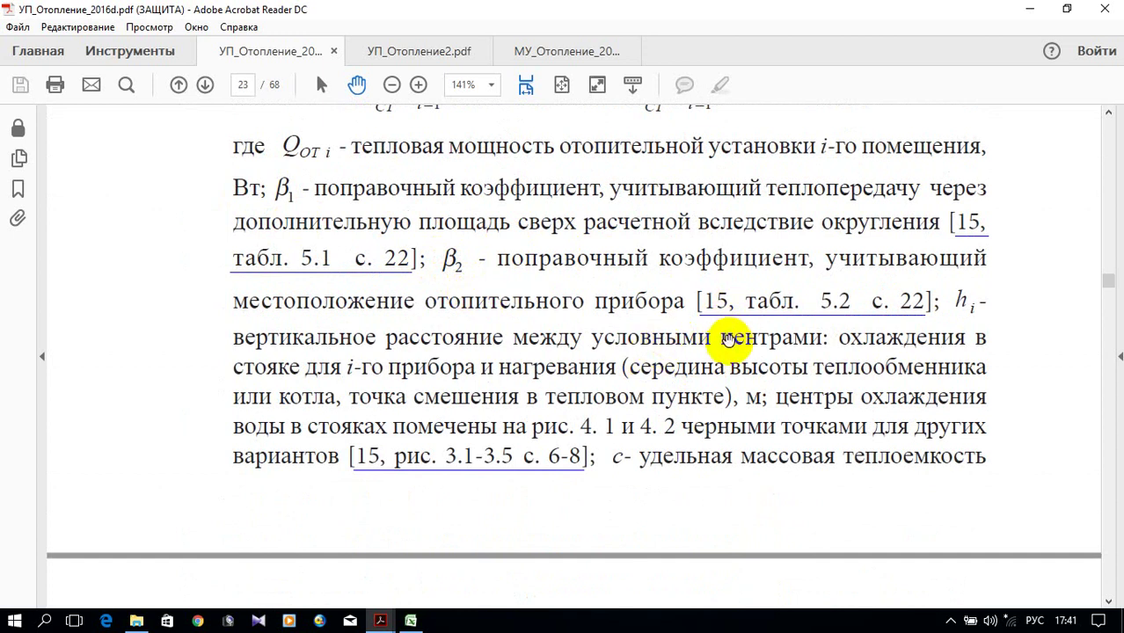
Step: Look up the tables of coefficients β1 and β2 (5.1 and 5.2) in МУ_Отопление_2016d.pdf
{"action": "left_click", "coordinate": [526, 55]}
{"action": "scroll", "coordinate": [774, 319], "scroll_direction": "up", "scroll_amount": 9}
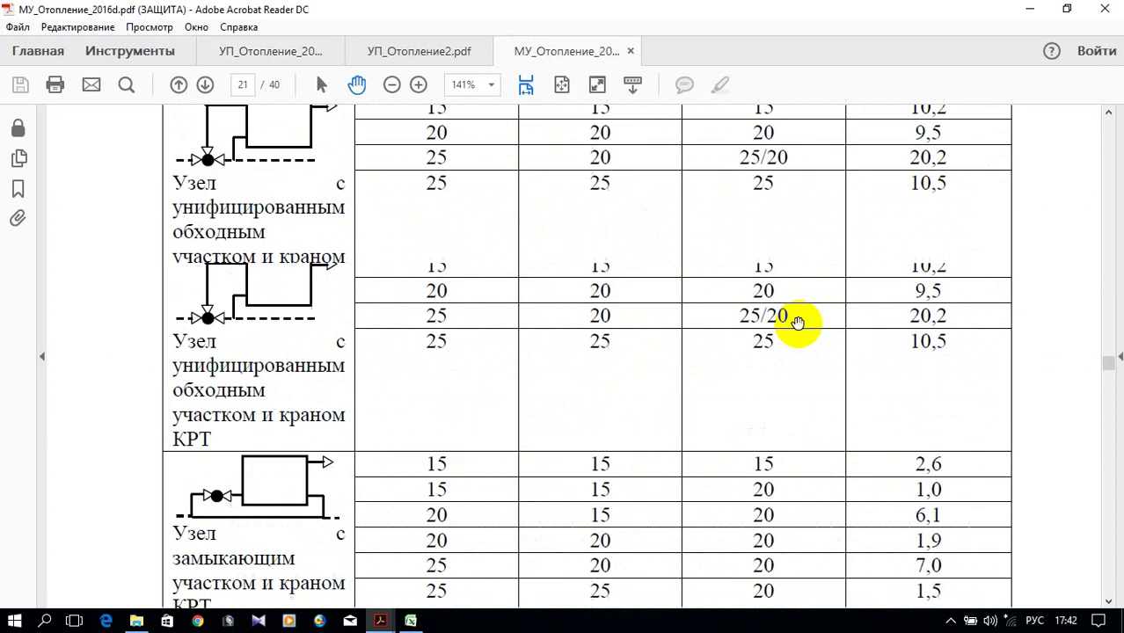
{"action": "scroll", "coordinate": [791, 321], "scroll_direction": "down", "scroll_amount": 4}
{"action": "scroll", "coordinate": [793, 321], "scroll_direction": "down", "scroll_amount": 15}
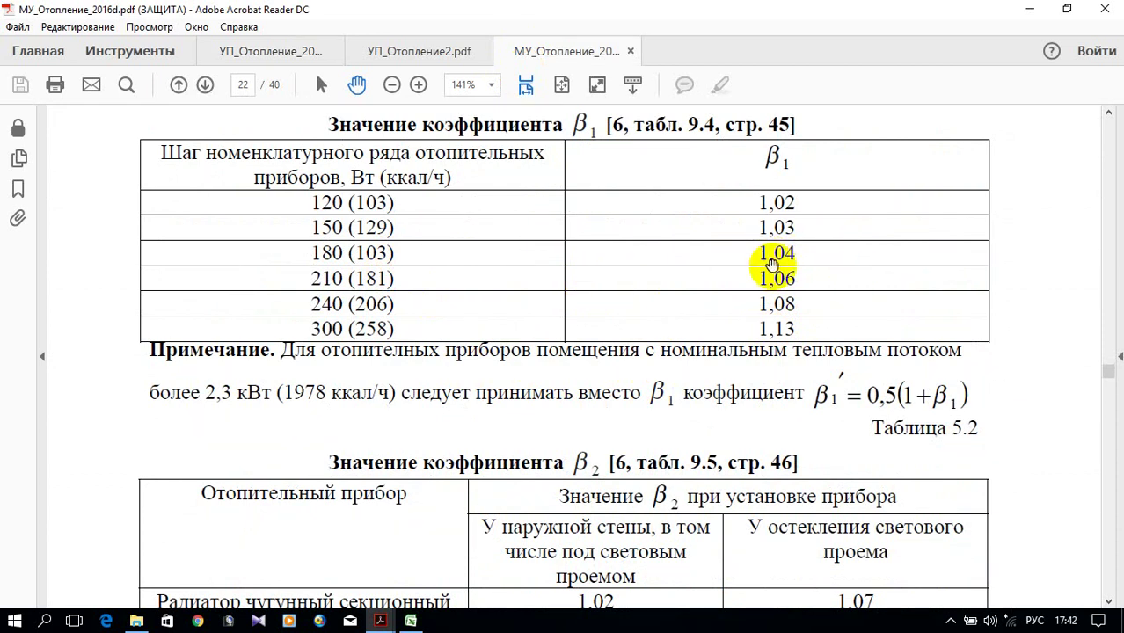
{"action": "scroll", "coordinate": [826, 296], "scroll_direction": "down", "scroll_amount": 5}
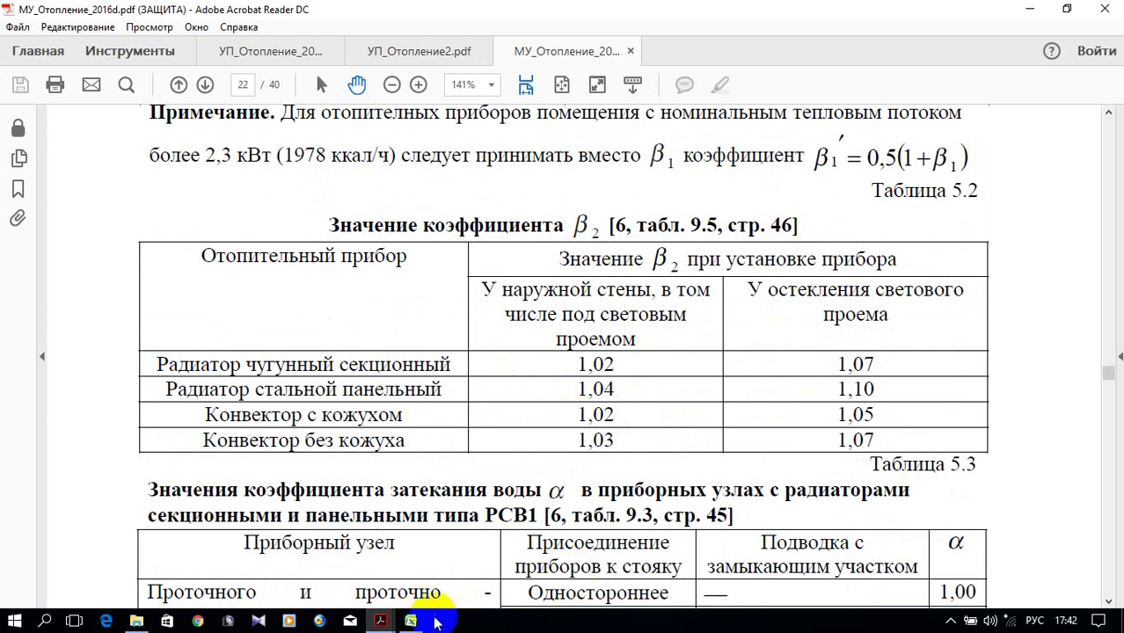
Step: Return to УП_Отопление_2016d.pdf and examine formula (4.1) for the riser water flow G_СТ
{"action": "left_click", "coordinate": [385, 620]}
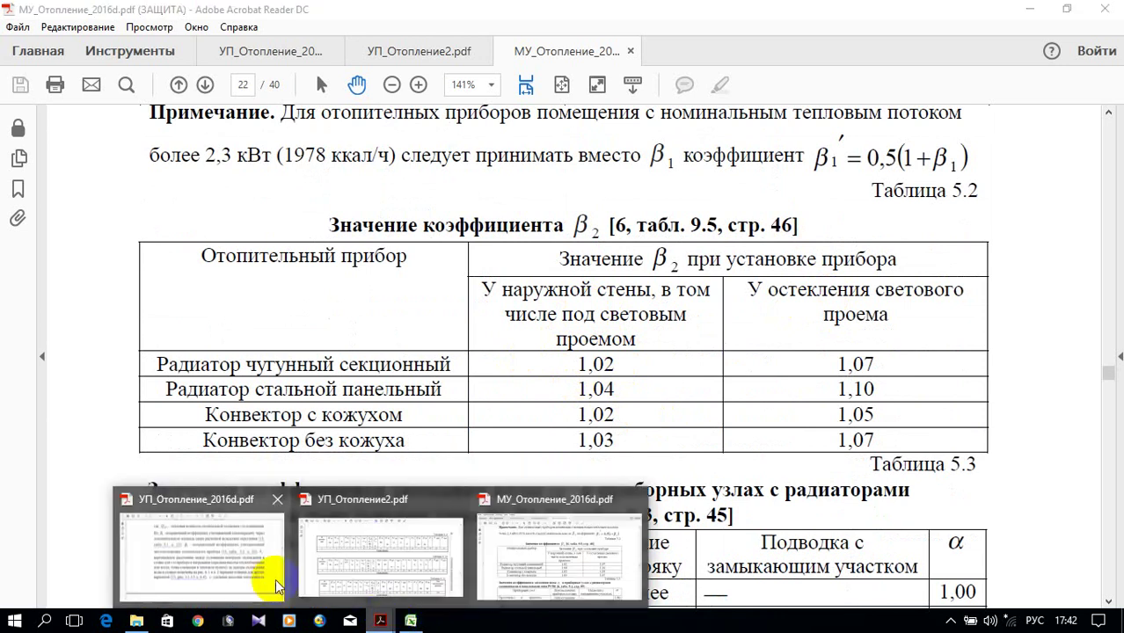
{"action": "left_click", "coordinate": [239, 562]}
{"action": "scroll", "coordinate": [482, 387], "scroll_direction": "up", "scroll_amount": 3}
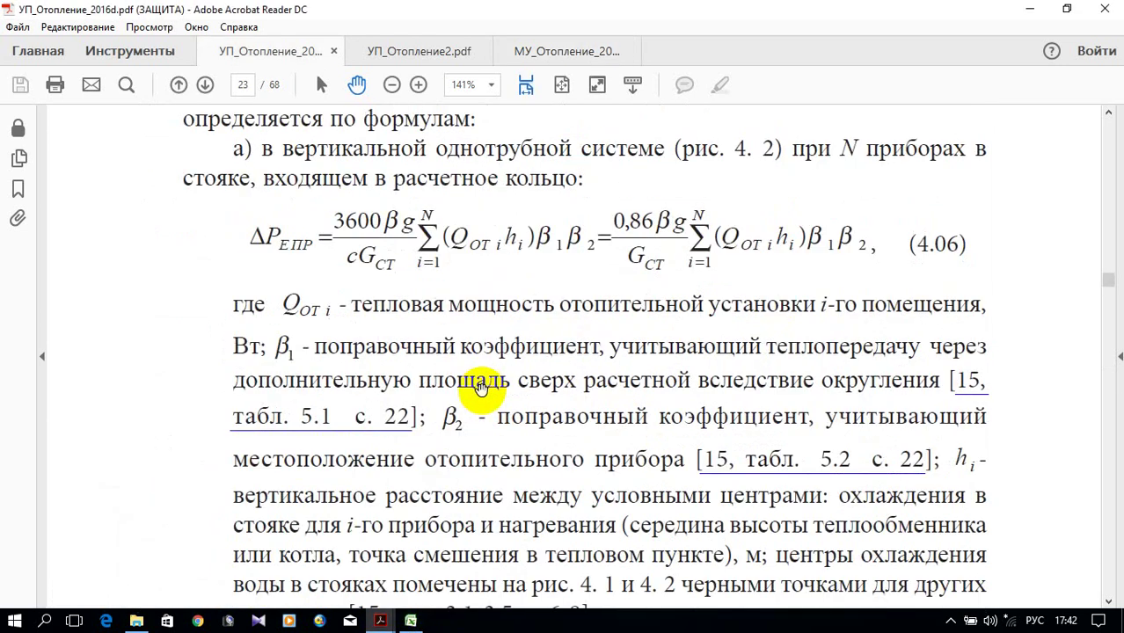
{"action": "scroll", "coordinate": [479, 388], "scroll_direction": "down", "scroll_amount": 13}
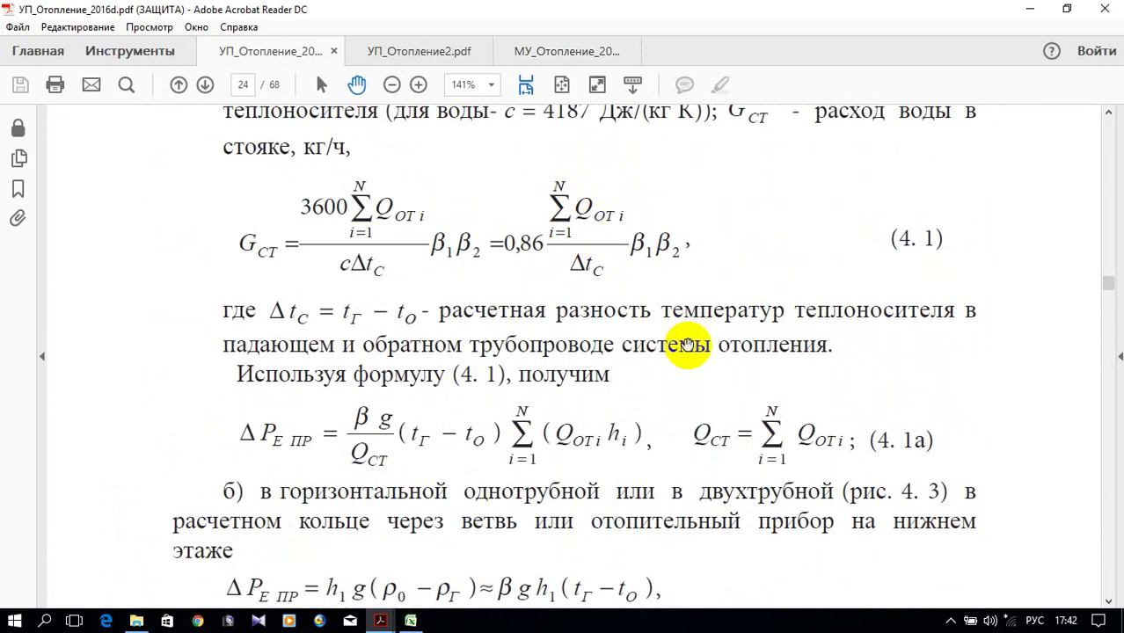
Step: Switch to the Excel workbook Книга1 and begin the G_ст formula in cell C4 with =0,86*
{"action": "left_click", "coordinate": [411, 621]}
{"action": "scroll", "coordinate": [605, 479], "scroll_direction": "up", "scroll_amount": 1}
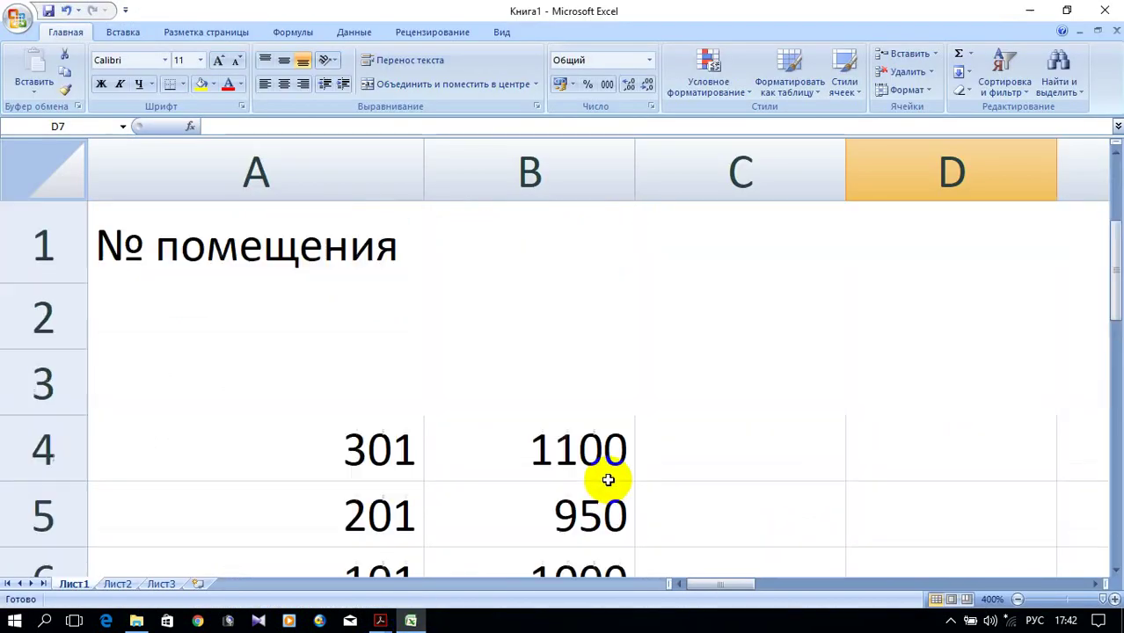
{"action": "left_click", "coordinate": [659, 460]}
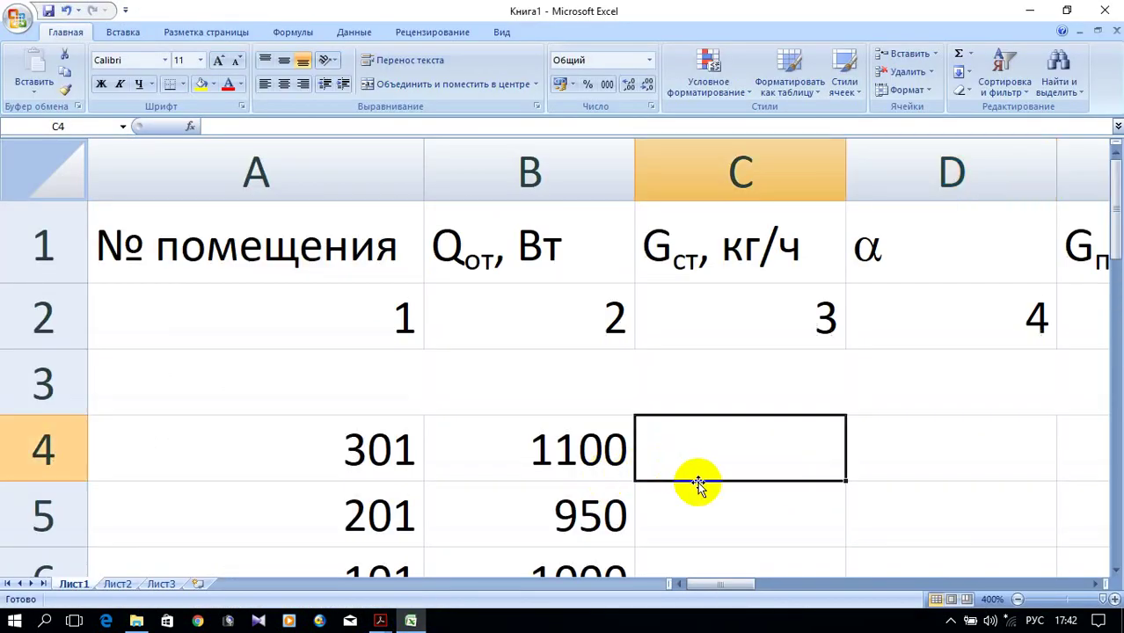
{"action": "type", "text": "="}
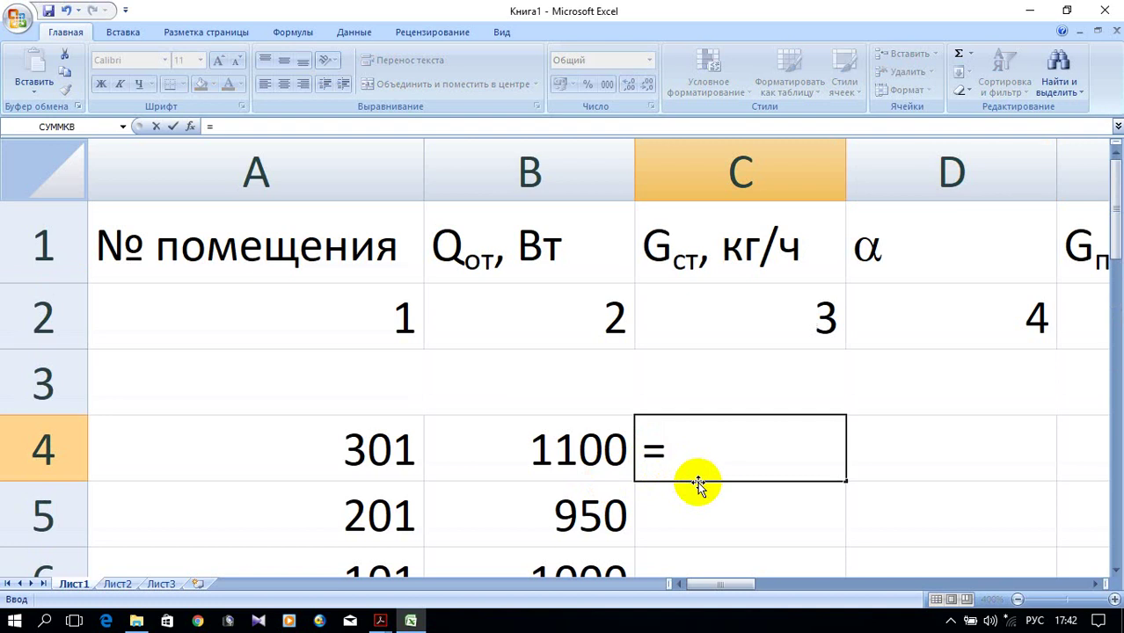
{"action": "type", "text": "06"}
{"action": "key", "text": "BackSpace"}
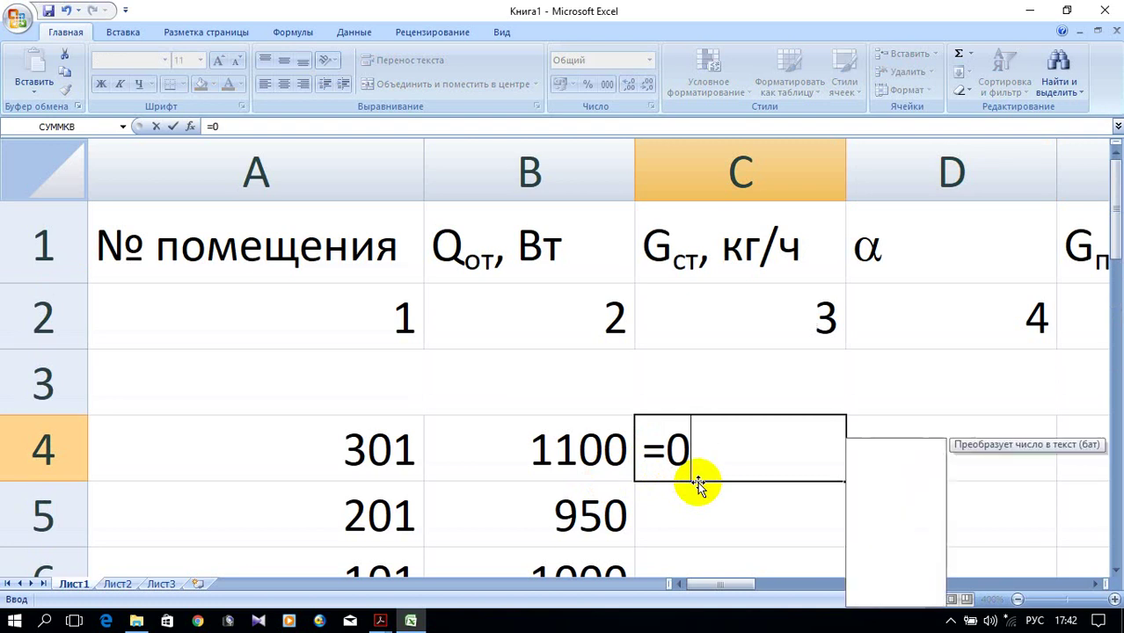
{"action": "key", "text": "alt+shift"}
{"action": "type", "text": ","}
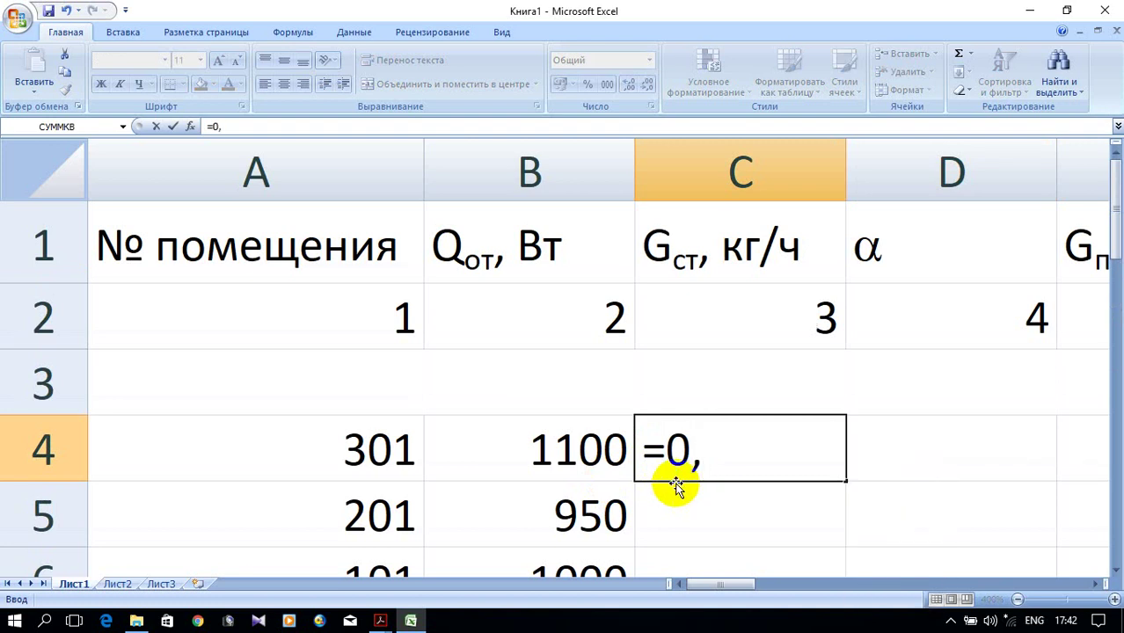
{"action": "type", "text": "8"}
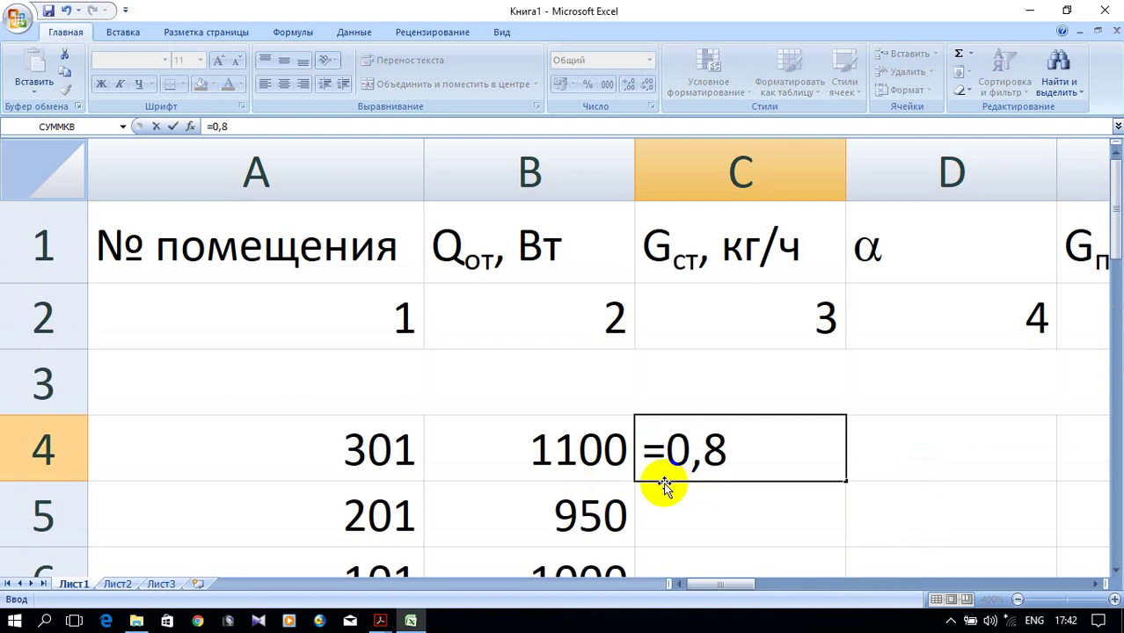
{"action": "type", "text": "6"}
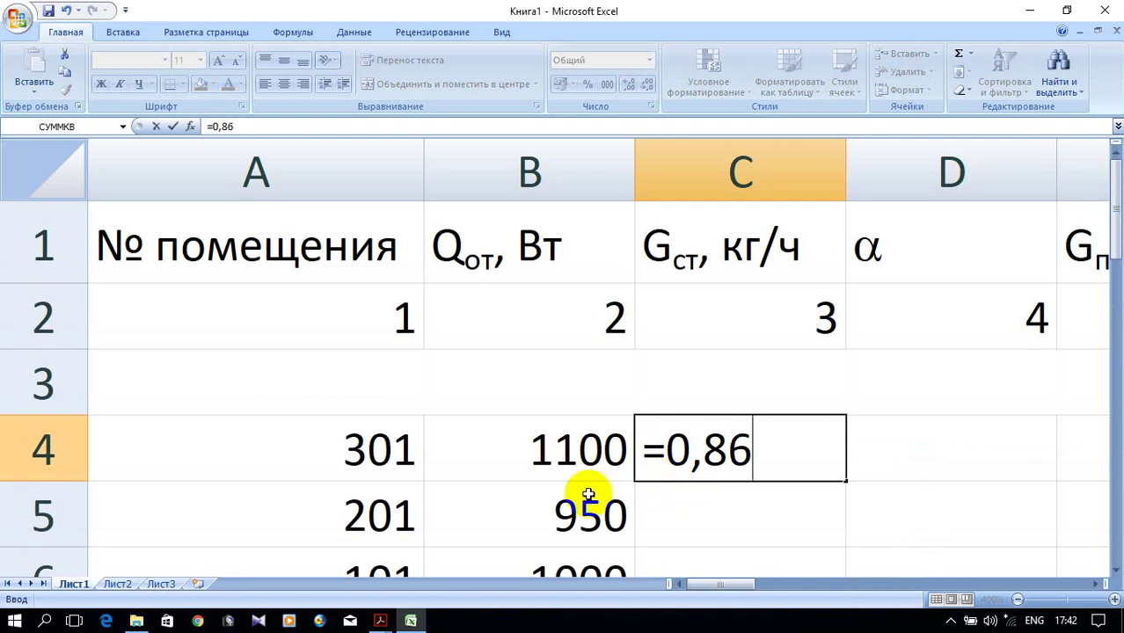
{"action": "type", "text": "*"}
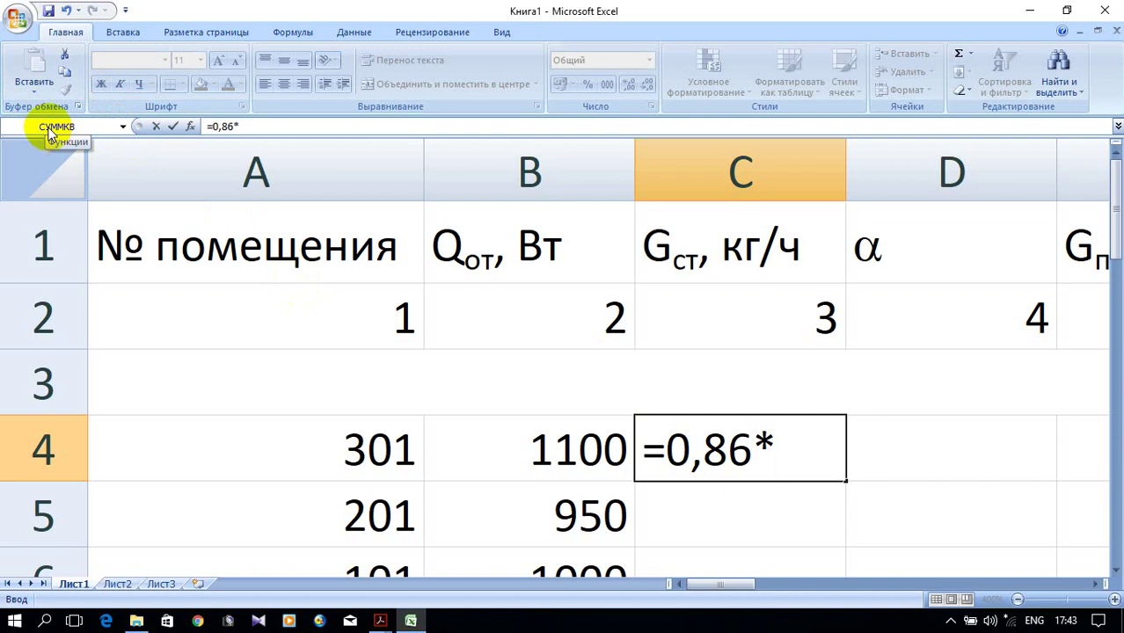
Step: Insert the СУММ function from the Математические category into the C4 formula
{"action": "left_click", "coordinate": [124, 128]}
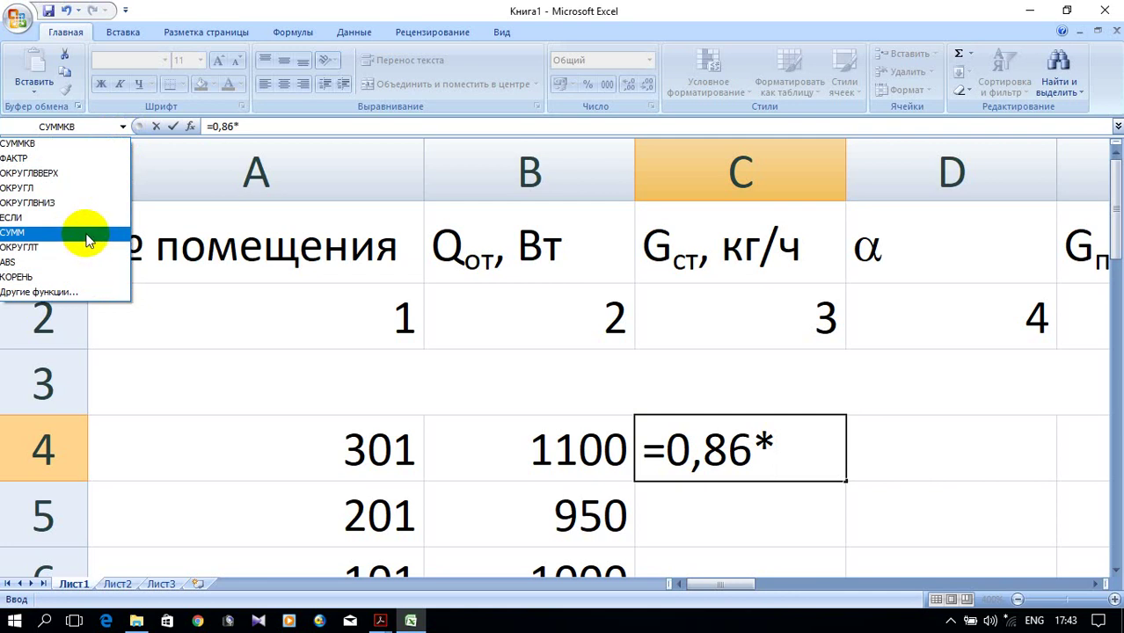
{"action": "left_click", "coordinate": [92, 294]}
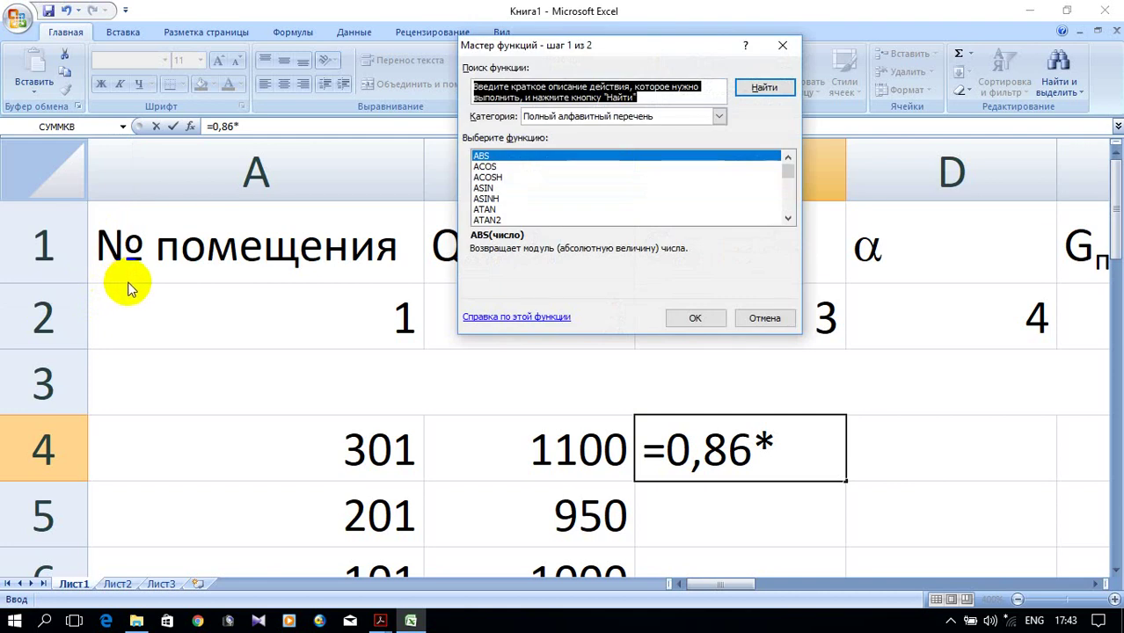
{"action": "left_click", "coordinate": [719, 117]}
{"action": "left_click", "coordinate": [627, 174]}
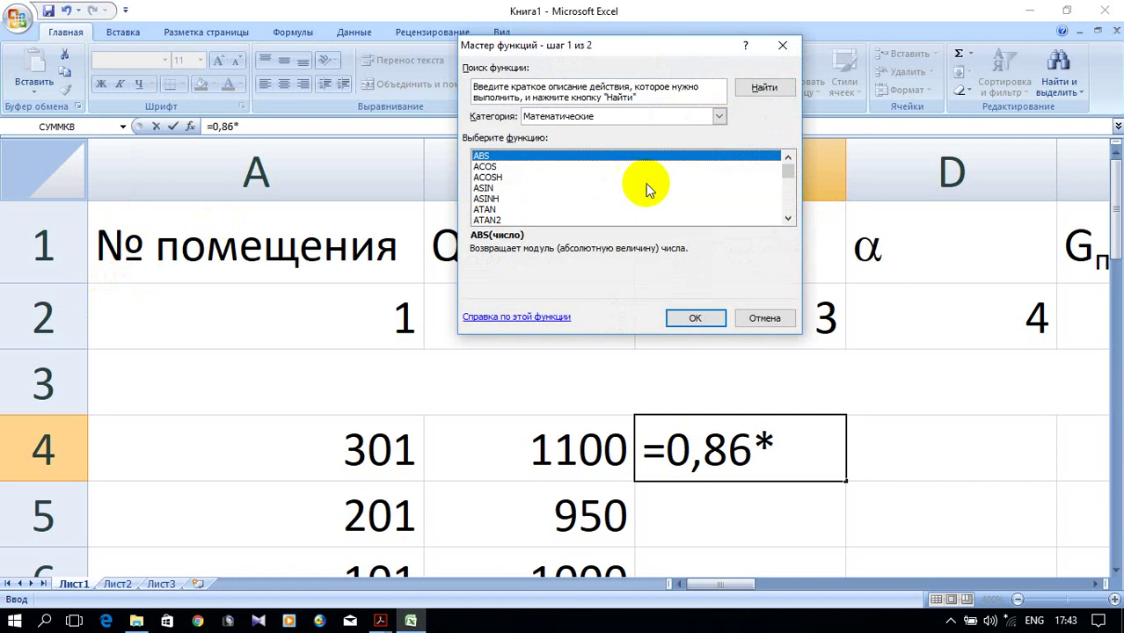
{"action": "left_click_drag", "start_coordinate": [786, 171], "coordinate": [789, 199]}
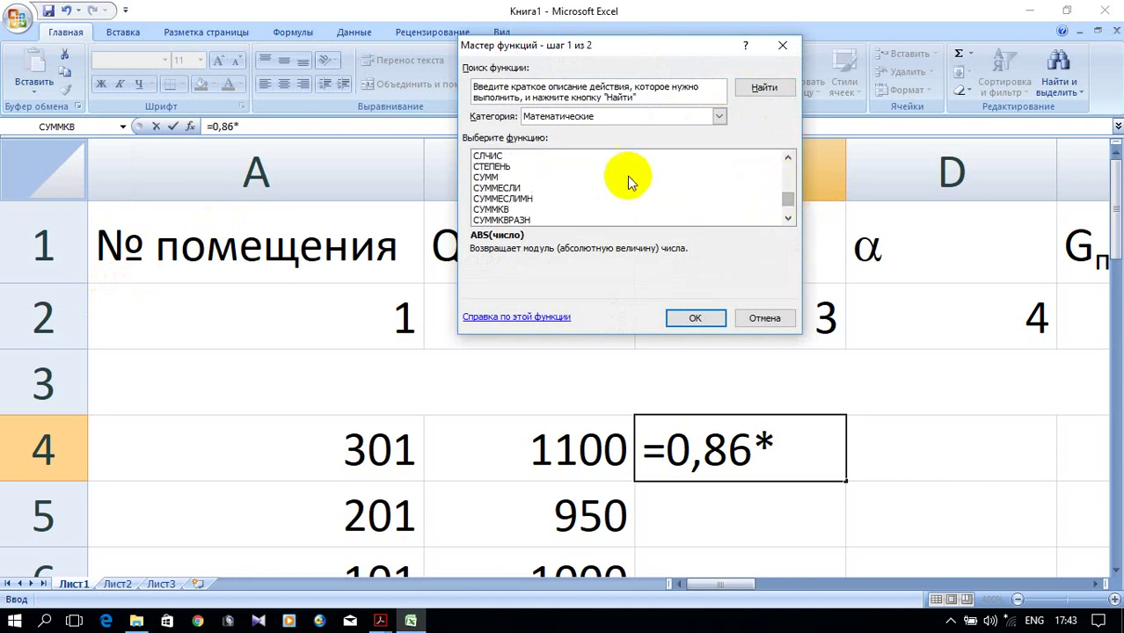
{"action": "left_click", "coordinate": [549, 177]}
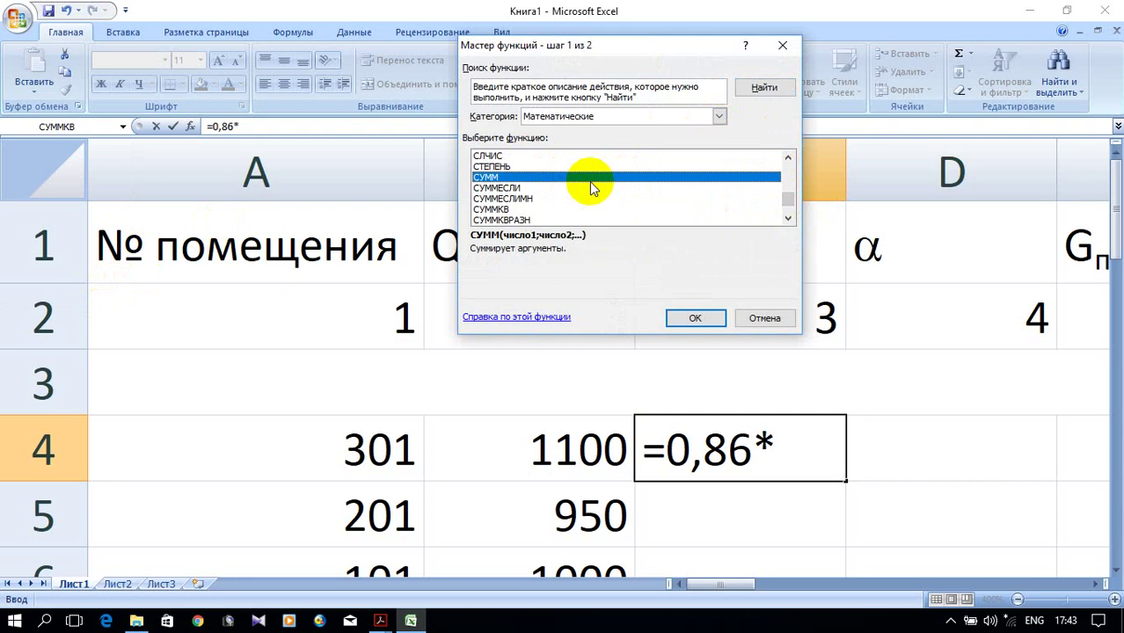
{"action": "left_click", "coordinate": [692, 318]}
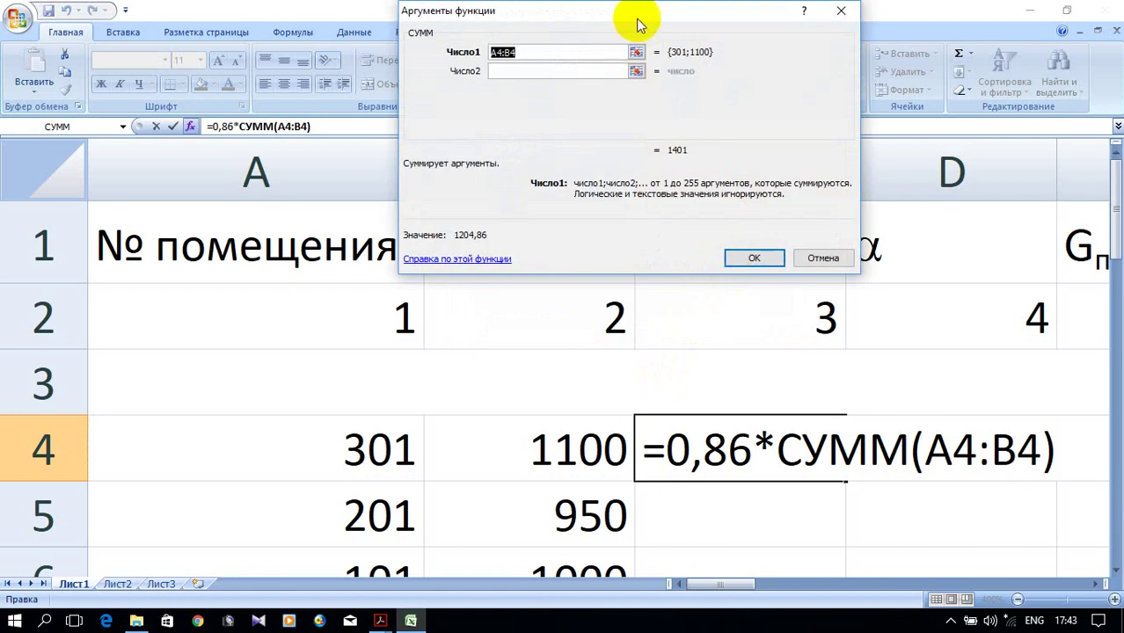
Step: Set the СУММ argument to the heat loads in B4:B6 and accept the function
{"action": "left_click_drag", "start_coordinate": [626, 21], "coordinate": [752, 83]}
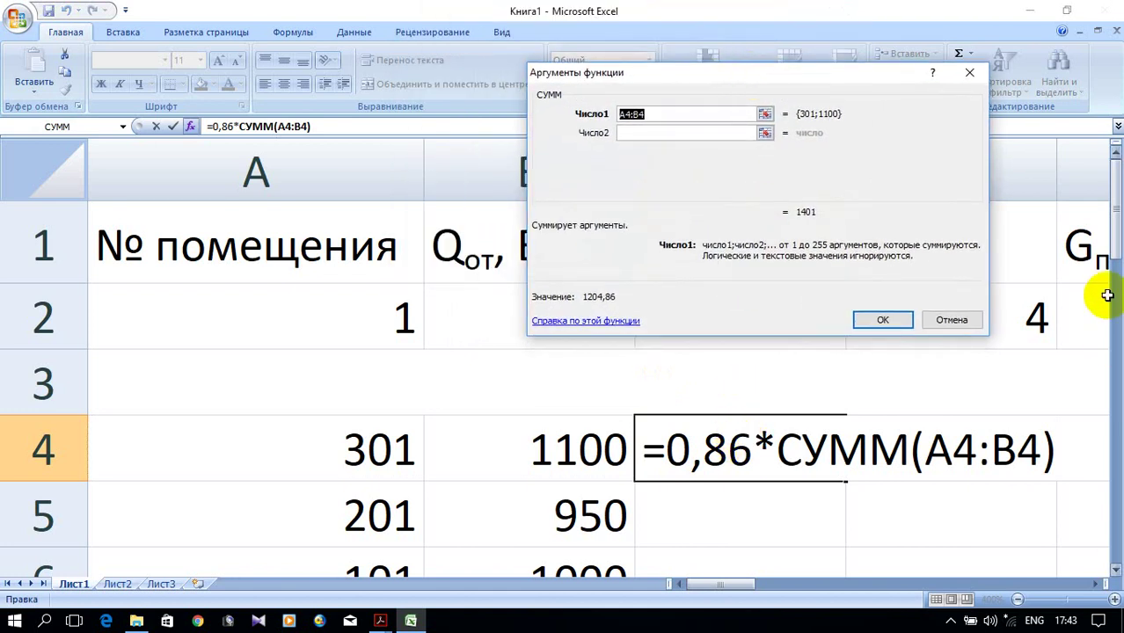
{"action": "left_click_drag", "start_coordinate": [1114, 215], "coordinate": [1113, 229]}
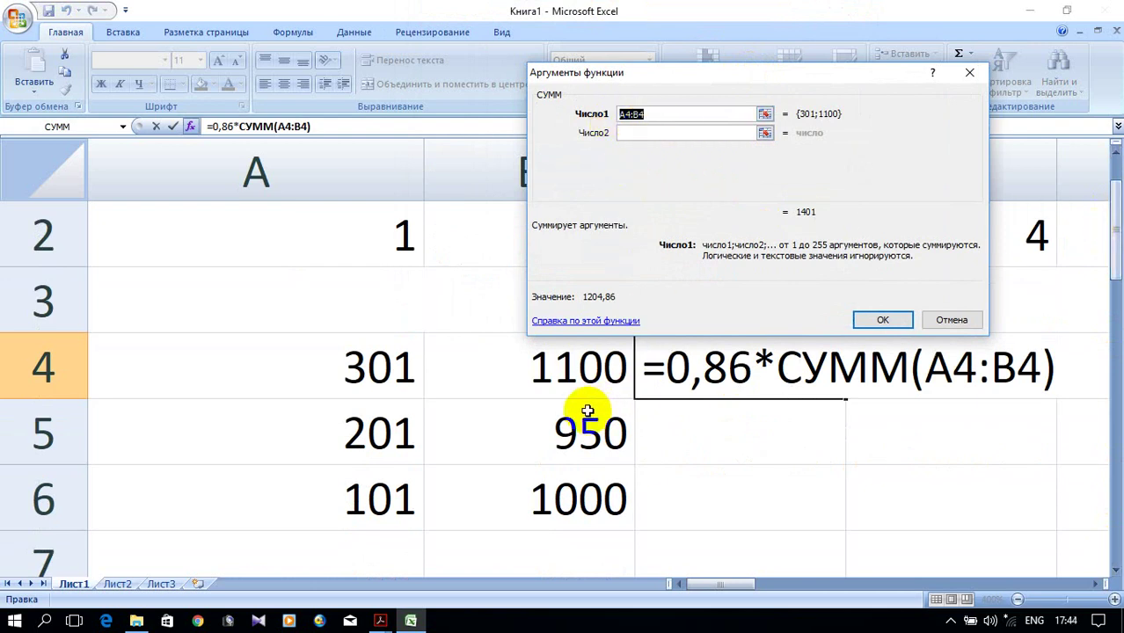
{"action": "left_click", "coordinate": [496, 379]}
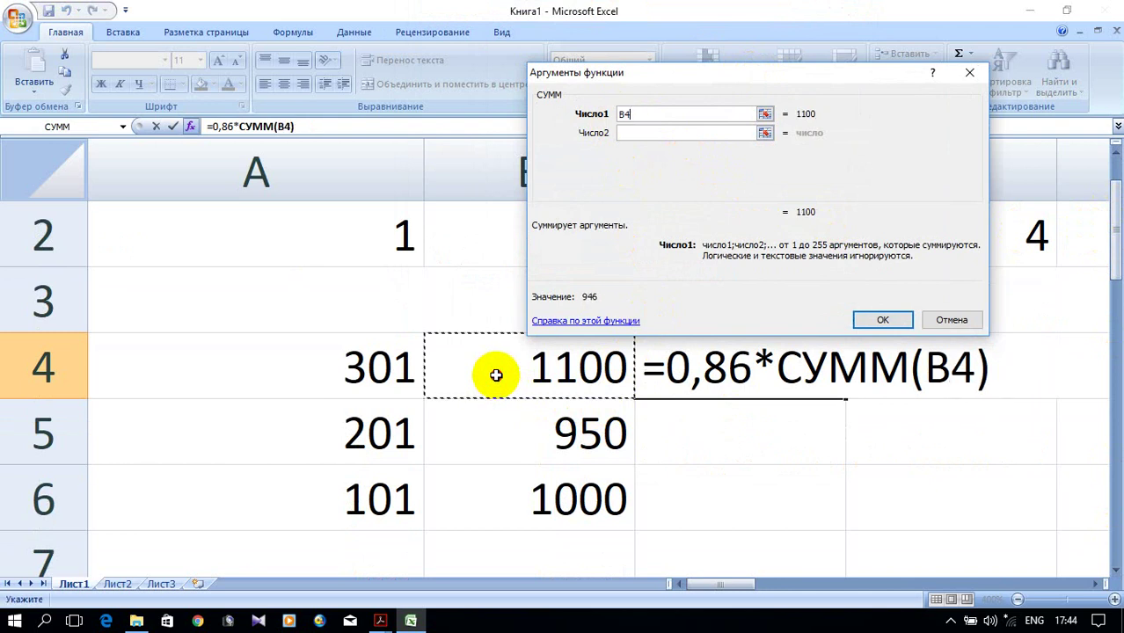
{"action": "left_click_drag", "start_coordinate": [501, 371], "coordinate": [490, 483]}
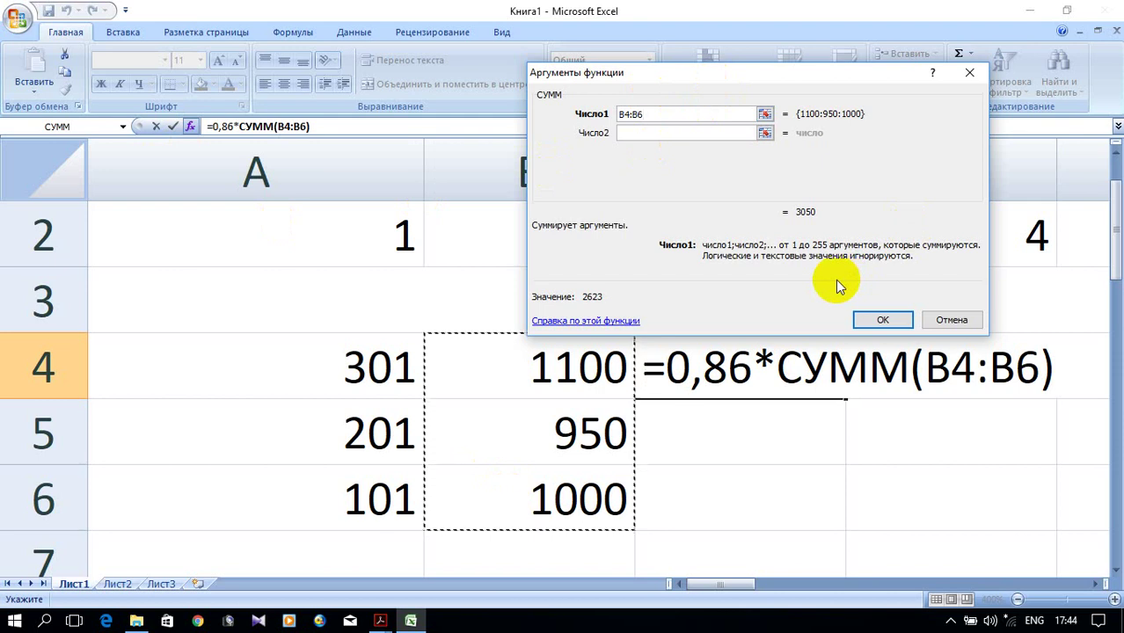
{"action": "left_click", "coordinate": [876, 320]}
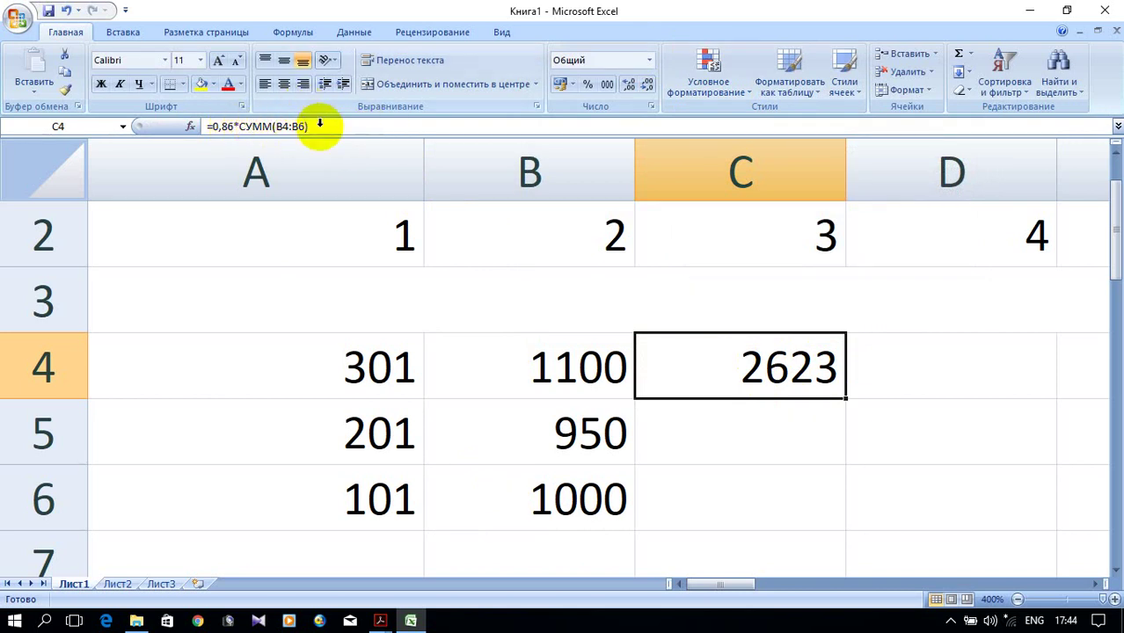
Step: Extend the C4 formula with the correction coefficients and temperature difference by appending *1,04*1,02/25
{"action": "double_click", "coordinate": [761, 360]}
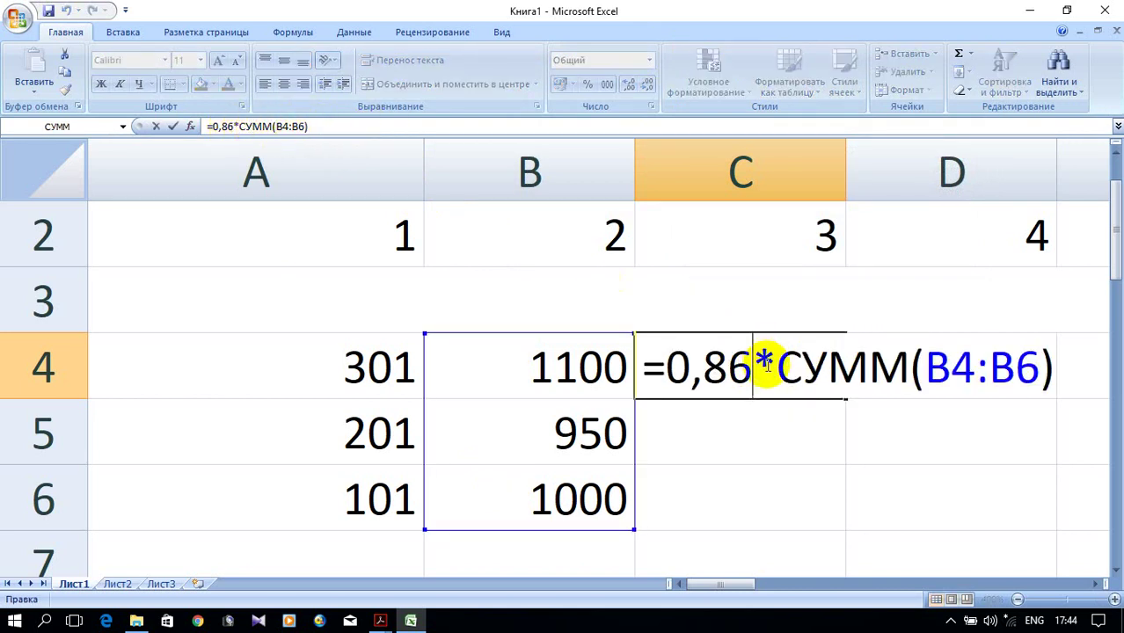
{"action": "left_click", "coordinate": [1051, 369]}
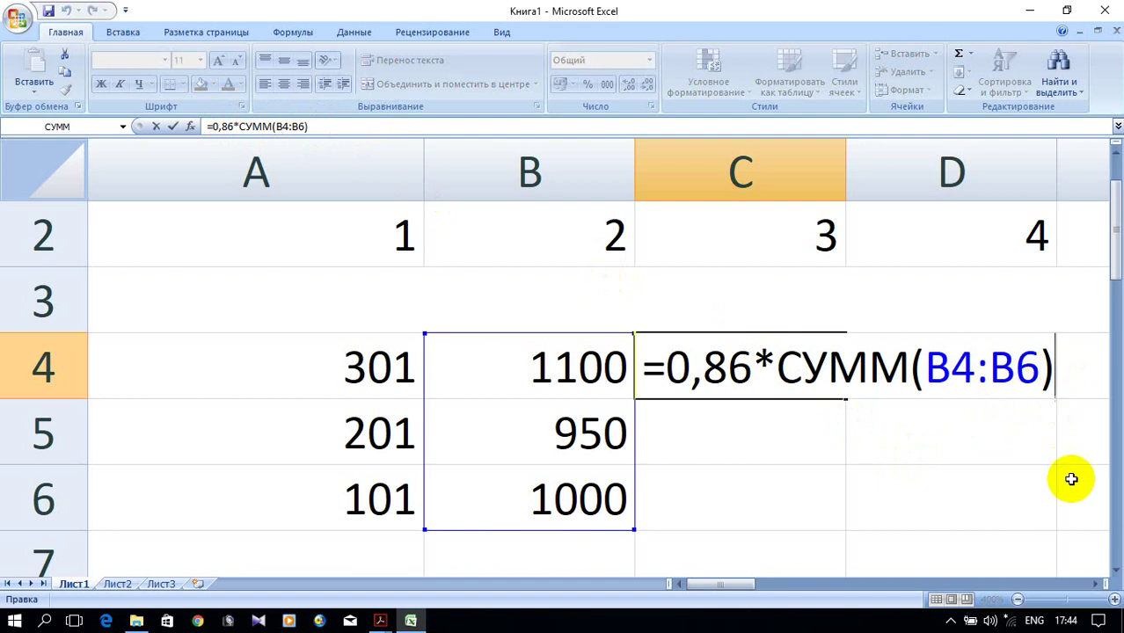
{"action": "type", "text": "*1"}
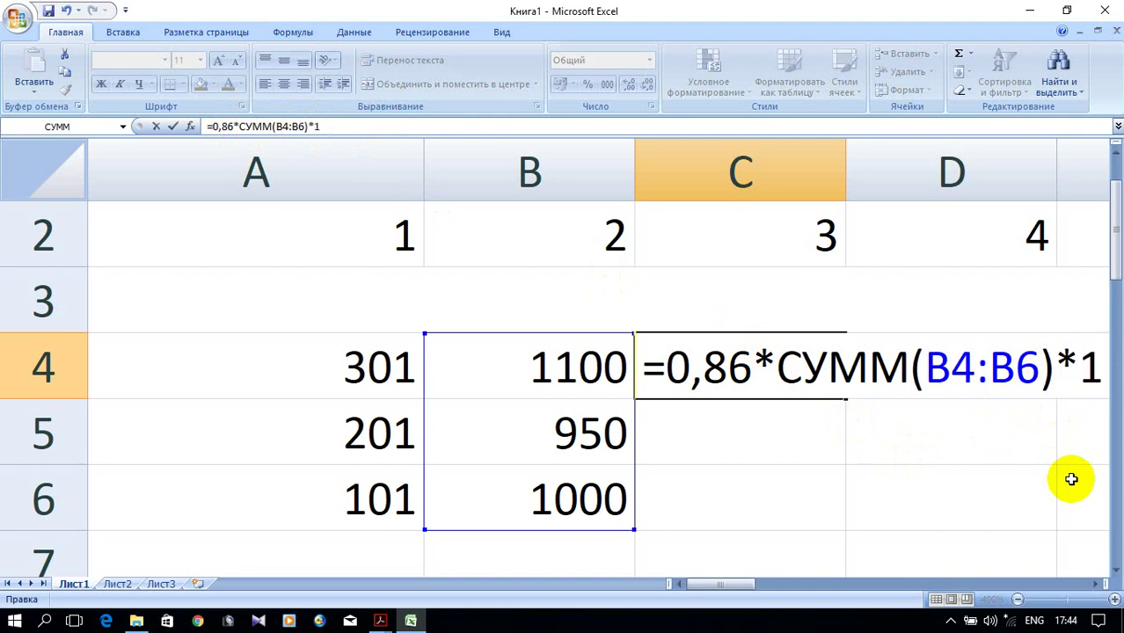
{"action": "type", "text": ",0"}
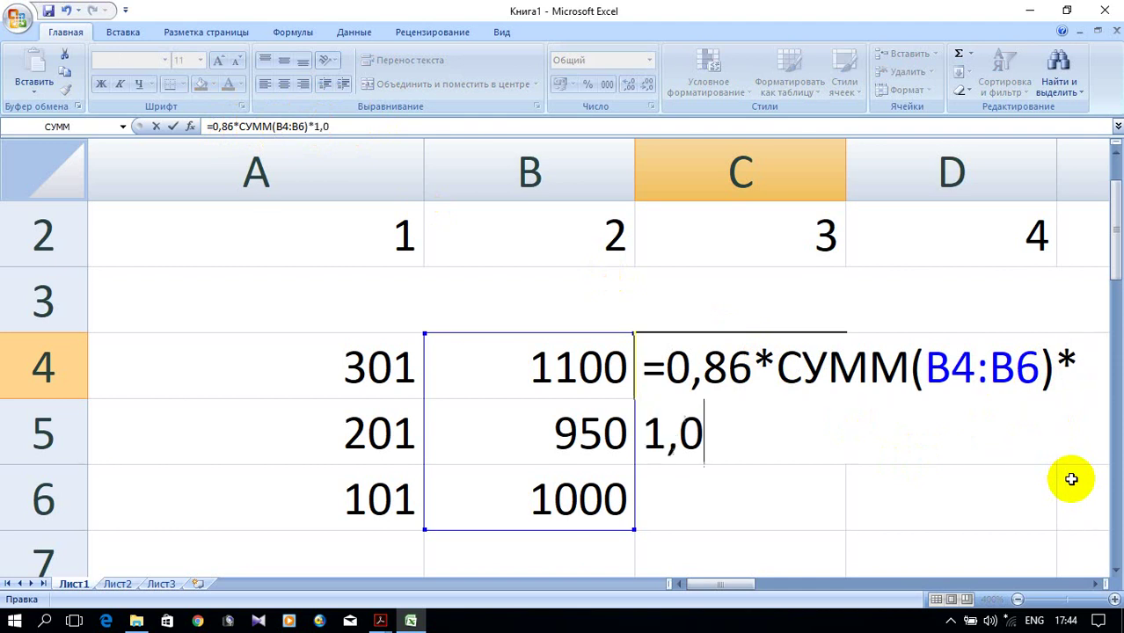
{"action": "type", "text": "4"}
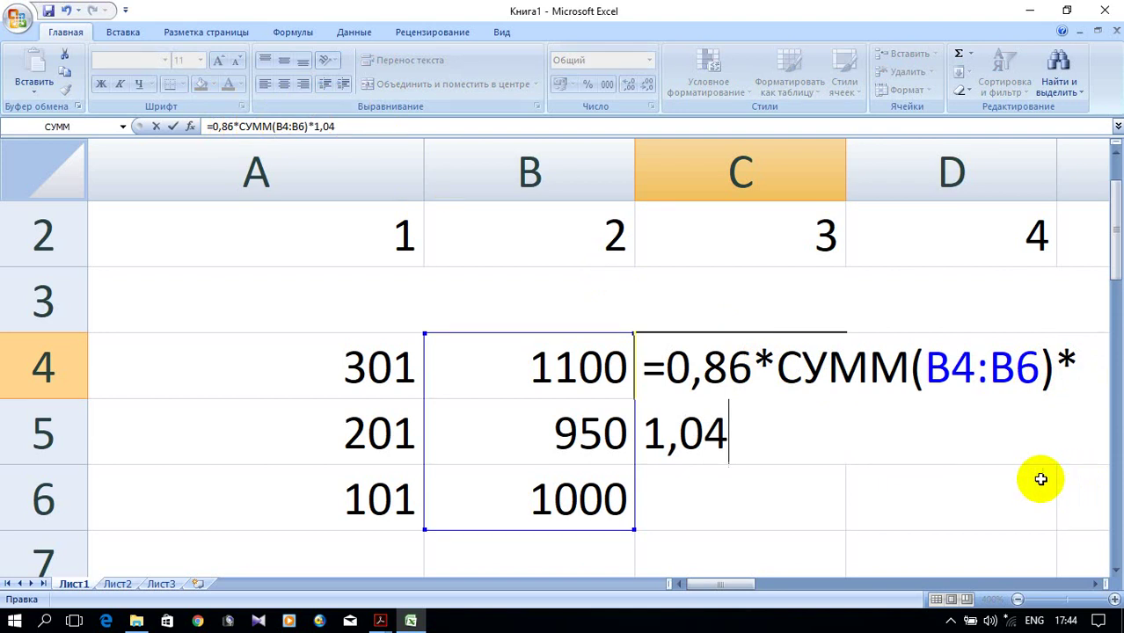
{"action": "type", "text": "*1,0"}
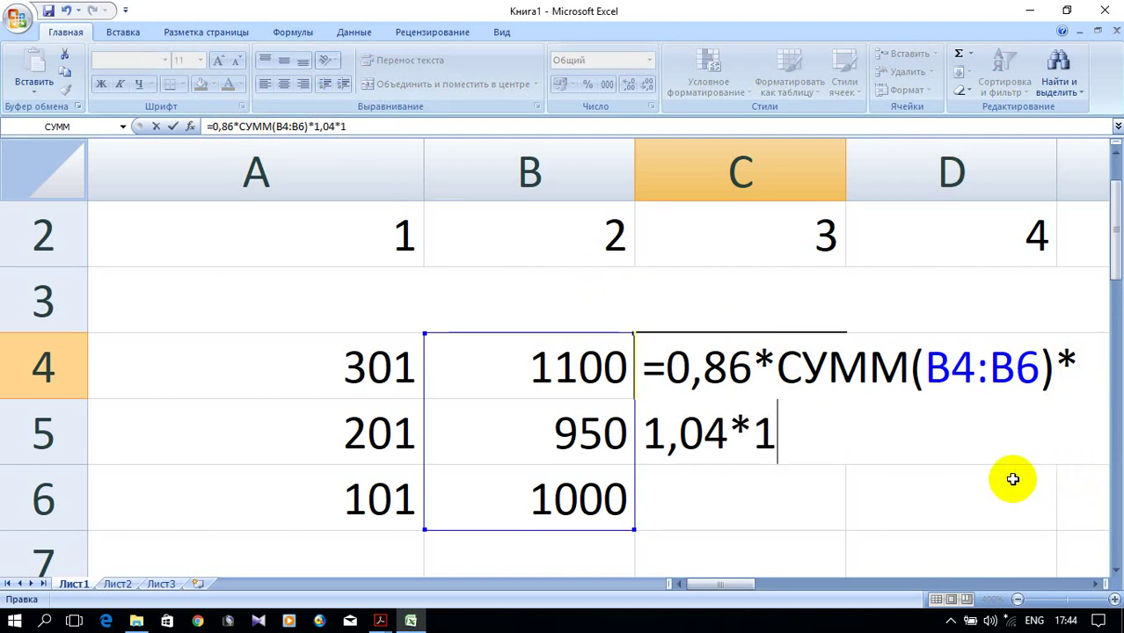
{"action": "type", "text": "2"}
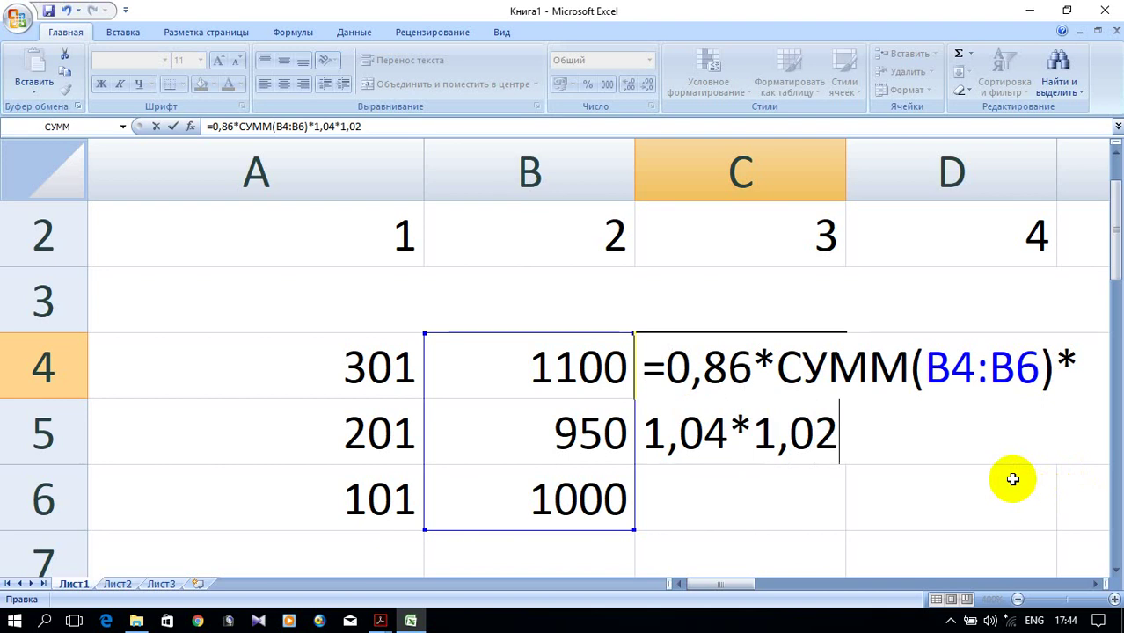
{"action": "type", "text": "/"}
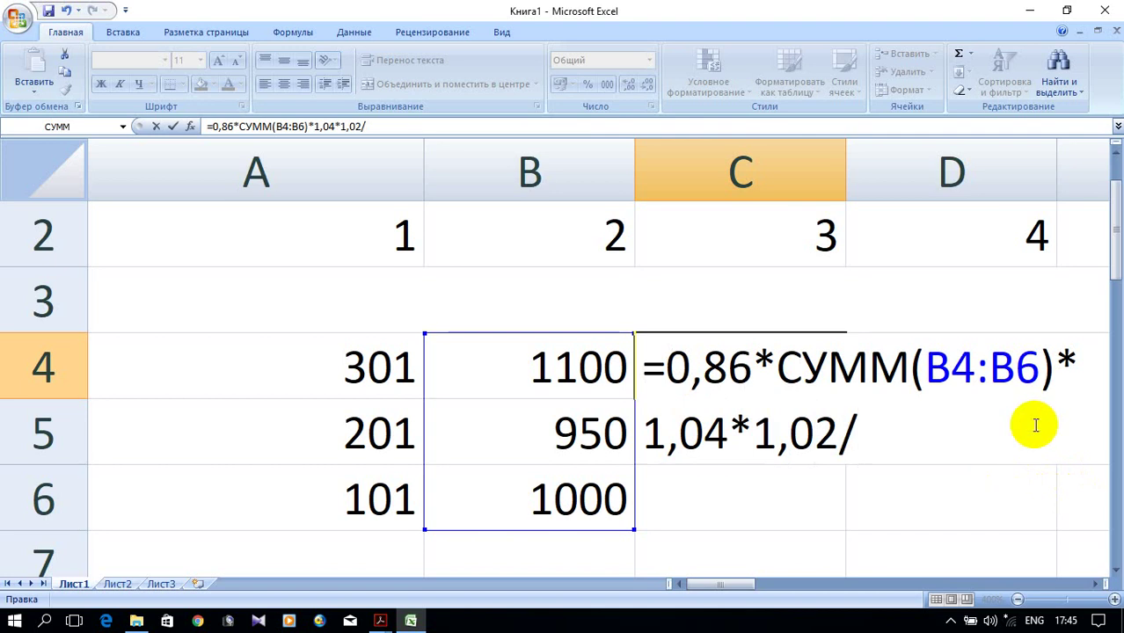
{"action": "type", "text": "25"}
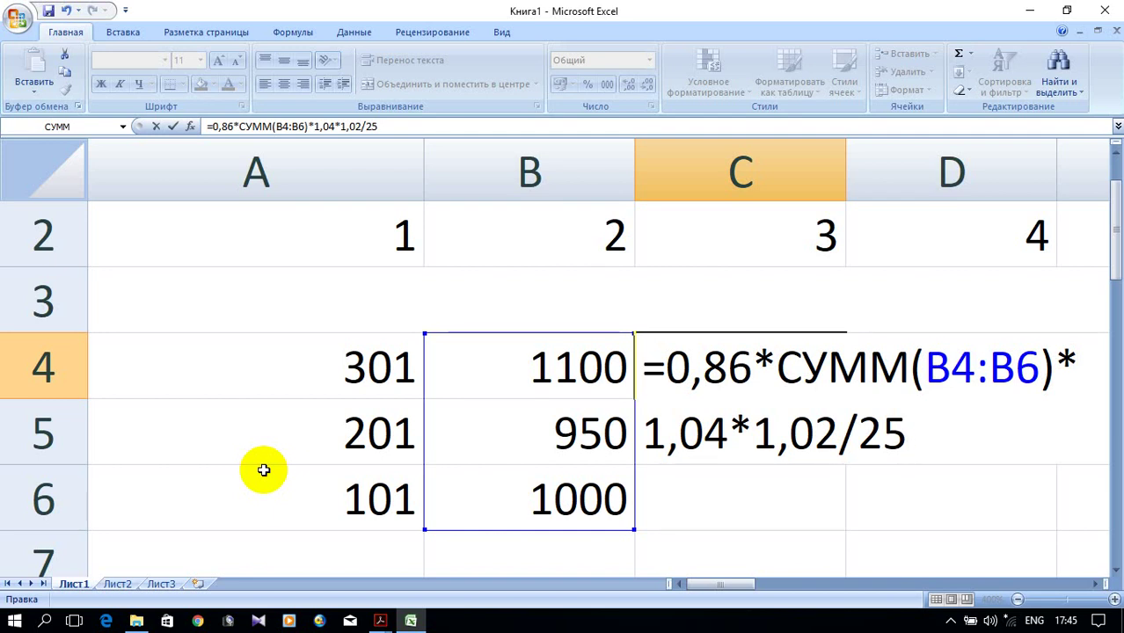
{"action": "key", "text": "Return"}
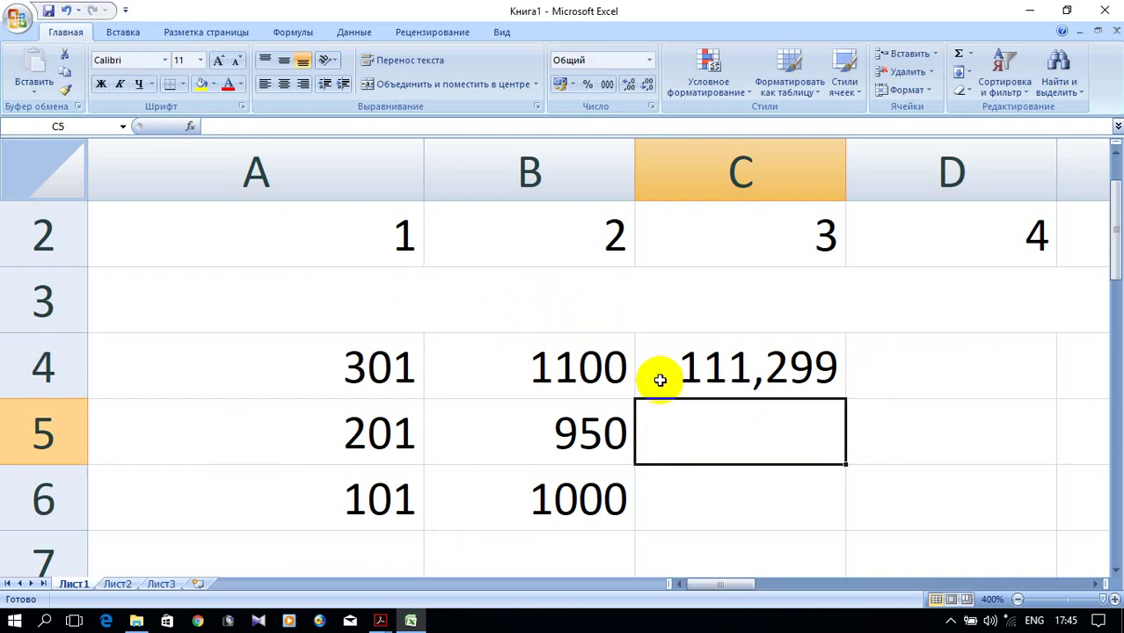
Step: Review the complete G_ст formula in cell C4 and the heat load range it sums
{"action": "left_click", "coordinate": [1116, 570]}
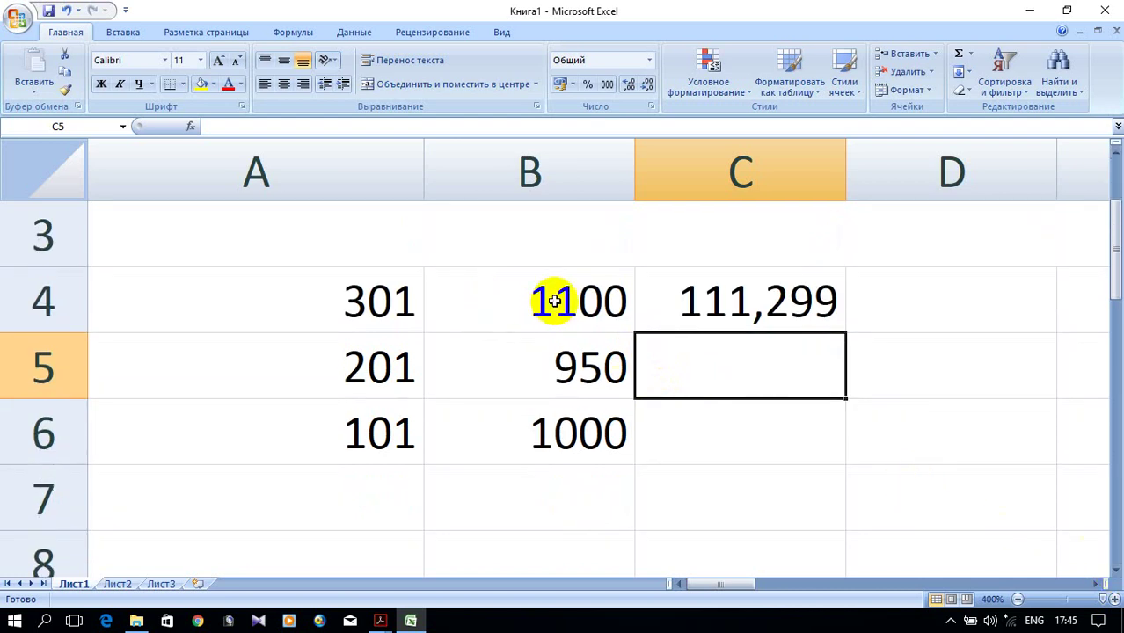
{"action": "left_click", "coordinate": [783, 306]}
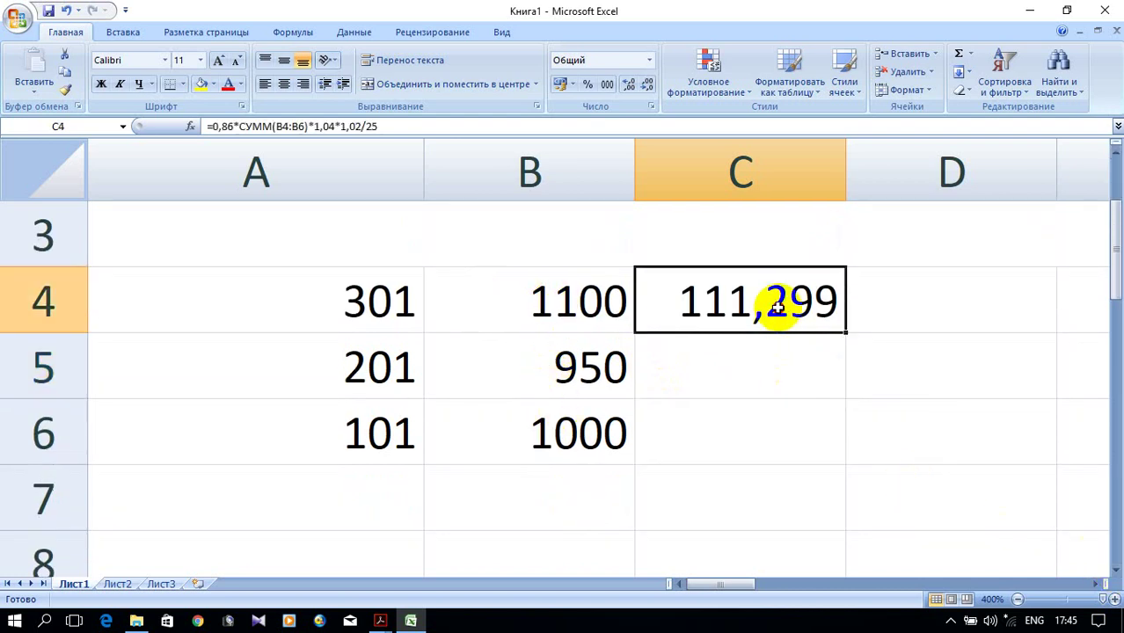
{"action": "double_click", "coordinate": [767, 303]}
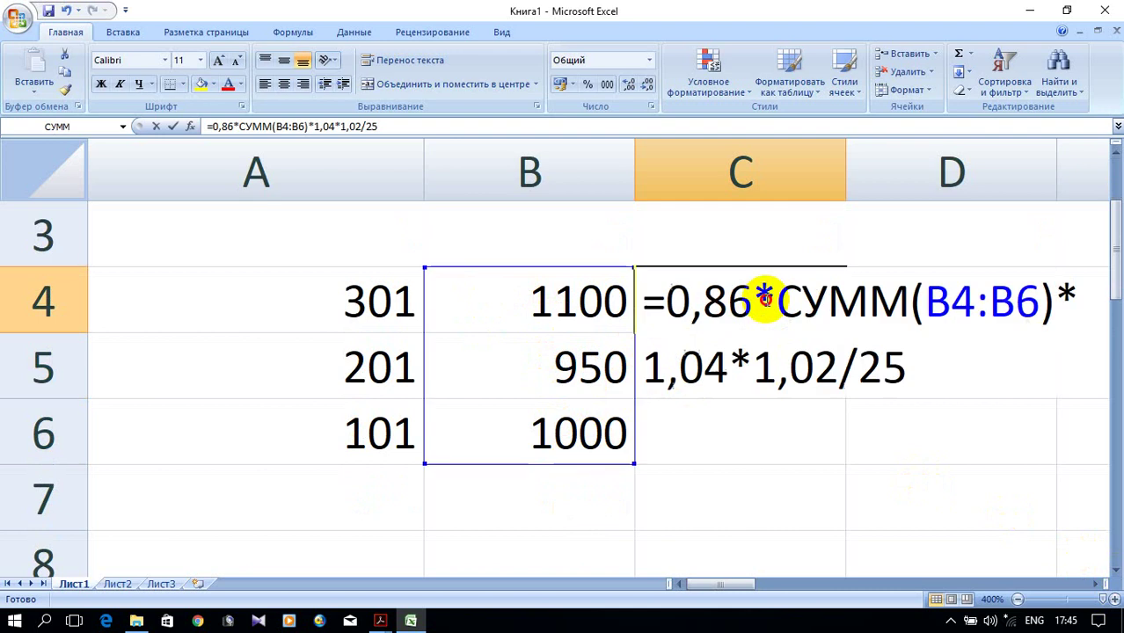
{"action": "left_click_drag", "start_coordinate": [765, 304], "coordinate": [744, 303]}
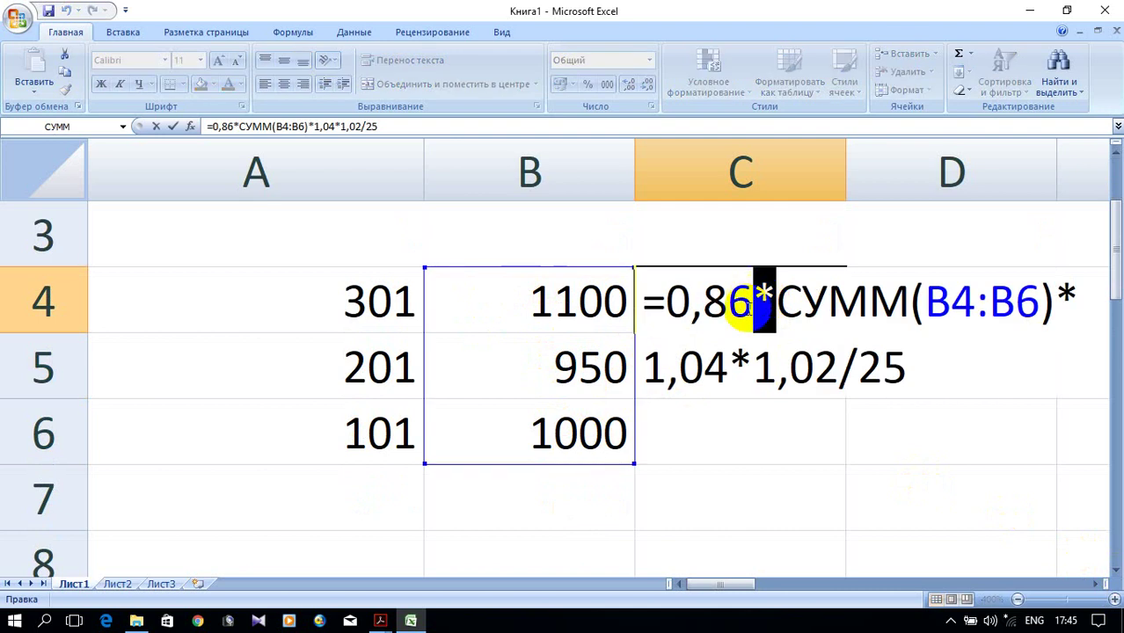
{"action": "left_click", "coordinate": [1095, 584]}
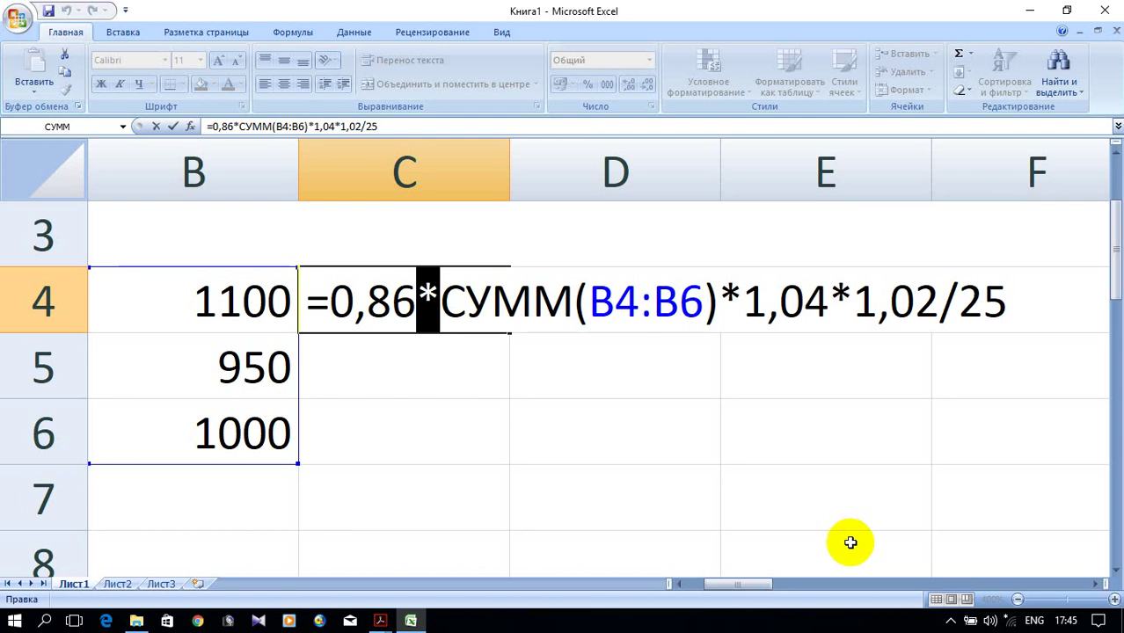
{"action": "left_click", "coordinate": [373, 313]}
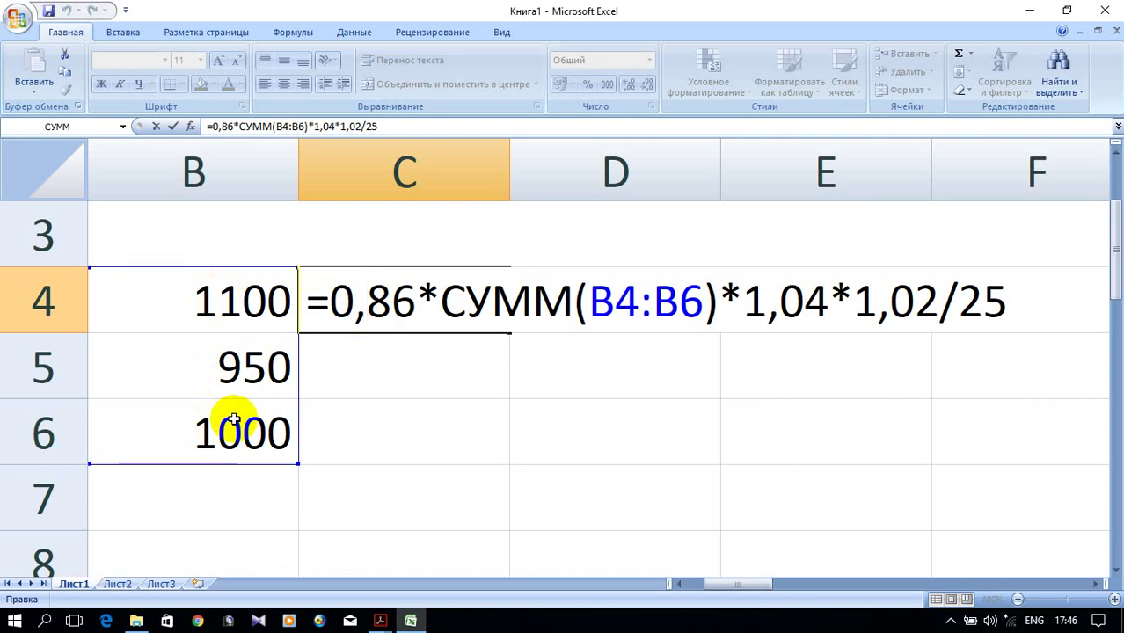
{"action": "key", "text": "Return"}
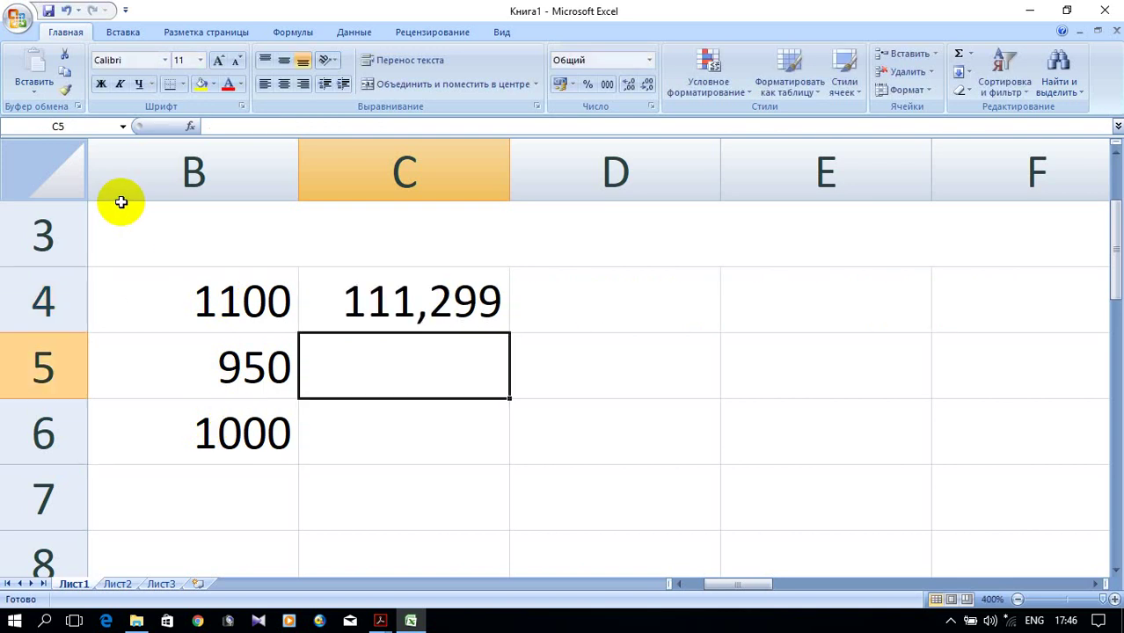
Step: Try displaying the C4 result with one decimal place and restore the three-decimal display
{"action": "left_click", "coordinate": [465, 301]}
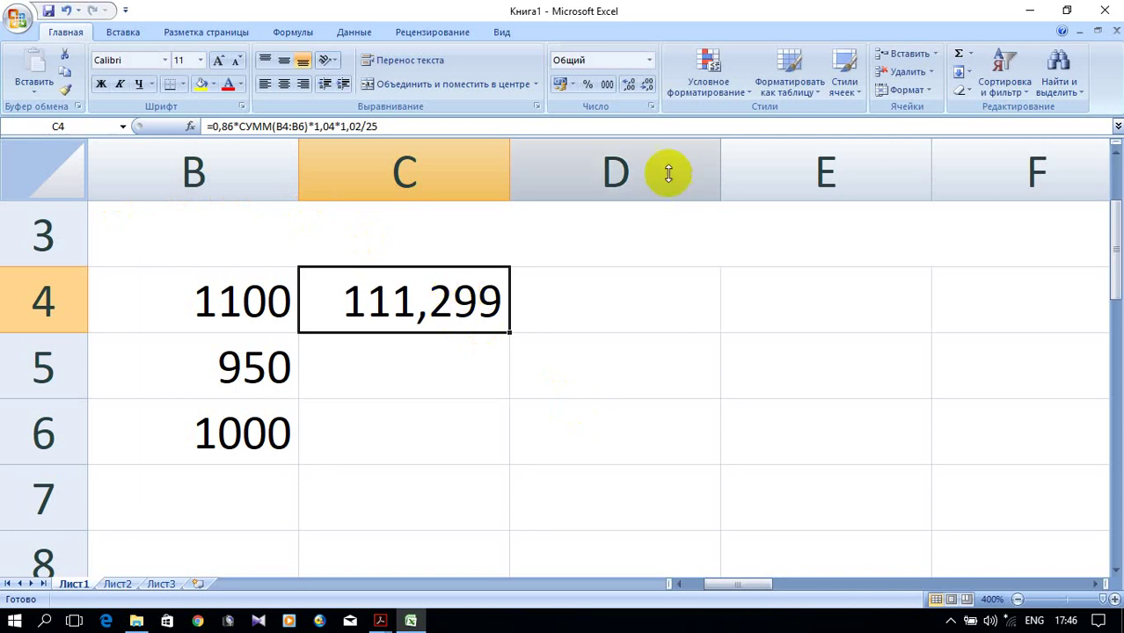
{"action": "left_click", "coordinate": [649, 85]}
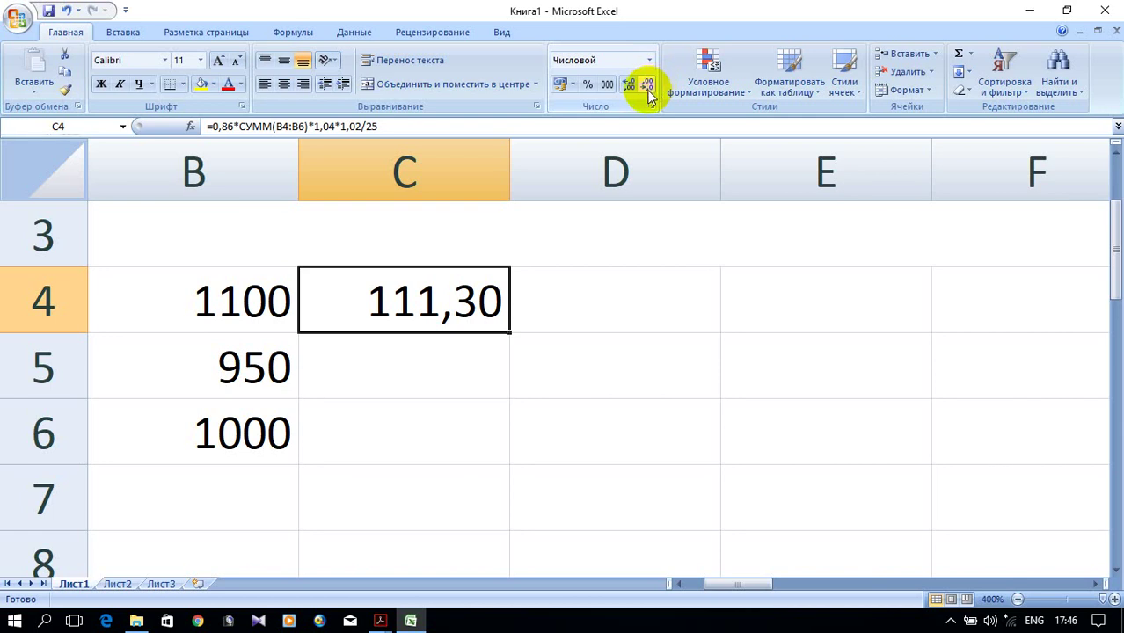
{"action": "left_click", "coordinate": [648, 87]}
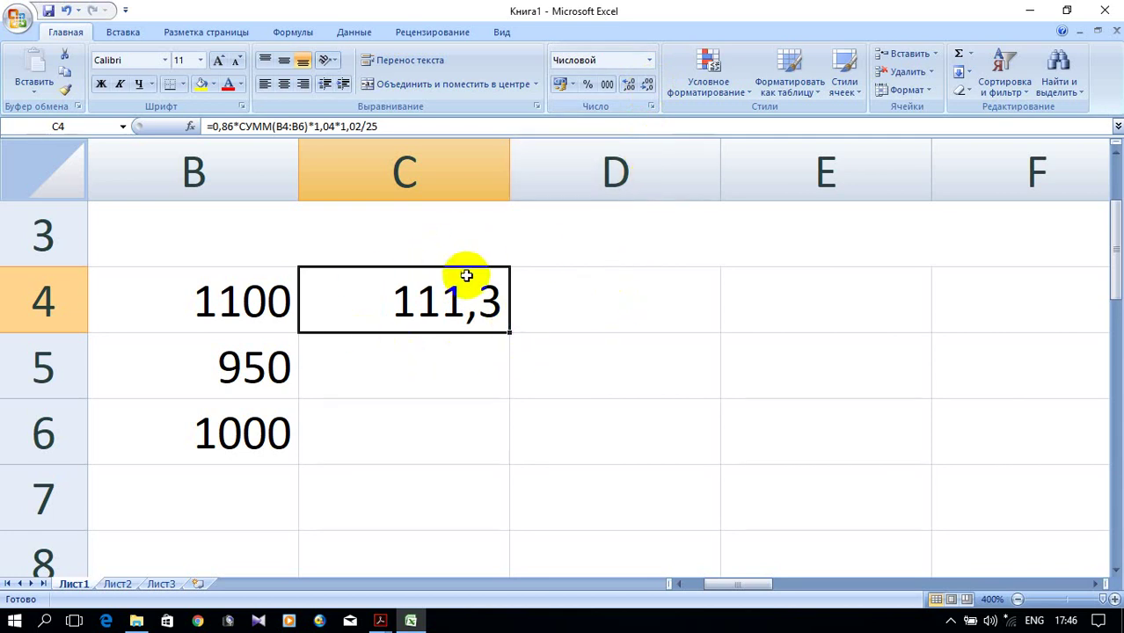
{"action": "left_click", "coordinate": [628, 86]}
{"action": "left_click", "coordinate": [628, 85]}
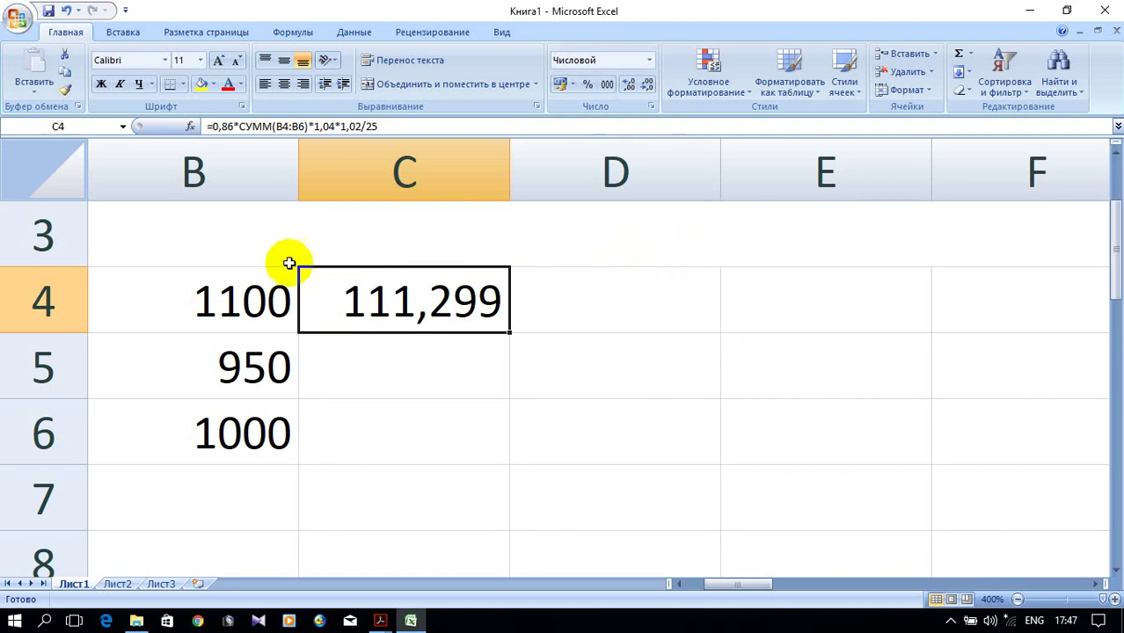
{"action": "left_click", "coordinate": [374, 126]}
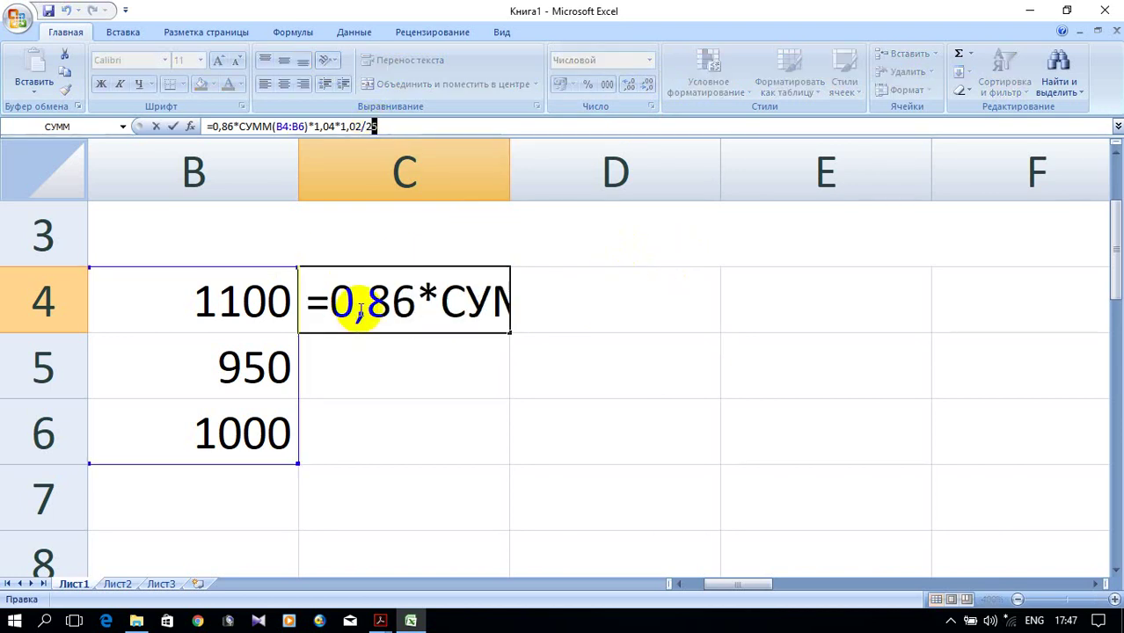
{"action": "left_click", "coordinate": [357, 303]}
{"action": "double_click", "coordinate": [356, 304]}
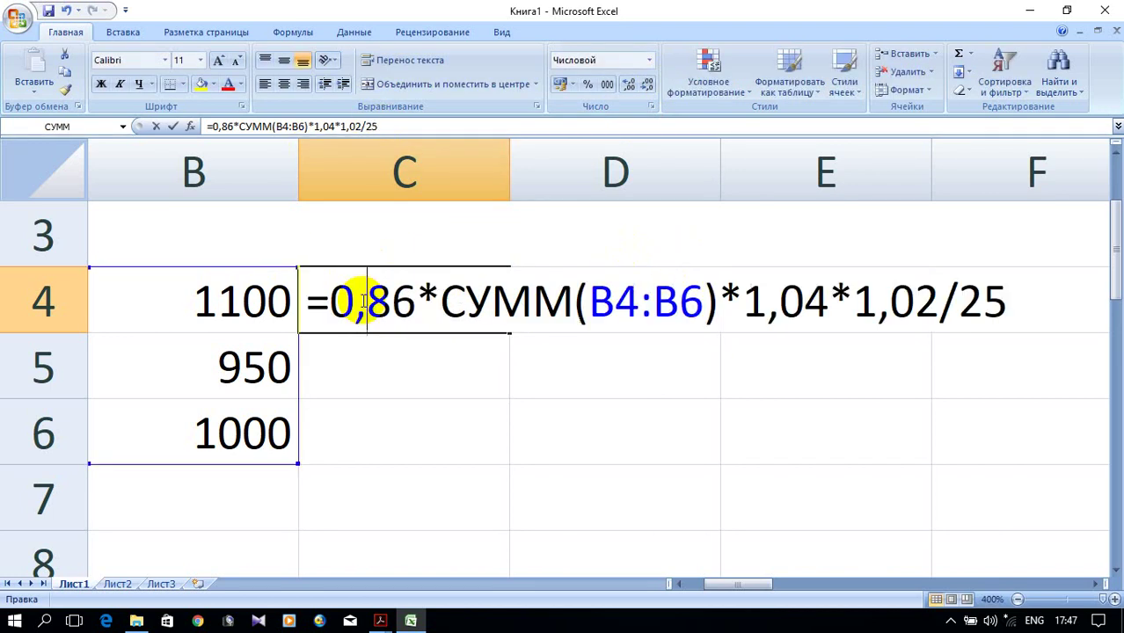
{"action": "left_click_drag", "start_coordinate": [330, 301], "coordinate": [1012, 299]}
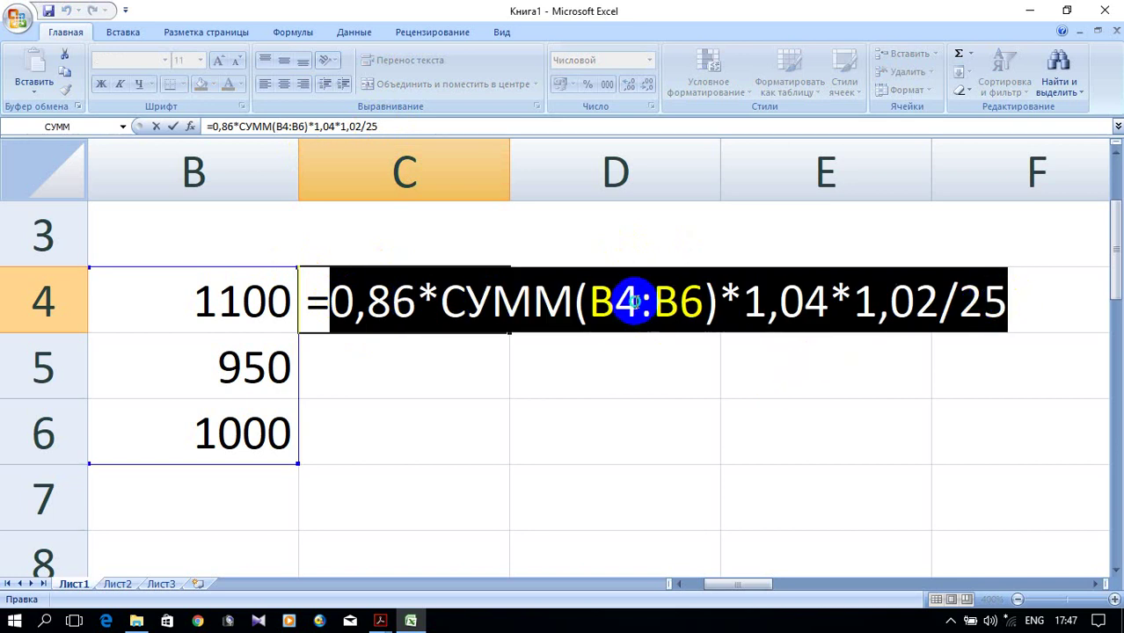
{"action": "right_click", "coordinate": [638, 308]}
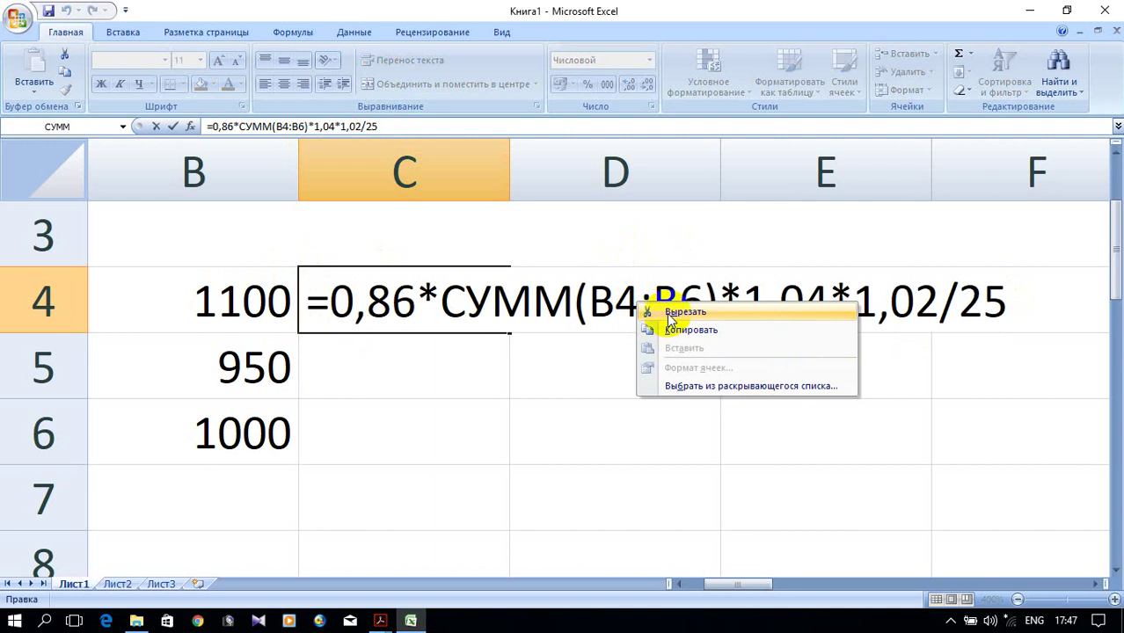
{"action": "left_click", "coordinate": [667, 313]}
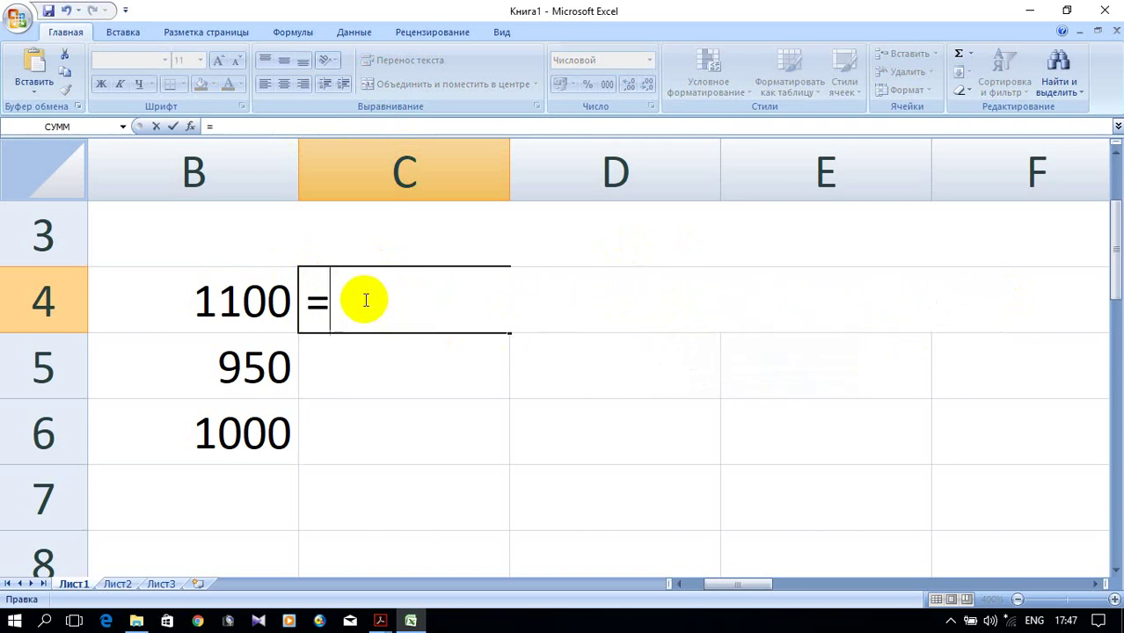
{"action": "key", "text": "Escape"}
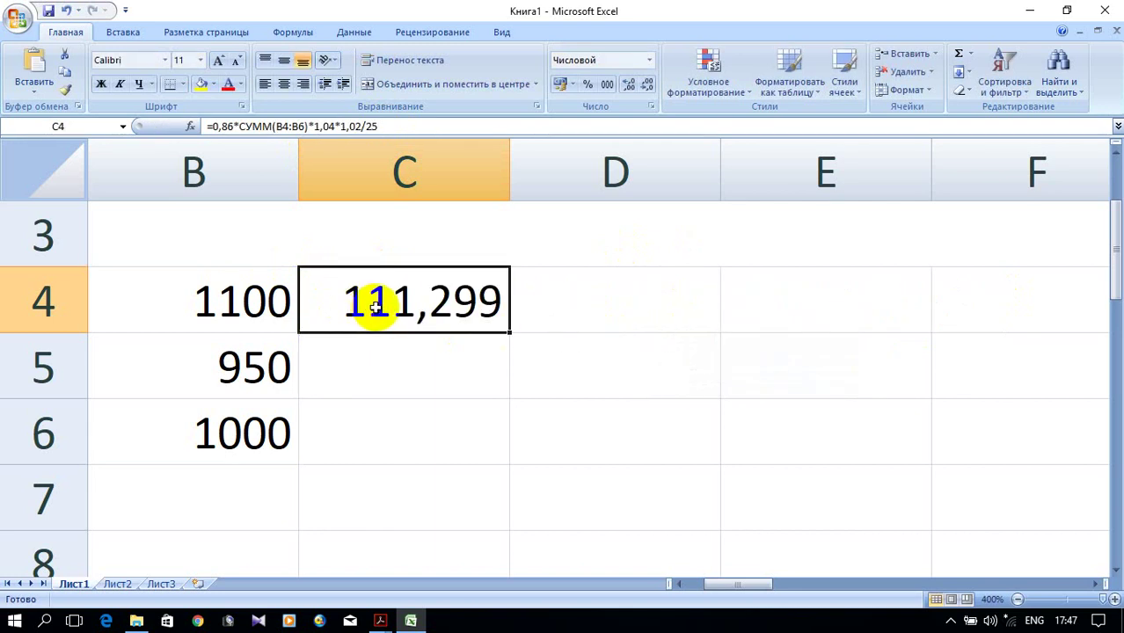
Step: Cut the expression after the equals sign in C4 to the clipboard, leaving only =
{"action": "double_click", "coordinate": [387, 304]}
{"action": "left_click_drag", "start_coordinate": [341, 303], "coordinate": [1011, 276]}
{"action": "right_click", "coordinate": [878, 302]}
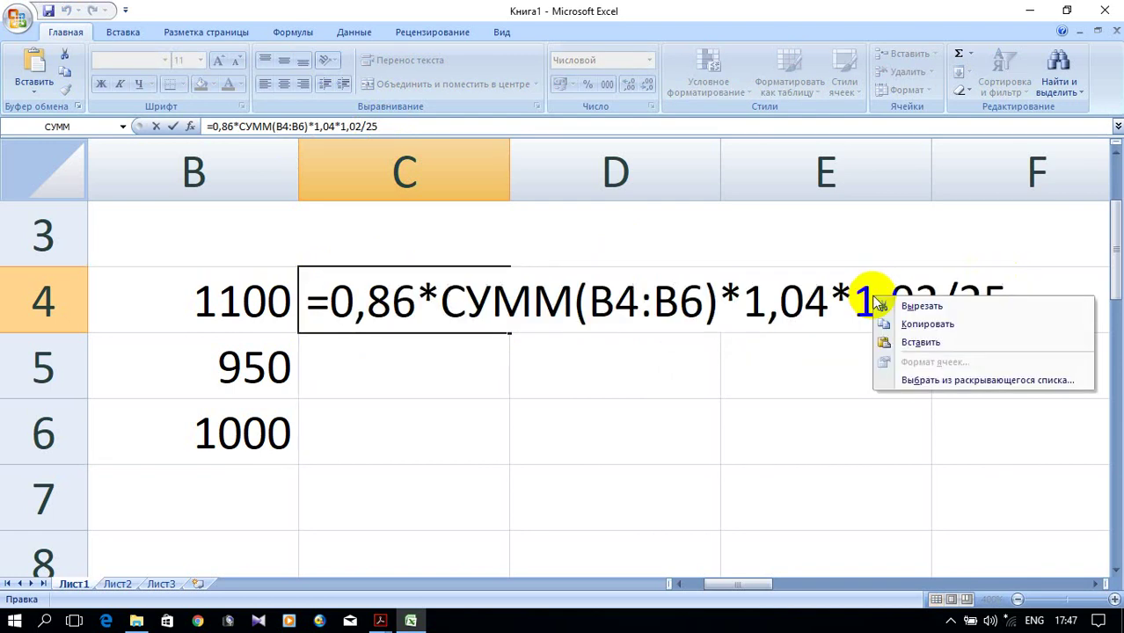
{"action": "left_click", "coordinate": [905, 304]}
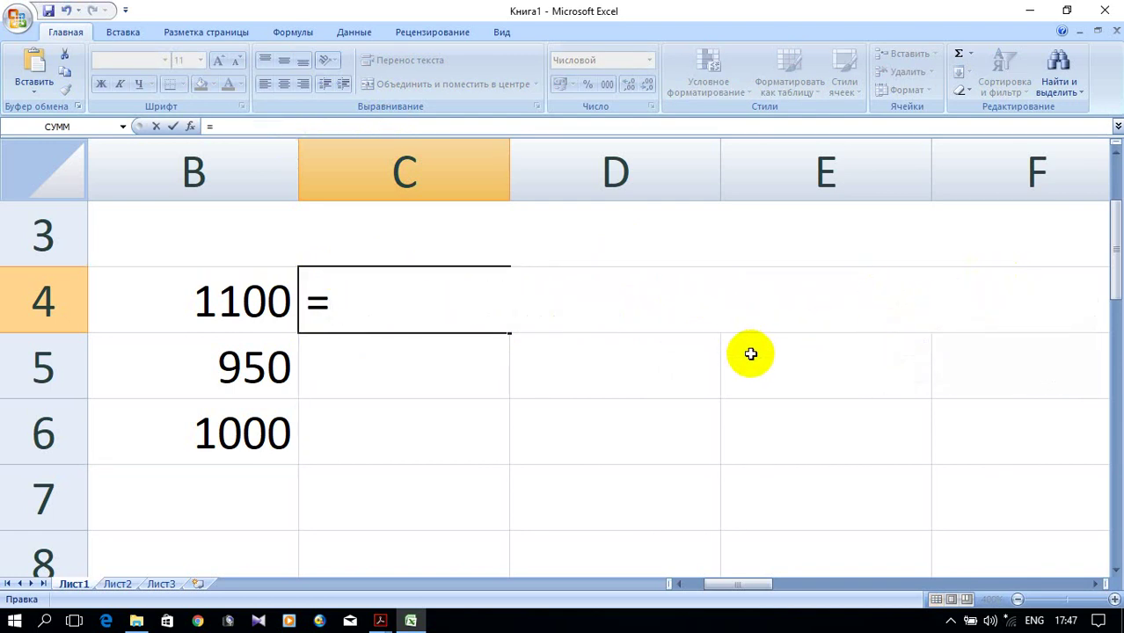
Step: Insert the ОКРУГЛ function from the Математические category into the C4 formula
{"action": "left_click", "coordinate": [123, 127]}
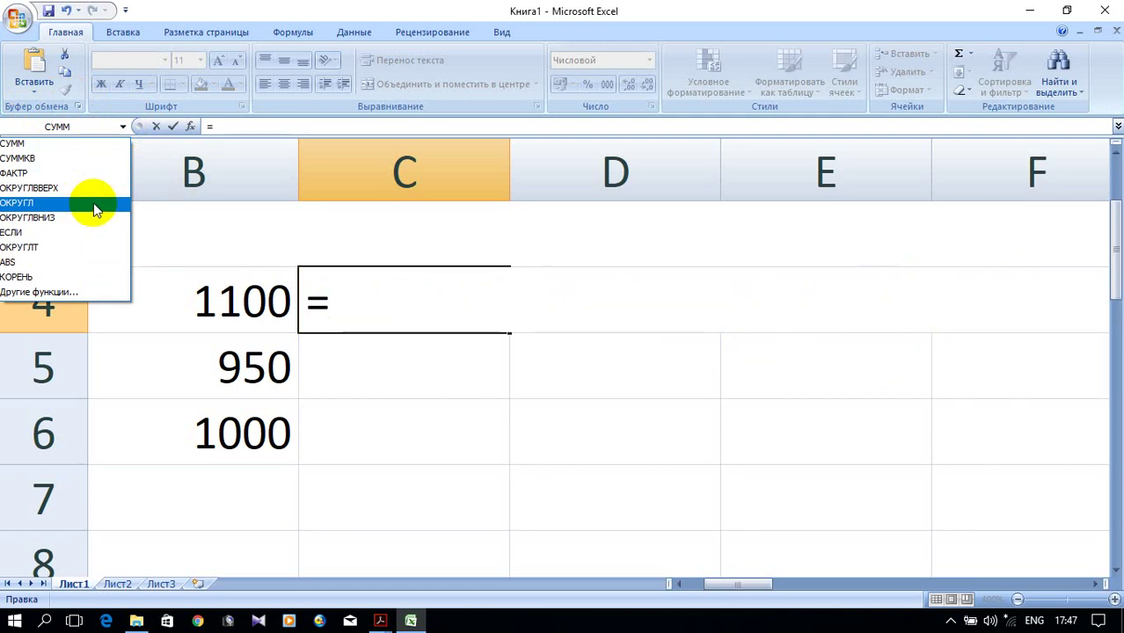
{"action": "left_click", "coordinate": [96, 291]}
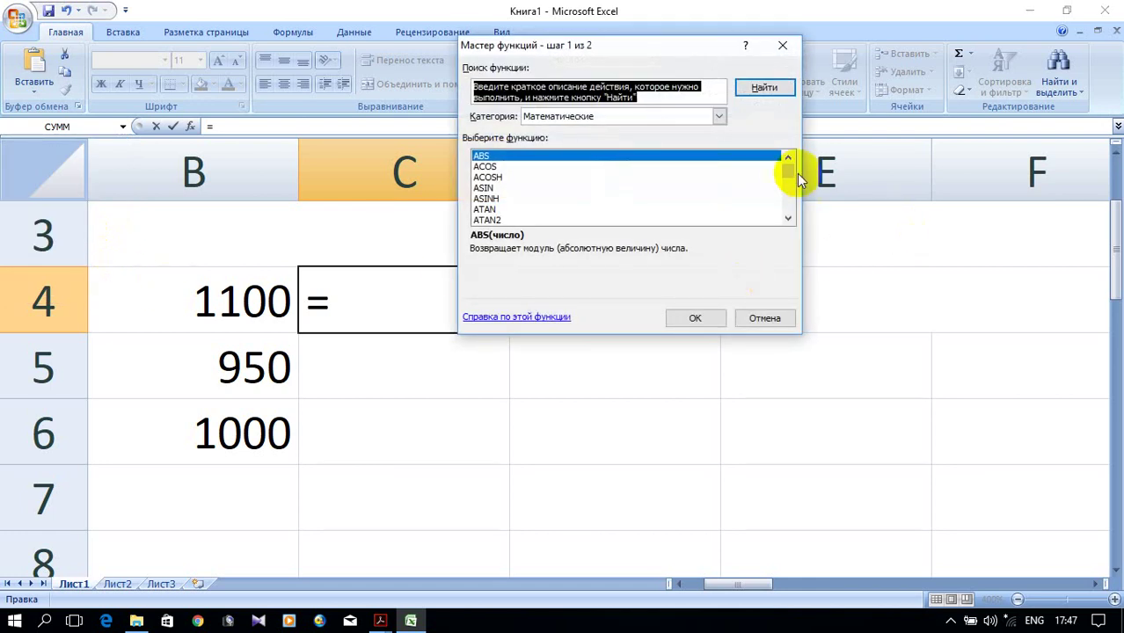
{"action": "left_click_drag", "start_coordinate": [789, 168], "coordinate": [785, 193]}
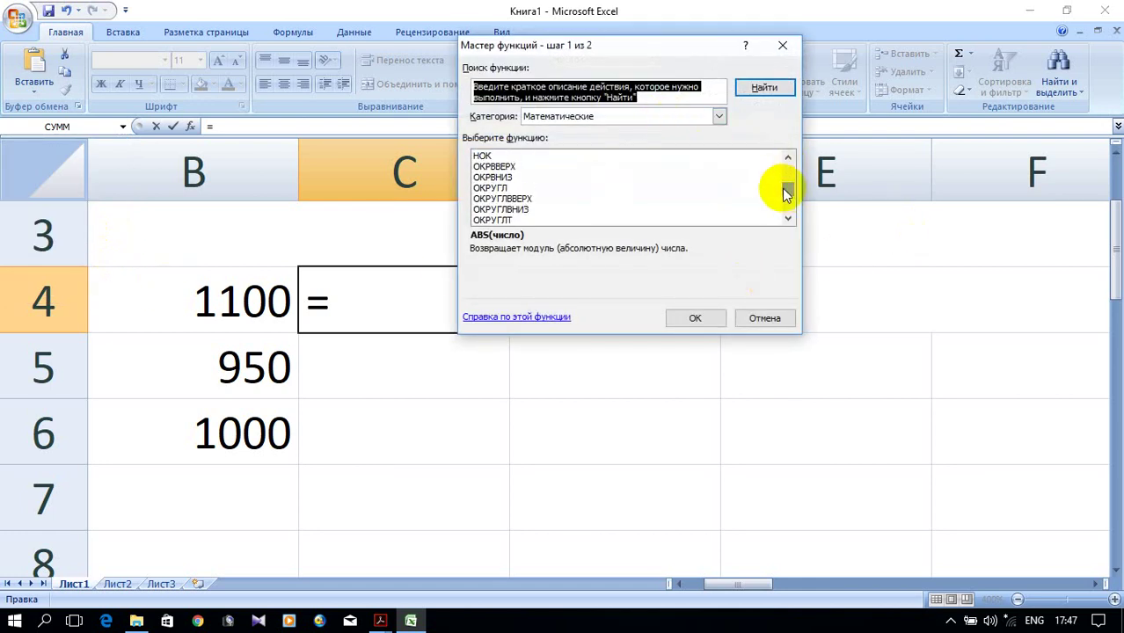
{"action": "left_click", "coordinate": [507, 188]}
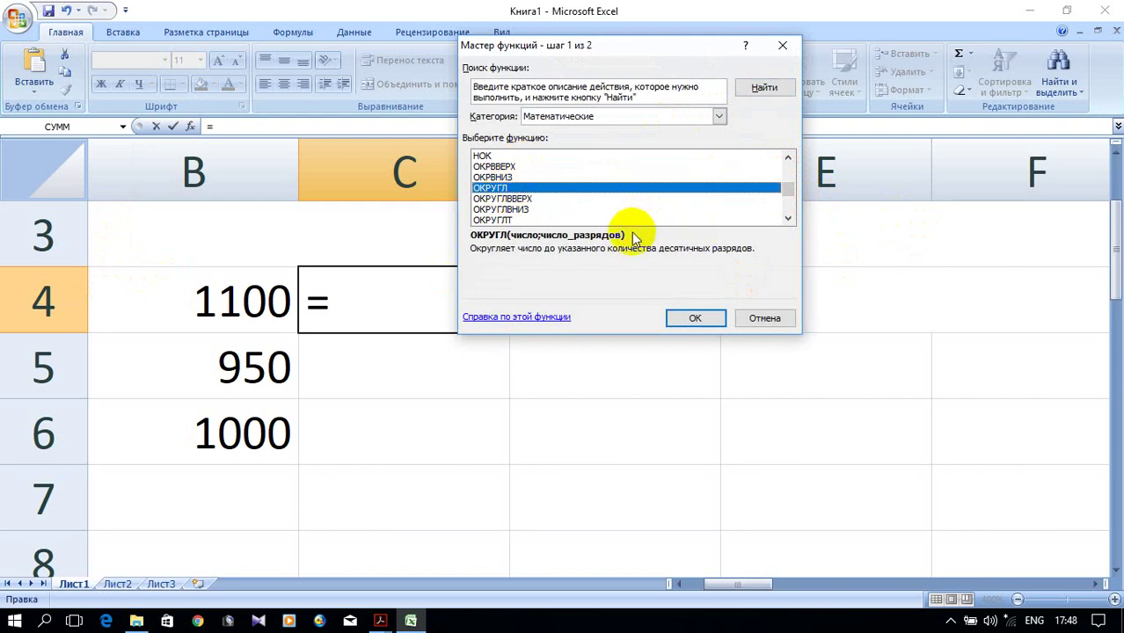
{"action": "left_click", "coordinate": [700, 317]}
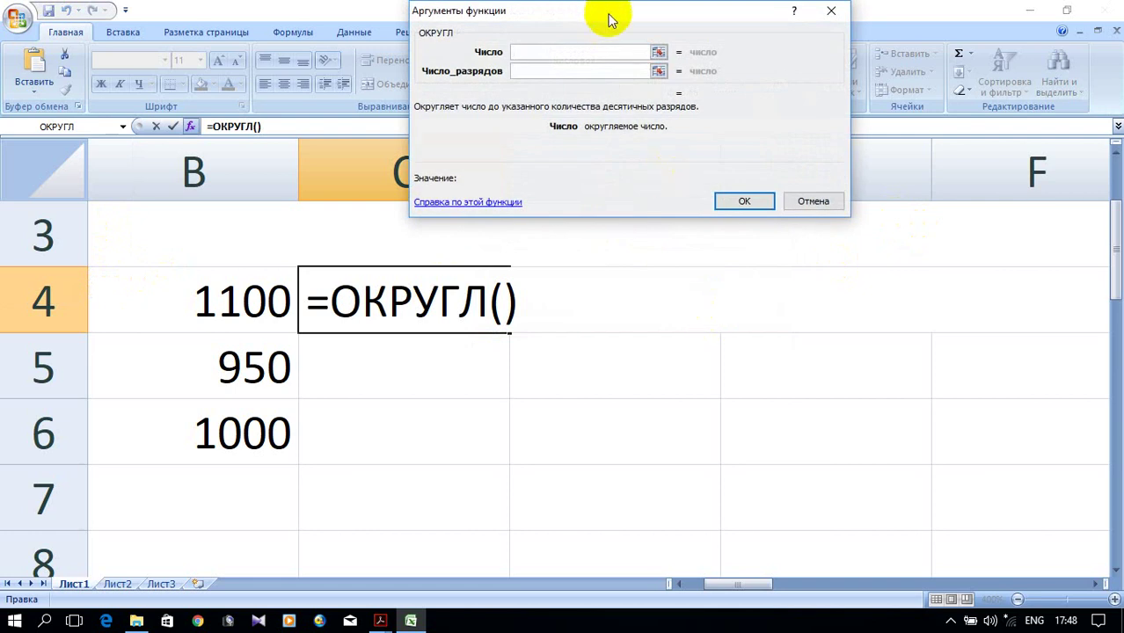
Step: Paste the cut expression as ОКРУГЛ's Число argument, set Число_разрядов to 1 and accept the function
{"action": "left_click_drag", "start_coordinate": [613, 20], "coordinate": [478, 52]}
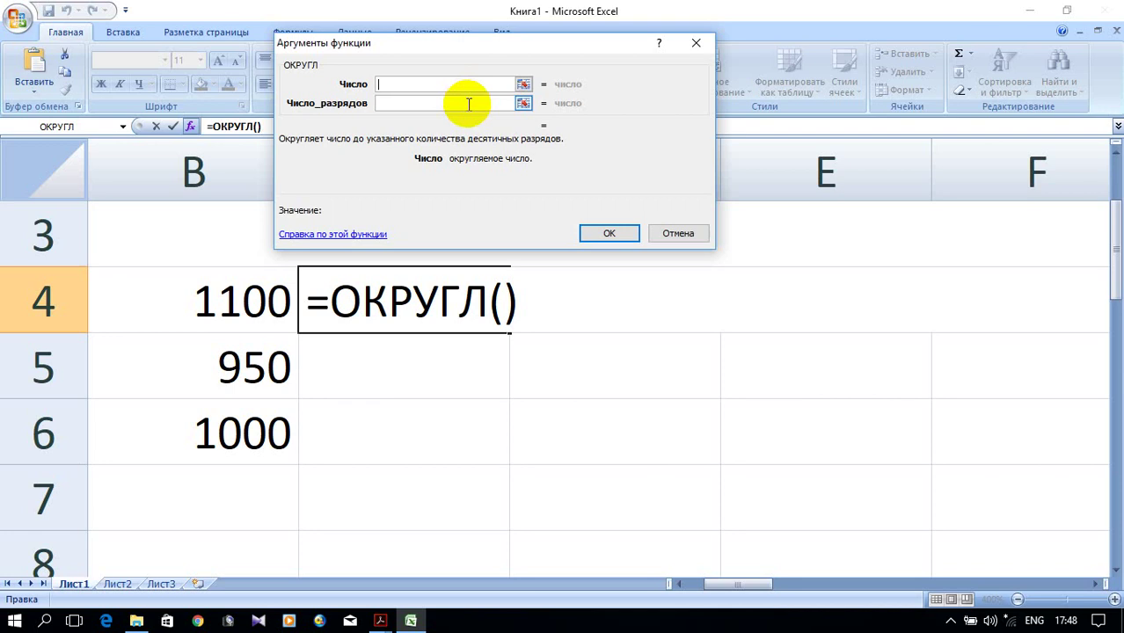
{"action": "right_click", "coordinate": [397, 89]}
{"action": "left_click", "coordinate": [453, 138]}
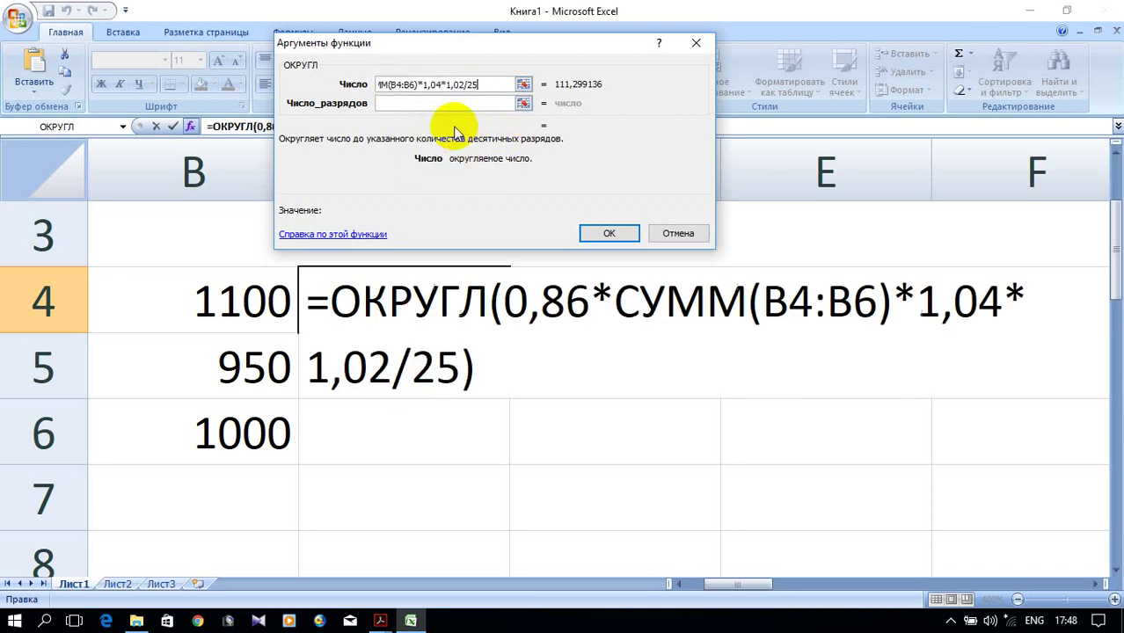
{"action": "left_click", "coordinate": [450, 103]}
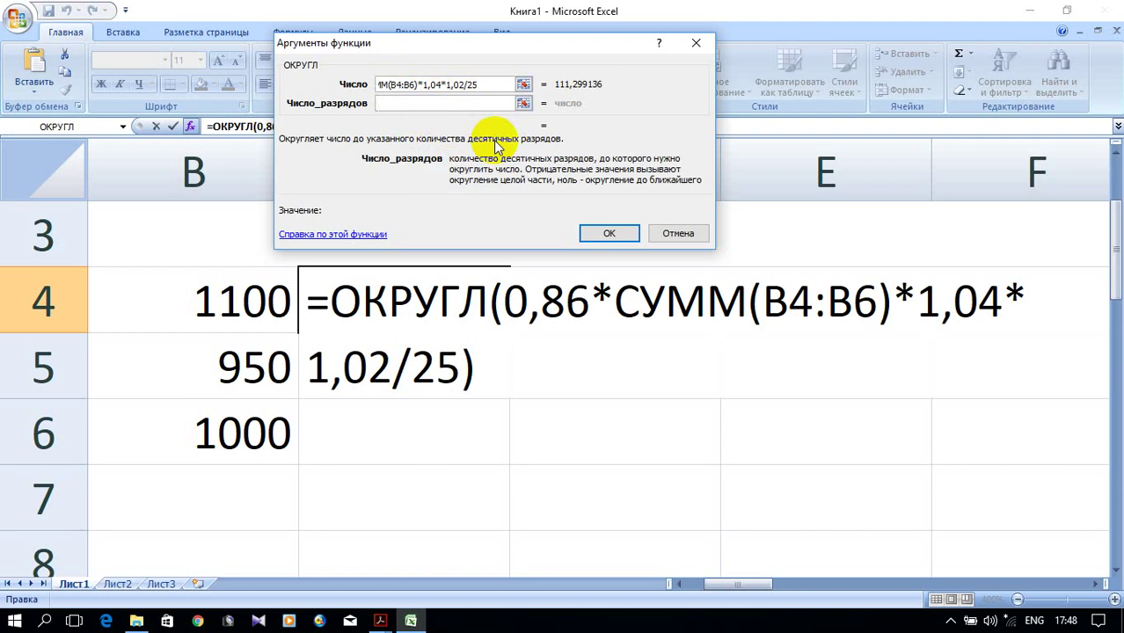
{"action": "type", "text": "1"}
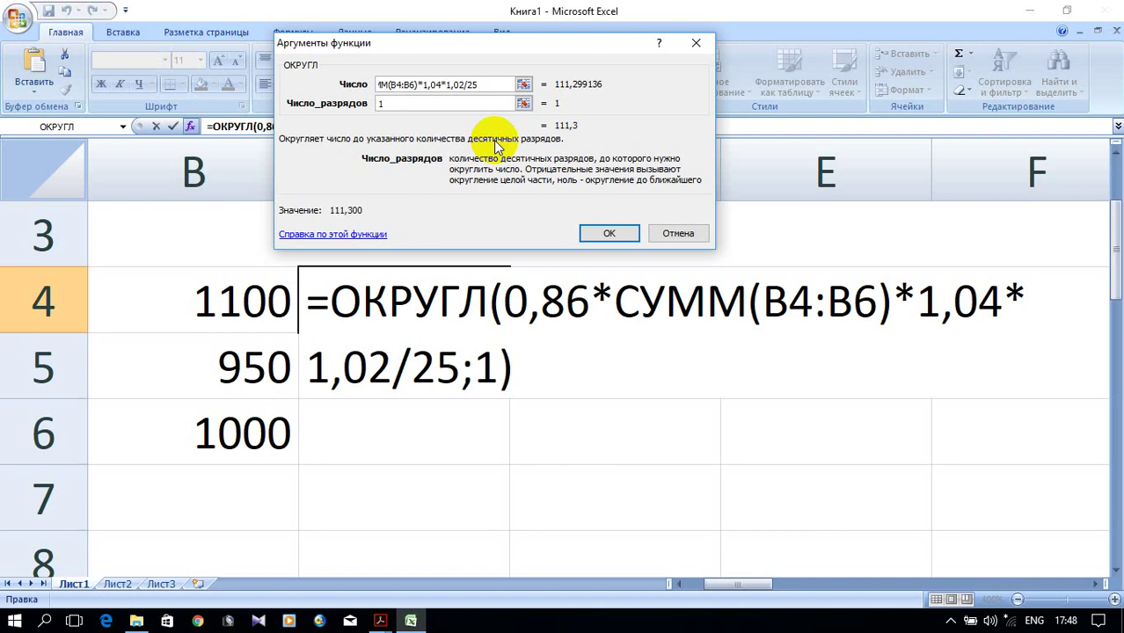
{"action": "left_click", "coordinate": [620, 233]}
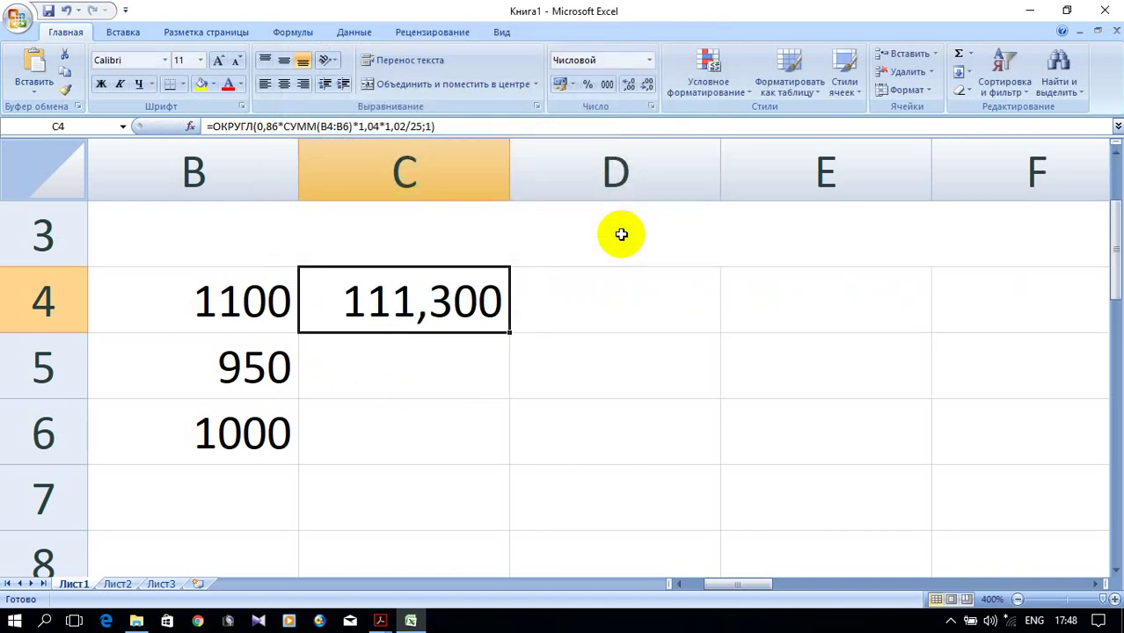
Step: Display the C4 result with one decimal place and check its ОКРУГЛ formula
{"action": "left_click", "coordinate": [647, 84]}
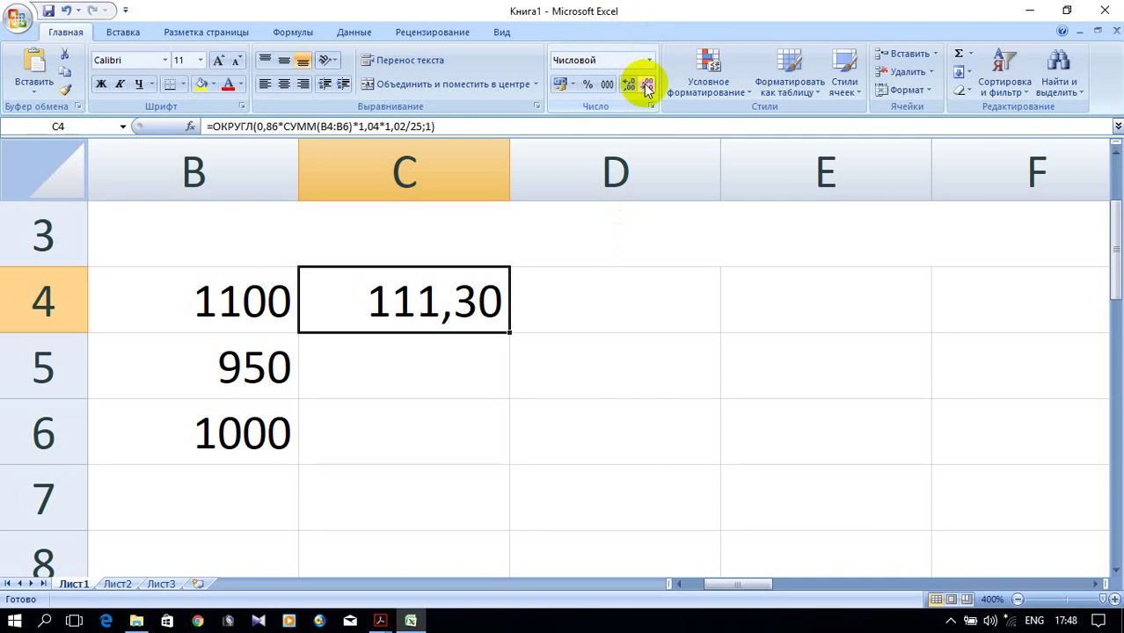
{"action": "left_click", "coordinate": [647, 84]}
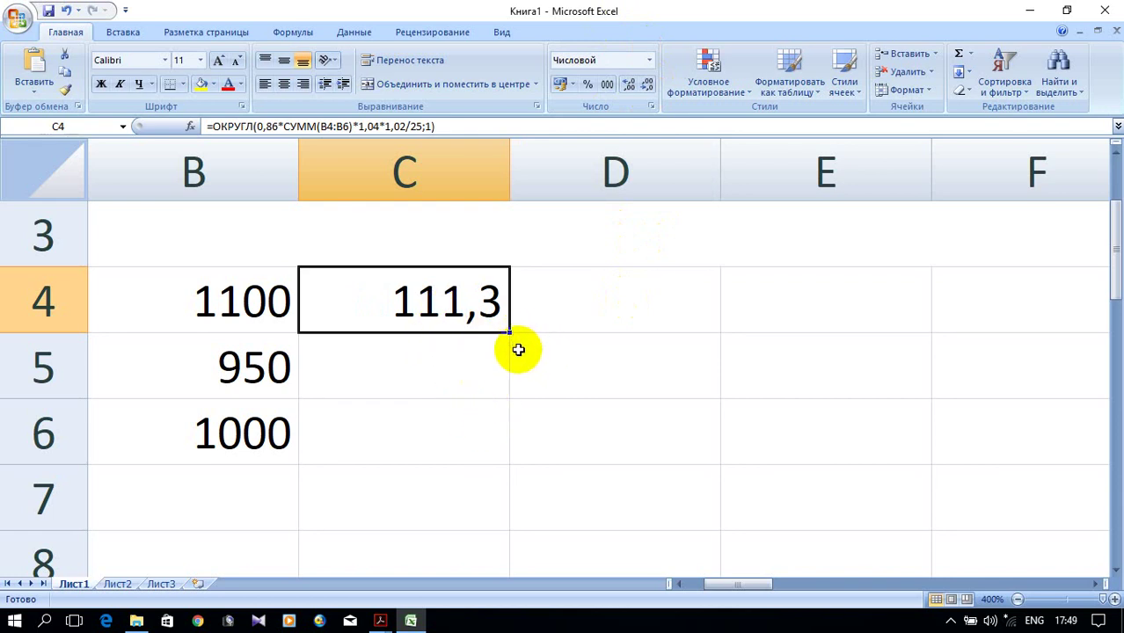
{"action": "double_click", "coordinate": [469, 299]}
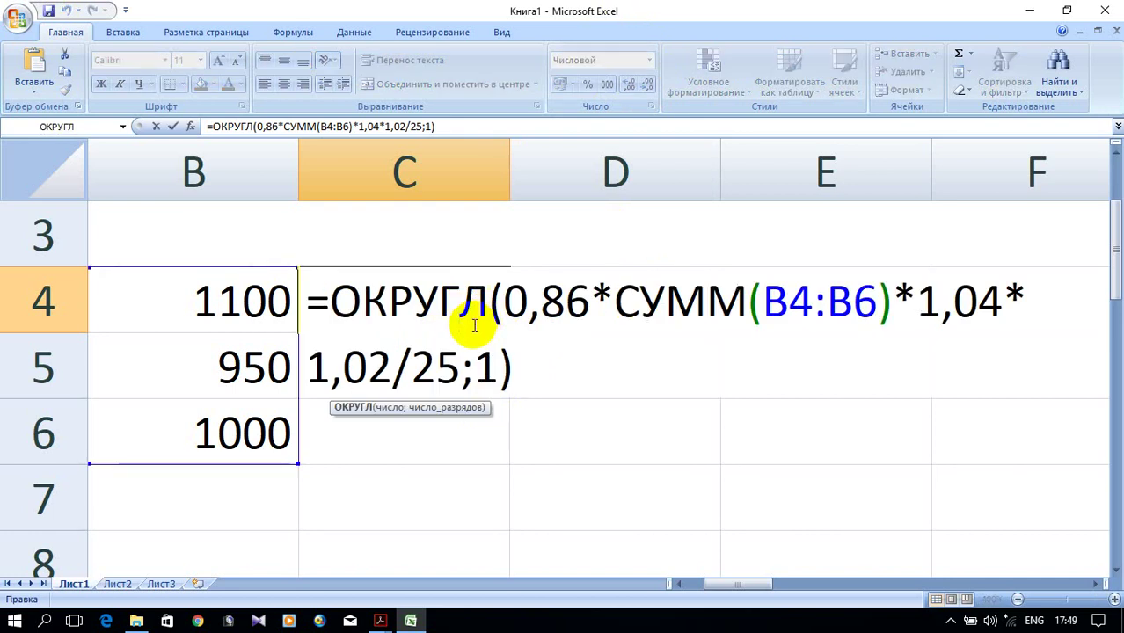
{"action": "key", "text": "Escape"}
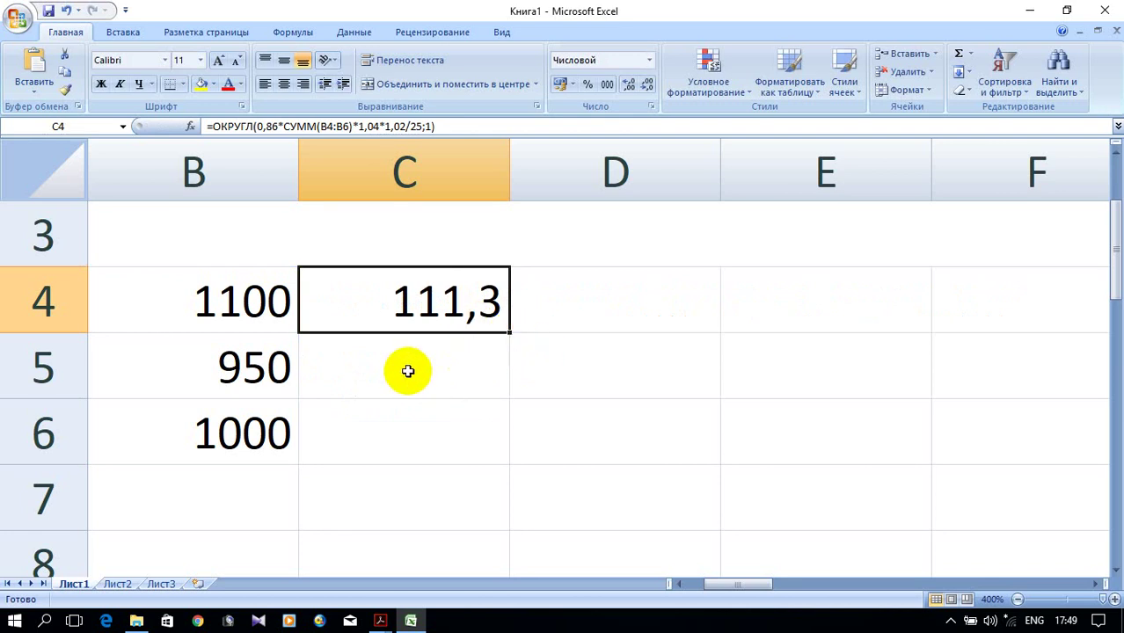
Step: Copy the C4 formula down to C5, shift its summed range back to B4:B6 and recheck the range
{"action": "left_click_drag", "start_coordinate": [504, 328], "coordinate": [503, 378]}
{"action": "left_click", "coordinate": [457, 370]}
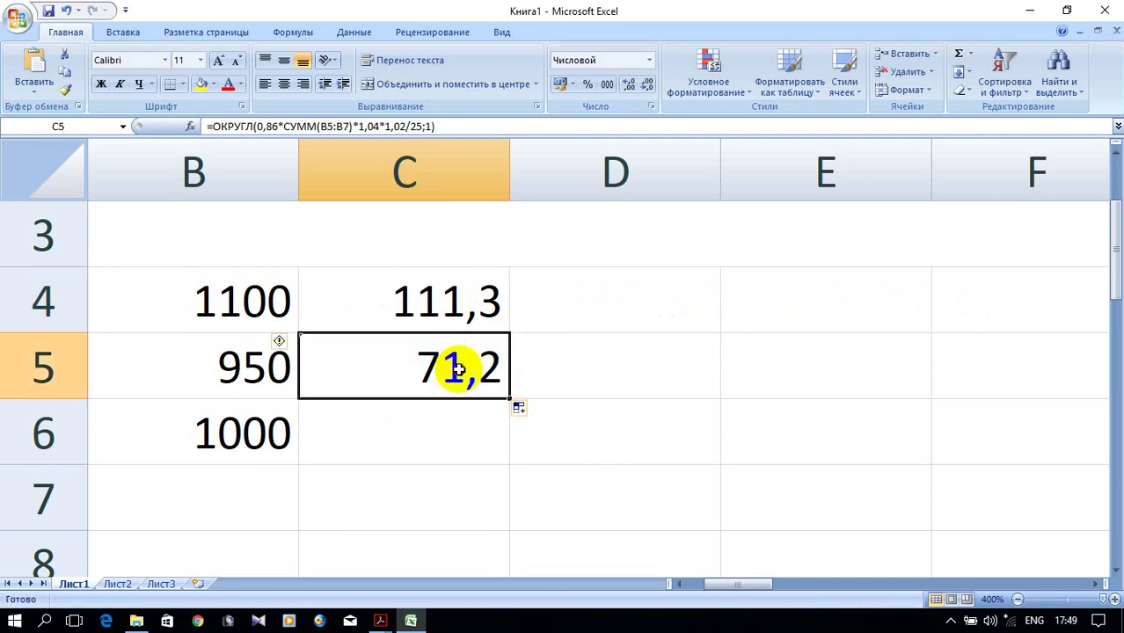
{"action": "double_click", "coordinate": [458, 370]}
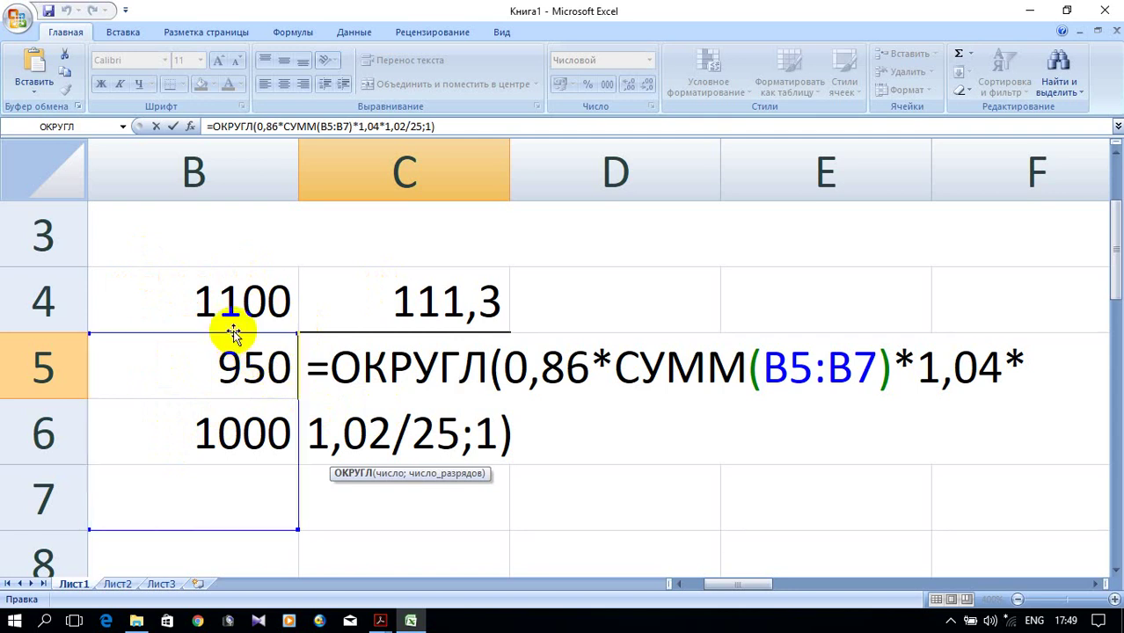
{"action": "left_click_drag", "start_coordinate": [232, 329], "coordinate": [242, 303]}
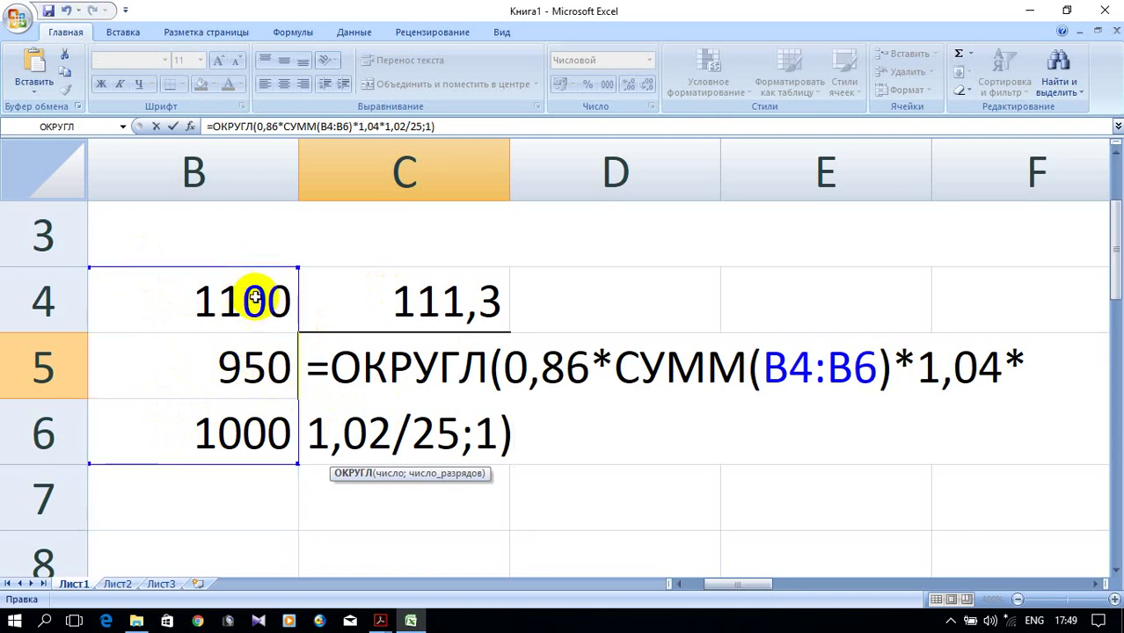
{"action": "key", "text": "Return"}
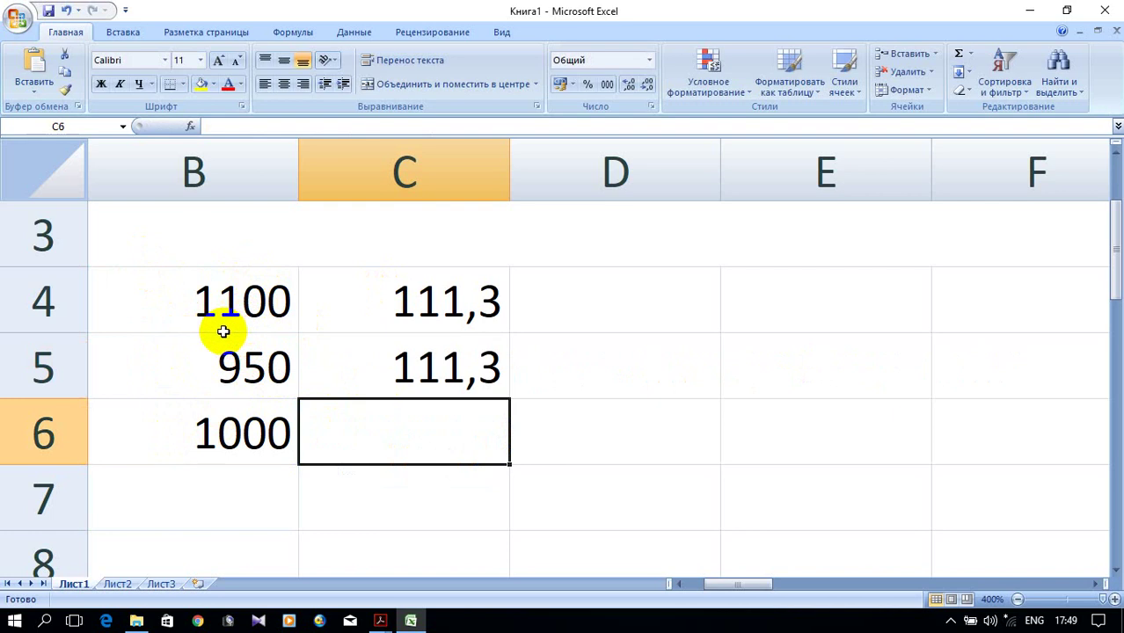
{"action": "left_click", "coordinate": [401, 374]}
{"action": "double_click", "coordinate": [400, 374]}
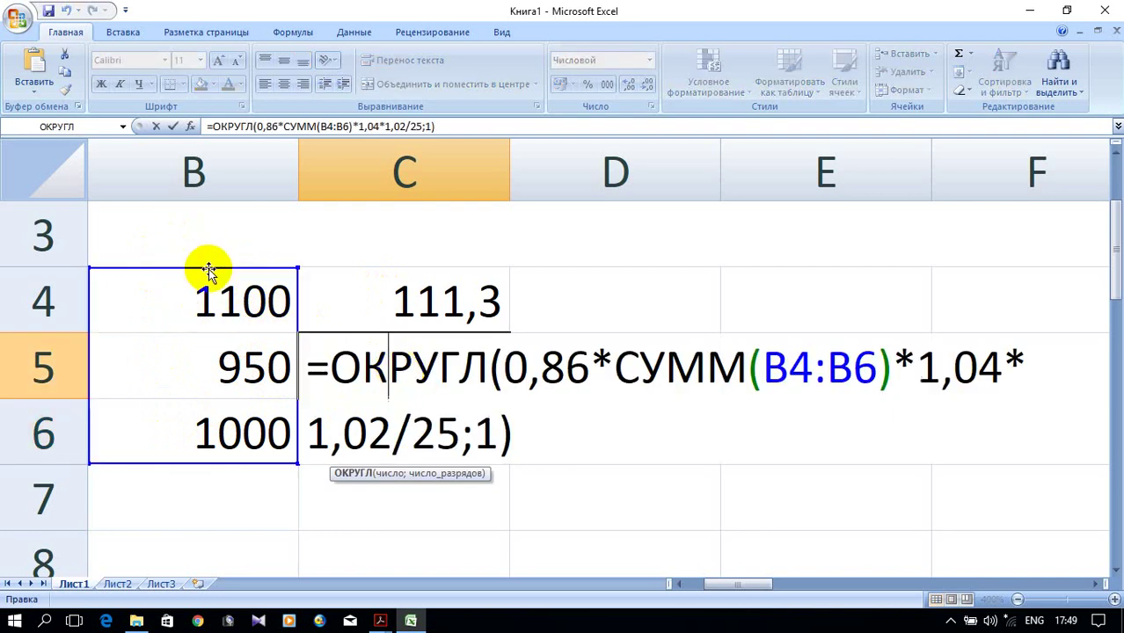
{"action": "left_click_drag", "start_coordinate": [209, 302], "coordinate": [189, 283]}
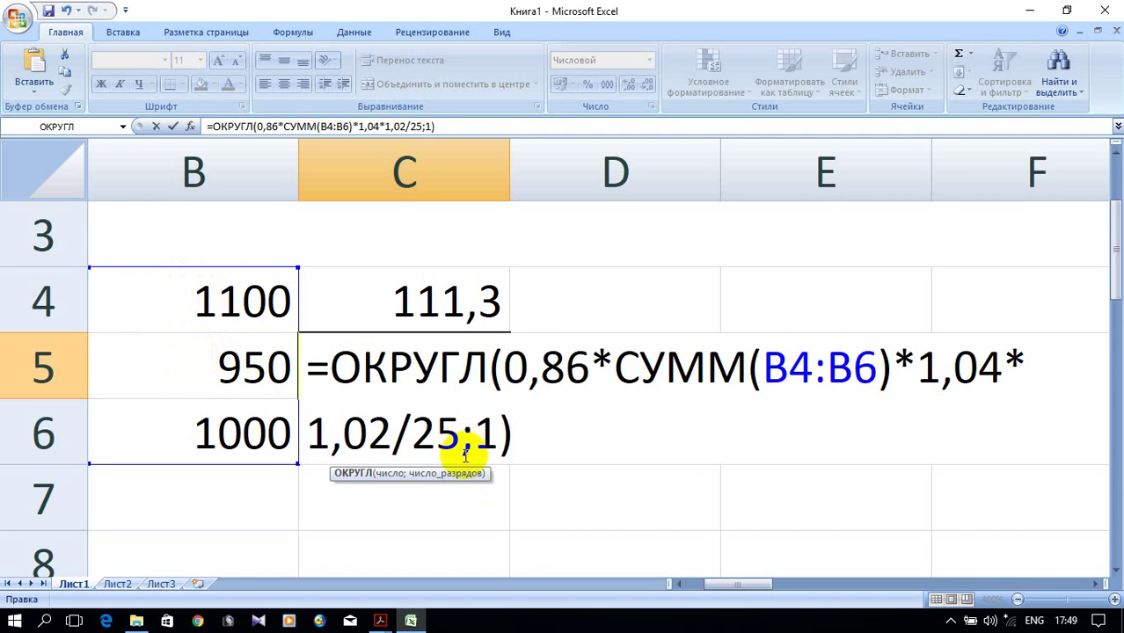
{"action": "left_click", "coordinate": [573, 498]}
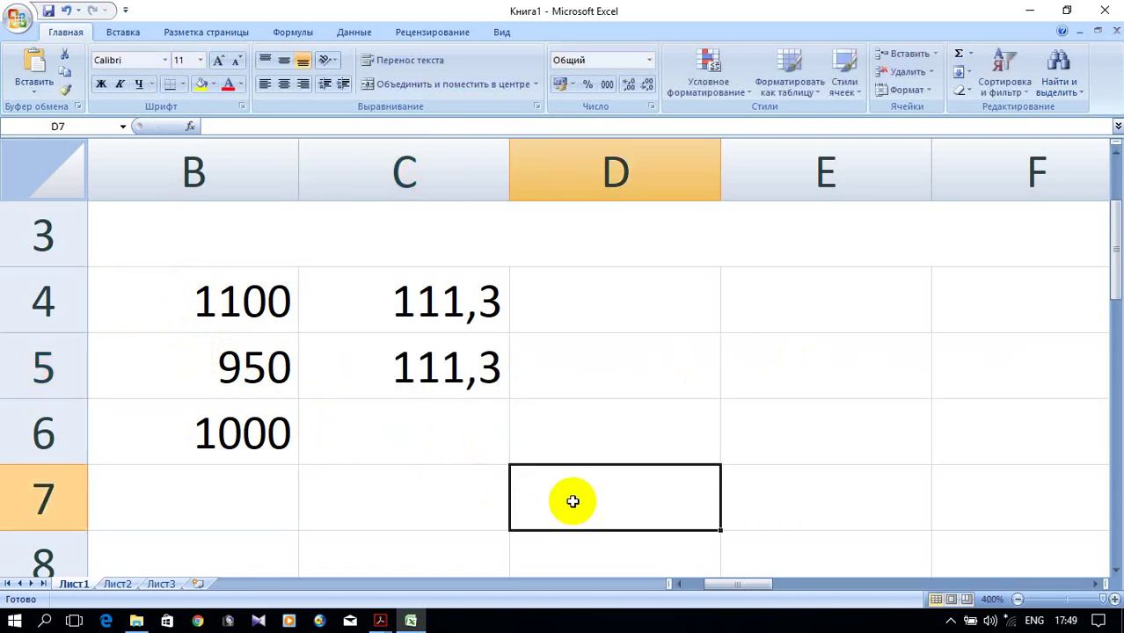
{"action": "left_click", "coordinate": [388, 403]}
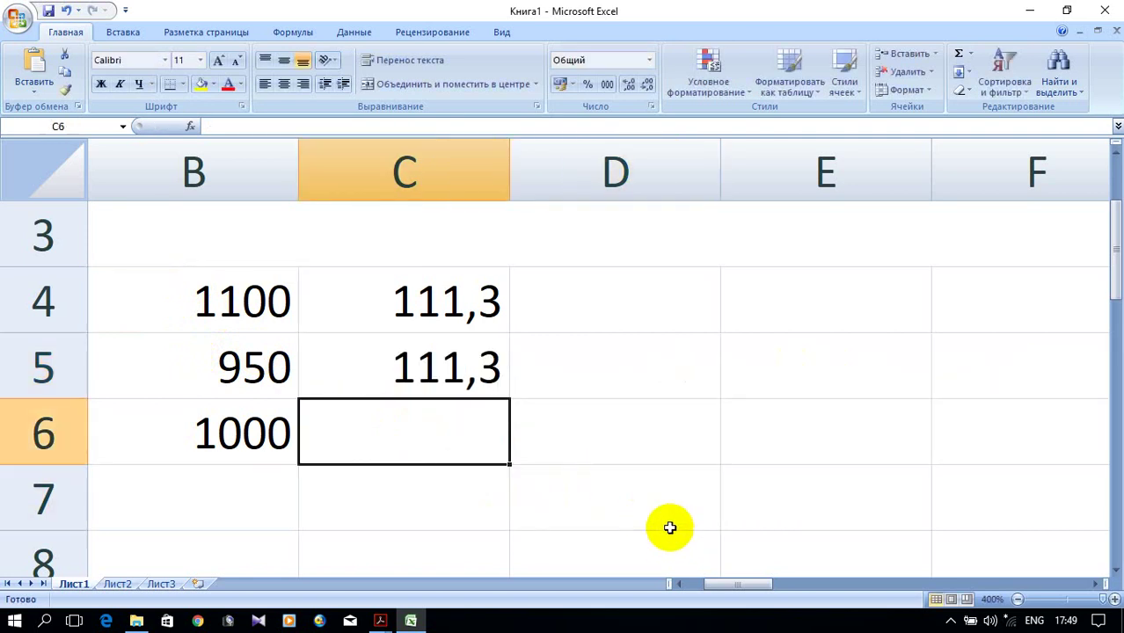
Step: Lock the row references of the summed range in the C4 formula as B$4:B$6
{"action": "double_click", "coordinate": [408, 297]}
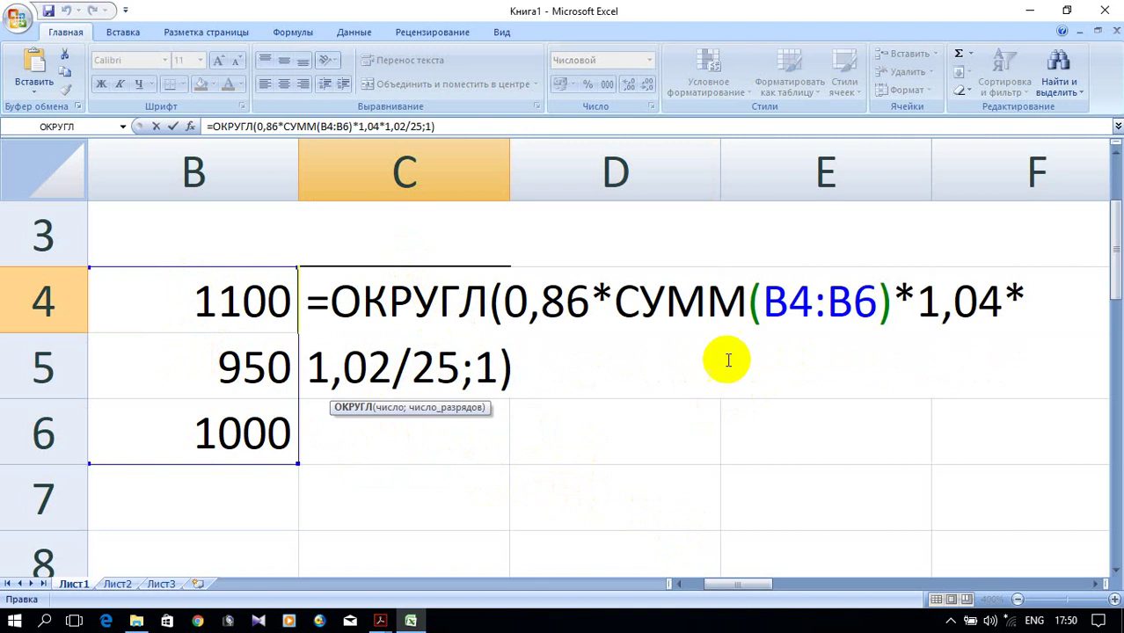
{"action": "left_click", "coordinate": [774, 307]}
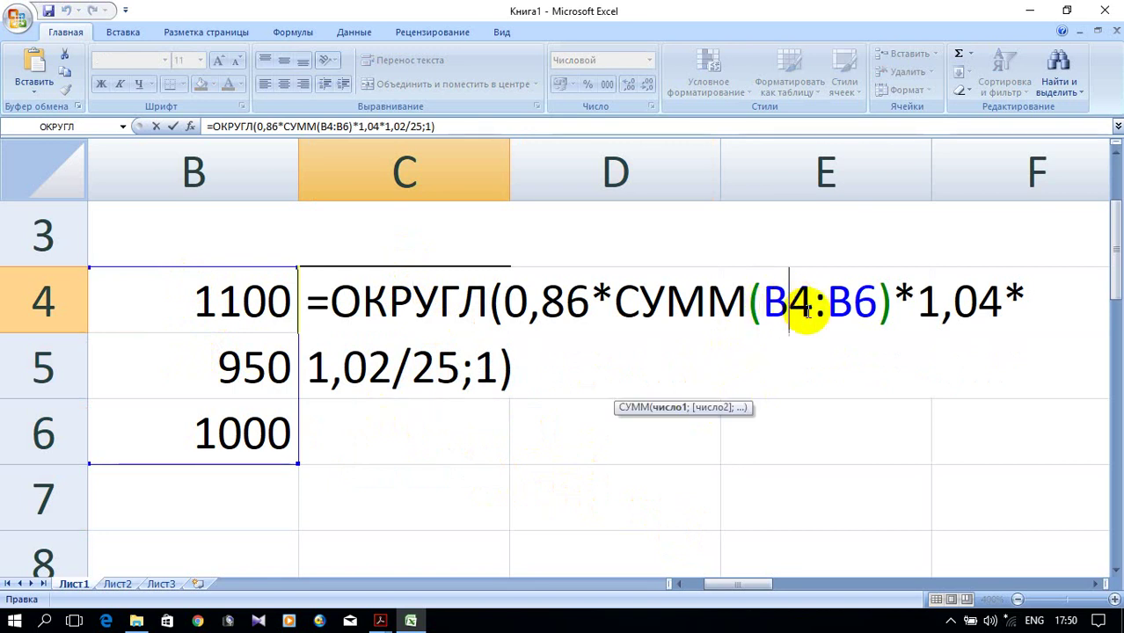
{"action": "type", "text": "$"}
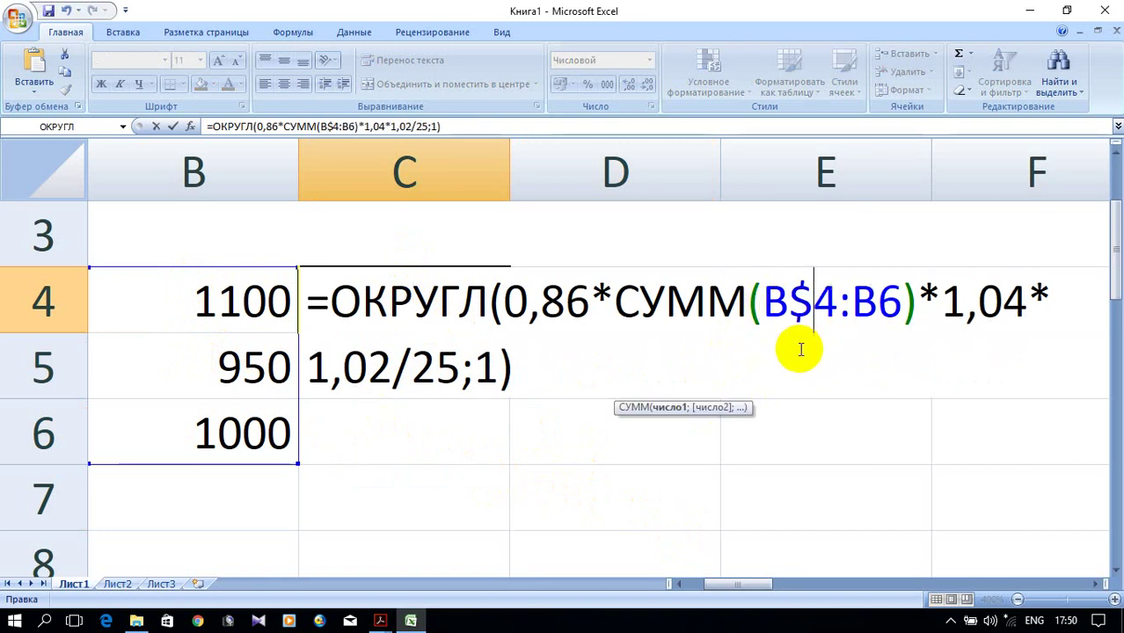
{"action": "left_click", "coordinate": [871, 302]}
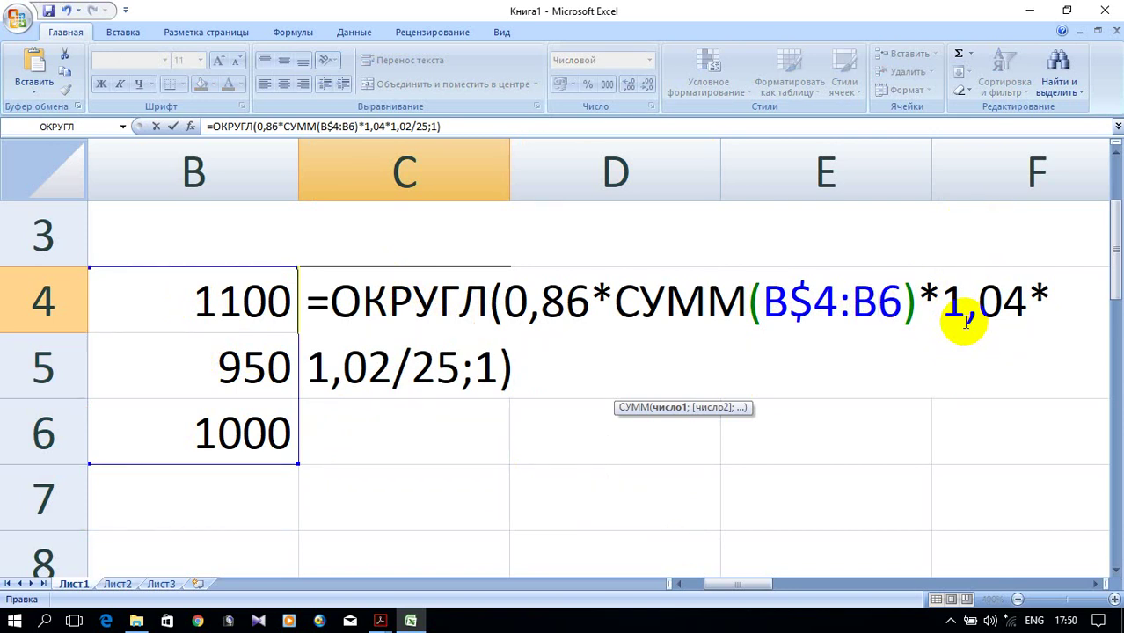
{"action": "type", "text": "$"}
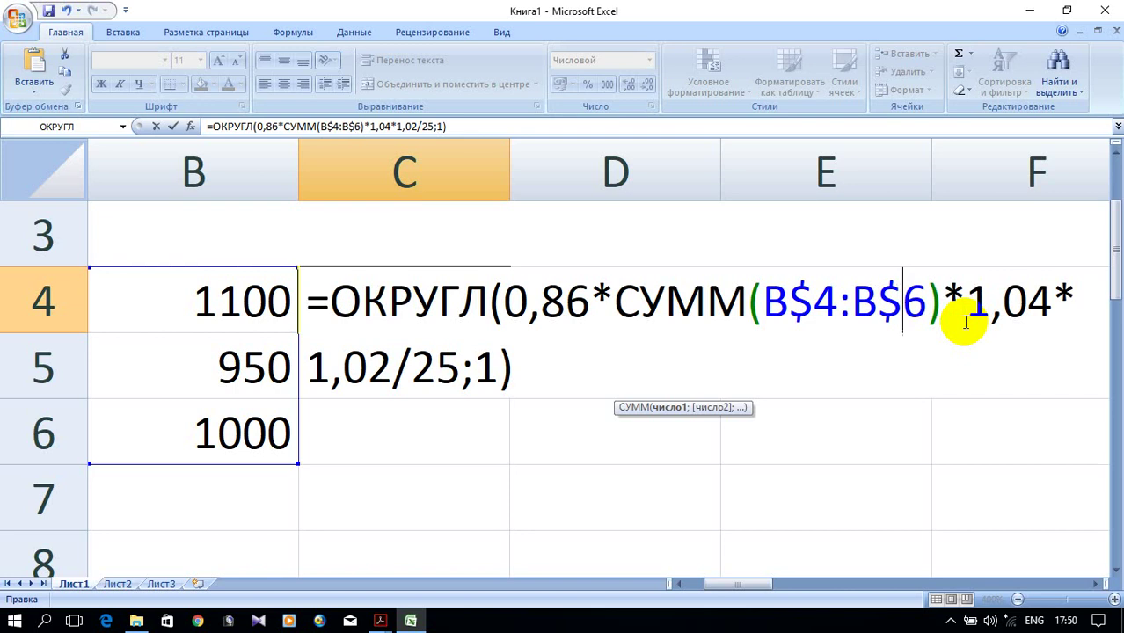
{"action": "key", "text": "Return"}
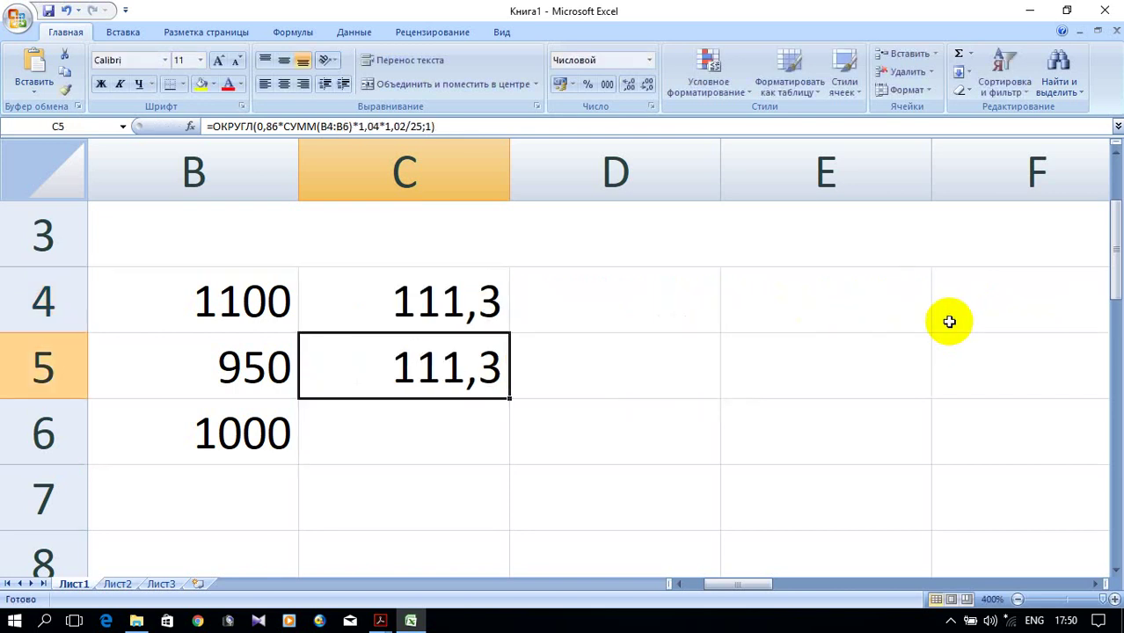
Step: Fill the C4 formula down through C6 and check the summed range in the C5 and C4 formulas
{"action": "left_click", "coordinate": [448, 303]}
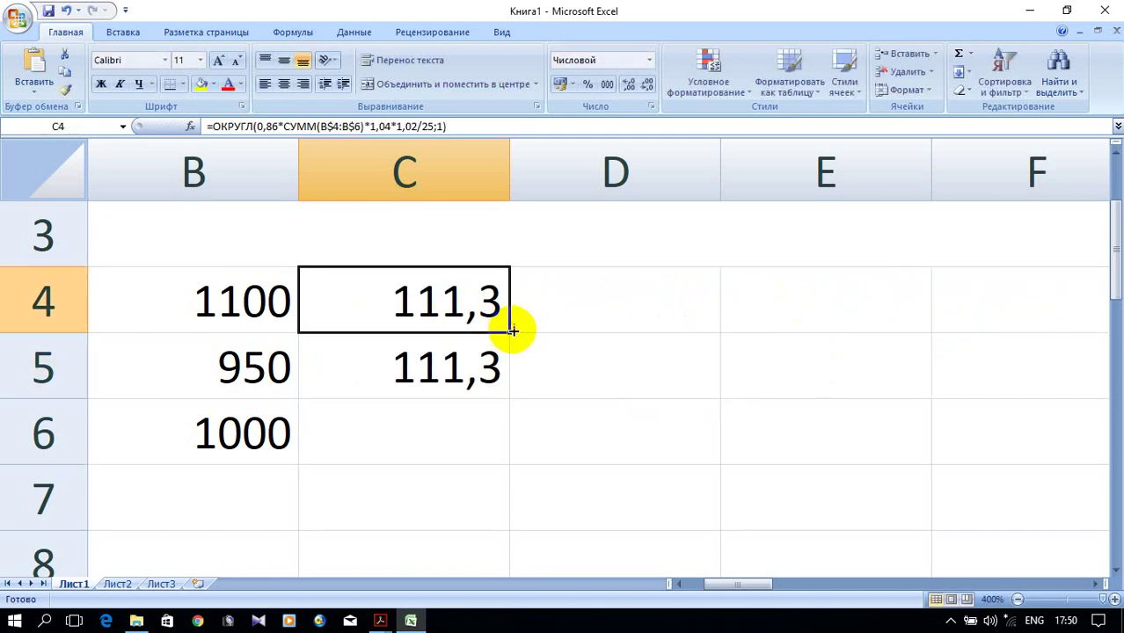
{"action": "left_click_drag", "start_coordinate": [507, 330], "coordinate": [514, 444]}
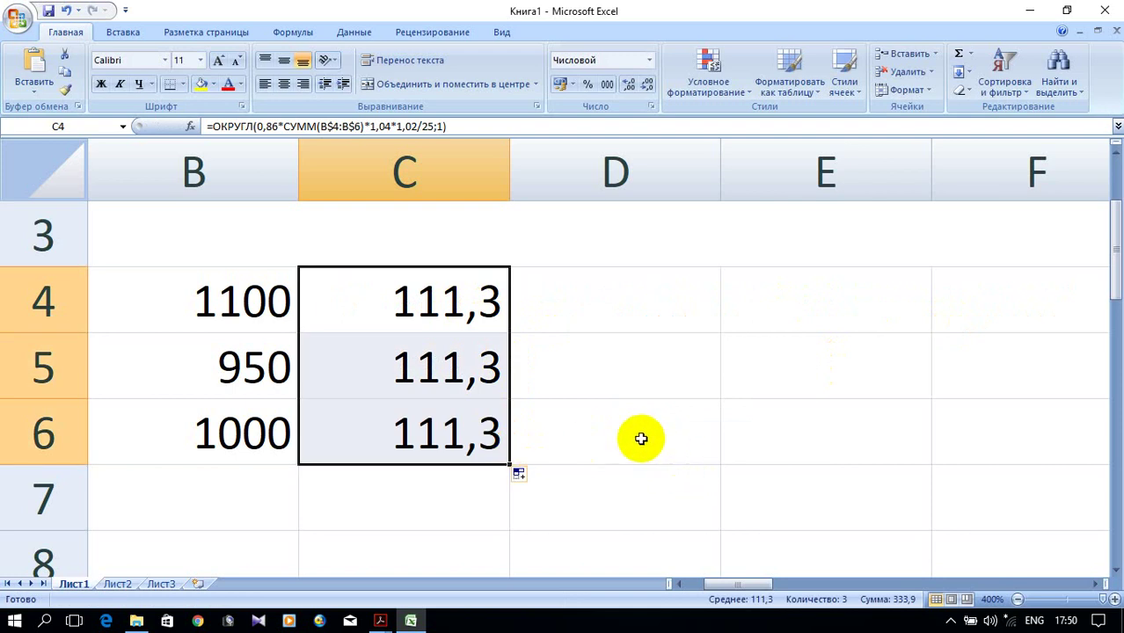
{"action": "double_click", "coordinate": [459, 364]}
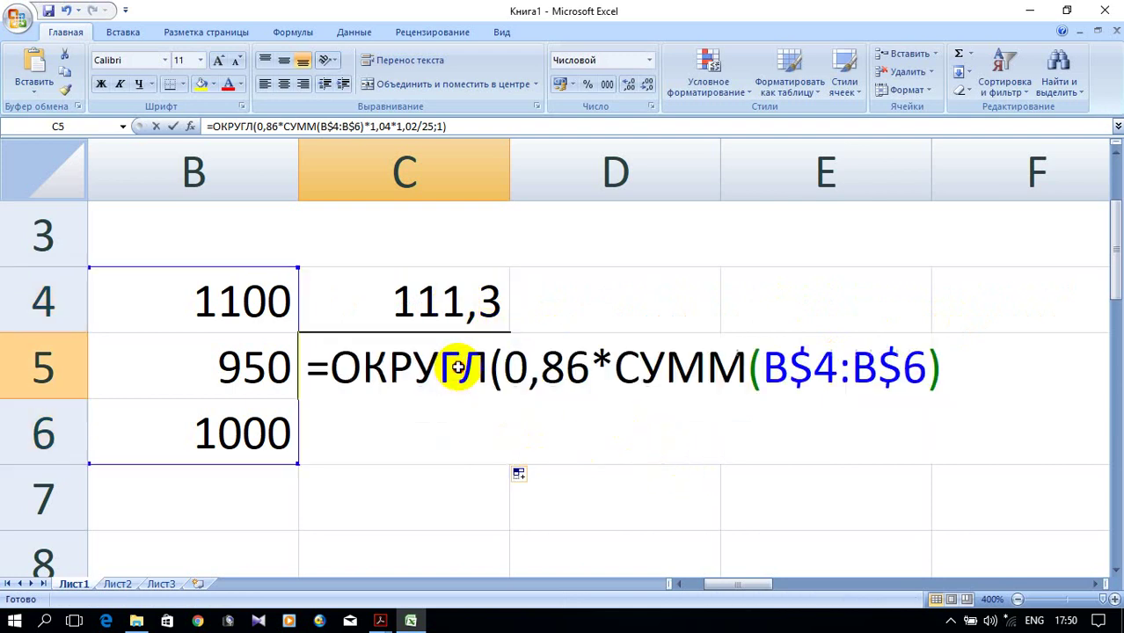
{"action": "left_click_drag", "start_coordinate": [457, 368], "coordinate": [461, 376]}
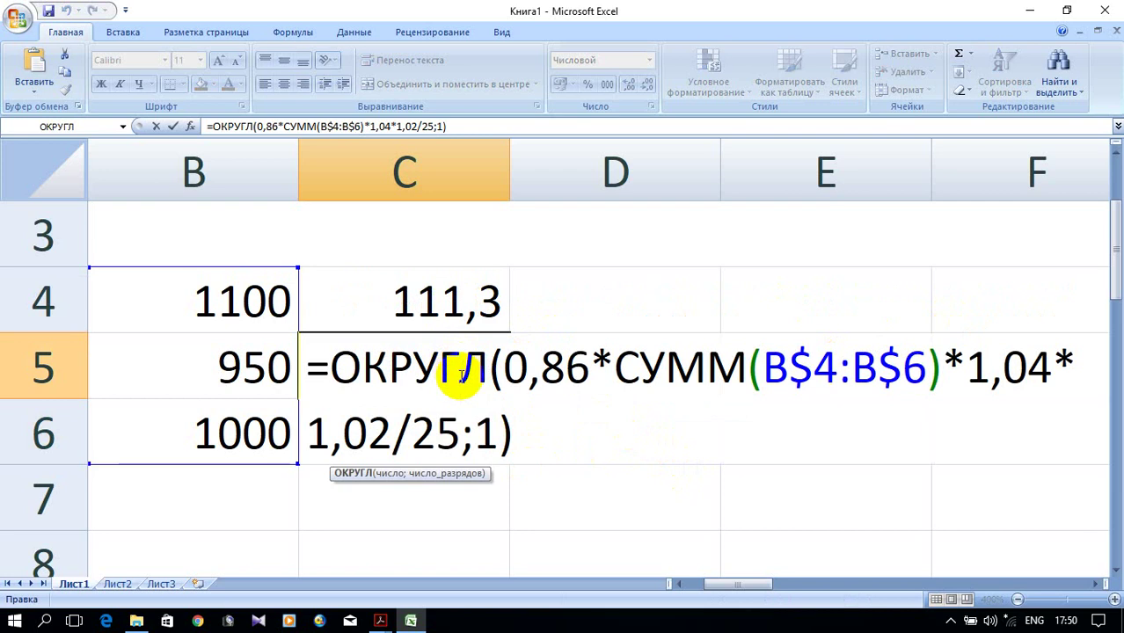
{"action": "key", "text": "Escape"}
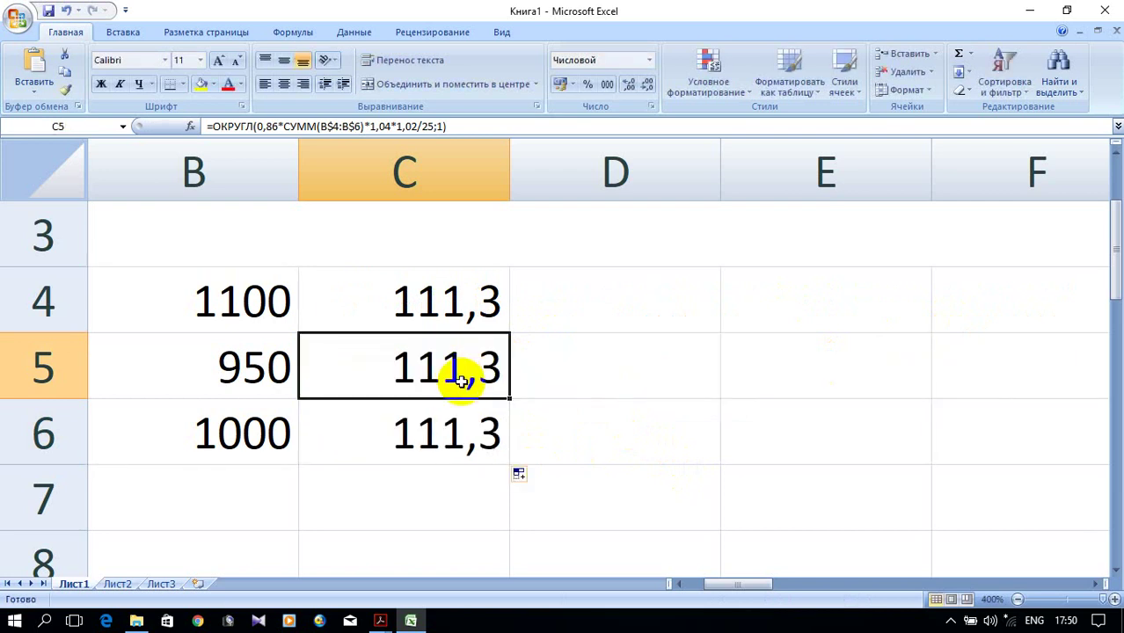
{"action": "left_click", "coordinate": [465, 311]}
{"action": "double_click", "coordinate": [462, 306]}
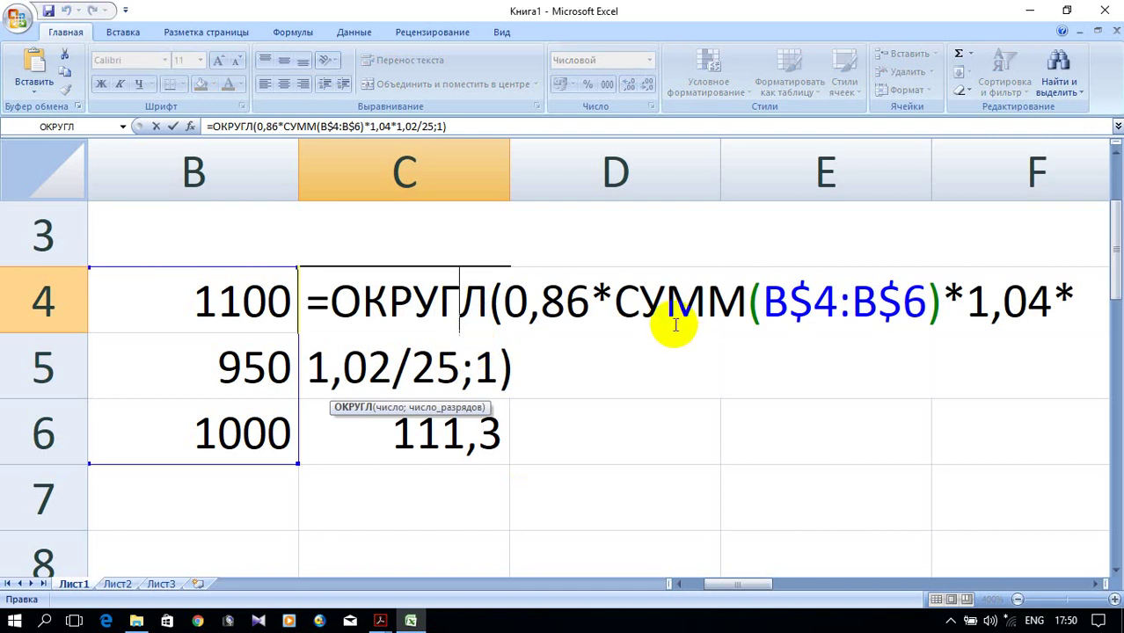
{"action": "key", "text": "Return"}
Step: Enter 1 as the coefficient α in D4
{"action": "scroll", "coordinate": [686, 354], "scroll_direction": "up", "scroll_amount": 1}
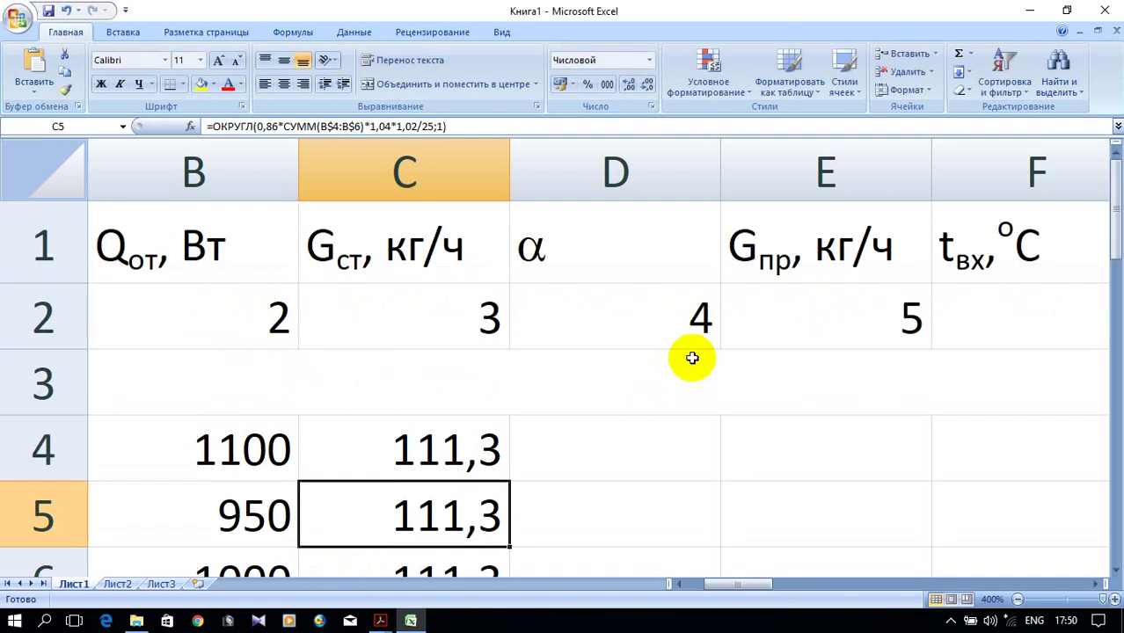
{"action": "scroll", "coordinate": [685, 353], "scroll_direction": "down", "scroll_amount": 1}
{"action": "scroll", "coordinate": [685, 354], "scroll_direction": "up", "scroll_amount": 1}
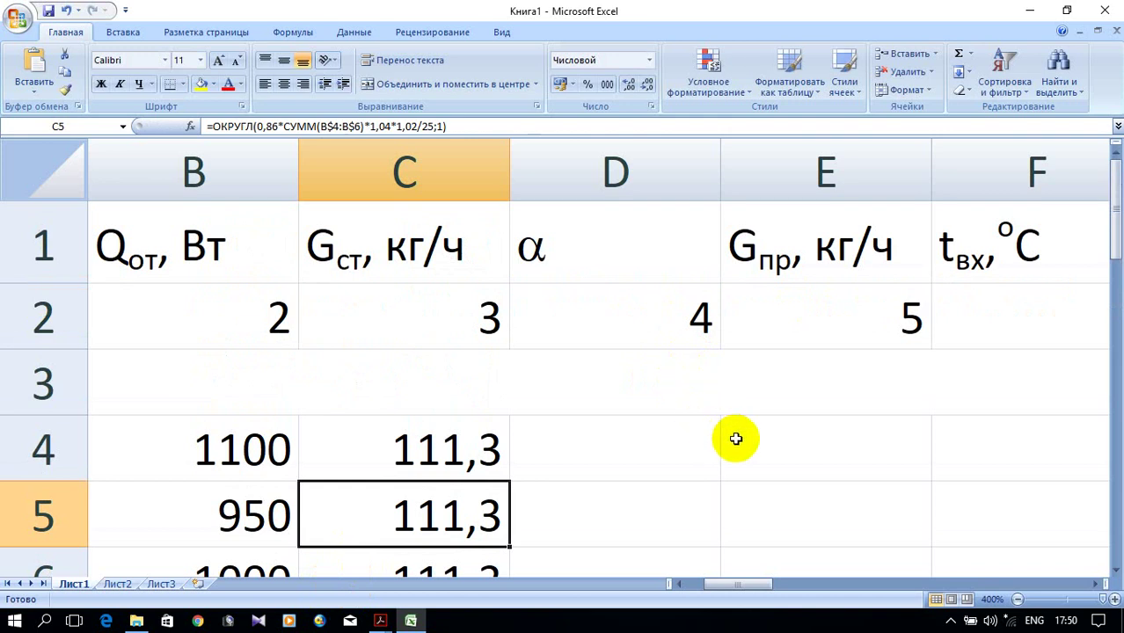
{"action": "left_click", "coordinate": [660, 459]}
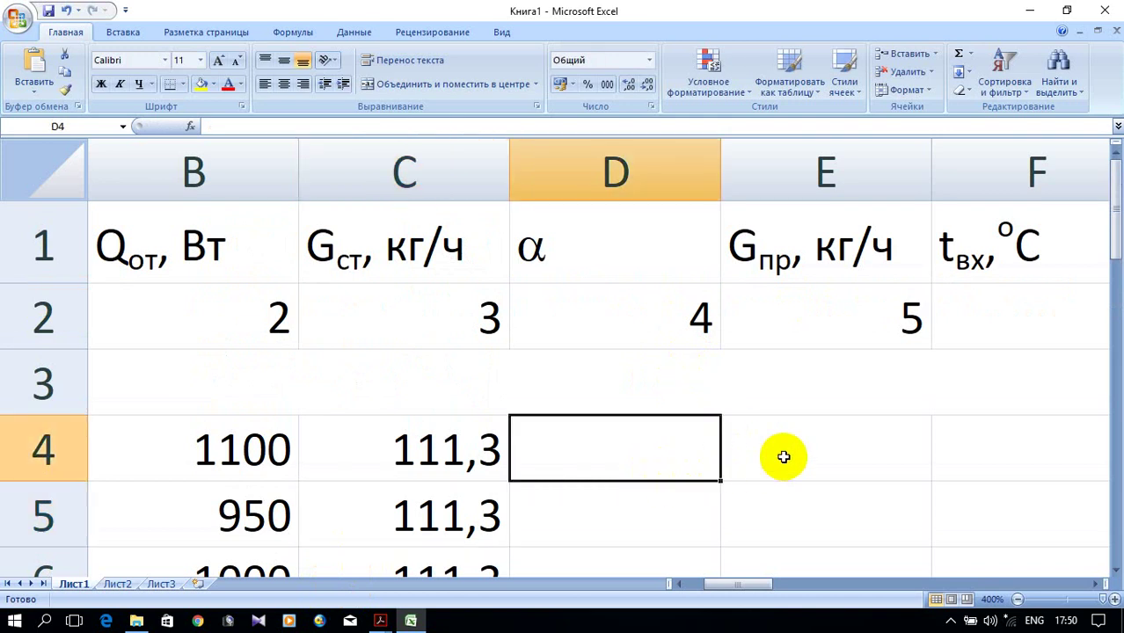
{"action": "type", "text": "1"}
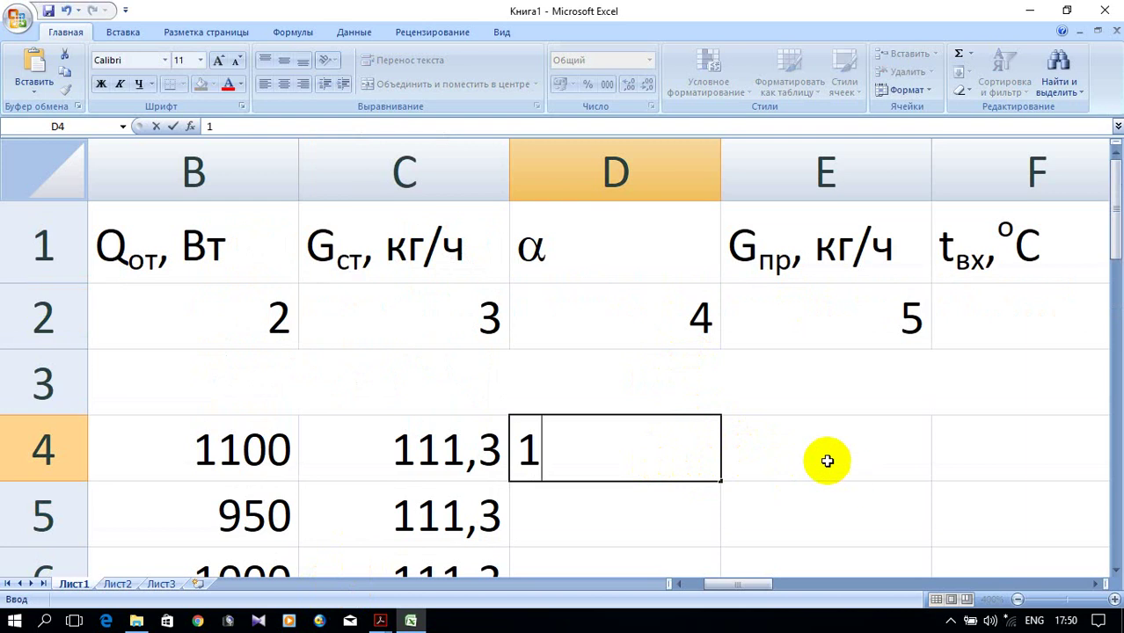
{"action": "scroll", "coordinate": [822, 444], "scroll_direction": "down", "scroll_amount": 1}
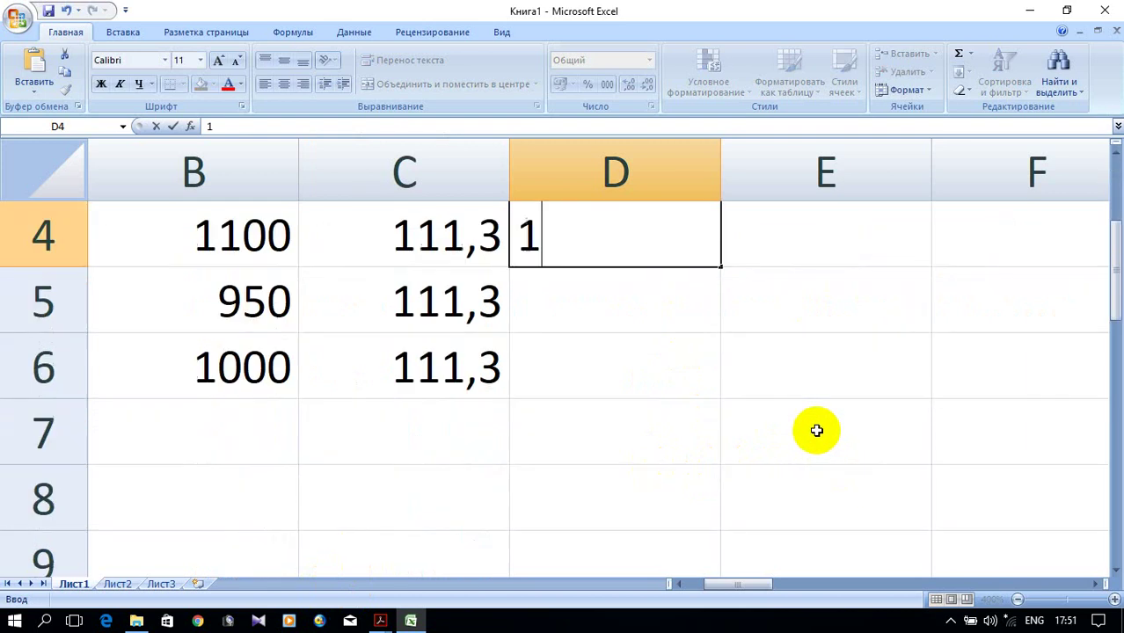
{"action": "left_click", "coordinate": [719, 269]}
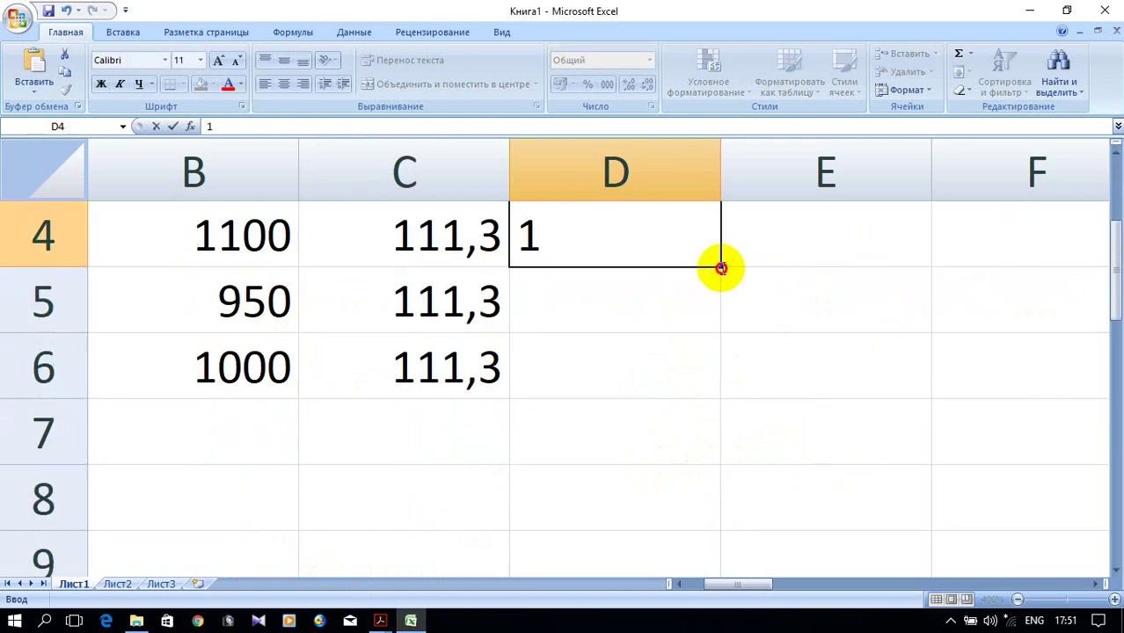
Step: Consult the α values in table 5.3 of МУ_Отопление_2016d.pdf, return to Excel and fill the D4 value down through D6
{"action": "left_click", "coordinate": [380, 621]}
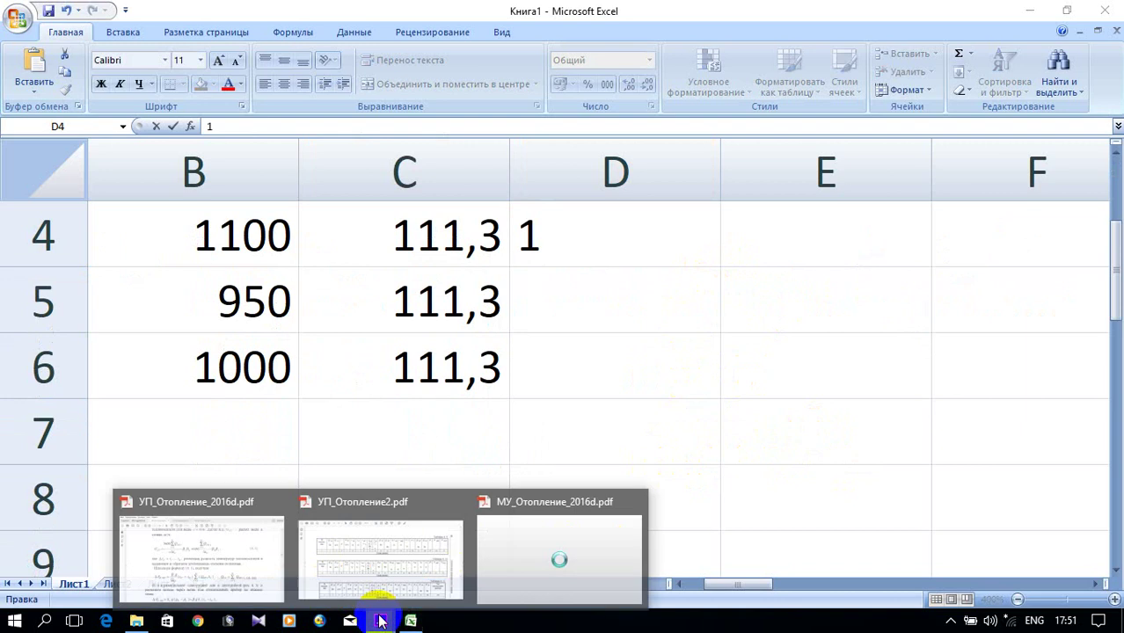
{"action": "left_click", "coordinate": [528, 562]}
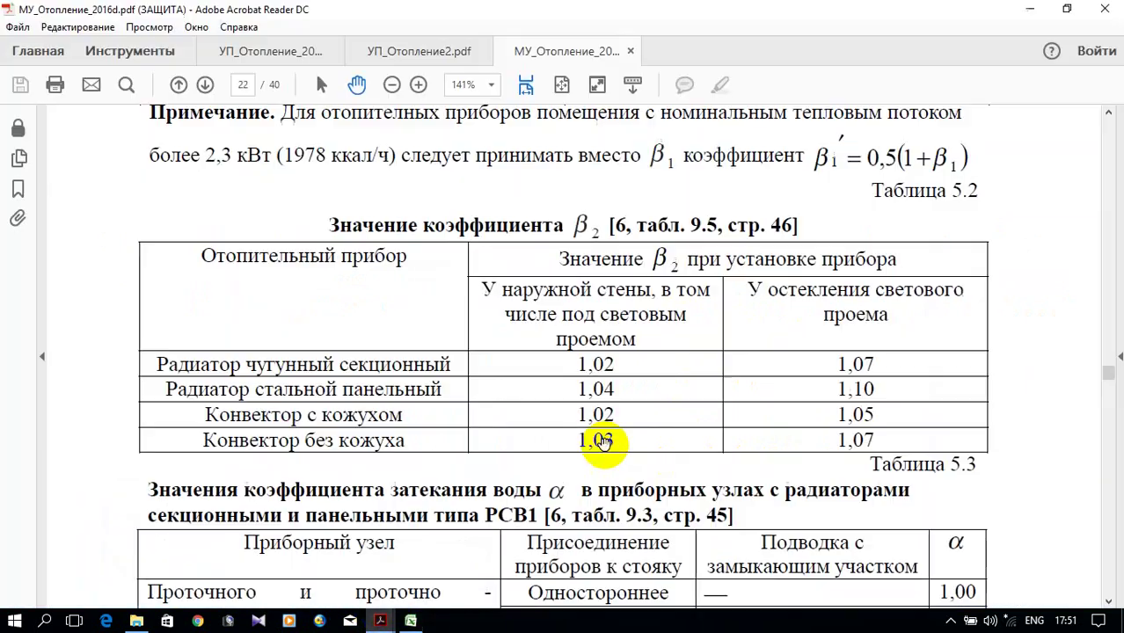
{"action": "scroll", "coordinate": [659, 388], "scroll_direction": "down", "scroll_amount": 3}
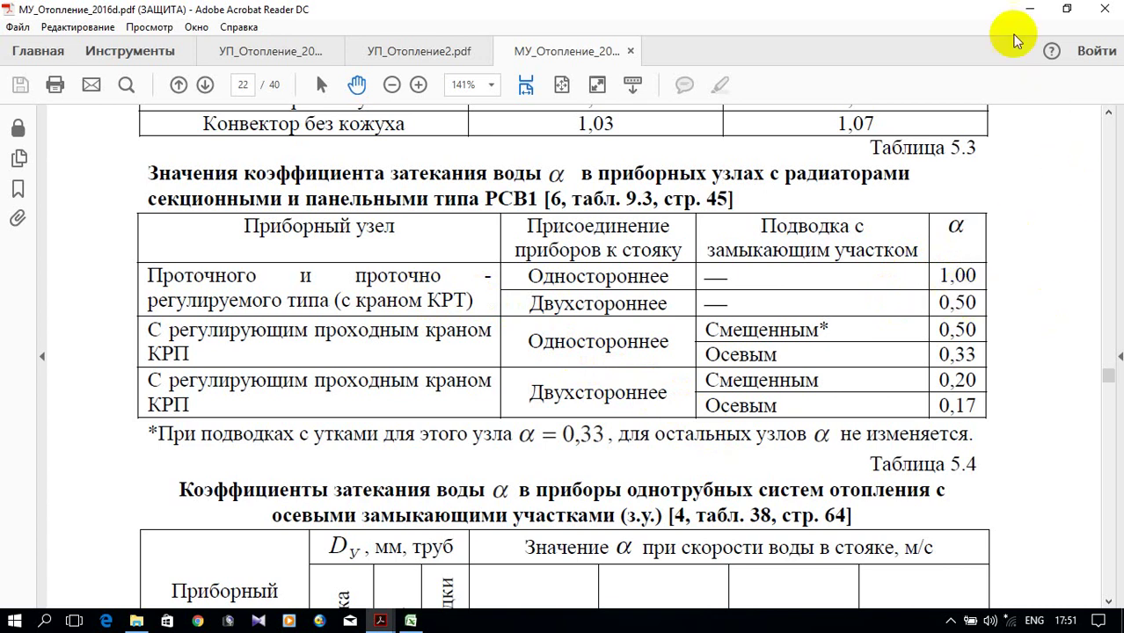
{"action": "left_click", "coordinate": [1030, 9]}
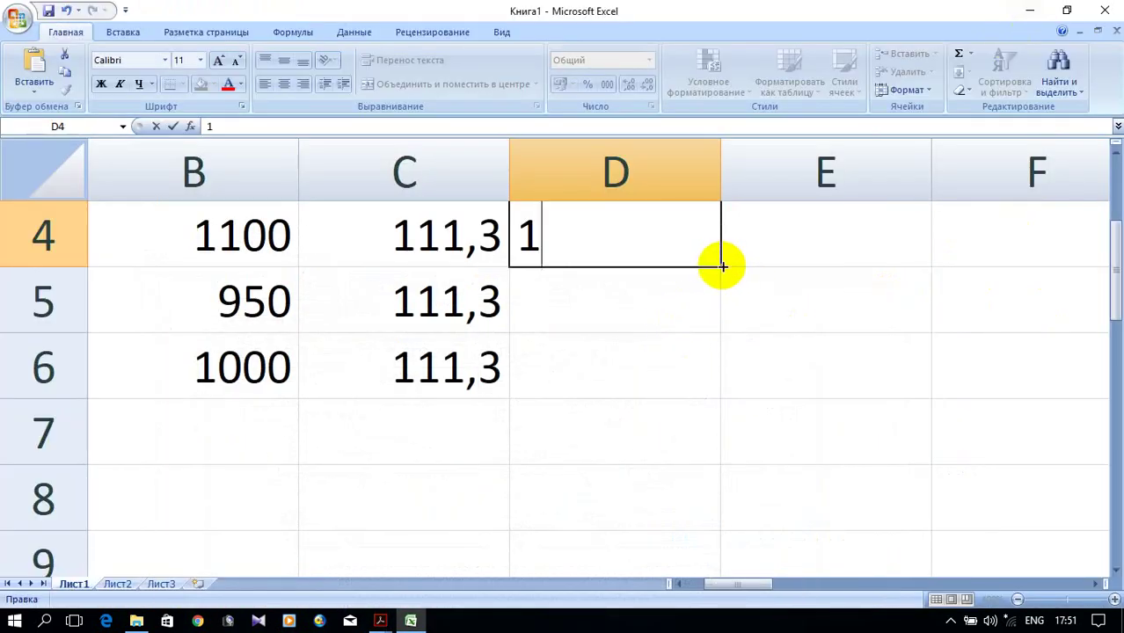
{"action": "left_click_drag", "start_coordinate": [721, 266], "coordinate": [721, 387]}
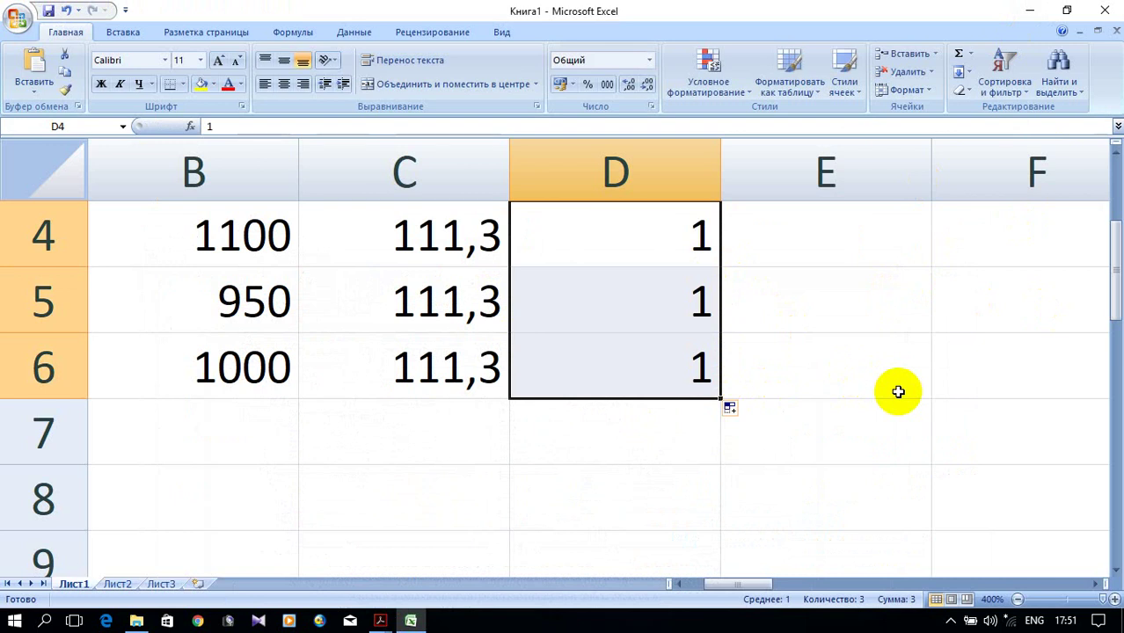
Step: Look up the formula for the appliance water flow G_ПР on page 31 of УП_Отопление_2016d.pdf and return to cell E4 in Excel
{"action": "left_click", "coordinate": [796, 245]}
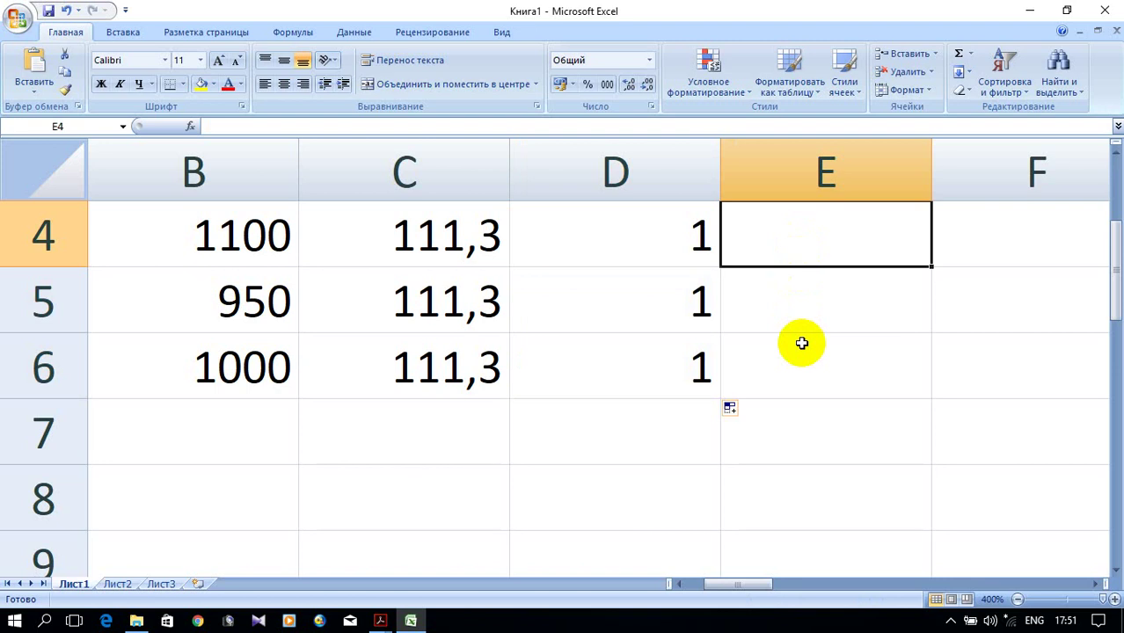
{"action": "left_click", "coordinate": [376, 618]}
{"action": "left_click", "coordinate": [221, 563]}
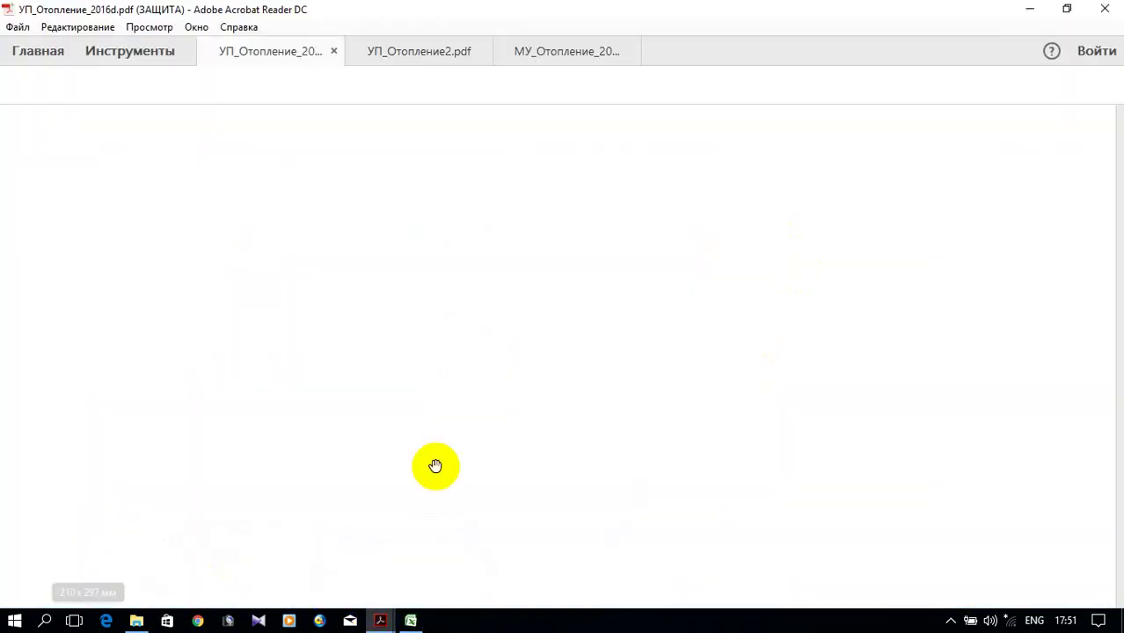
{"action": "scroll", "coordinate": [690, 377], "scroll_direction": "down", "scroll_amount": 2}
{"action": "scroll", "coordinate": [690, 377], "scroll_direction": "down", "scroll_amount": 20}
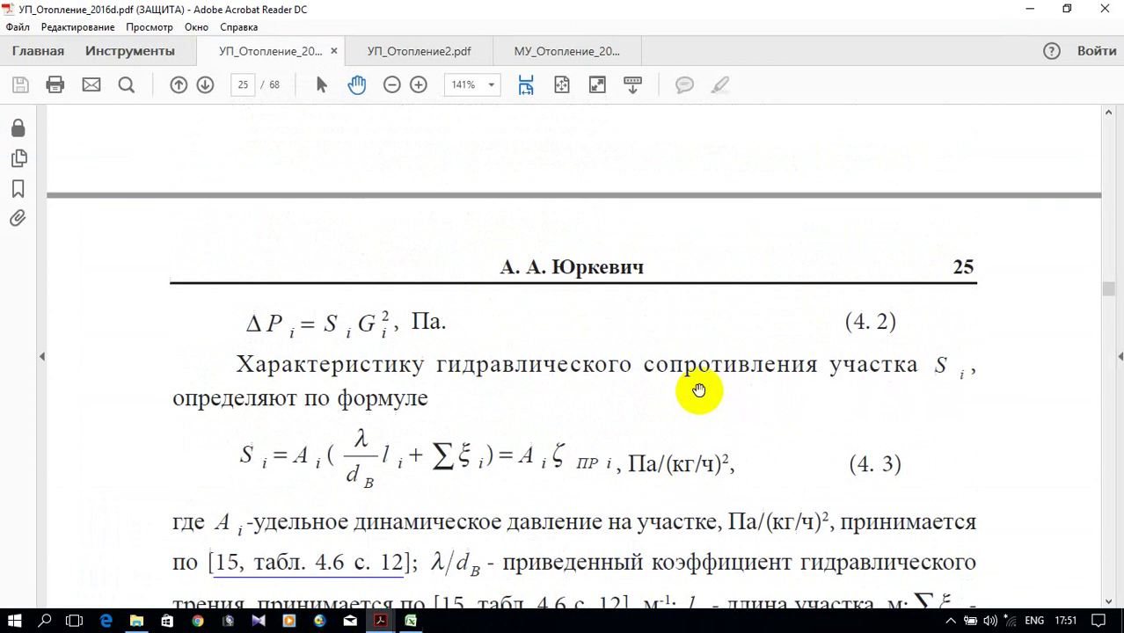
{"action": "scroll", "coordinate": [686, 409], "scroll_direction": "down", "scroll_amount": 20}
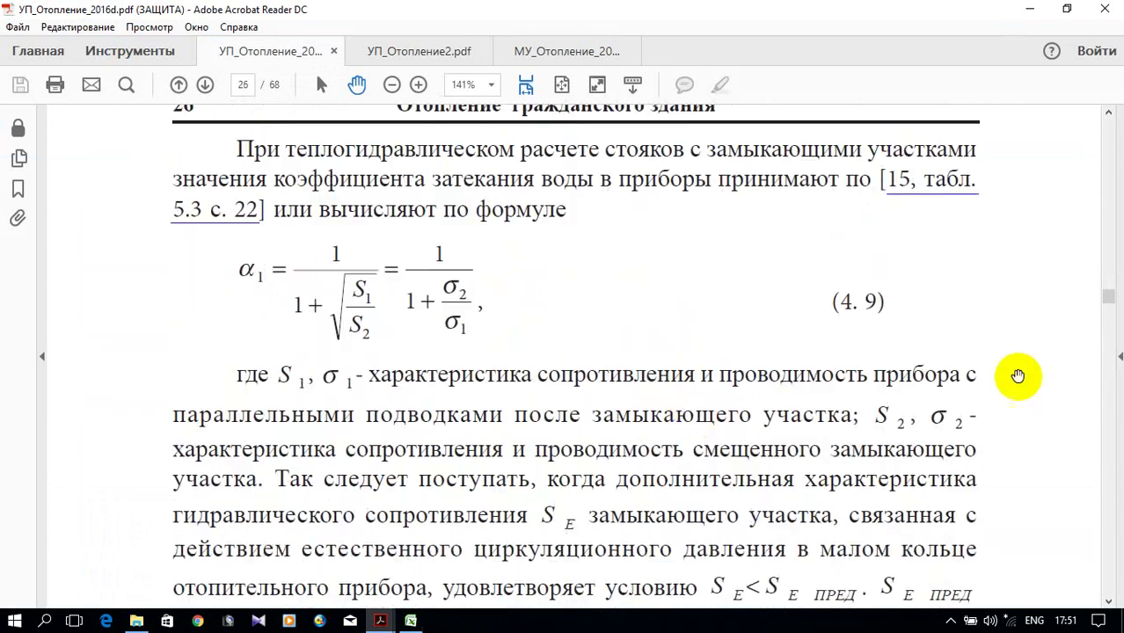
{"action": "scroll", "coordinate": [948, 402], "scroll_direction": "down", "scroll_amount": 20}
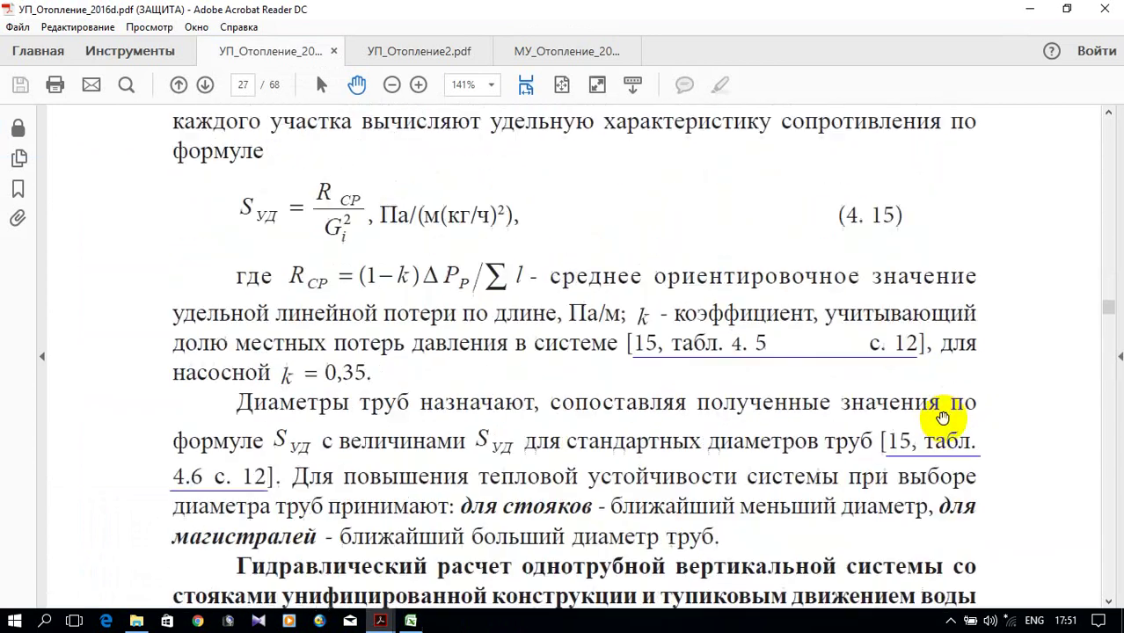
{"action": "scroll", "coordinate": [939, 421], "scroll_direction": "down", "scroll_amount": 20}
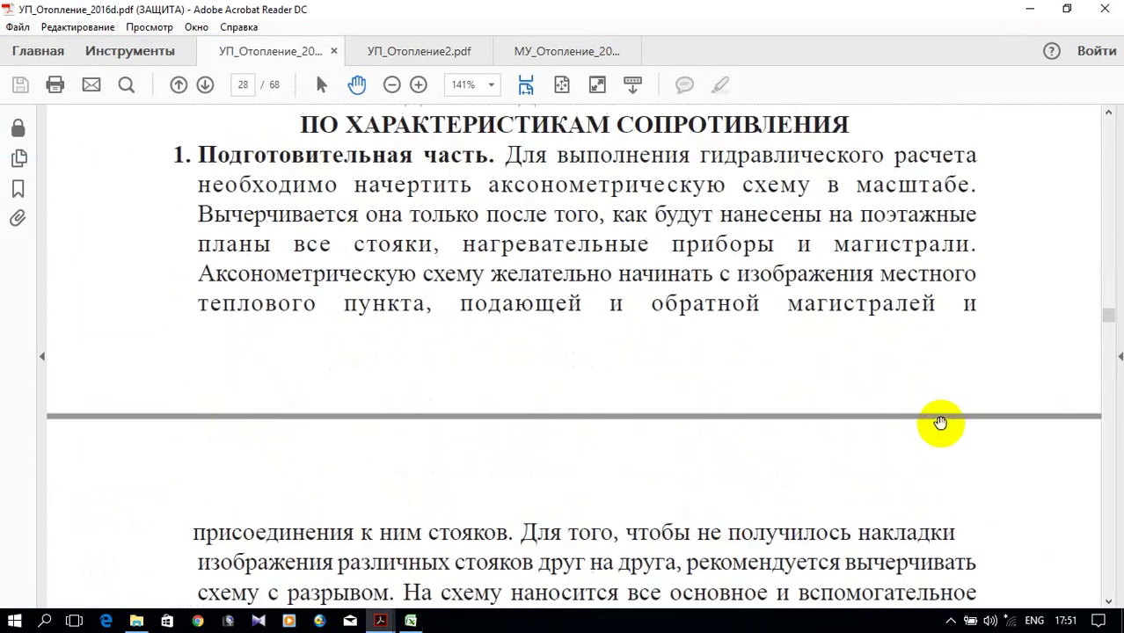
{"action": "scroll", "coordinate": [937, 429], "scroll_direction": "down", "scroll_amount": 20}
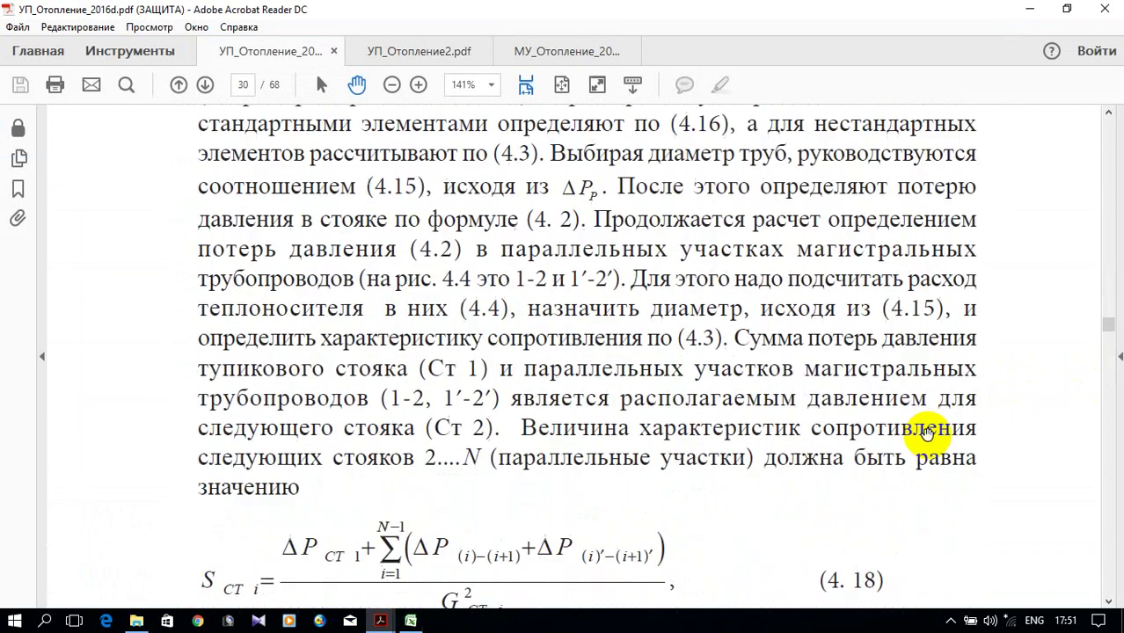
{"action": "scroll", "coordinate": [928, 422], "scroll_direction": "down", "scroll_amount": 20}
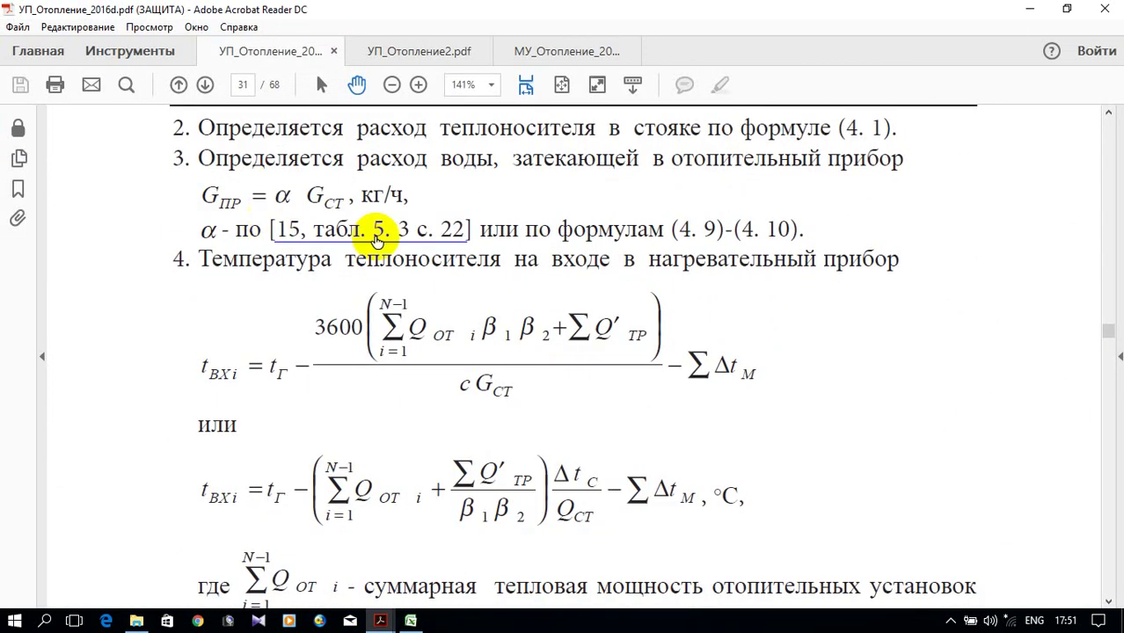
{"action": "left_click", "coordinate": [1029, 9]}
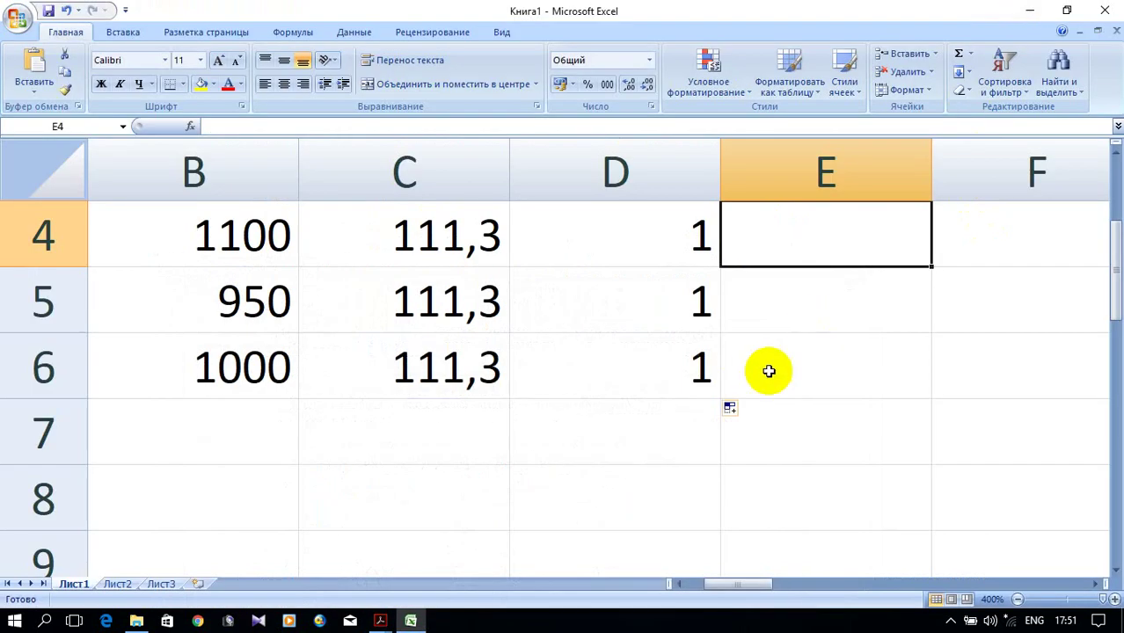
Step: Enter the formula =C4*D4 in E4 for the appliance flow and fill it down through E6
{"action": "type", "text": "="}
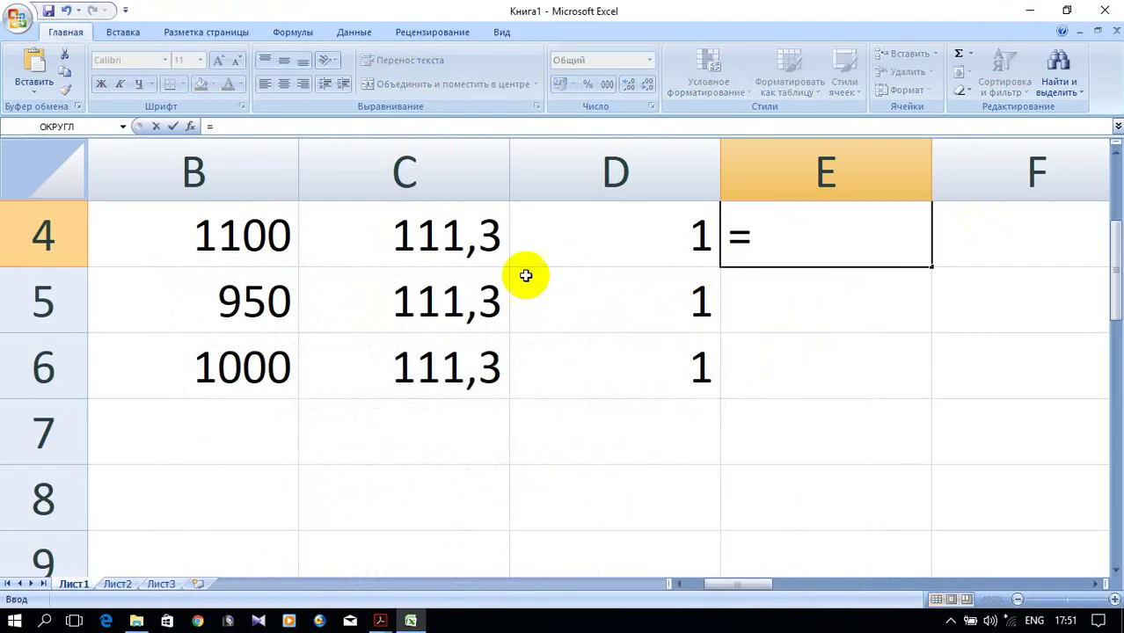
{"action": "left_click", "coordinate": [439, 238]}
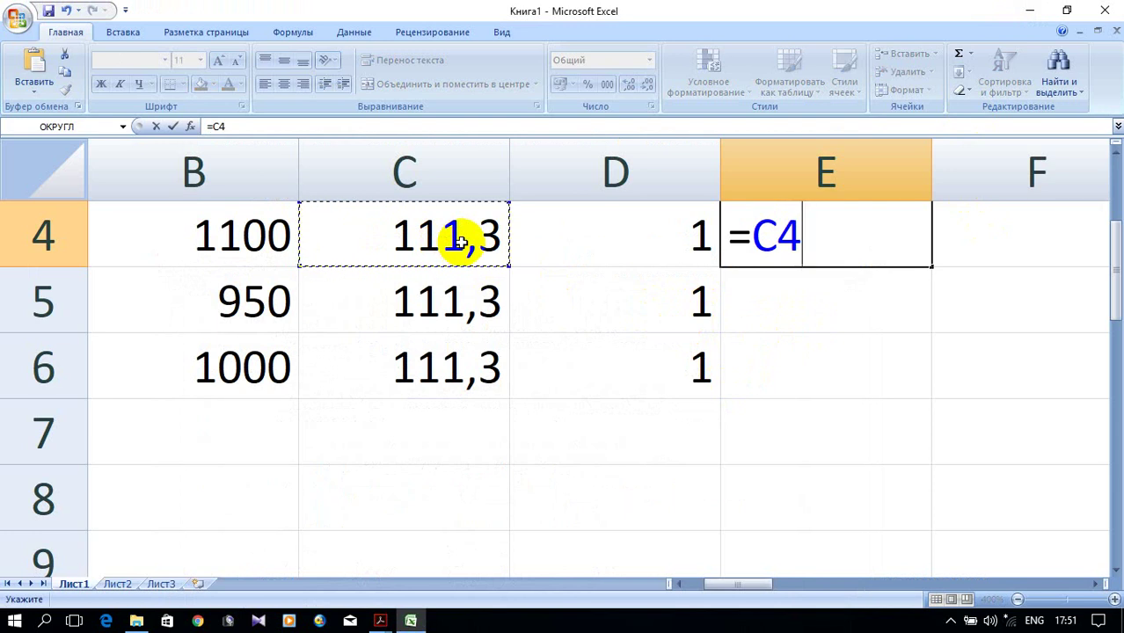
{"action": "type", "text": "*"}
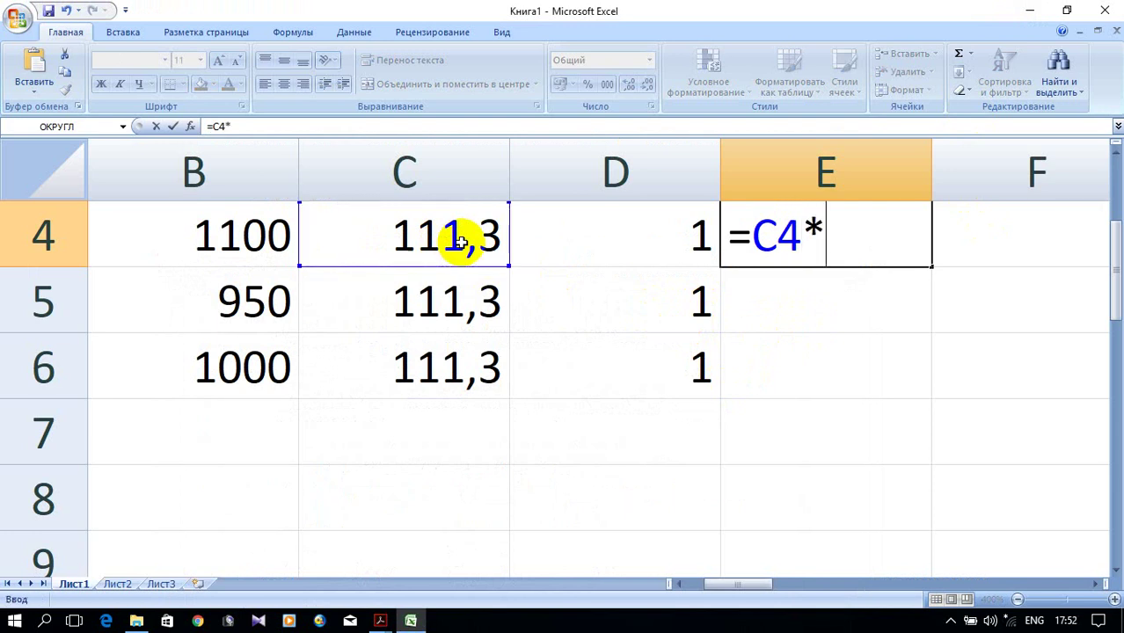
{"action": "left_click", "coordinate": [629, 248]}
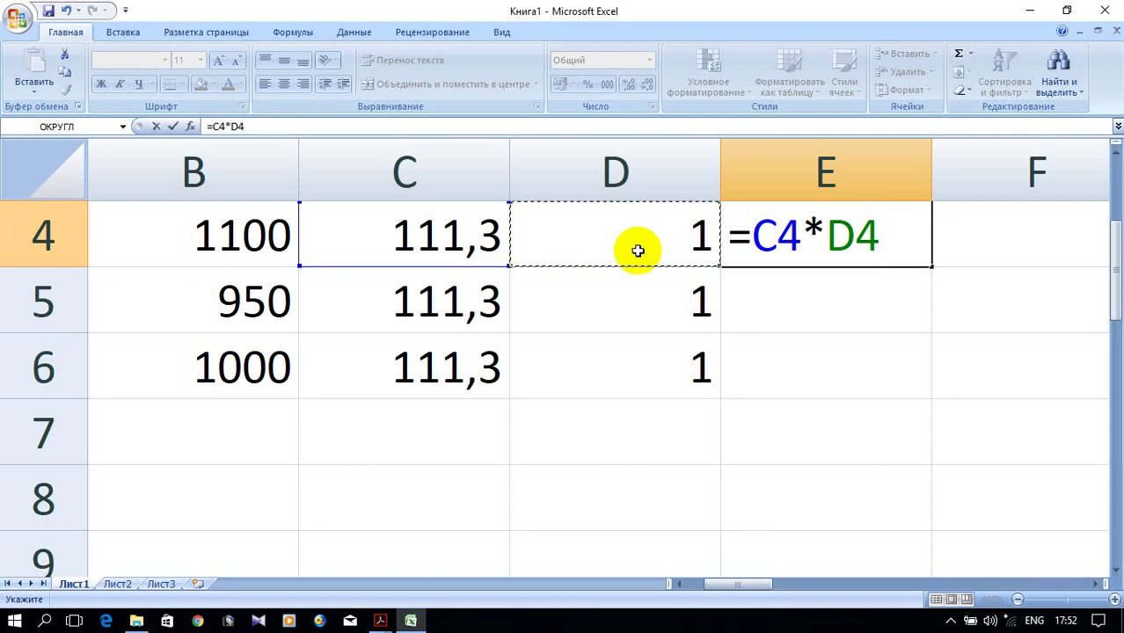
{"action": "key", "text": "Return"}
{"action": "left_click", "coordinate": [893, 243]}
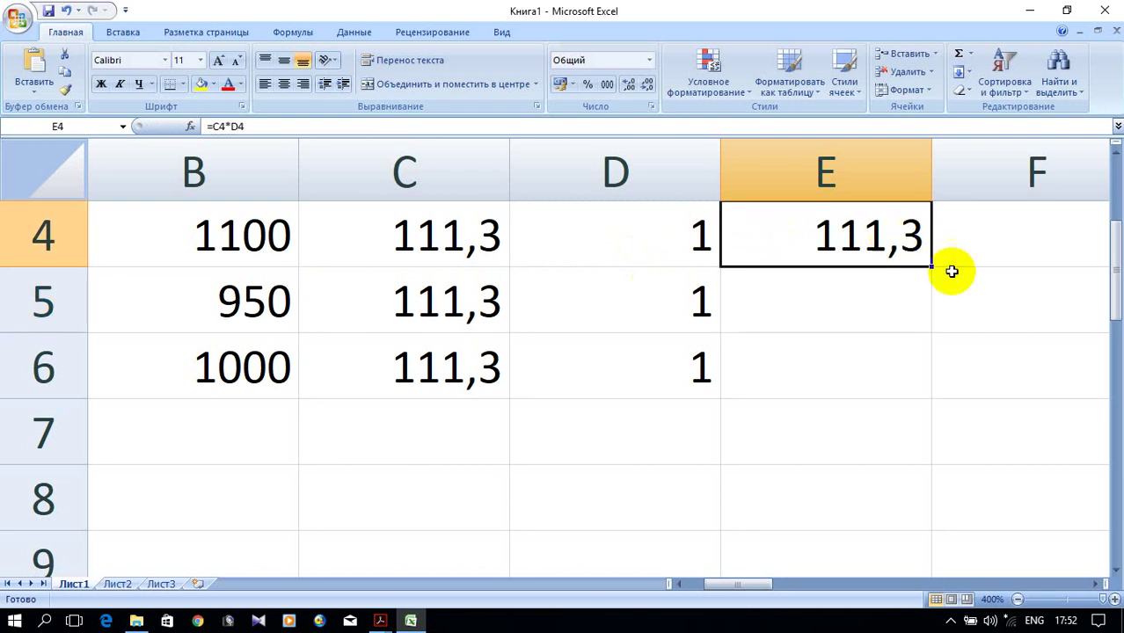
{"action": "left_click_drag", "start_coordinate": [931, 266], "coordinate": [931, 370]}
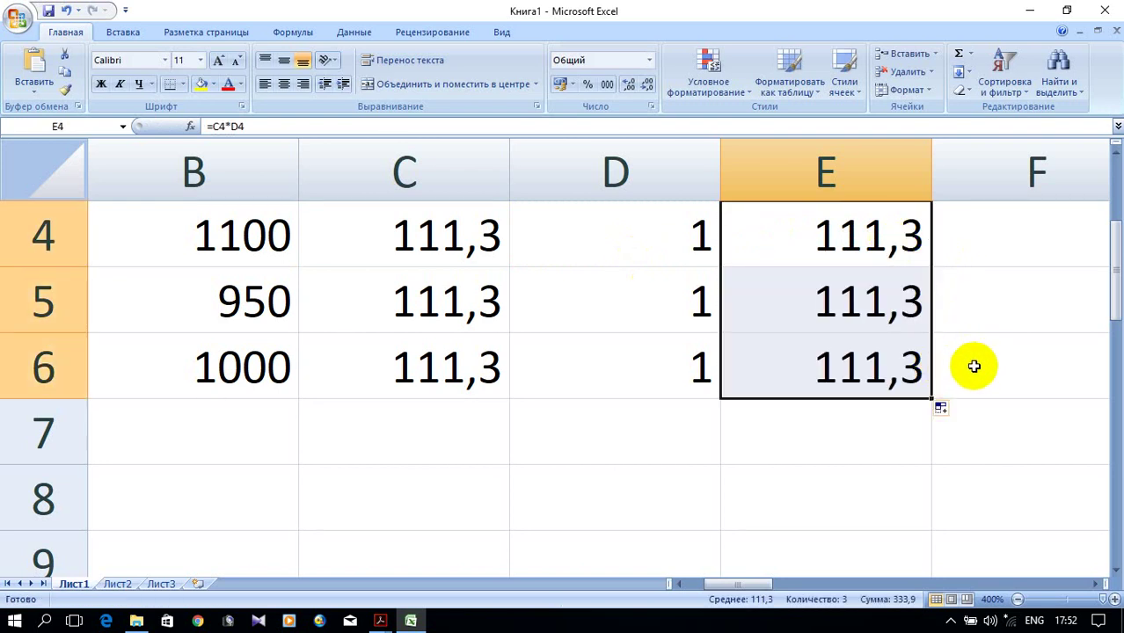
Step: Enter the formula =95-0,04*12 in F4 for the inlet temperature t_вх
{"action": "left_click", "coordinate": [1096, 584]}
{"action": "left_click", "coordinate": [1095, 584]}
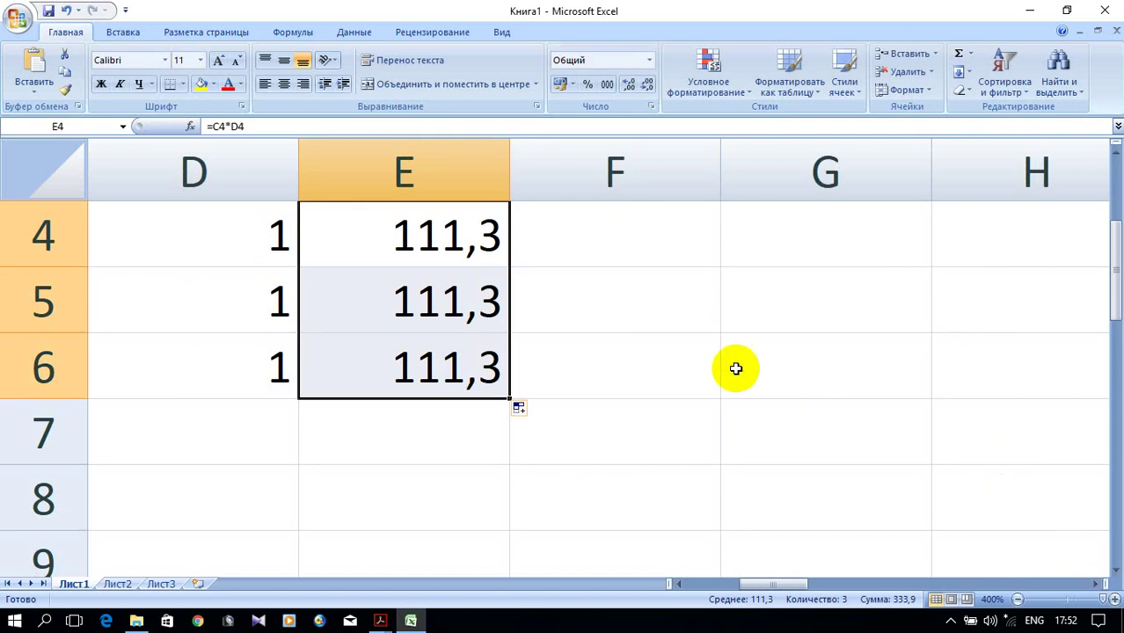
{"action": "scroll", "coordinate": [735, 366], "scroll_direction": "up", "scroll_amount": 1}
{"action": "scroll", "coordinate": [746, 361], "scroll_direction": "down", "scroll_amount": 1}
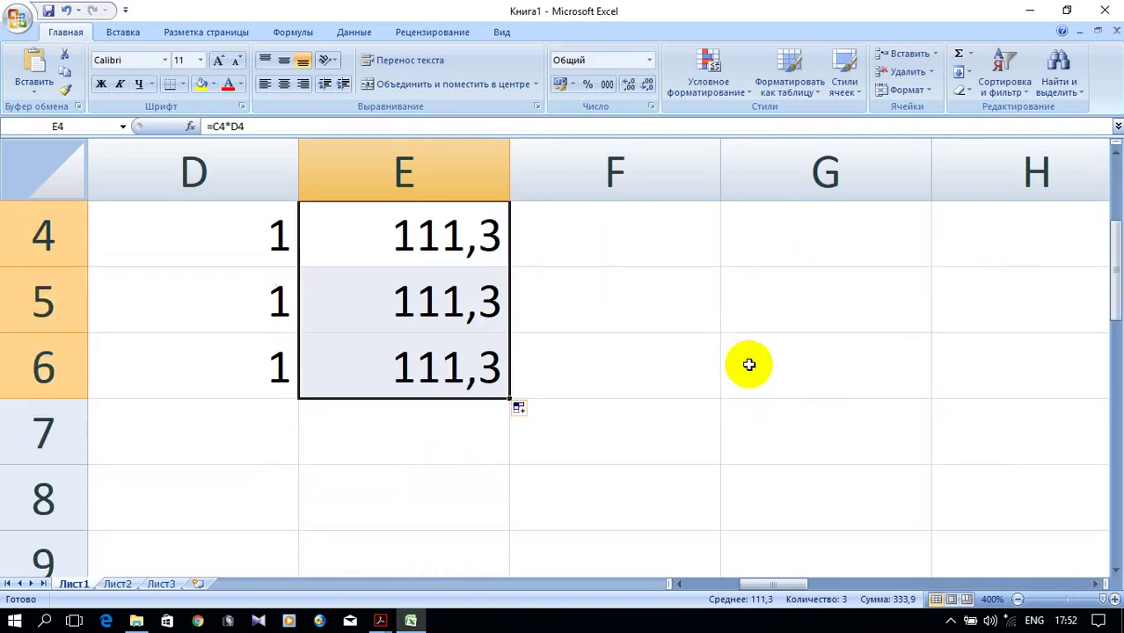
{"action": "scroll", "coordinate": [748, 361], "scroll_direction": "up", "scroll_amount": 1}
{"action": "left_click", "coordinate": [616, 453]}
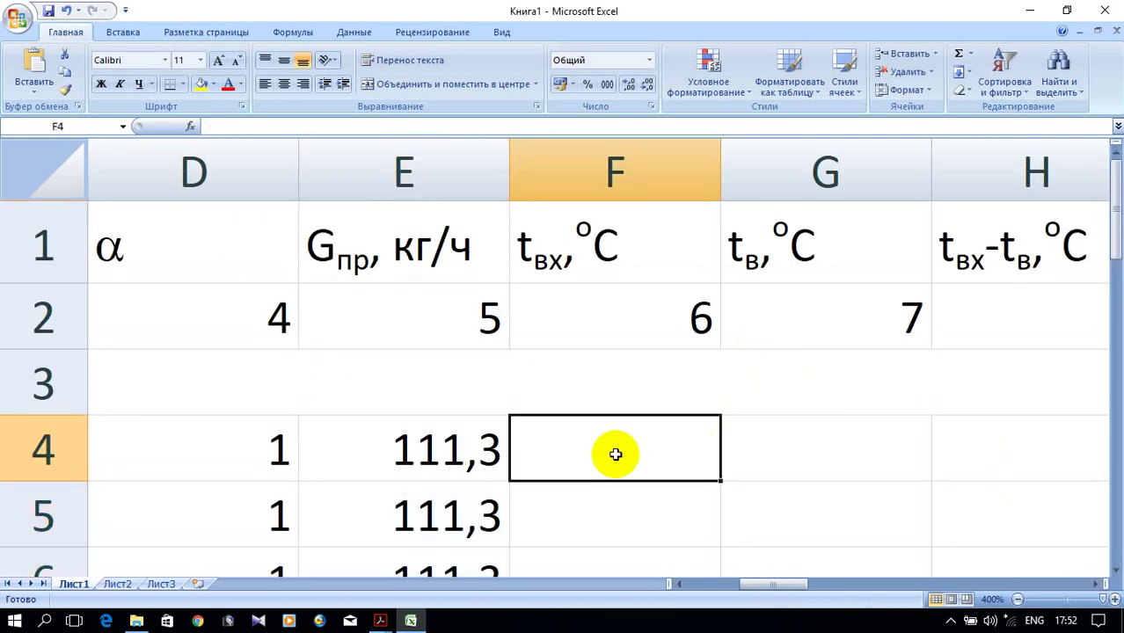
{"action": "type", "text": "="}
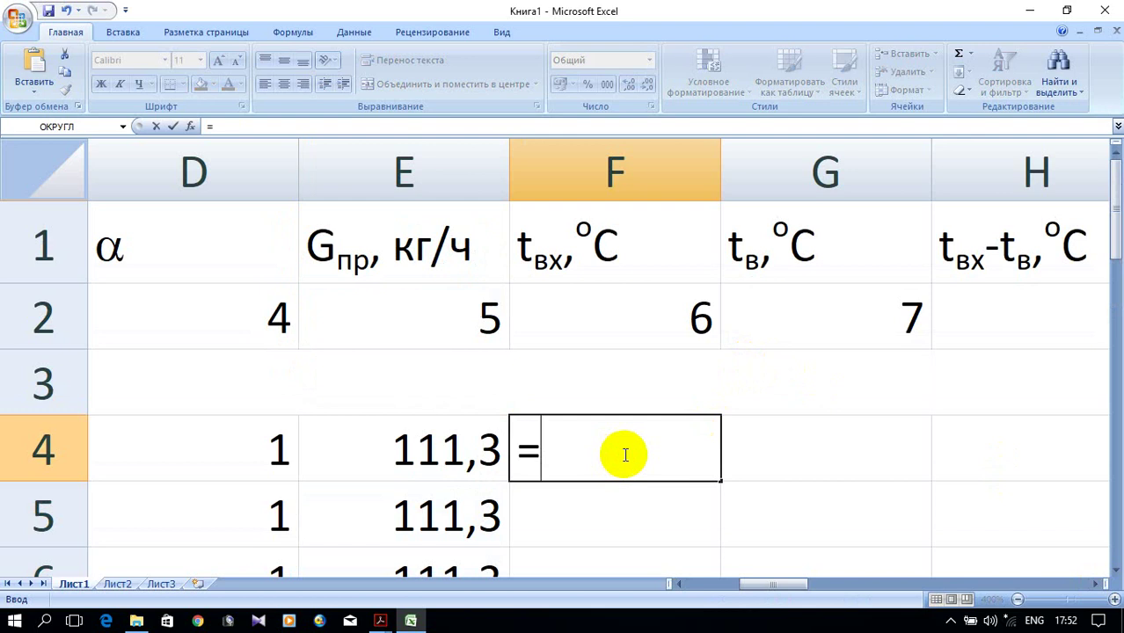
{"action": "type", "text": "95"}
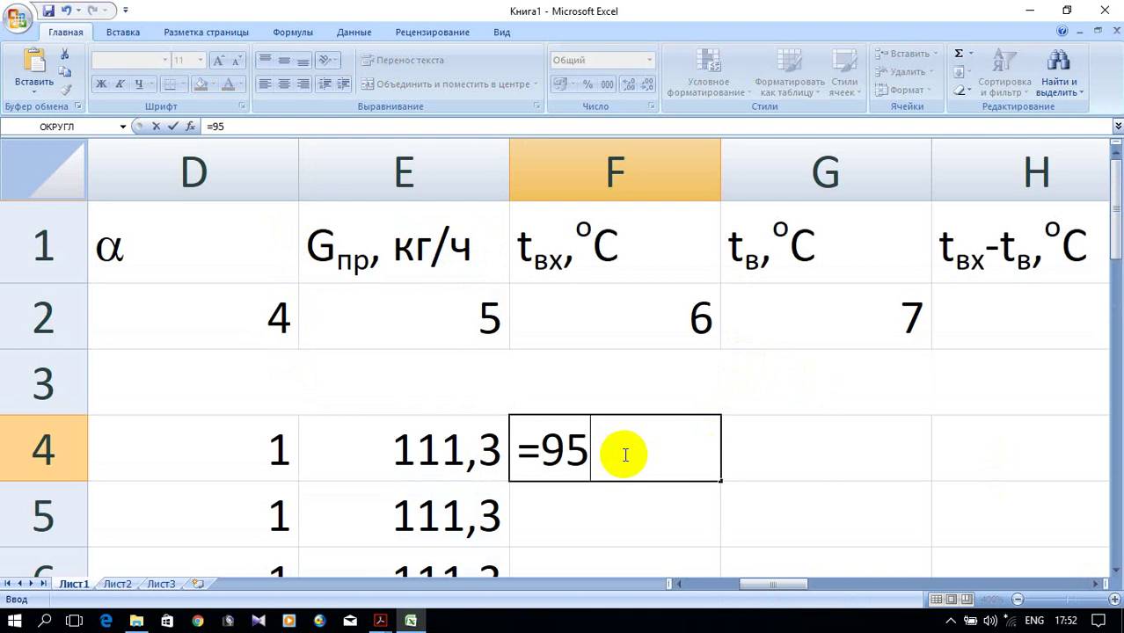
{"action": "type", "text": "-"}
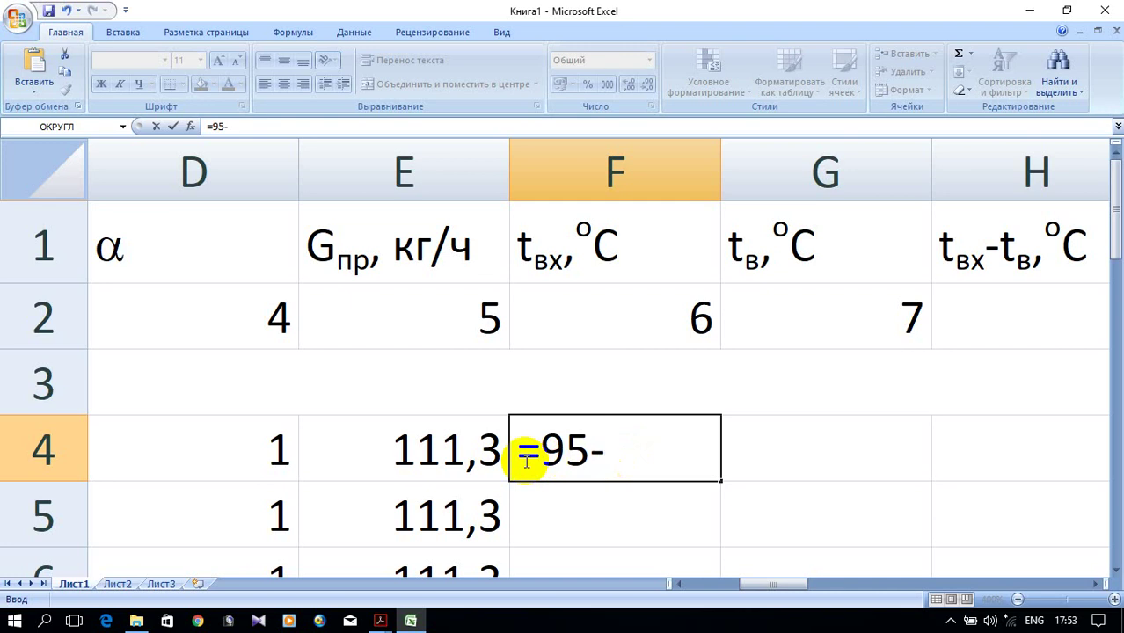
{"action": "type", "text": "0,04"}
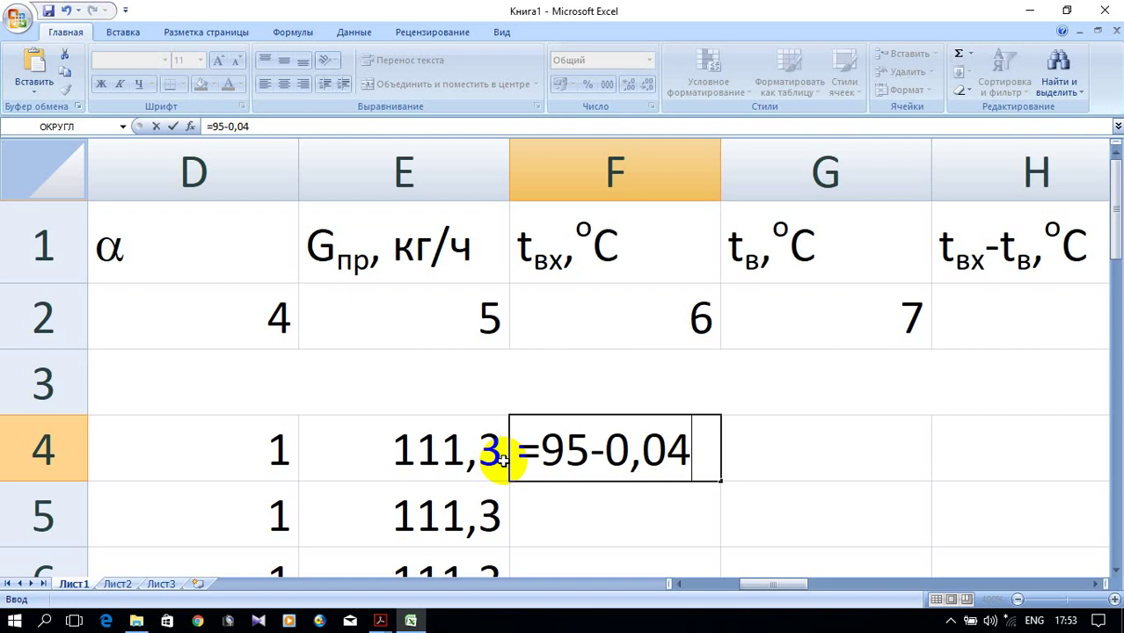
{"action": "type", "text": "*1"}
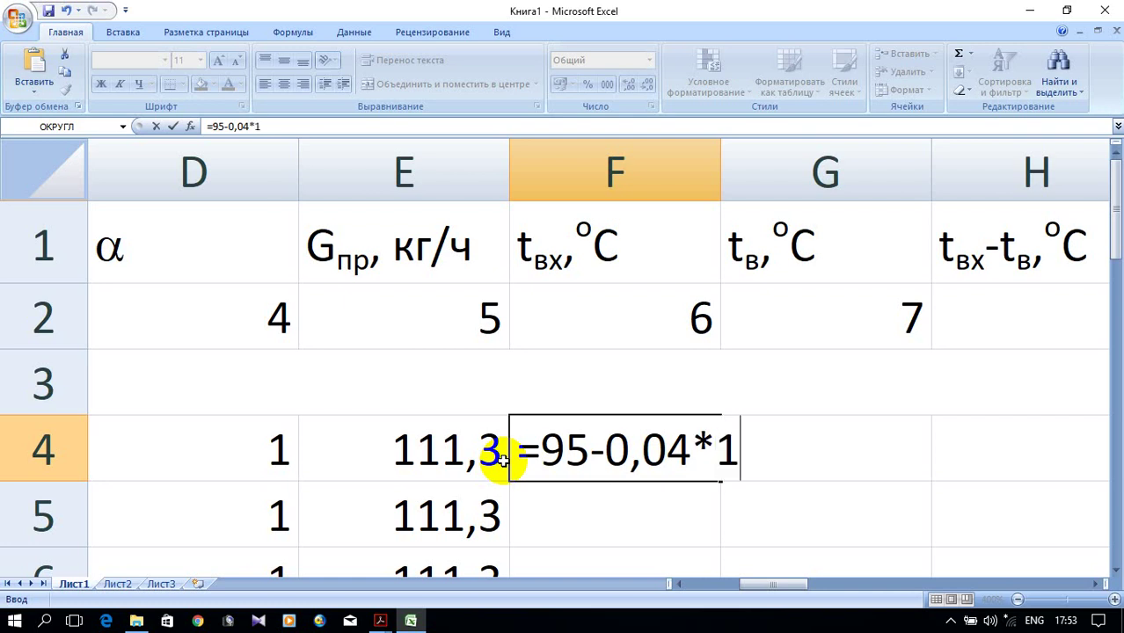
{"action": "type", "text": "2"}
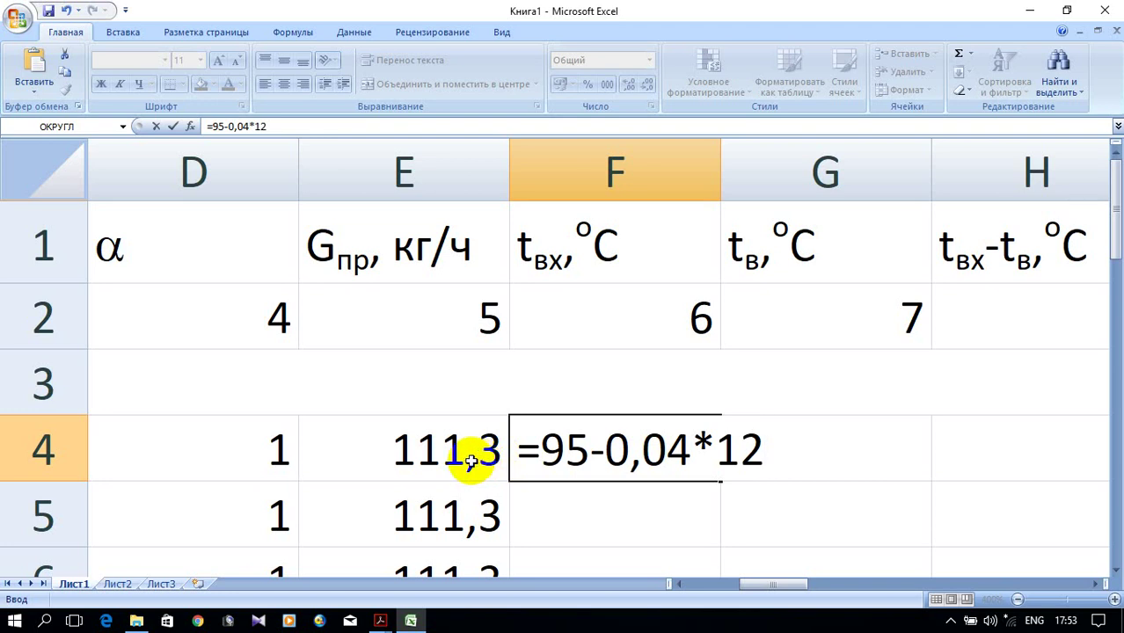
{"action": "key", "text": "Return"}
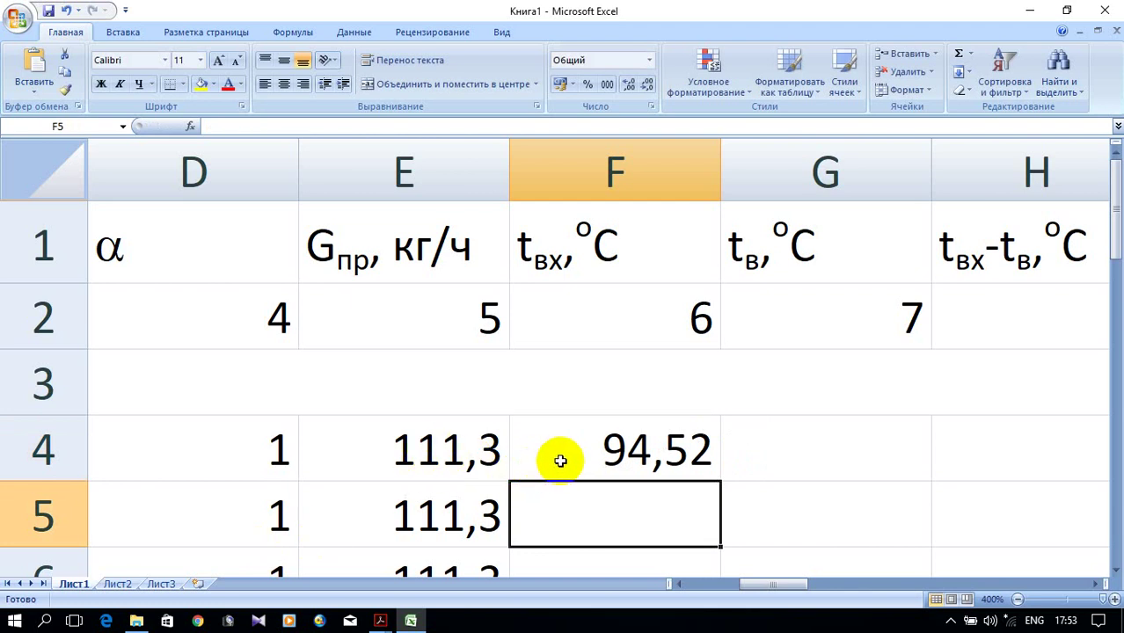
Step: Wrap the F4 expression 95-0,04*12 in the ОКРУГЛ function, rounding to 1 decimal digit
{"action": "left_click", "coordinate": [638, 473]}
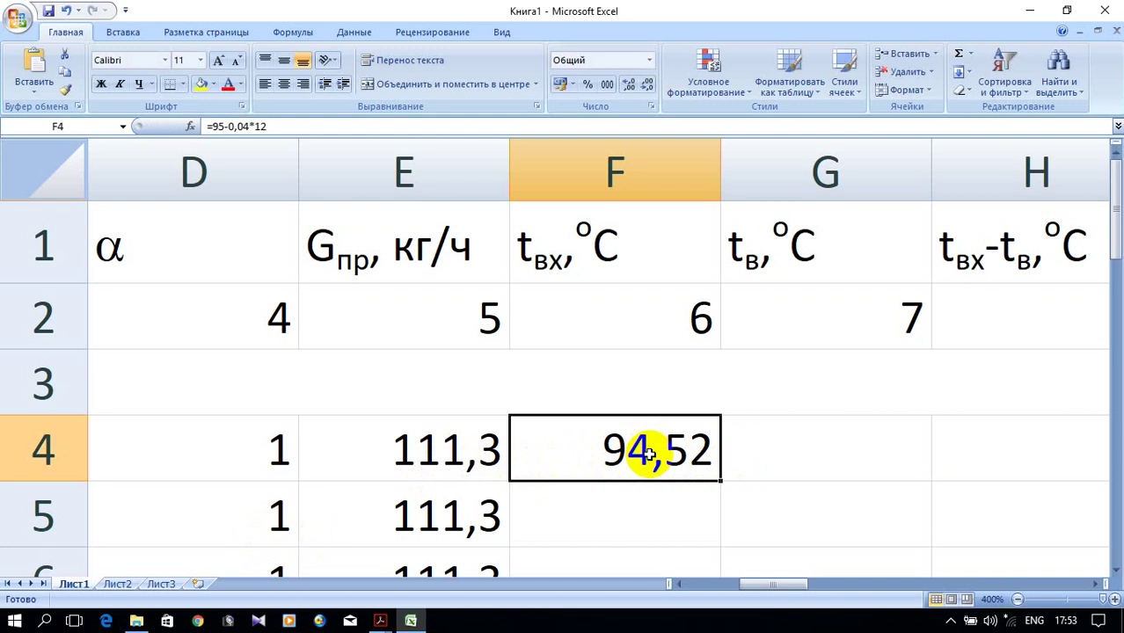
{"action": "double_click", "coordinate": [645, 450]}
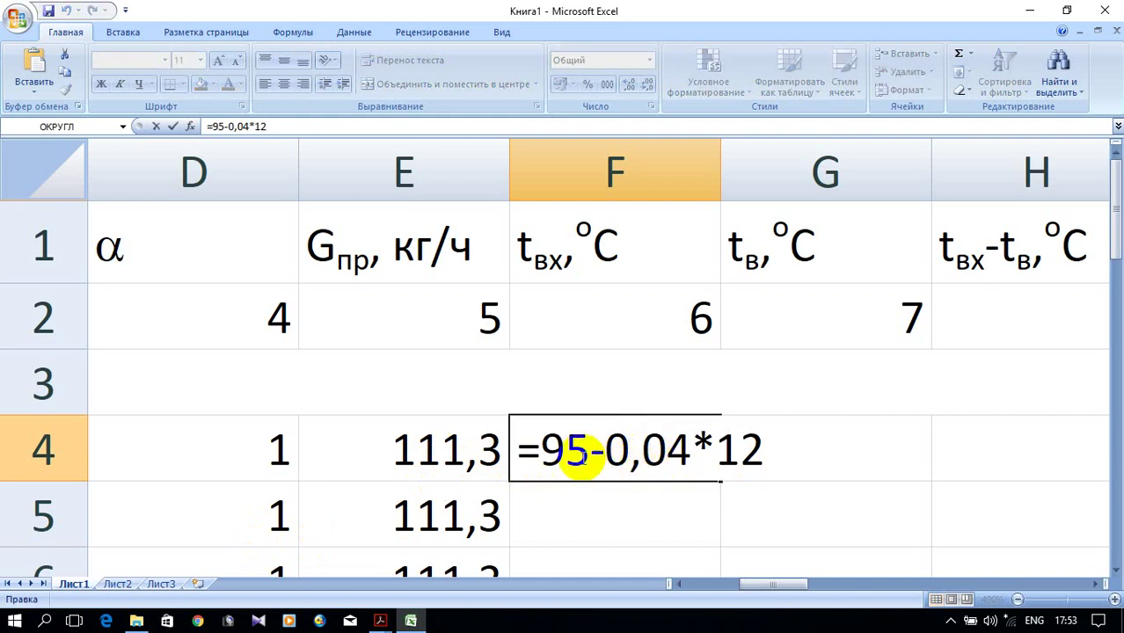
{"action": "left_click_drag", "start_coordinate": [540, 454], "coordinate": [746, 450]}
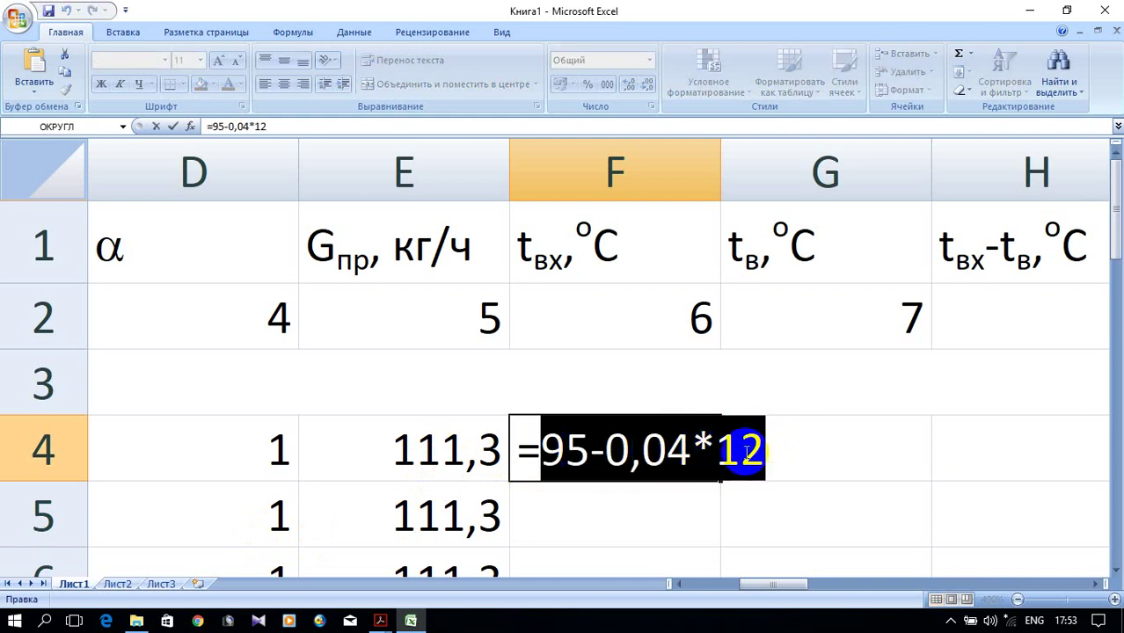
{"action": "right_click", "coordinate": [685, 458]}
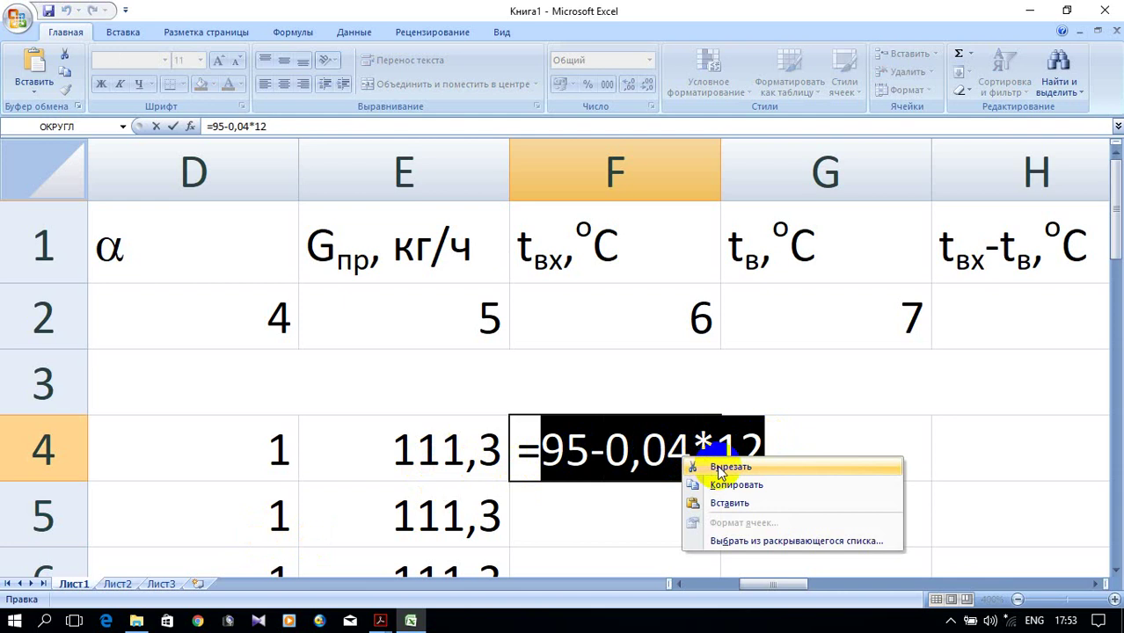
{"action": "left_click", "coordinate": [719, 468]}
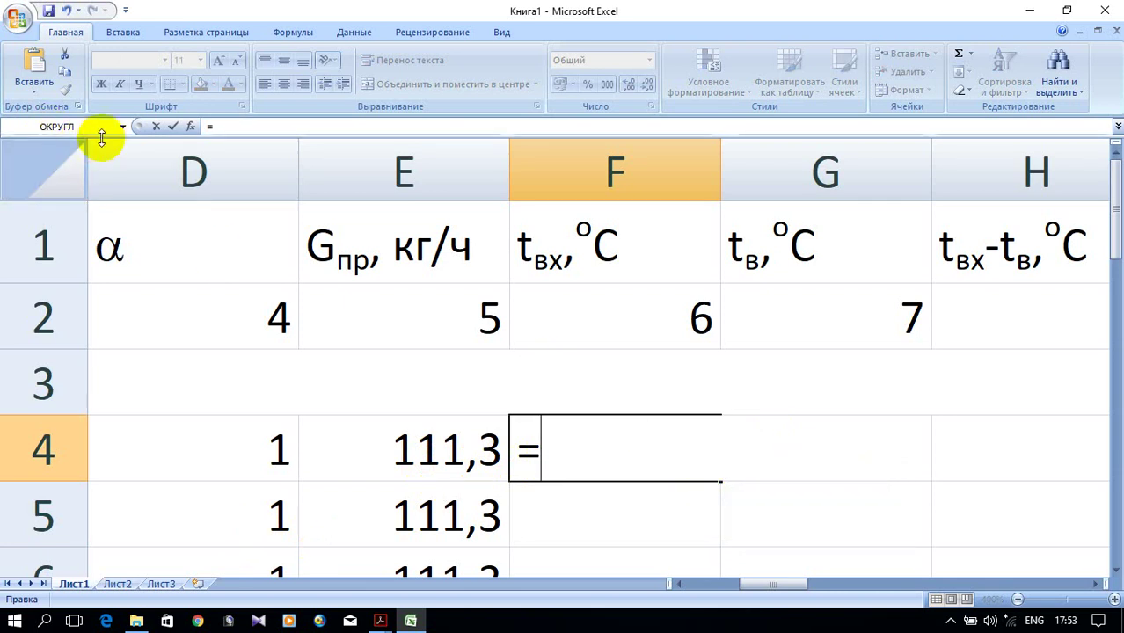
{"action": "left_click", "coordinate": [53, 127]}
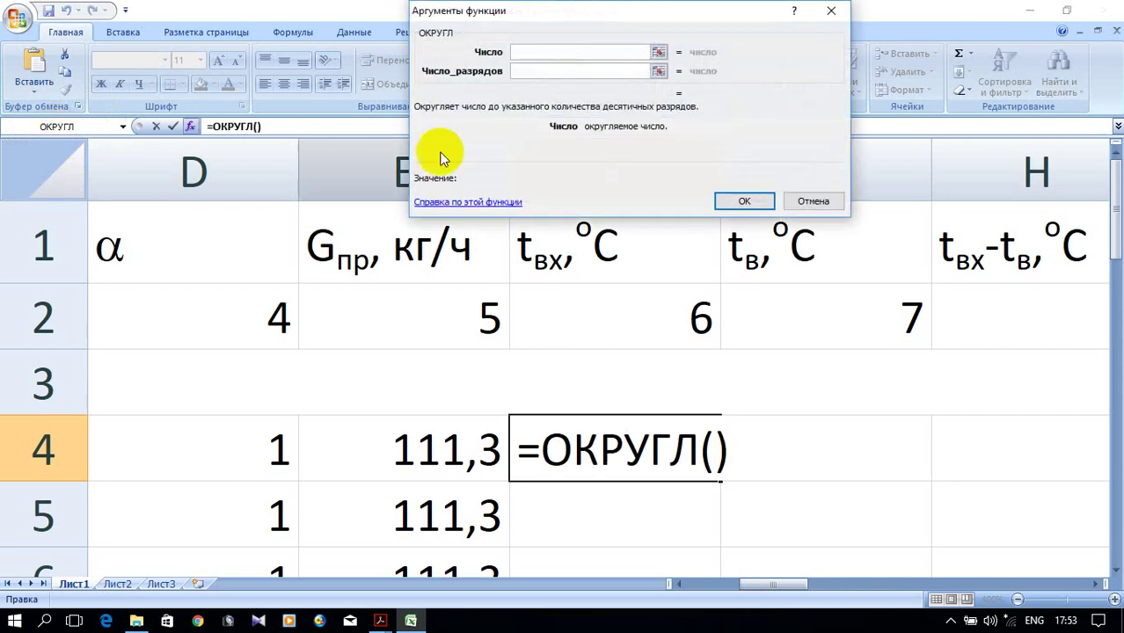
{"action": "right_click", "coordinate": [519, 52]}
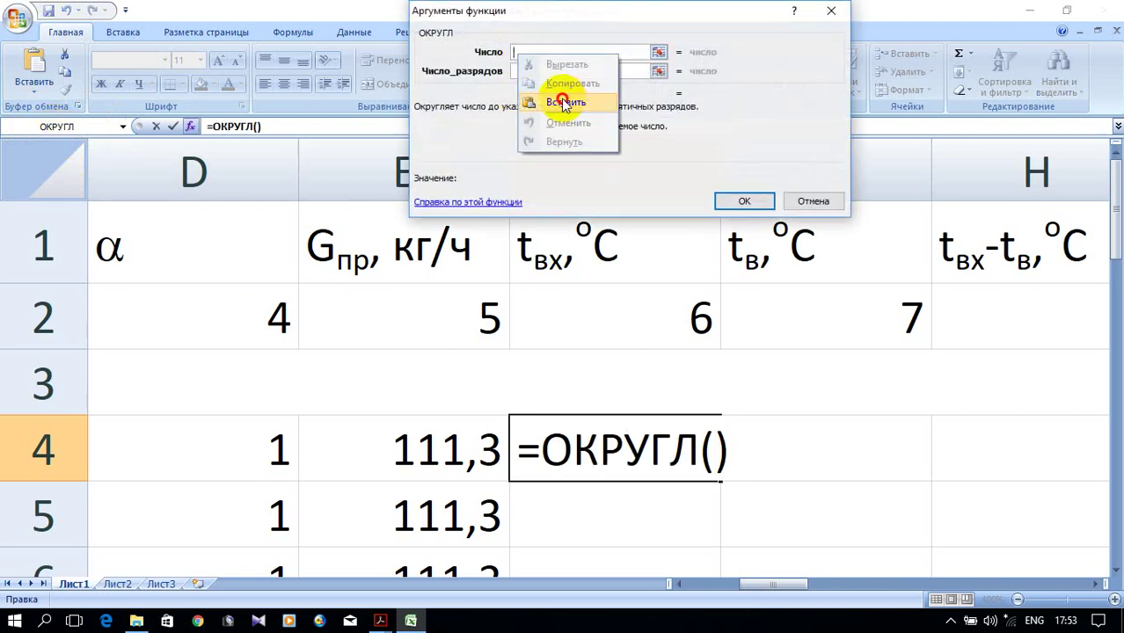
{"action": "left_click", "coordinate": [564, 103]}
{"action": "left_click", "coordinate": [546, 72]}
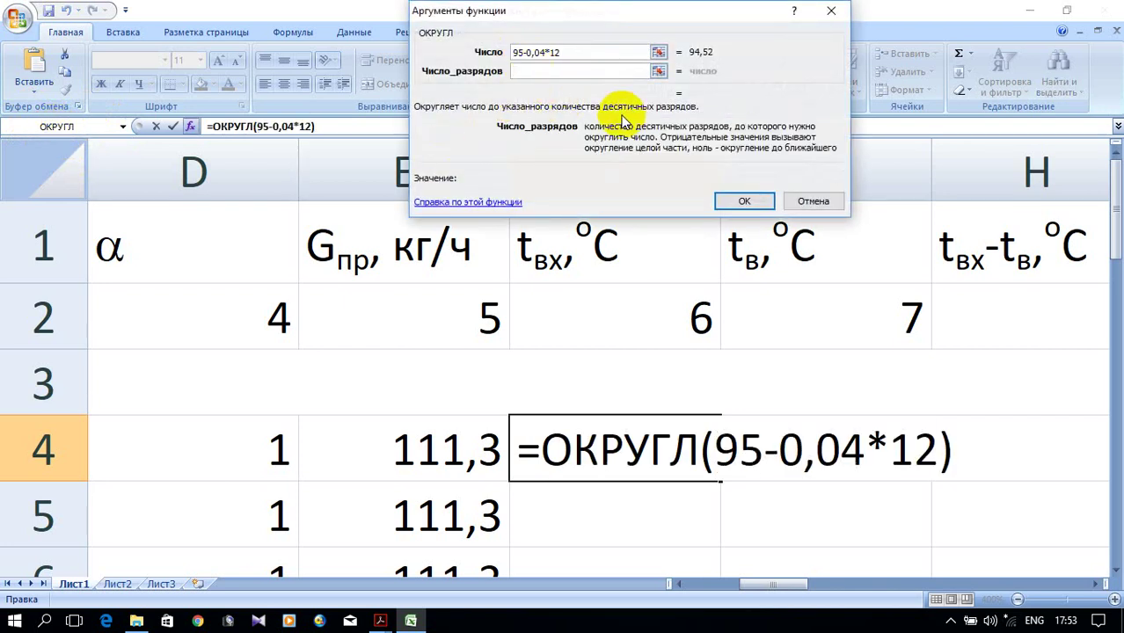
{"action": "type", "text": "1"}
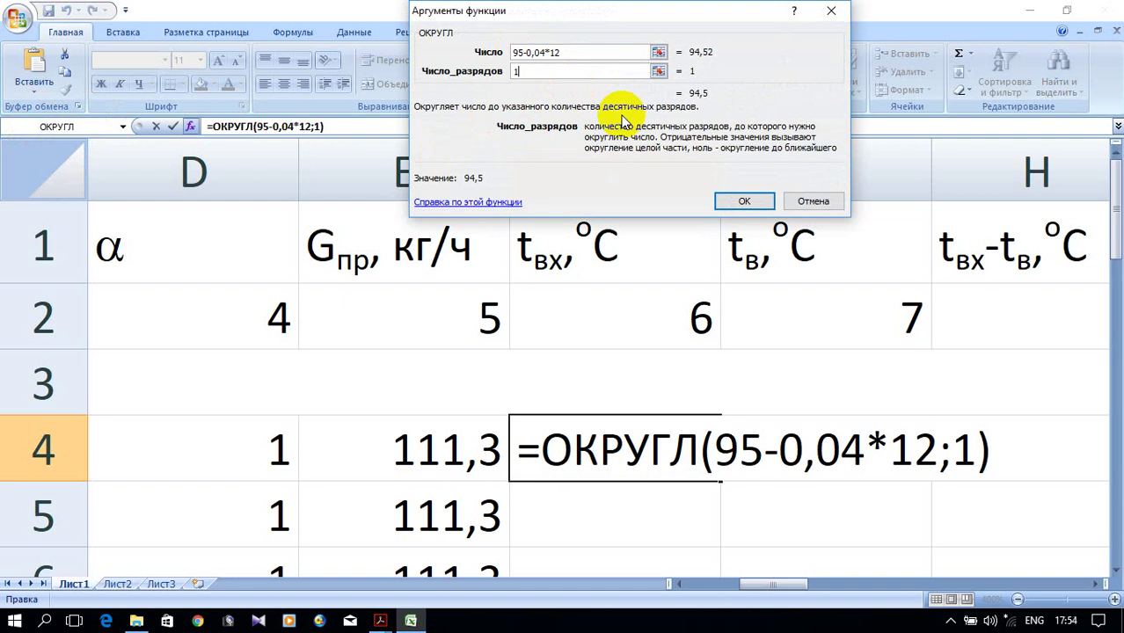
{"action": "left_click", "coordinate": [743, 203]}
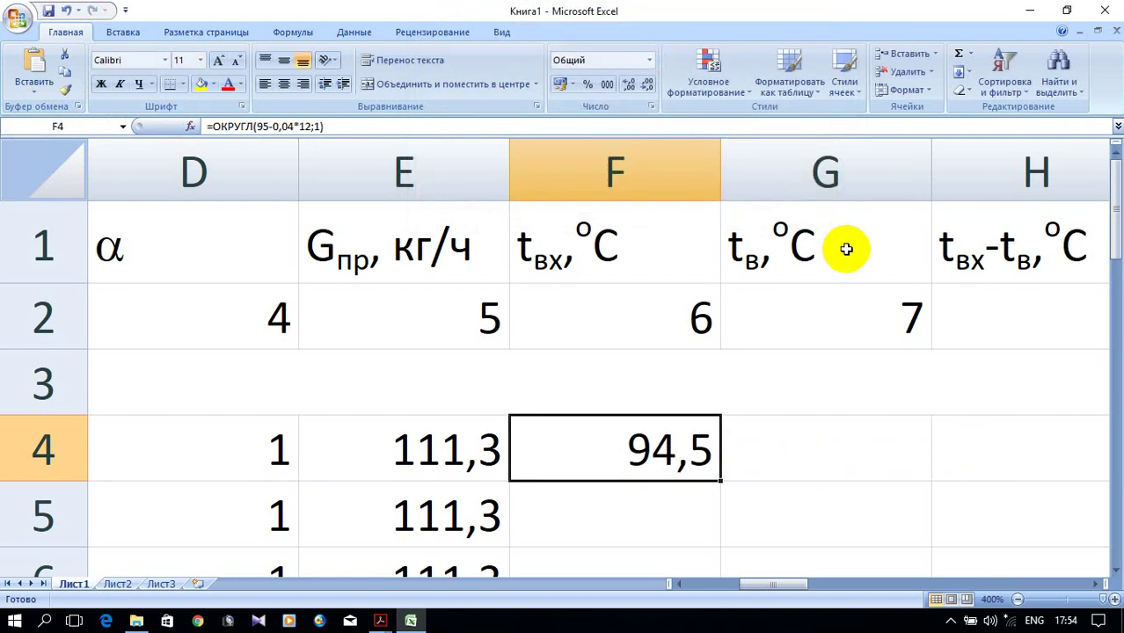
{"action": "scroll", "coordinate": [853, 308], "scroll_direction": "down", "scroll_amount": 2}
{"action": "scroll", "coordinate": [851, 311], "scroll_direction": "up", "scroll_amount": 1}
{"action": "scroll", "coordinate": [852, 313], "scroll_direction": "up", "scroll_amount": 1}
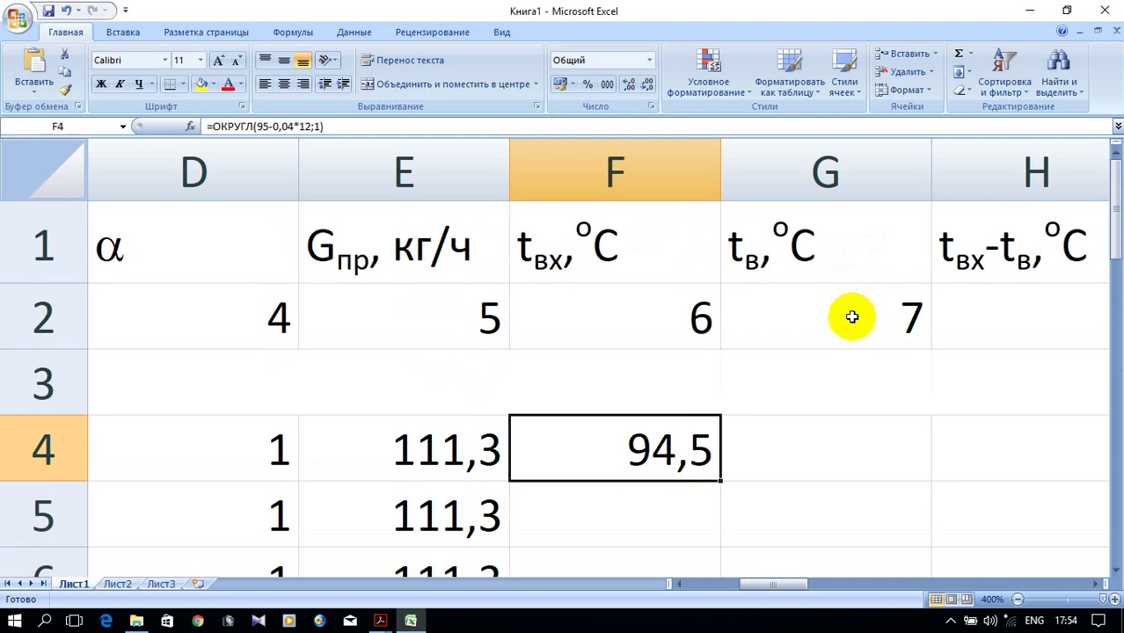
{"action": "scroll", "coordinate": [851, 314], "scroll_direction": "down", "scroll_amount": 1}
{"action": "scroll", "coordinate": [836, 318], "scroll_direction": "up", "scroll_amount": 1}
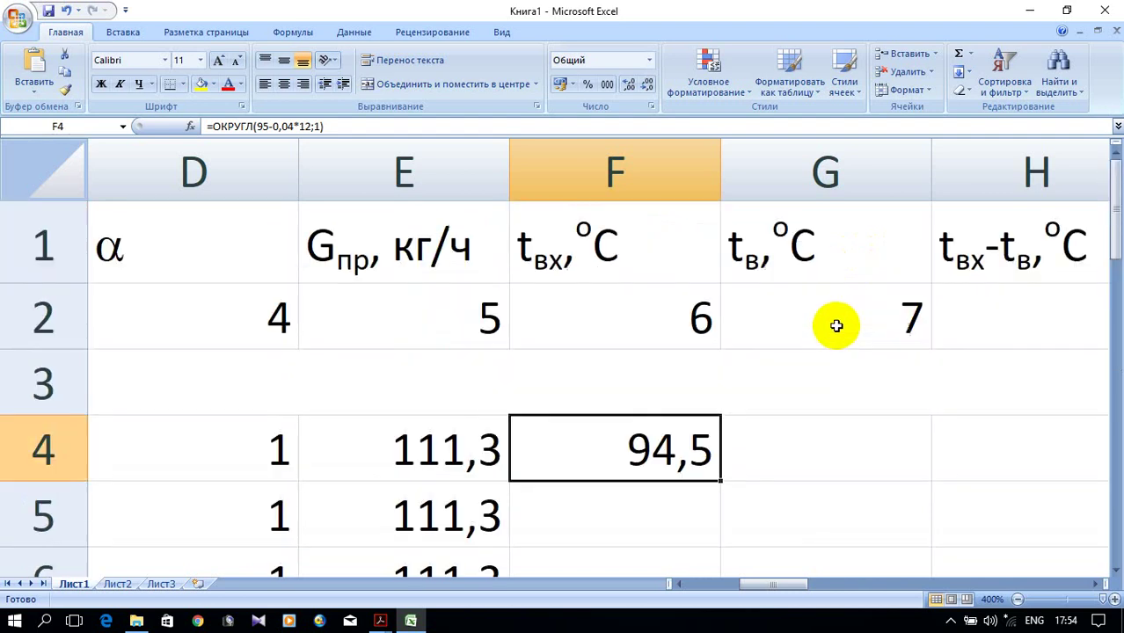
Step: Begin the inlet temperature formula in F5 with =F4-0,86*B4
{"action": "left_click", "coordinate": [640, 526]}
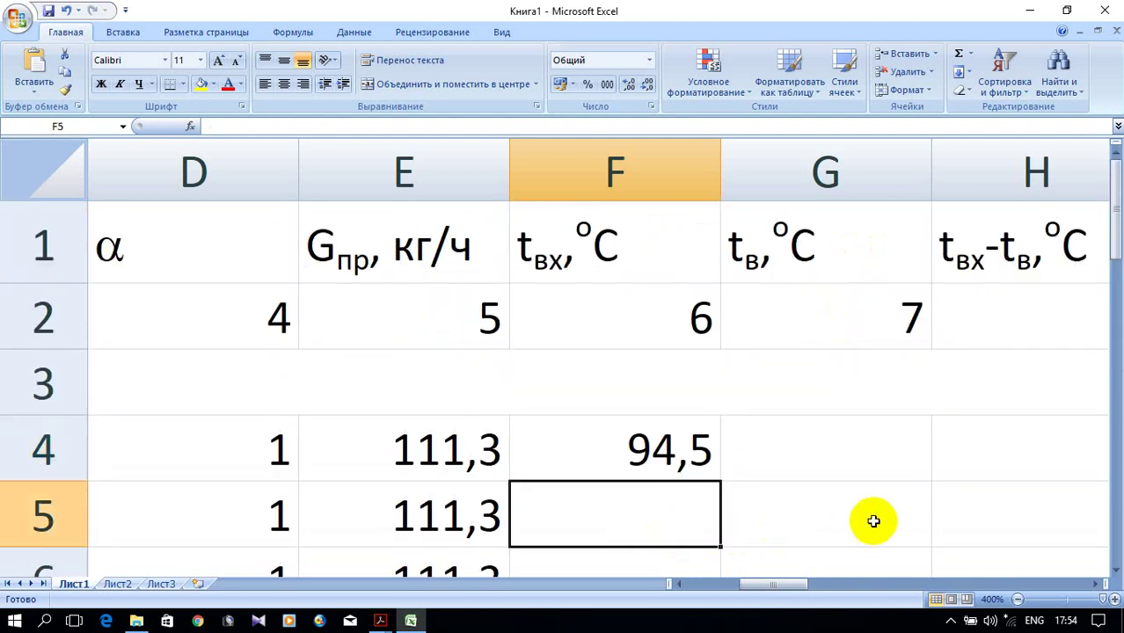
{"action": "type", "text": "="}
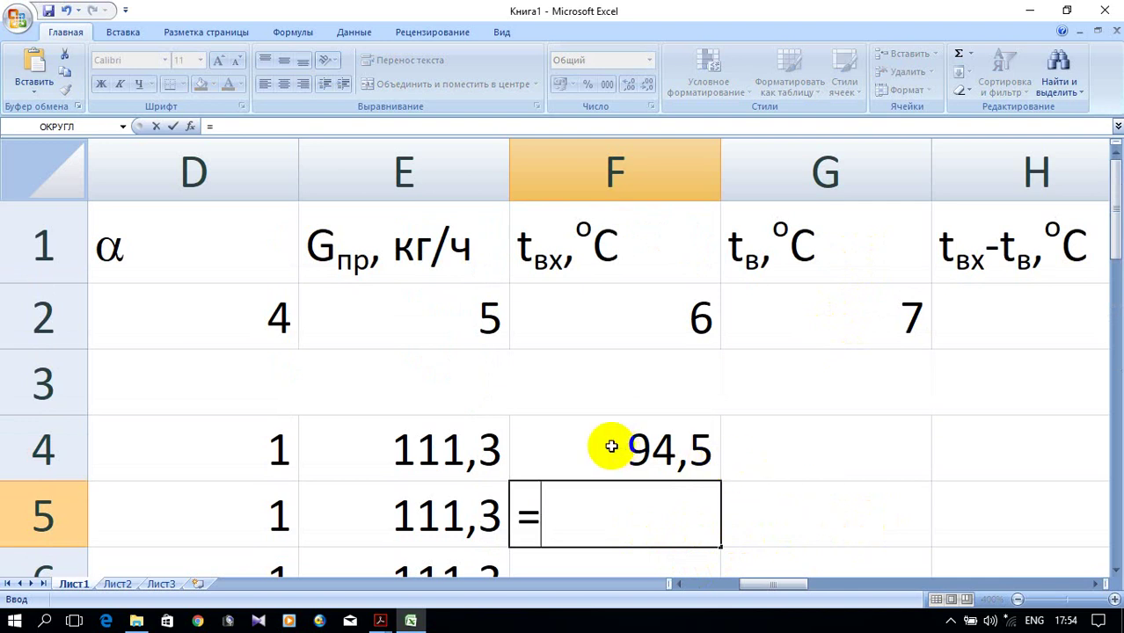
{"action": "left_click", "coordinate": [580, 444]}
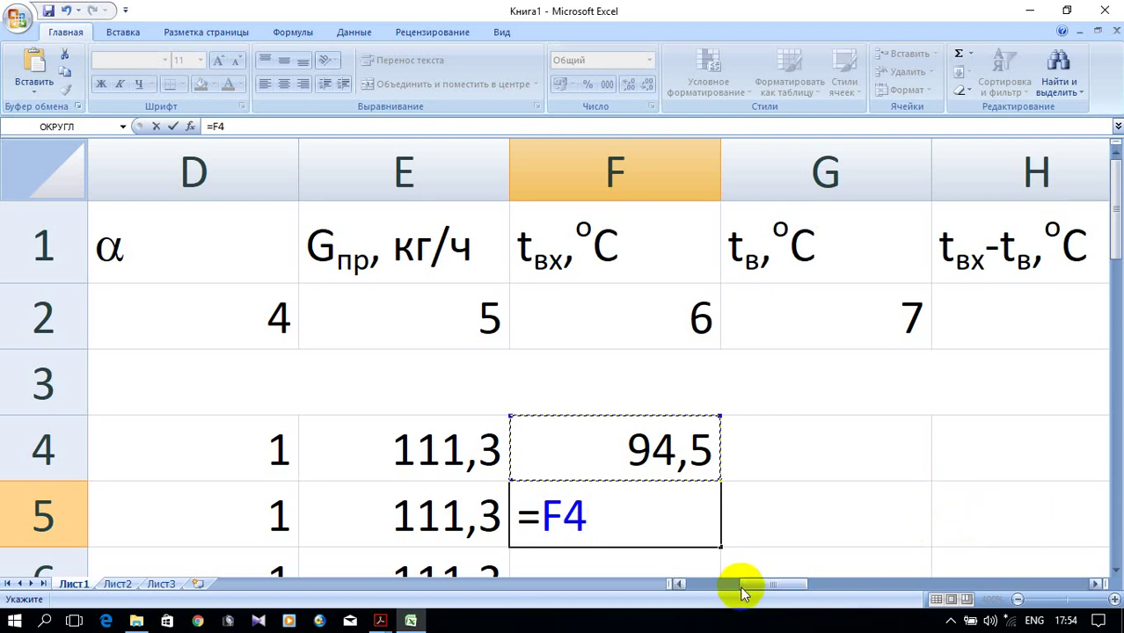
{"action": "type", "text": "-"}
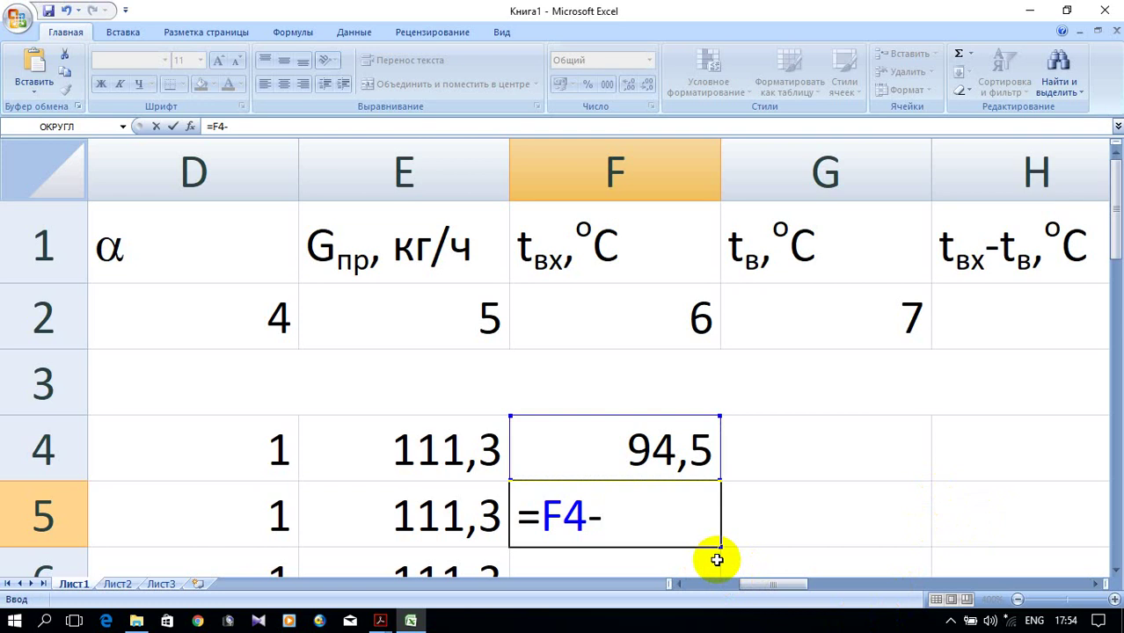
{"action": "type", "text": "0,"}
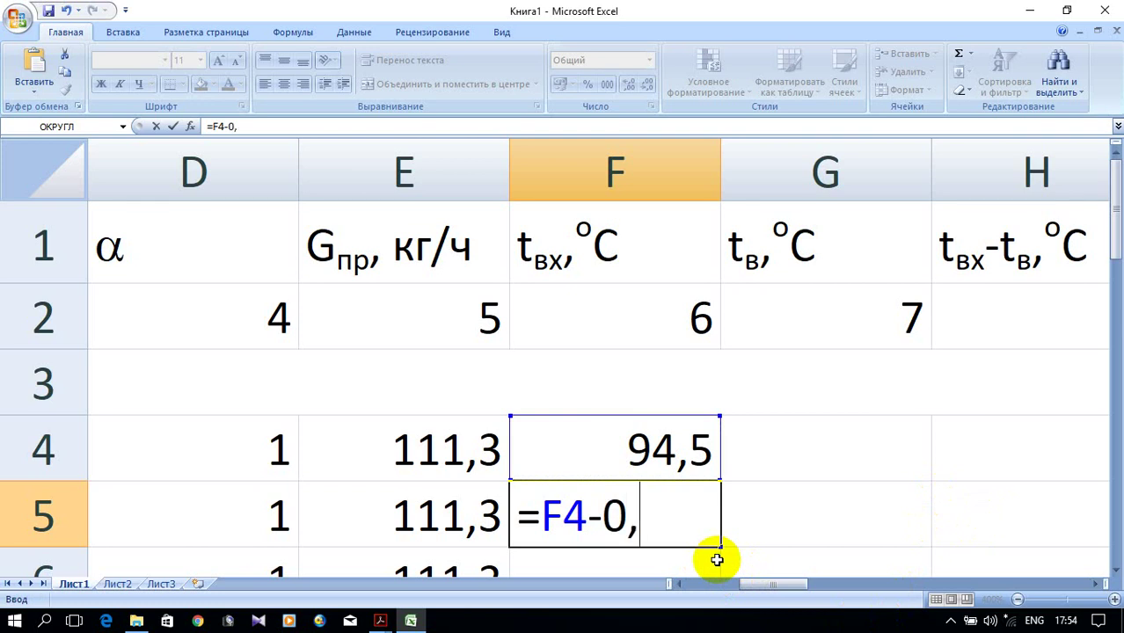
{"action": "type", "text": "86"}
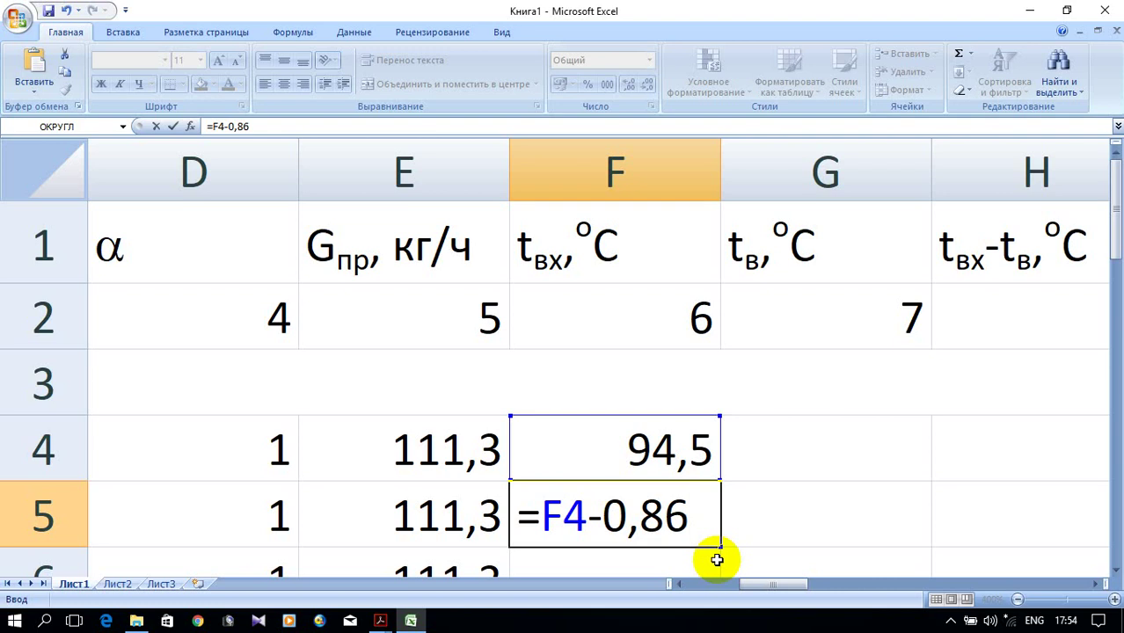
{"action": "type", "text": "*"}
{"action": "left_click", "coordinate": [682, 586]}
{"action": "left_click", "coordinate": [683, 587]}
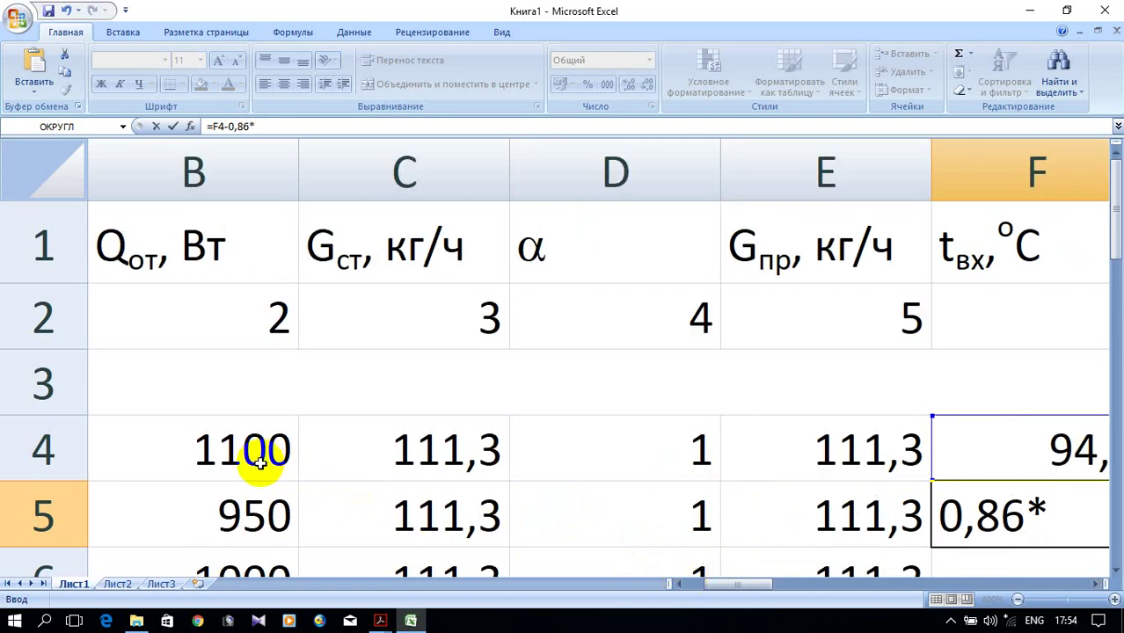
{"action": "left_click", "coordinate": [223, 450]}
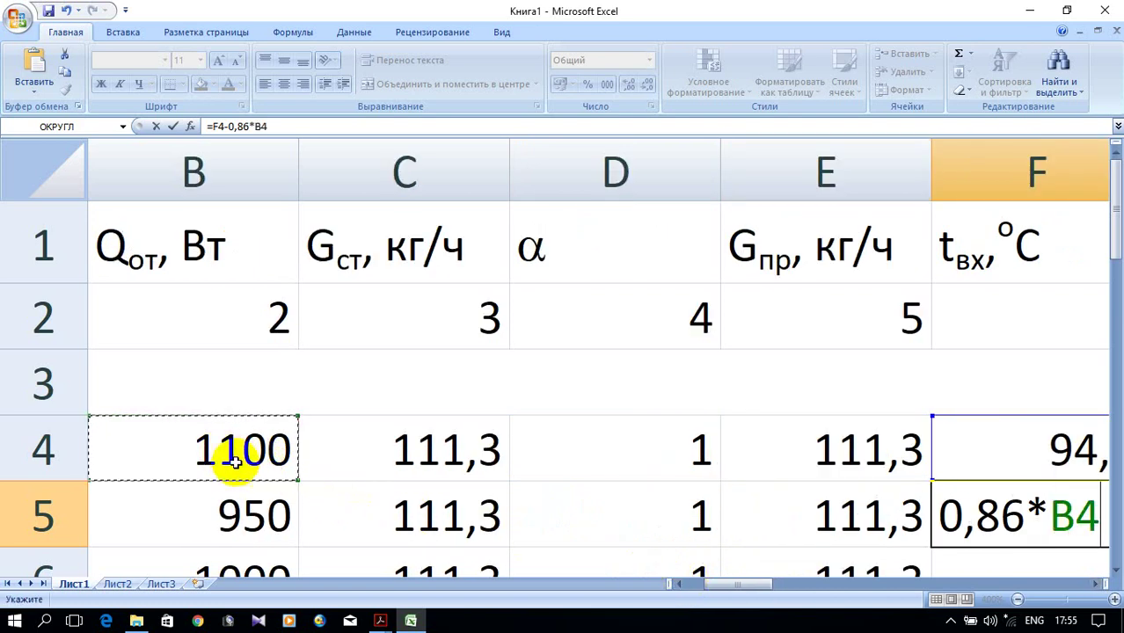
Step: Extend the F5 formula with the correction factors *1,04*1,02 after B4
{"action": "left_click", "coordinate": [1097, 584]}
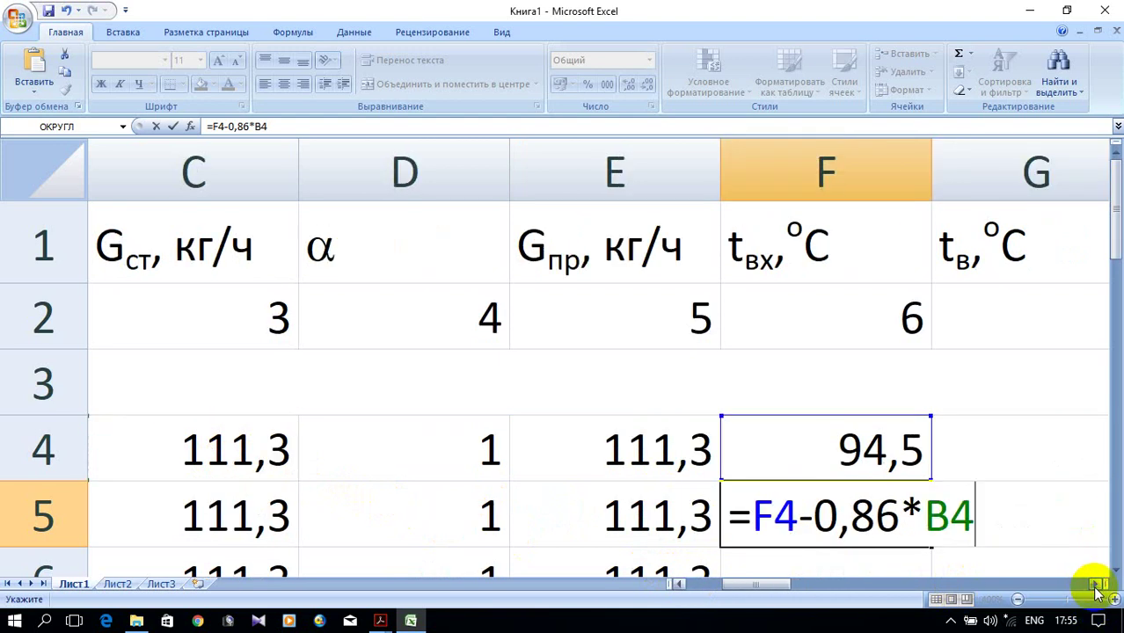
{"action": "left_click", "coordinate": [1097, 585]}
{"action": "left_click", "coordinate": [1098, 585]}
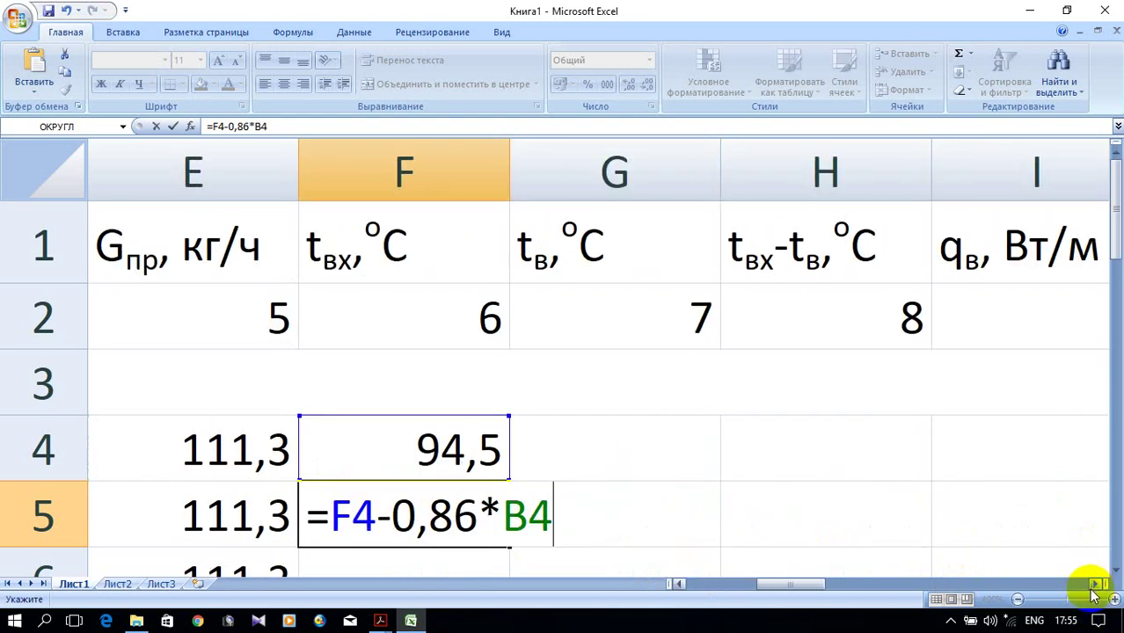
{"action": "type", "text": "*"}
{"action": "type", "text": "1"}
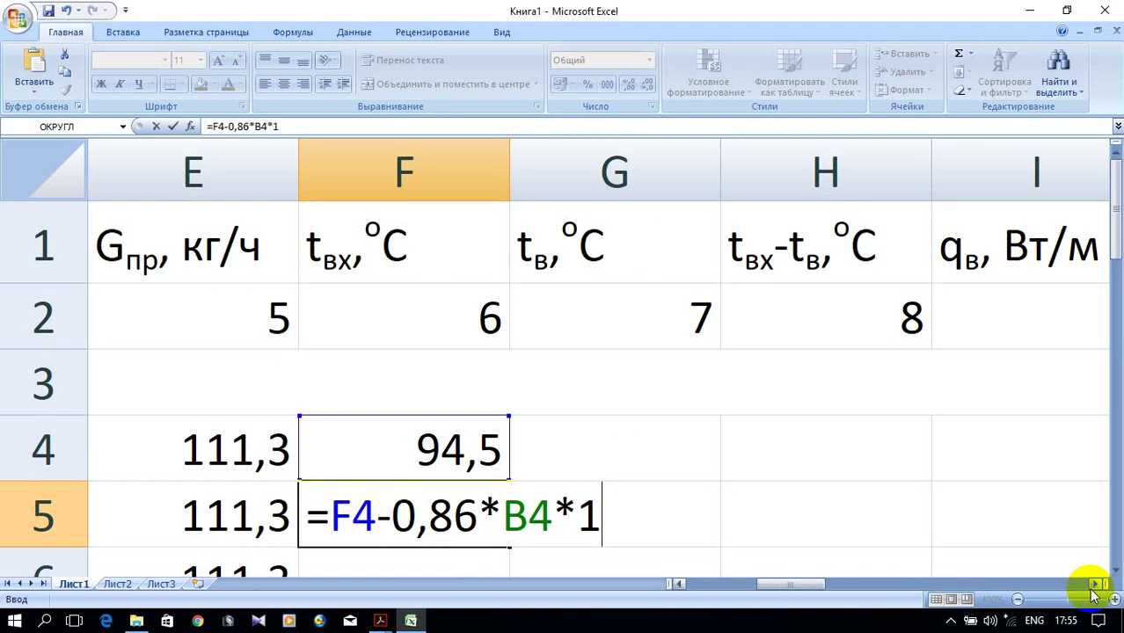
{"action": "type", "text": ",04"}
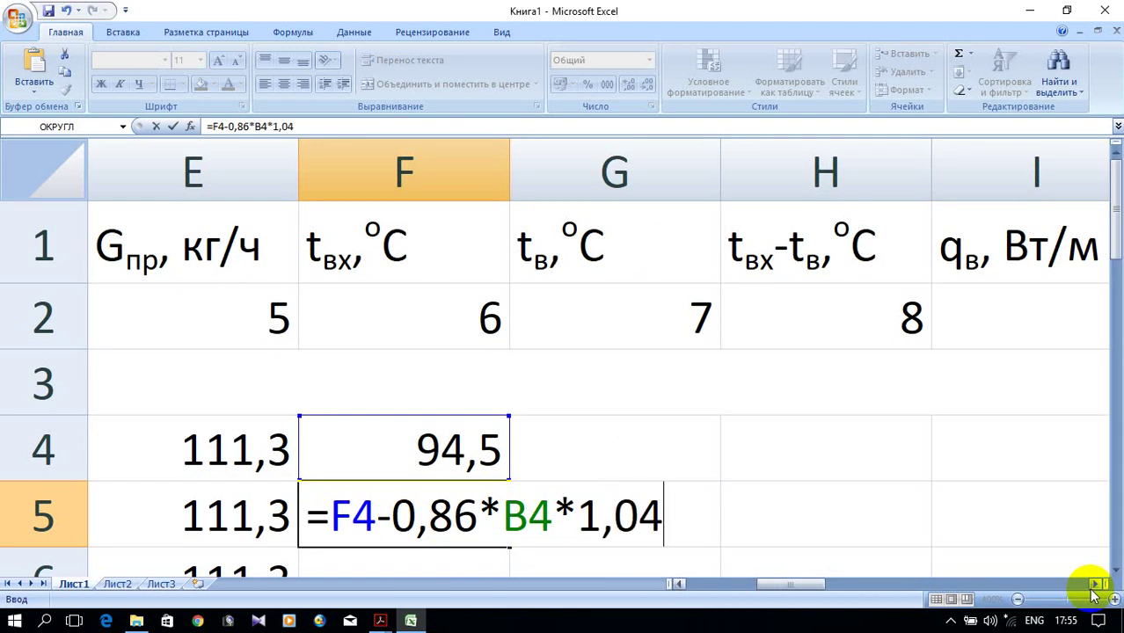
{"action": "type", "text": "*"}
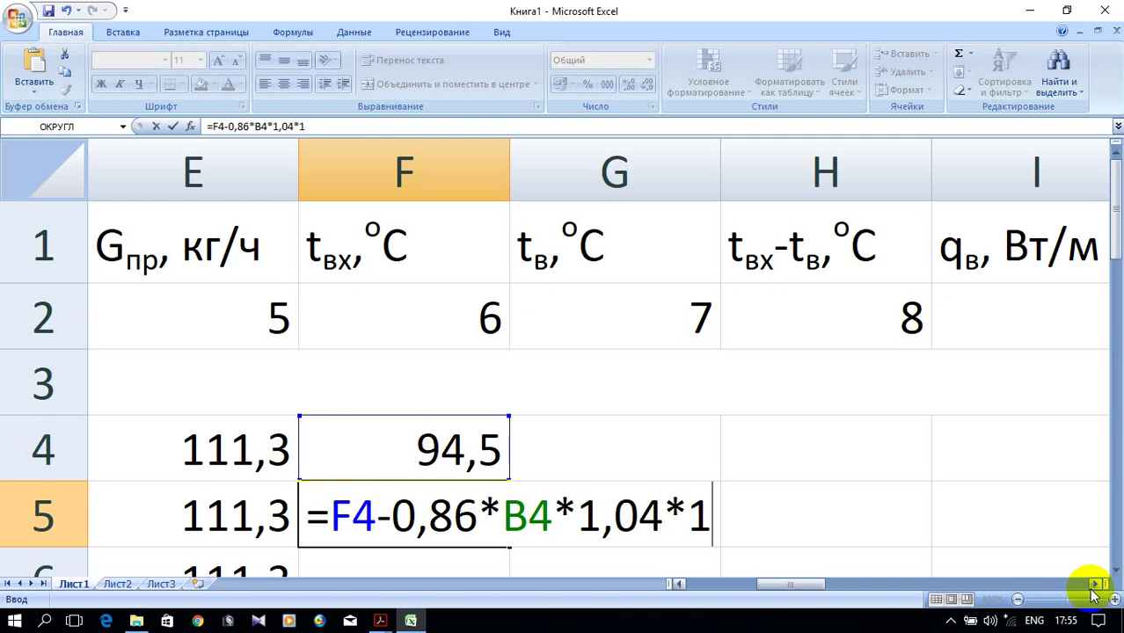
{"action": "type", "text": ",02"}
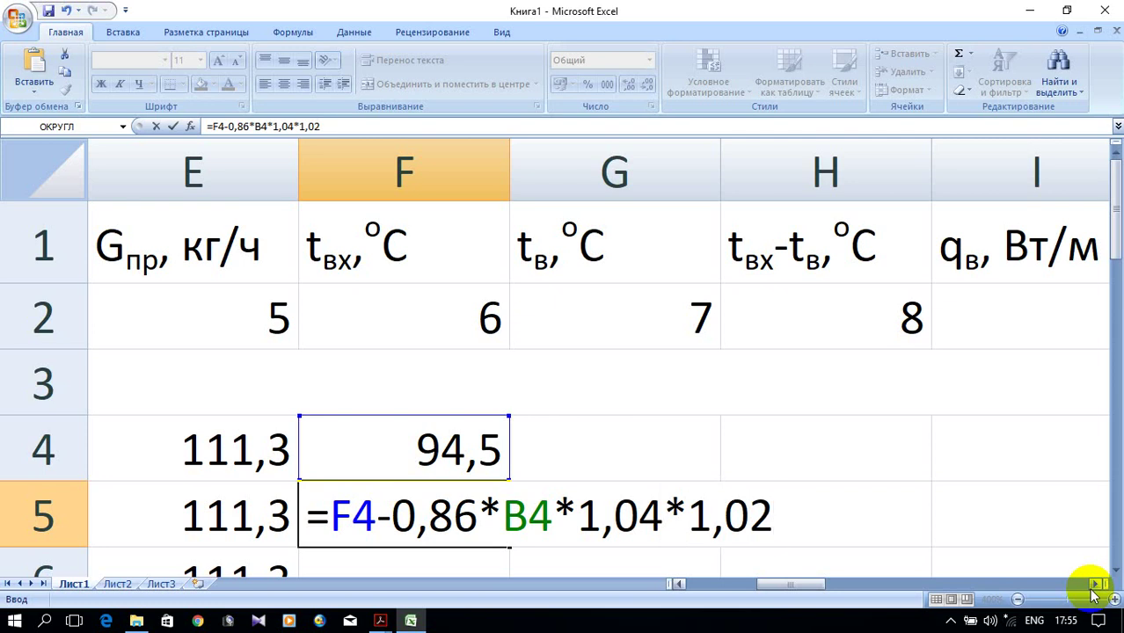
Step: Divide the product in the F5 formula by the riser flow in C5 and commit =F4-0,86*B4*1,04*1,02/C5
{"action": "type", "text": "/"}
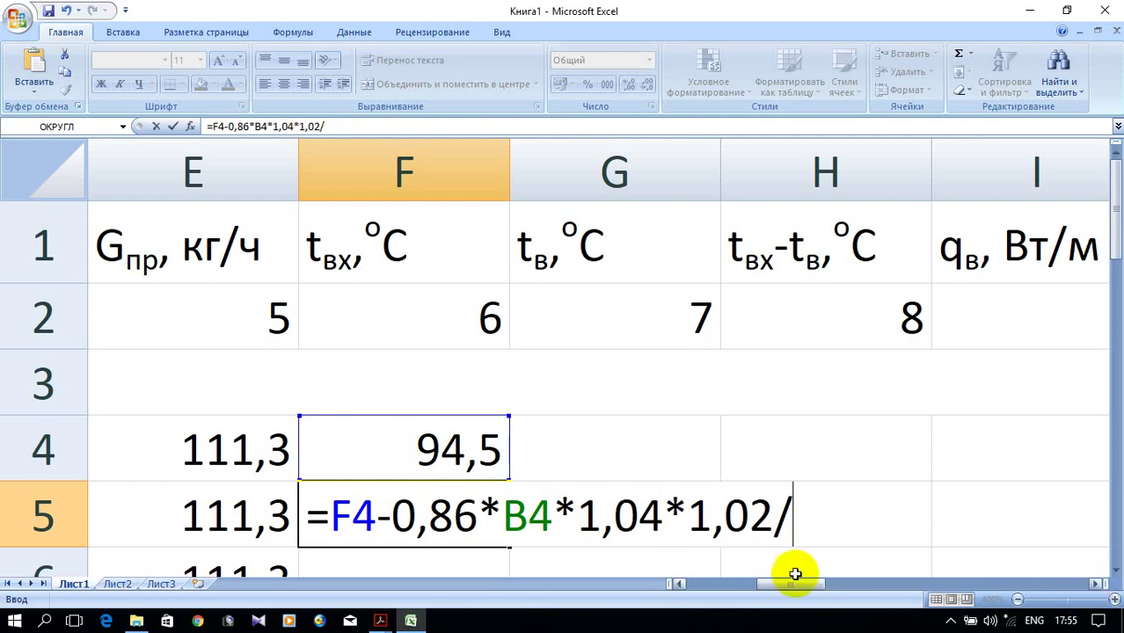
{"action": "left_click", "coordinate": [678, 585]}
{"action": "left_click", "coordinate": [678, 585]}
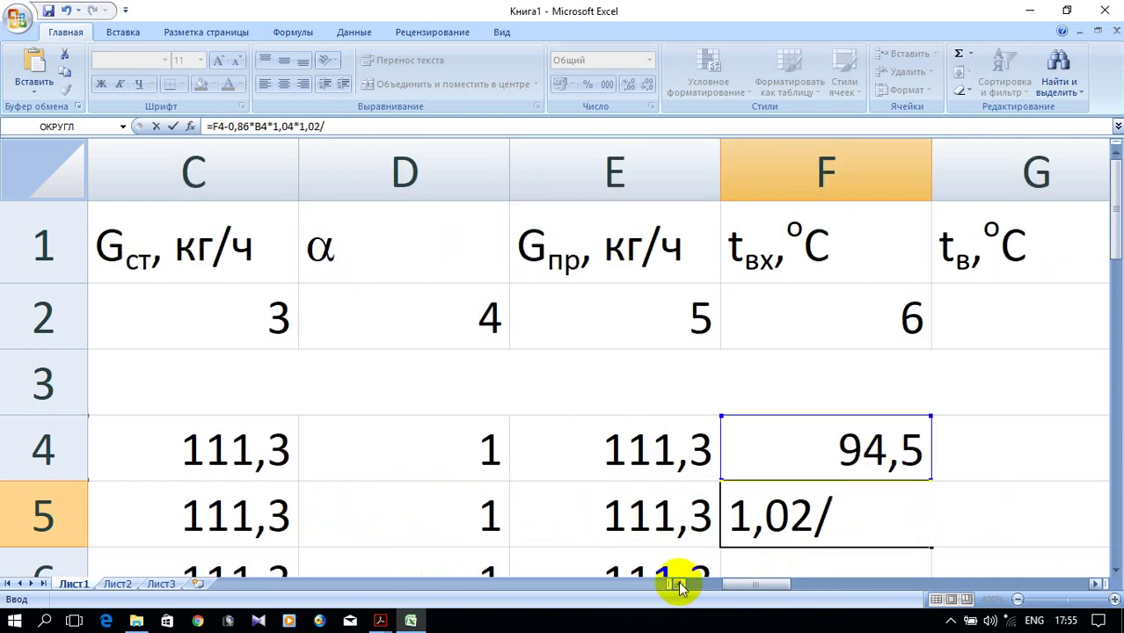
{"action": "left_click", "coordinate": [227, 524]}
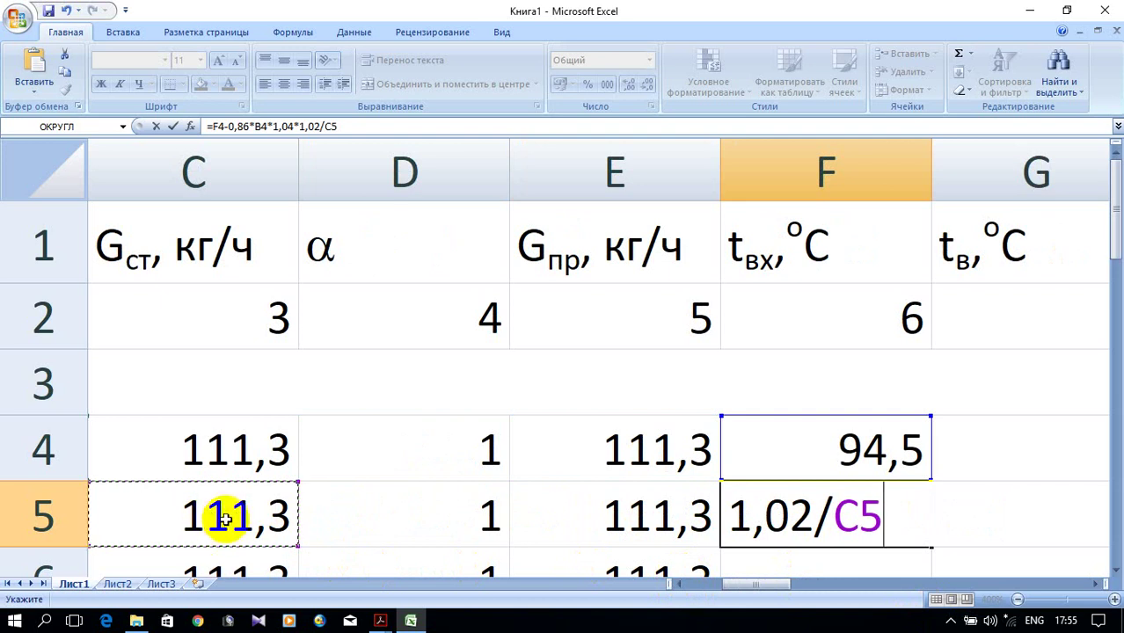
{"action": "left_click", "coordinate": [1095, 585]}
{"action": "left_click", "coordinate": [1095, 585]}
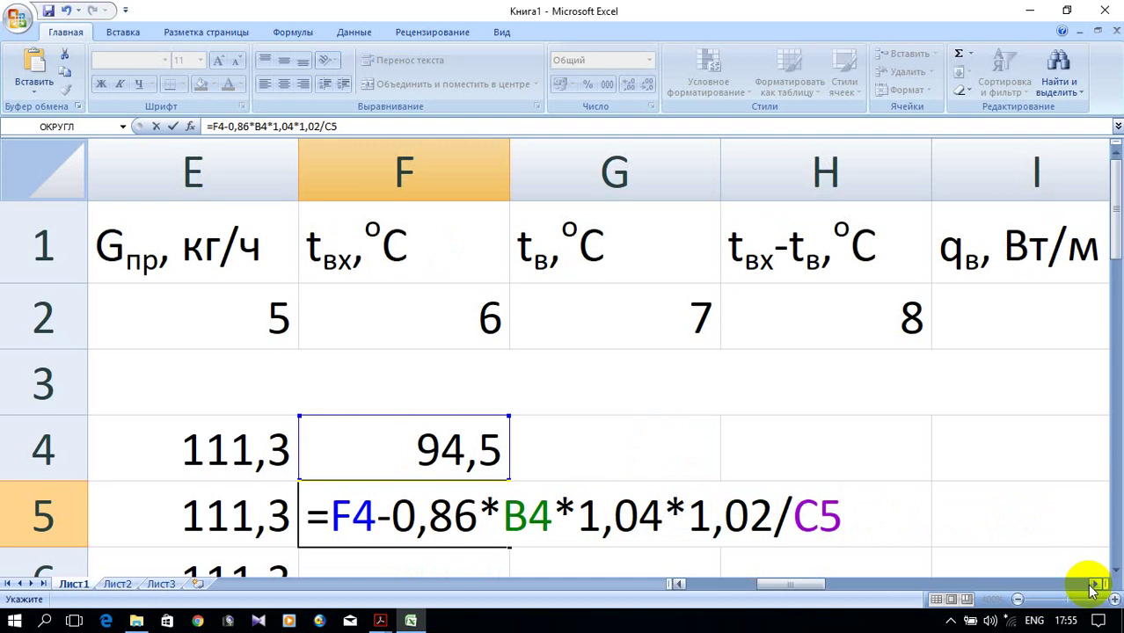
{"action": "key", "text": "Return"}
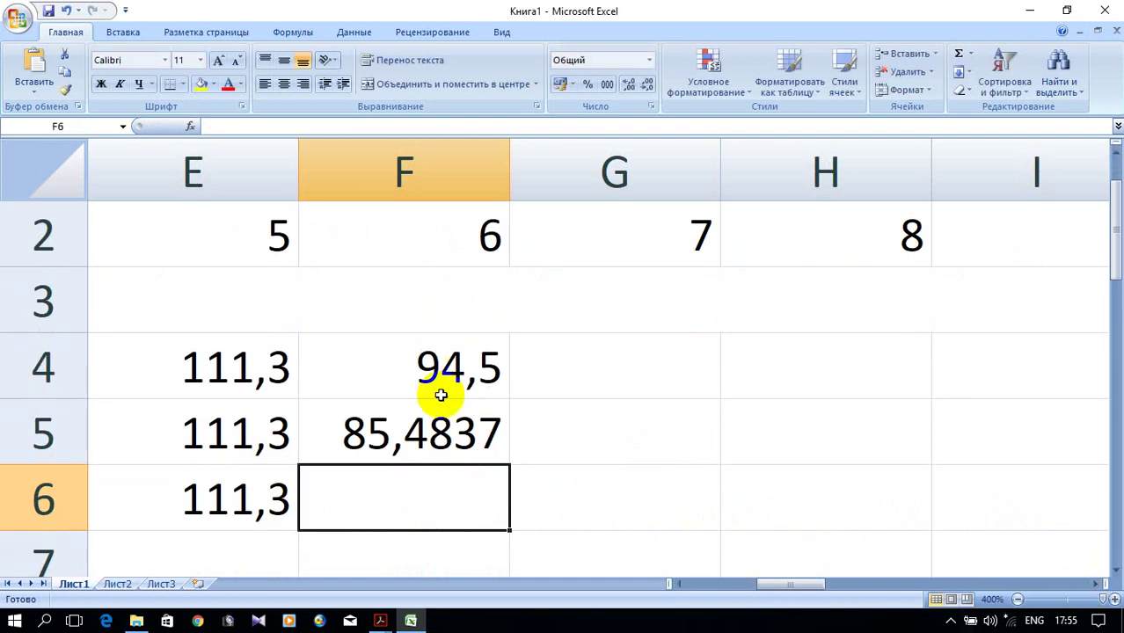
Step: Wrap the F5 expression in the ОКРУГЛ function with 1 decimal digit and fill the formula down to F6
{"action": "left_click", "coordinate": [403, 437]}
{"action": "double_click", "coordinate": [403, 432]}
{"action": "left_click_drag", "start_coordinate": [322, 431], "coordinate": [861, 415]}
{"action": "right_click", "coordinate": [800, 428]}
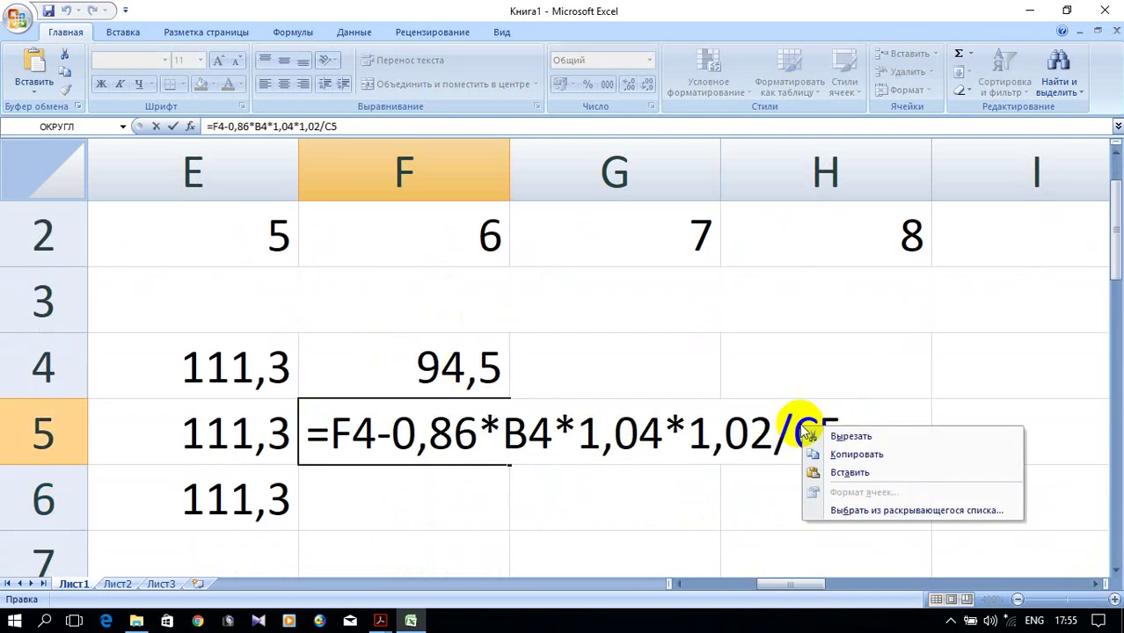
{"action": "left_click", "coordinate": [850, 436]}
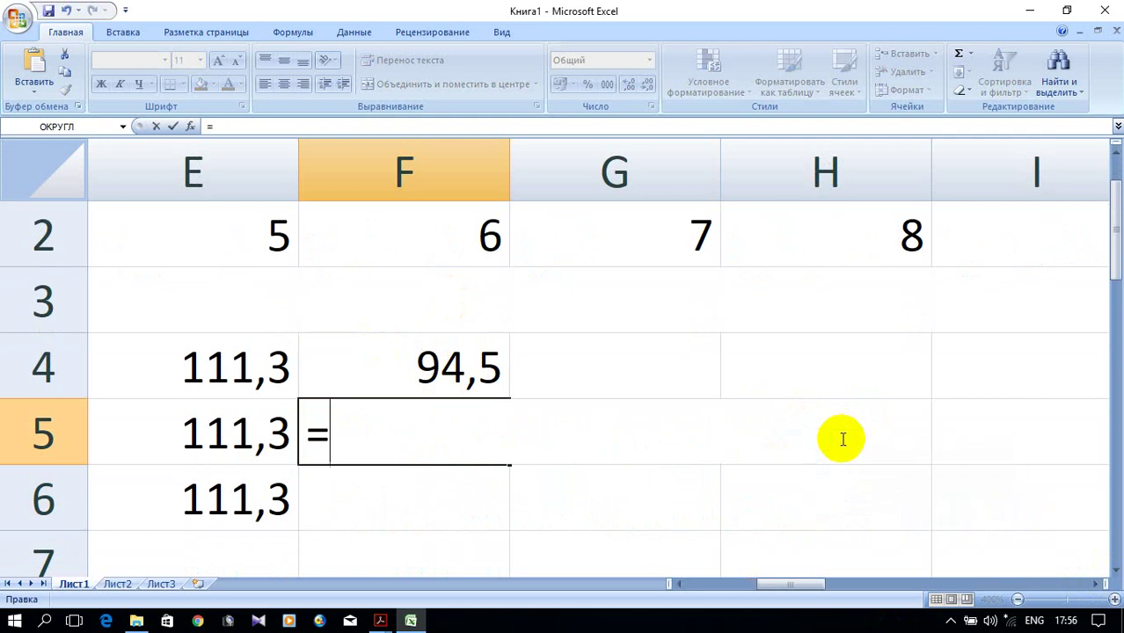
{"action": "left_click", "coordinate": [40, 127]}
{"action": "right_click", "coordinate": [548, 52]}
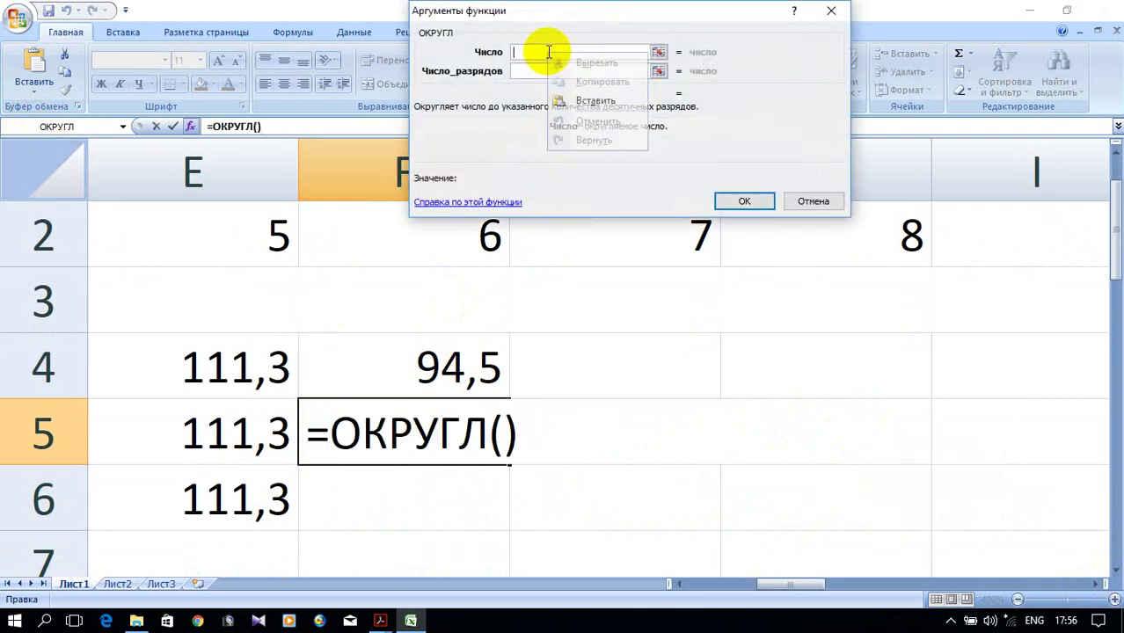
{"action": "left_click", "coordinate": [596, 100]}
{"action": "left_click", "coordinate": [554, 70]}
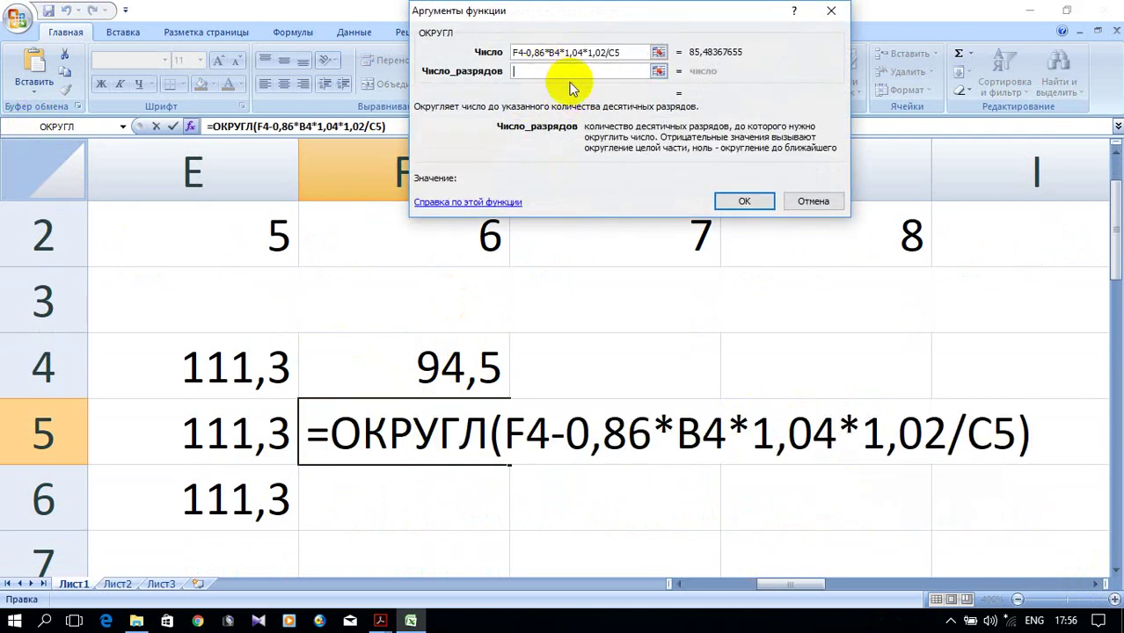
{"action": "type", "text": "1"}
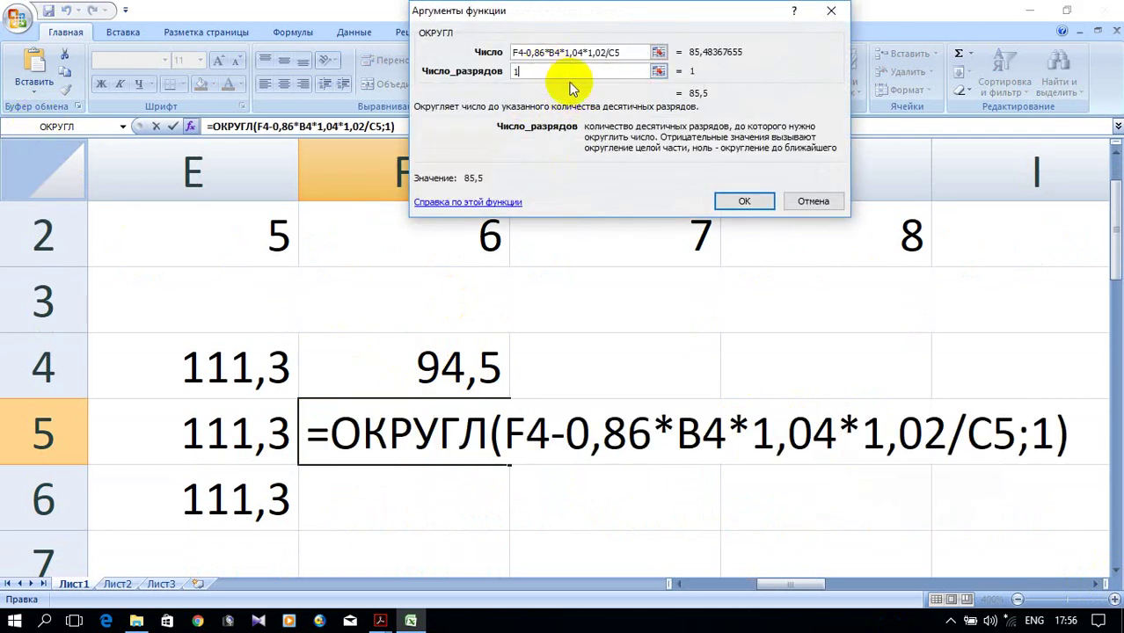
{"action": "left_click", "coordinate": [747, 201]}
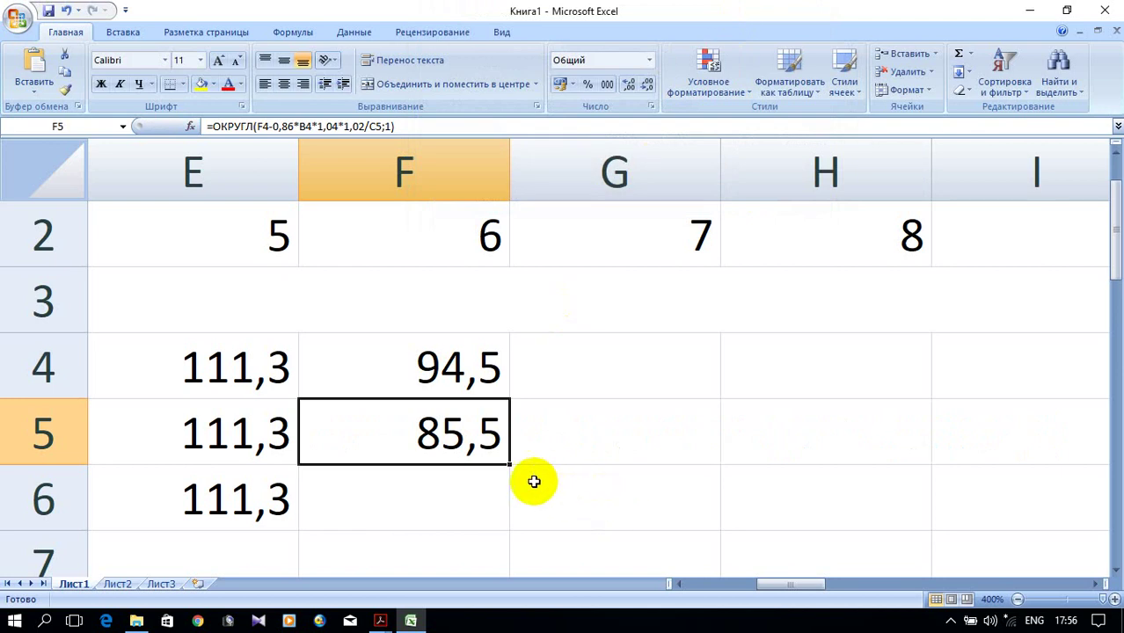
{"action": "left_click_drag", "start_coordinate": [509, 463], "coordinate": [511, 501]}
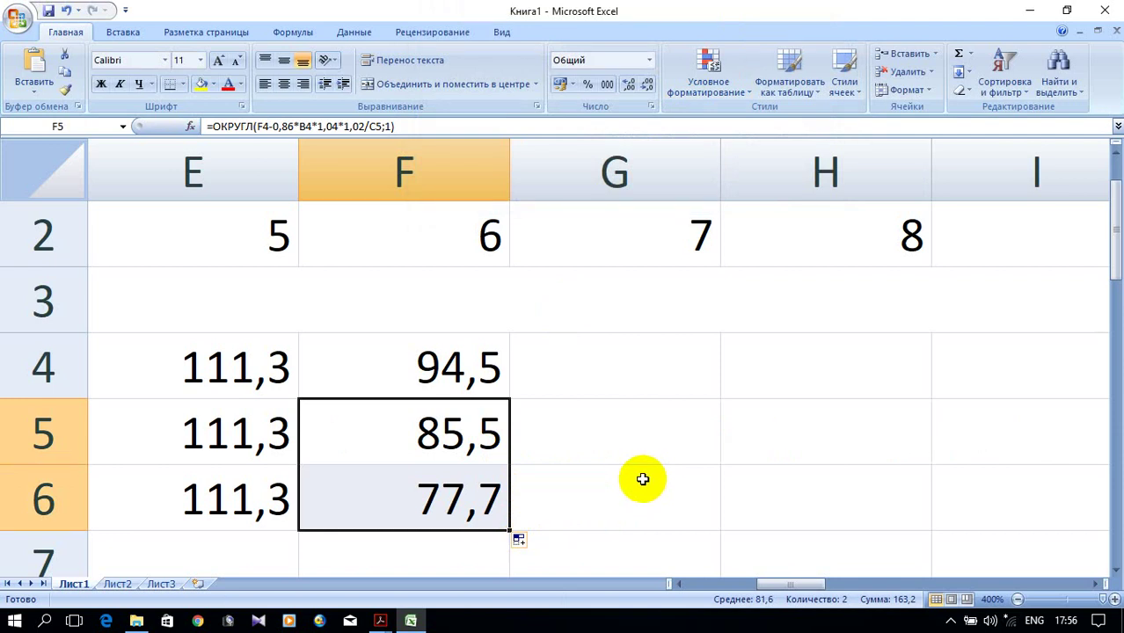
Step: Check the cell references in the filled formula of F6, leave it as is, and select G4 in the t_в column
{"action": "left_click", "coordinate": [679, 585]}
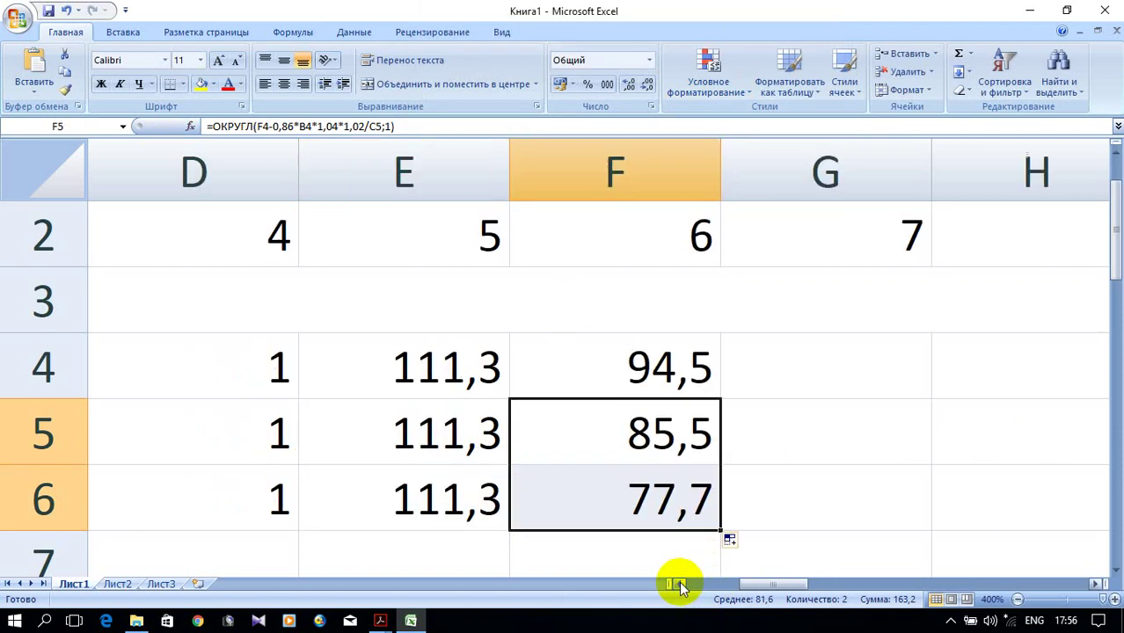
{"action": "double_click", "coordinate": [648, 499]}
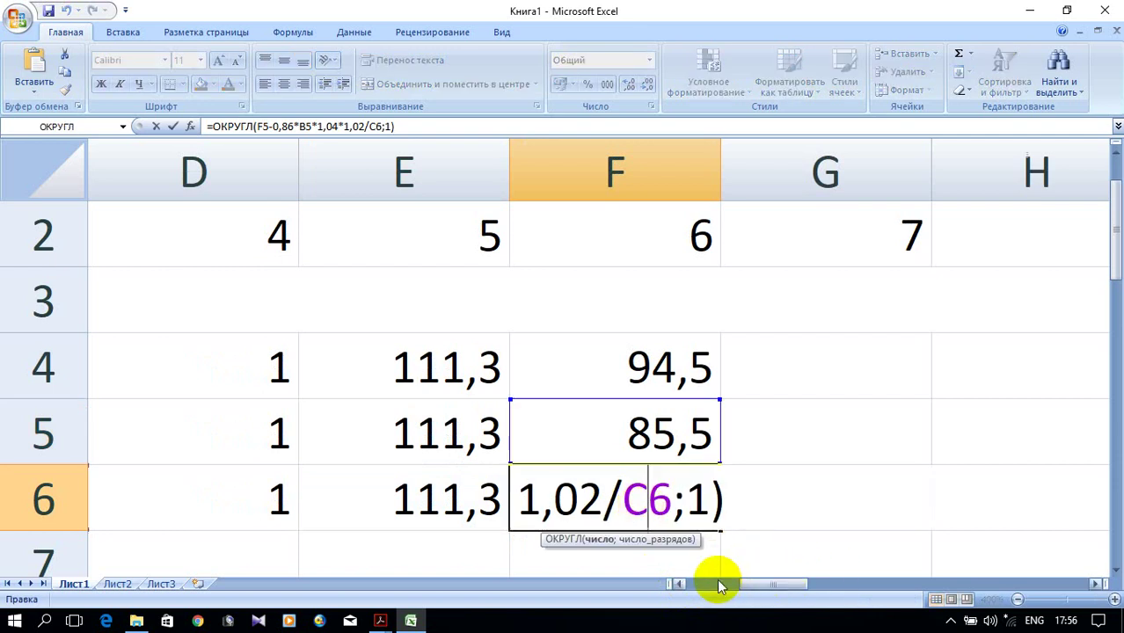
{"action": "left_click", "coordinate": [679, 585]}
{"action": "left_click", "coordinate": [679, 585]}
{"action": "left_click", "coordinate": [679, 585]}
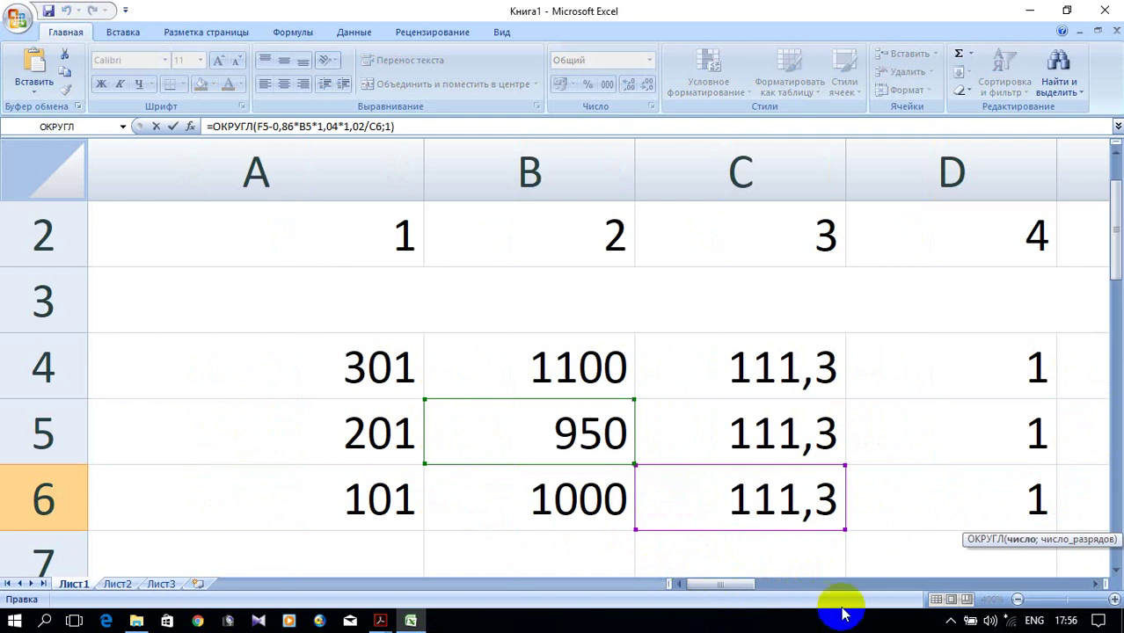
{"action": "left_click", "coordinate": [1095, 584]}
{"action": "left_click", "coordinate": [1095, 584]}
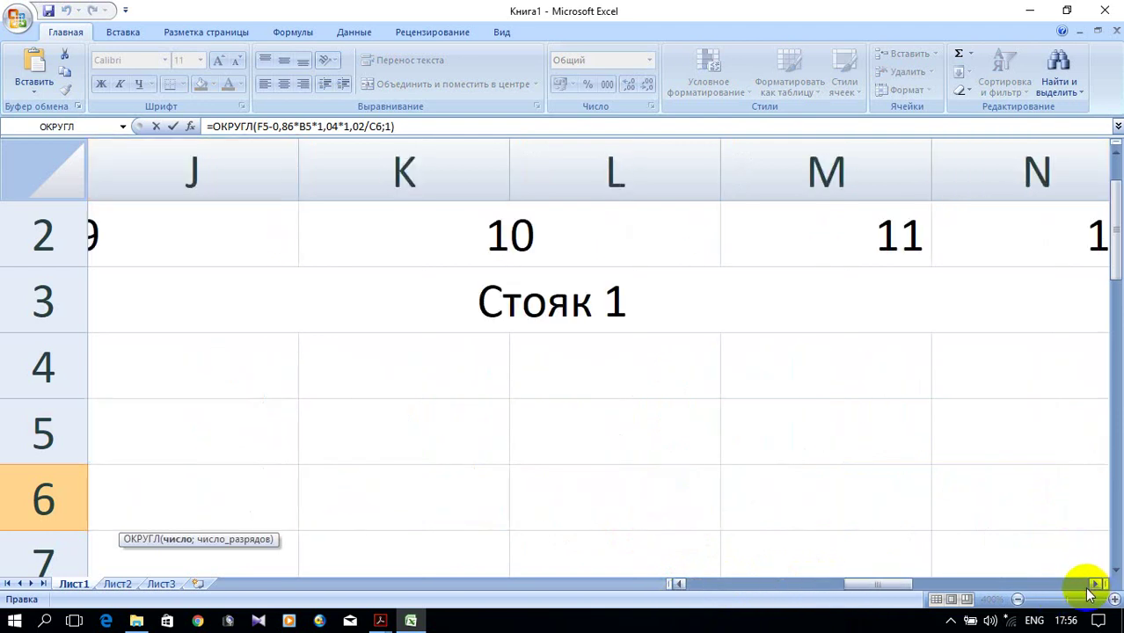
{"action": "left_click", "coordinate": [679, 583]}
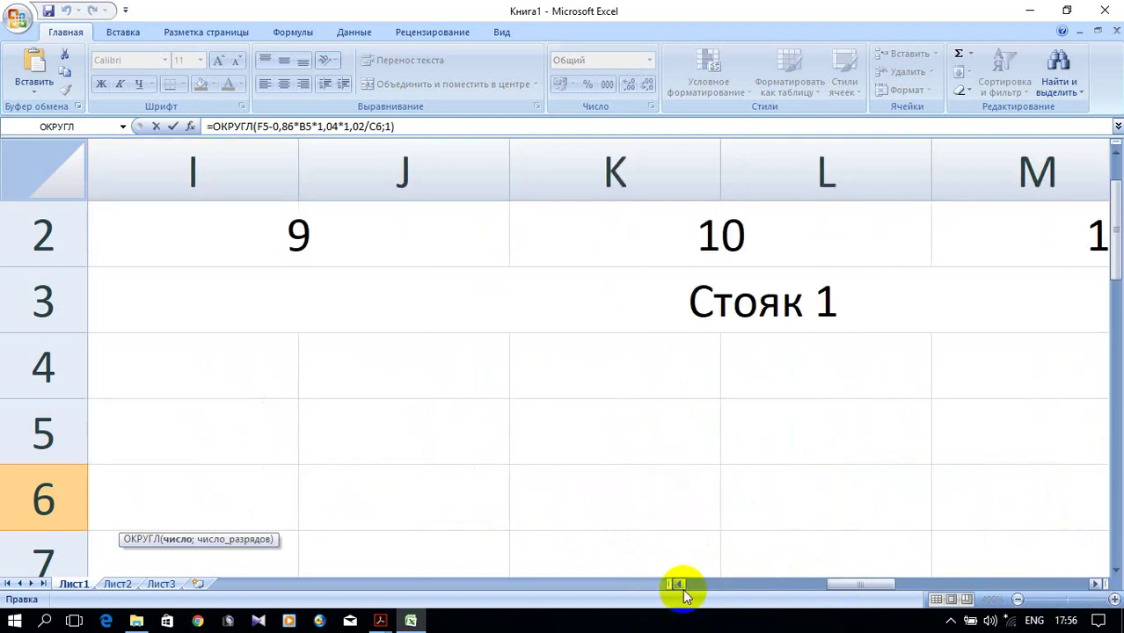
{"action": "left_click", "coordinate": [679, 584]}
{"action": "left_click", "coordinate": [679, 583]}
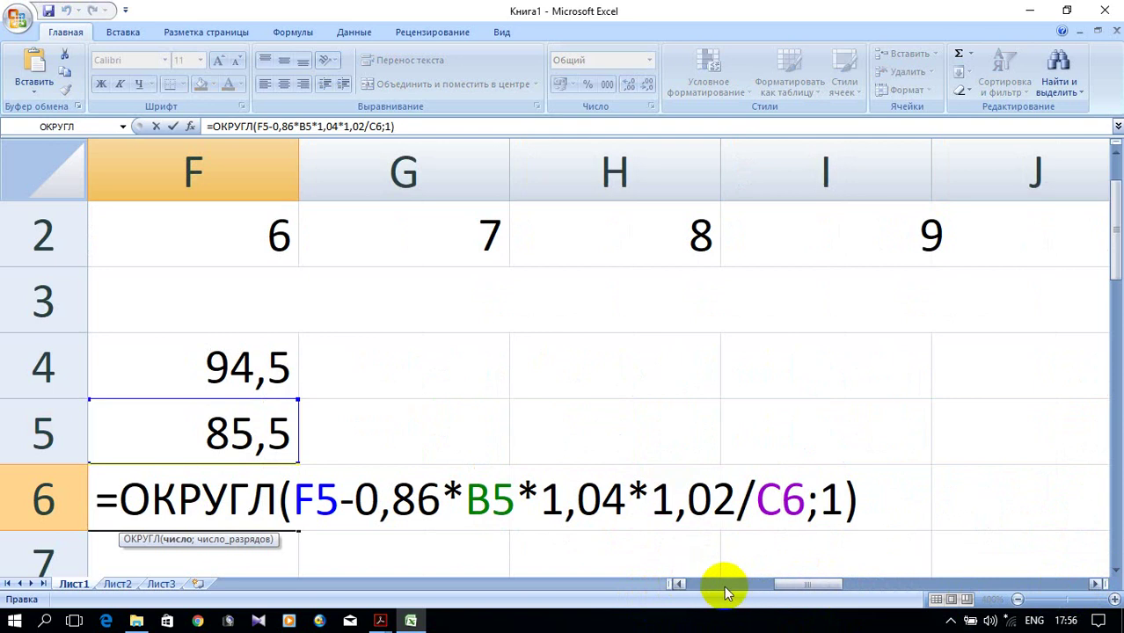
{"action": "key", "text": "Return"}
{"action": "left_click", "coordinate": [403, 310]}
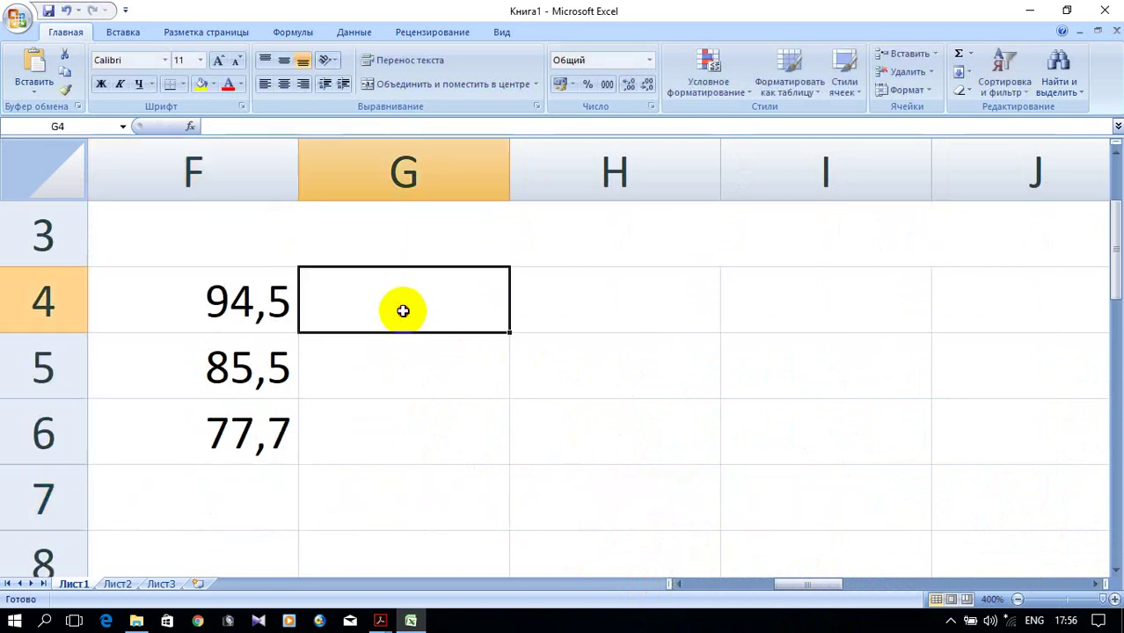
Step: Enter the room temperature t_в of 21 in cells G4, G5 and G6
{"action": "scroll", "coordinate": [650, 371], "scroll_direction": "up", "scroll_amount": 1}
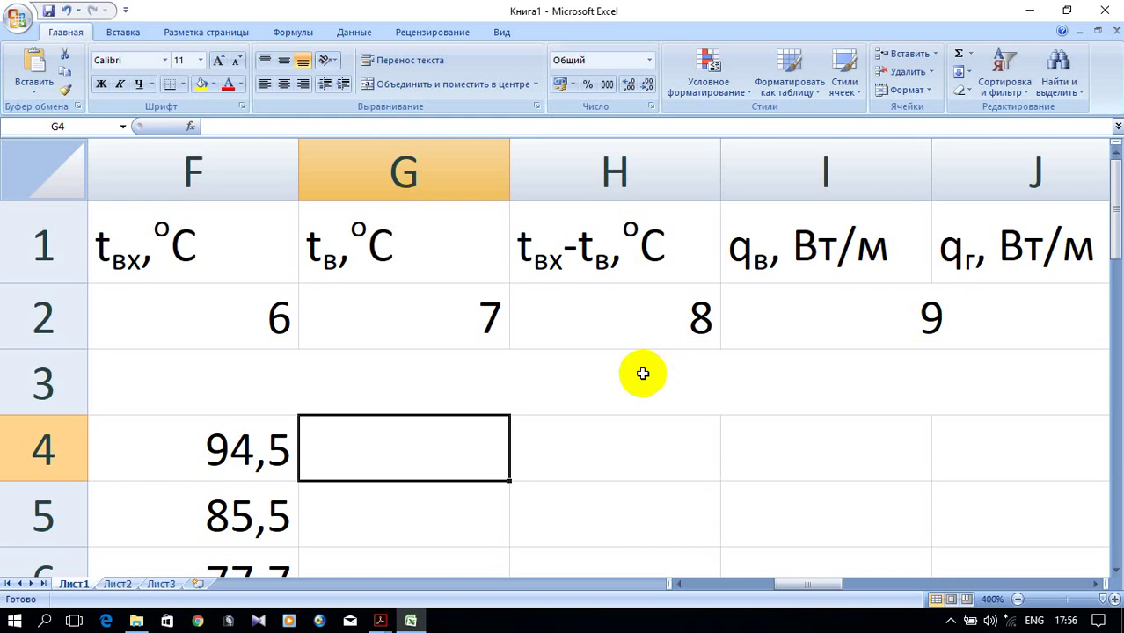
{"action": "type", "text": "21"}
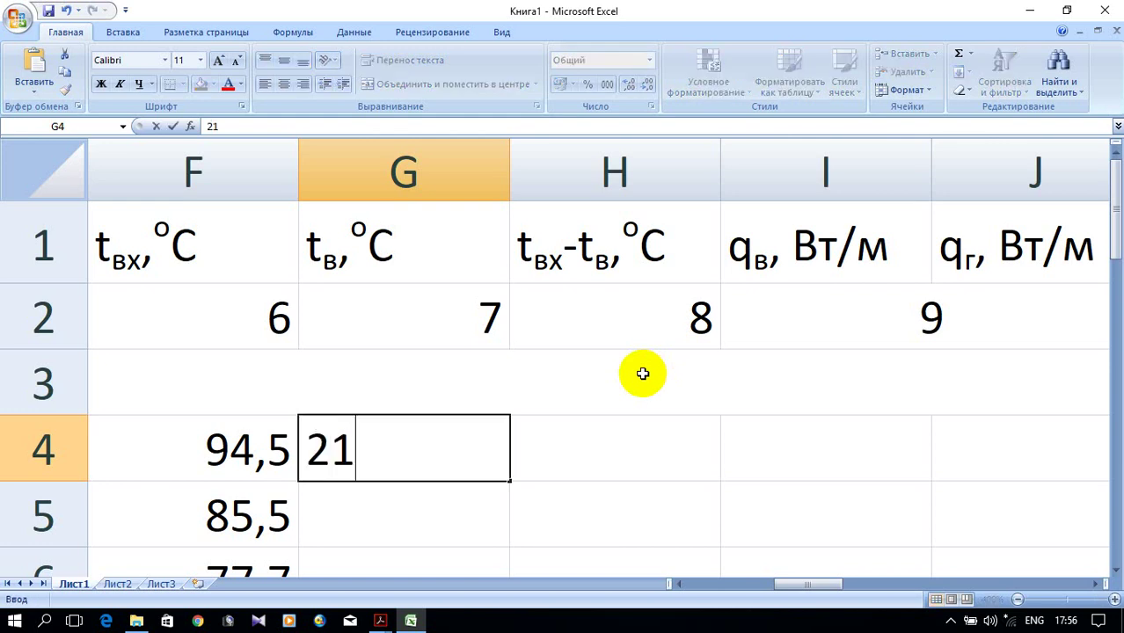
{"action": "key", "text": "Return"}
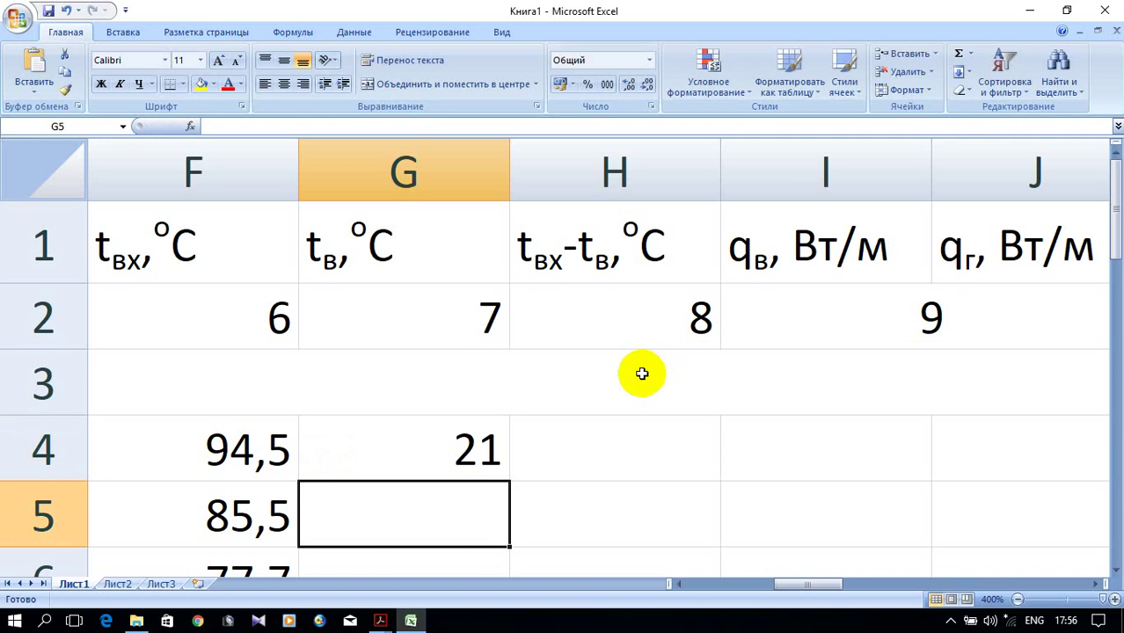
{"action": "type", "text": "21"}
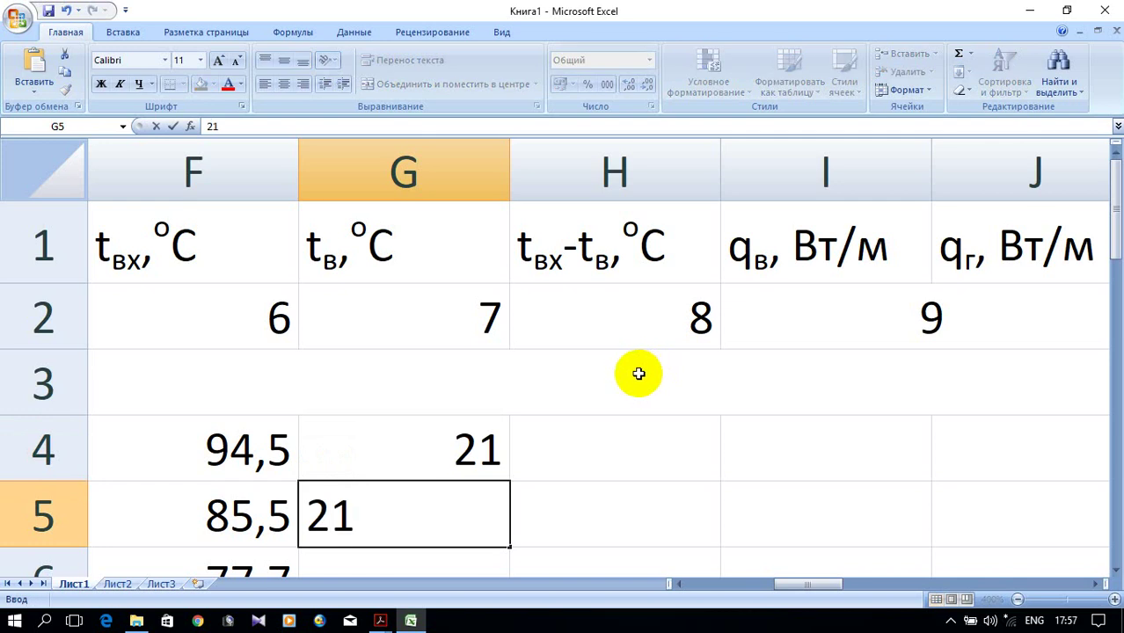
{"action": "key", "text": "Return"}
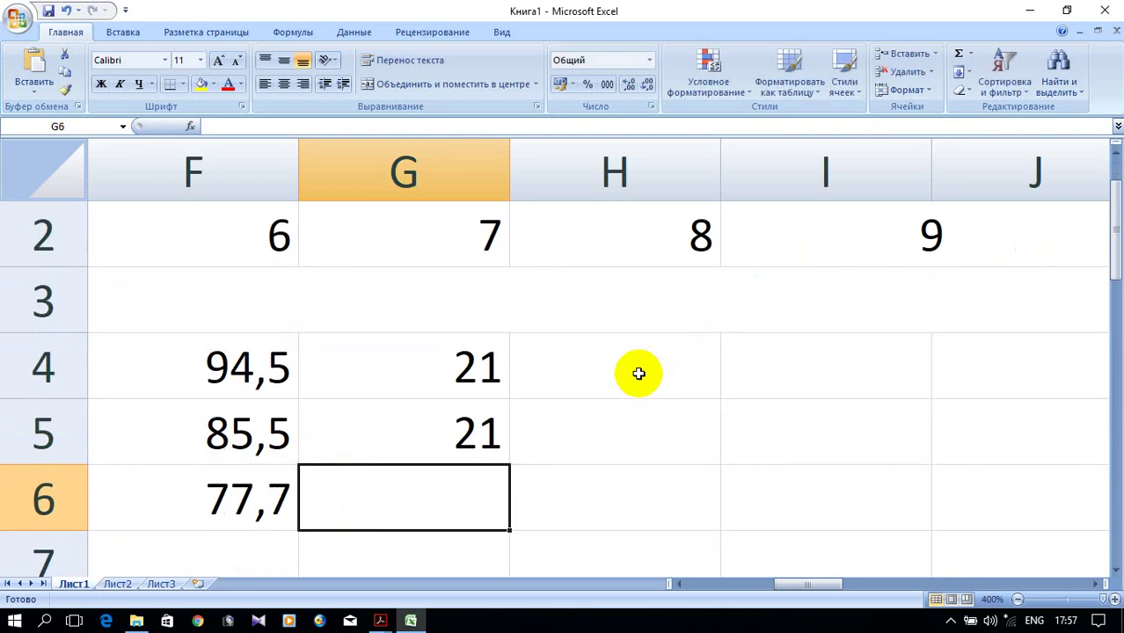
{"action": "type", "text": "21"}
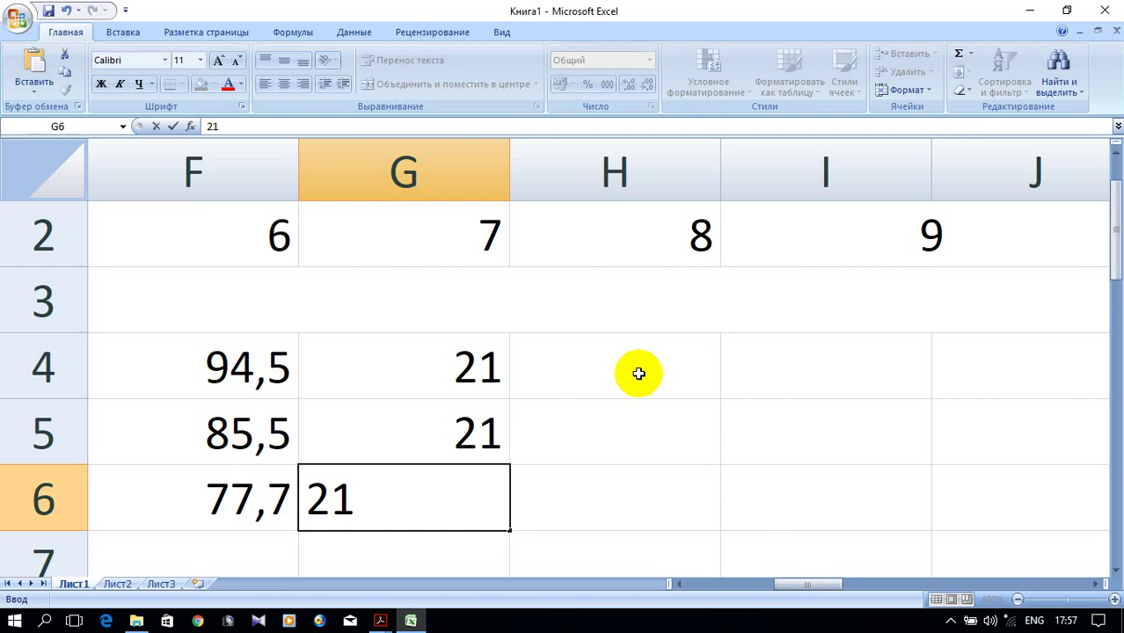
{"action": "key", "text": "Return"}
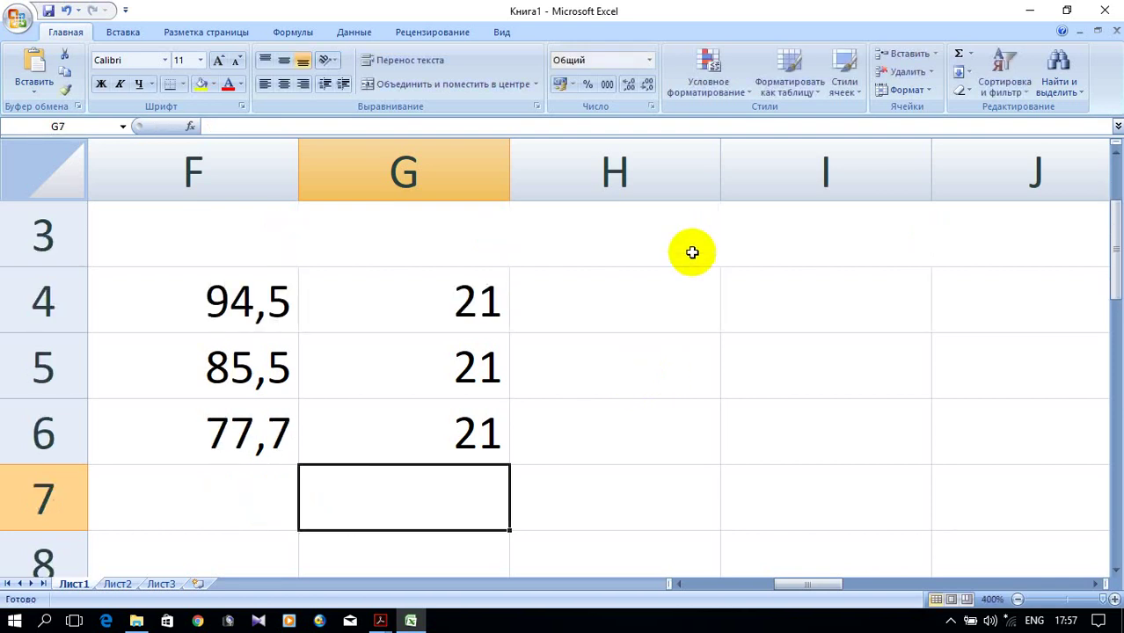
Step: Enter the temperature difference formula =F4-G4 in H4 and fill it down to H6
{"action": "left_click", "coordinate": [704, 291]}
{"action": "scroll", "coordinate": [1080, 270], "scroll_direction": "up", "scroll_amount": 1}
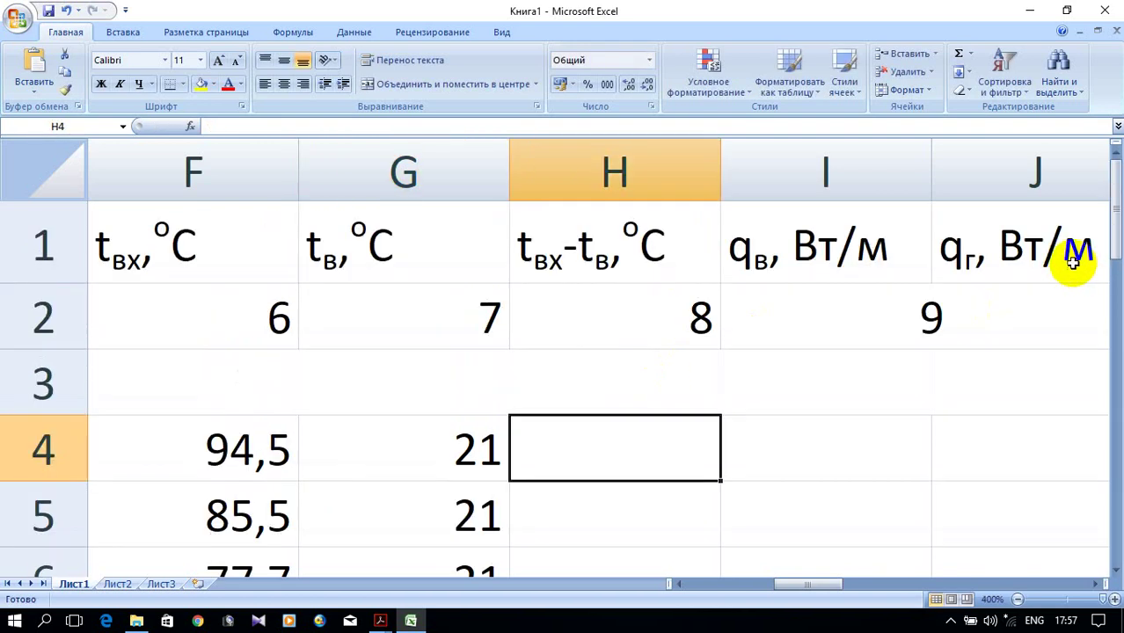
{"action": "scroll", "coordinate": [1073, 264], "scroll_direction": "down", "scroll_amount": 1}
{"action": "scroll", "coordinate": [1071, 253], "scroll_direction": "up", "scroll_amount": 1}
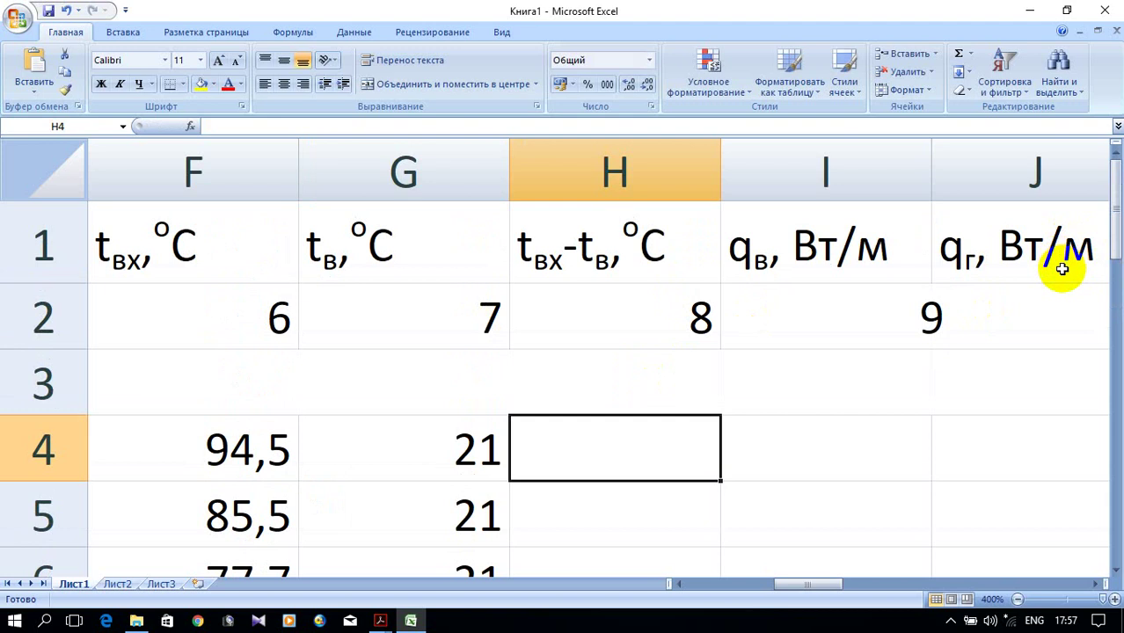
{"action": "type", "text": "="}
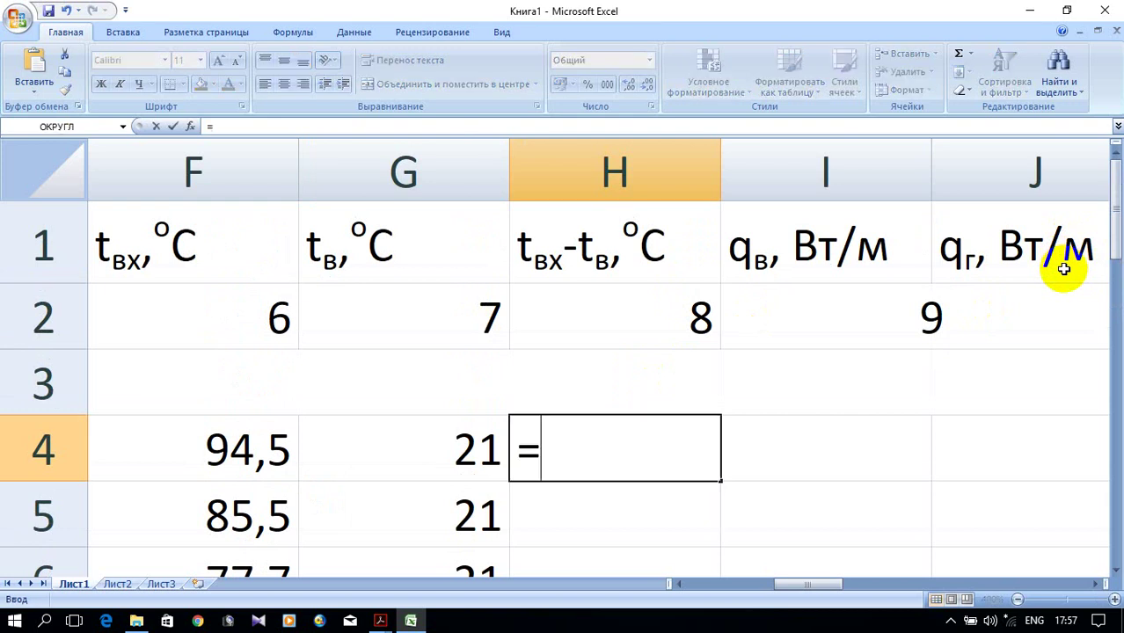
{"action": "left_click", "coordinate": [242, 448]}
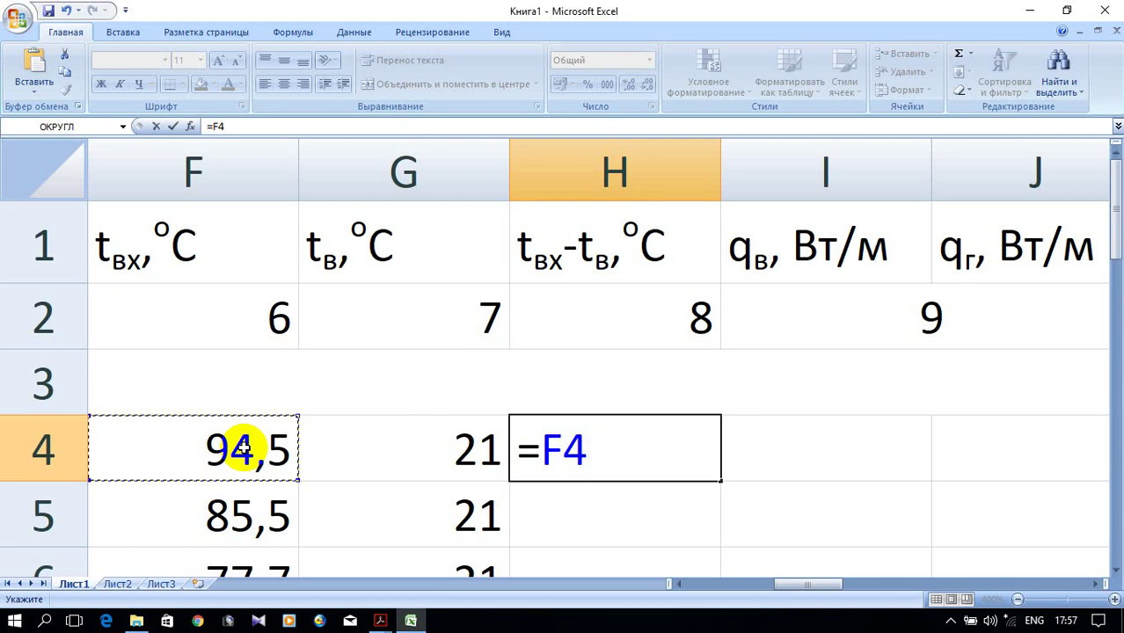
{"action": "type", "text": "-"}
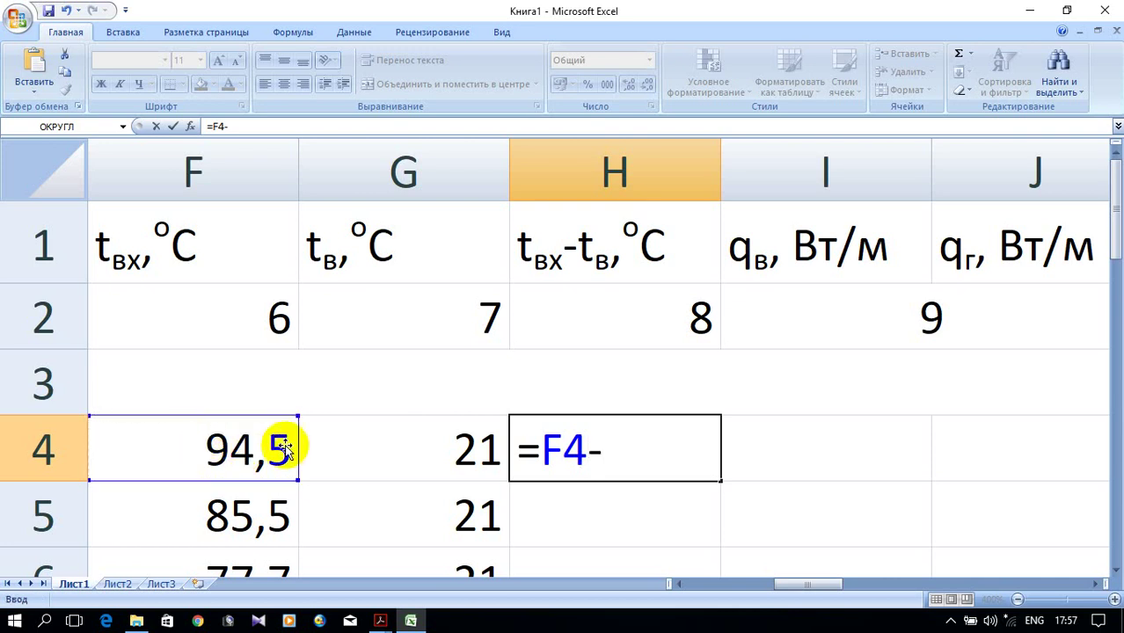
{"action": "left_click", "coordinate": [459, 444]}
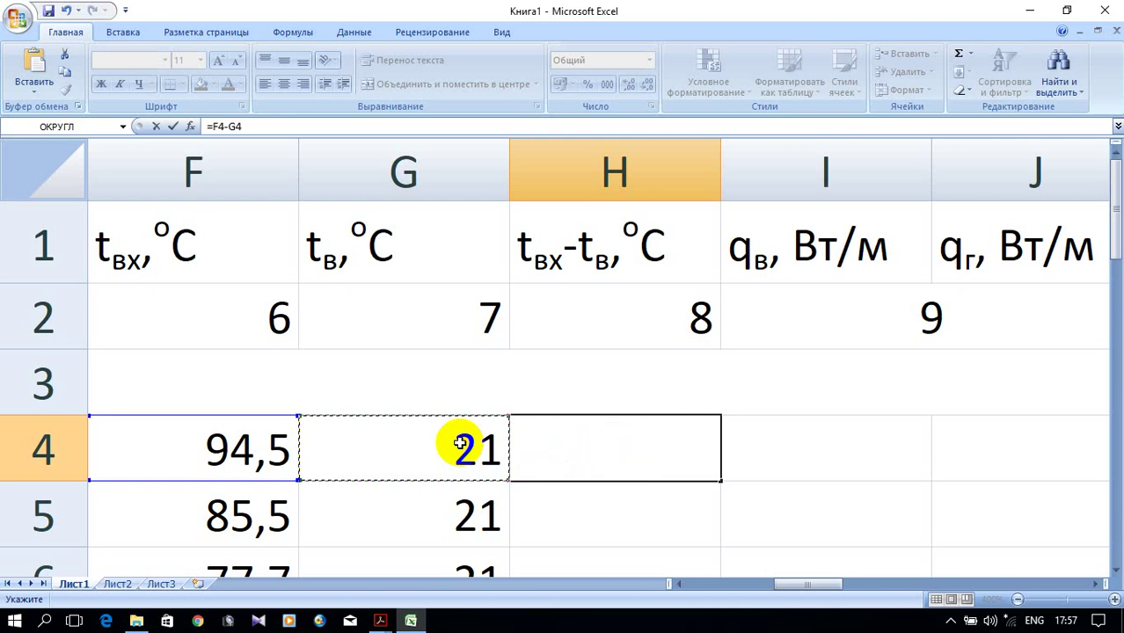
{"action": "key", "text": "Return"}
{"action": "left_click", "coordinate": [673, 453]}
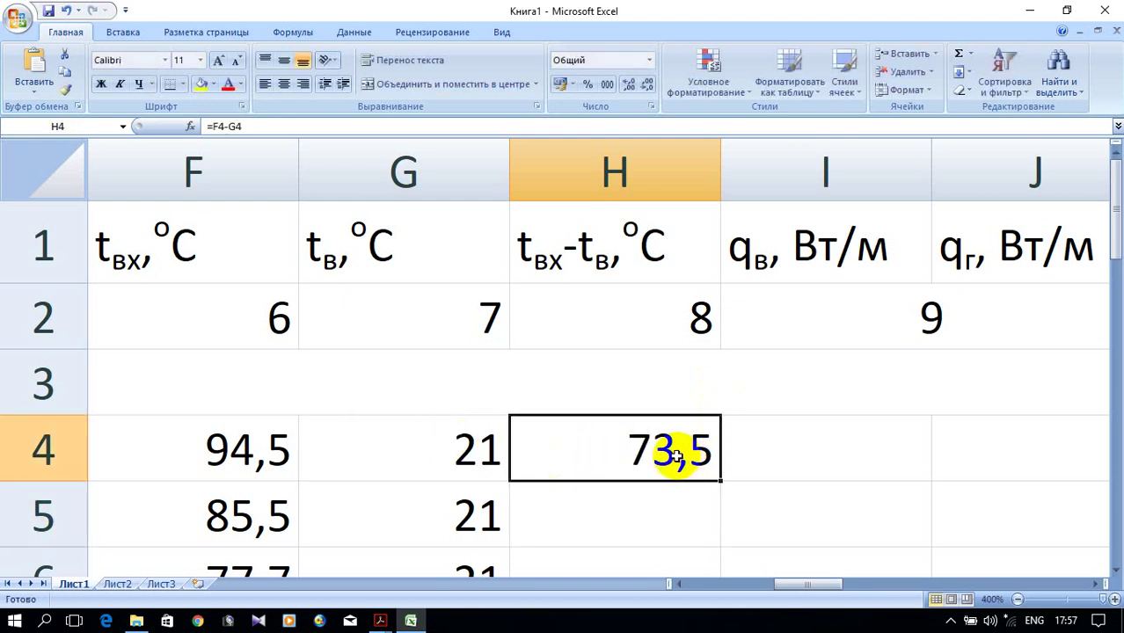
{"action": "left_click_drag", "start_coordinate": [721, 481], "coordinate": [726, 508]}
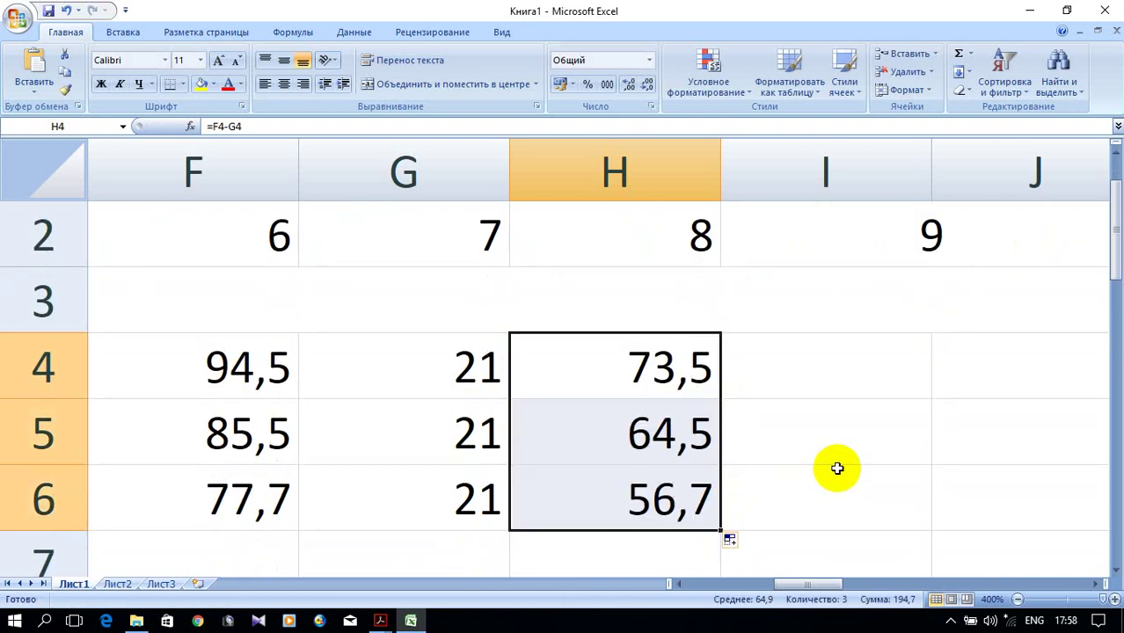
Step: Switch to МУ_Отопление_2016d.pdf in Acrobat Reader and find the q_в and q_г formulas by pipe diameter on page 25
{"action": "scroll", "coordinate": [766, 496], "scroll_direction": "up", "scroll_amount": 1}
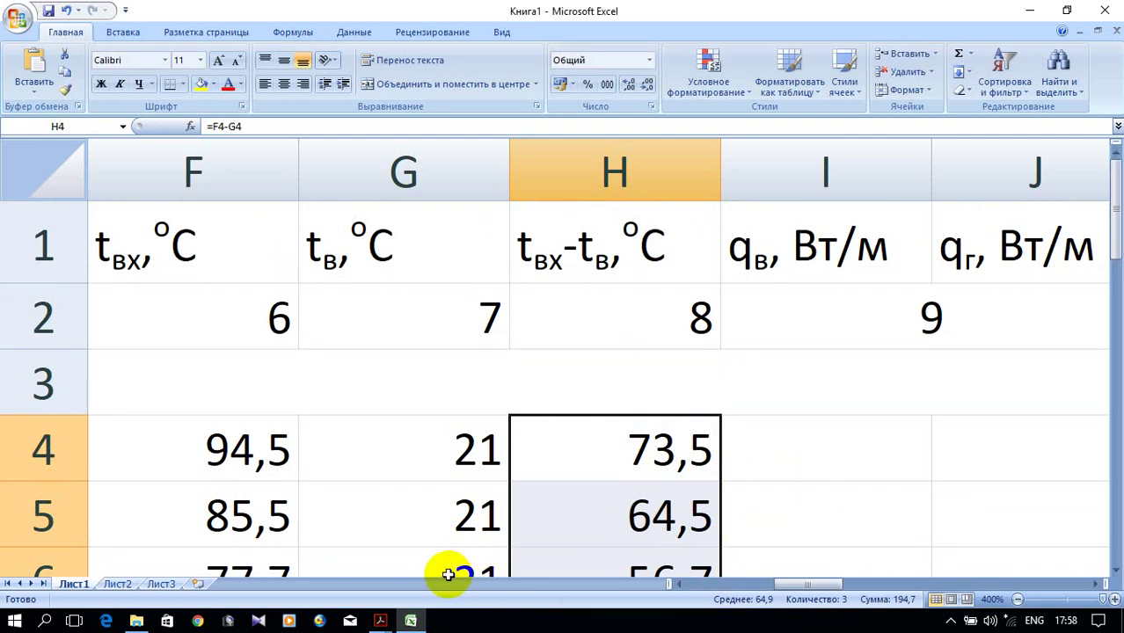
{"action": "left_click", "coordinate": [380, 623]}
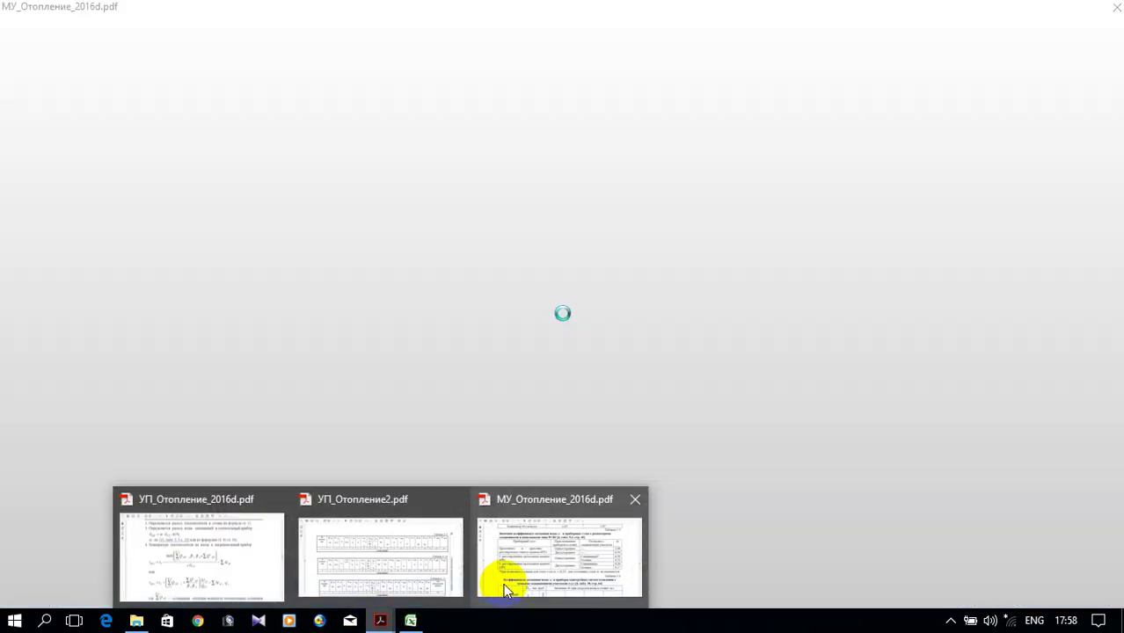
{"action": "left_click", "coordinate": [504, 582]}
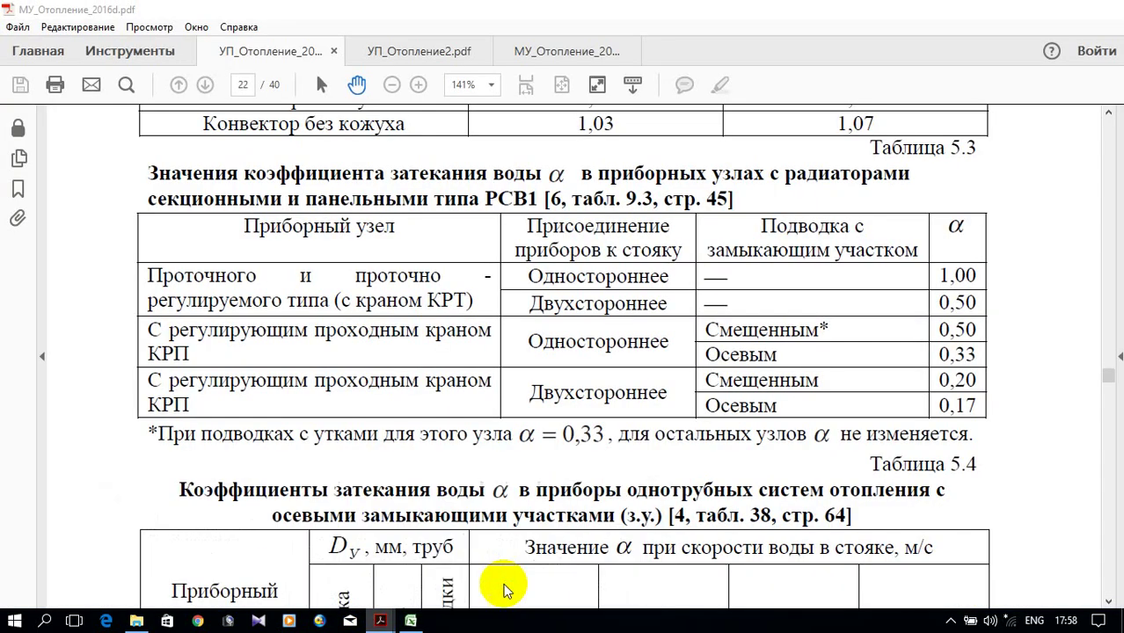
{"action": "scroll", "coordinate": [971, 420], "scroll_direction": "down", "scroll_amount": 10}
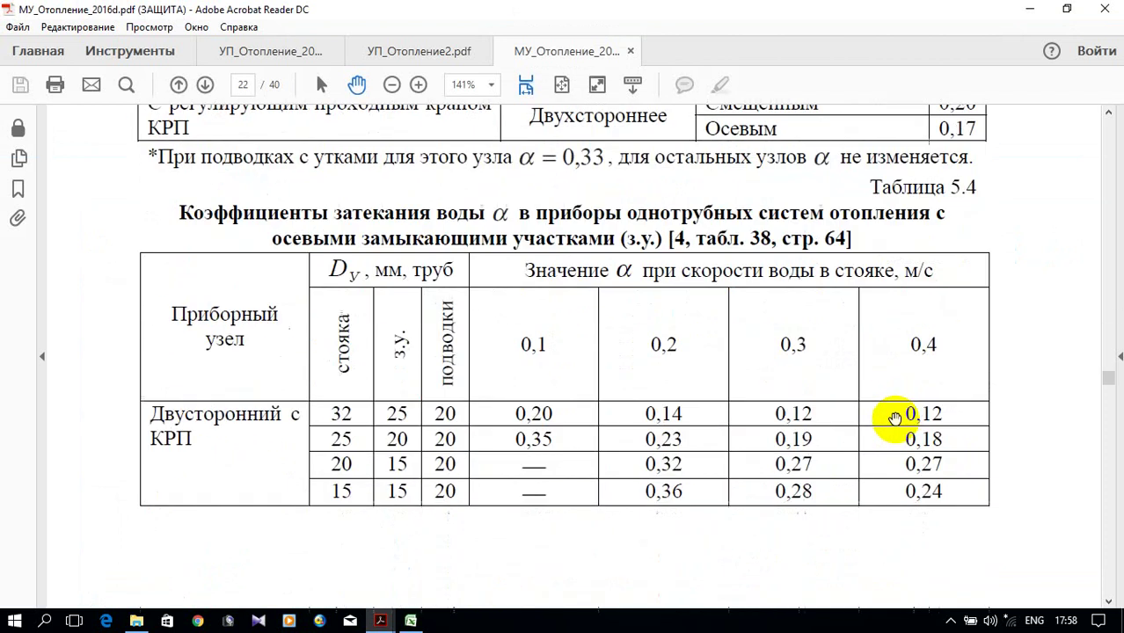
{"action": "scroll", "coordinate": [891, 421], "scroll_direction": "down", "scroll_amount": 15}
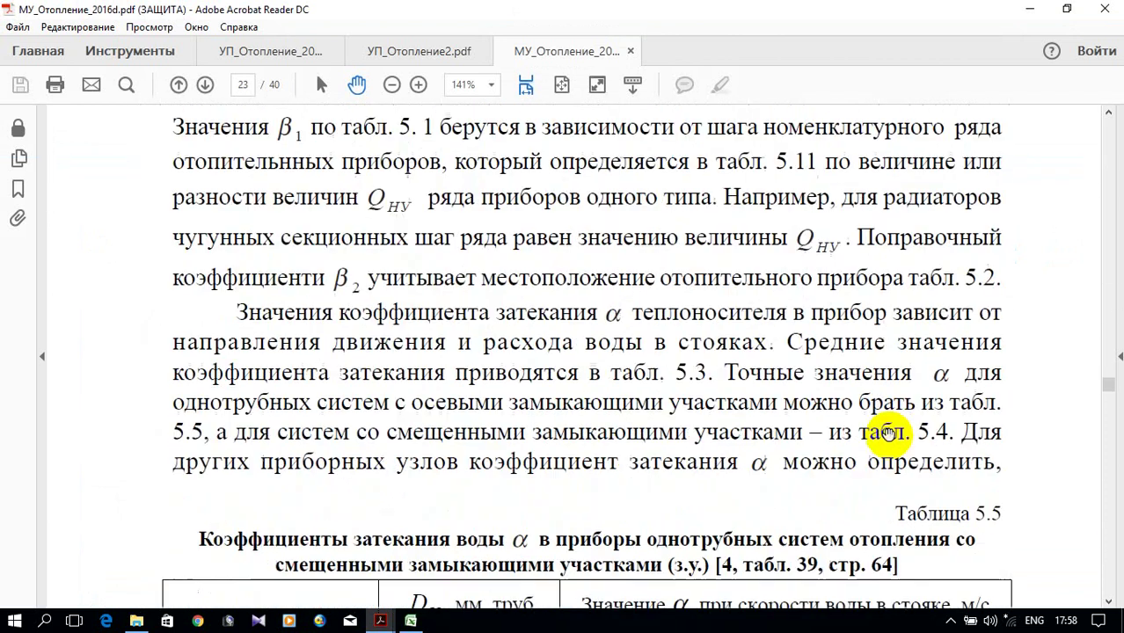
{"action": "scroll", "coordinate": [883, 427], "scroll_direction": "down", "scroll_amount": 15}
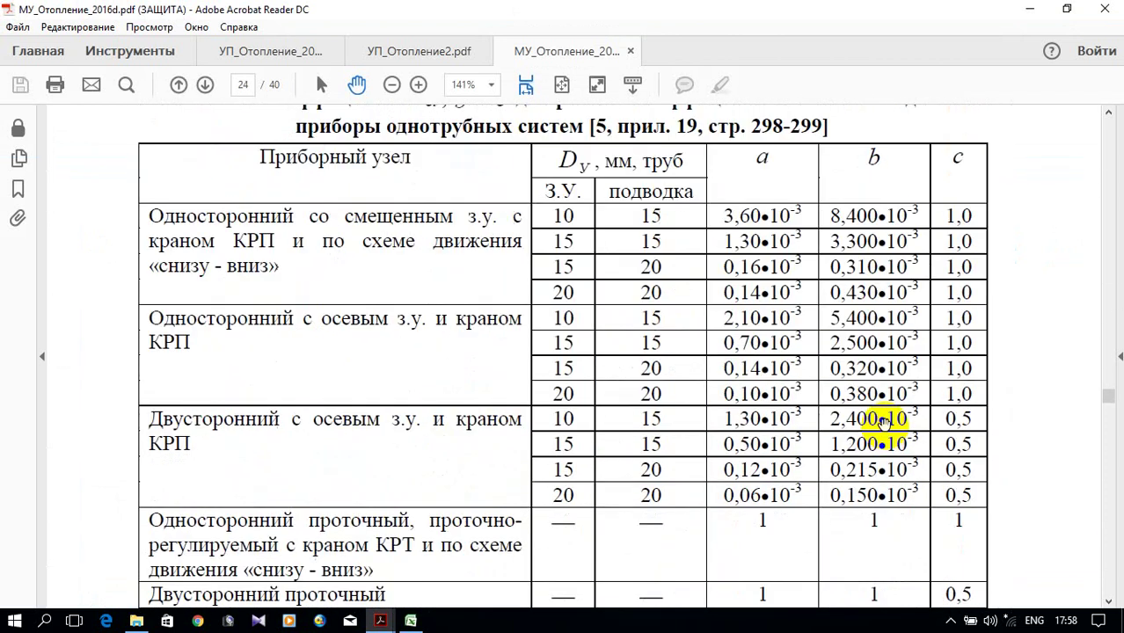
{"action": "scroll", "coordinate": [884, 424], "scroll_direction": "down", "scroll_amount": 15}
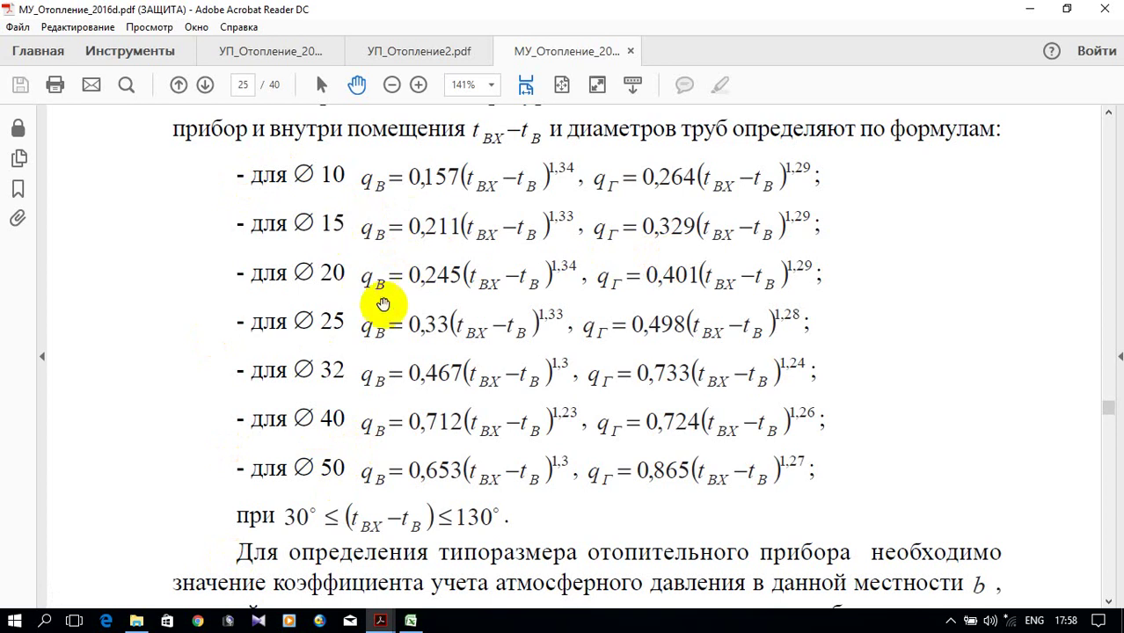
Step: Return to the Excel table and insert the ОКРУГЛ function in I4, moving its arguments window off the q_в column
{"action": "left_click", "coordinate": [428, 621]}
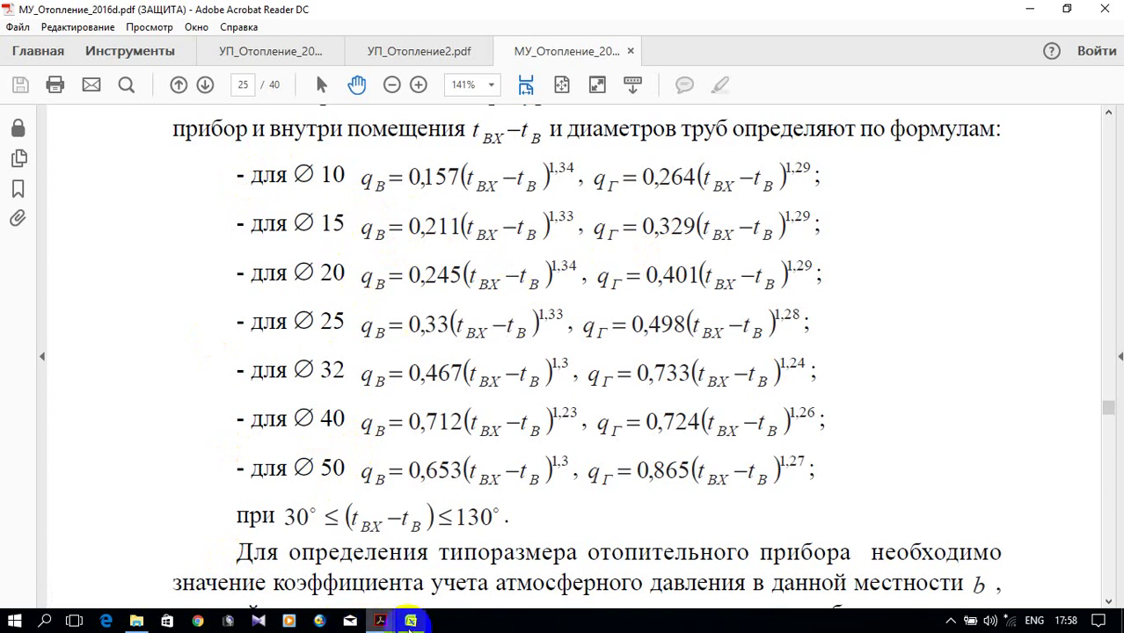
{"action": "left_click", "coordinate": [413, 621]}
{"action": "left_click", "coordinate": [761, 455]}
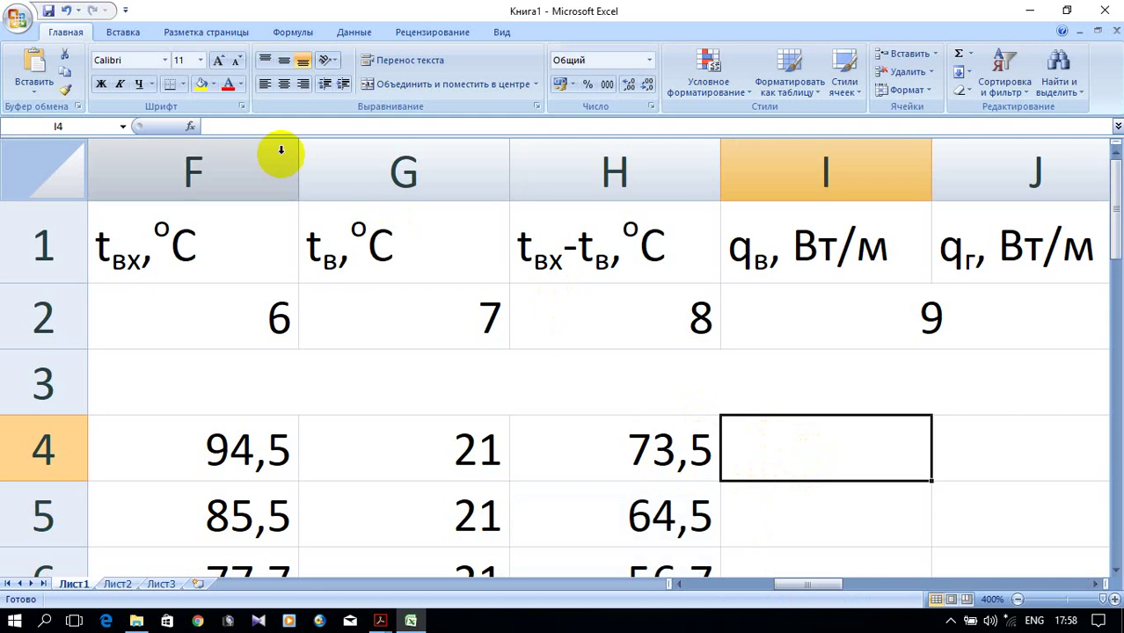
{"action": "left_click", "coordinate": [190, 126]}
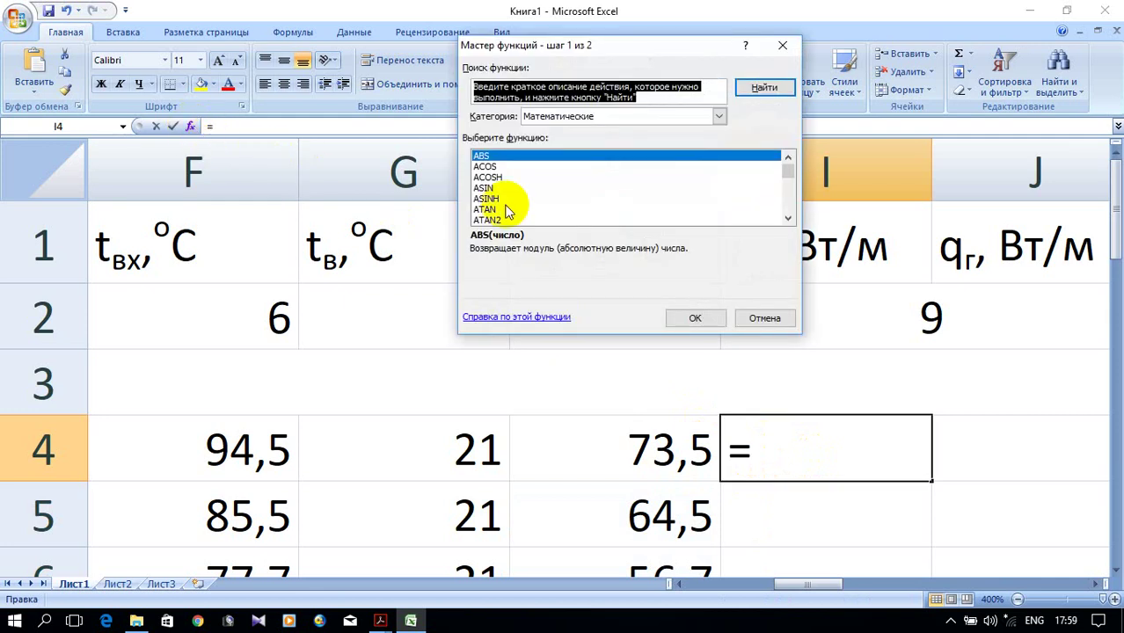
{"action": "left_click_drag", "start_coordinate": [786, 170], "coordinate": [785, 193]}
{"action": "left_click", "coordinate": [506, 177]}
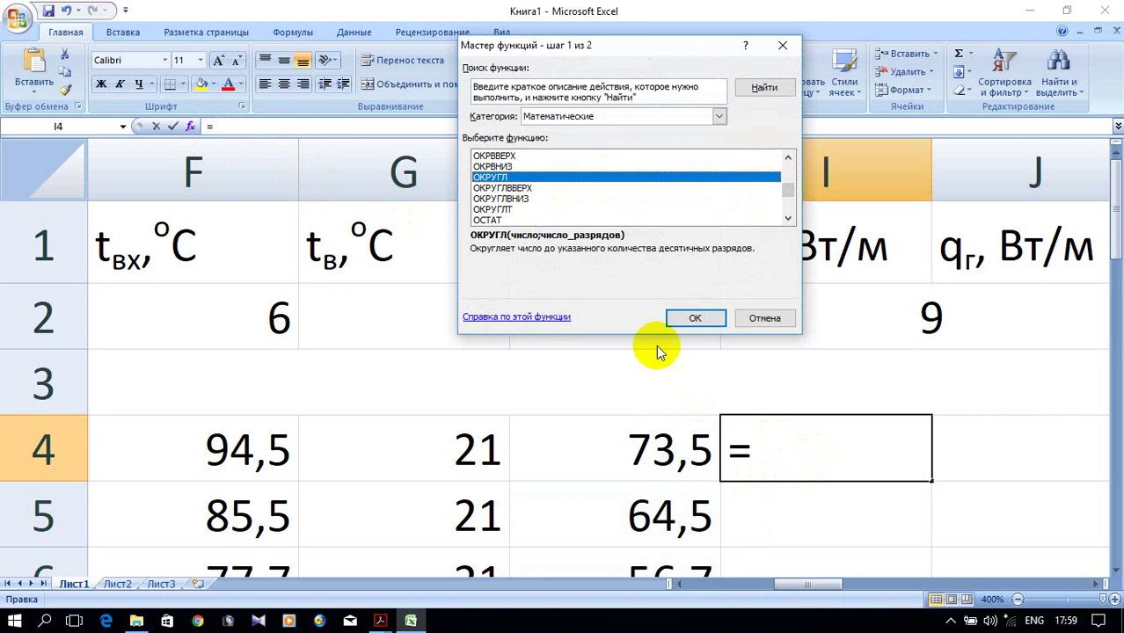
{"action": "left_click", "coordinate": [685, 322]}
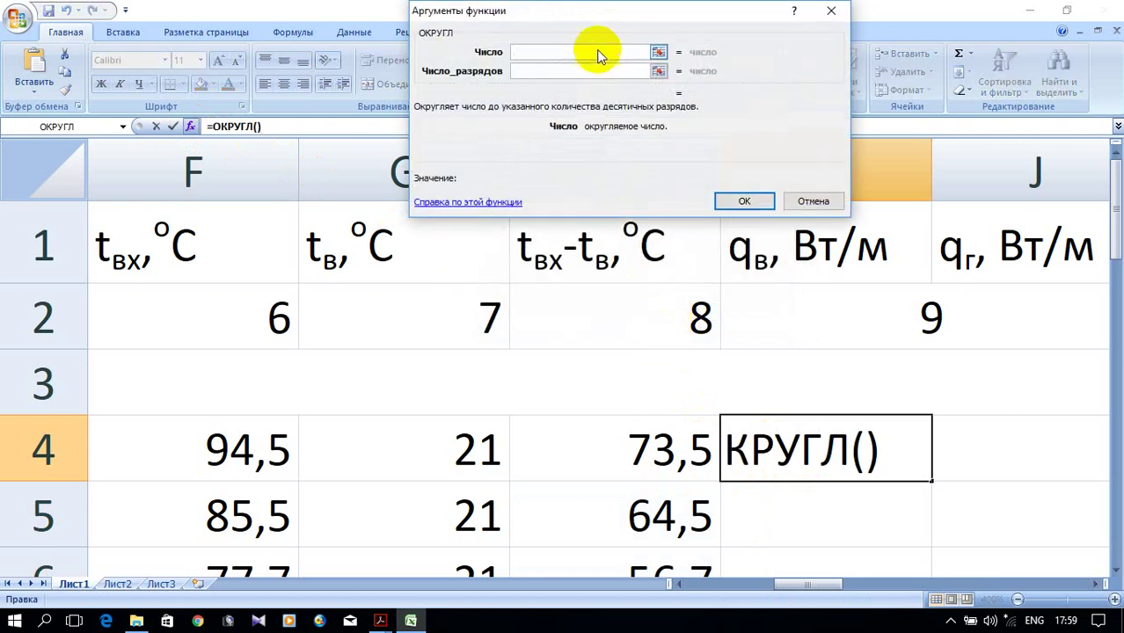
{"action": "left_click_drag", "start_coordinate": [595, 18], "coordinate": [383, 99]}
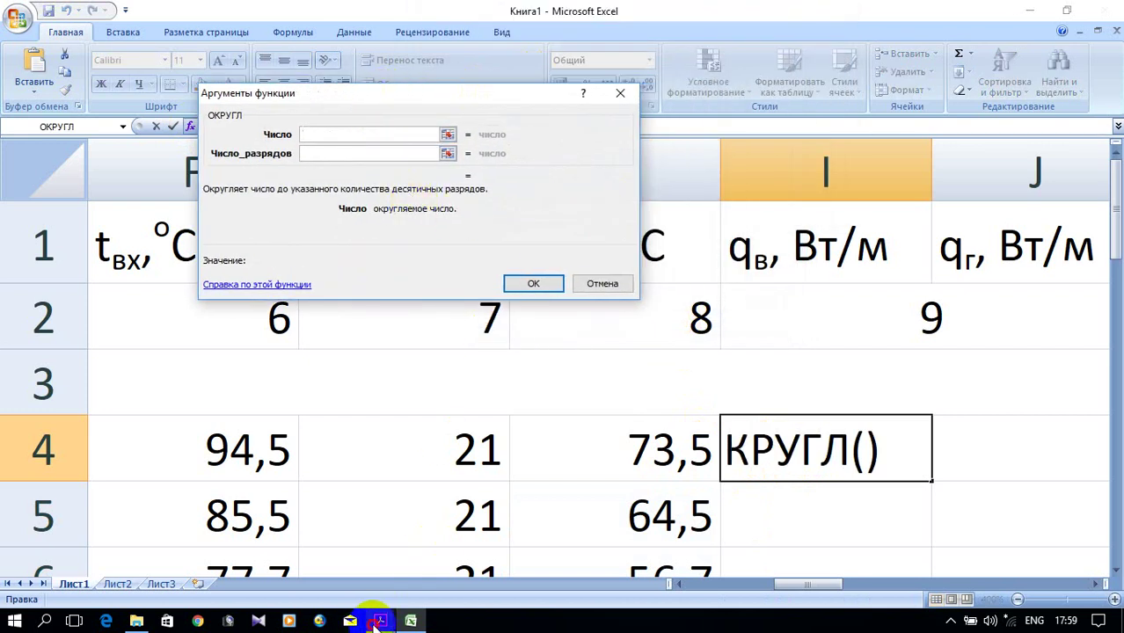
Step: Check the q_в formula for Ø 15 in МУ_Отопление_2016d.pdf in Acrobat Reader and return to Excel
{"action": "mouse_move", "coordinate": [376, 619]}
{"action": "left_click", "coordinate": [377, 577]}
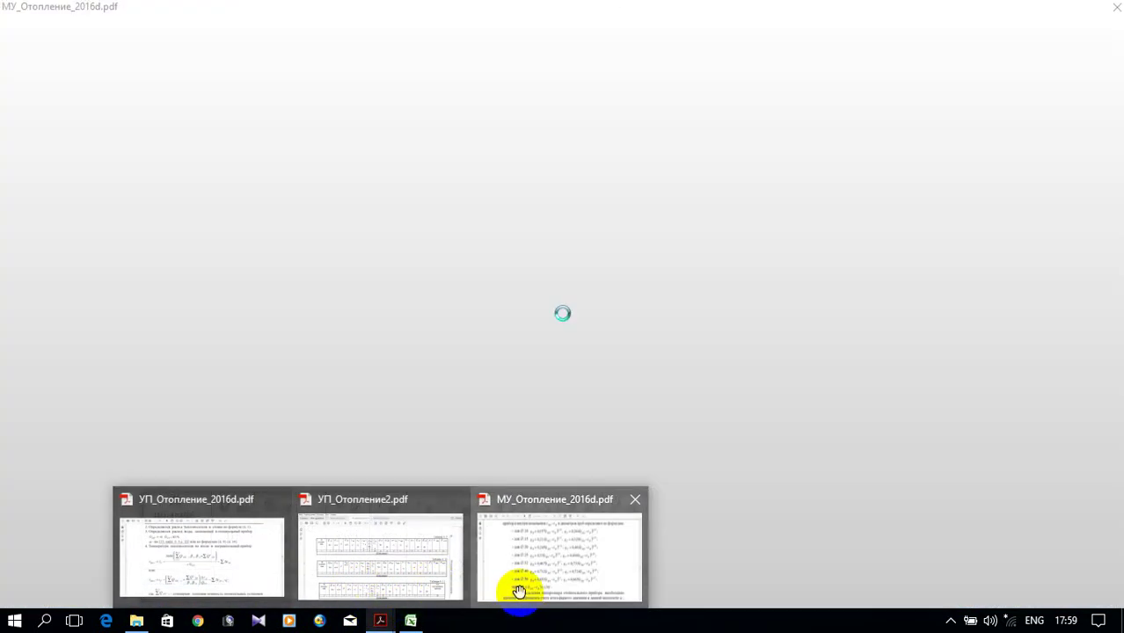
{"action": "left_click", "coordinate": [514, 577]}
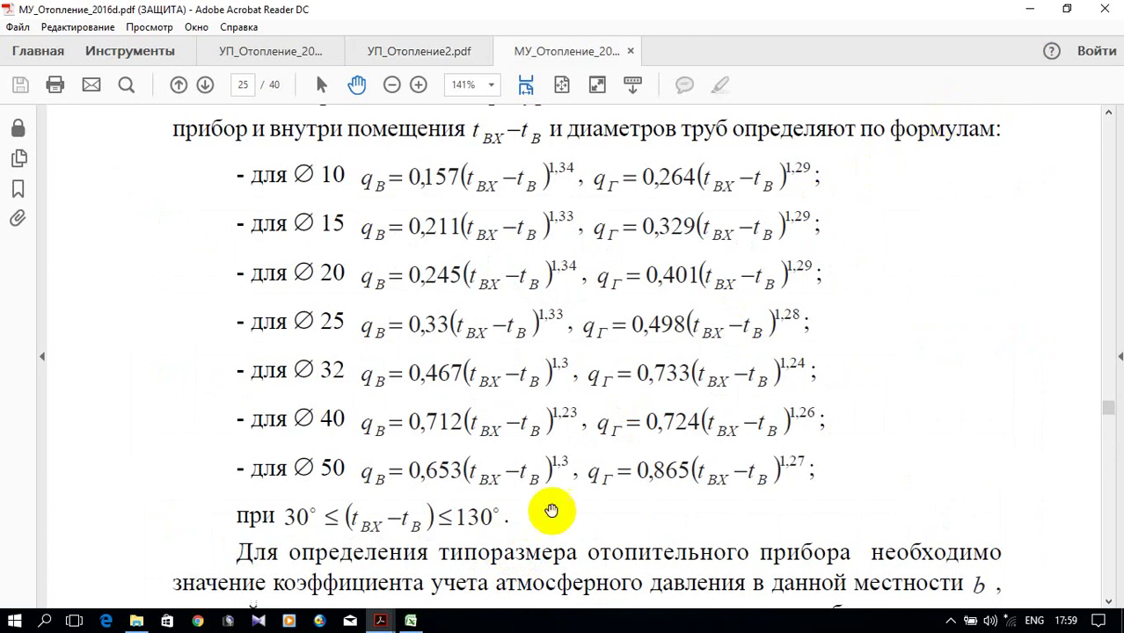
{"action": "left_click", "coordinate": [410, 620]}
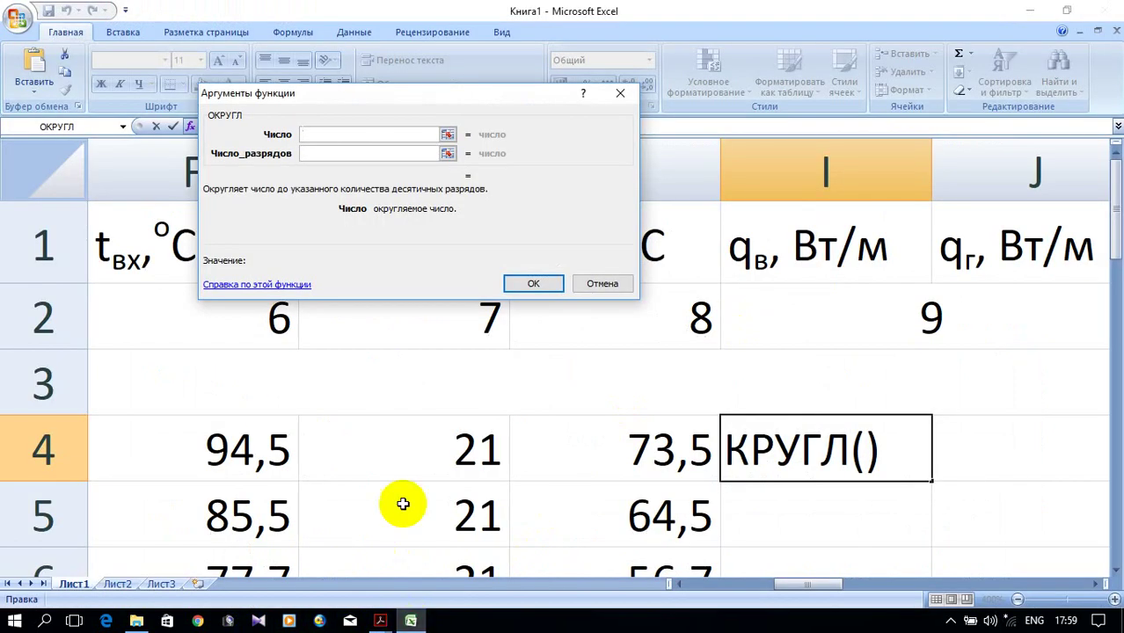
Step: Begin the ОКРУГЛ number argument in I4 with 0,211*H4^, taking the temperature difference from H4
{"action": "type", "text": "0,"}
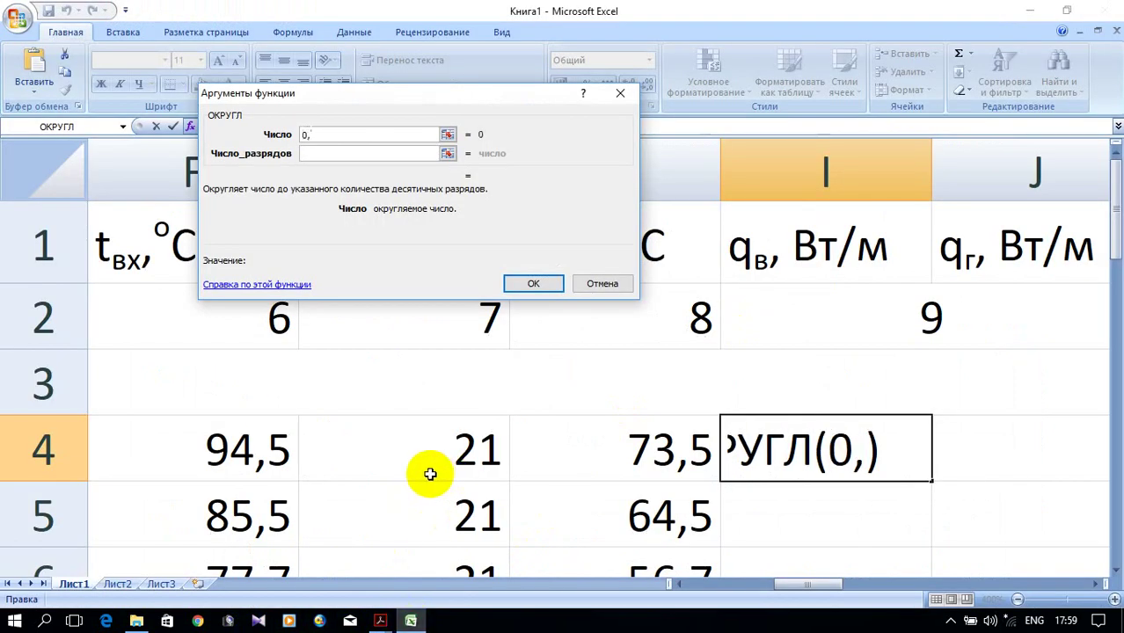
{"action": "type", "text": "211"}
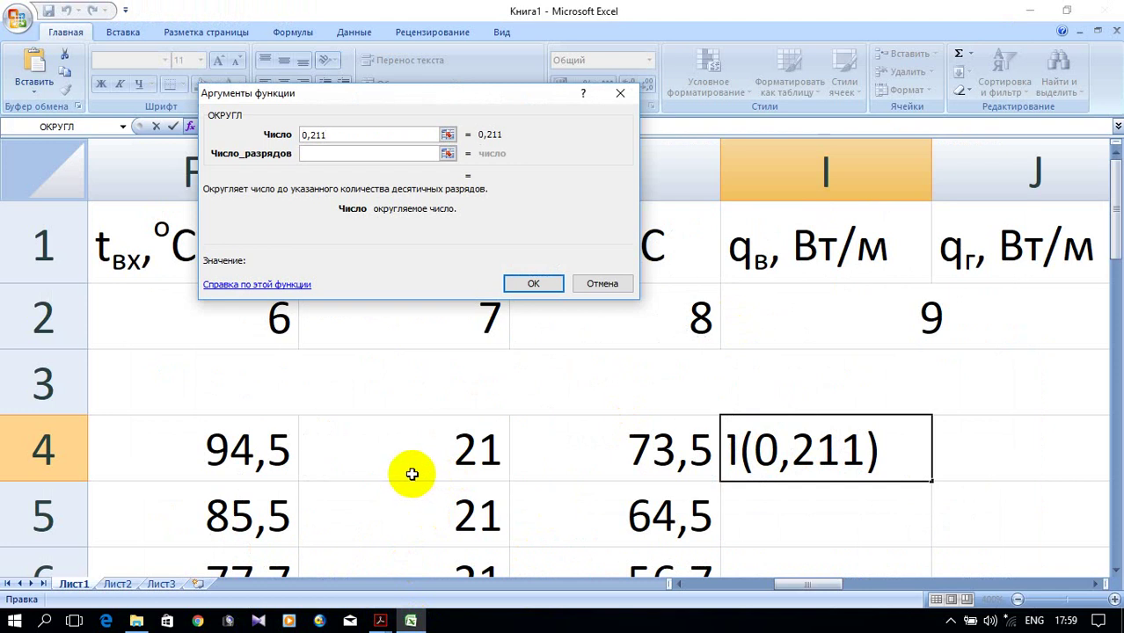
{"action": "type", "text": "*"}
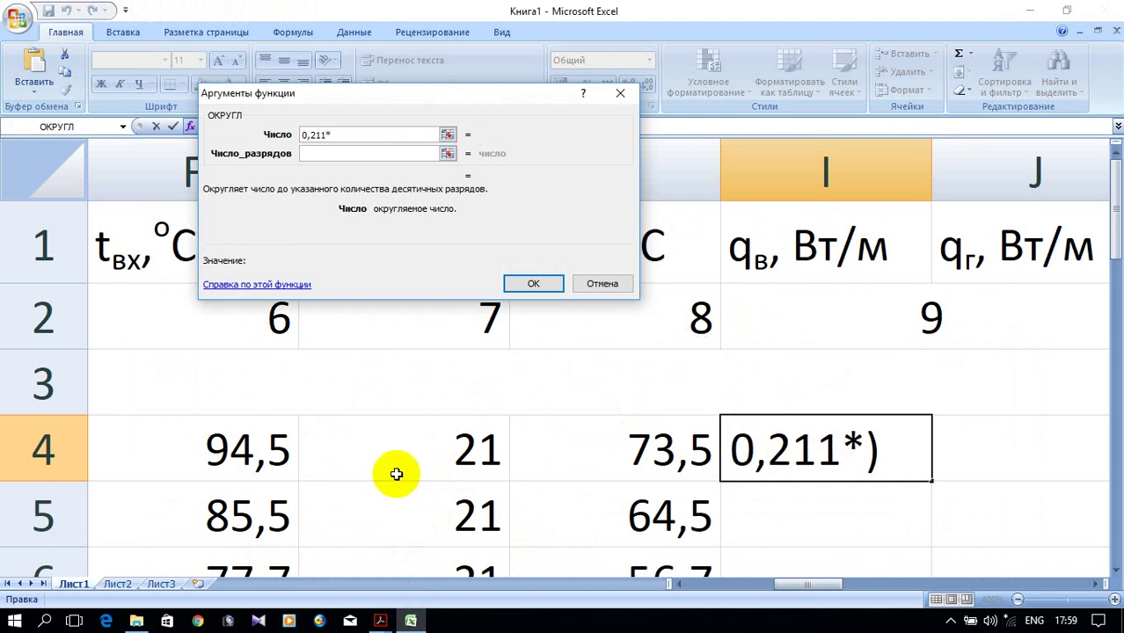
{"action": "left_click", "coordinate": [644, 443]}
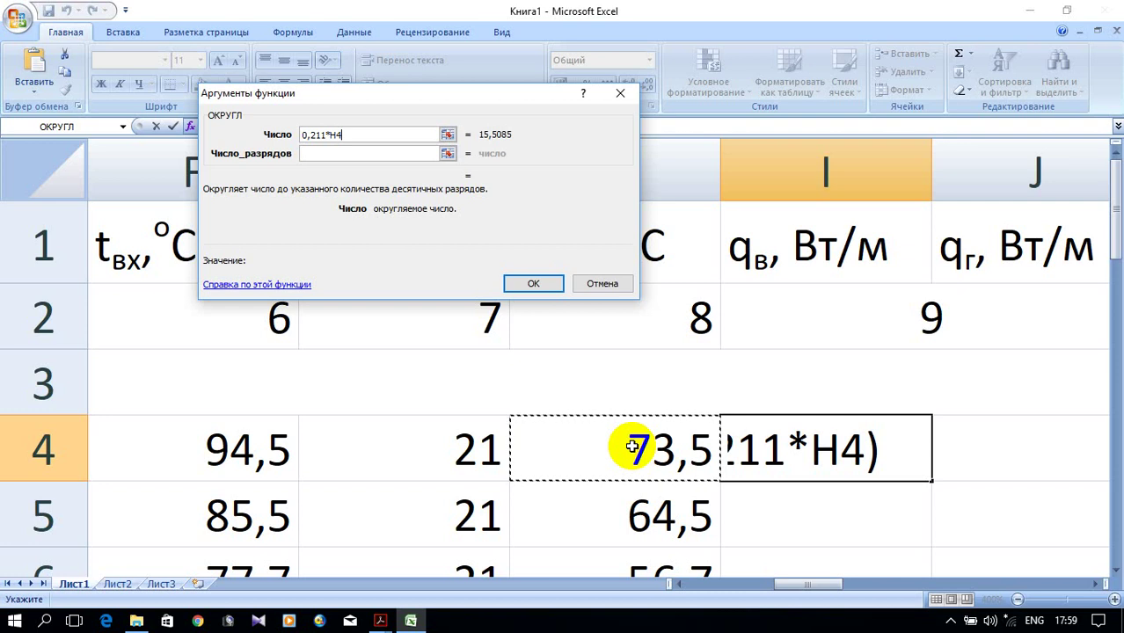
{"action": "type", "text": "^"}
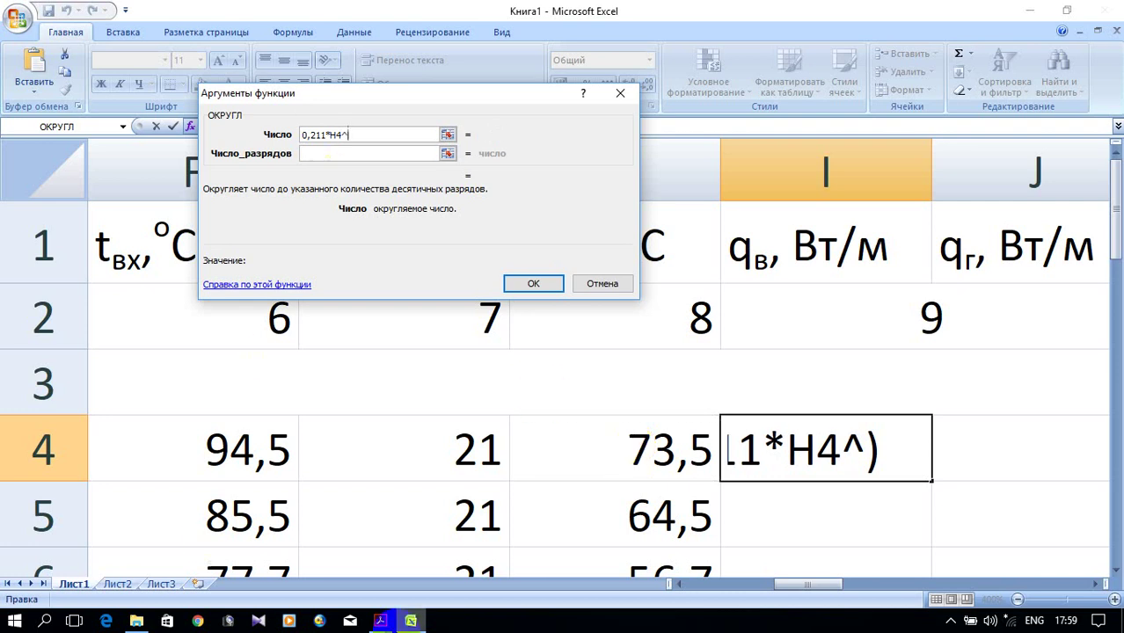
Step: Check the exponent of the q_в formula for Ø 15 in МУ_Отопление_2016d.pdf in Acrobat Reader and return to Excel
{"action": "left_click", "coordinate": [392, 620]}
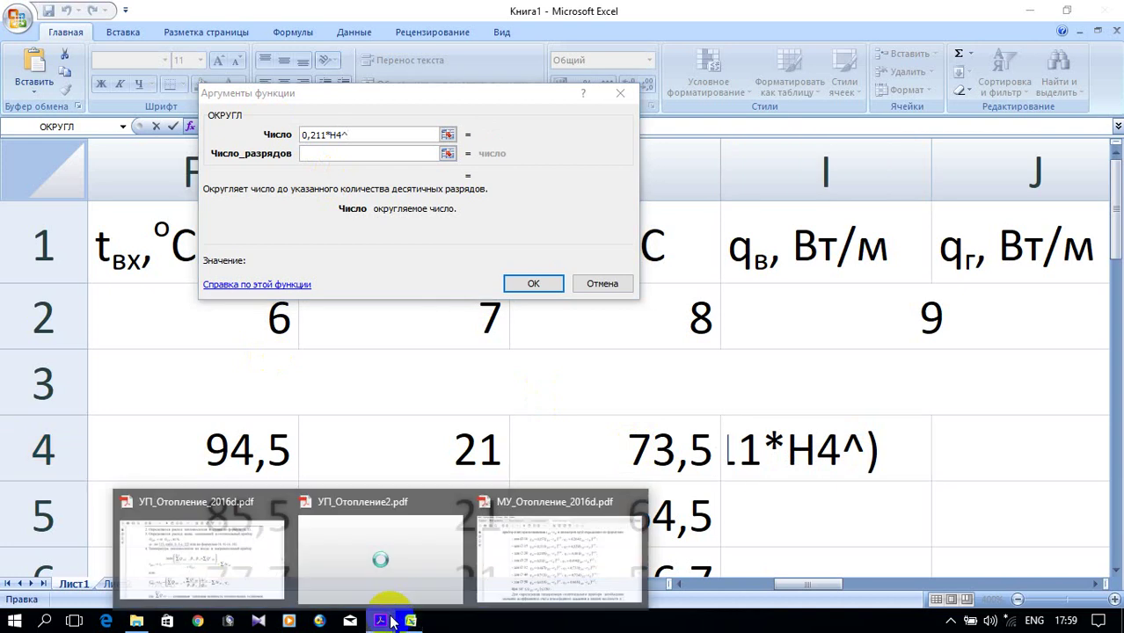
{"action": "left_click", "coordinate": [542, 582]}
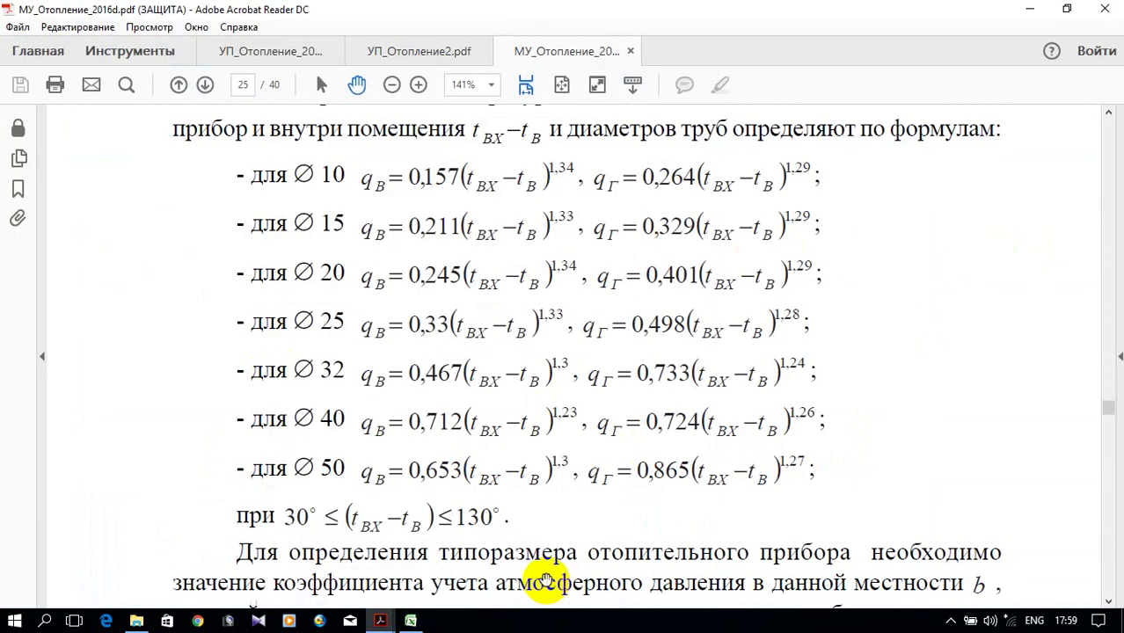
{"action": "left_click", "coordinate": [1030, 15]}
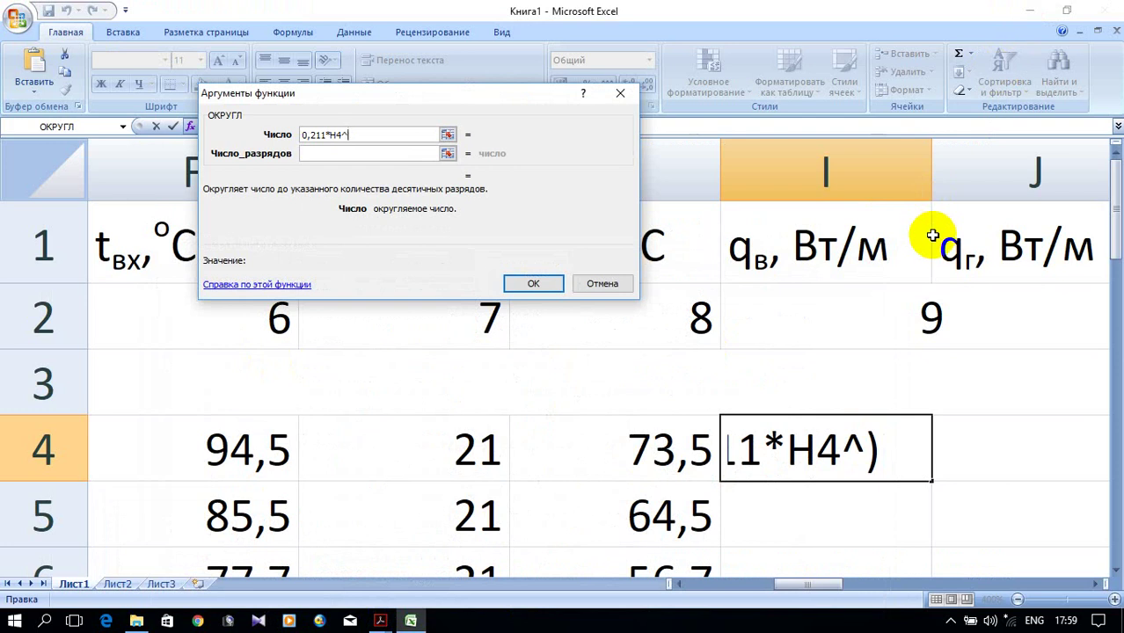
Step: Complete the I4 formula with exponent 1,33 and rounding to 0 digits, and fill it down to I6
{"action": "type", "text": "1,33"}
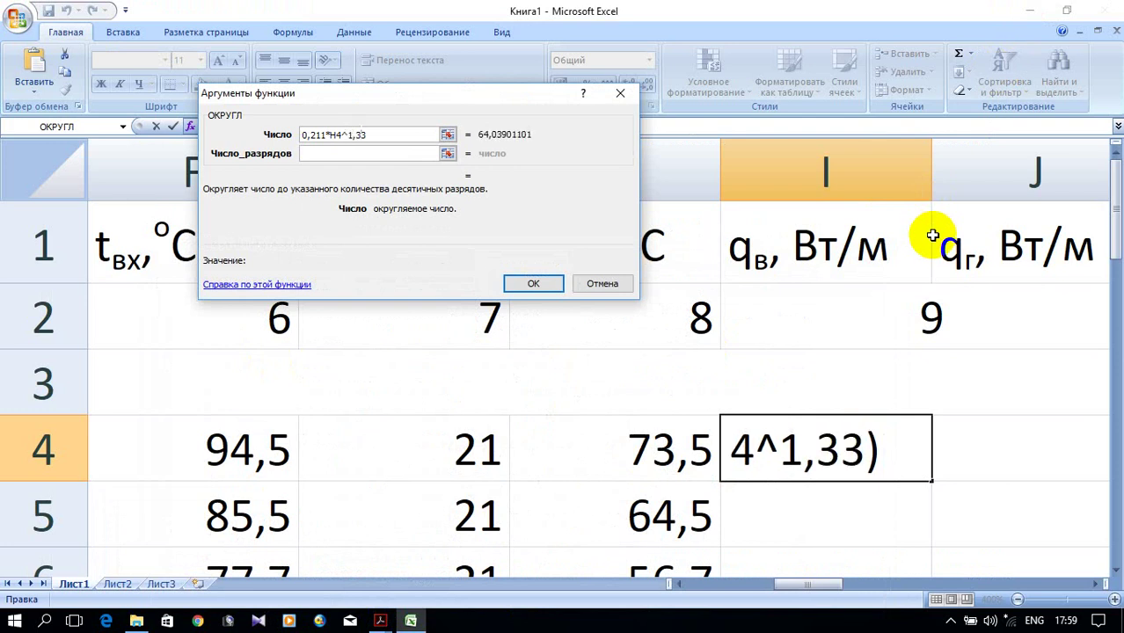
{"action": "left_click", "coordinate": [415, 151]}
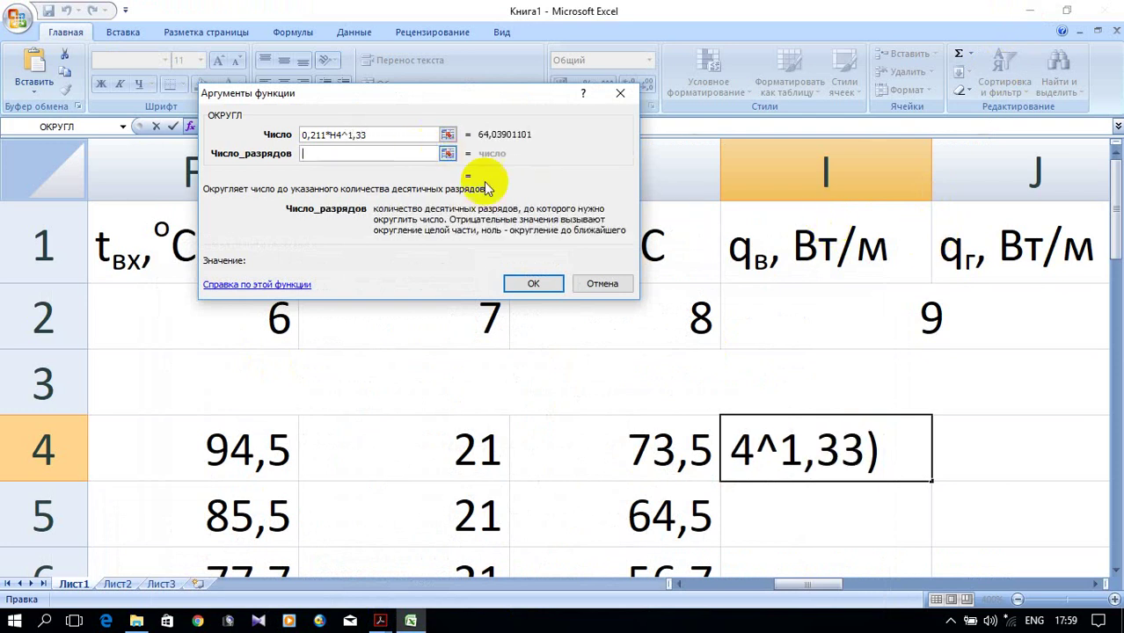
{"action": "type", "text": "0"}
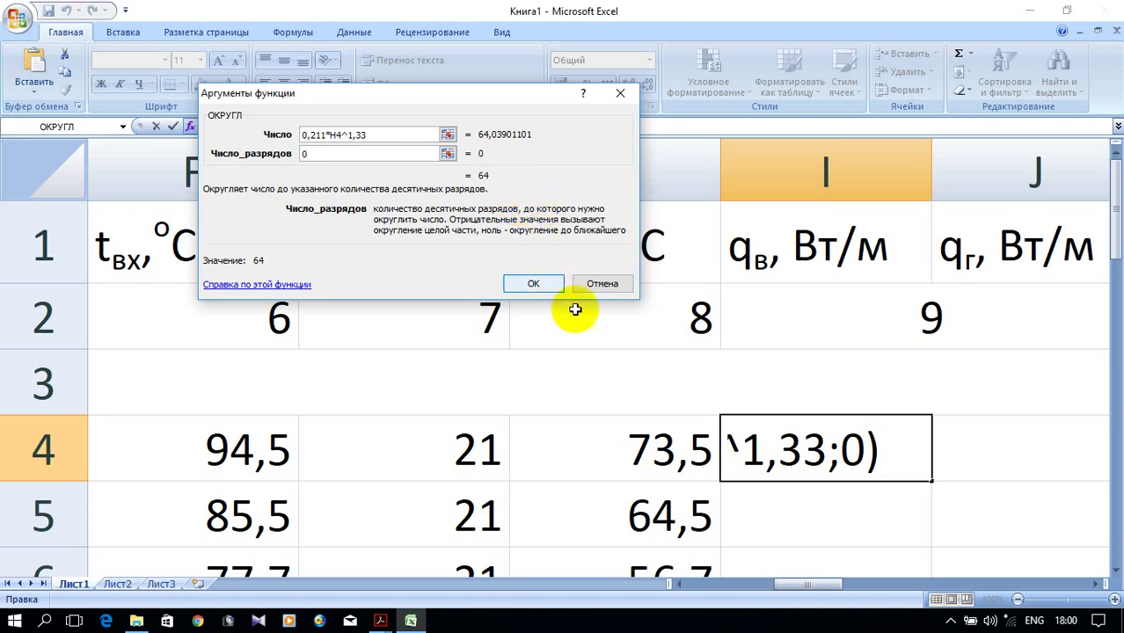
{"action": "left_click", "coordinate": [538, 284]}
{"action": "scroll", "coordinate": [963, 424], "scroll_direction": "down", "scroll_amount": 2}
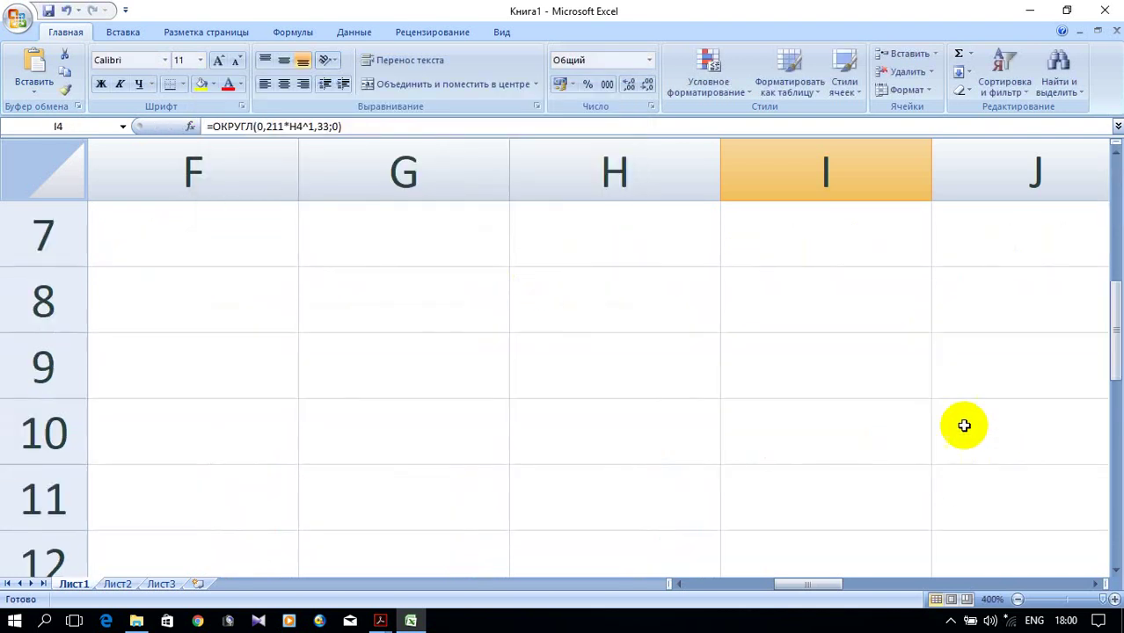
{"action": "scroll", "coordinate": [956, 419], "scroll_direction": "up", "scroll_amount": 2}
{"action": "mouse_move", "coordinate": [929, 481]}
{"action": "left_mouse_down"}
{"action": "mouse_move", "coordinate": [928, 577]}
{"action": "mouse_move", "coordinate": [929, 476]}
{"action": "left_mouse_up"}
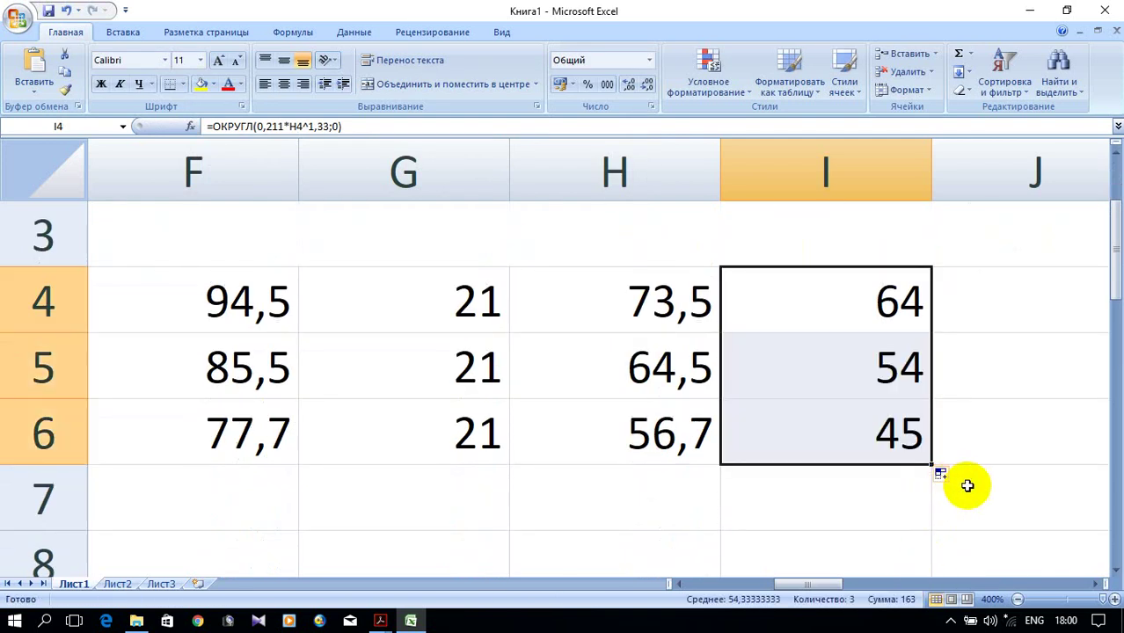
Step: Copy the q_в formula from I4 into J4 and move its cell reference back to H4
{"action": "left_click", "coordinate": [1014, 308]}
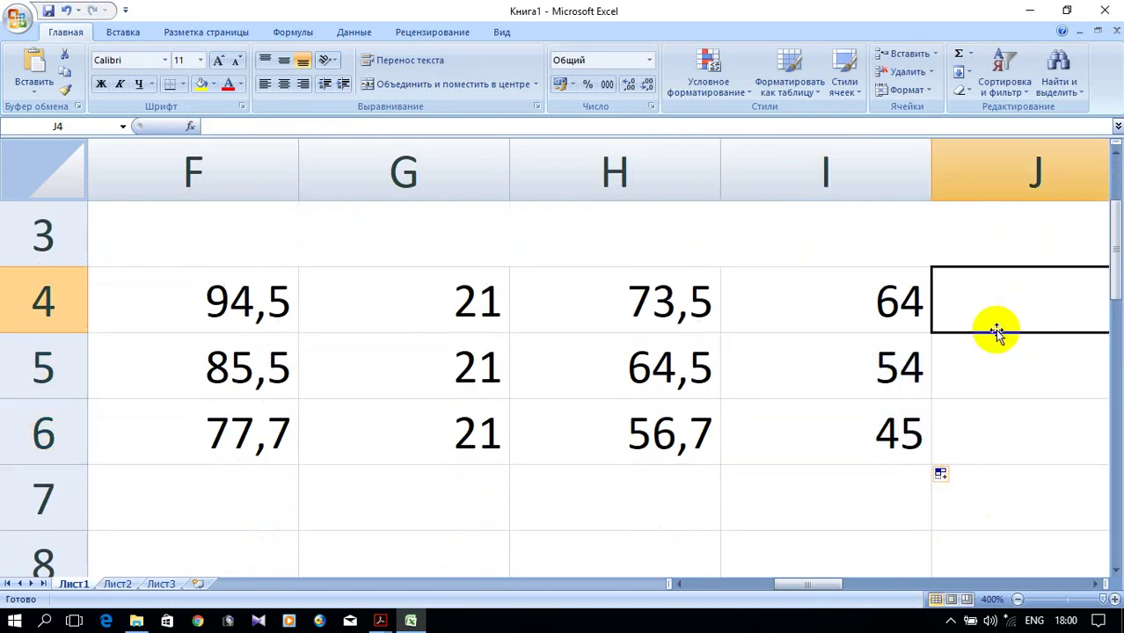
{"action": "left_click", "coordinate": [825, 315]}
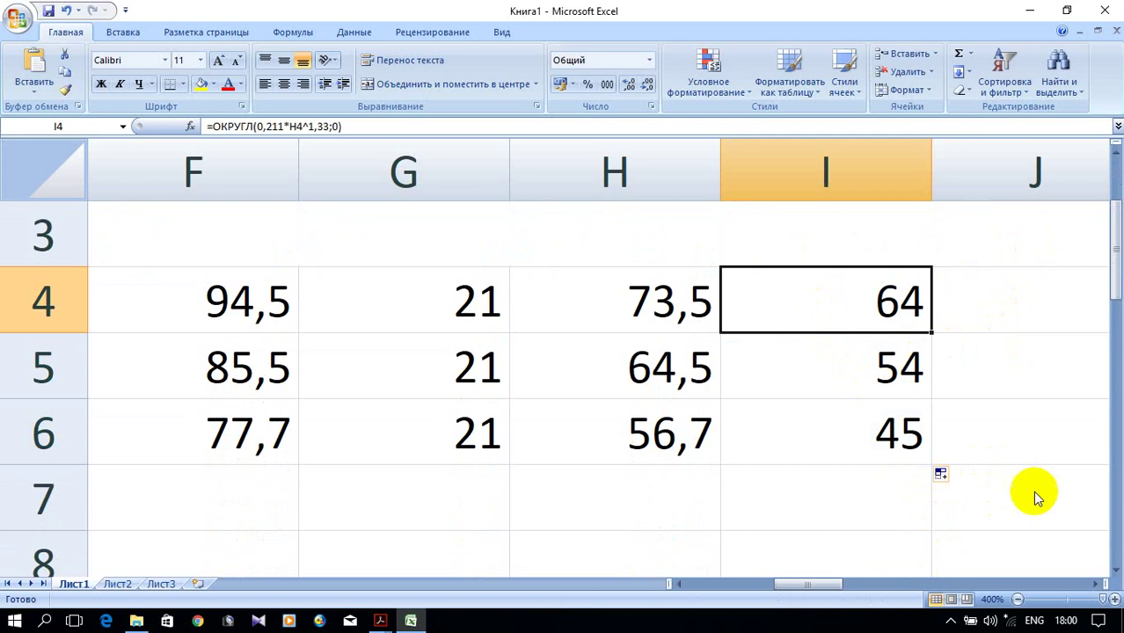
{"action": "left_click", "coordinate": [1090, 584]}
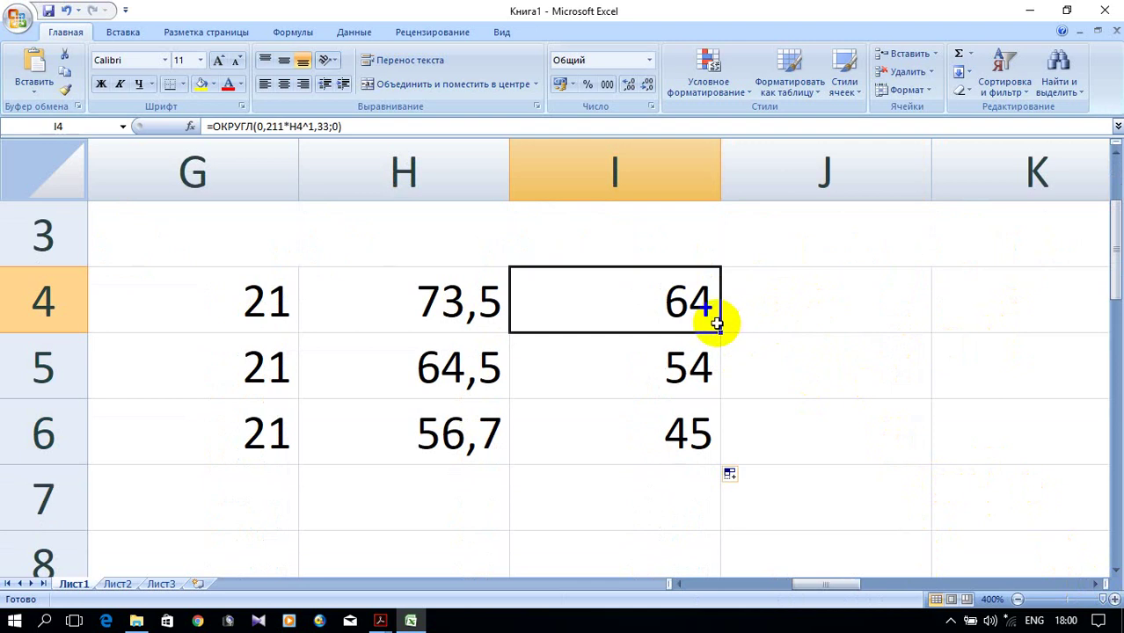
{"action": "left_click_drag", "start_coordinate": [720, 332], "coordinate": [815, 336]}
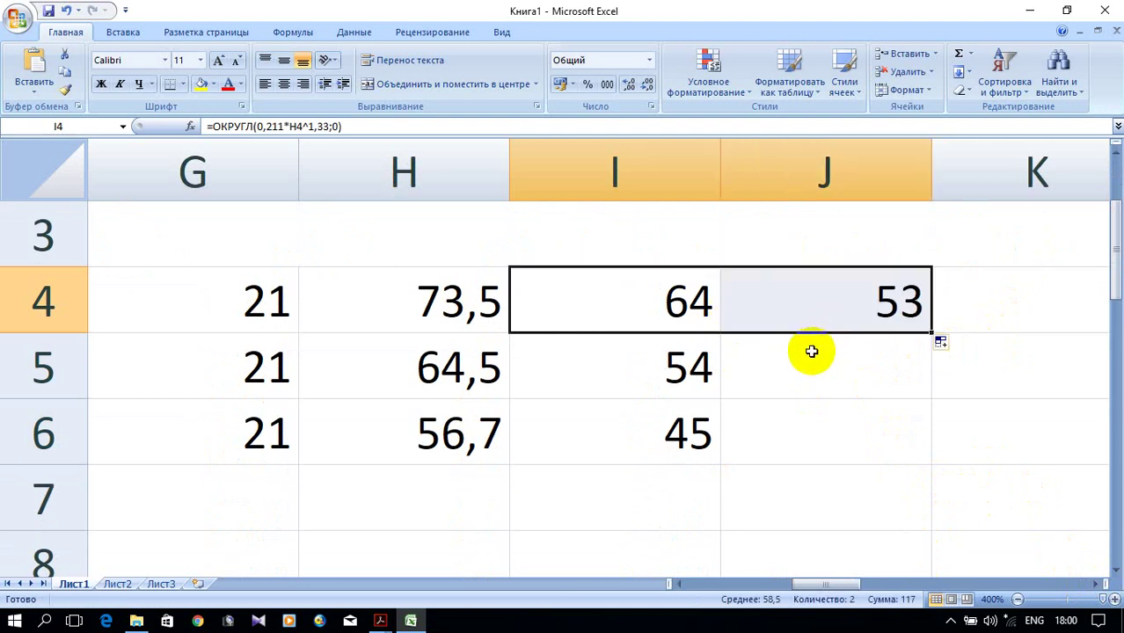
{"action": "double_click", "coordinate": [792, 293]}
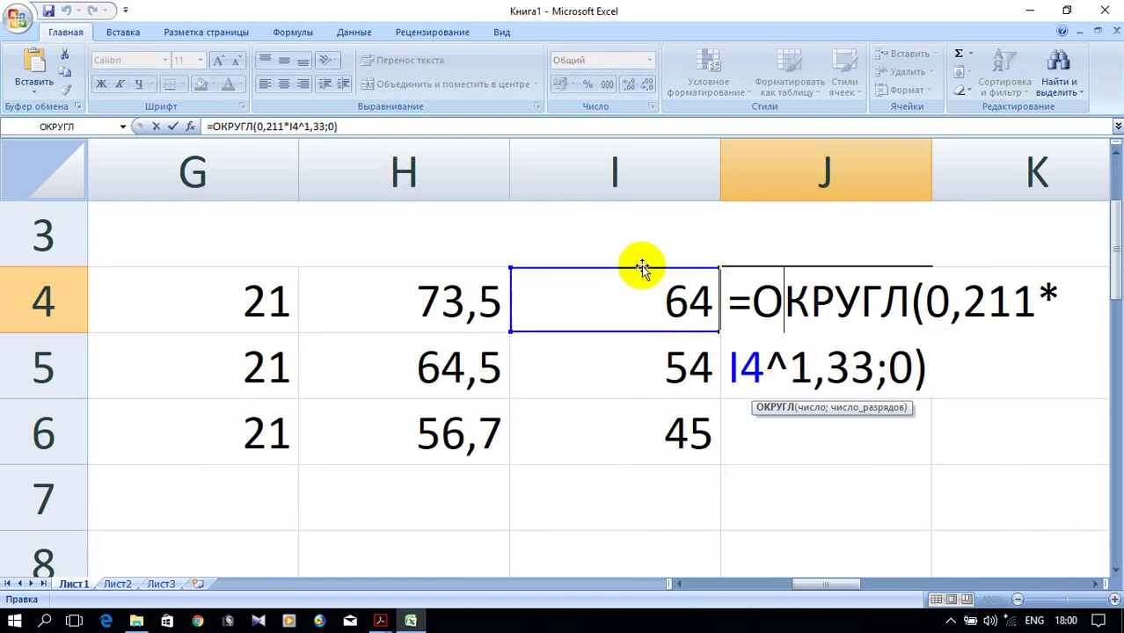
{"action": "left_click_drag", "start_coordinate": [642, 270], "coordinate": [474, 294]}
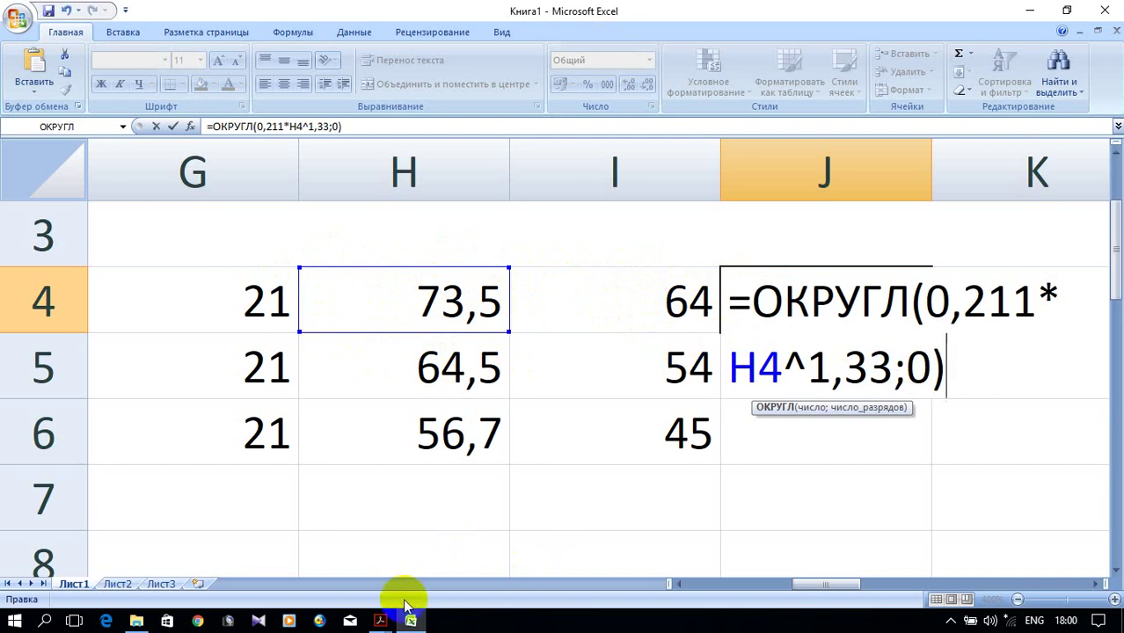
Step: Look up the q_г formula for Ø 15 in МУ_Отопление_2016d.pdf in Acrobat Reader and return to Excel
{"action": "mouse_move", "coordinate": [384, 624]}
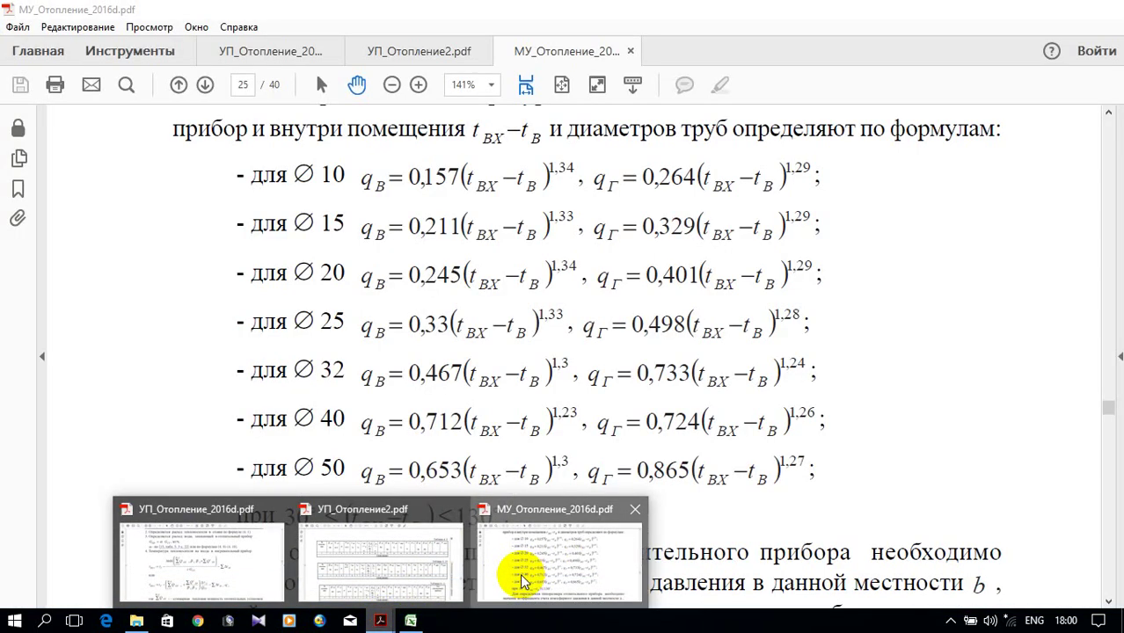
{"action": "left_click", "coordinate": [520, 573]}
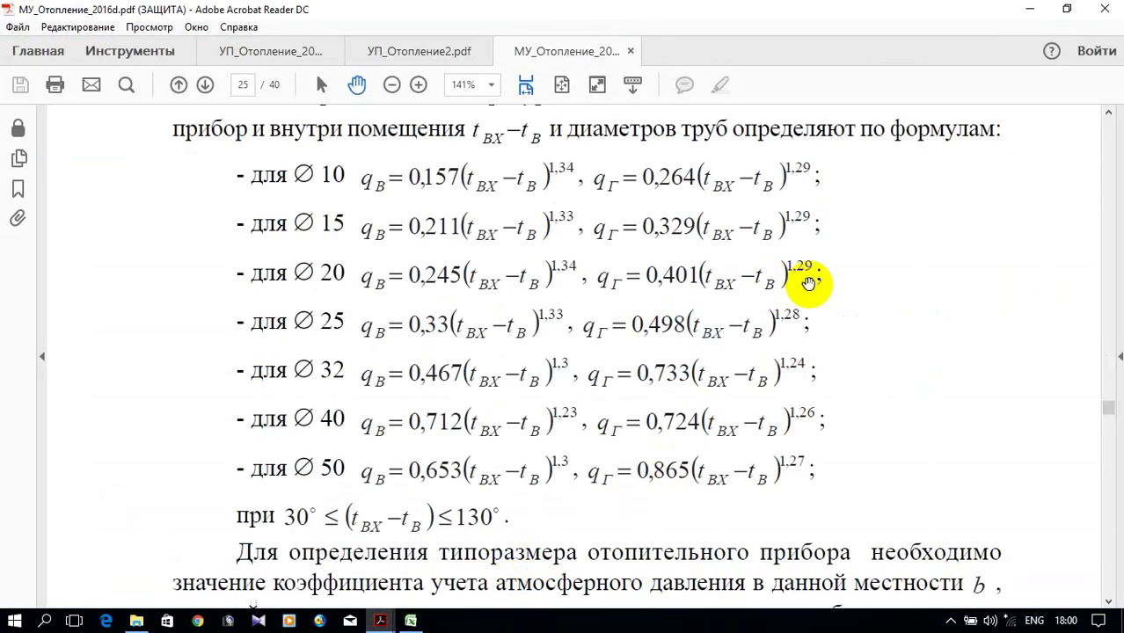
{"action": "left_click", "coordinate": [1029, 10]}
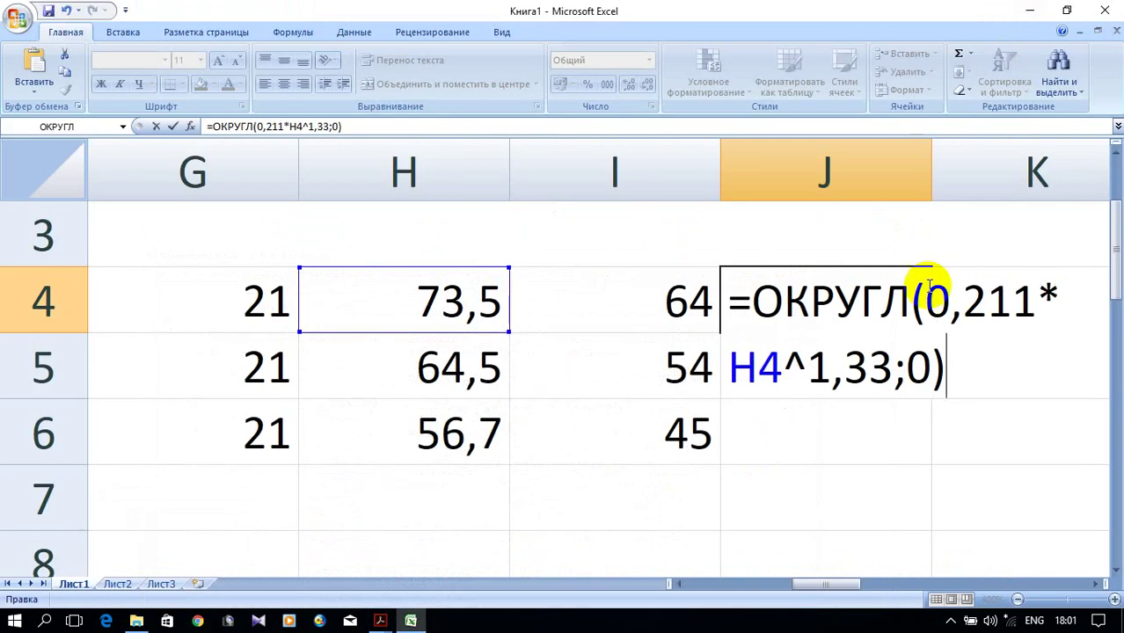
Step: Change the coefficient in the J4 formula to 0,329
{"action": "left_click", "coordinate": [1037, 303]}
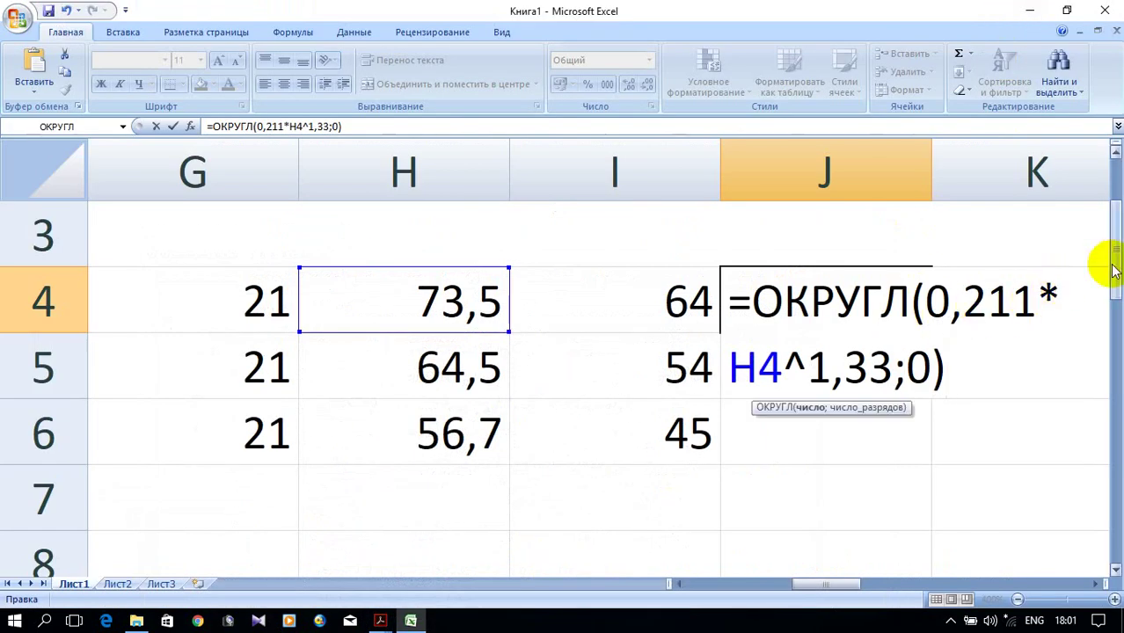
{"action": "key", "text": "BackSpace"}
{"action": "key", "text": "BackSpace"}
{"action": "key", "text": "BackSpace"}
{"action": "type", "text": "329"}
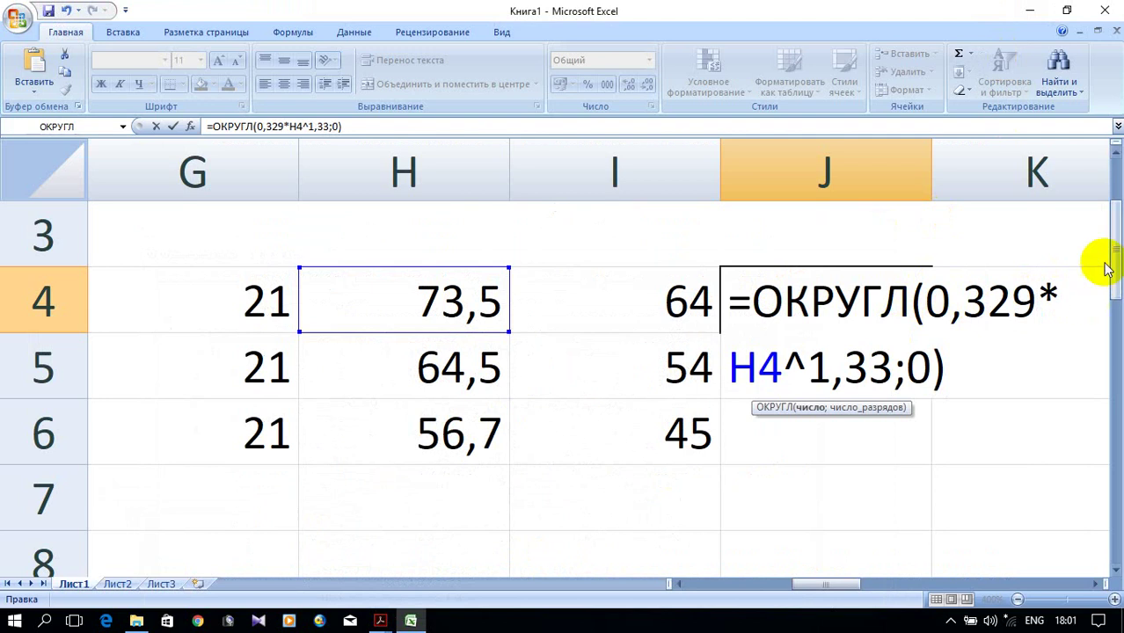
Step: Set the exponent in the J4 formula to 1,29 and fill the q_г formula down to J6
{"action": "left_click_drag", "start_coordinate": [846, 364], "coordinate": [892, 362]}
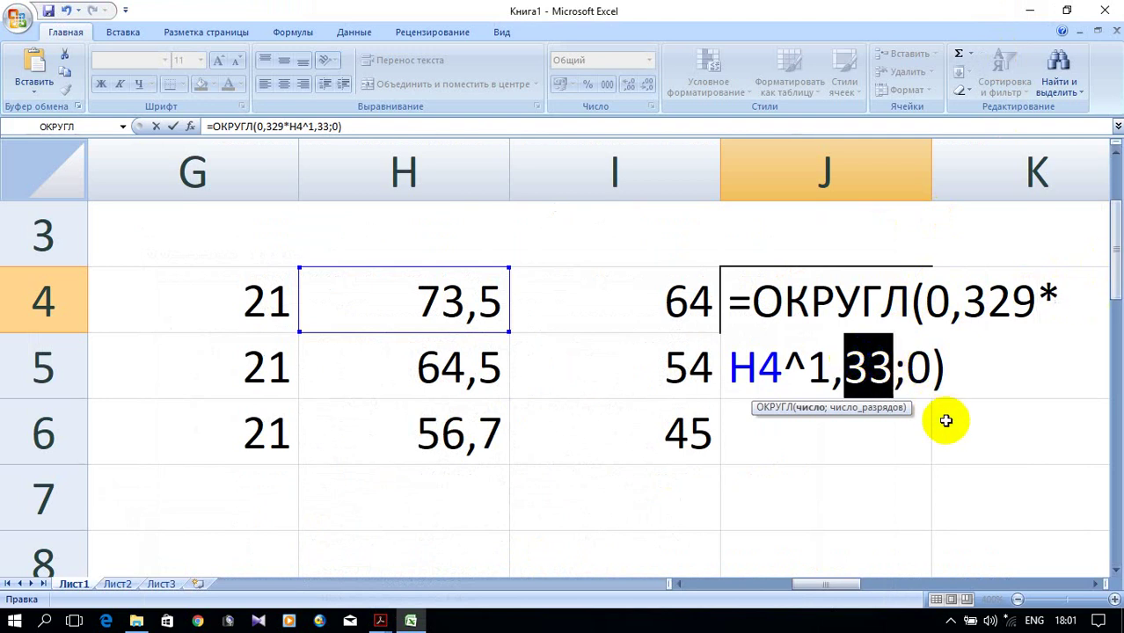
{"action": "type", "text": "2"}
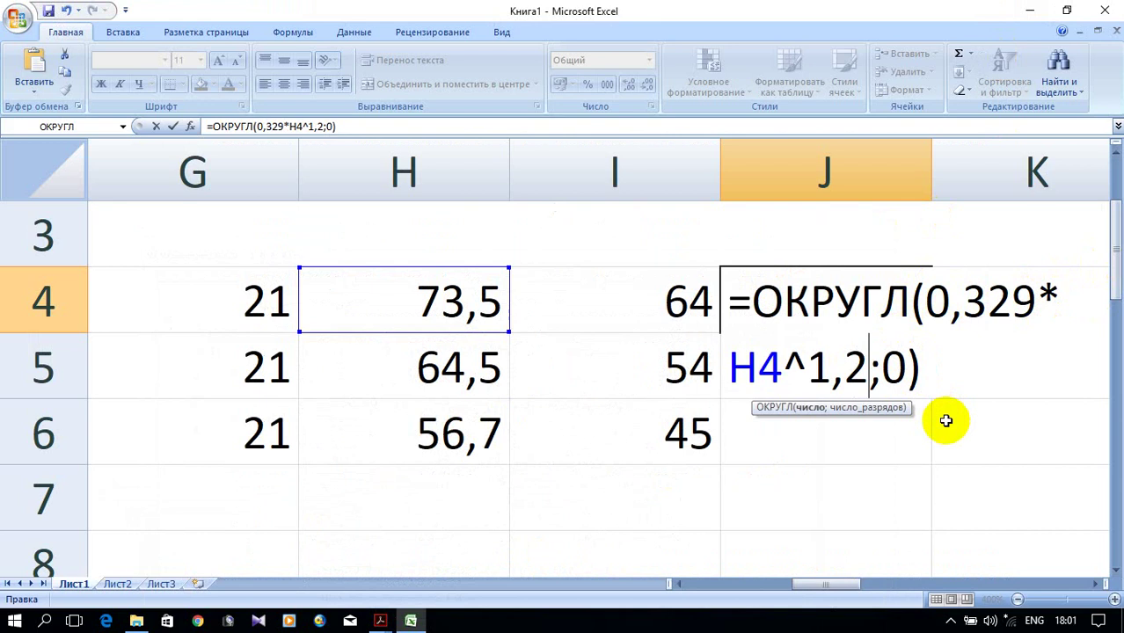
{"action": "type", "text": "9"}
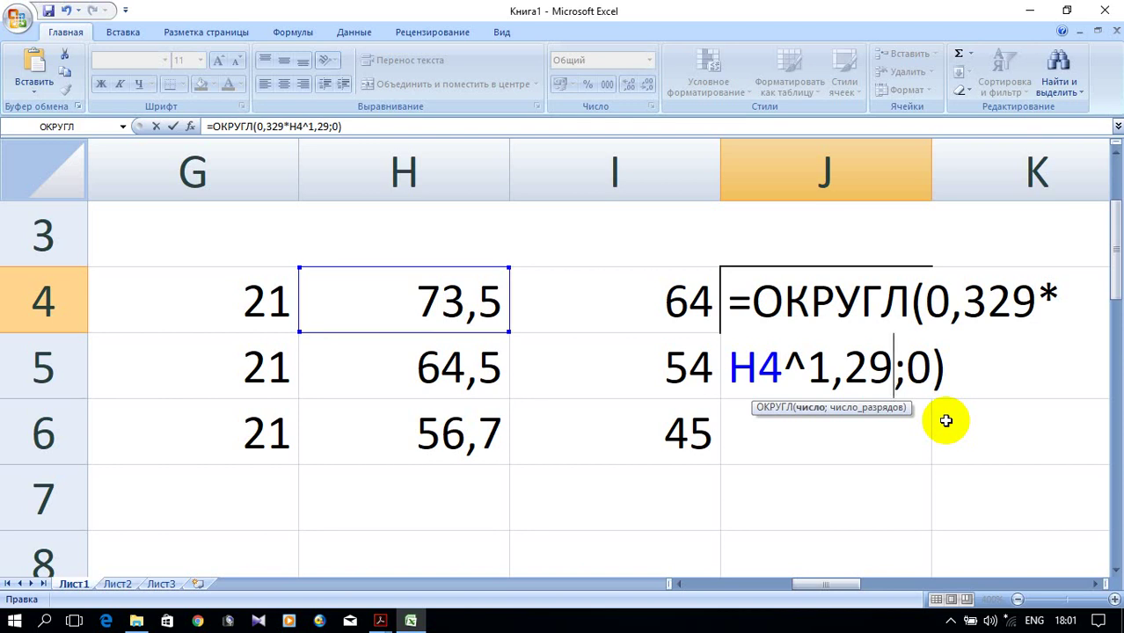
{"action": "key", "text": "Return"}
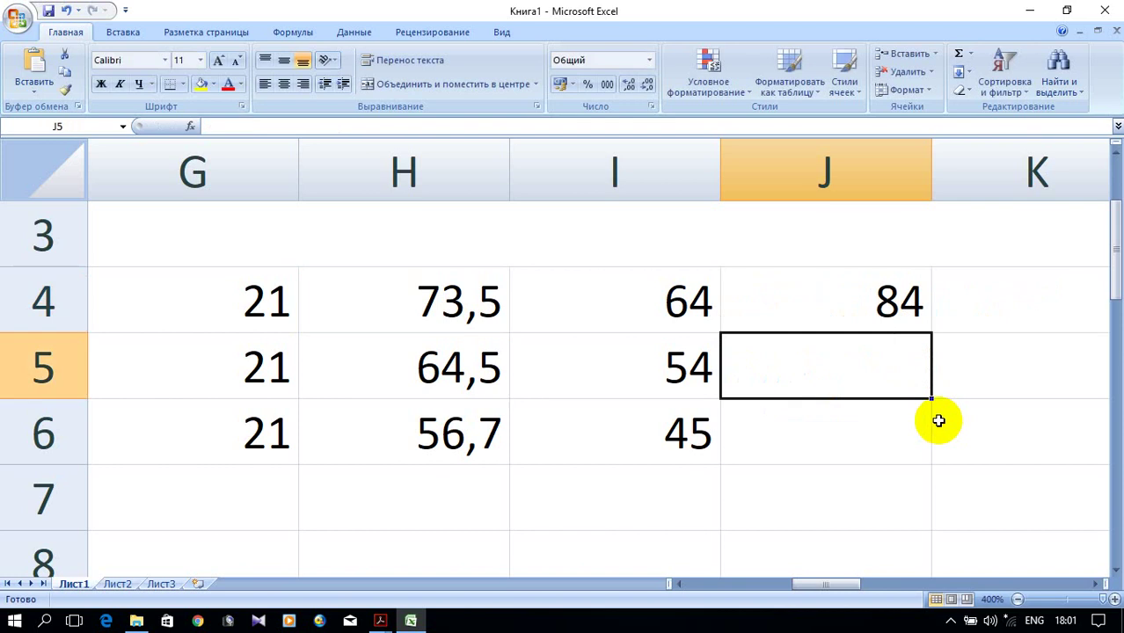
{"action": "left_click", "coordinate": [884, 290]}
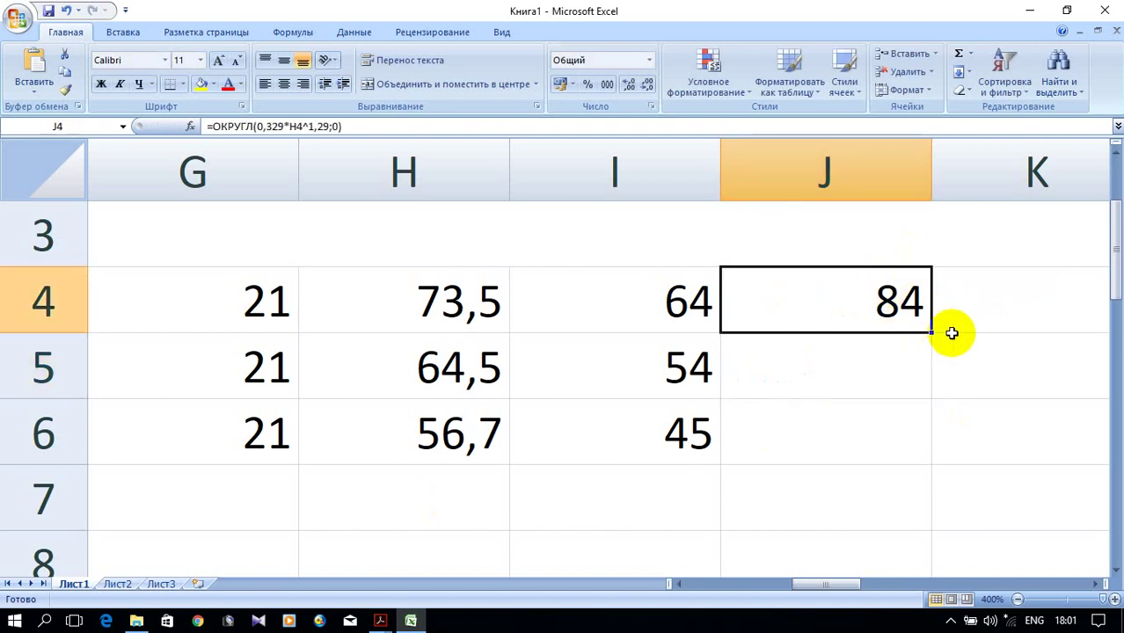
{"action": "left_click_drag", "start_coordinate": [930, 332], "coordinate": [915, 447]}
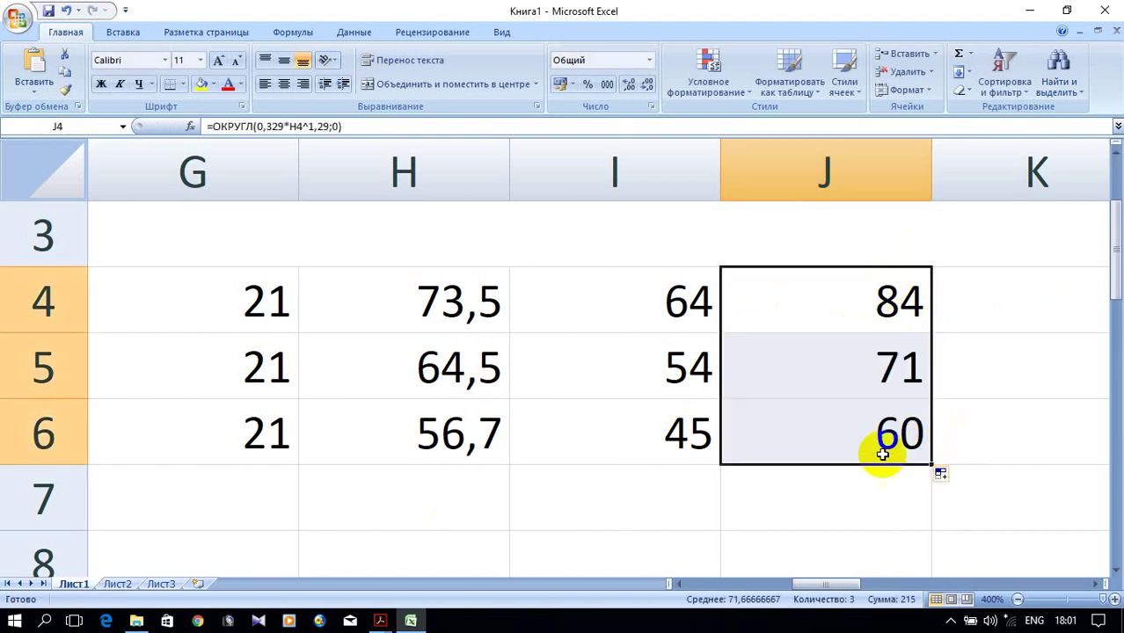
Step: Review the riser calculation steps on page 31 of УП_Отопление_2016d.pdf in Acrobat Reader and return to Excel
{"action": "left_click", "coordinate": [380, 620]}
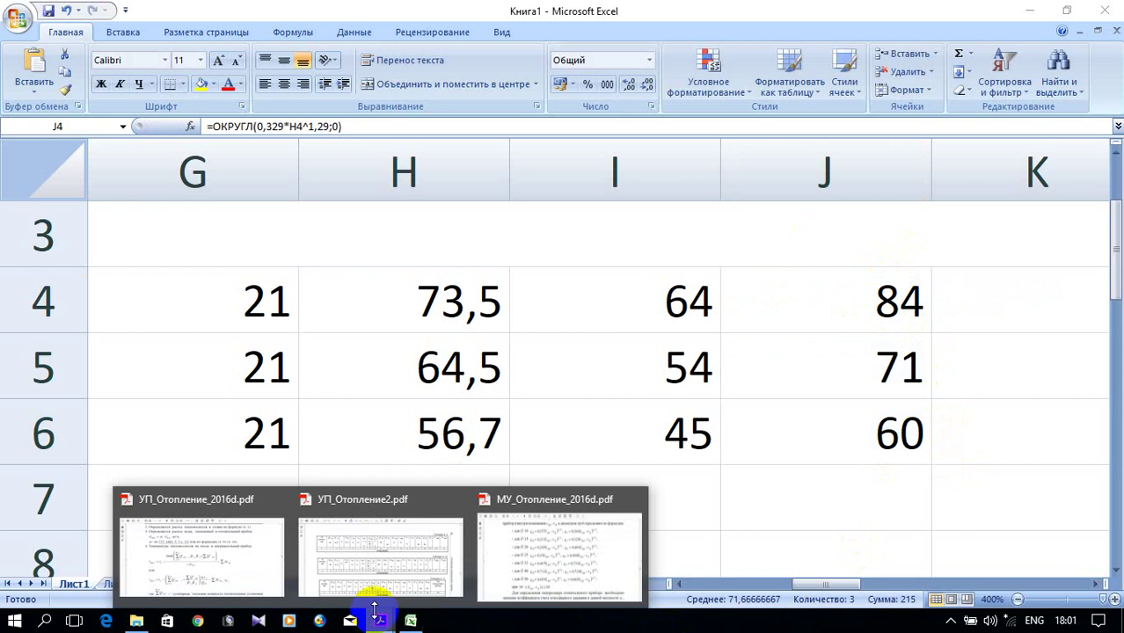
{"action": "left_click", "coordinate": [167, 543]}
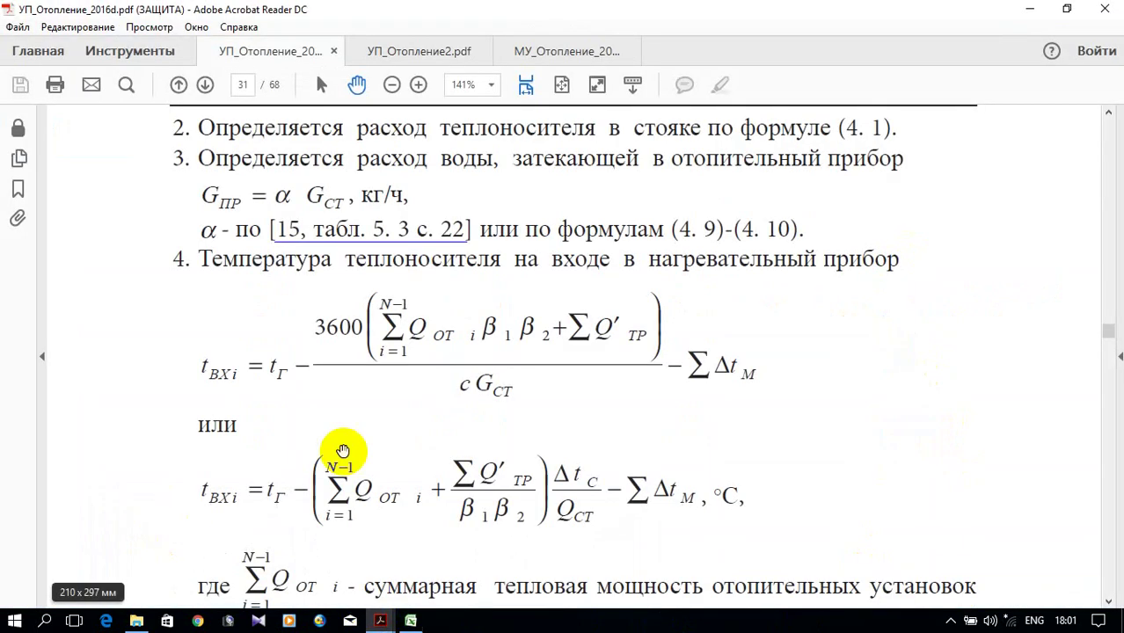
{"action": "left_click_drag", "start_coordinate": [553, 381], "coordinate": [556, 306]}
{"action": "left_click", "coordinate": [1025, 11]}
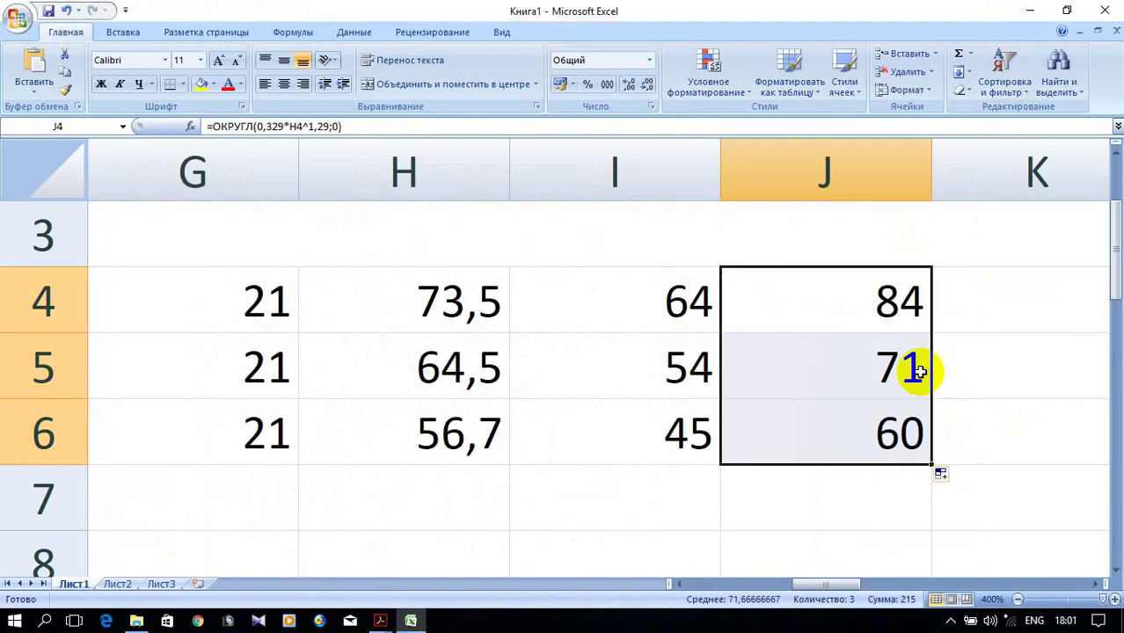
Step: Check the q_г formula in J4 and its reference to the temperature difference in H4
{"action": "left_click", "coordinate": [833, 321]}
{"action": "double_click", "coordinate": [827, 307]}
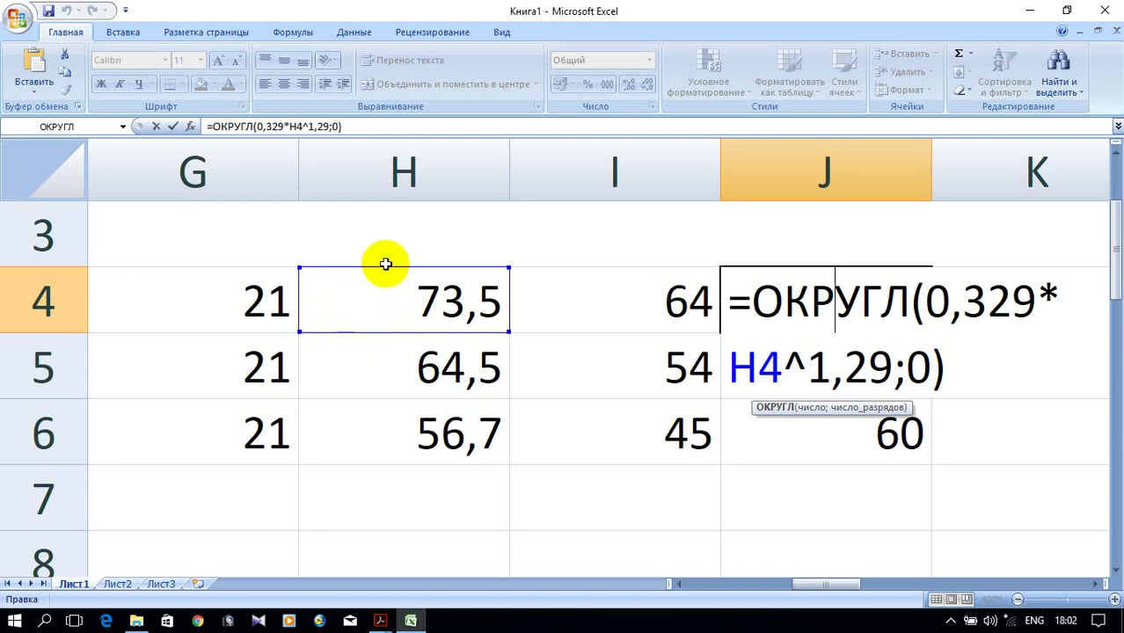
{"action": "left_click_drag", "start_coordinate": [387, 274], "coordinate": [425, 331]}
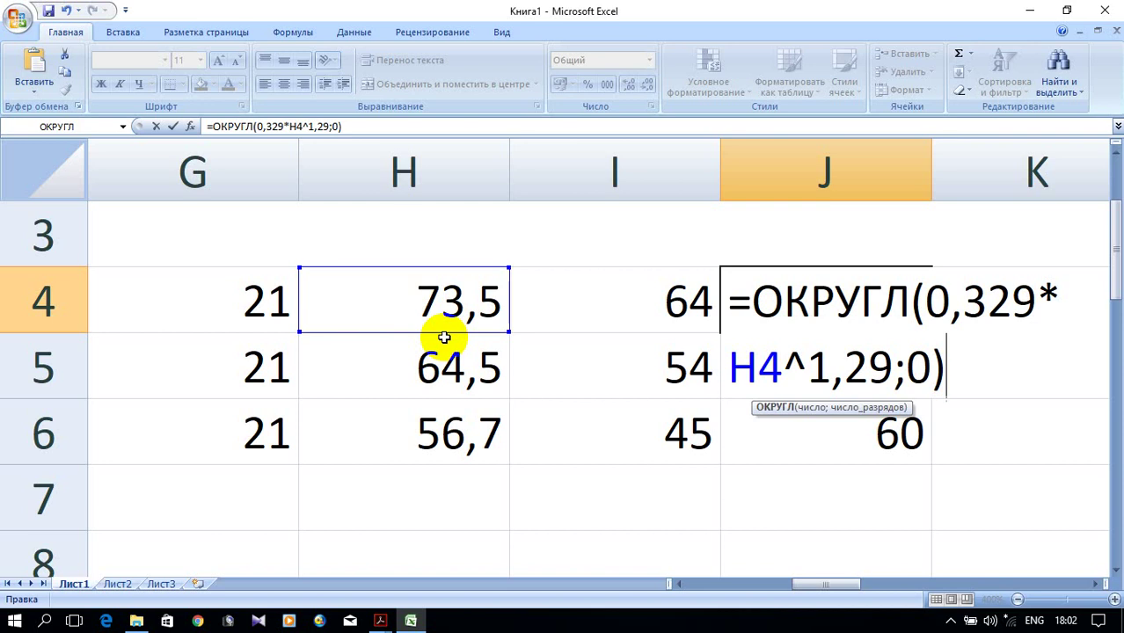
{"action": "key", "text": "Return"}
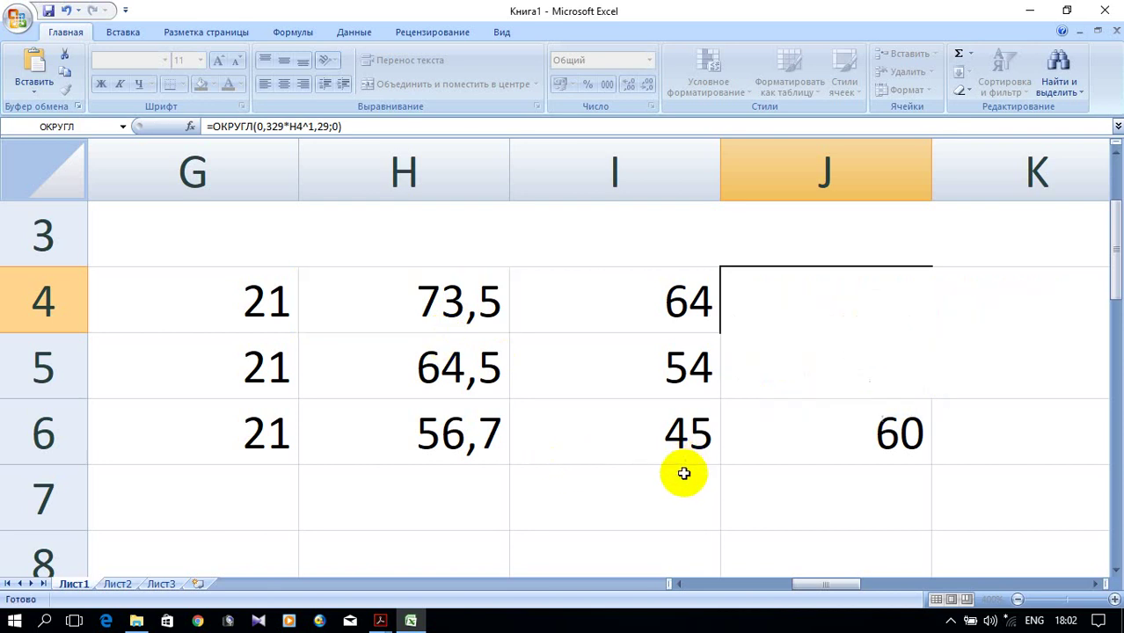
Step: Enter the vertical pipe length l_в of 2,7 in K4 and fill it down to K6
{"action": "left_click", "coordinate": [1098, 585]}
{"action": "scroll", "coordinate": [1003, 426], "scroll_direction": "up", "scroll_amount": 1}
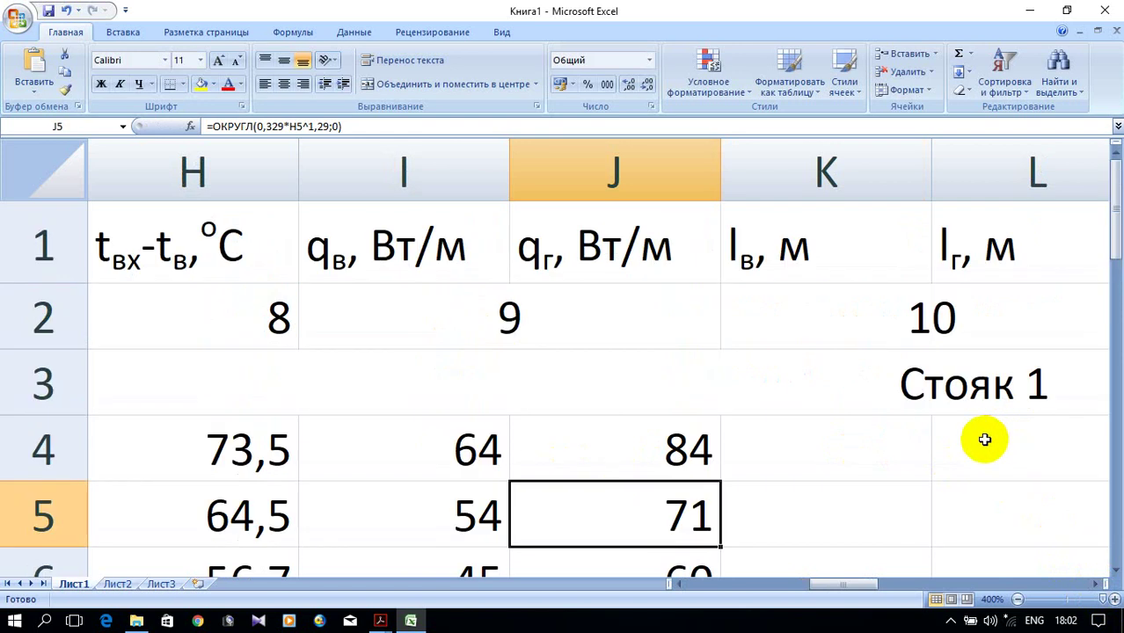
{"action": "left_click", "coordinate": [853, 439]}
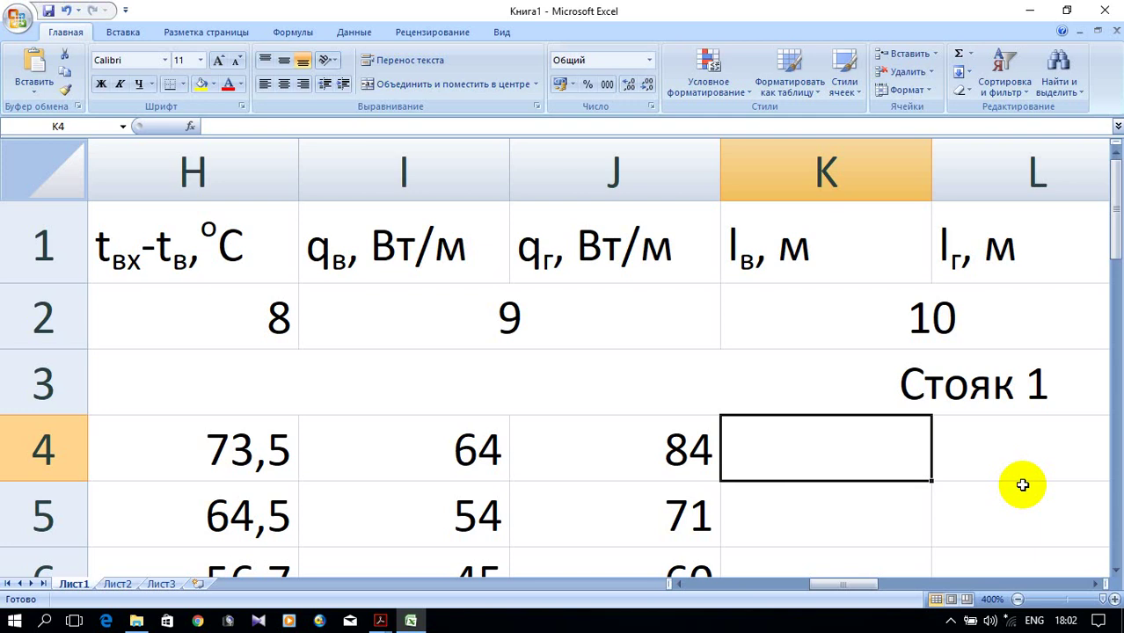
{"action": "type", "text": "2,"}
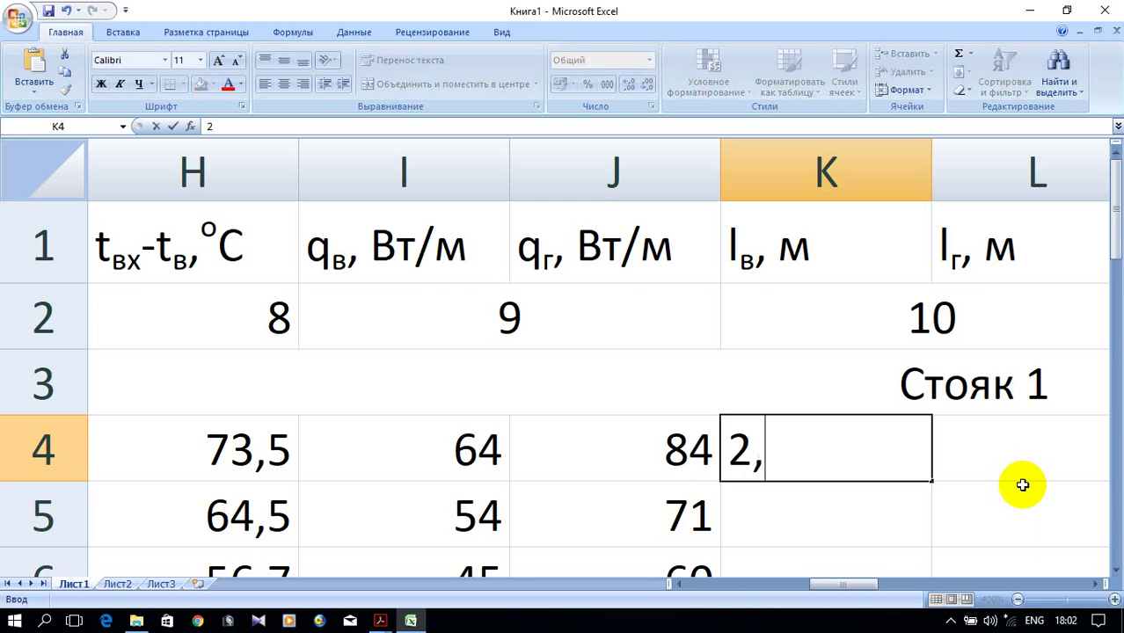
{"action": "type", "text": "7"}
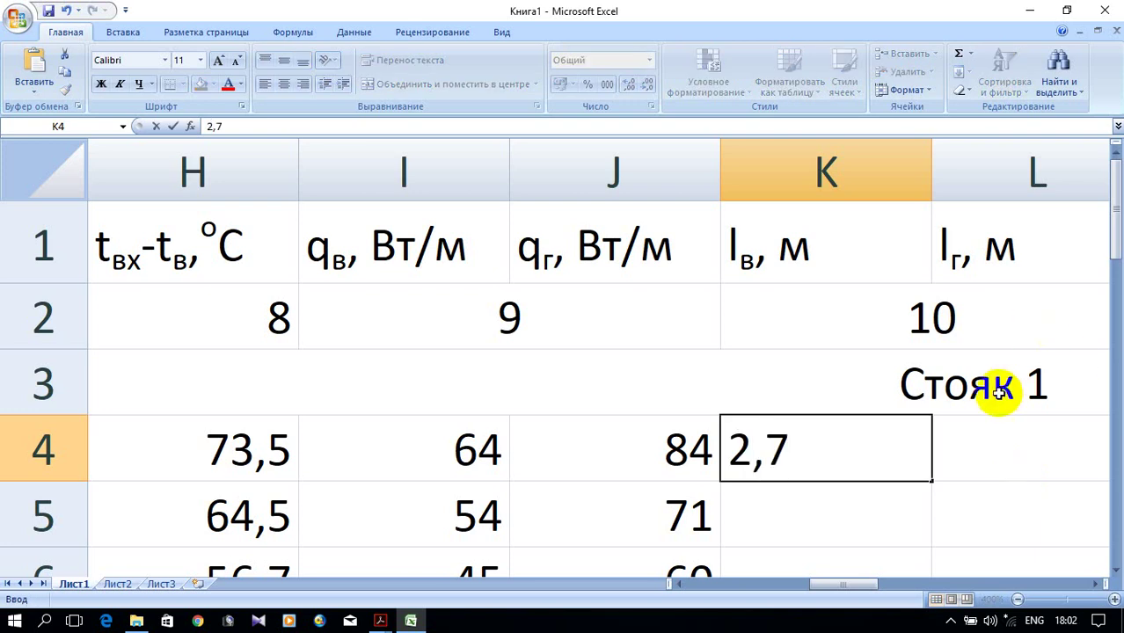
{"action": "scroll", "coordinate": [1020, 396], "scroll_direction": "down", "scroll_amount": 1}
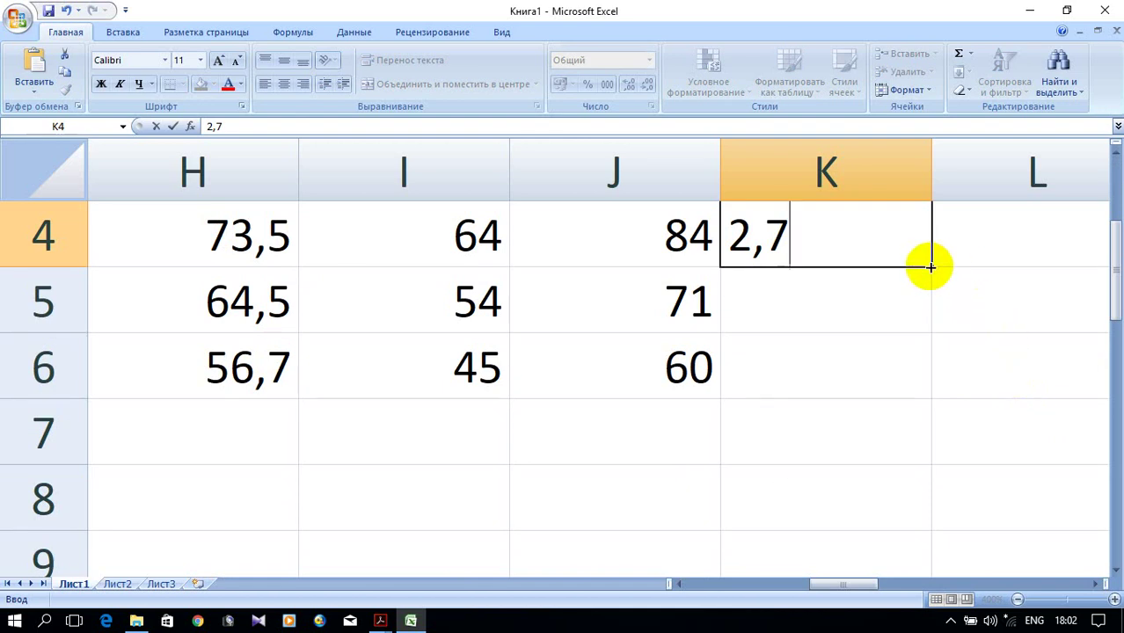
{"action": "left_click_drag", "start_coordinate": [930, 263], "coordinate": [942, 376]}
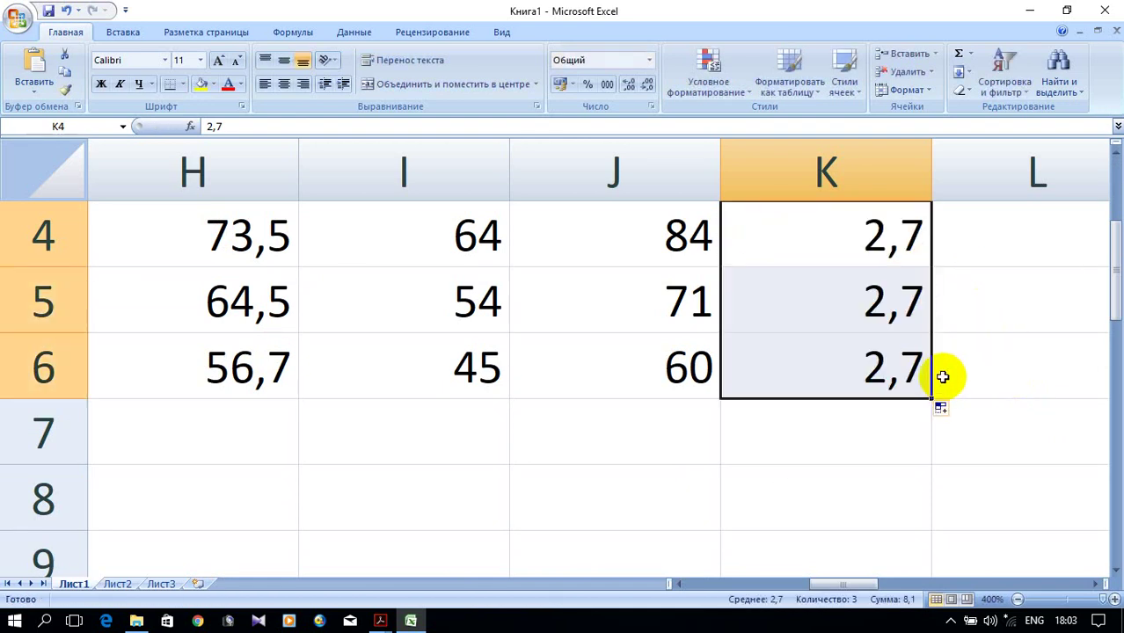
Step: Enter the horizontal pipe length l_г of 1 in L4 and fill it down to L6
{"action": "left_click", "coordinate": [1094, 584]}
{"action": "left_click", "coordinate": [800, 219]}
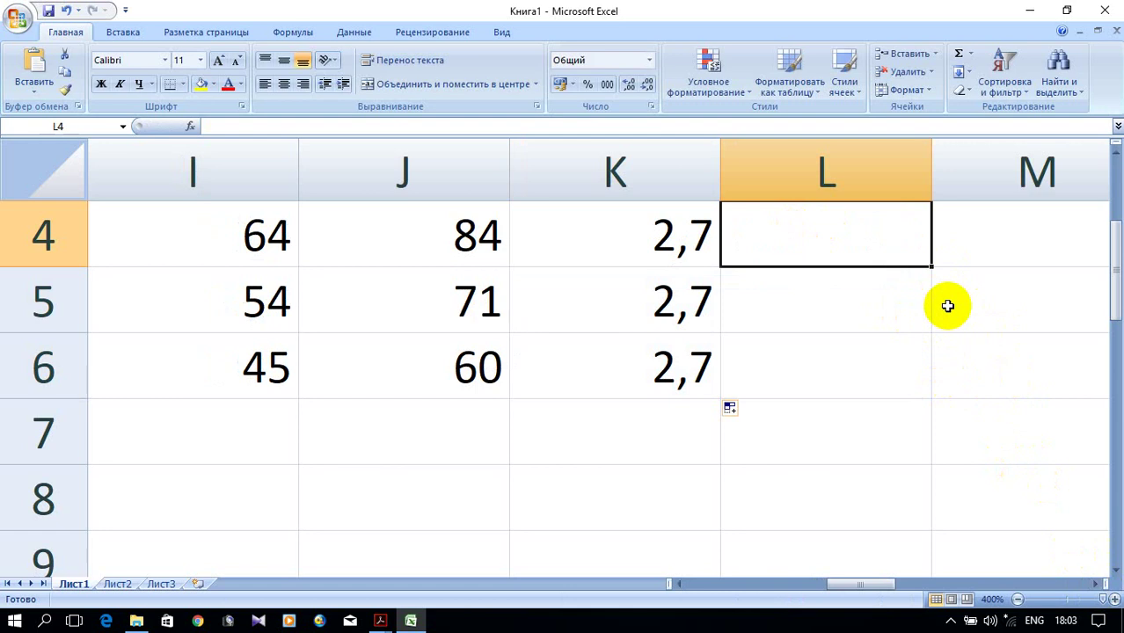
{"action": "type", "text": "1"}
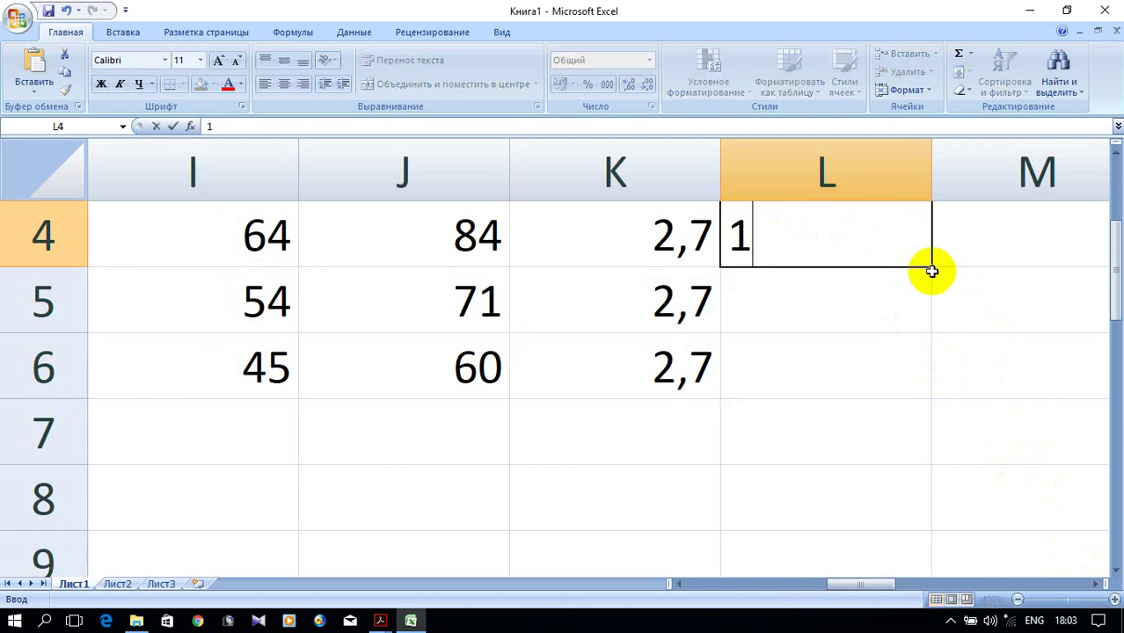
{"action": "left_click_drag", "start_coordinate": [930, 267], "coordinate": [935, 377]}
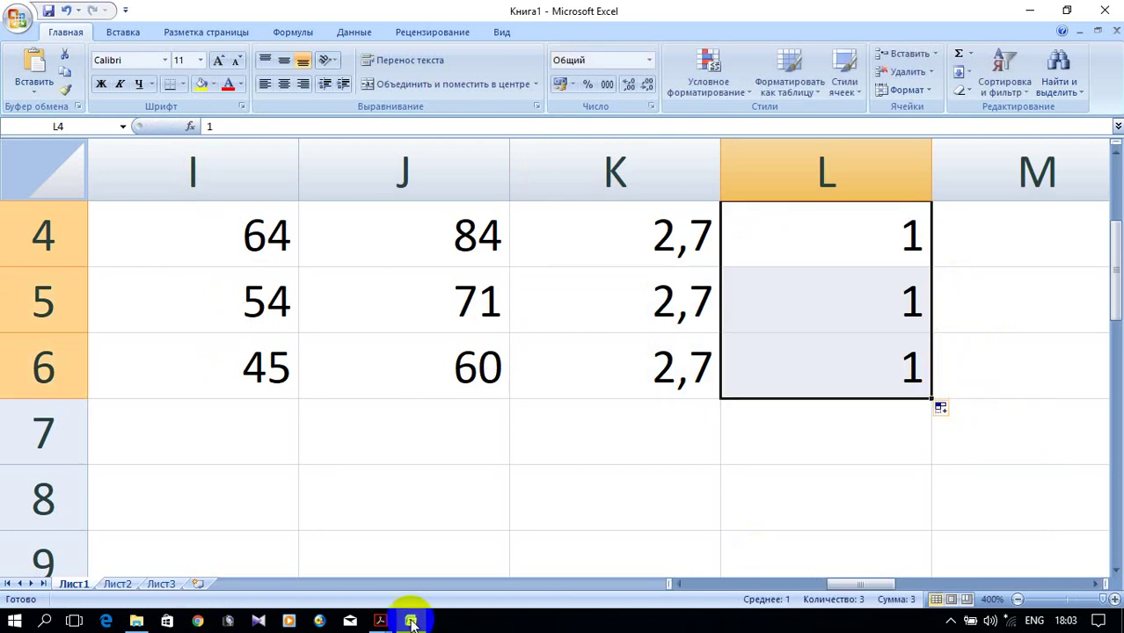
Step: Look up the Q_ТР formula and the β_ТР coefficient on page 31 of УП_Отопление_2016d.pdf in Acrobat Reader and return to Excel
{"action": "left_click", "coordinate": [381, 621]}
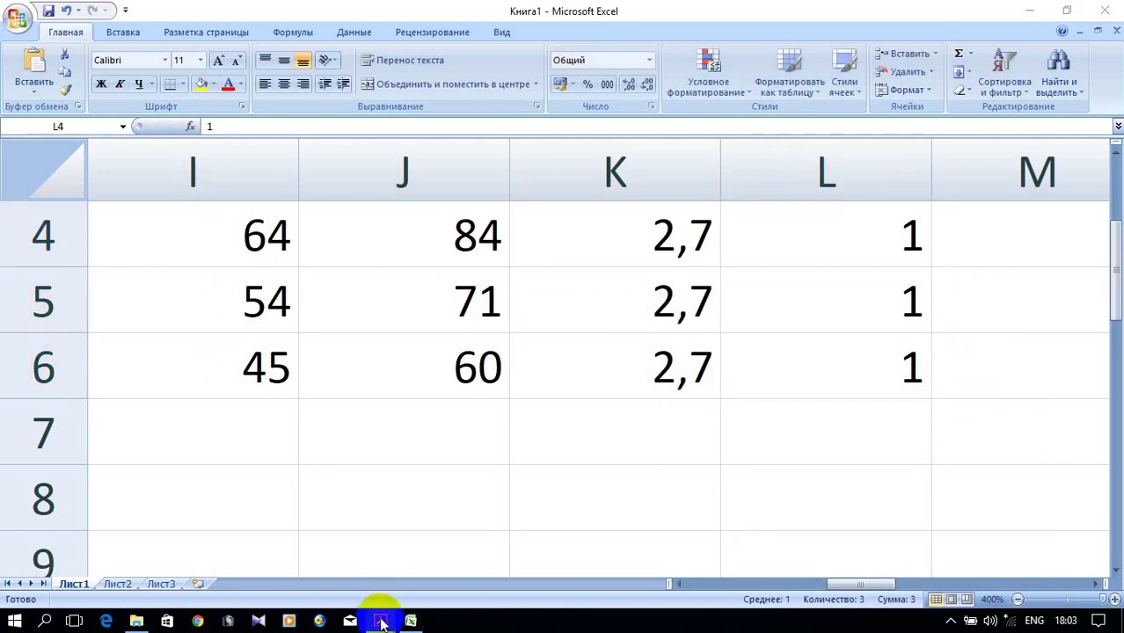
{"action": "left_click", "coordinate": [264, 556]}
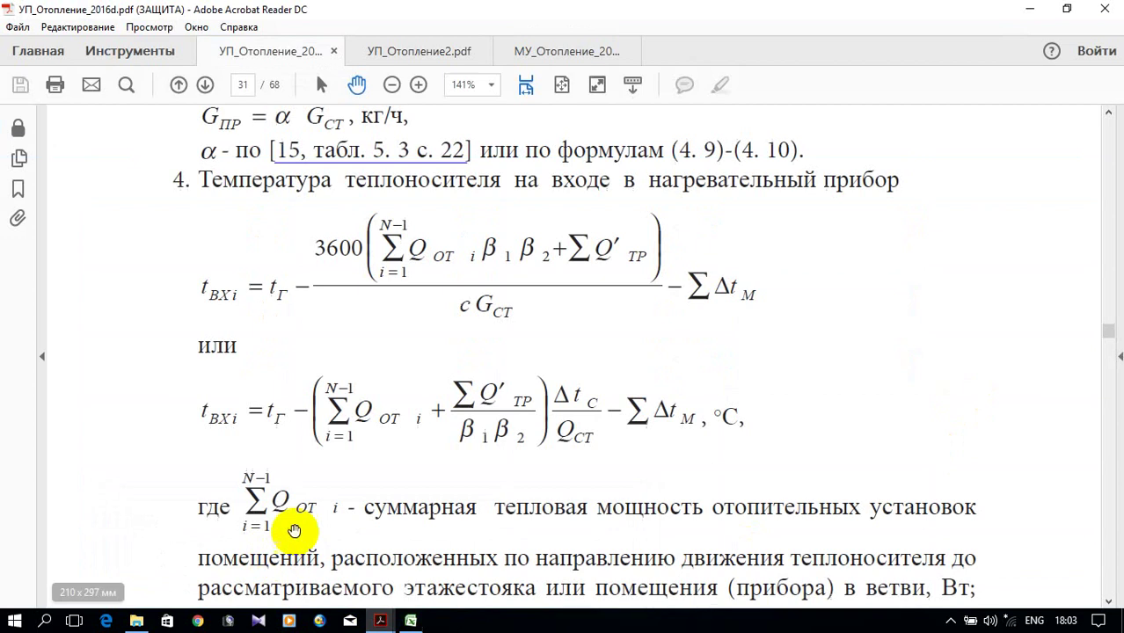
{"action": "scroll", "coordinate": [658, 390], "scroll_direction": "down", "scroll_amount": 10}
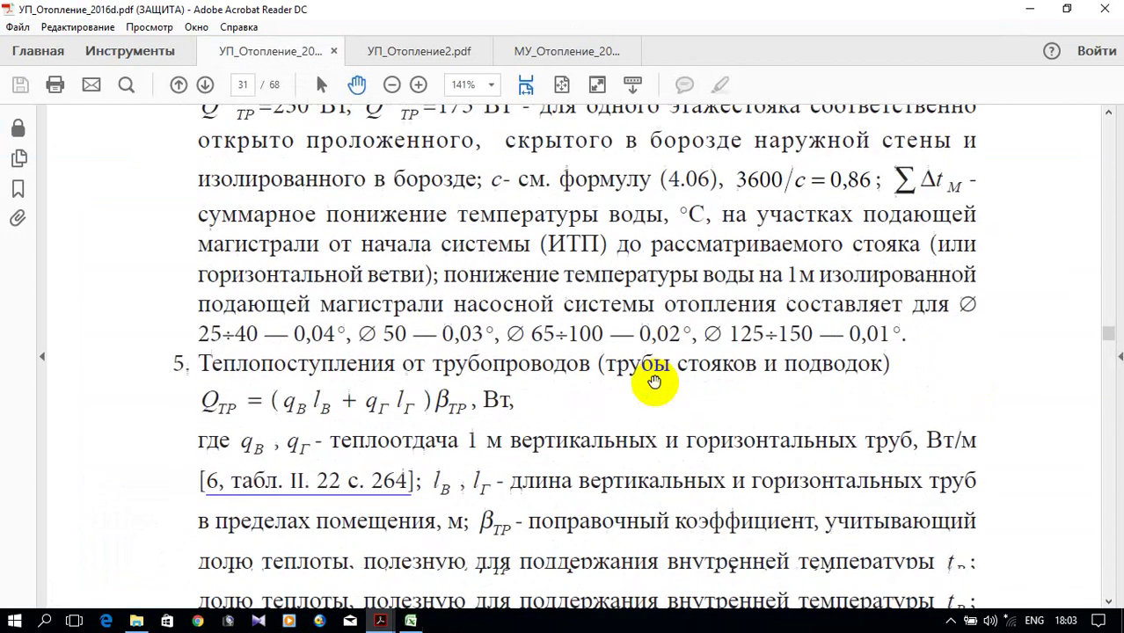
{"action": "scroll", "coordinate": [658, 377], "scroll_direction": "down", "scroll_amount": 4}
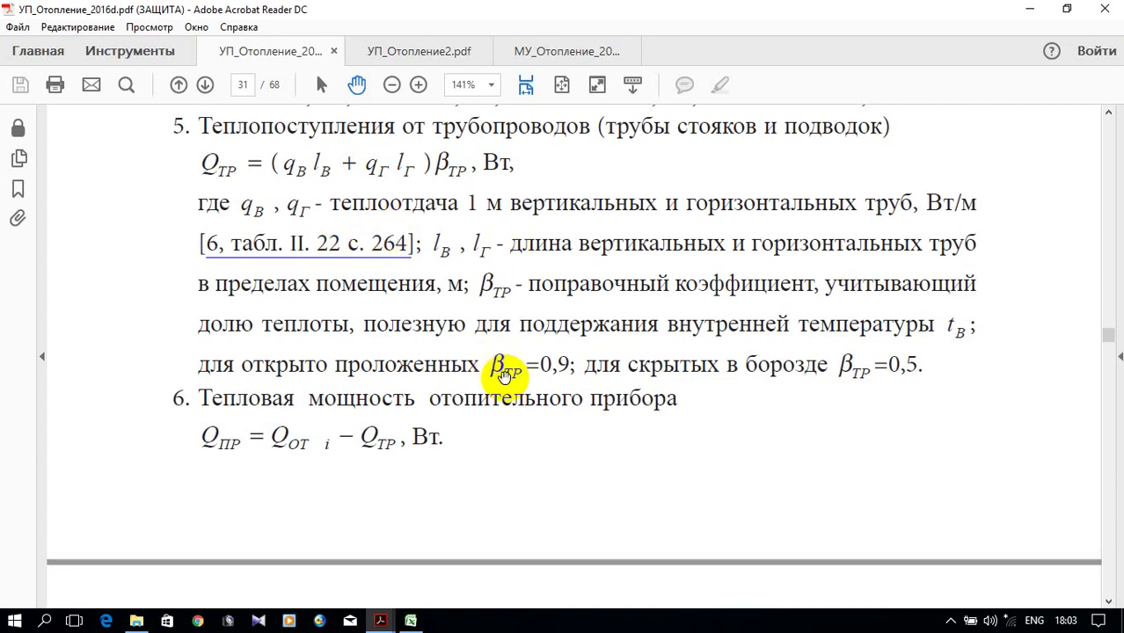
{"action": "left_click", "coordinate": [425, 620]}
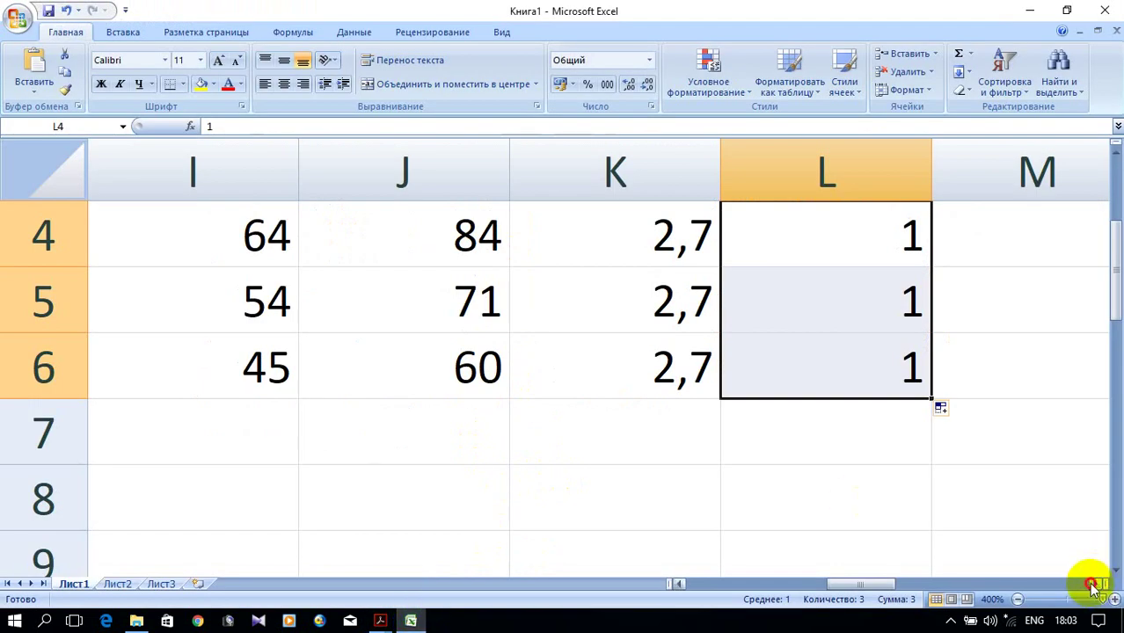
Step: Insert the ОКРУГЛ function in M4 for Q_тр and move its arguments dialog below row 4
{"action": "left_click", "coordinate": [1094, 584]}
{"action": "left_click", "coordinate": [1094, 584]}
{"action": "left_click", "coordinate": [609, 233]}
{"action": "scroll", "coordinate": [835, 396], "scroll_direction": "up", "scroll_amount": 1}
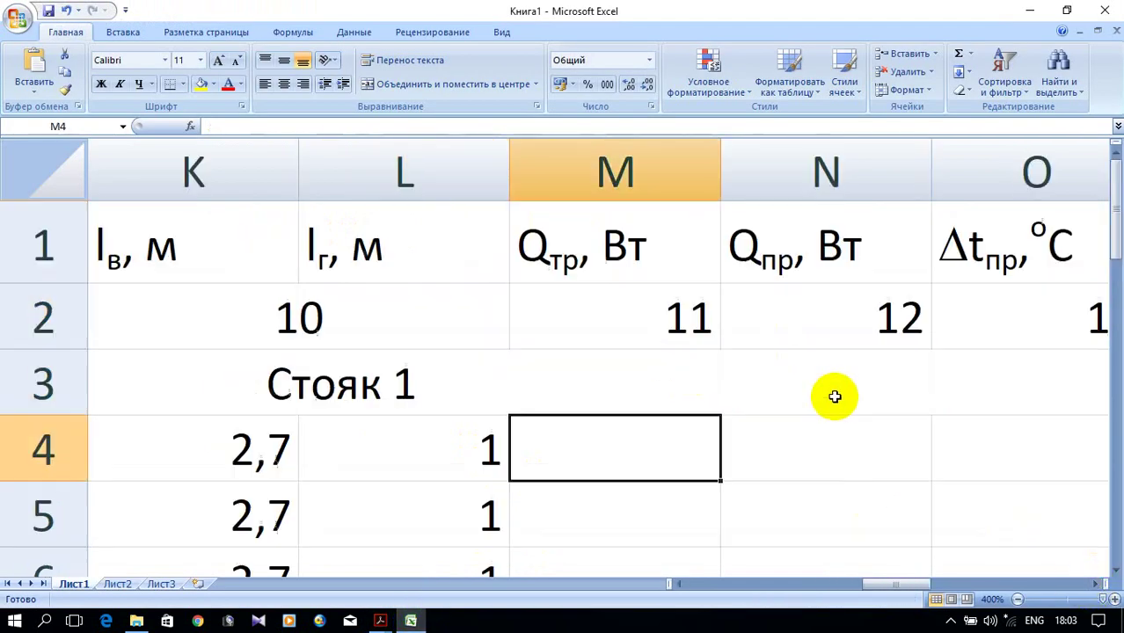
{"action": "scroll", "coordinate": [835, 397], "scroll_direction": "down", "scroll_amount": 1}
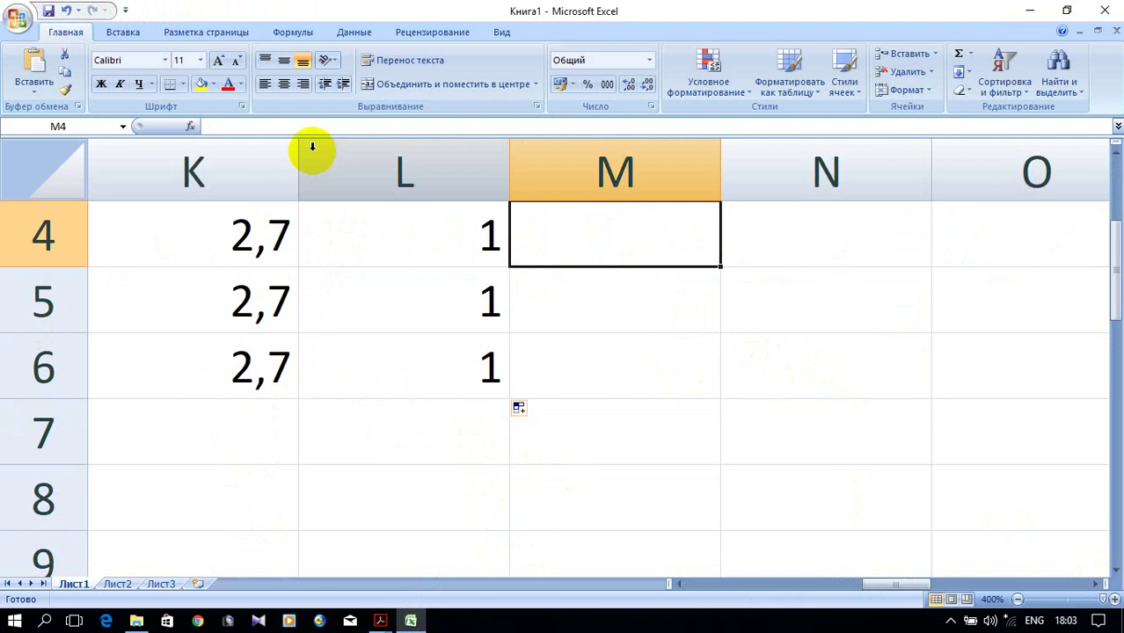
{"action": "left_click", "coordinate": [191, 125]}
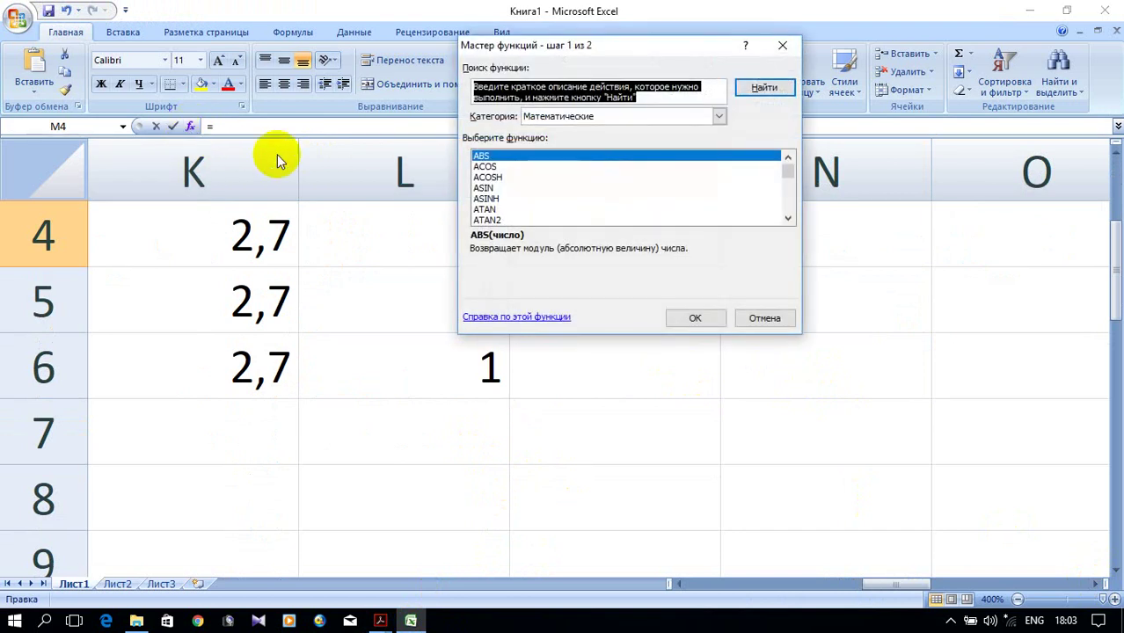
{"action": "scroll", "coordinate": [545, 189], "scroll_direction": "down", "scroll_amount": 15}
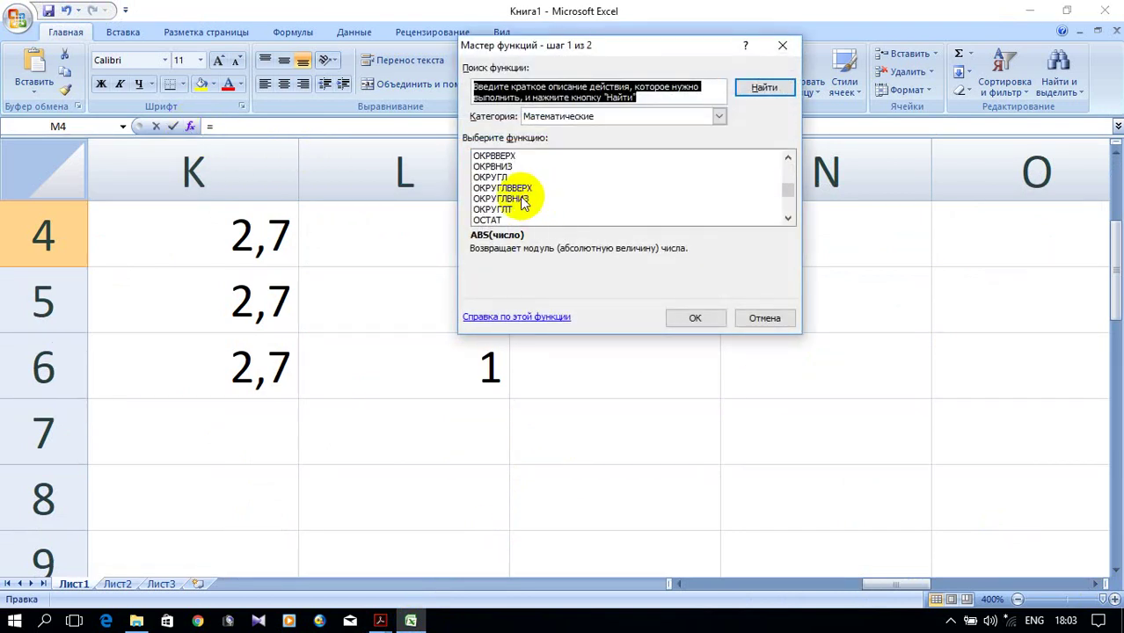
{"action": "left_click", "coordinate": [497, 166]}
{"action": "left_click", "coordinate": [497, 176]}
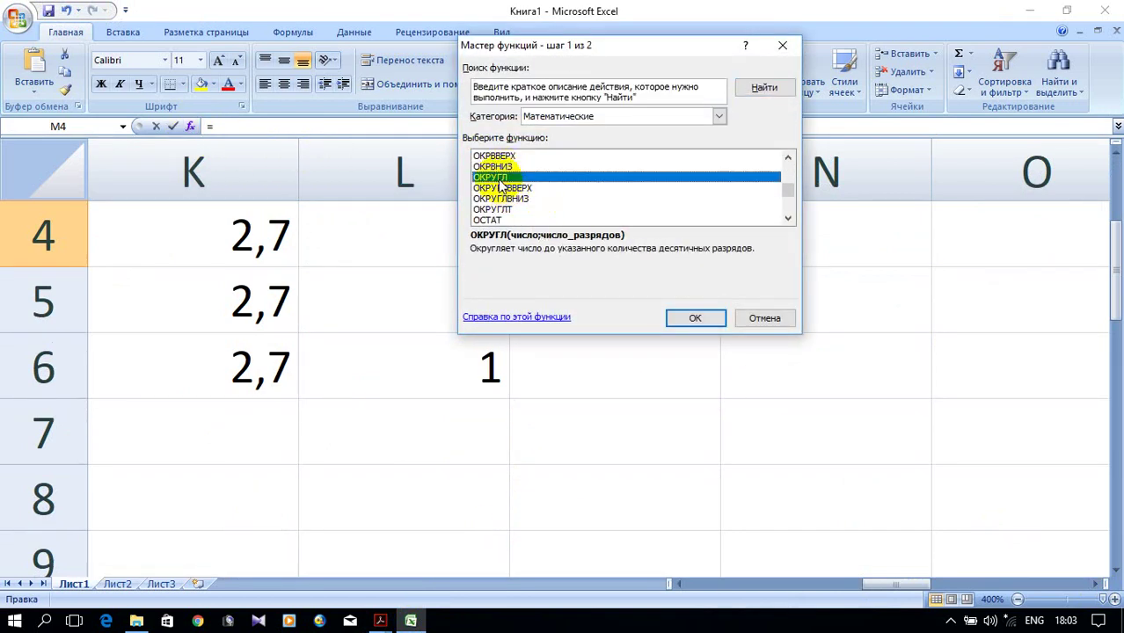
{"action": "left_click", "coordinate": [690, 319]}
{"action": "left_click_drag", "start_coordinate": [585, 20], "coordinate": [754, 297]}
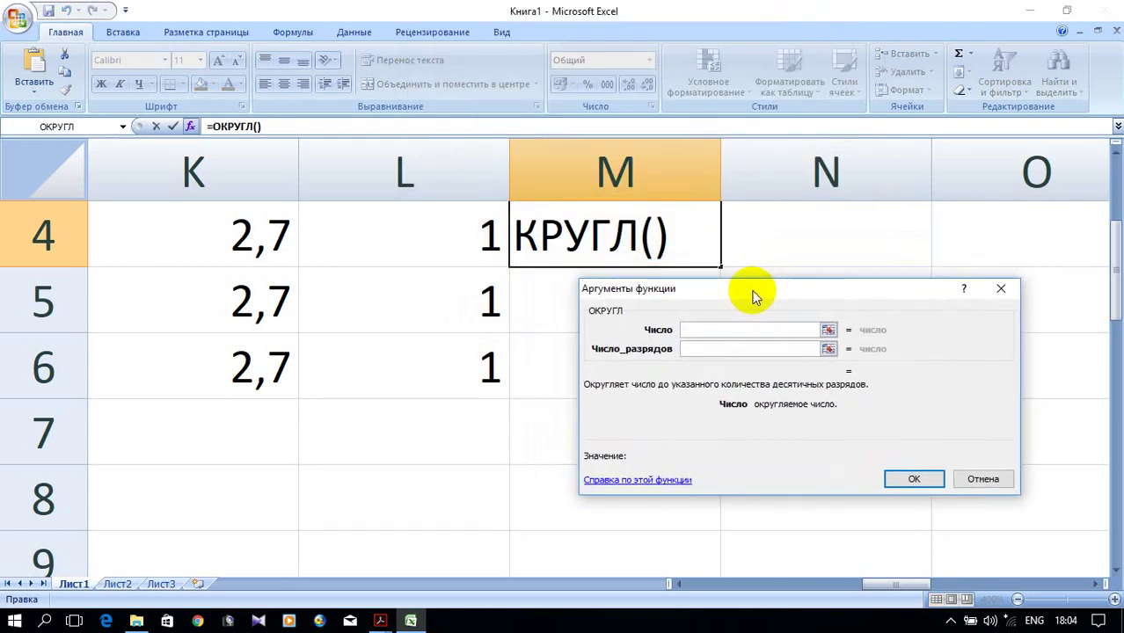
Step: Enter the bracketed sum (I4*K4+J4*L4) as the number to round in the ОКРУГЛ function for M4
{"action": "type", "text": "("}
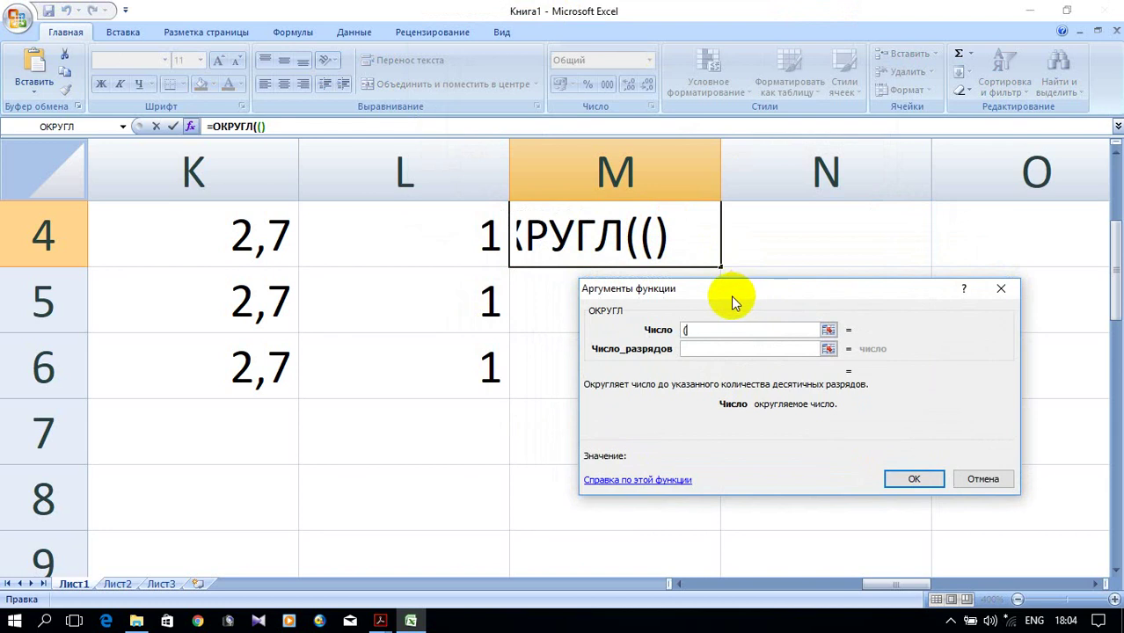
{"action": "left_click", "coordinate": [679, 583]}
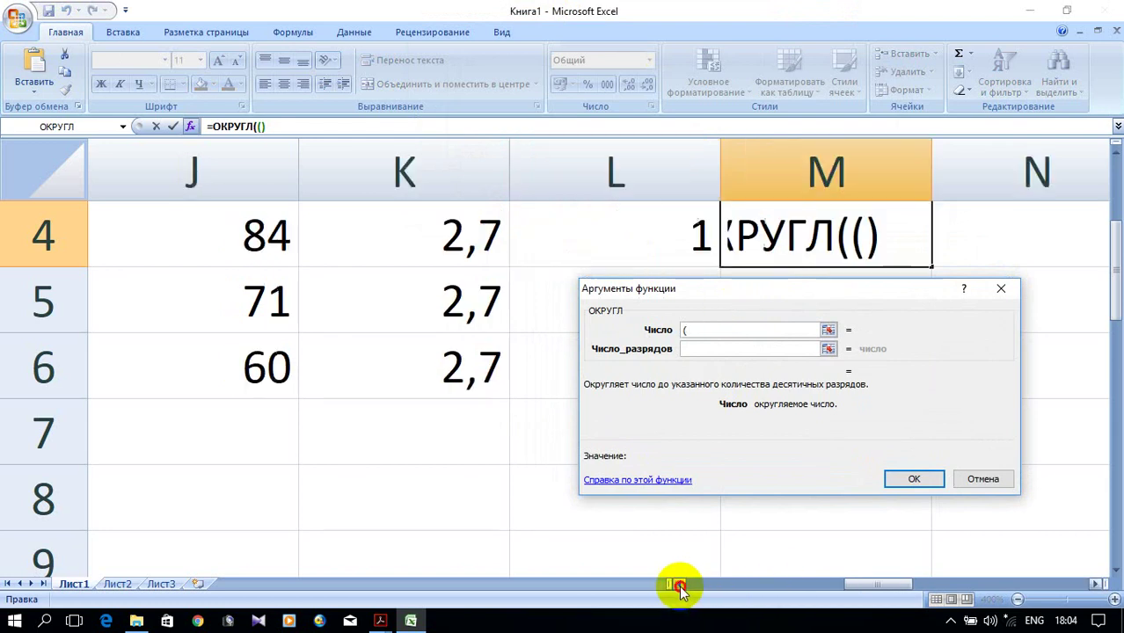
{"action": "left_click", "coordinate": [679, 584]}
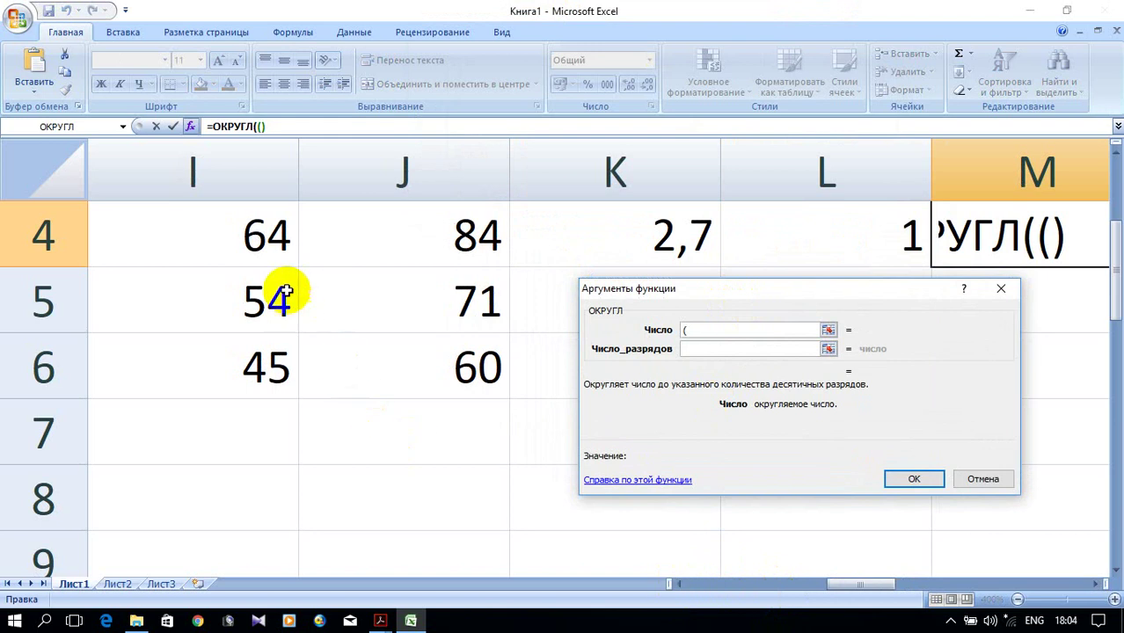
{"action": "left_click", "coordinate": [247, 254]}
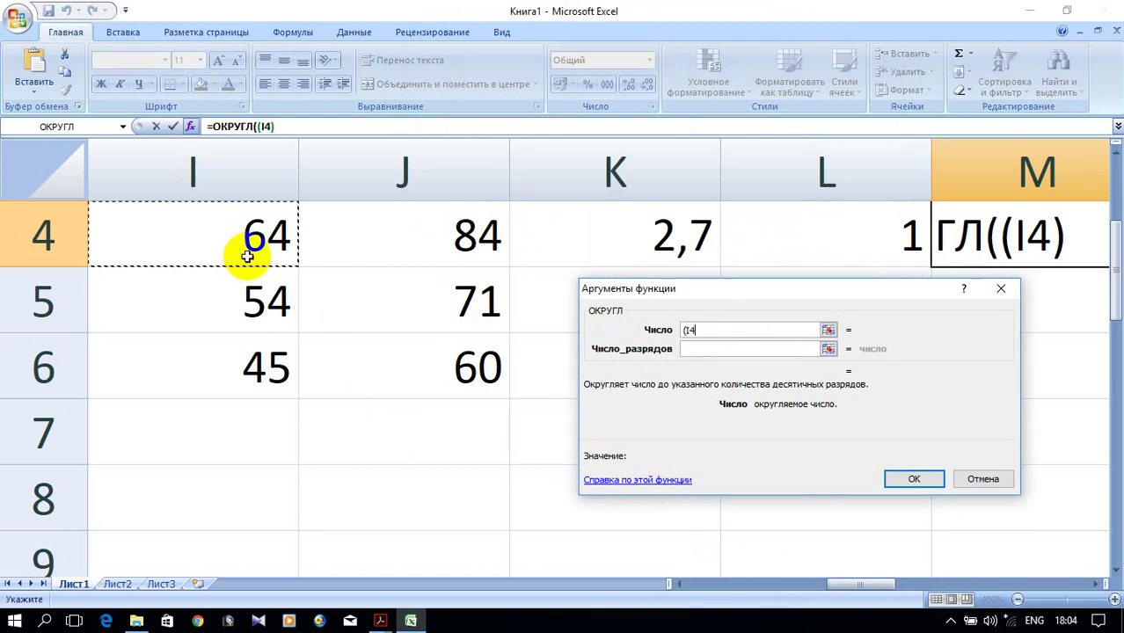
{"action": "type", "text": "*"}
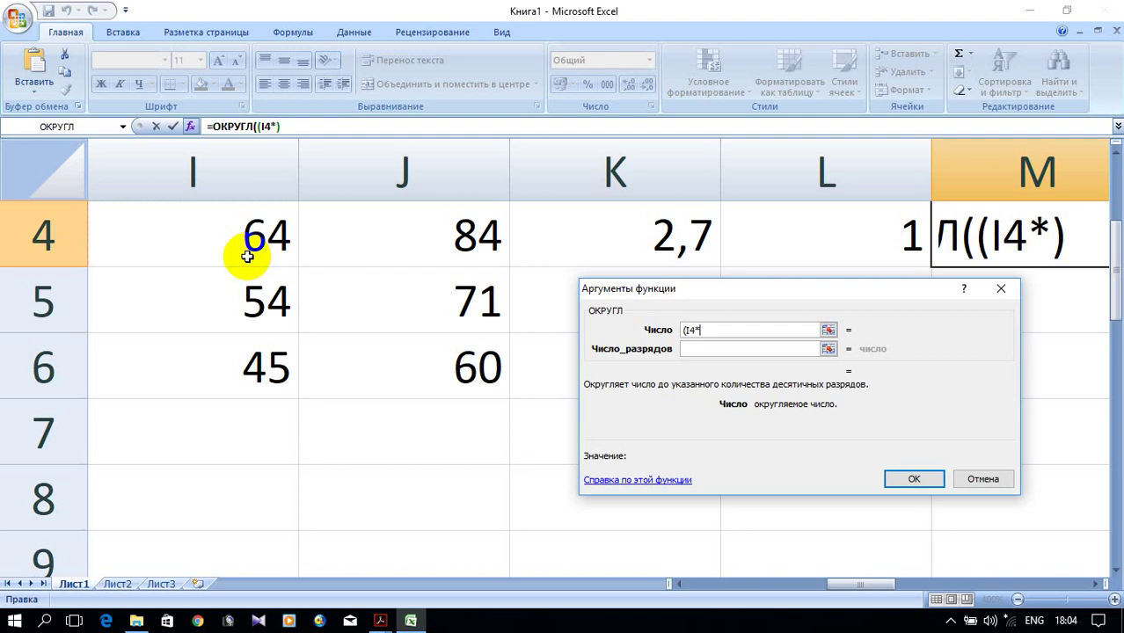
{"action": "left_click", "coordinate": [613, 244]}
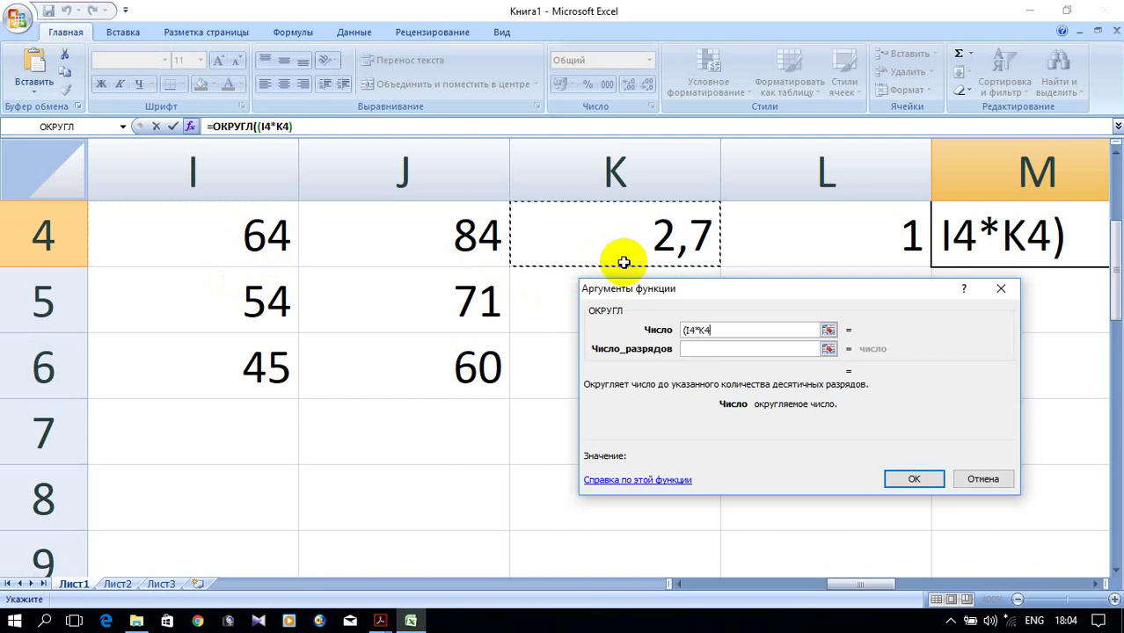
{"action": "type", "text": "+"}
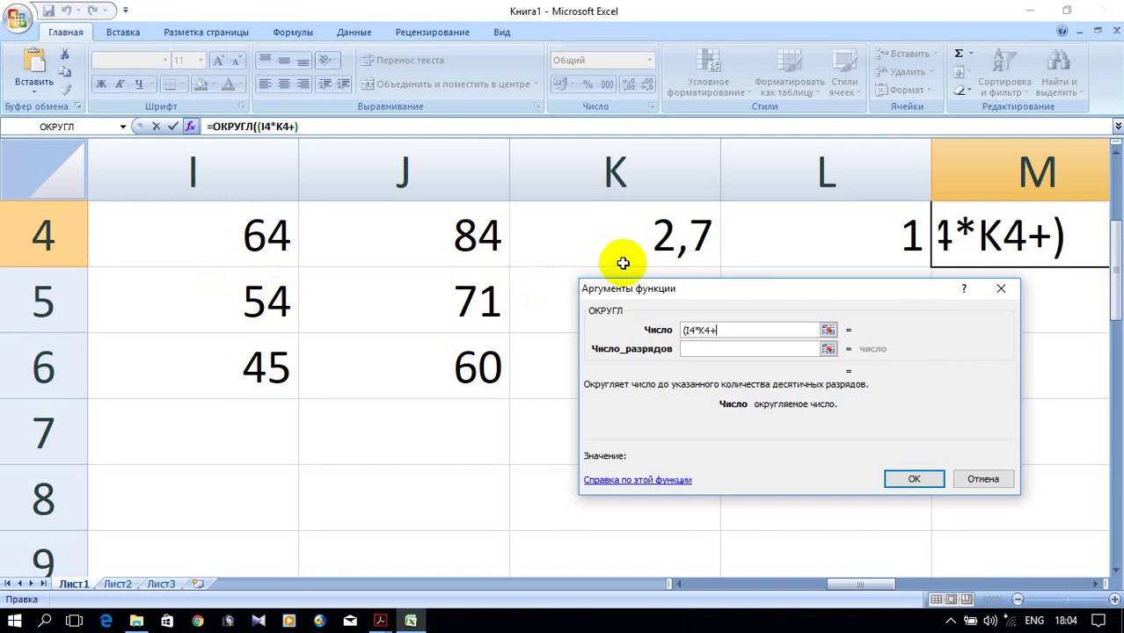
{"action": "left_click", "coordinate": [484, 250]}
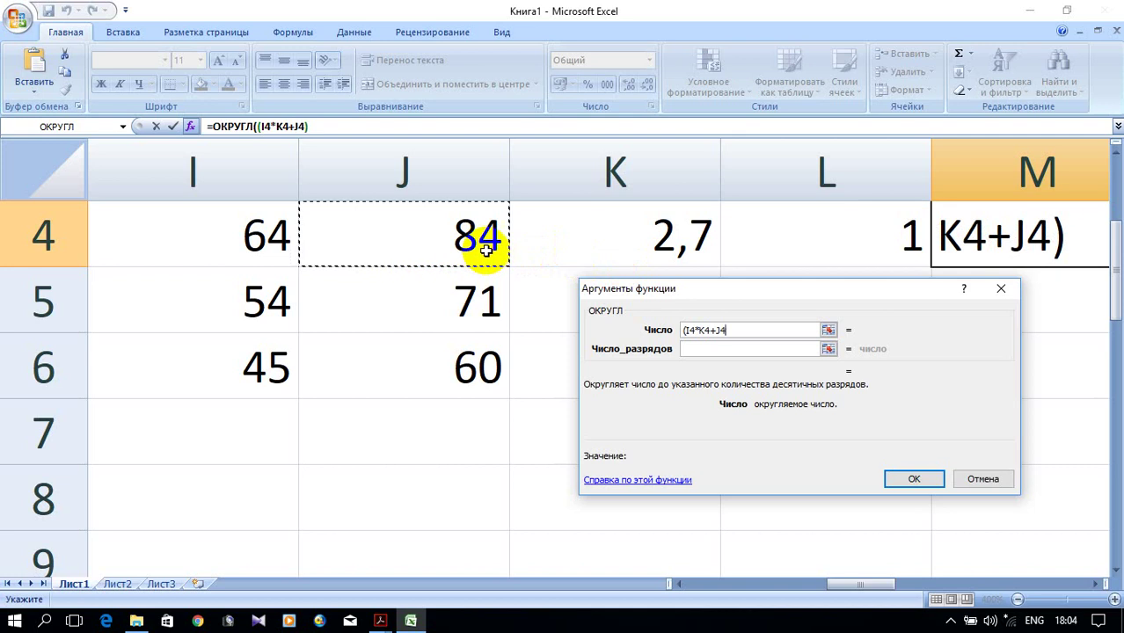
{"action": "type", "text": "*"}
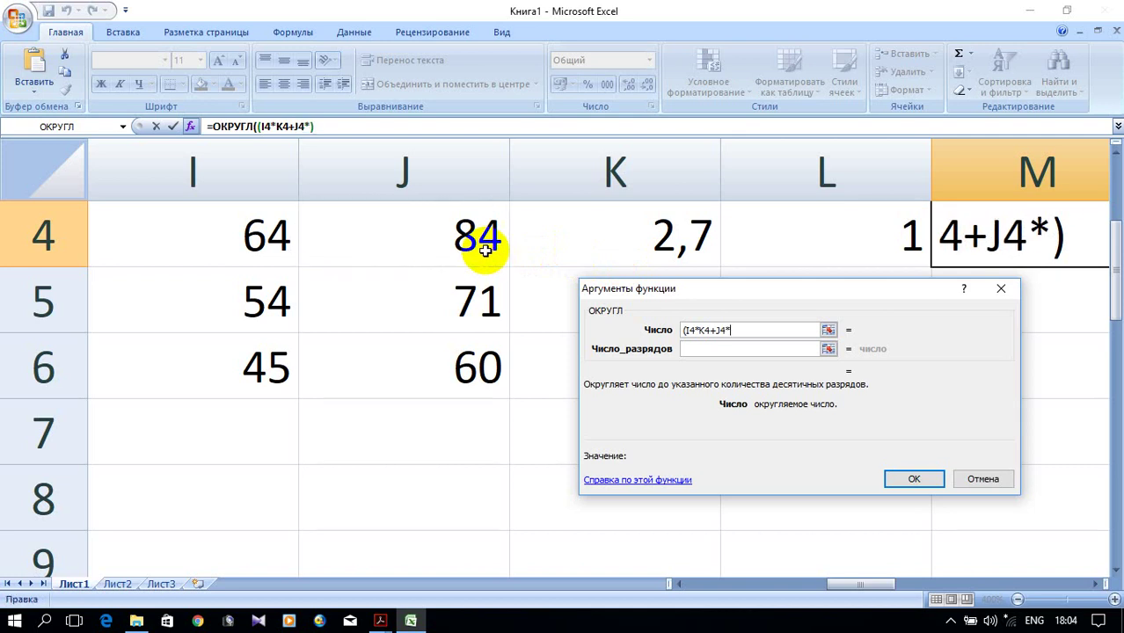
{"action": "left_click", "coordinate": [851, 244]}
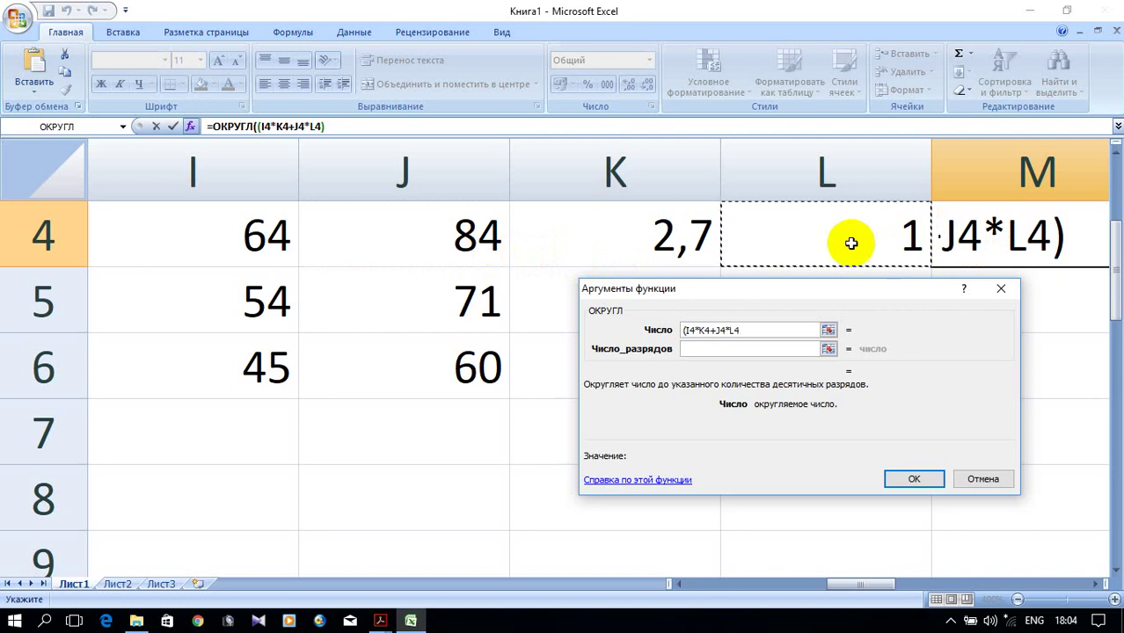
{"action": "type", "text": ")"}
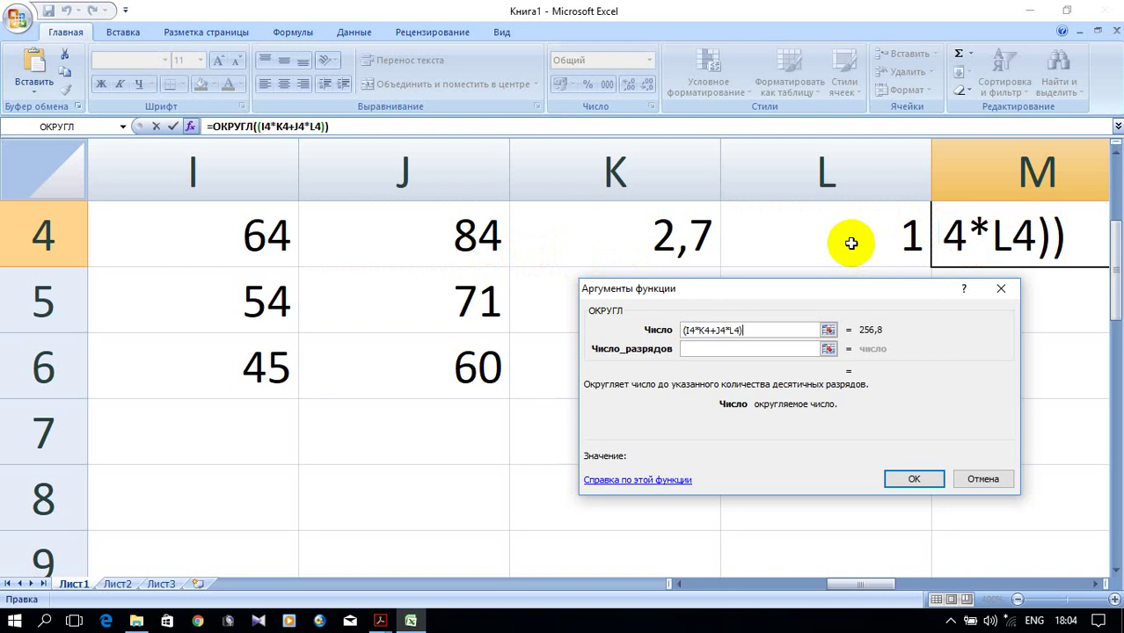
Step: Complete the M4 formula with the factor 0,9 and rounding to 0 digits, and fill it down to M6
{"action": "type", "text": "*"}
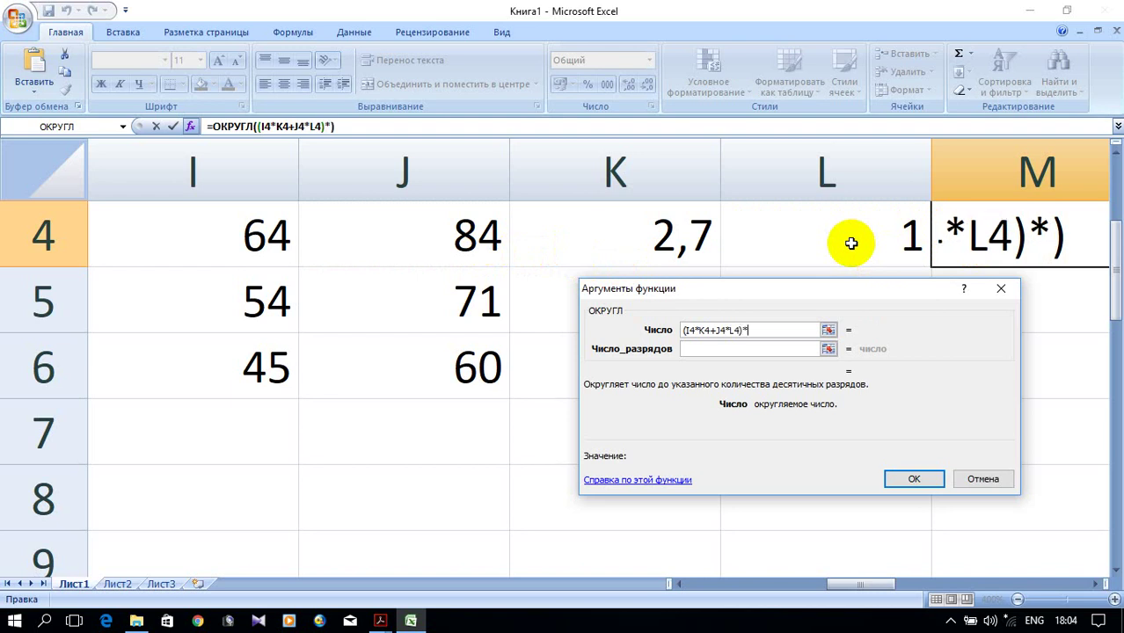
{"action": "type", "text": "0,"}
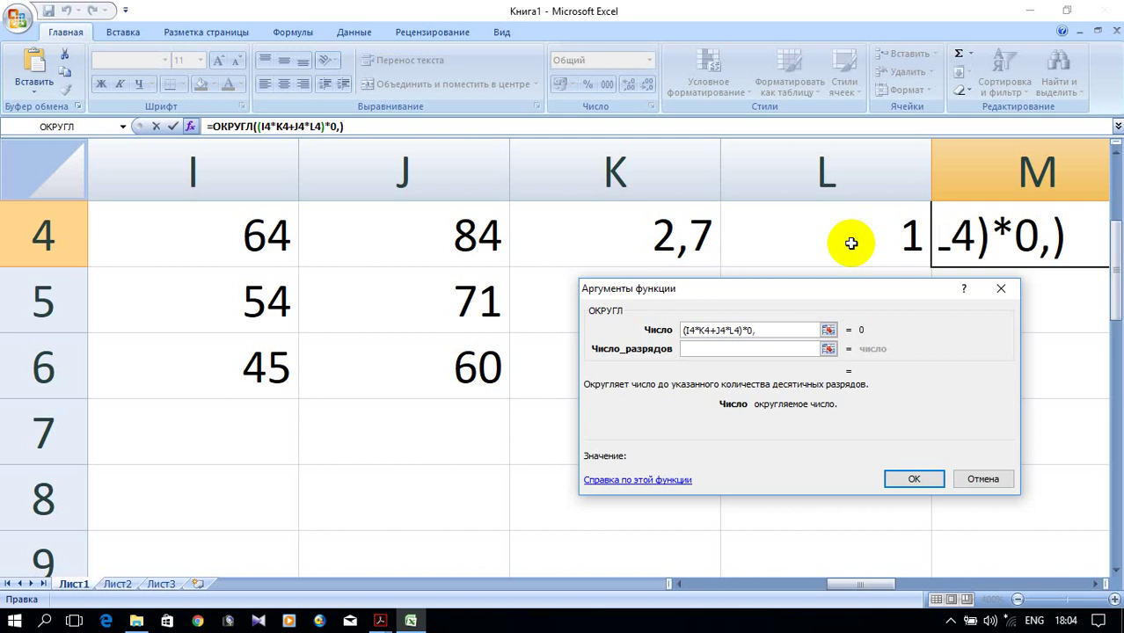
{"action": "type", "text": "9"}
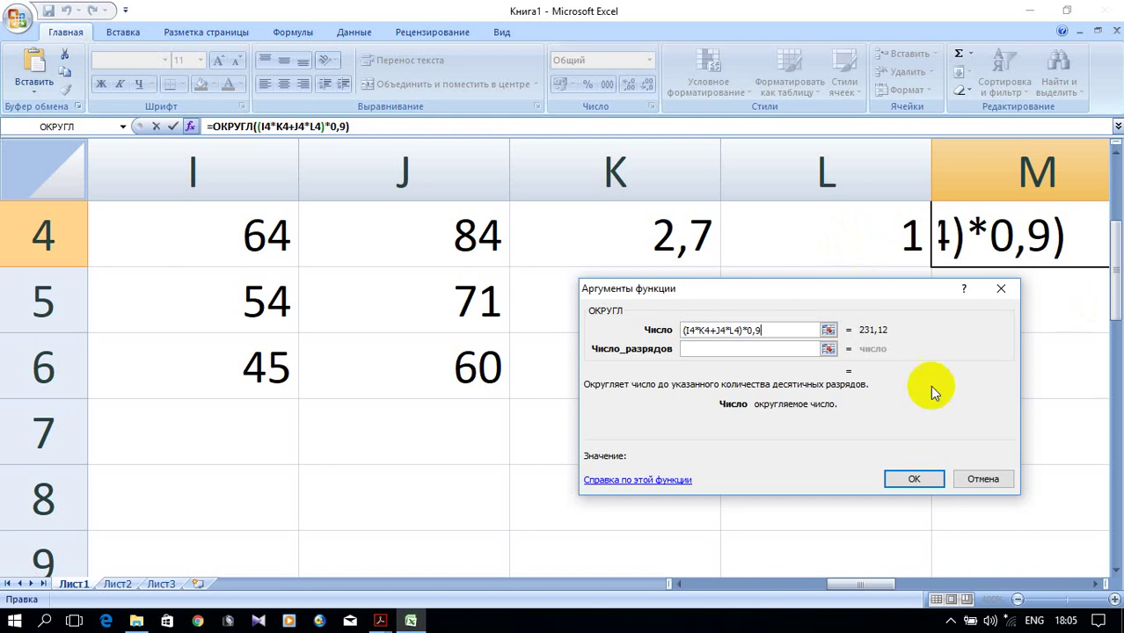
{"action": "left_click", "coordinate": [722, 350]}
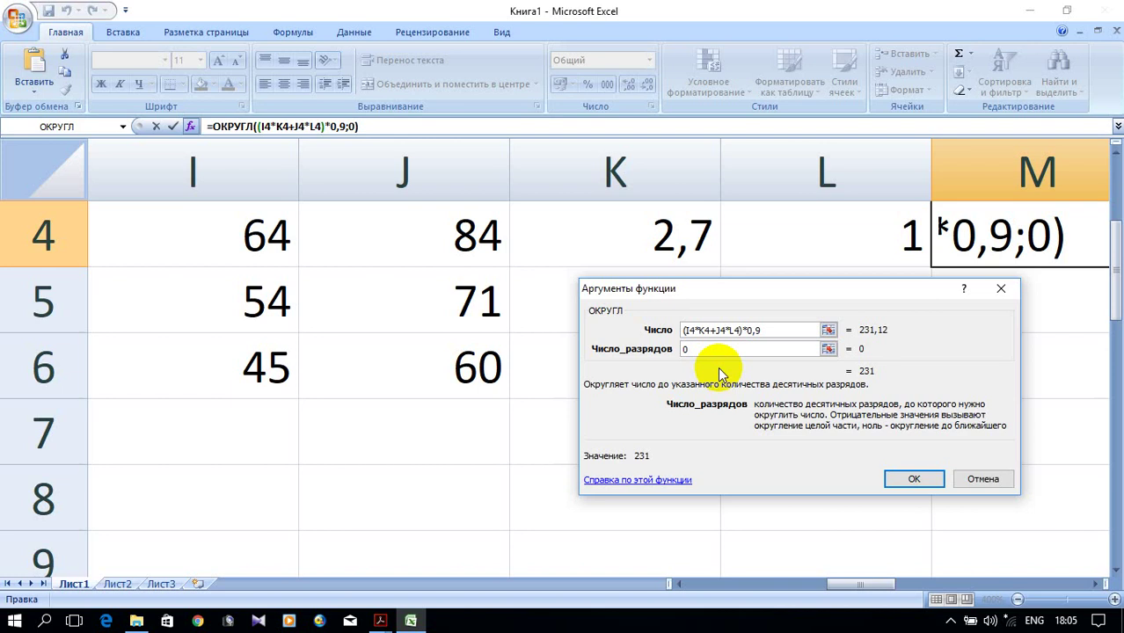
{"action": "left_click", "coordinate": [912, 480]}
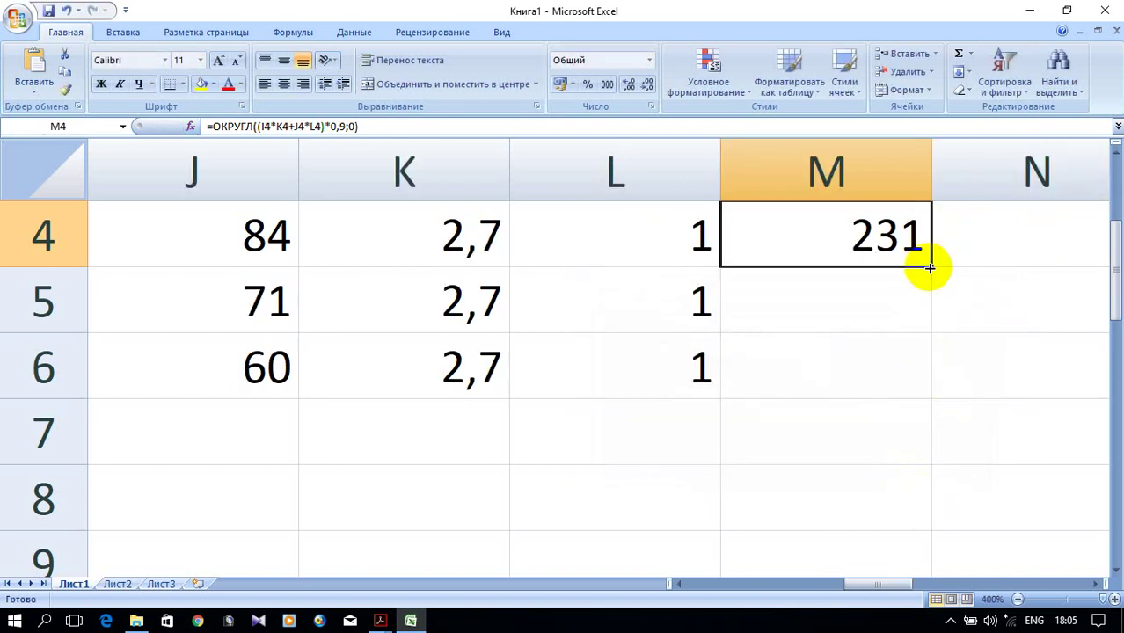
{"action": "left_click_drag", "start_coordinate": [930, 266], "coordinate": [950, 398]}
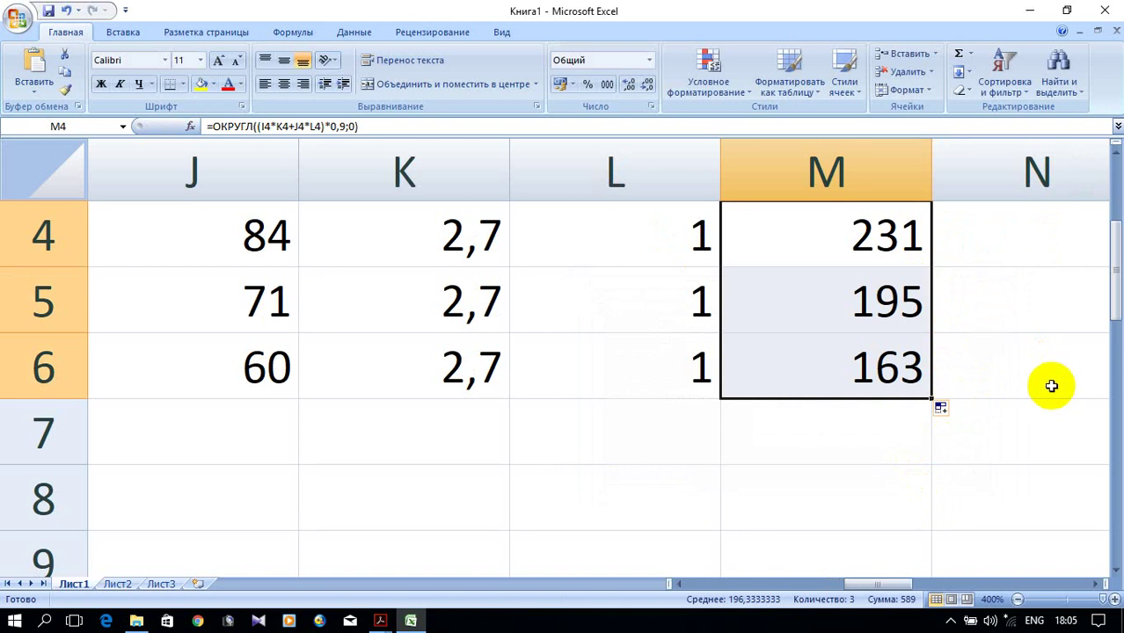
Step: Review the full Q_тр formula in M4 and leave the cell
{"action": "left_click", "coordinate": [1095, 584]}
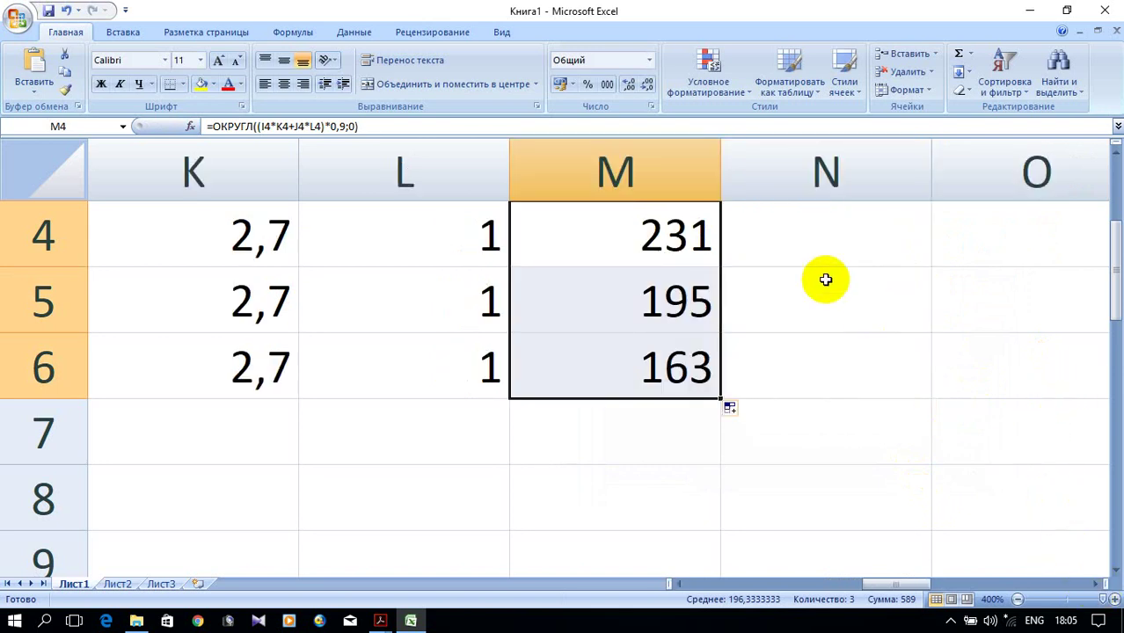
{"action": "double_click", "coordinate": [653, 225]}
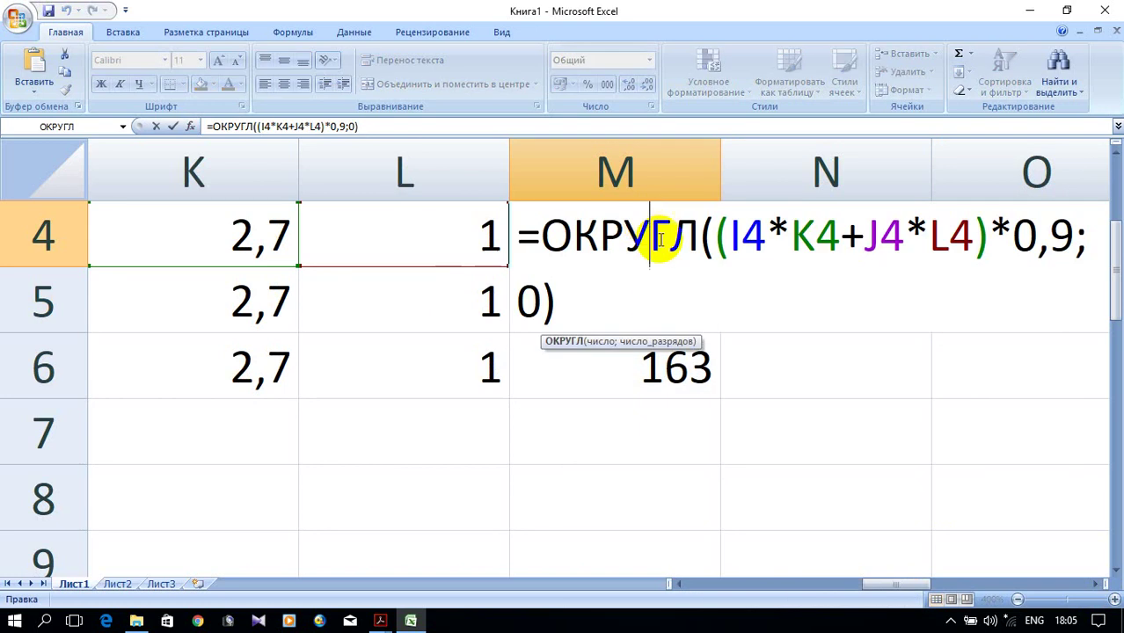
{"action": "left_click", "coordinate": [1096, 584]}
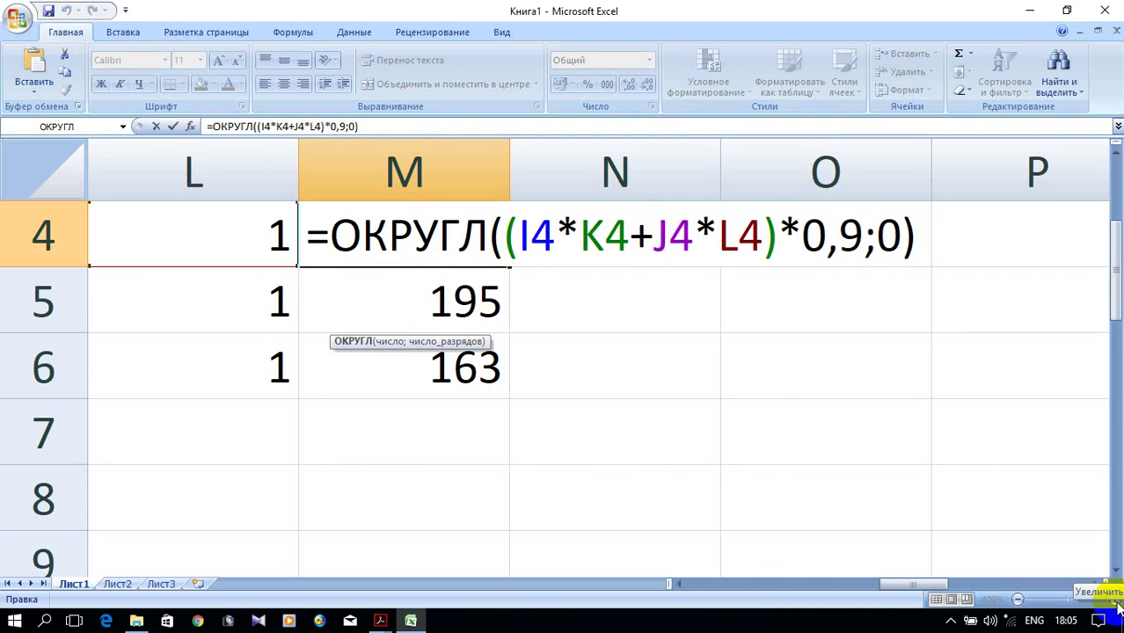
{"action": "left_click", "coordinate": [1115, 601]}
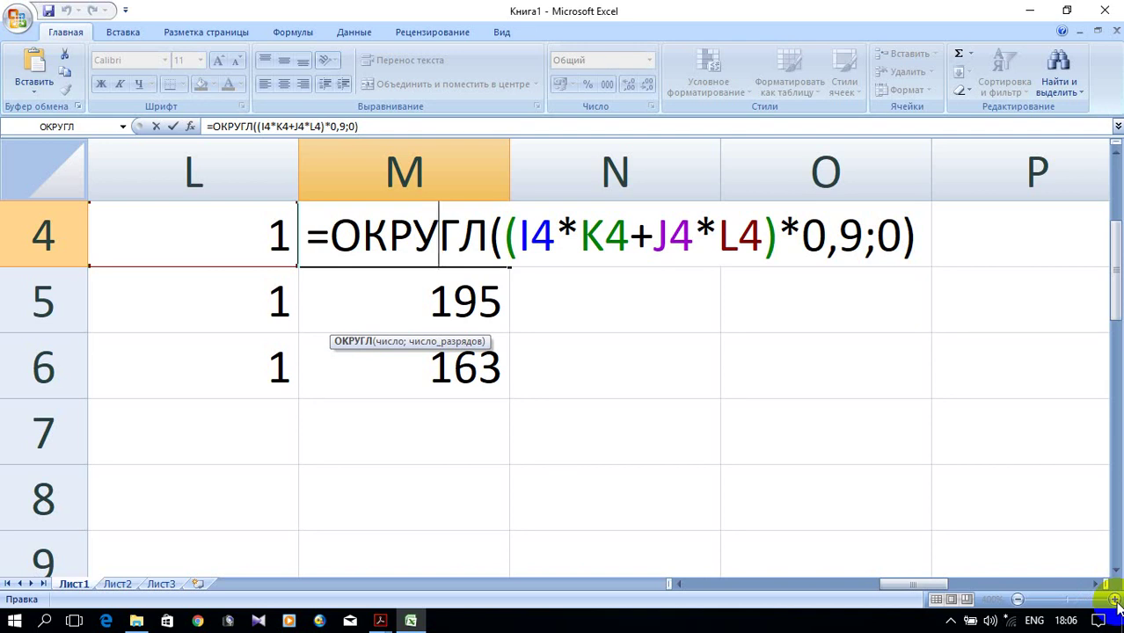
{"action": "key", "text": "Return"}
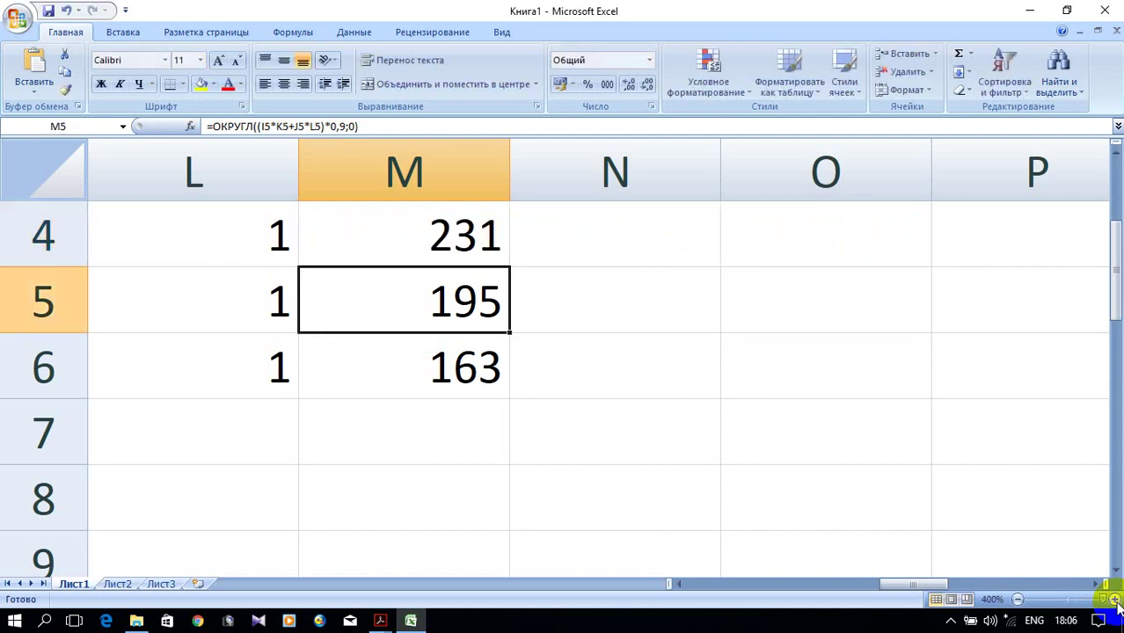
Step: Look up the Q_ПР heating appliance power formula in УП_Отопление_2016d.pdf in Acrobat Reader and return to Excel
{"action": "scroll", "coordinate": [1063, 419], "scroll_direction": "up", "scroll_amount": 1}
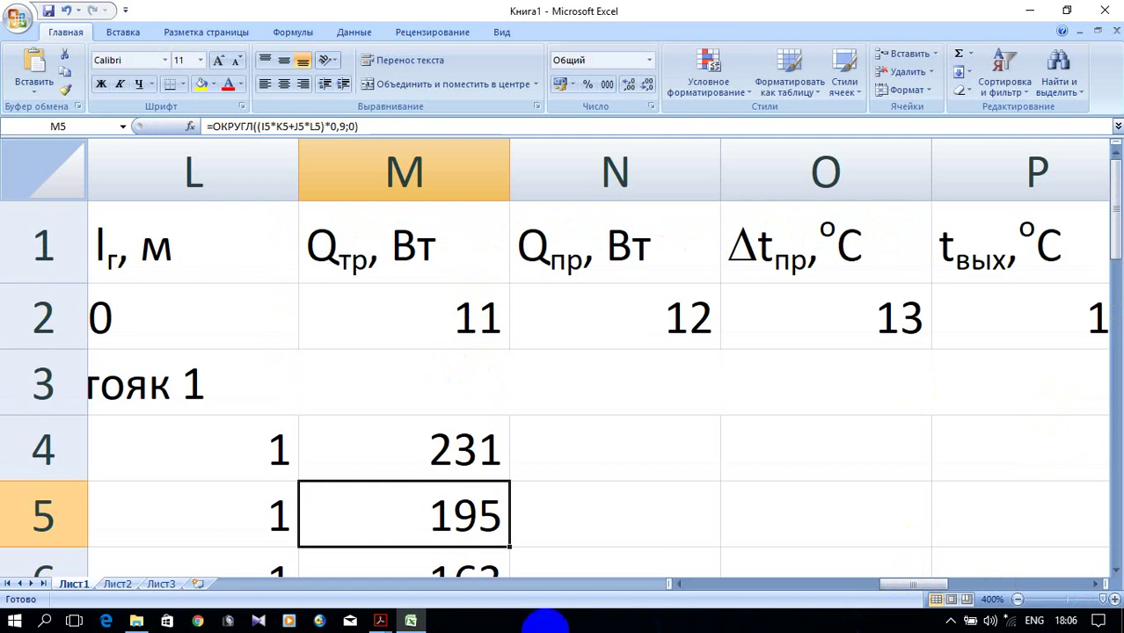
{"action": "left_click", "coordinate": [381, 621]}
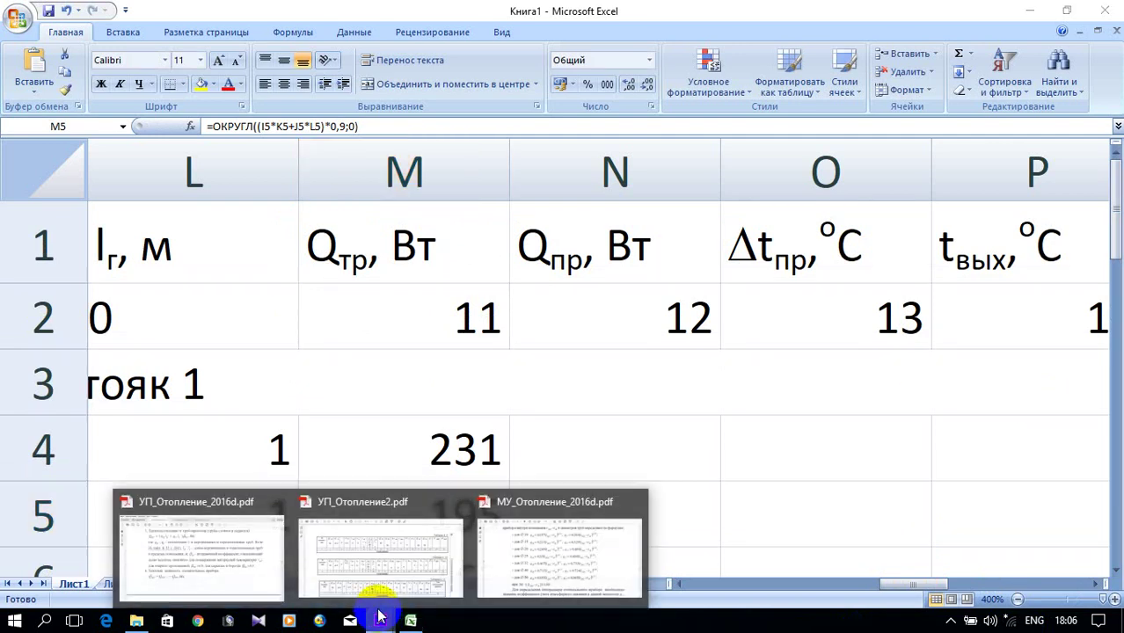
{"action": "left_click", "coordinate": [244, 542]}
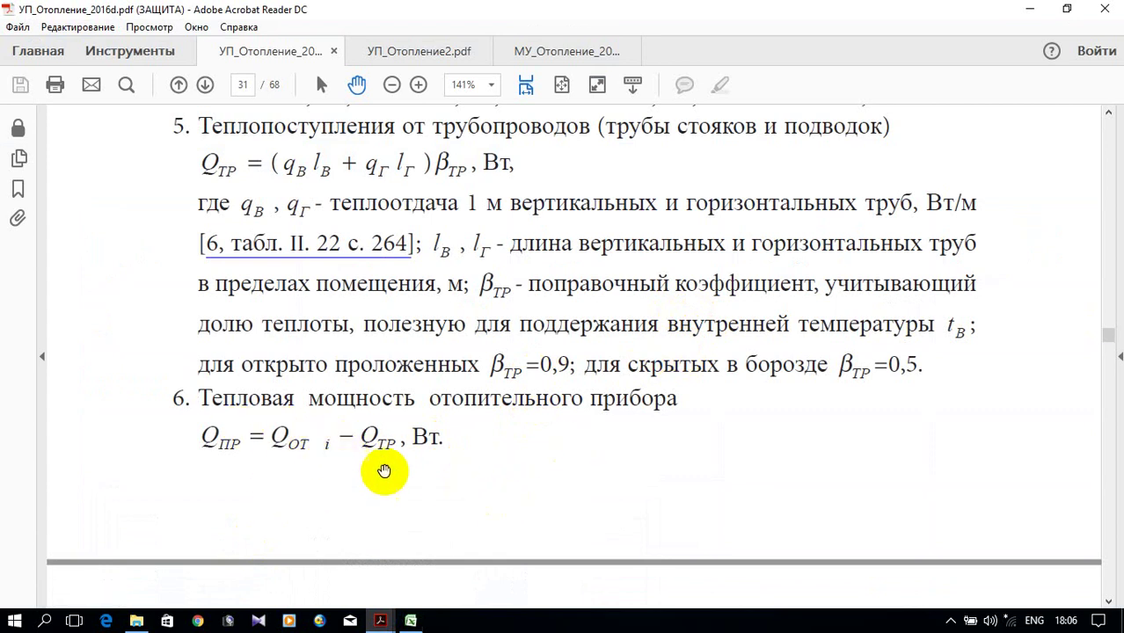
{"action": "left_click", "coordinate": [411, 621]}
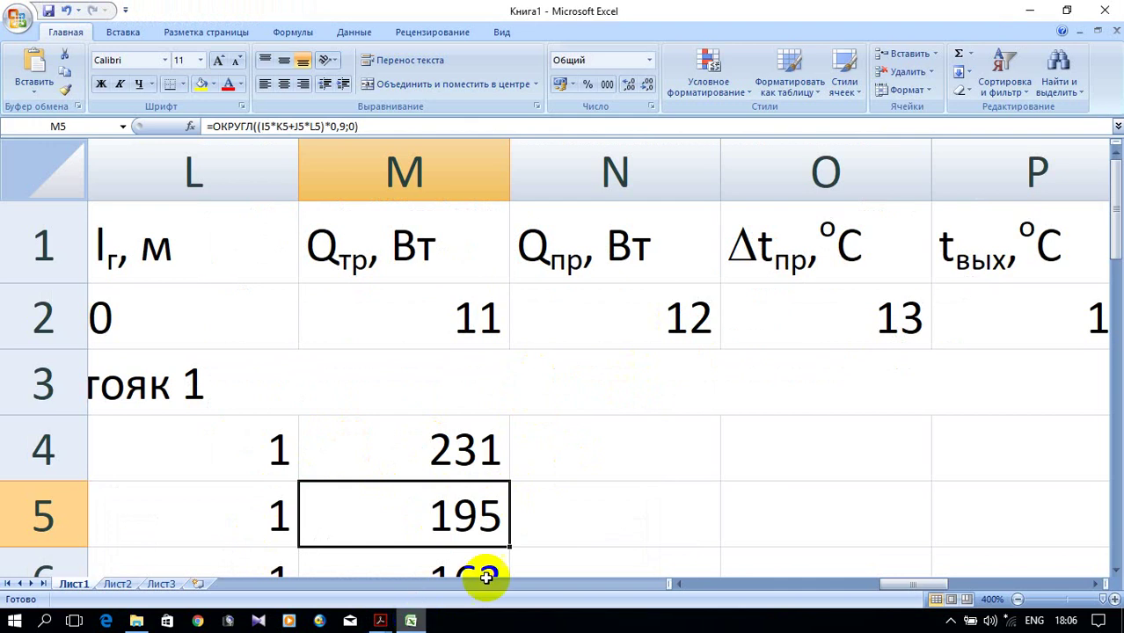
Step: Enter the Q_пр formula =B4-M4 in N4 and fill it down to N6
{"action": "left_click", "coordinate": [607, 452]}
{"action": "type", "text": "="}
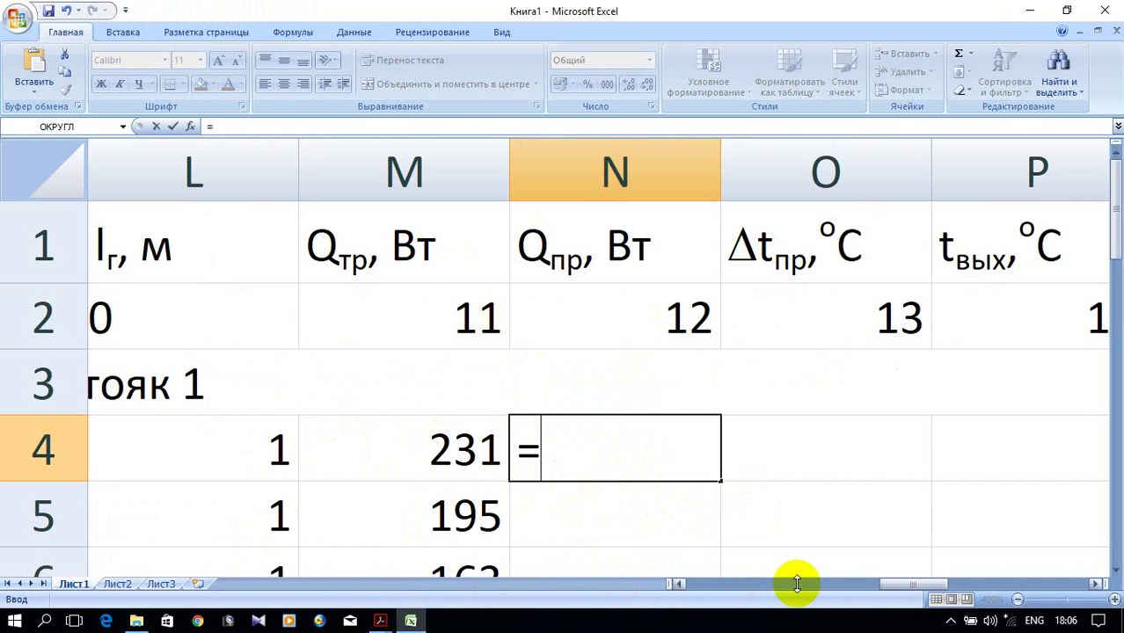
{"action": "left_click_drag", "start_coordinate": [919, 591], "coordinate": [739, 587]}
{"action": "left_click", "coordinate": [248, 444]}
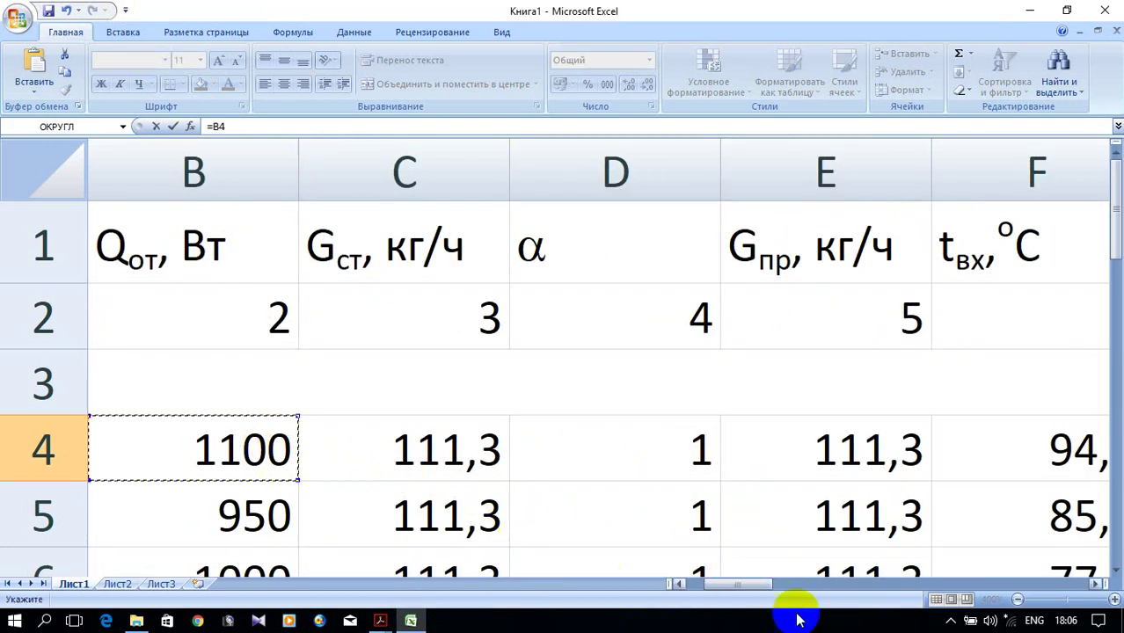
{"action": "left_click_drag", "start_coordinate": [745, 586], "coordinate": [917, 585]}
{"action": "type", "text": "-"}
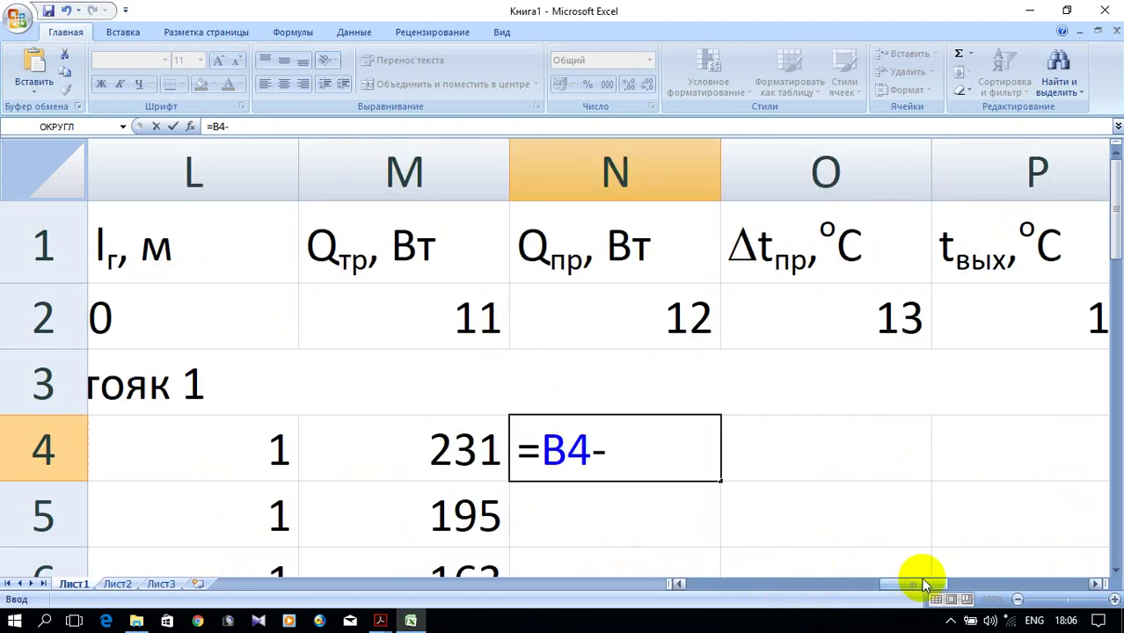
{"action": "left_click", "coordinate": [417, 439]}
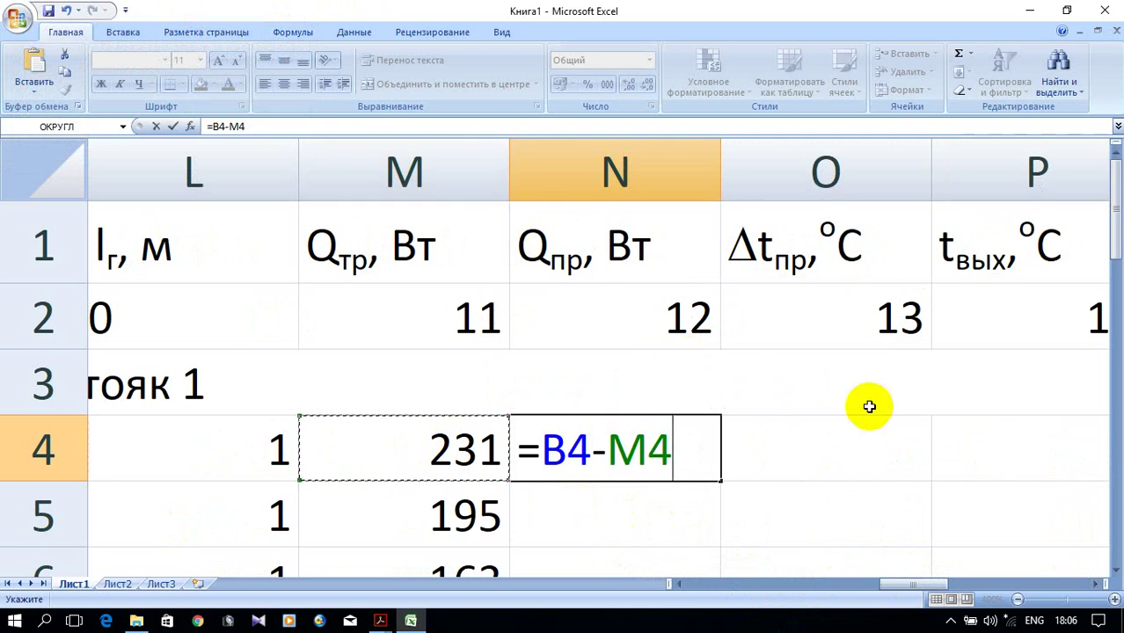
{"action": "key", "text": "Return"}
{"action": "left_click", "coordinate": [635, 453]}
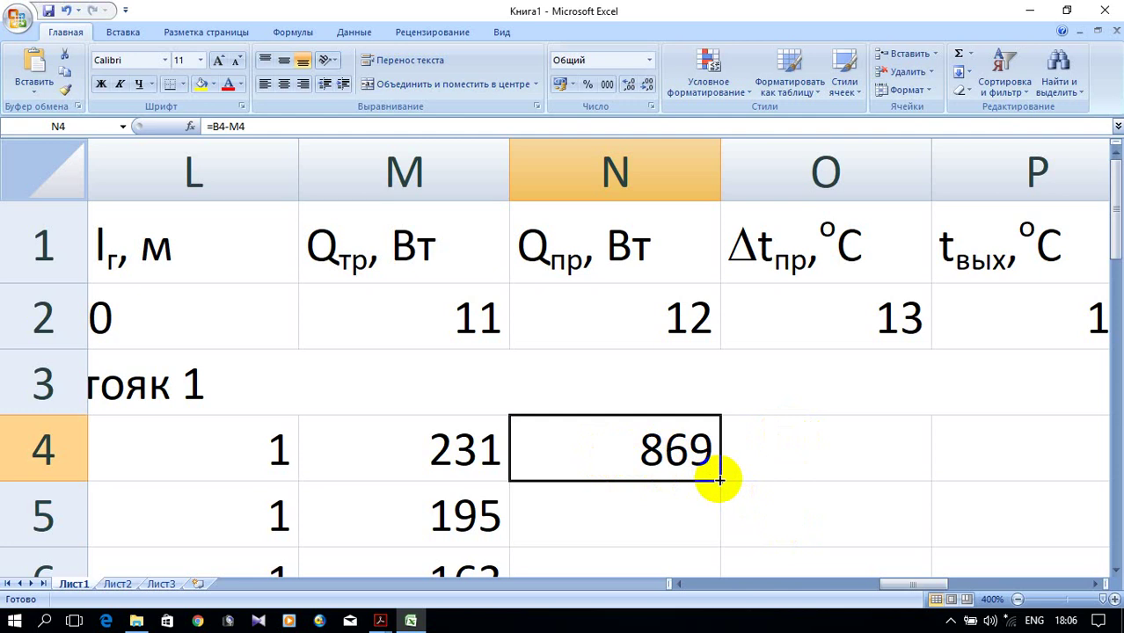
{"action": "mouse_move", "coordinate": [717, 478]}
{"action": "left_mouse_down"}
{"action": "mouse_move", "coordinate": [723, 567]}
{"action": "mouse_move", "coordinate": [721, 482]}
{"action": "left_mouse_up"}
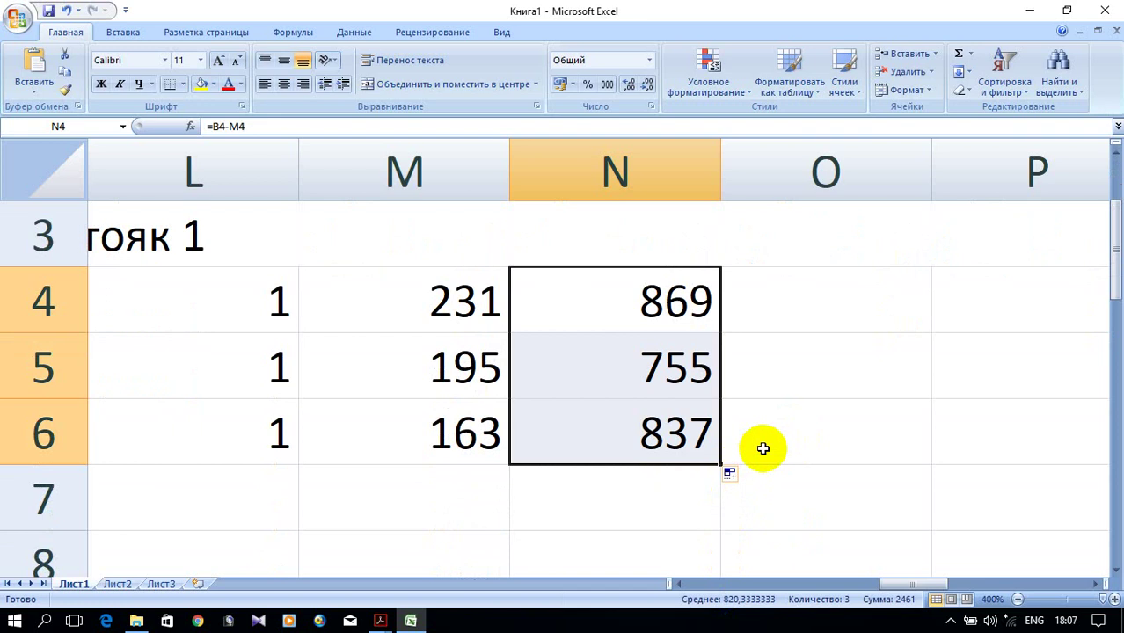
Step: Retype the M4 reference in the N4 formula =B4-M4 and confirm it
{"action": "double_click", "coordinate": [673, 297]}
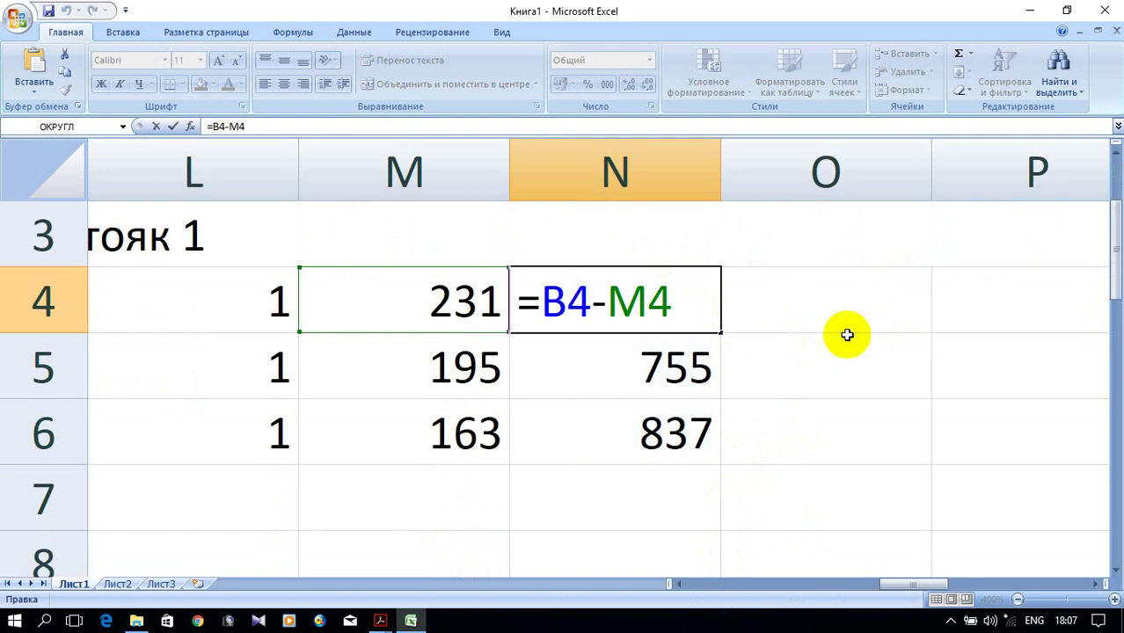
{"action": "key", "text": "BackSpace"}
{"action": "type", "text": "4"}
{"action": "key", "text": "BackSpace"}
{"action": "key", "text": "BackSpace"}
{"action": "type", "text": "m"}
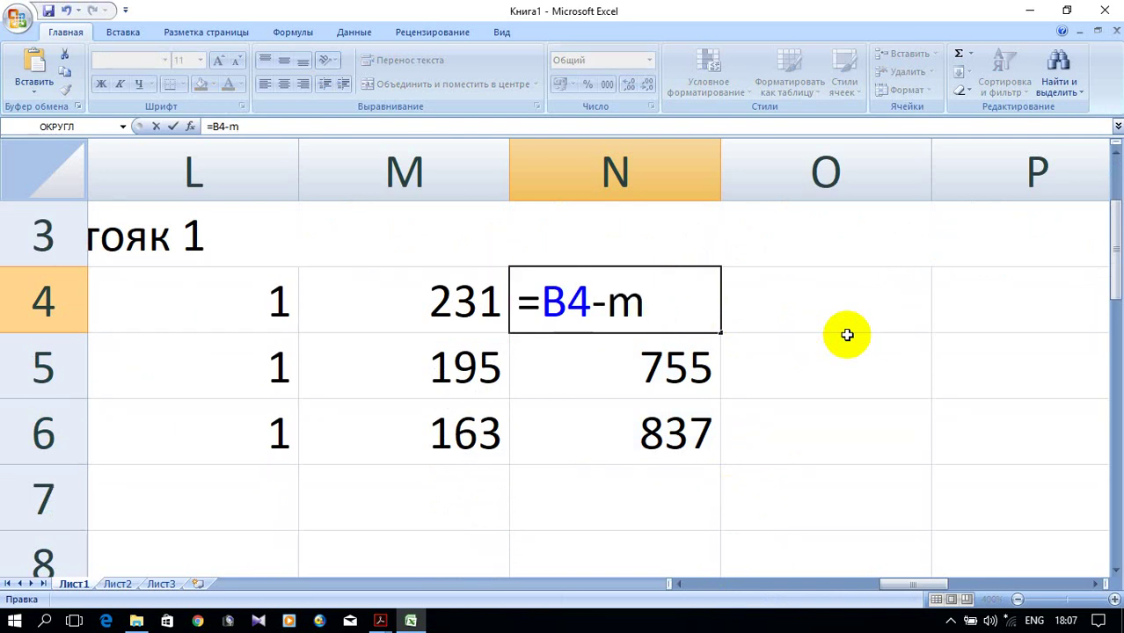
{"action": "type", "text": "4"}
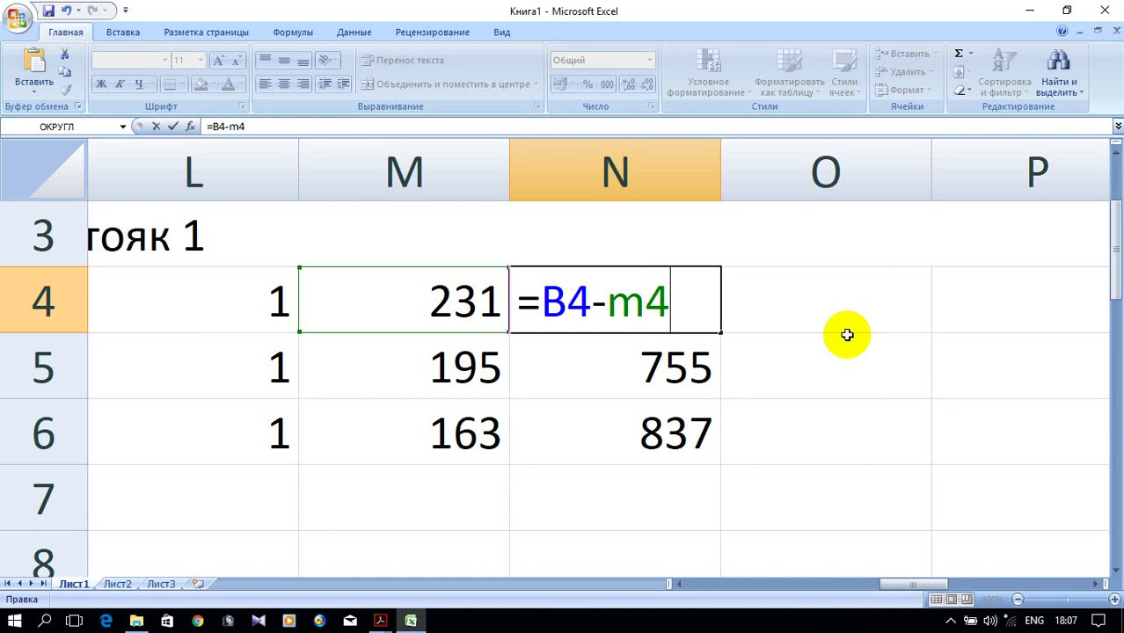
{"action": "key", "text": "Return"}
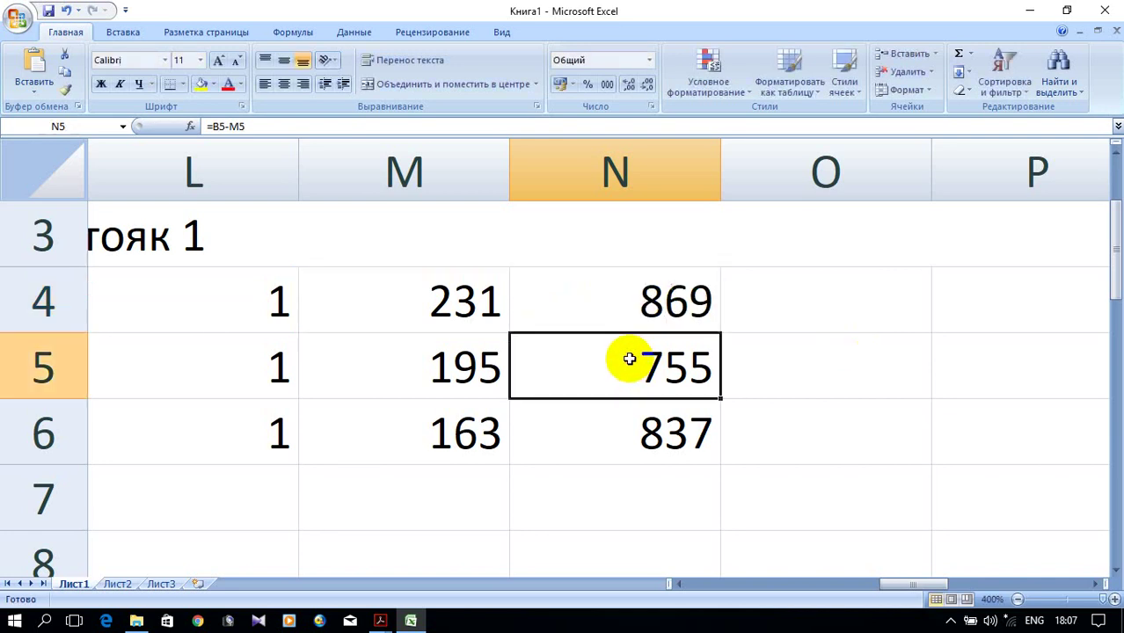
{"action": "left_click", "coordinate": [622, 311]}
{"action": "double_click", "coordinate": [623, 311]}
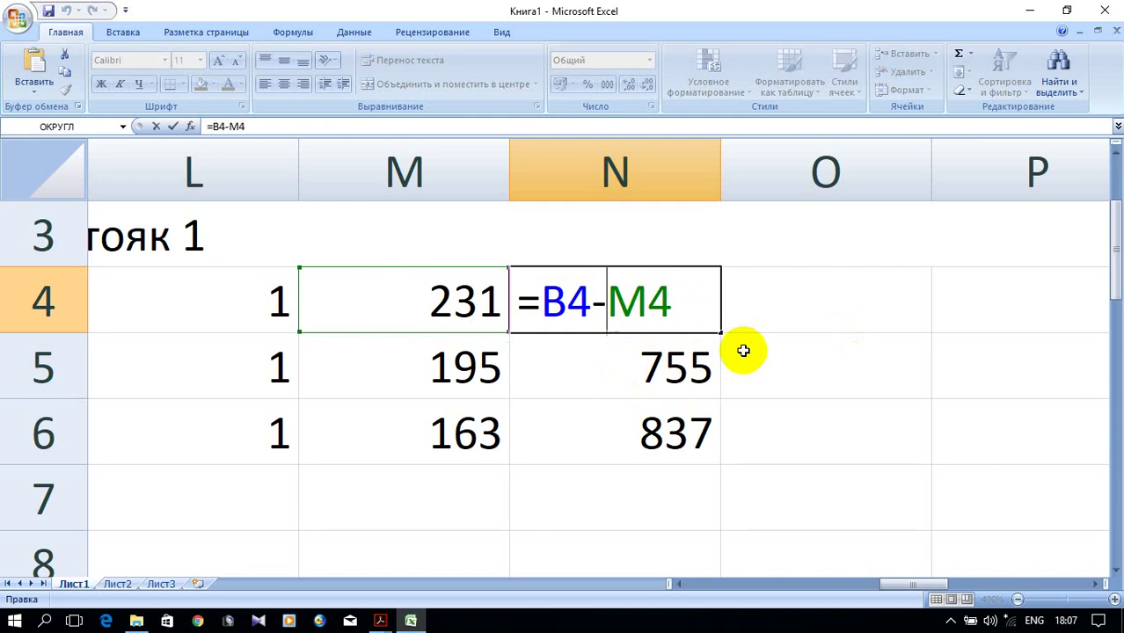
{"action": "scroll", "coordinate": [897, 440], "scroll_direction": "up", "scroll_amount": 1}
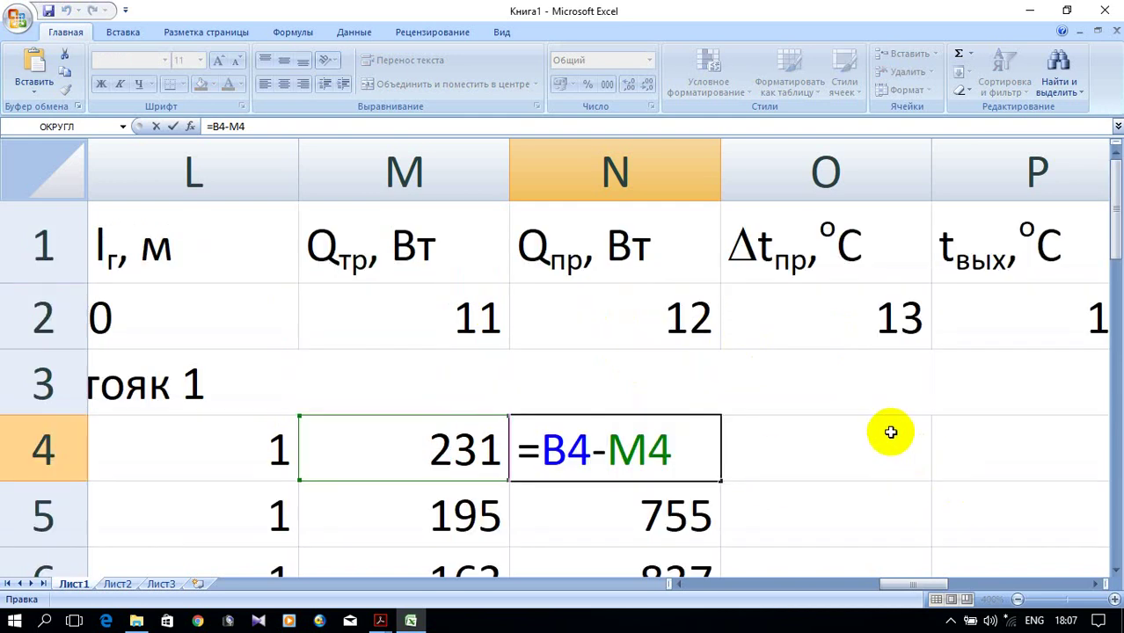
{"action": "scroll", "coordinate": [891, 429], "scroll_direction": "down", "scroll_amount": 1}
{"action": "scroll", "coordinate": [891, 432], "scroll_direction": "up", "scroll_amount": 1}
{"action": "left_click", "coordinate": [869, 443]}
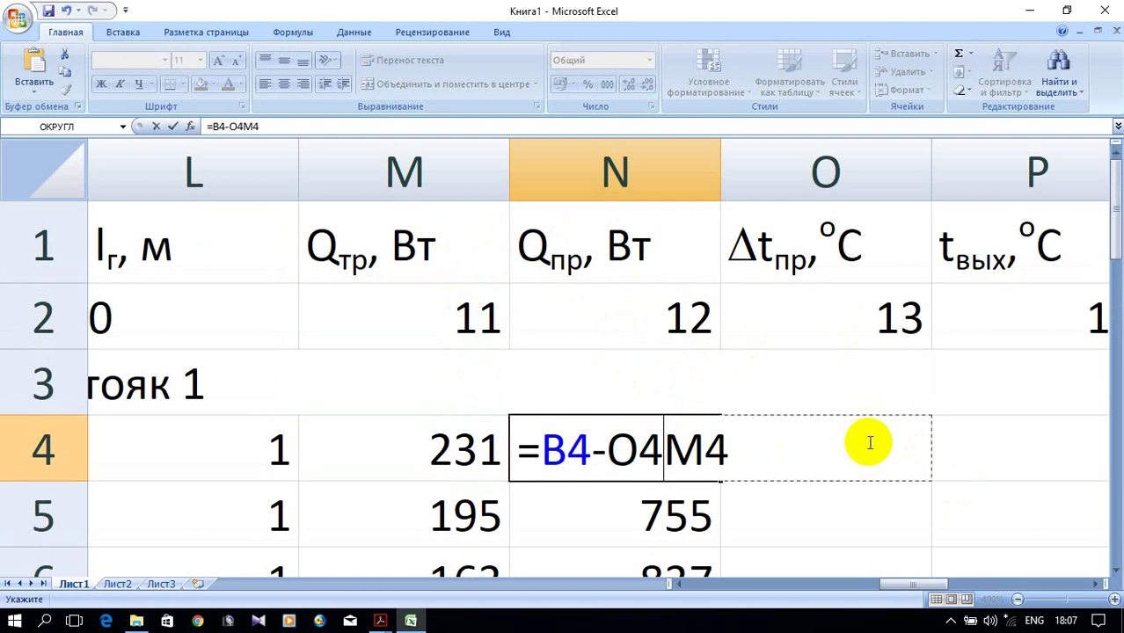
{"action": "key", "text": "Escape"}
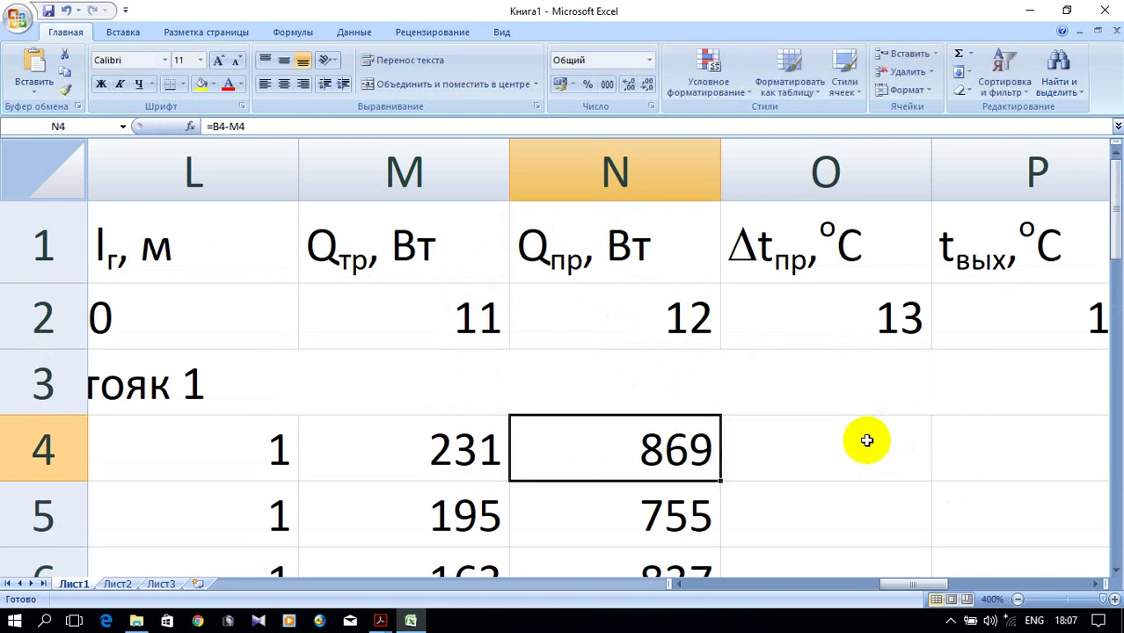
Step: Look up the Δt_ПР appliance temperature drop formula in УП_Отопление_2016d.pdf in Acrobat Reader and return to Excel with O4 selected
{"action": "left_click", "coordinate": [869, 441]}
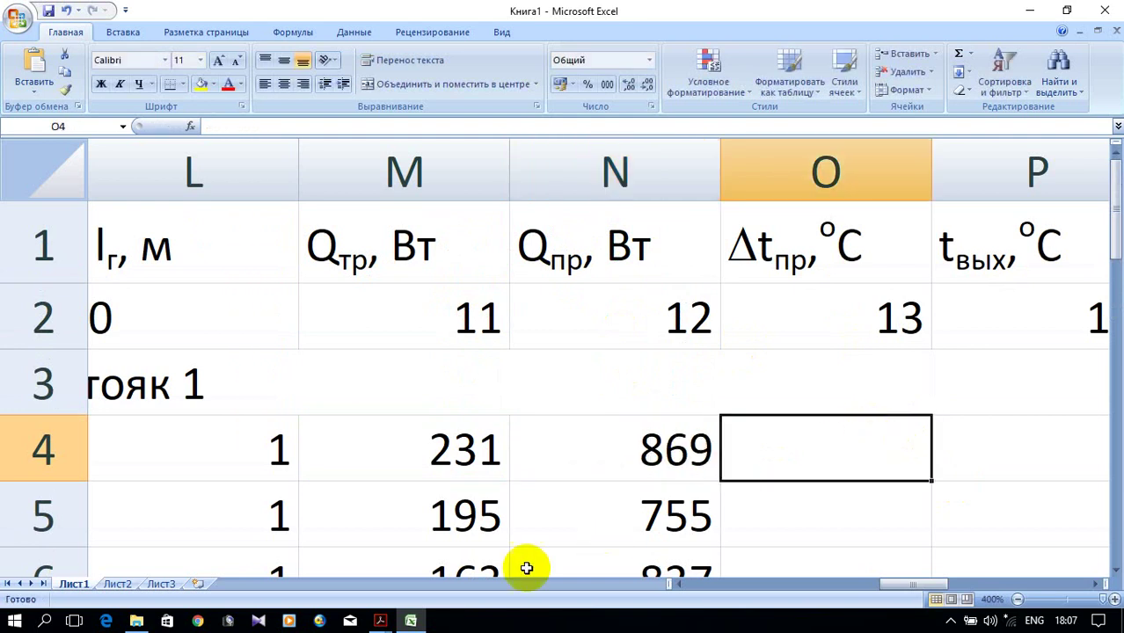
{"action": "mouse_move", "coordinate": [387, 623]}
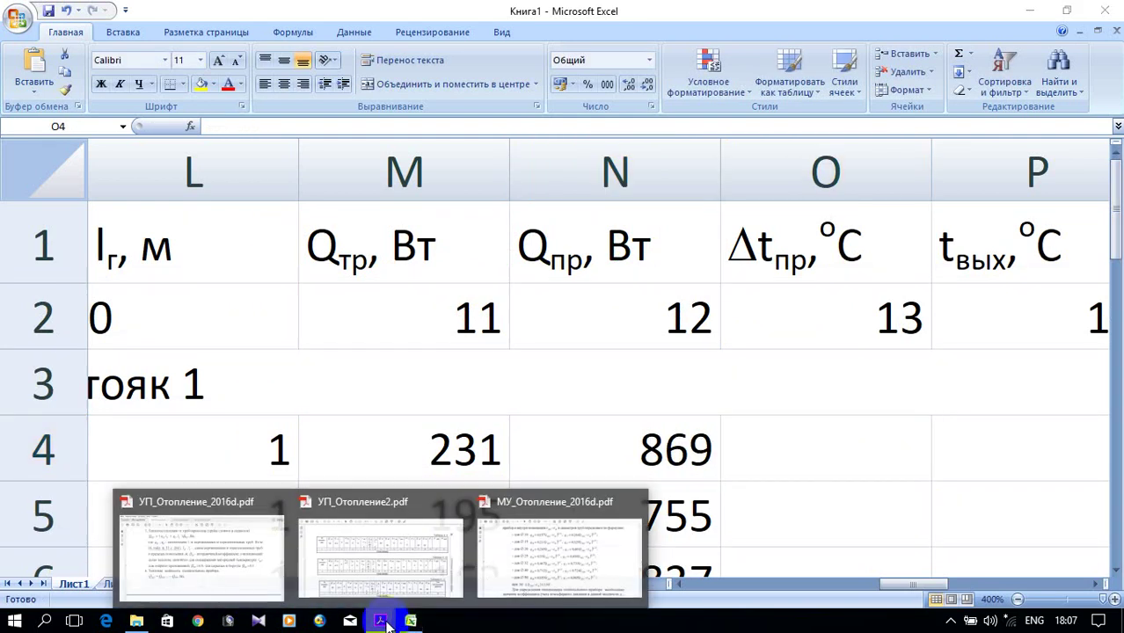
{"action": "left_click", "coordinate": [243, 557]}
{"action": "scroll", "coordinate": [817, 380], "scroll_direction": "down", "scroll_amount": 3}
{"action": "scroll", "coordinate": [817, 380], "scroll_direction": "down", "scroll_amount": 6}
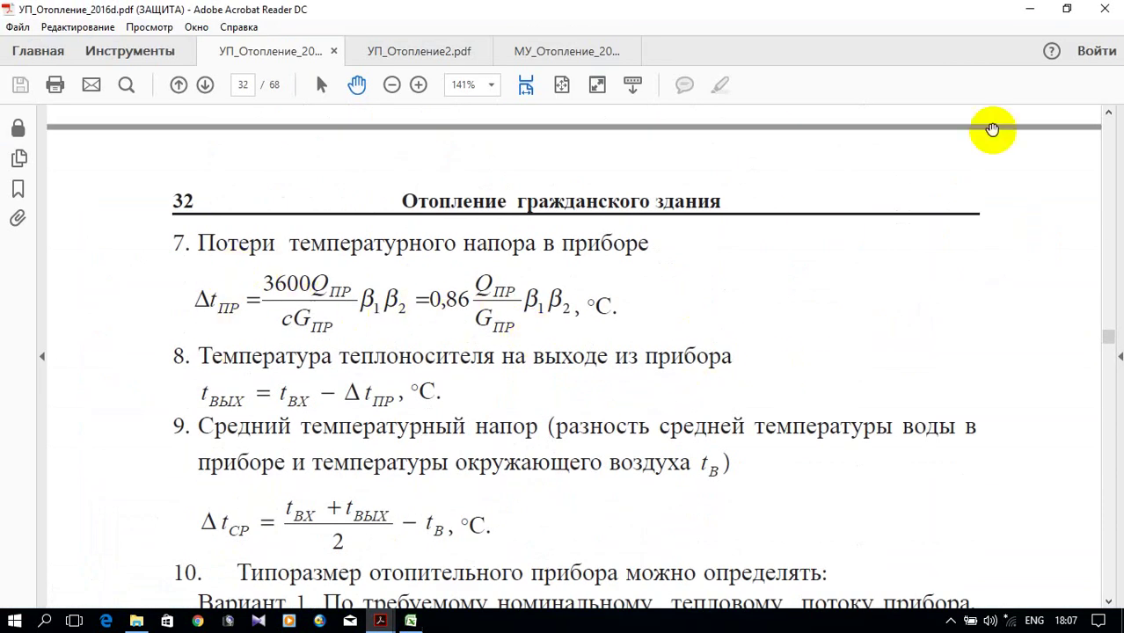
{"action": "left_click", "coordinate": [1026, 14]}
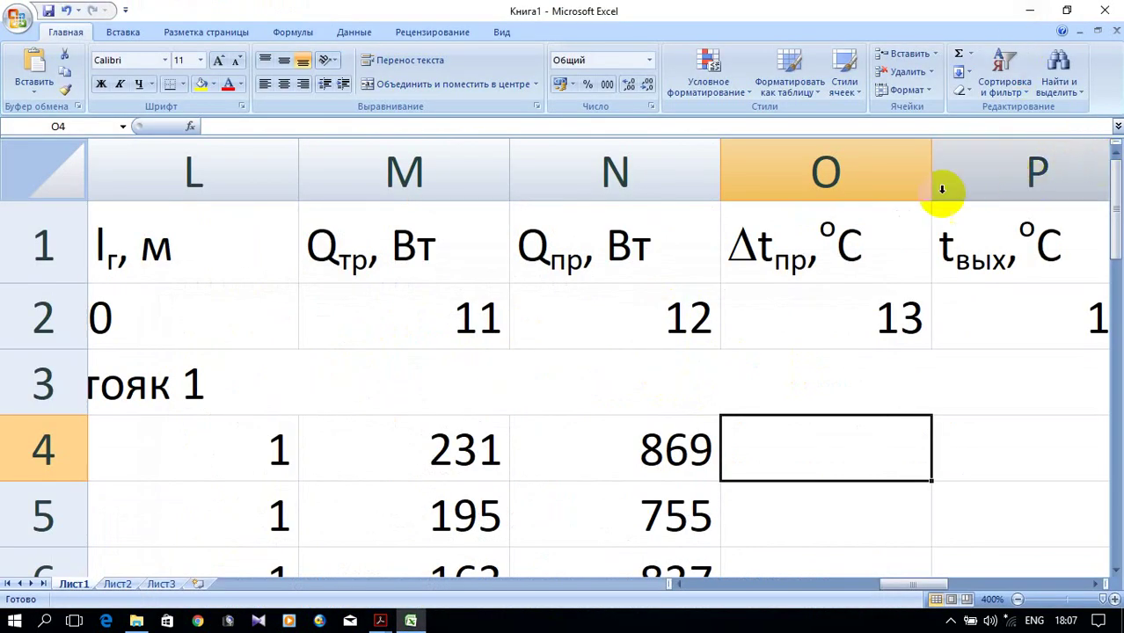
Step: Insert the ОКРУГЛ function in O4 and move its arguments dialog clear of the row 4 values
{"action": "left_click", "coordinate": [191, 127]}
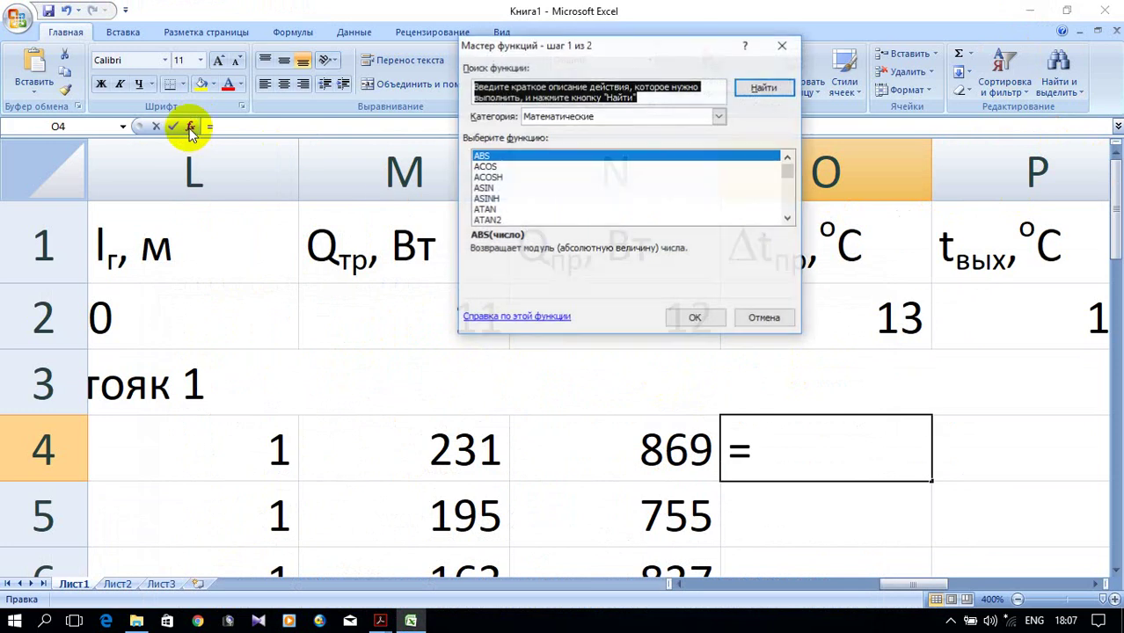
{"action": "scroll", "coordinate": [673, 186], "scroll_direction": "down", "scroll_amount": 6}
{"action": "scroll", "coordinate": [684, 189], "scroll_direction": "down", "scroll_amount": 3}
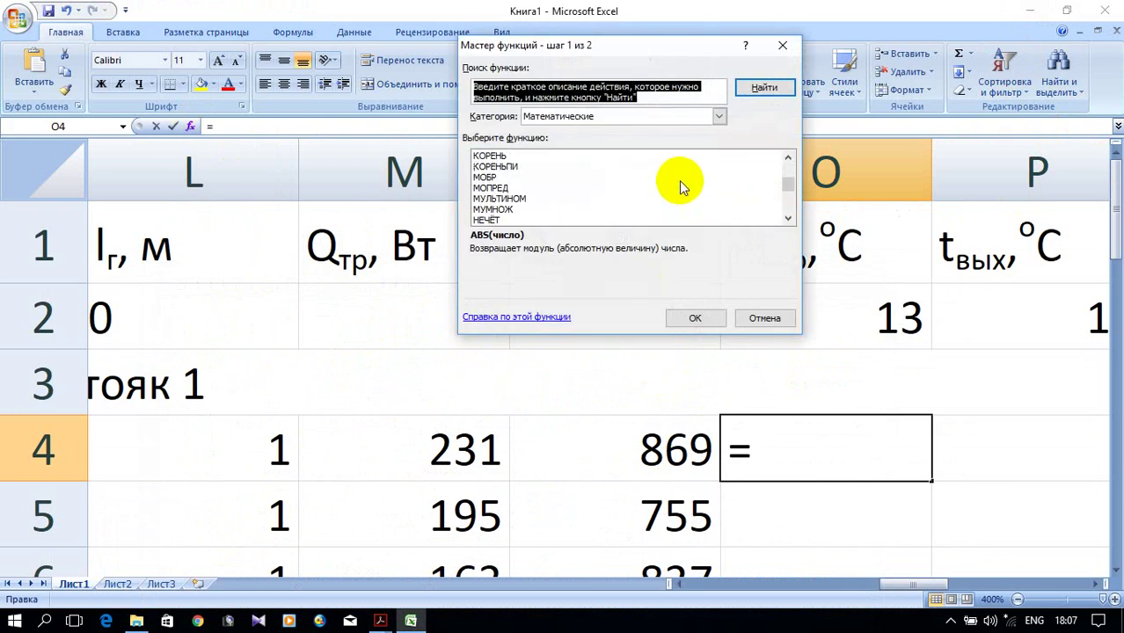
{"action": "left_click", "coordinate": [494, 211]}
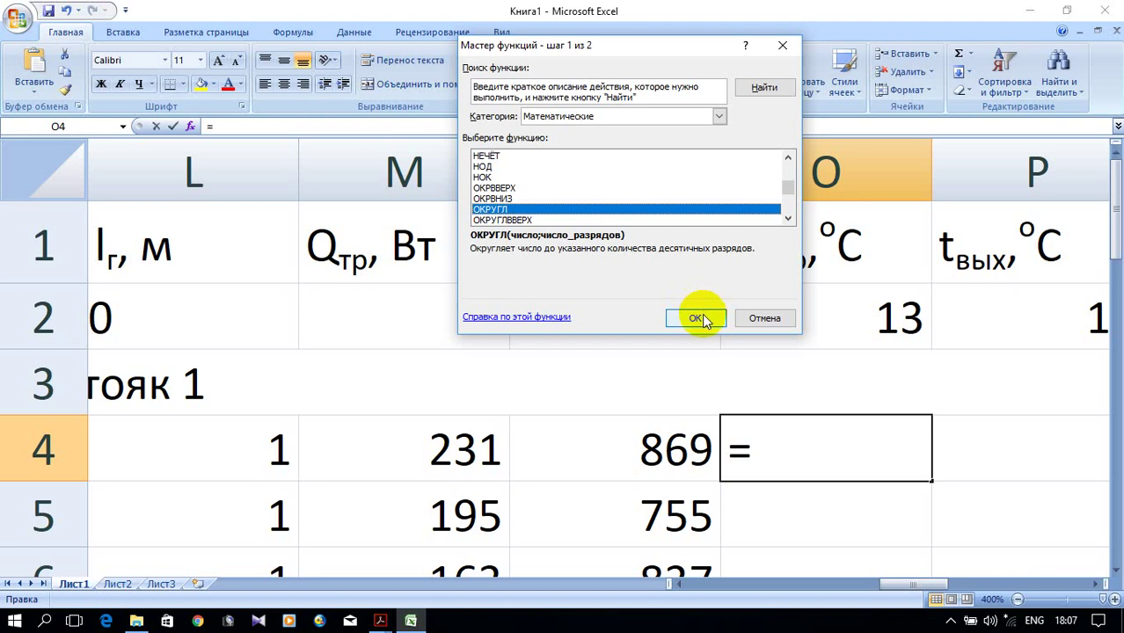
{"action": "left_click", "coordinate": [695, 317]}
{"action": "left_click_drag", "start_coordinate": [640, 20], "coordinate": [772, 117]}
Step: Enter 0,86*N4*1,04*1,02/ as the start of the number that ОКРУГЛ rounds in O4
{"action": "type", "text": "0"}
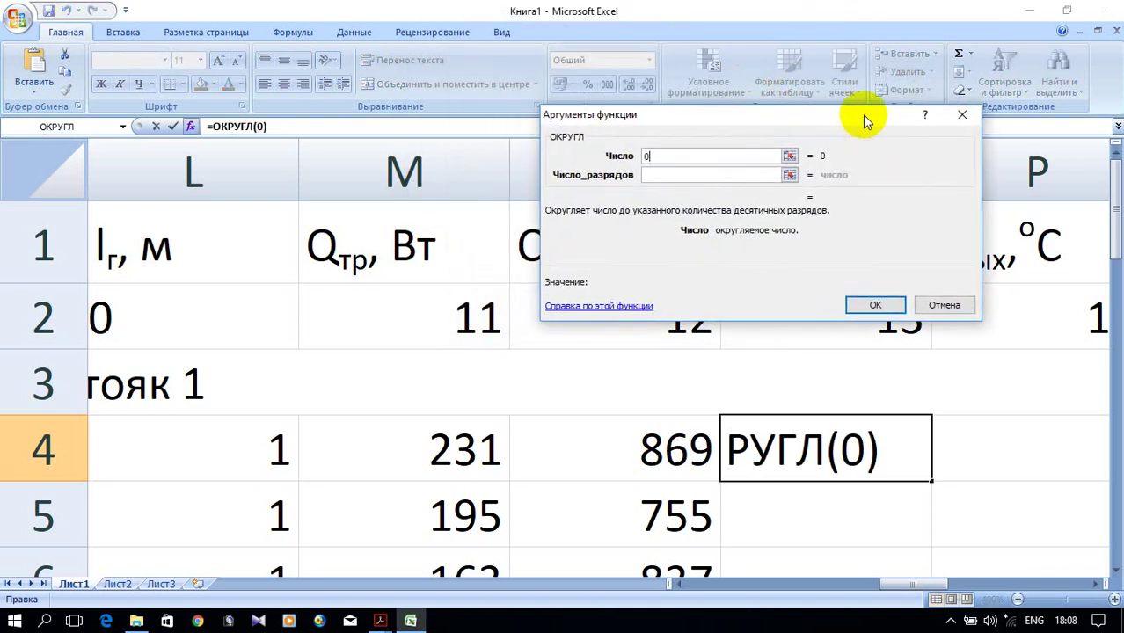
{"action": "type", "text": ",86"}
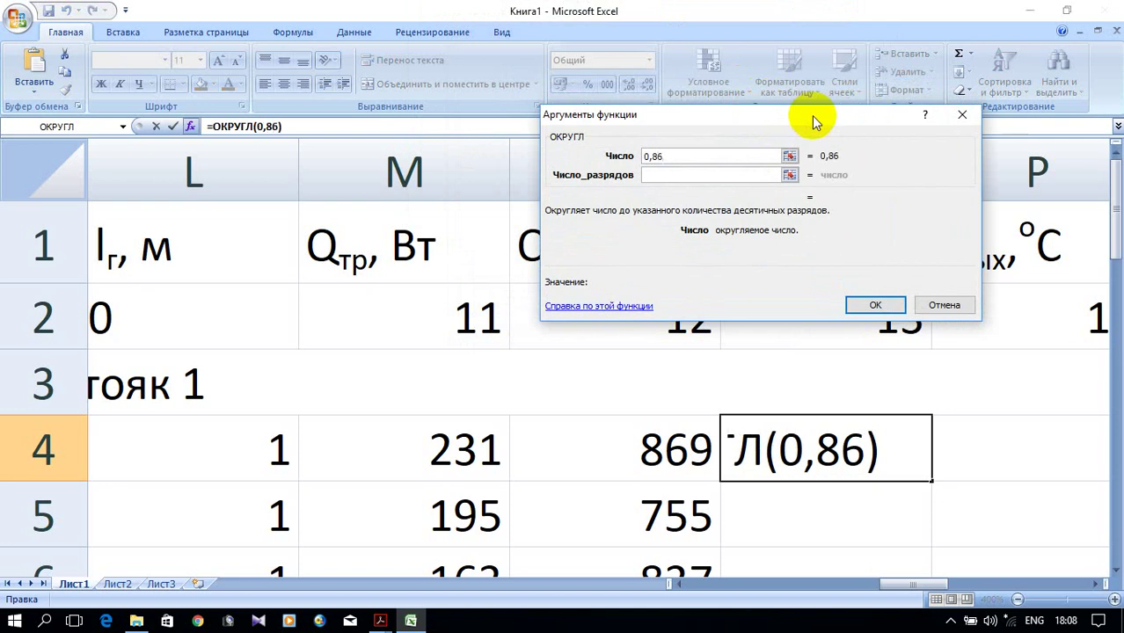
{"action": "type", "text": "*"}
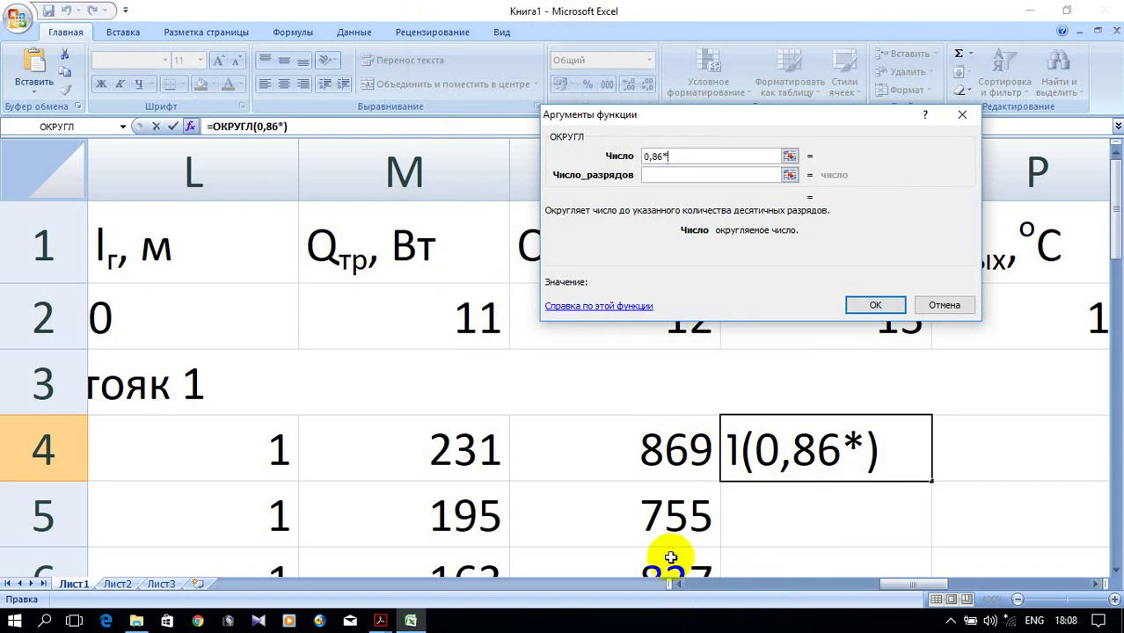
{"action": "left_click", "coordinate": [647, 452]}
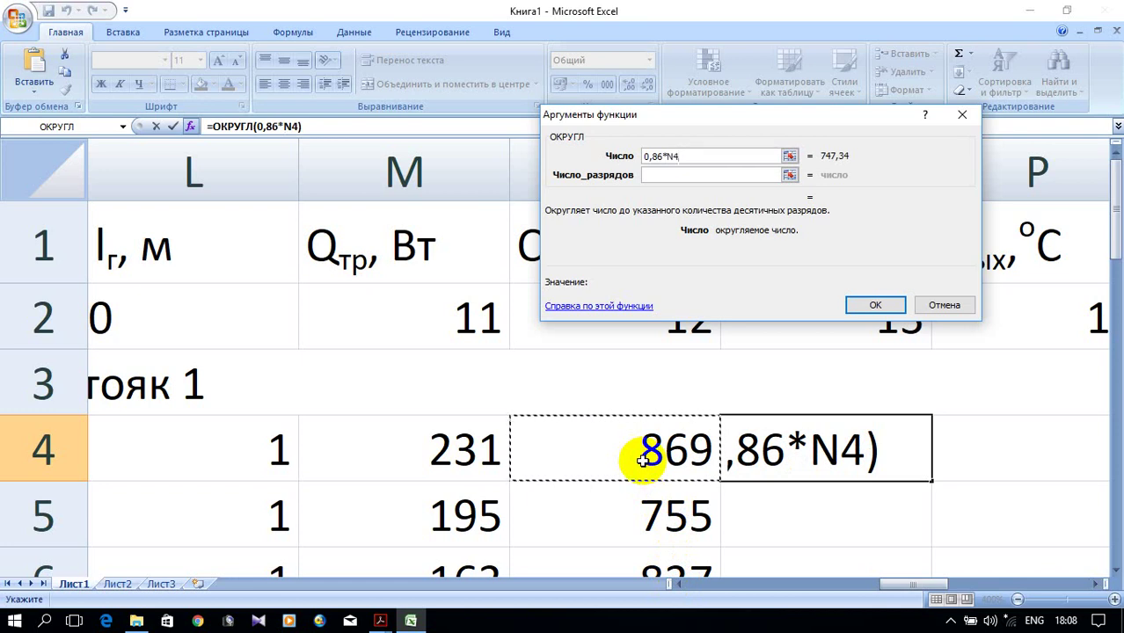
{"action": "type", "text": "*"}
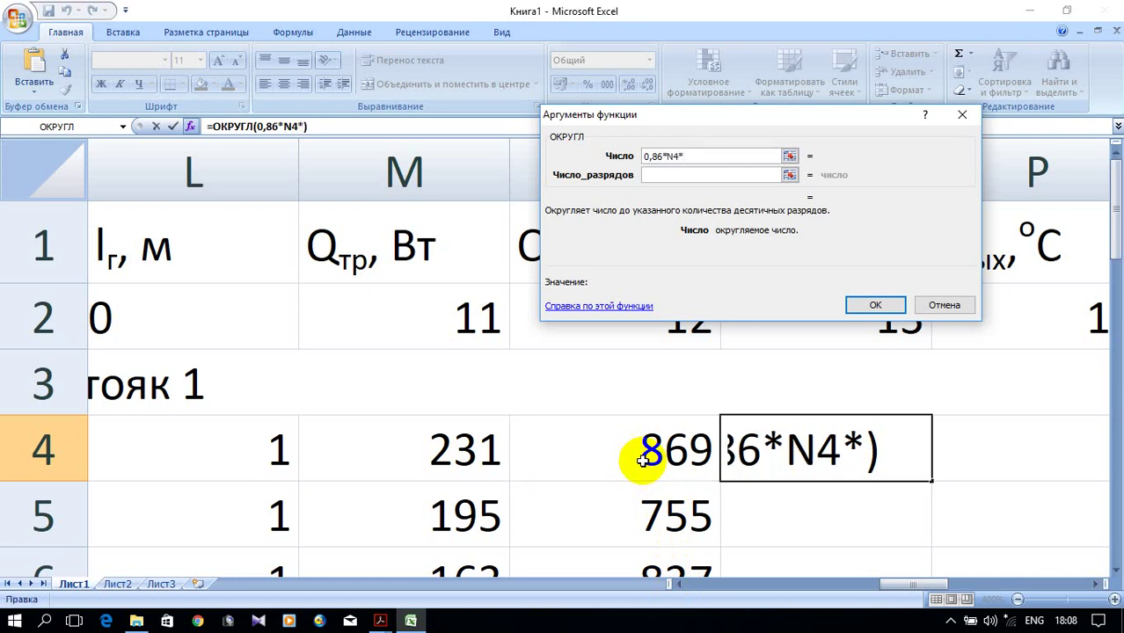
{"action": "type", "text": "1,"}
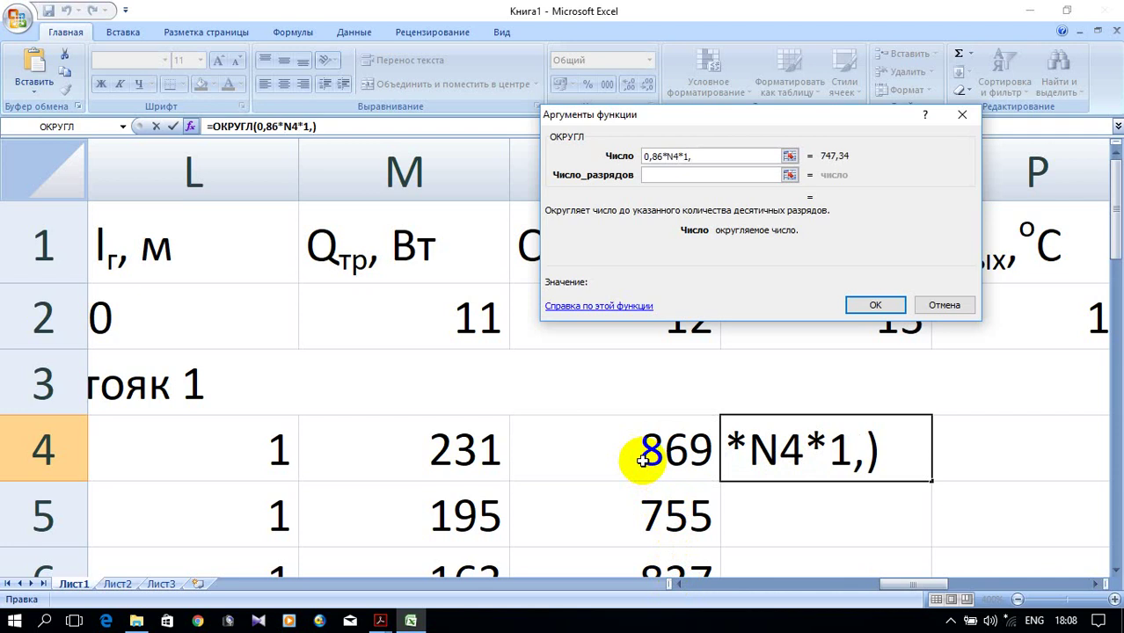
{"action": "type", "text": "04"}
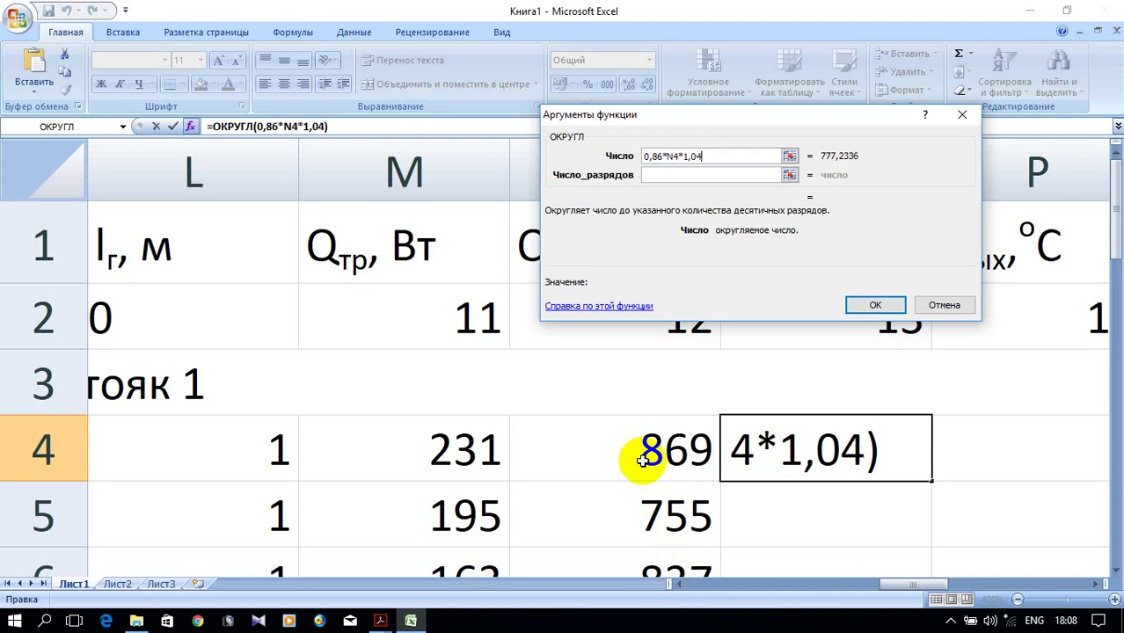
{"action": "type", "text": "*1"}
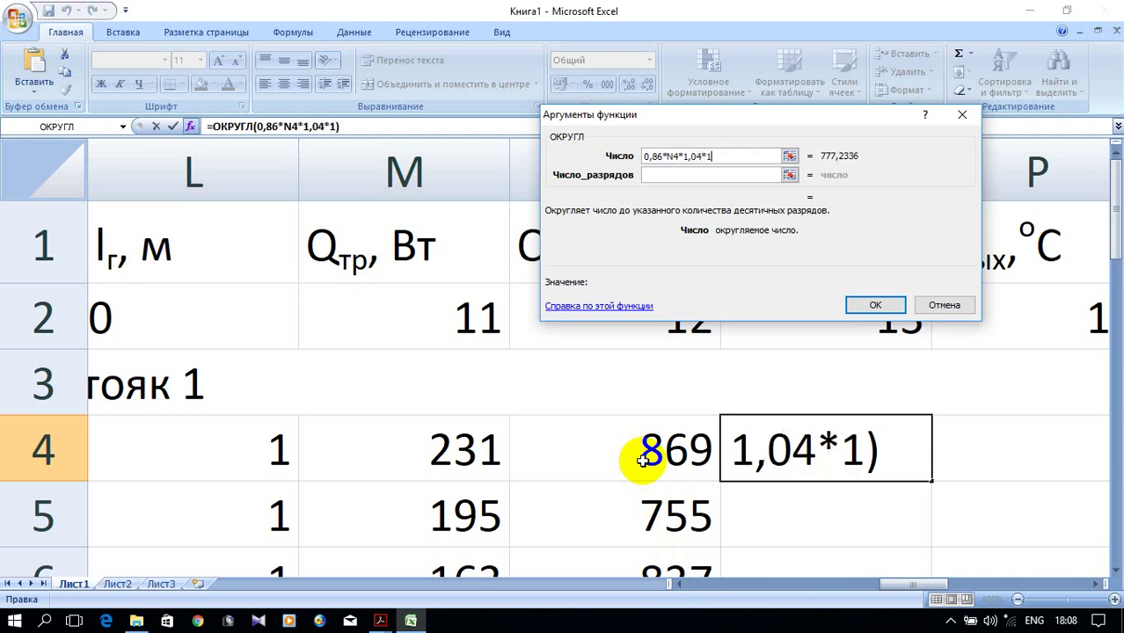
{"action": "type", "text": ",0"}
{"action": "type", "text": "2"}
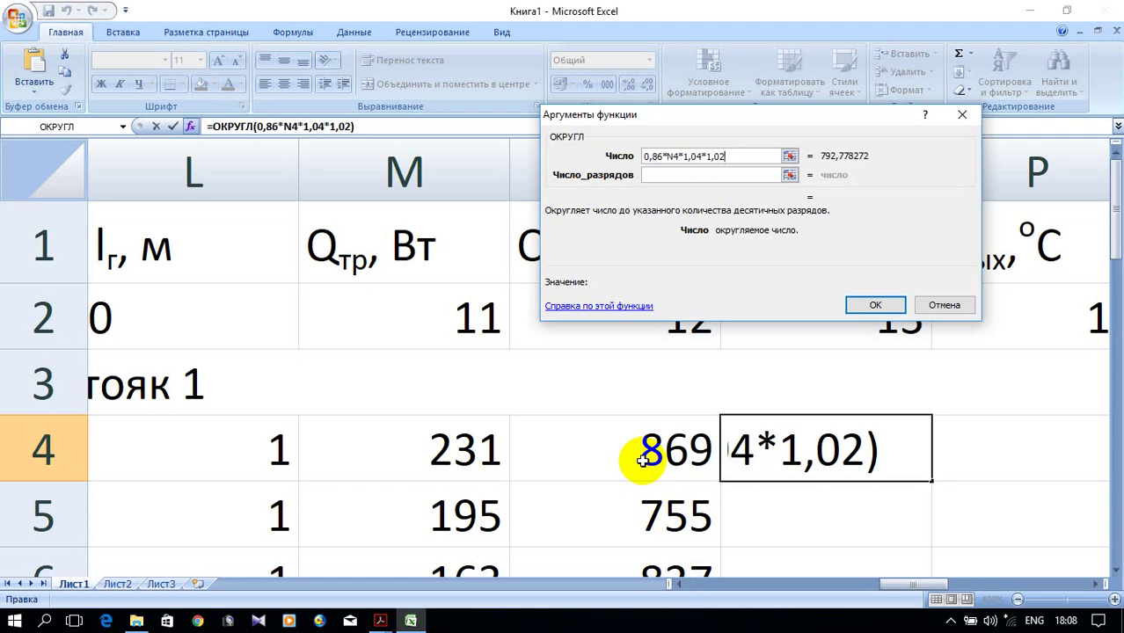
{"action": "type", "text": "/"}
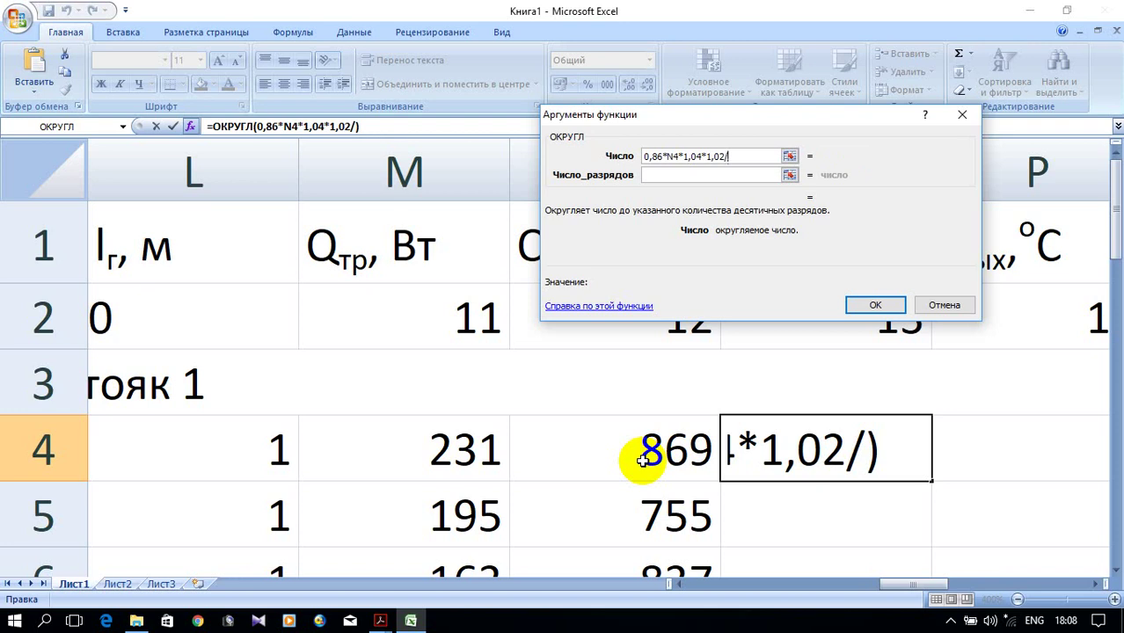
Step: Complete the O4 formula with the flow G_пр in E4 as divisor and rounding to 1 digit
{"action": "left_click", "coordinate": [678, 586]}
{"action": "left_click", "coordinate": [679, 586]}
{"action": "left_click", "coordinate": [678, 586]}
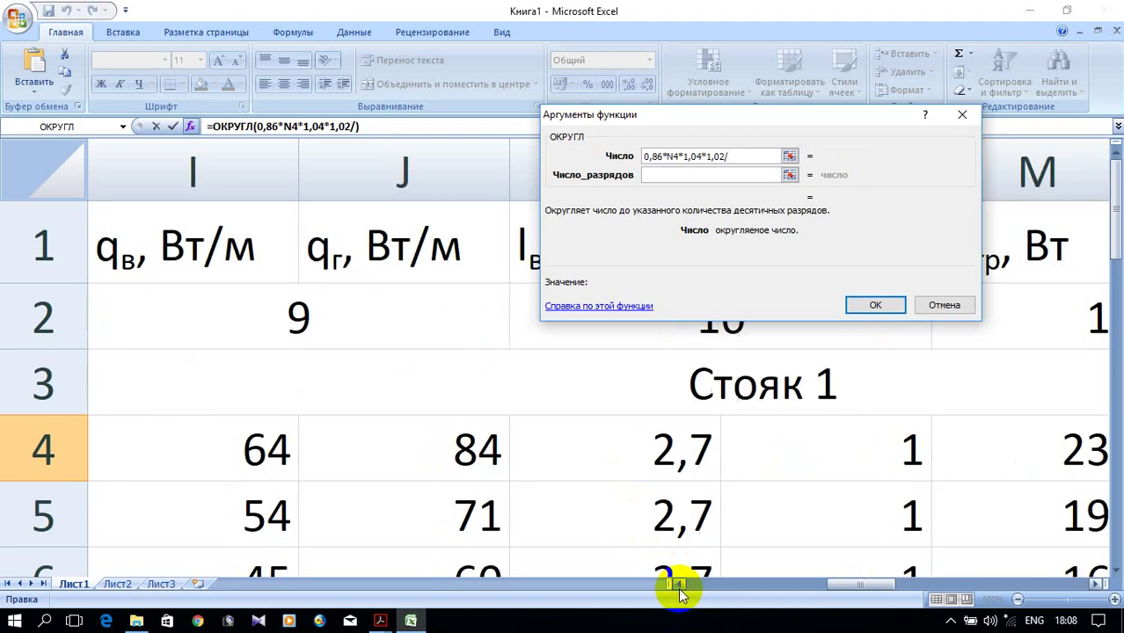
{"action": "left_click", "coordinate": [678, 586]}
{"action": "left_click", "coordinate": [678, 585]}
{"action": "left_click", "coordinate": [678, 585]}
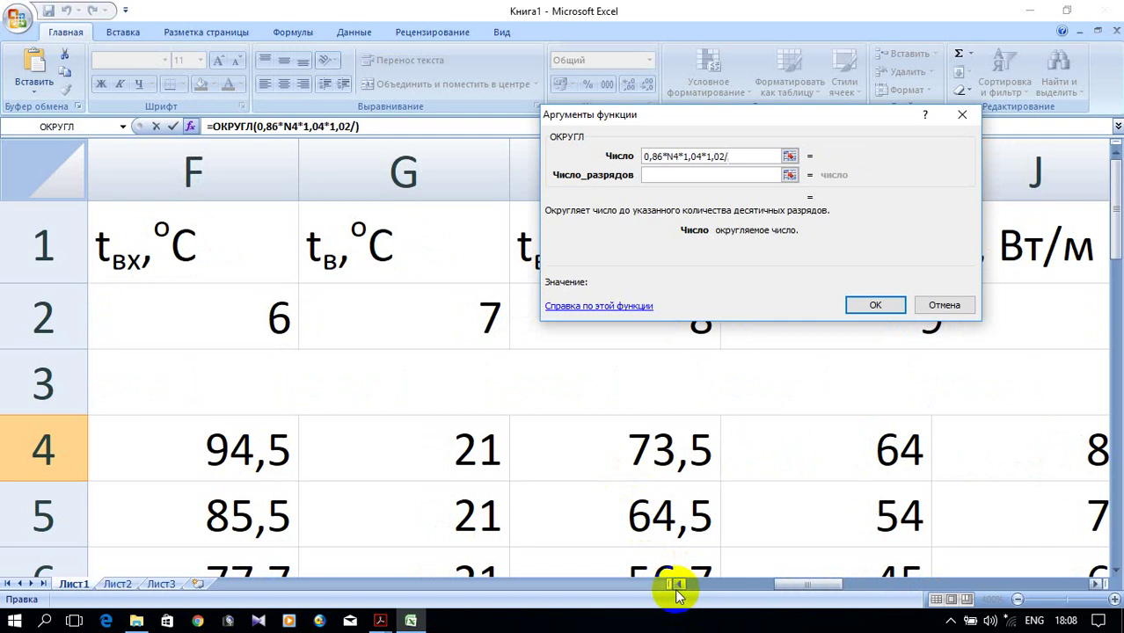
{"action": "left_click", "coordinate": [674, 587]}
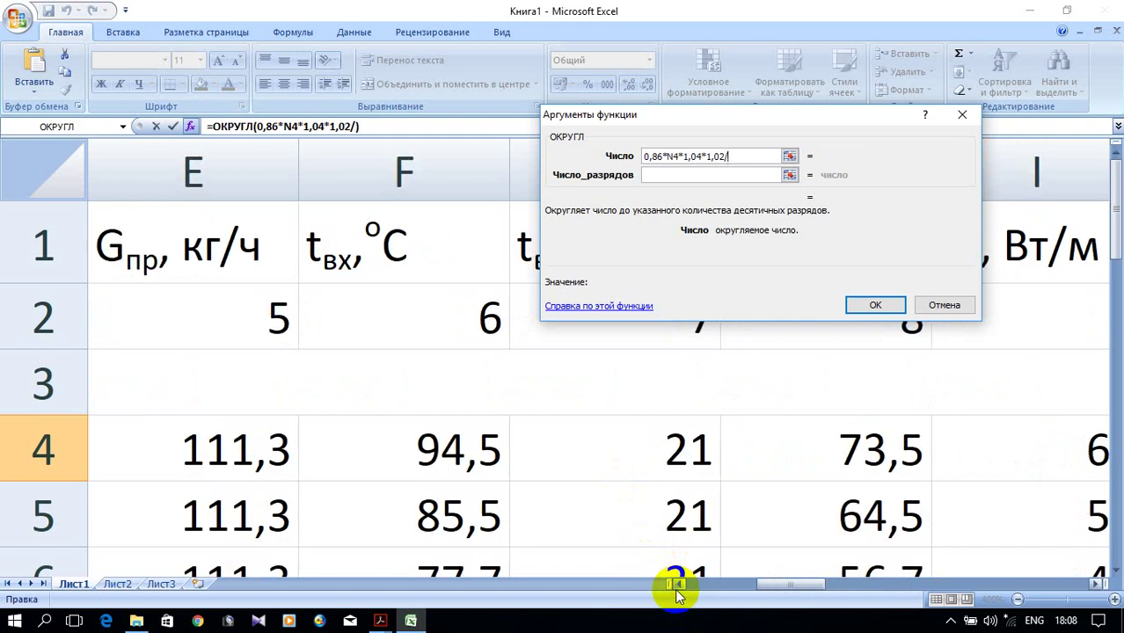
{"action": "left_click", "coordinate": [242, 471]}
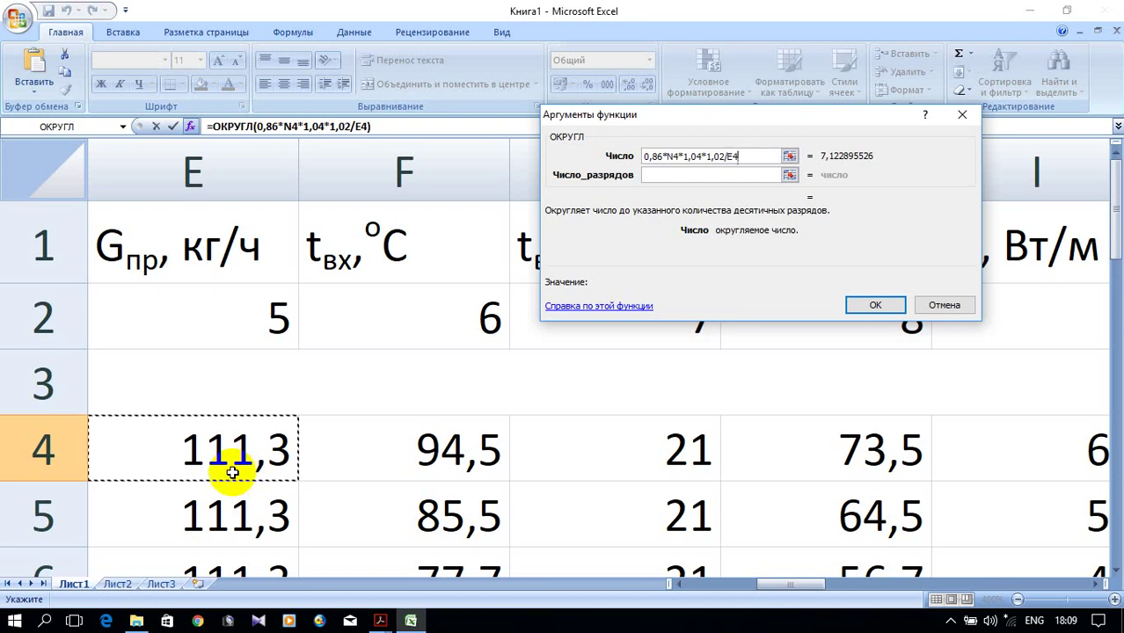
{"action": "left_click", "coordinate": [664, 176]}
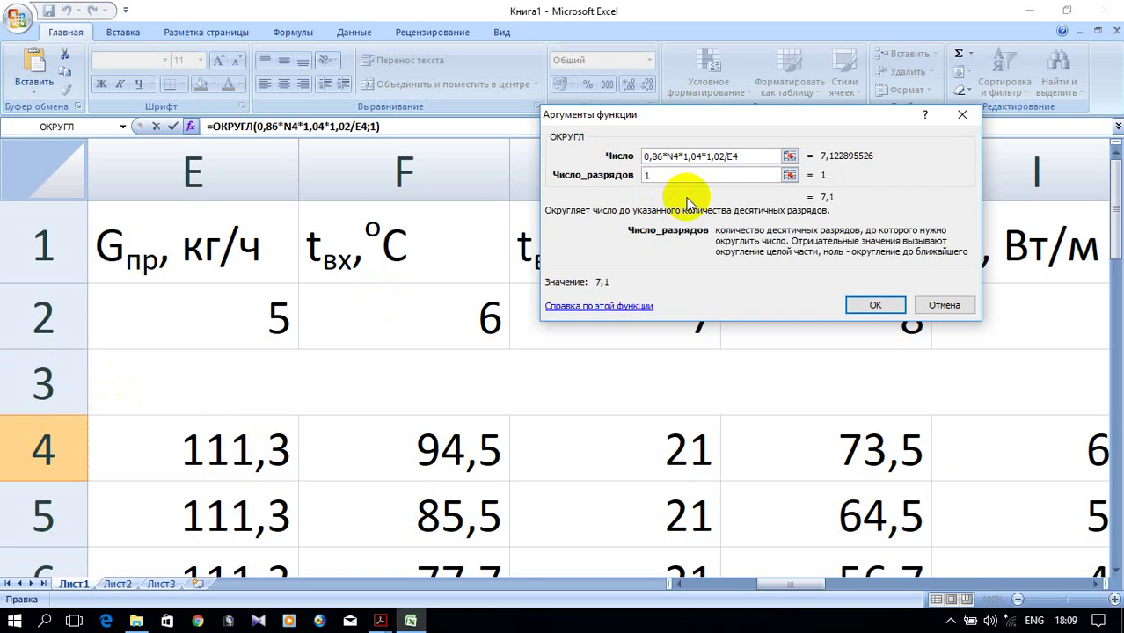
{"action": "type", "text": "1"}
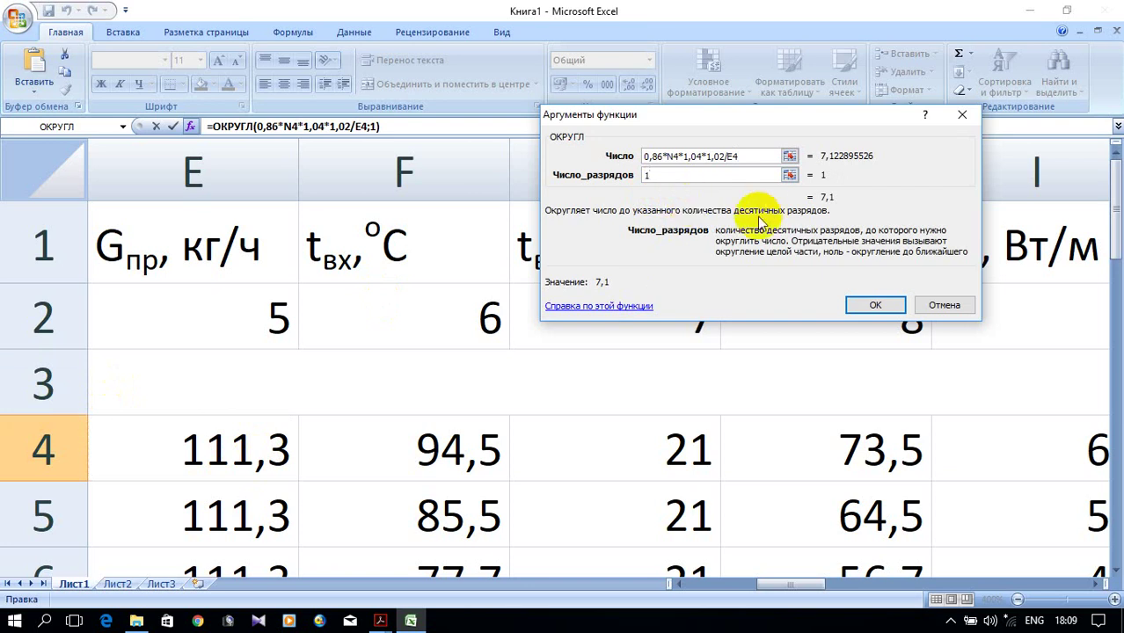
{"action": "left_click", "coordinate": [848, 305]}
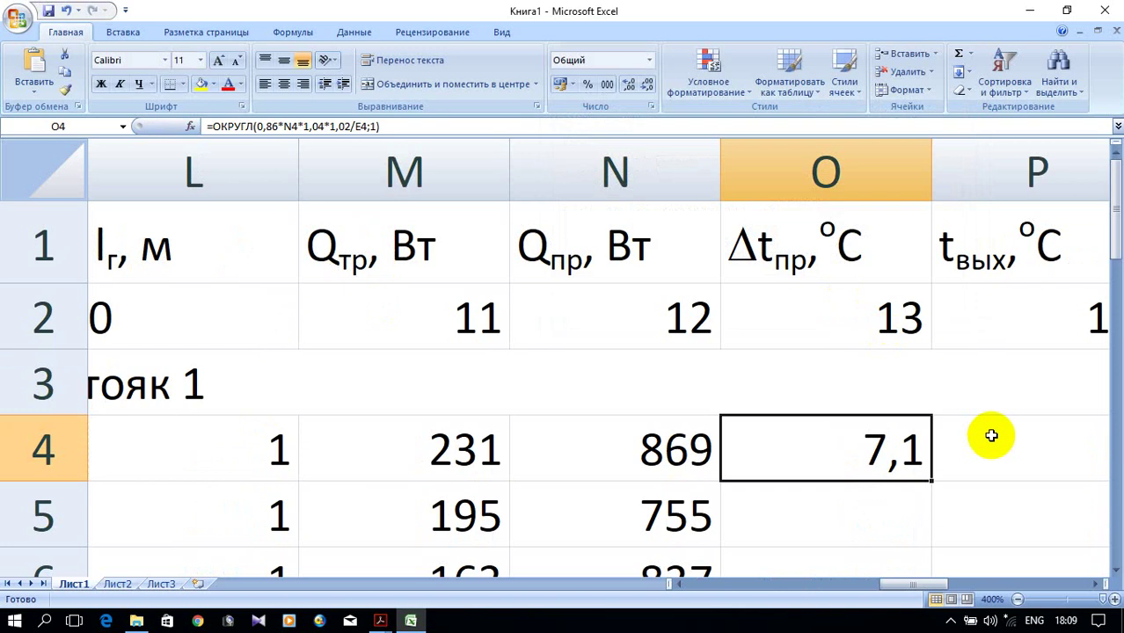
Step: Fill the Δt_пр formula from O4 down to O6
{"action": "scroll", "coordinate": [968, 432], "scroll_direction": "down", "scroll_amount": 2}
{"action": "scroll", "coordinate": [971, 431], "scroll_direction": "up", "scroll_amount": 1}
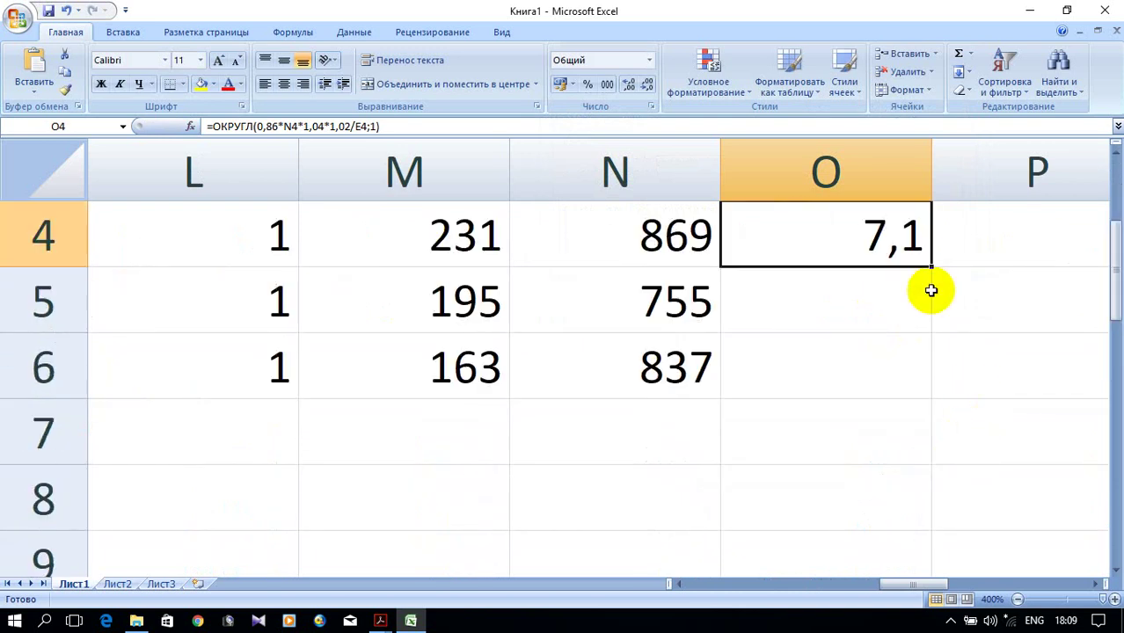
{"action": "left_click_drag", "start_coordinate": [932, 266], "coordinate": [932, 370]}
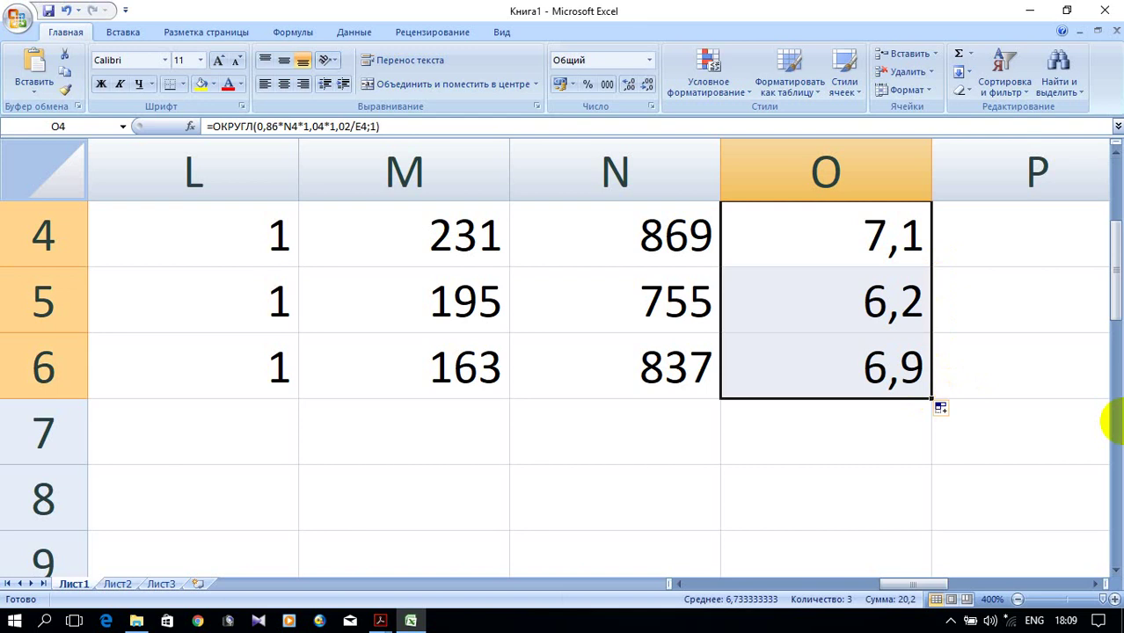
{"action": "left_click", "coordinate": [1095, 584]}
{"action": "left_click", "coordinate": [1095, 584]}
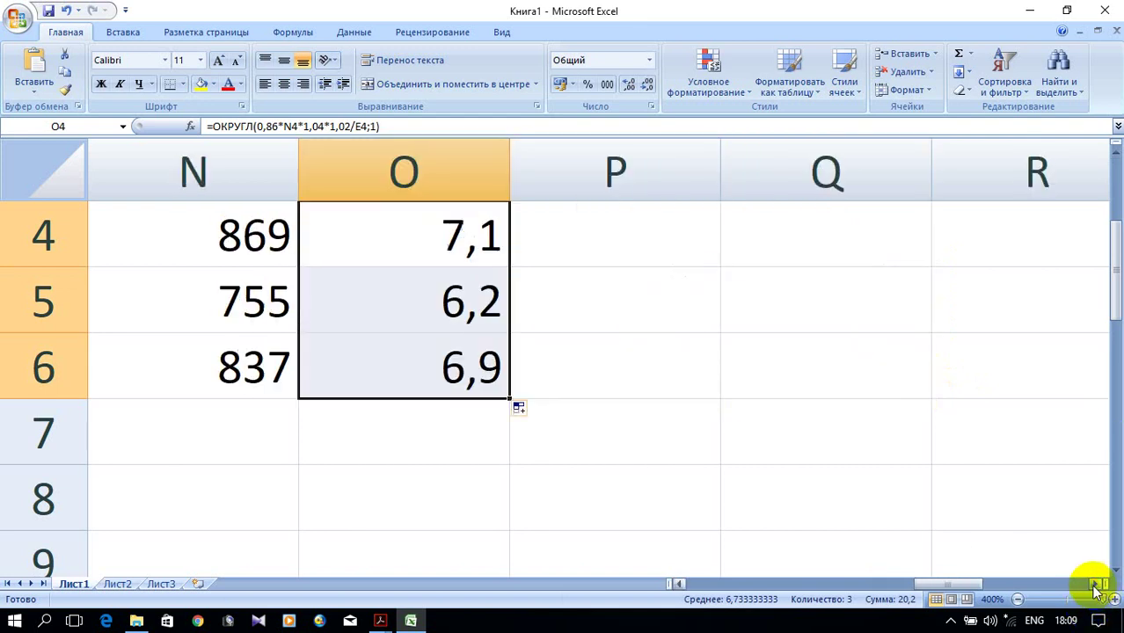
Step: Select P4 in the t_вых column and look up the appliance outlet temperature formula in the УП_Отопление_2016d.pdf manual in Adobe Acrobat Reader
{"action": "scroll", "coordinate": [816, 444], "scroll_direction": "up", "scroll_amount": 1}
{"action": "left_click", "coordinate": [651, 452]}
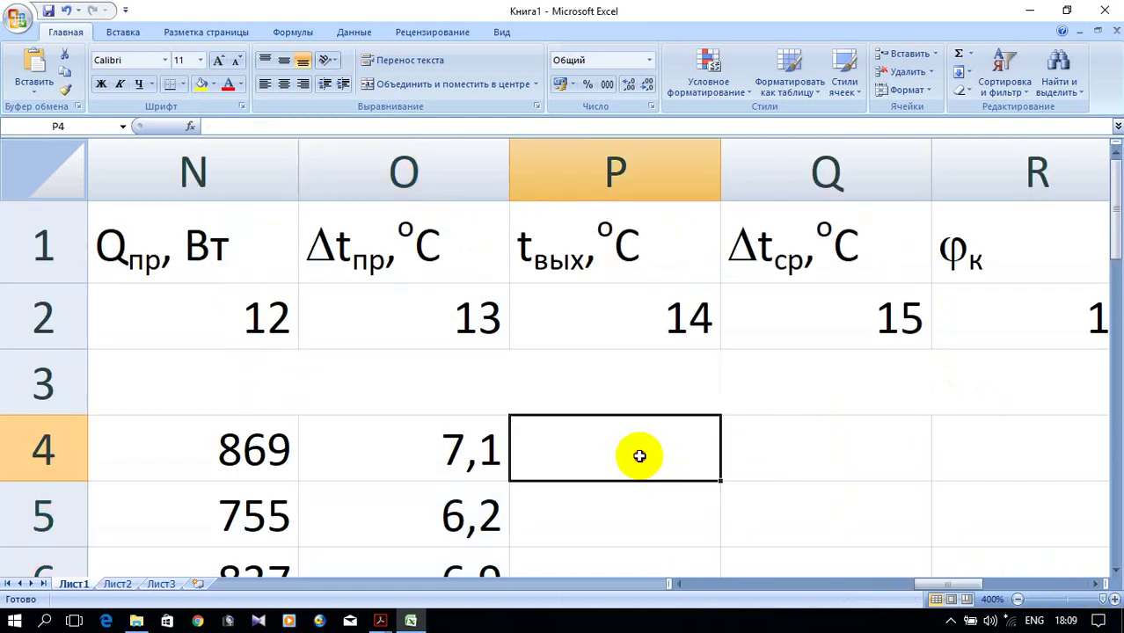
{"action": "left_click", "coordinate": [378, 621]}
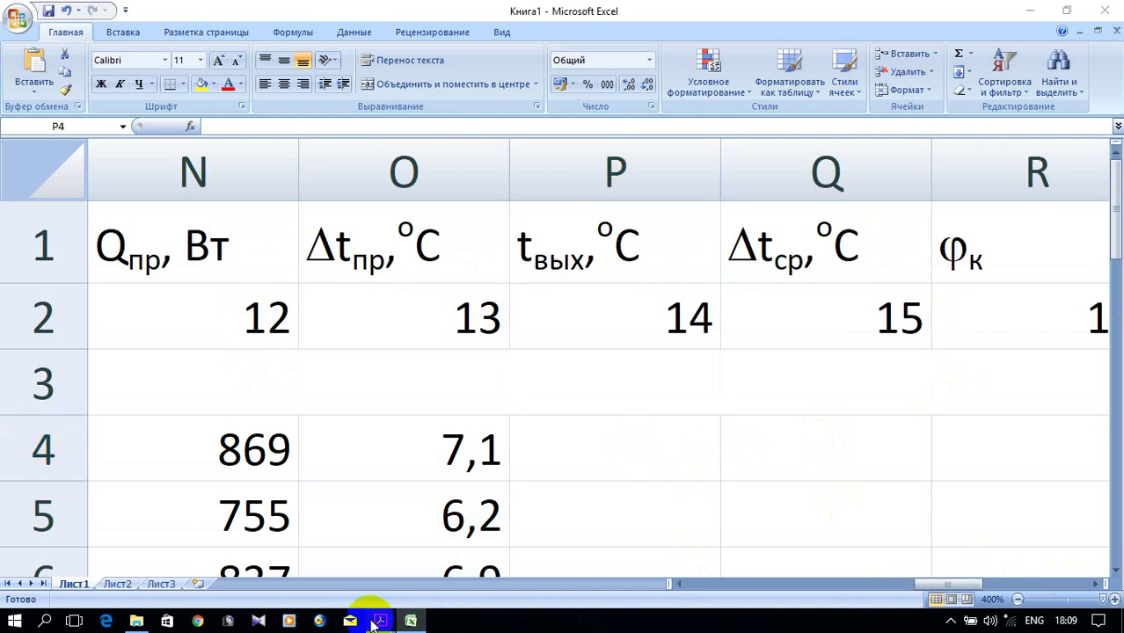
{"action": "left_click", "coordinate": [225, 581]}
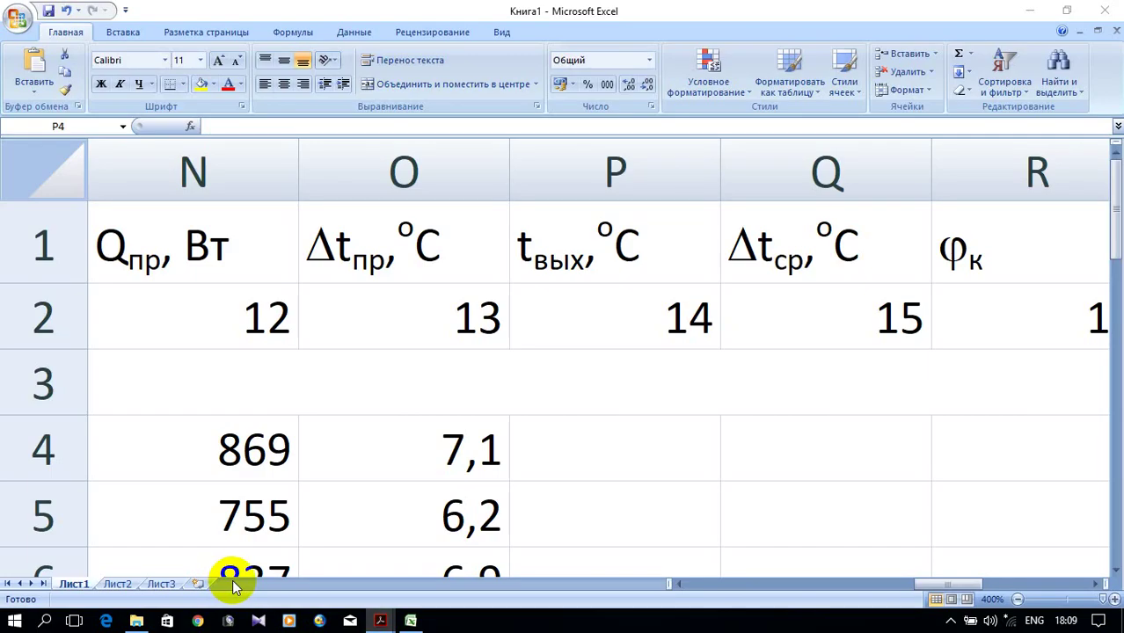
{"action": "scroll", "coordinate": [546, 297], "scroll_direction": "down", "scroll_amount": 1}
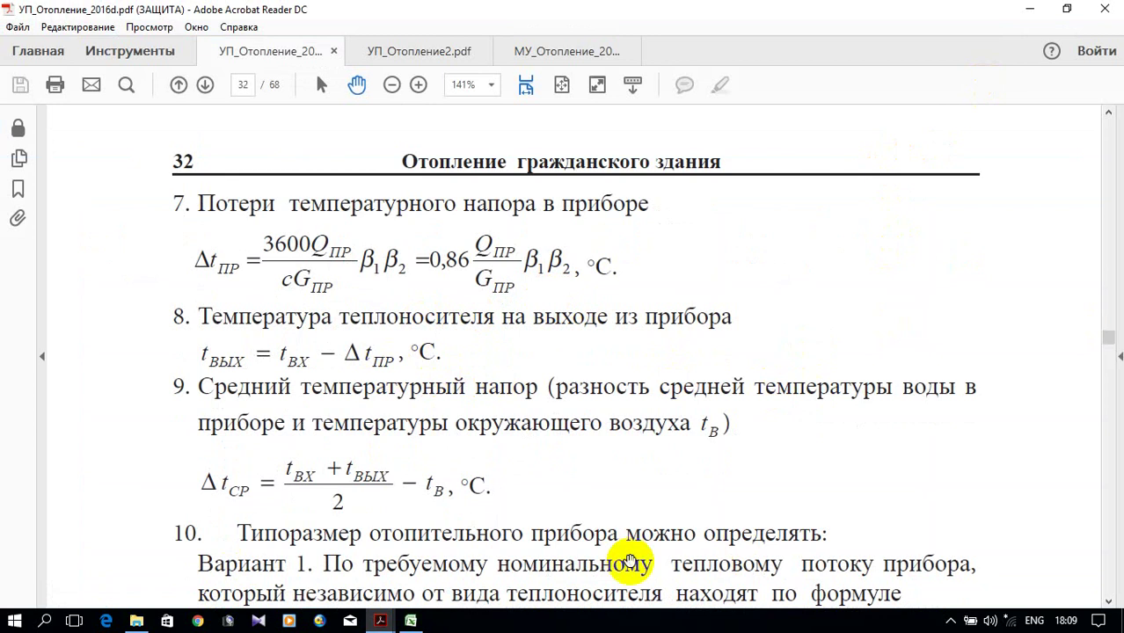
Step: Return to the Excel workbook and start the t_вых formula in P4 with the inlet temperature reference, =F4
{"action": "left_click", "coordinate": [410, 621]}
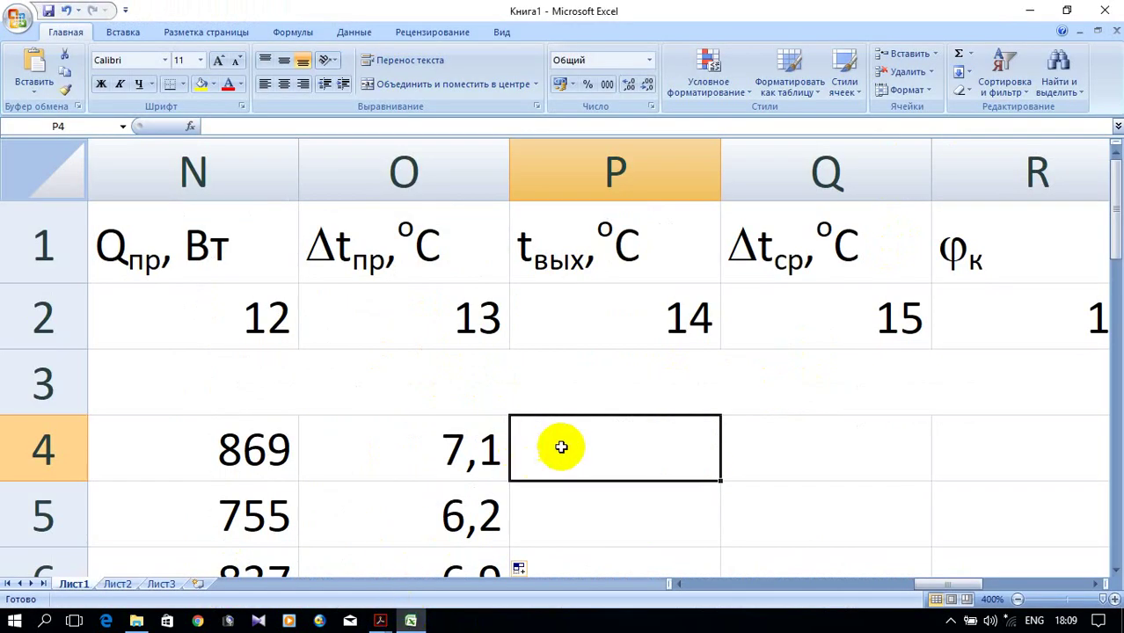
{"action": "type", "text": "="}
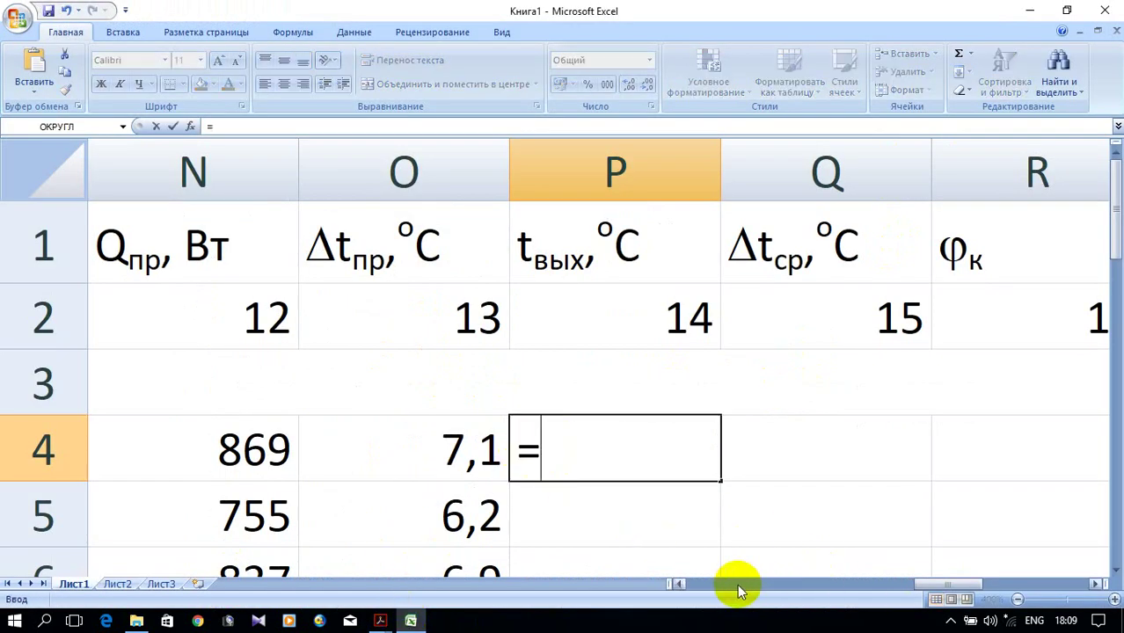
{"action": "left_click_drag", "start_coordinate": [954, 585], "coordinate": [798, 580]}
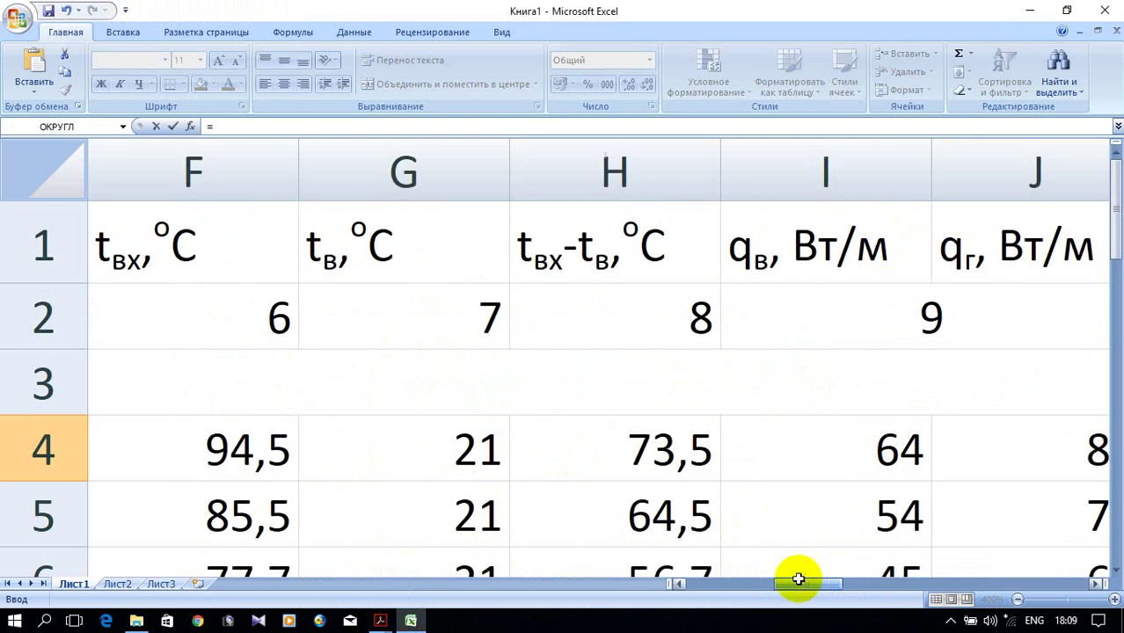
{"action": "left_click", "coordinate": [246, 459]}
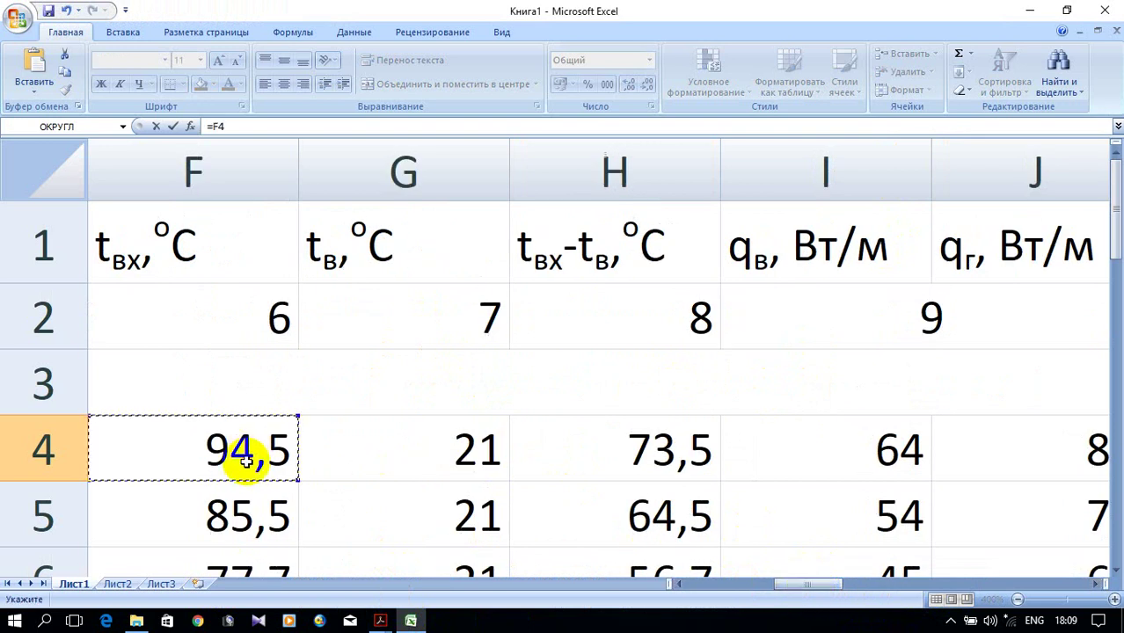
{"action": "left_click", "coordinate": [1093, 587]}
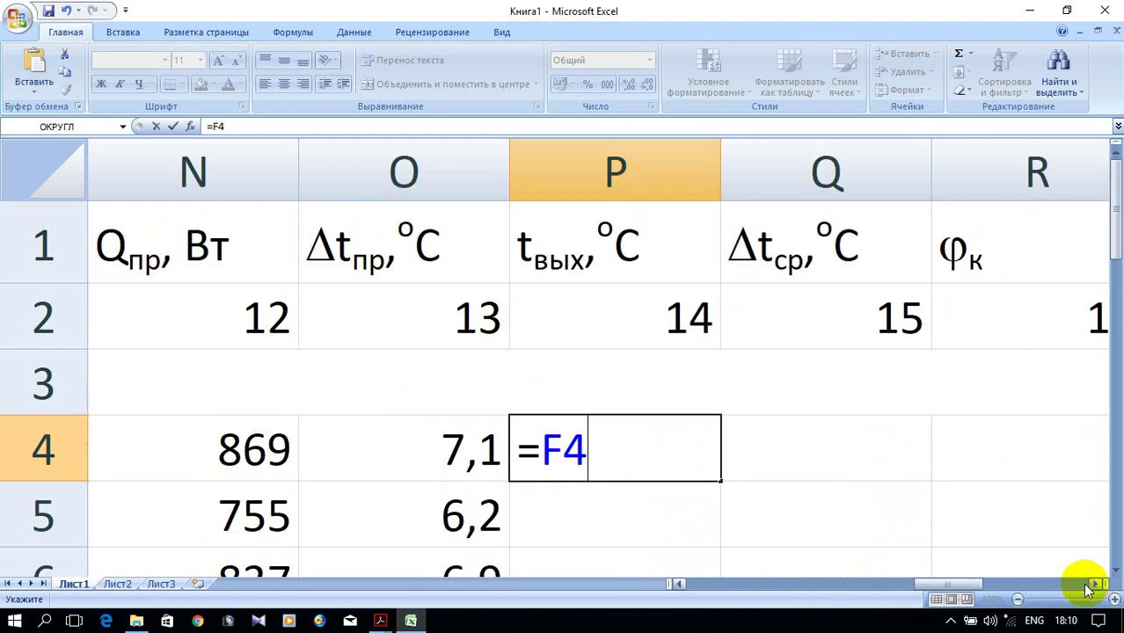
Step: Complete the outlet temperature formula in P4 as =F4-O4 and fill it down through P6
{"action": "type", "text": "-"}
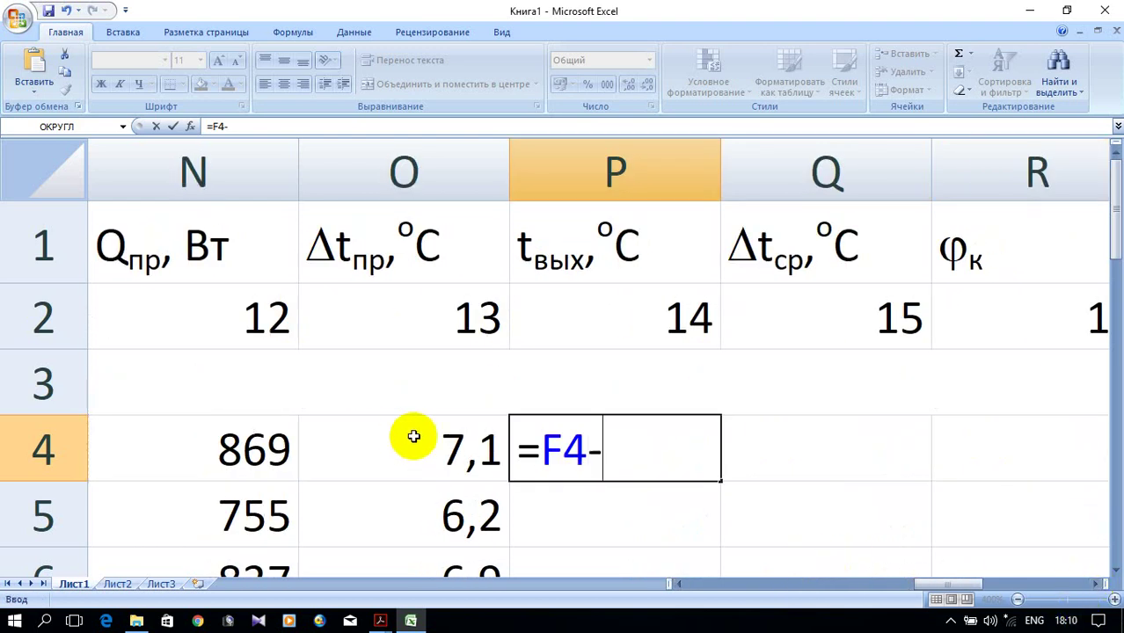
{"action": "left_click", "coordinate": [450, 449]}
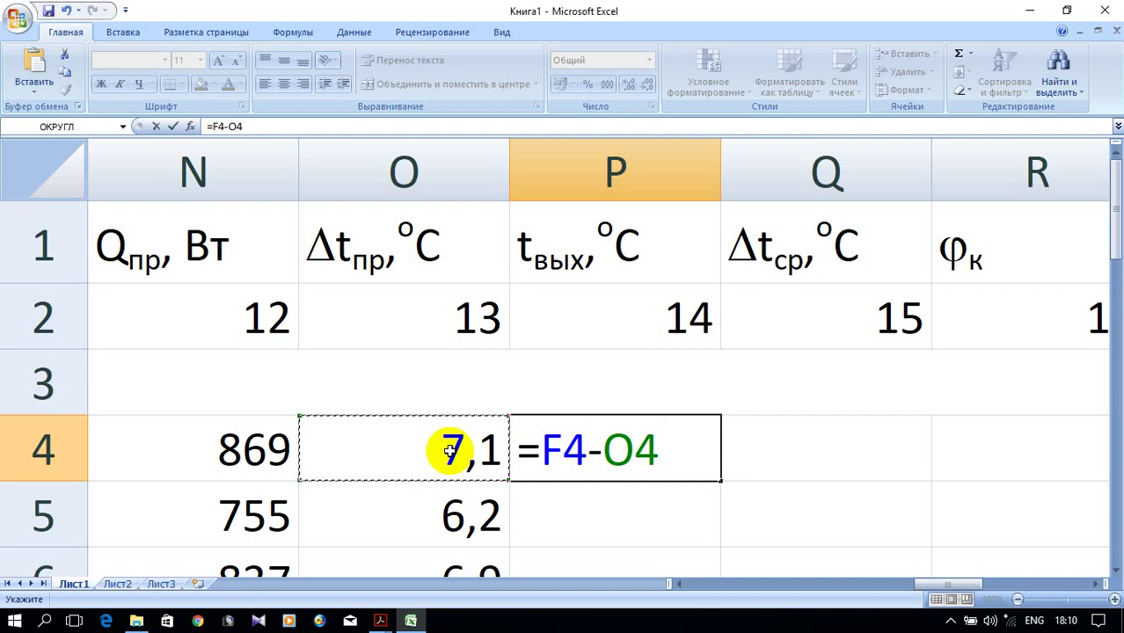
{"action": "key", "text": "Return"}
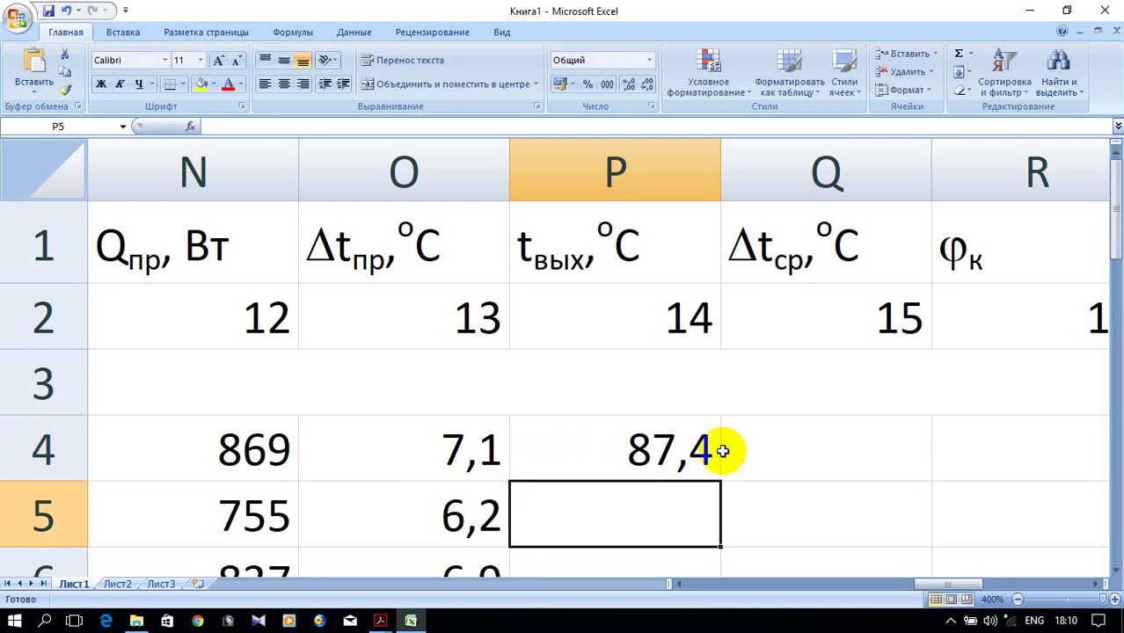
{"action": "scroll", "coordinate": [730, 444], "scroll_direction": "down", "scroll_amount": 1}
{"action": "left_click", "coordinate": [659, 243]}
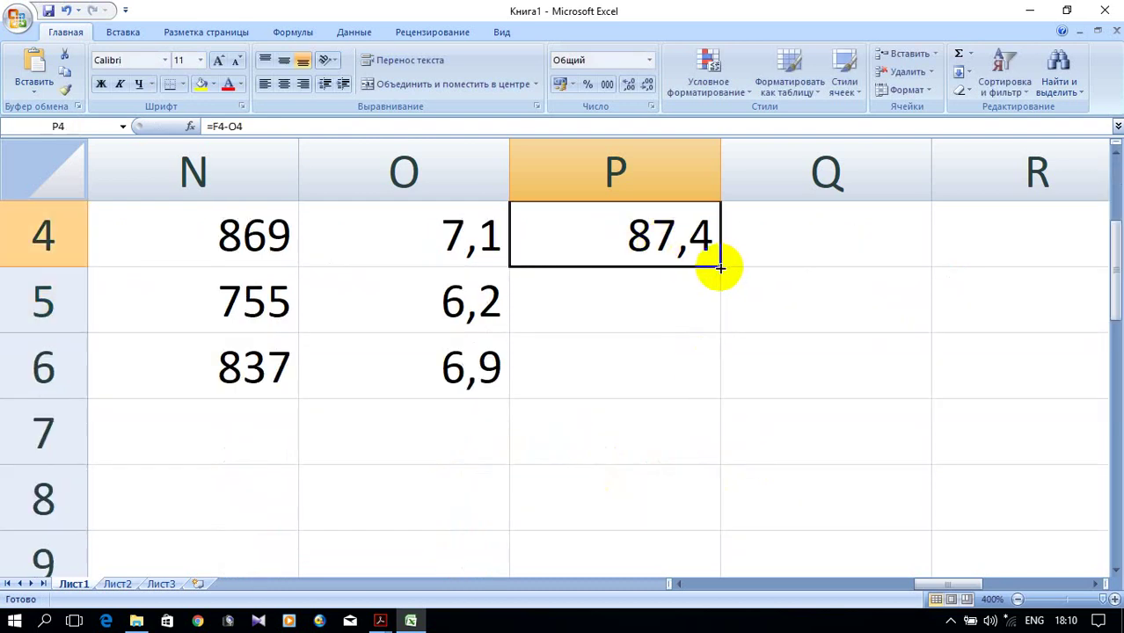
{"action": "left_click_drag", "start_coordinate": [720, 265], "coordinate": [721, 373]}
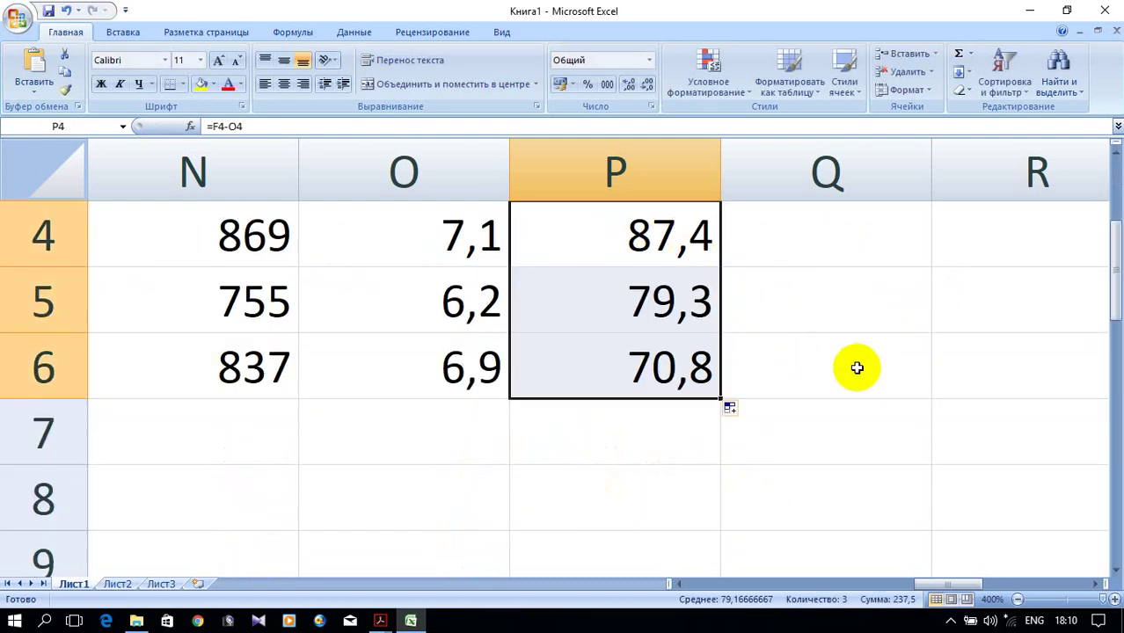
Step: Switch to УП_Отопление_2016d.pdf in Acrobat Reader and read the formula for the mean temperature difference in item 9
{"action": "scroll", "coordinate": [856, 370], "scroll_direction": "up", "scroll_amount": 1}
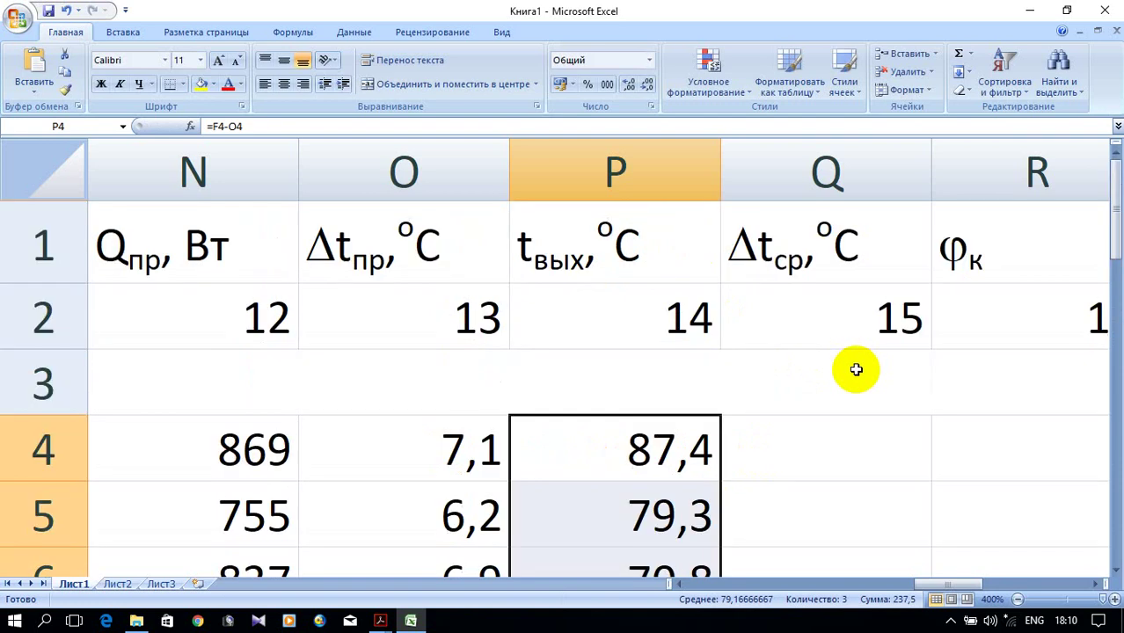
{"action": "scroll", "coordinate": [855, 370], "scroll_direction": "down", "scroll_amount": 1}
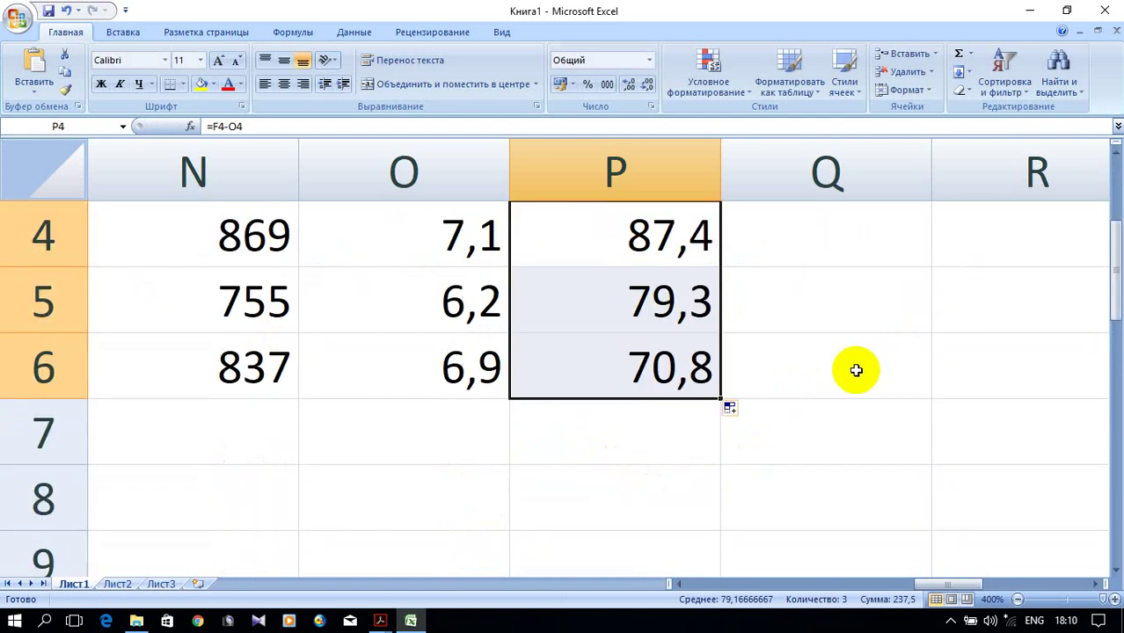
{"action": "scroll", "coordinate": [855, 370], "scroll_direction": "up", "scroll_amount": 1}
{"action": "mouse_move", "coordinate": [381, 621]}
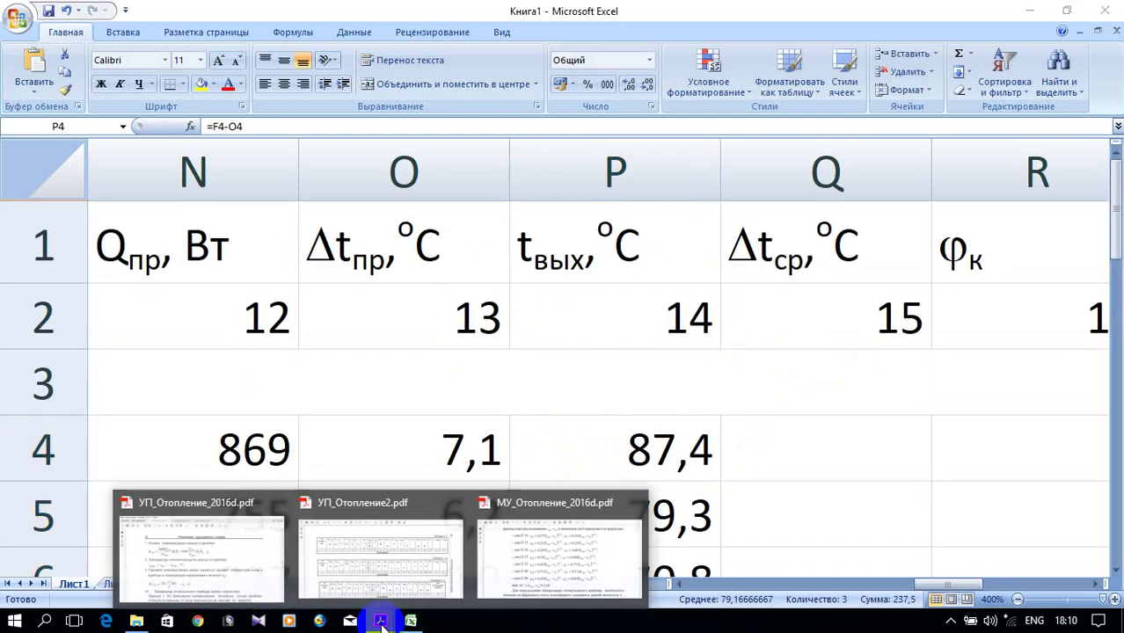
{"action": "left_click", "coordinate": [287, 566]}
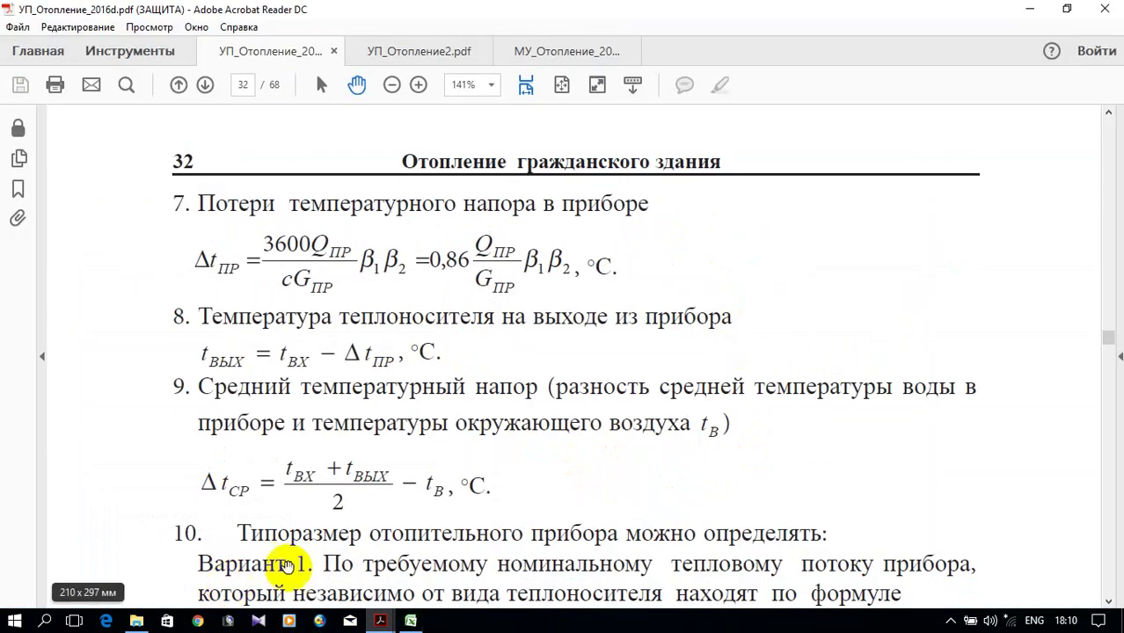
{"action": "scroll", "coordinate": [556, 406], "scroll_direction": "down", "scroll_amount": 2}
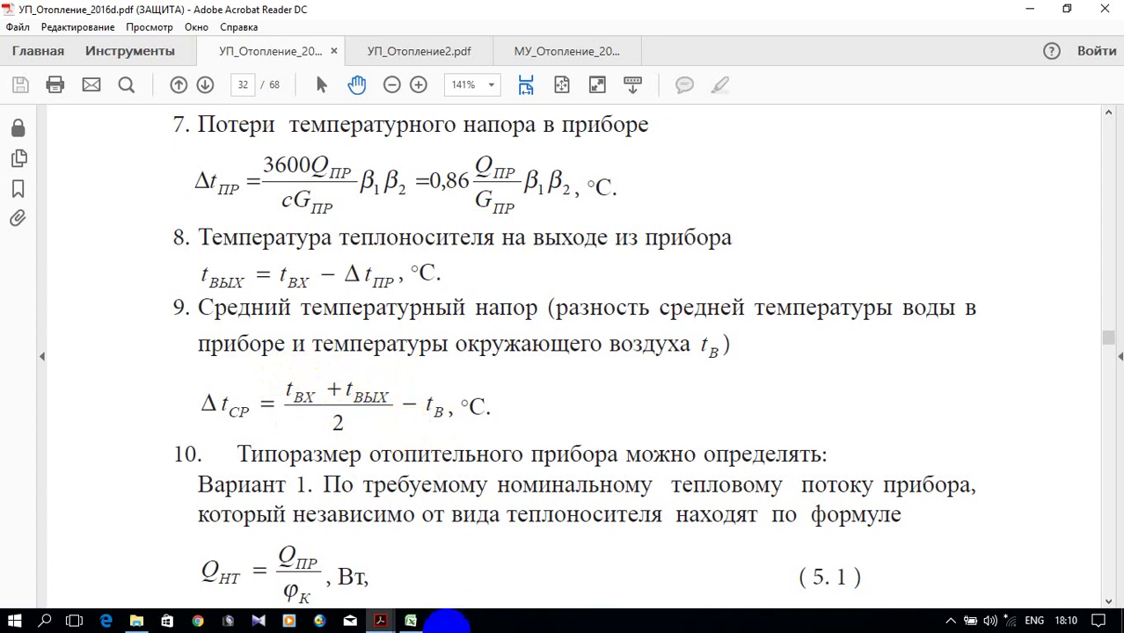
Step: Return to the Excel workbook and start an ОКРУГЛ function in Q4, keeping row 4 uncovered by its arguments dialog
{"action": "left_click", "coordinate": [410, 621]}
{"action": "scroll", "coordinate": [748, 476], "scroll_direction": "down", "scroll_amount": 1}
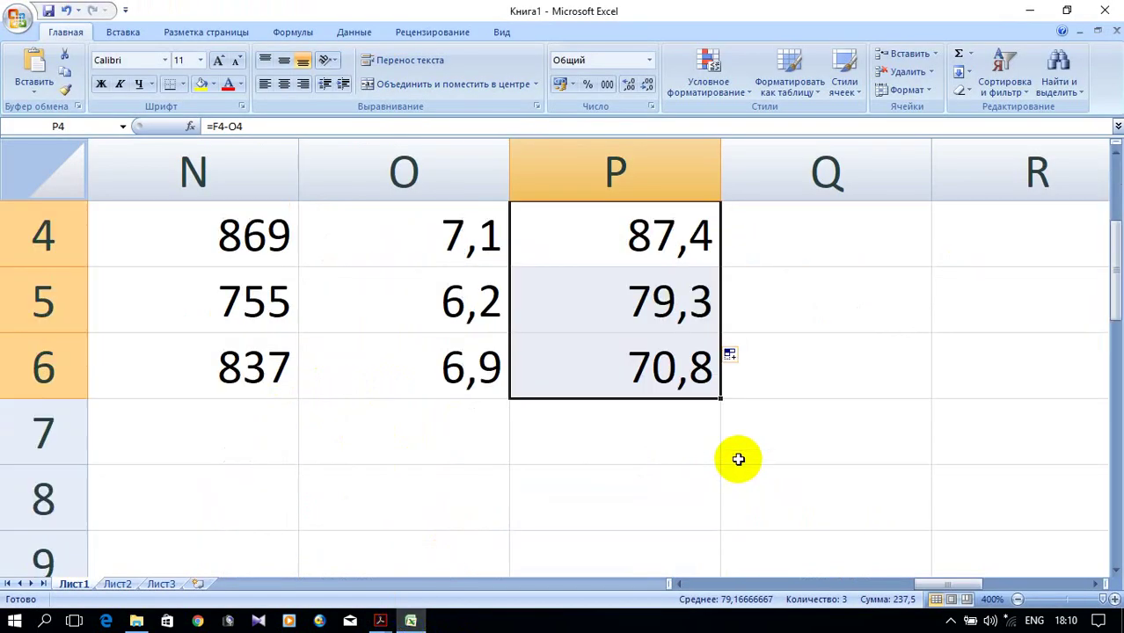
{"action": "scroll", "coordinate": [738, 459], "scroll_direction": "up", "scroll_amount": 1}
{"action": "left_click", "coordinate": [822, 449]}
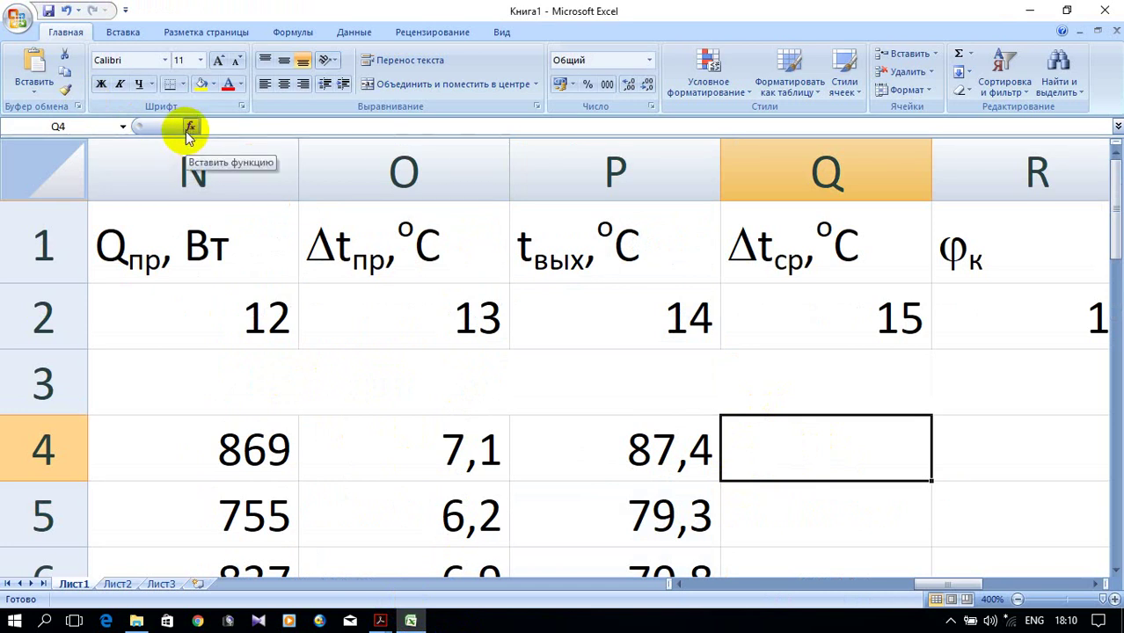
{"action": "type", "text": "="}
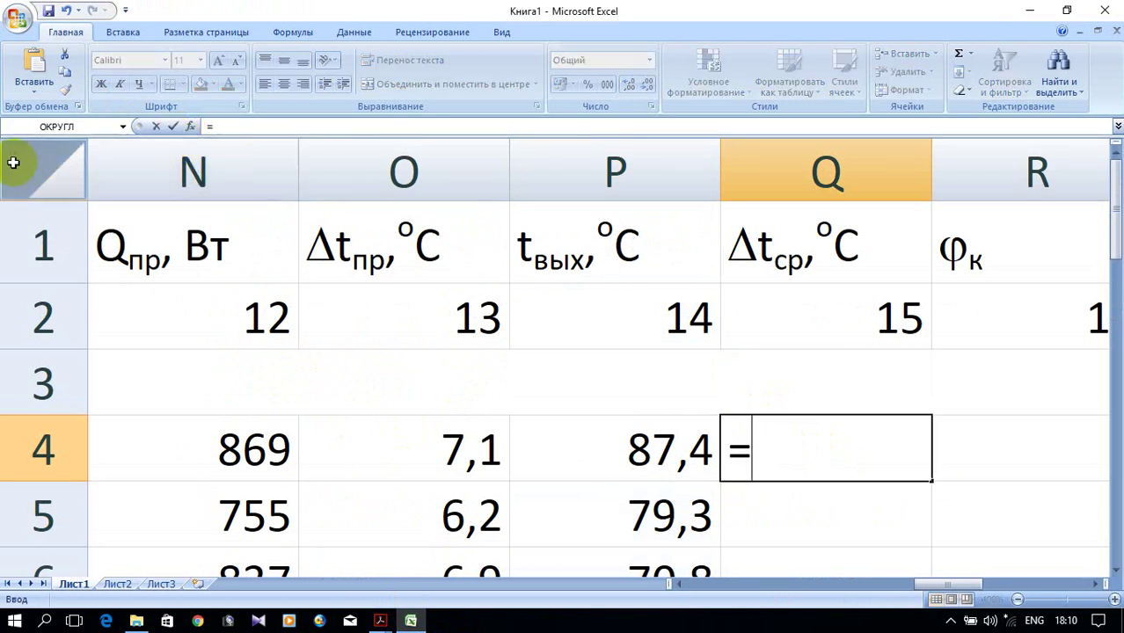
{"action": "left_click", "coordinate": [73, 129]}
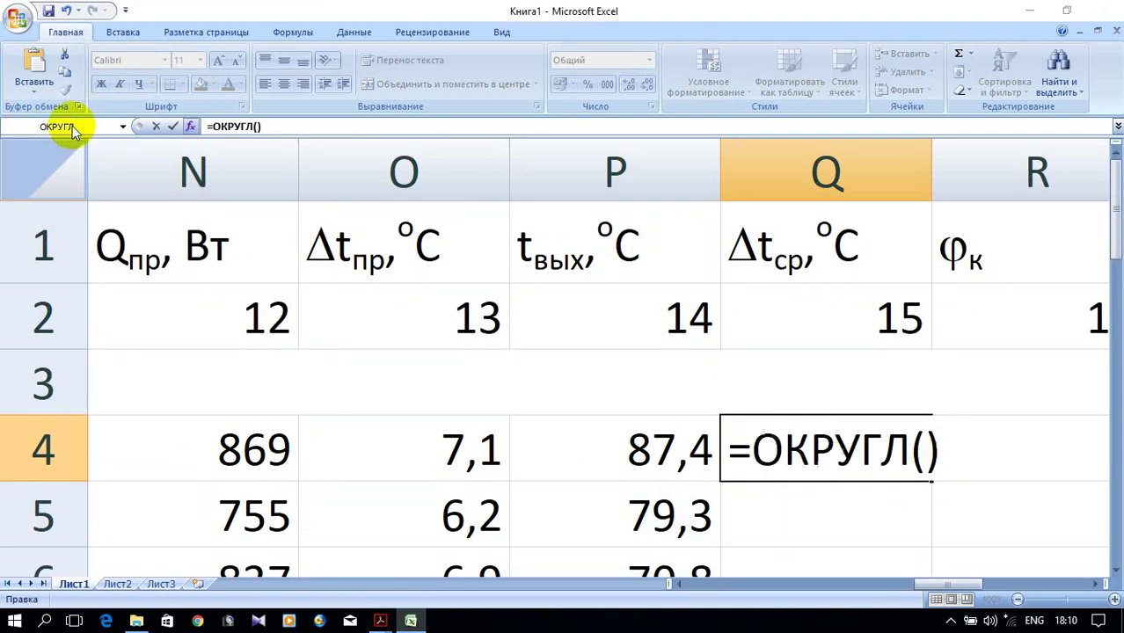
{"action": "left_click_drag", "start_coordinate": [578, 16], "coordinate": [719, 88]}
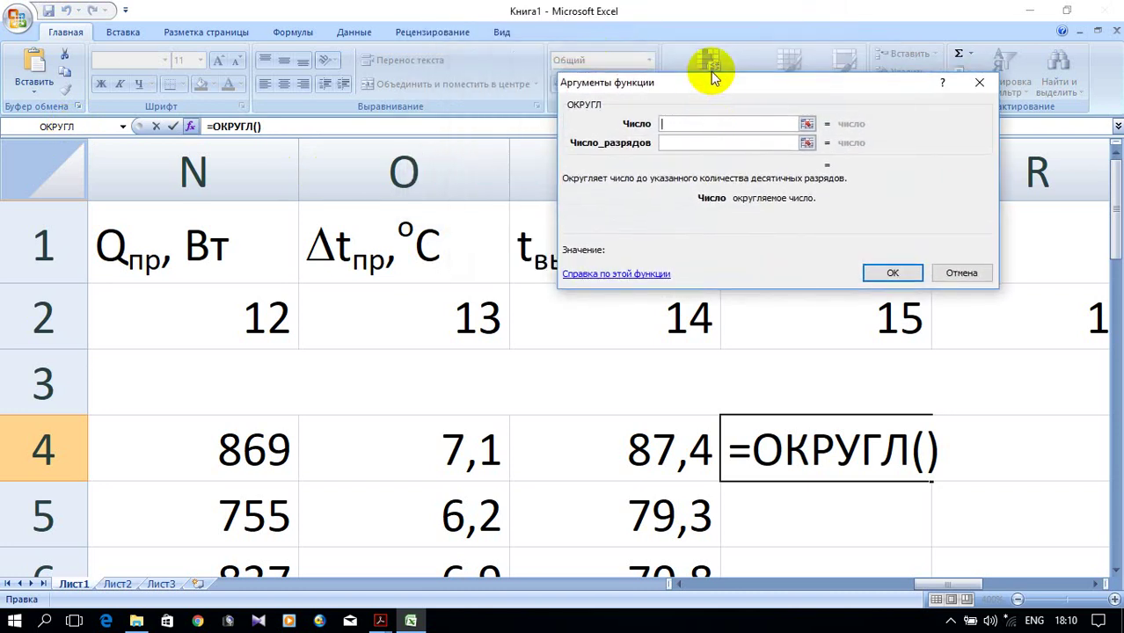
Step: Enter the bracketed sum of the inlet and outlet temperatures, (F4+P4), as the ОКРУГЛ number argument
{"action": "type", "text": "("}
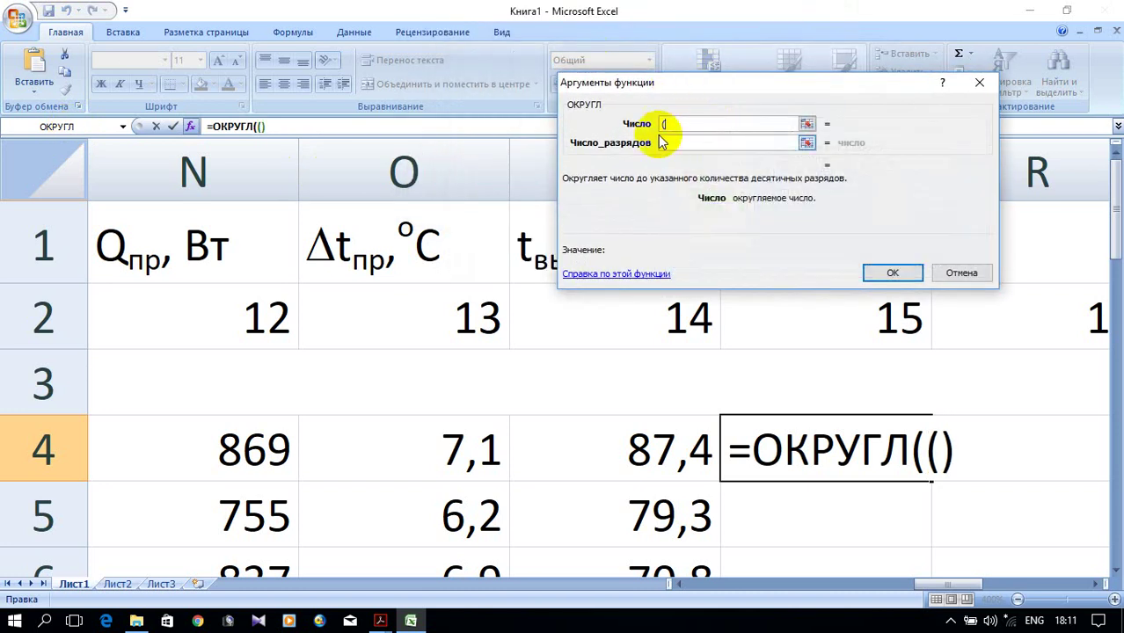
{"action": "left_click", "coordinate": [680, 585]}
{"action": "left_click_drag", "start_coordinate": [678, 585], "coordinate": [674, 583]}
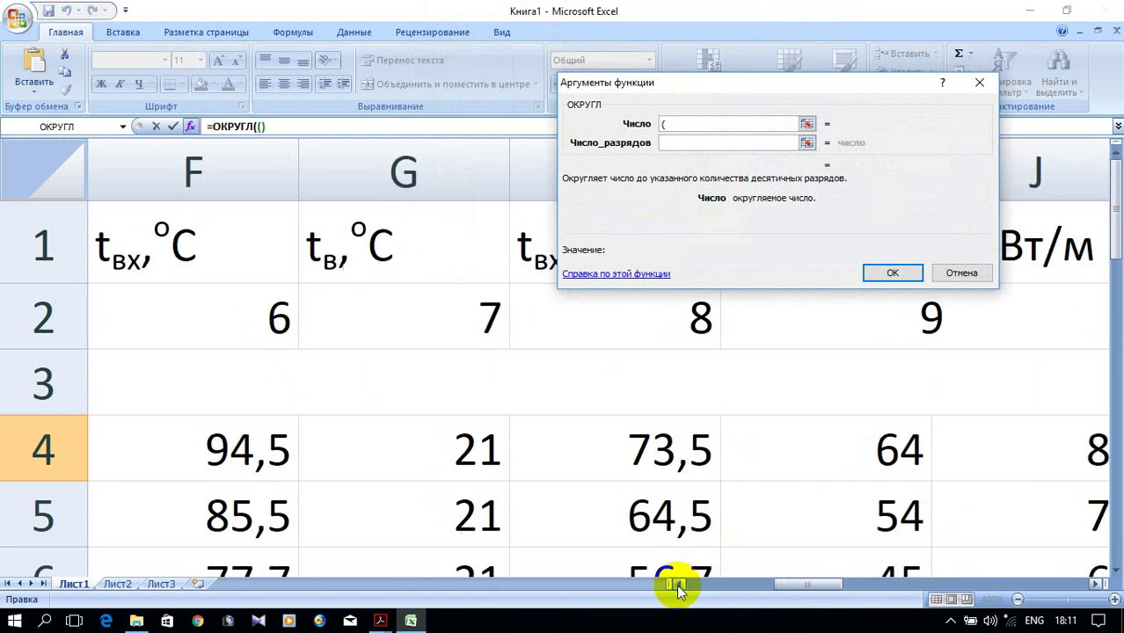
{"action": "left_click", "coordinate": [264, 454]}
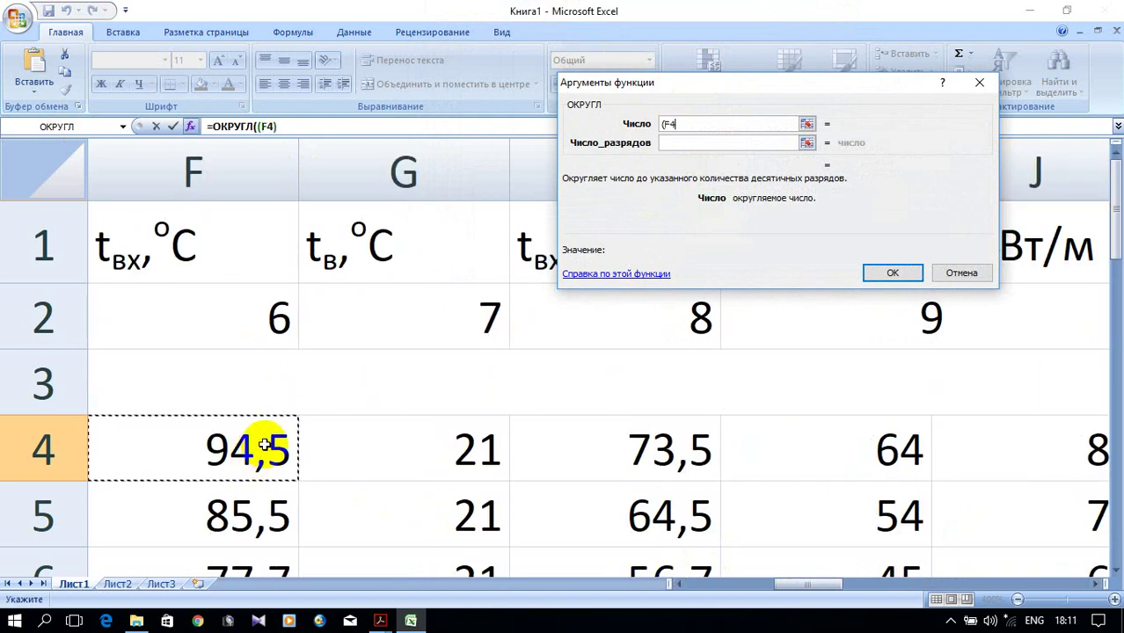
{"action": "type", "text": "+"}
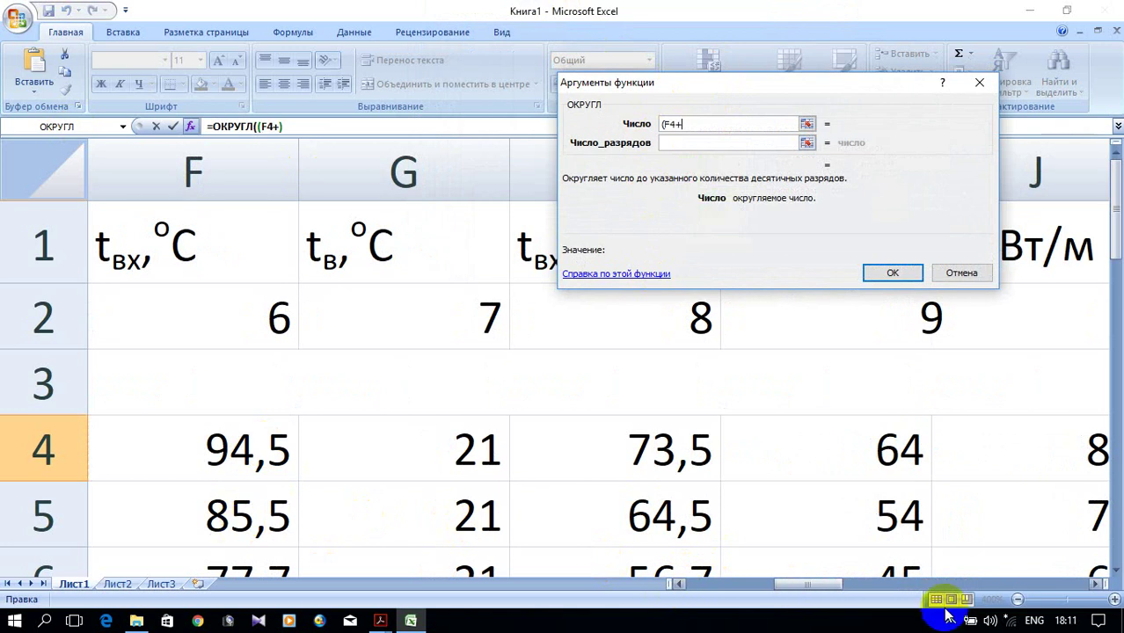
{"action": "left_click", "coordinate": [1076, 585]}
{"action": "left_click", "coordinate": [1071, 585]}
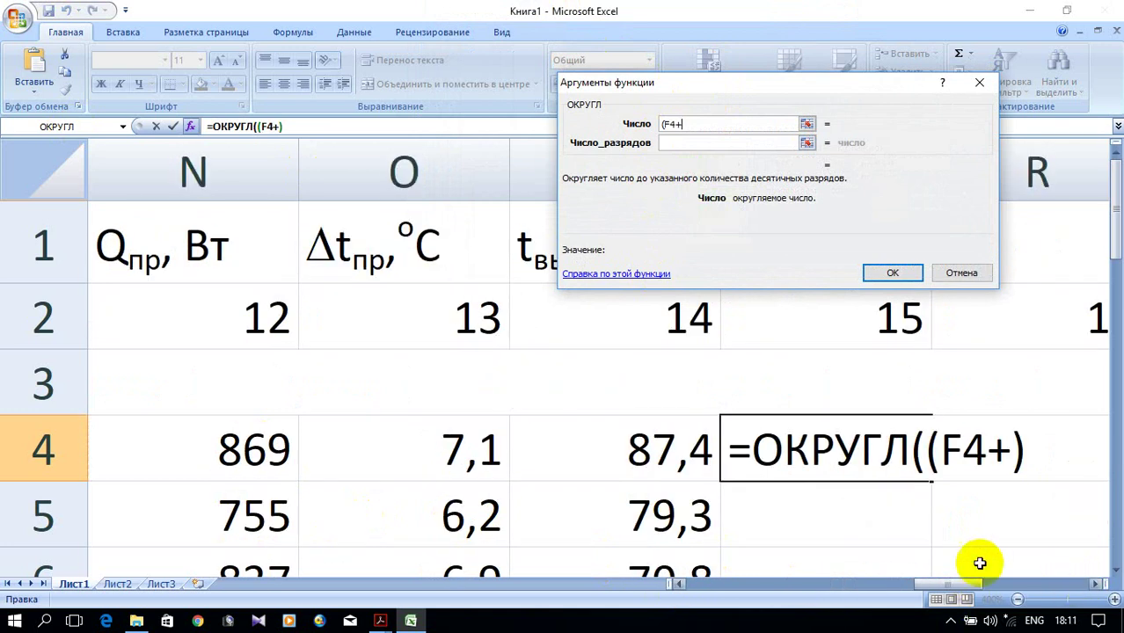
{"action": "left_click", "coordinate": [639, 475]}
{"action": "left_click", "coordinate": [640, 450]}
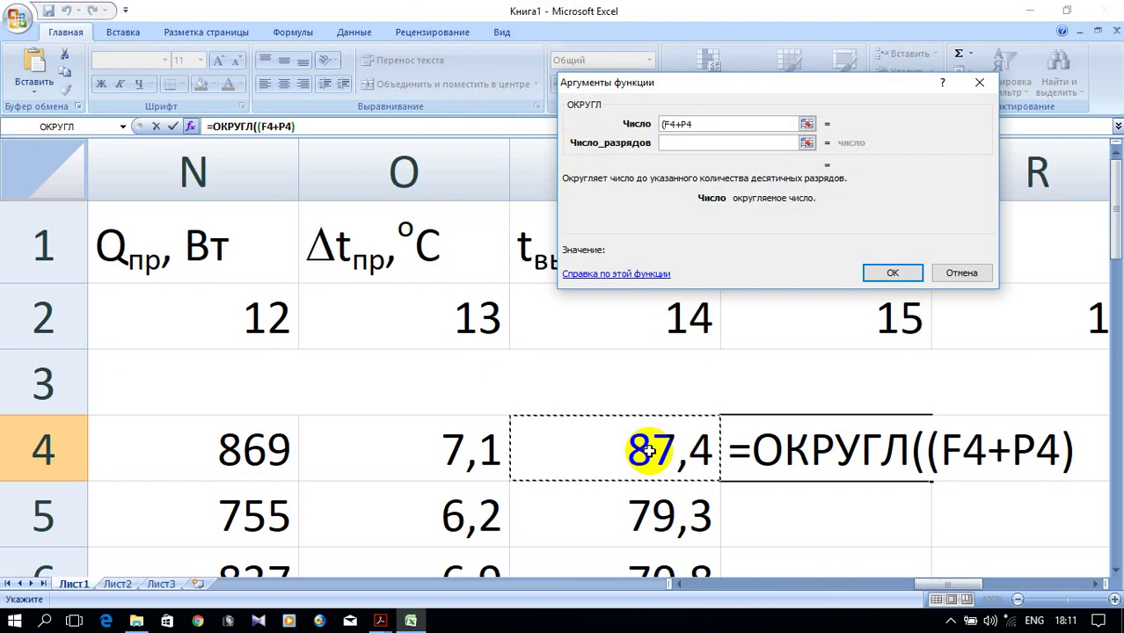
{"action": "type", "text": ")"}
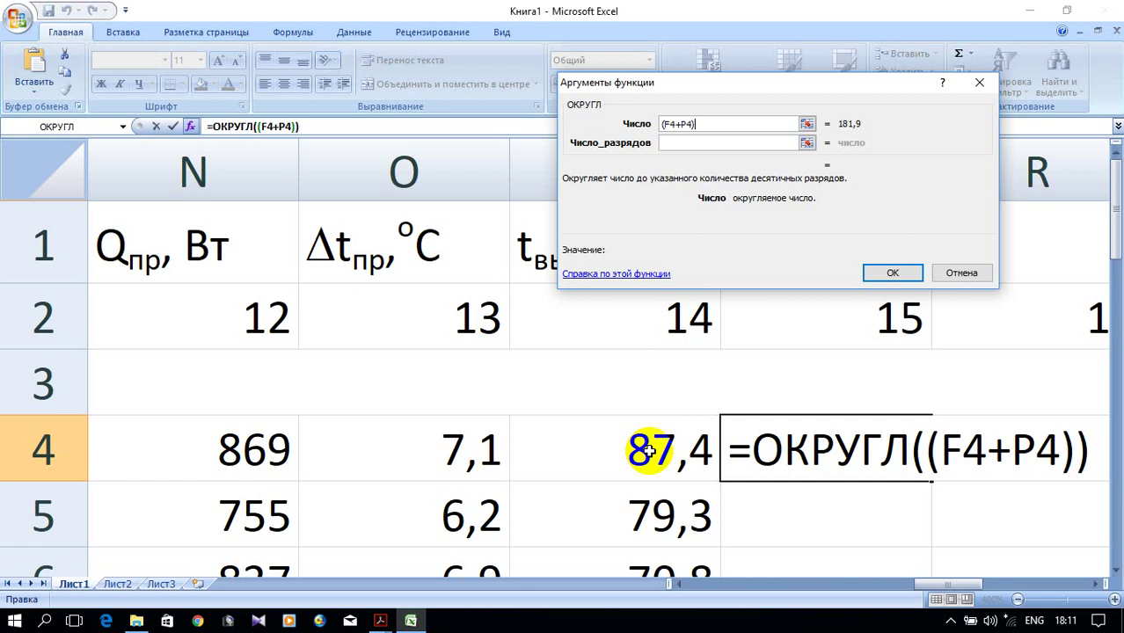
Step: Extend the number argument by dividing the sum by 2 and subtracting the air temperature in G4
{"action": "type", "text": "/"}
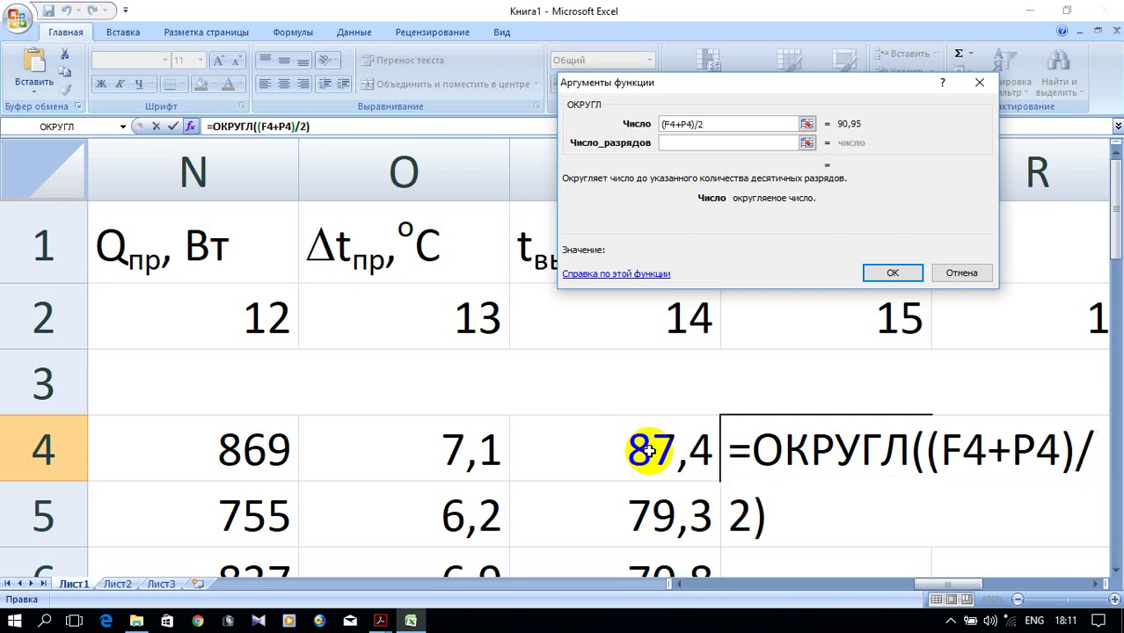
{"action": "type", "text": "2-"}
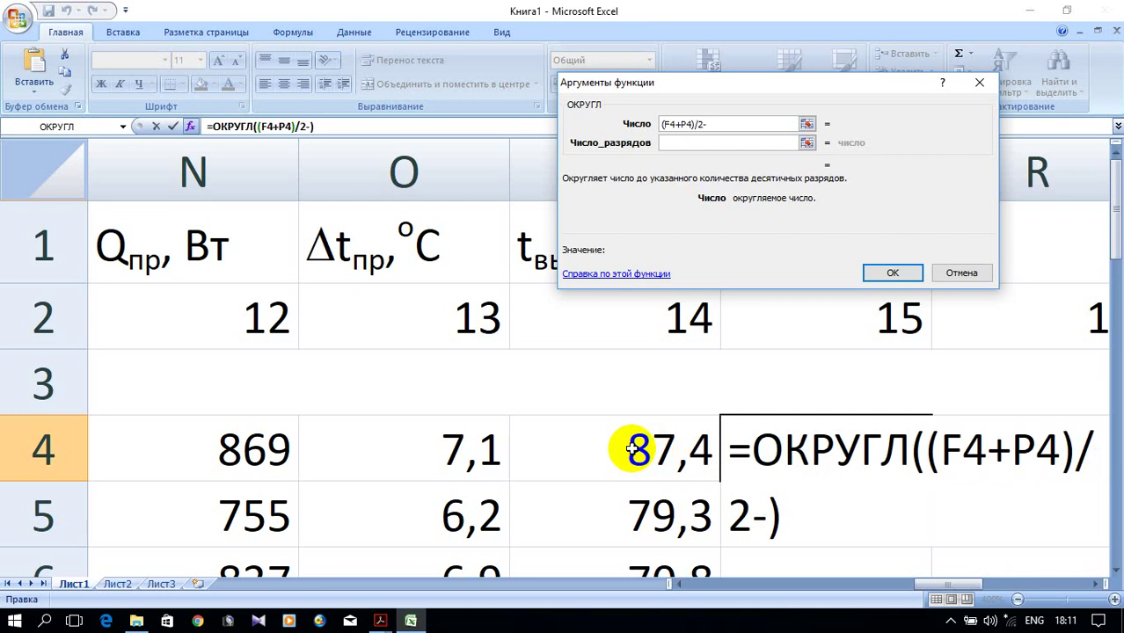
{"action": "left_click", "coordinate": [682, 585]}
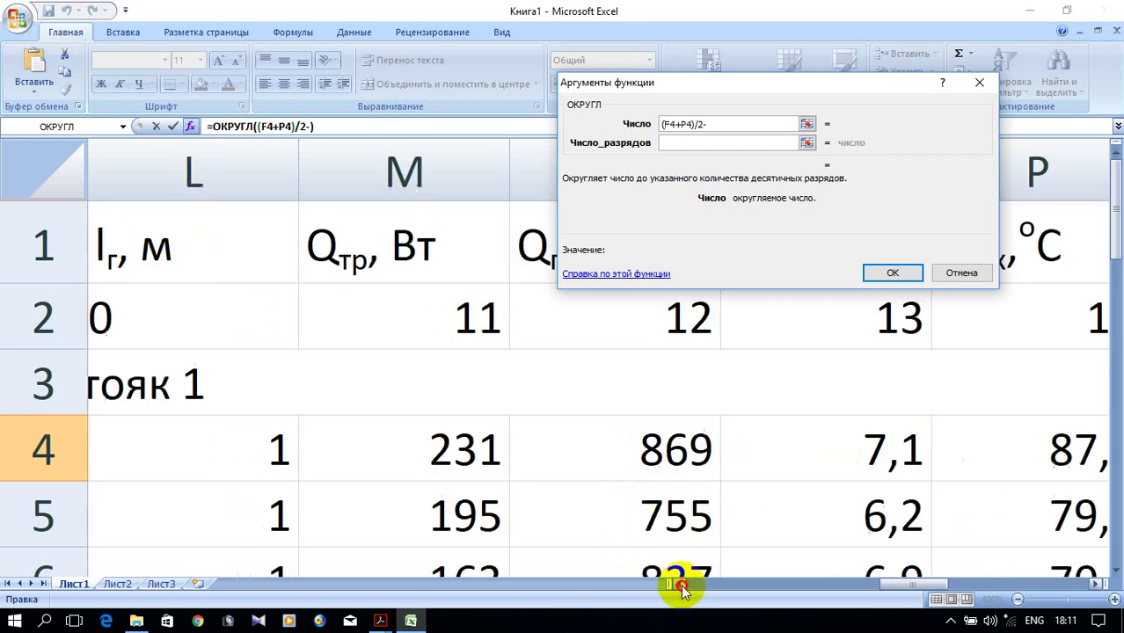
{"action": "left_click_drag", "start_coordinate": [681, 586], "coordinate": [677, 588]}
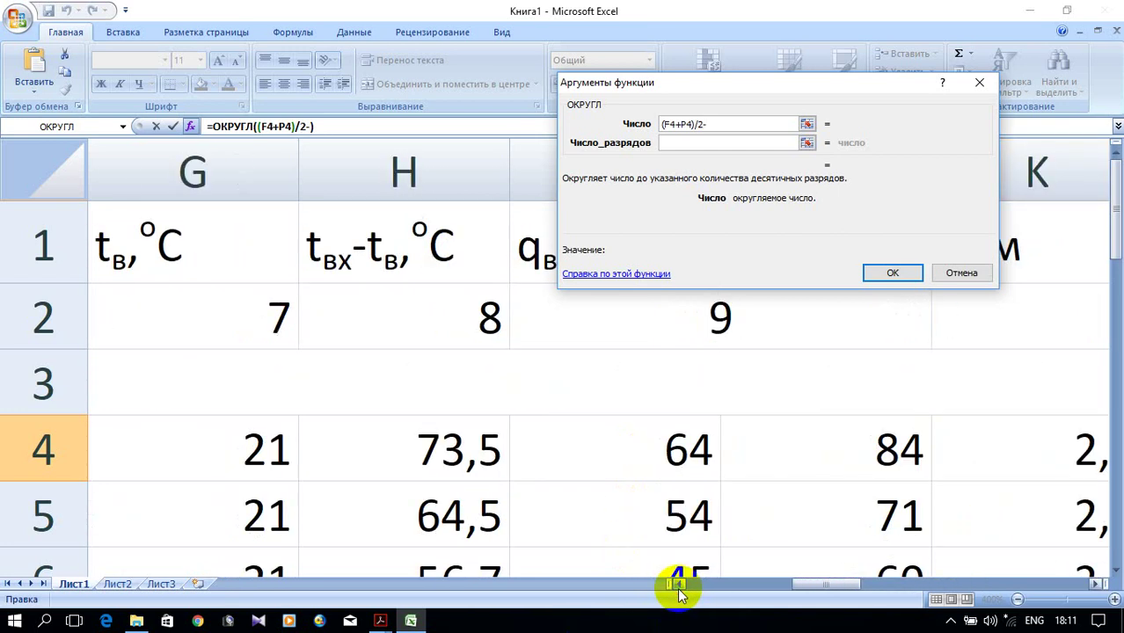
{"action": "left_click", "coordinate": [183, 461]}
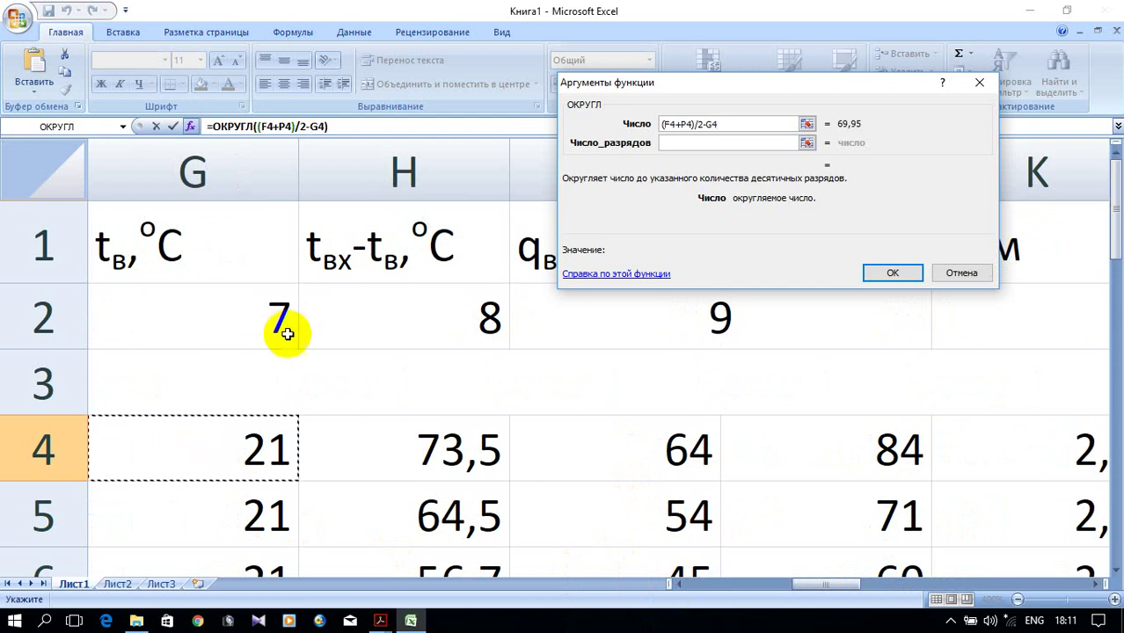
Step: Round the Q4 result to 1 decimal digit, accept the function, and fill the formula down through Q6
{"action": "left_click", "coordinate": [669, 144]}
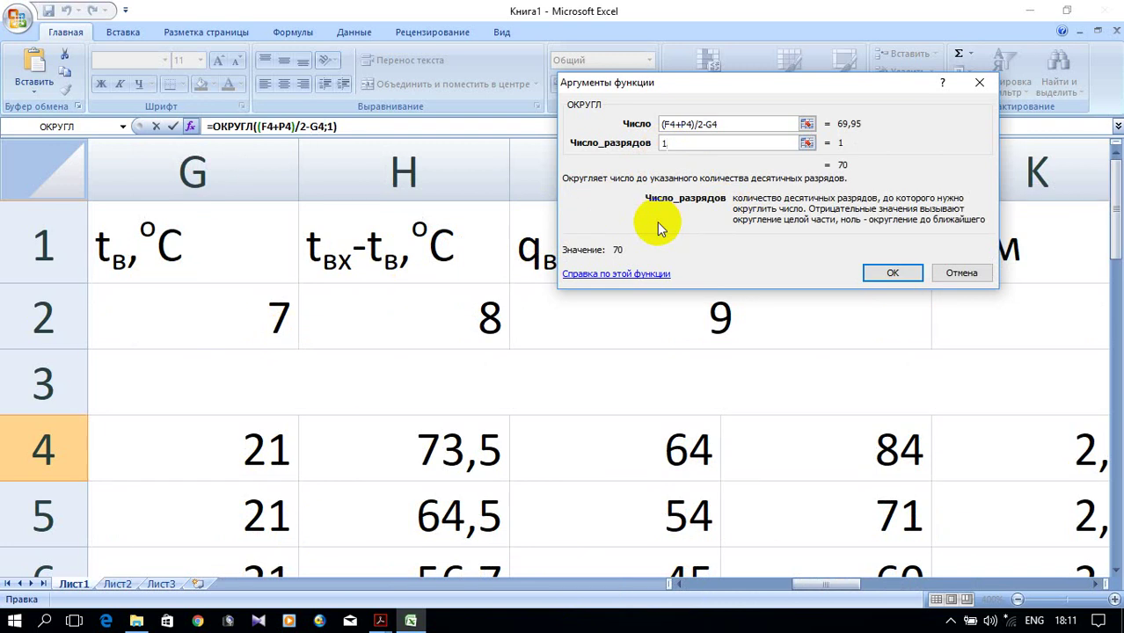
{"action": "left_click", "coordinate": [884, 272]}
{"action": "scroll", "coordinate": [919, 352], "scroll_direction": "down", "scroll_amount": 1}
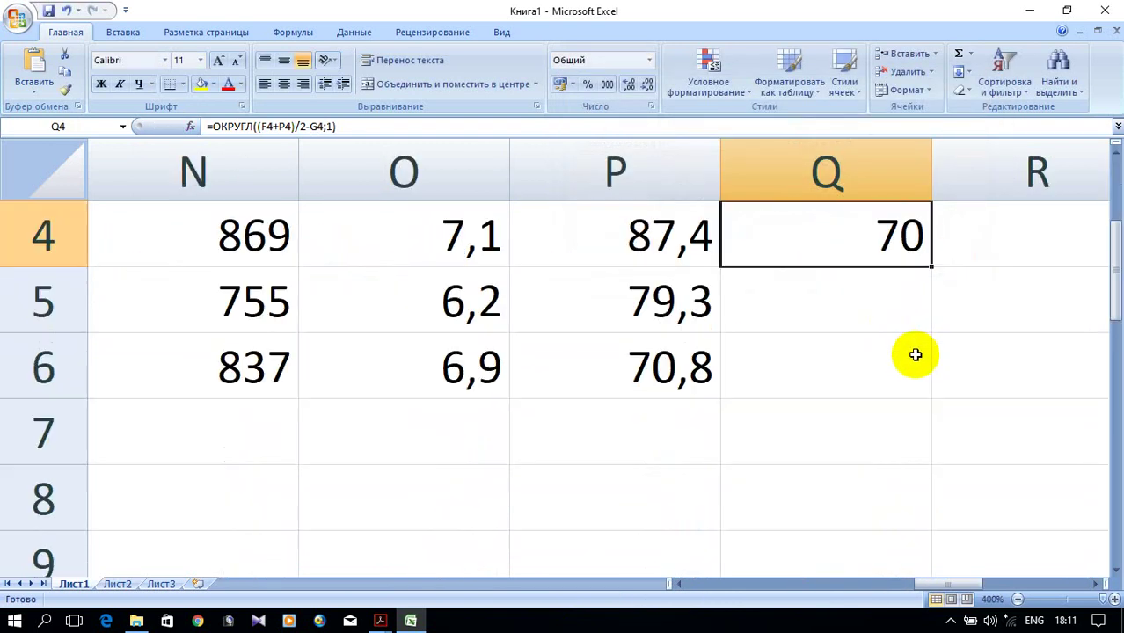
{"action": "left_click_drag", "start_coordinate": [930, 266], "coordinate": [936, 387]}
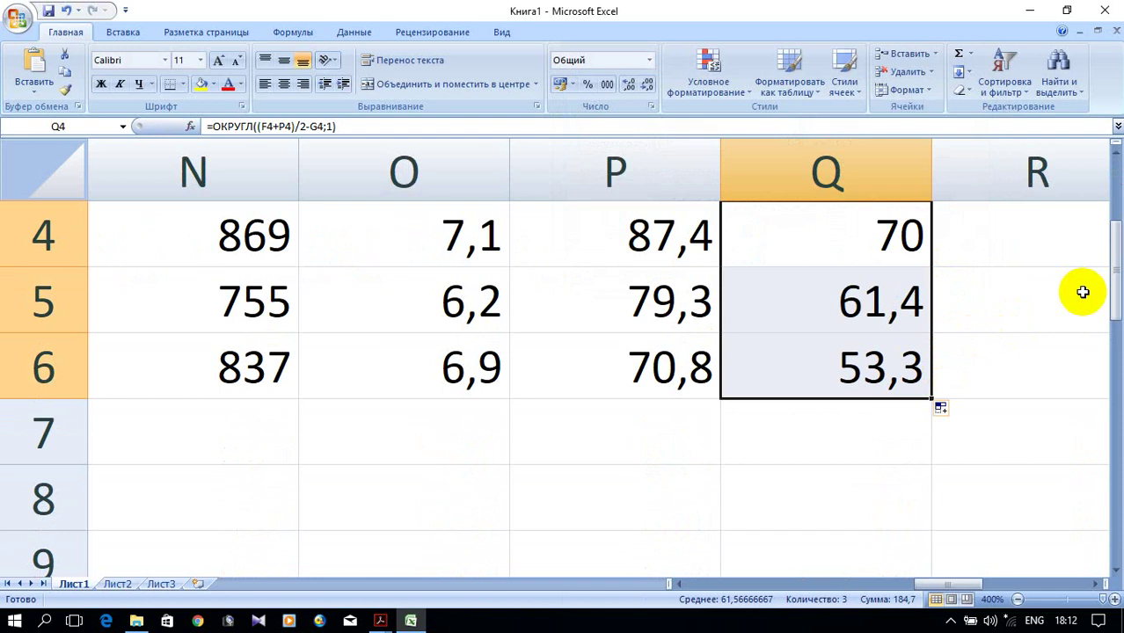
Step: Examine the cell references in the Q4 formula and the headings of the neighbouring columns
{"action": "left_click", "coordinate": [1094, 584]}
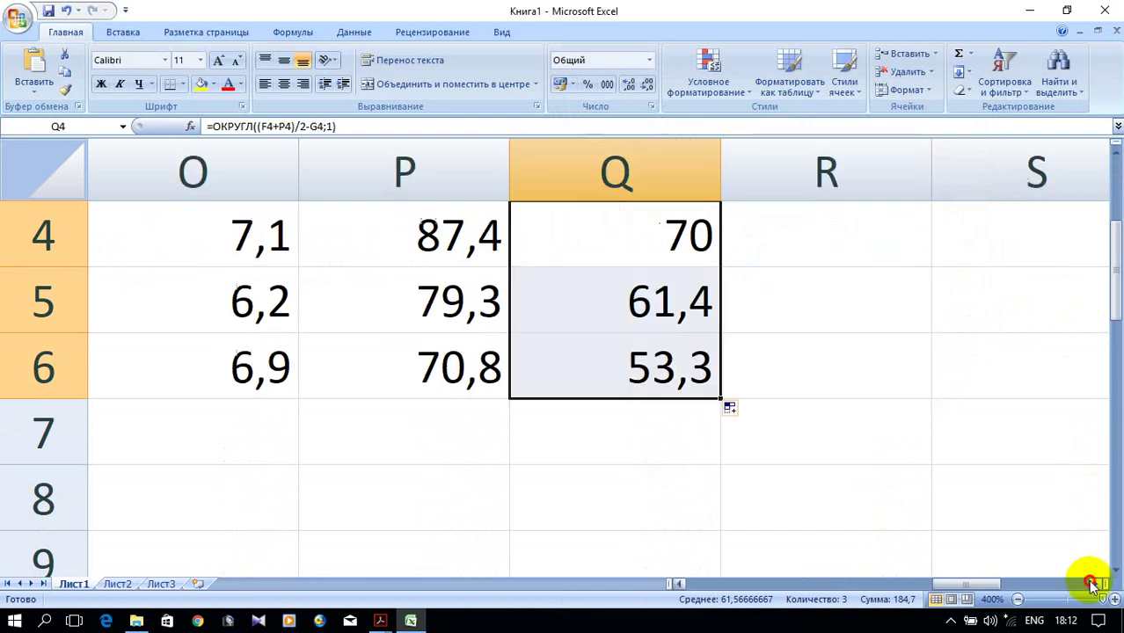
{"action": "double_click", "coordinate": [631, 235]}
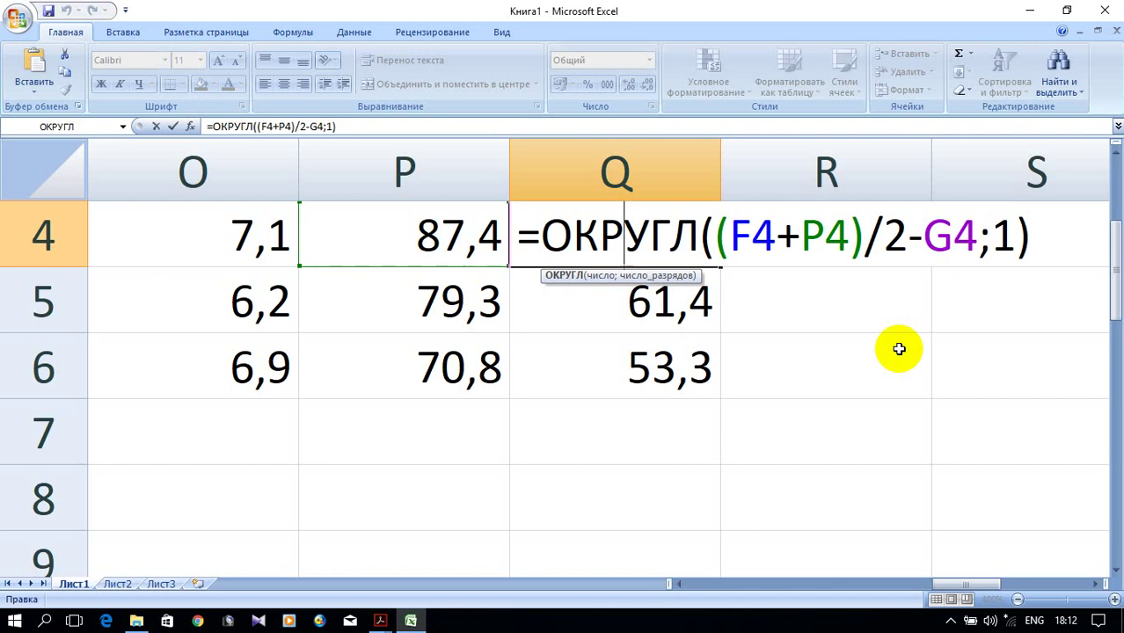
{"action": "key", "text": "Return"}
{"action": "scroll", "coordinate": [861, 345], "scroll_direction": "up", "scroll_amount": 1}
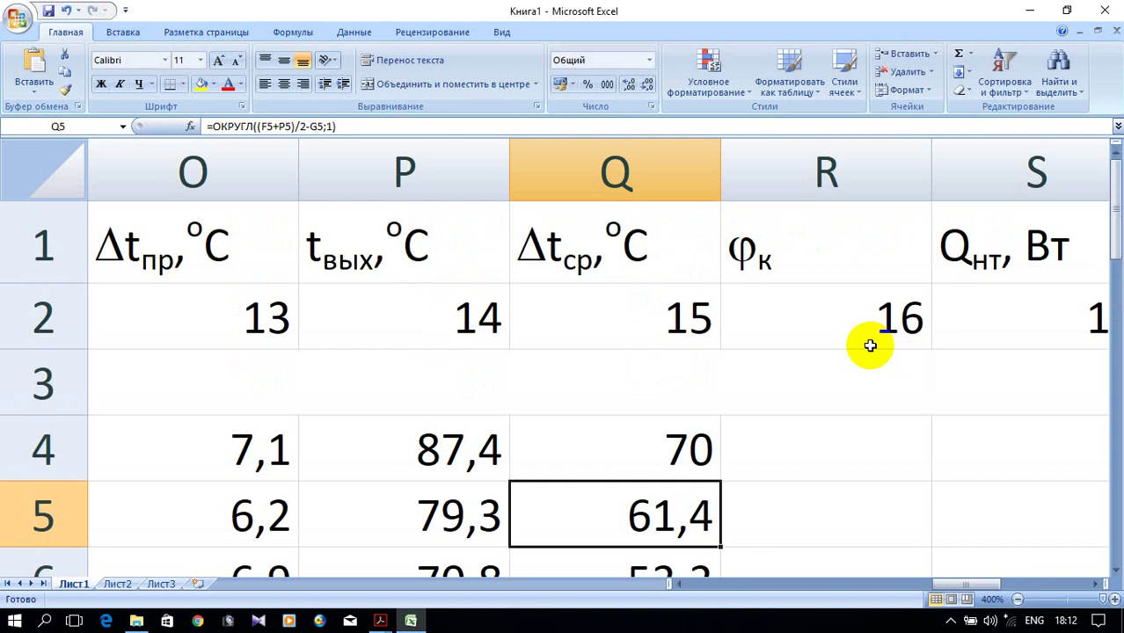
{"action": "scroll", "coordinate": [870, 346], "scroll_direction": "down", "scroll_amount": 1}
{"action": "scroll", "coordinate": [868, 345], "scroll_direction": "up", "scroll_amount": 1}
{"action": "scroll", "coordinate": [868, 345], "scroll_direction": "down", "scroll_amount": 1}
{"action": "scroll", "coordinate": [867, 345], "scroll_direction": "up", "scroll_amount": 1}
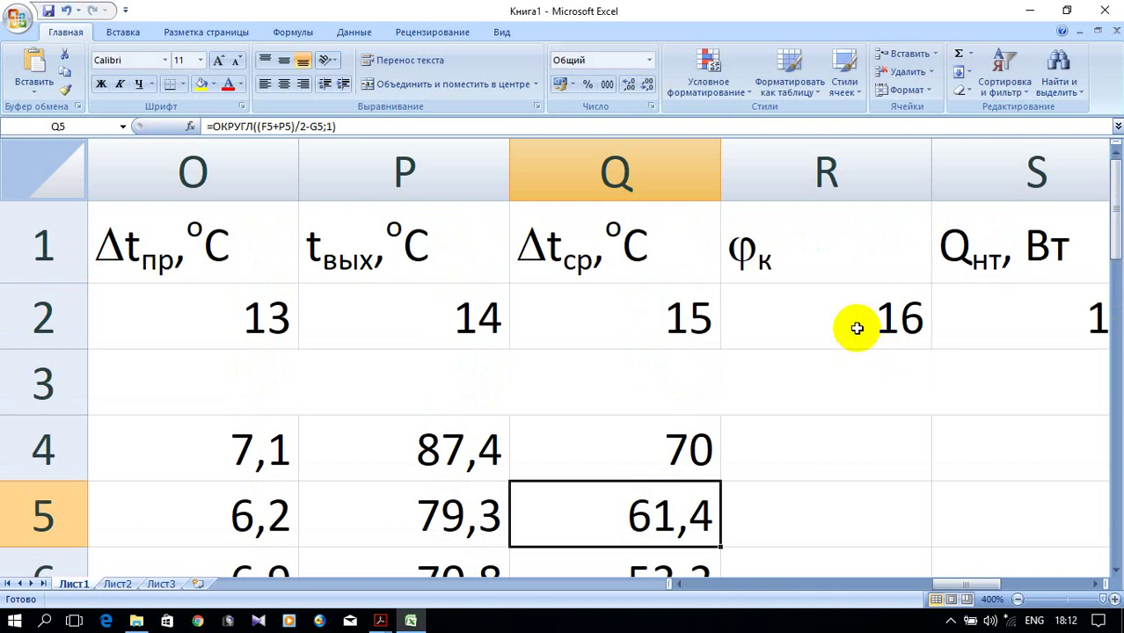
Step: Select R4, switch to УП_Отопление_2016d.pdf, and read formula 5.2 for the correction factor φк with its coefficient explanations
{"action": "left_click", "coordinate": [818, 447]}
{"action": "left_click", "coordinate": [385, 621]}
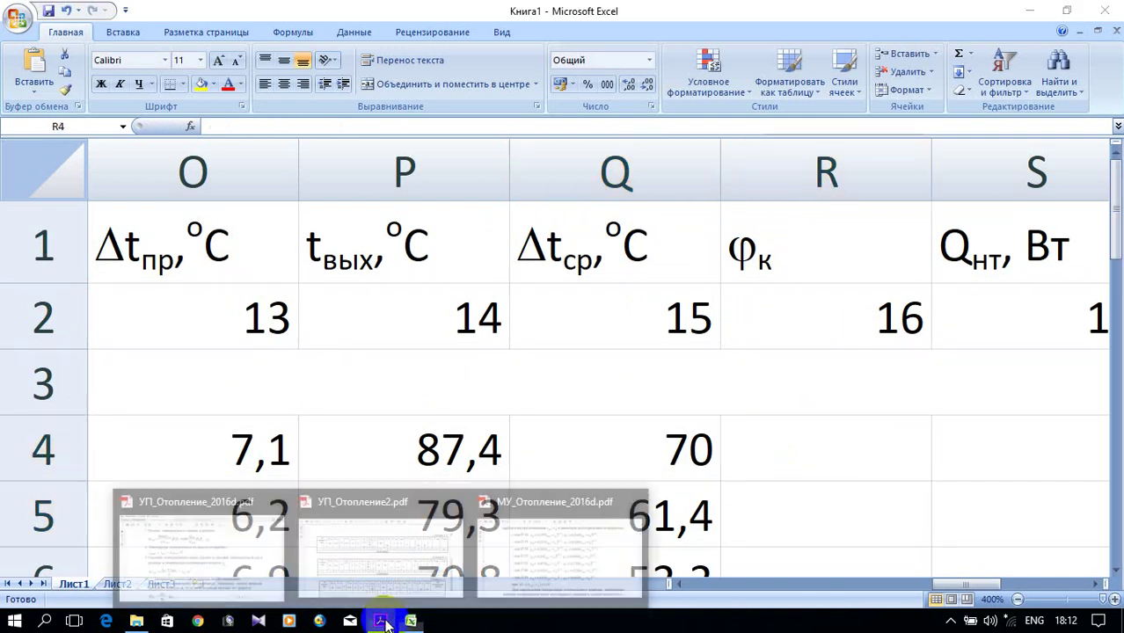
{"action": "left_click", "coordinate": [209, 583]}
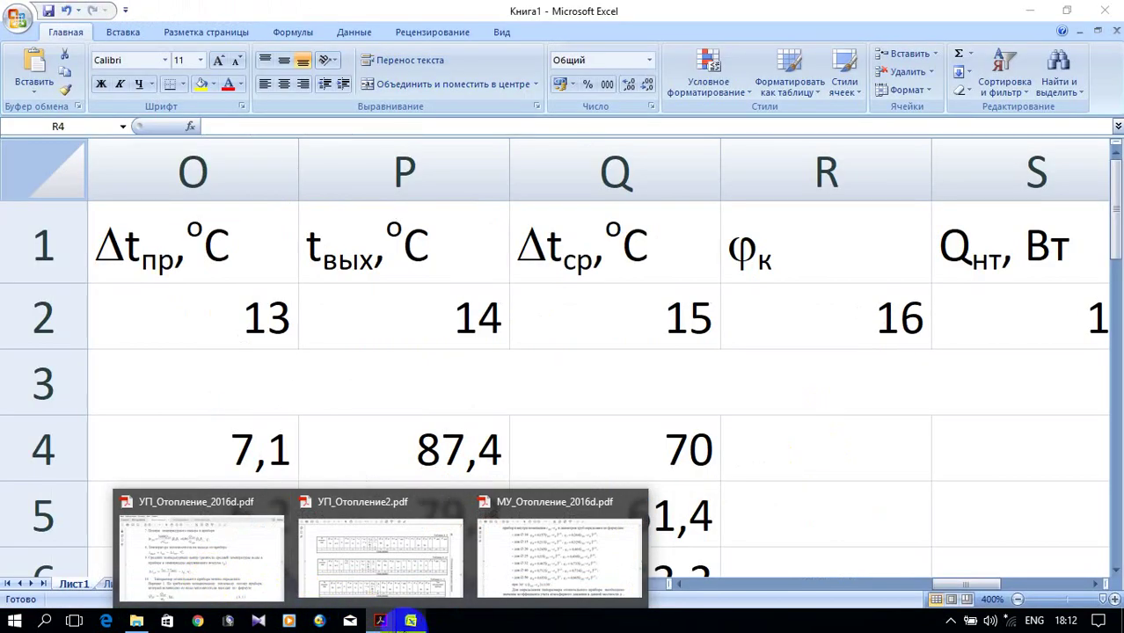
{"action": "left_click", "coordinate": [245, 567]}
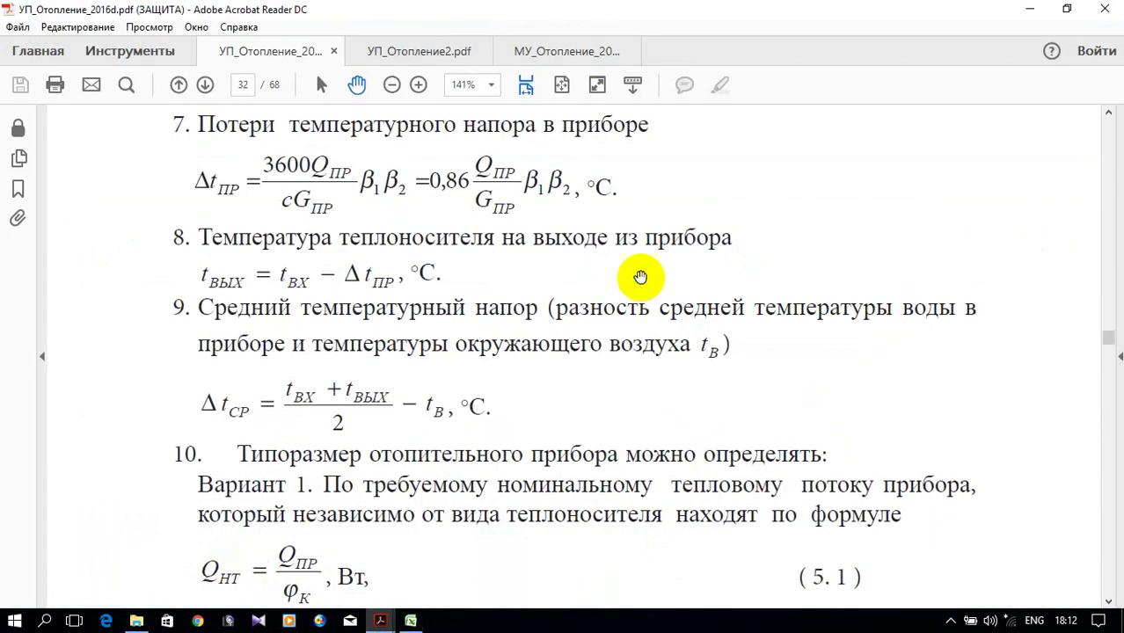
{"action": "scroll", "coordinate": [628, 258], "scroll_direction": "down", "scroll_amount": 10}
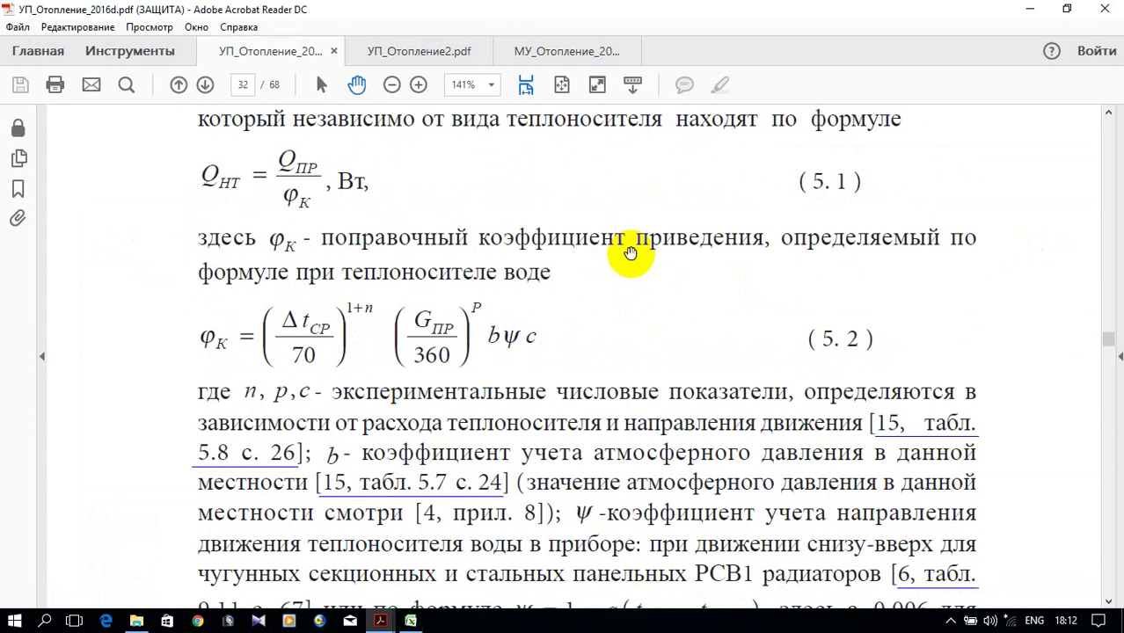
{"action": "scroll", "coordinate": [538, 269], "scroll_direction": "down", "scroll_amount": 2}
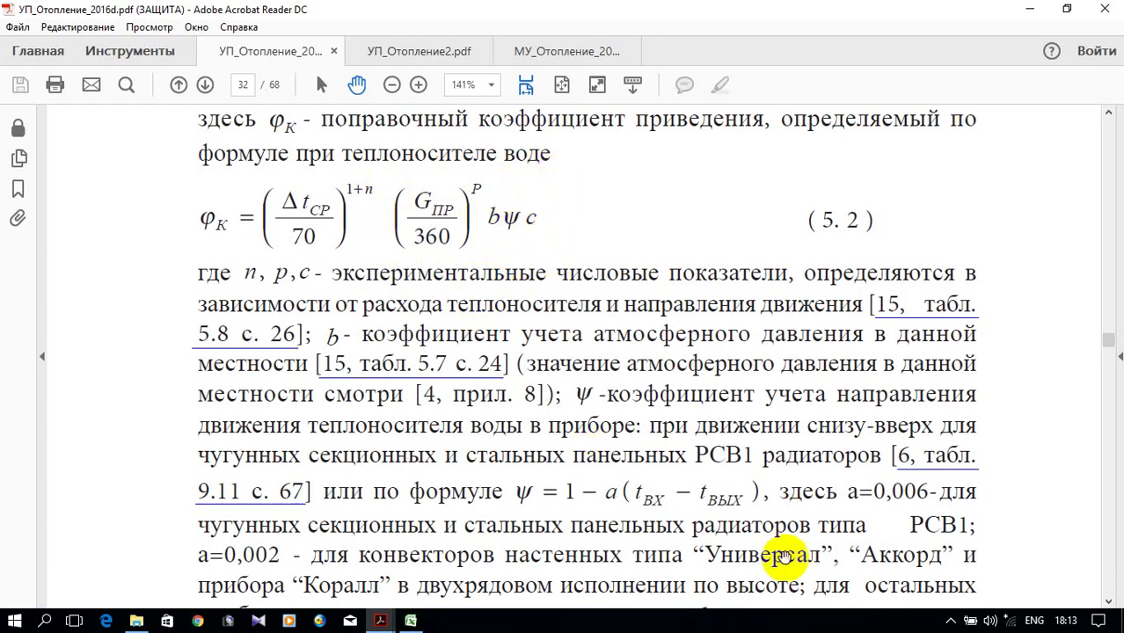
{"action": "scroll", "coordinate": [653, 538], "scroll_direction": "down", "scroll_amount": 1}
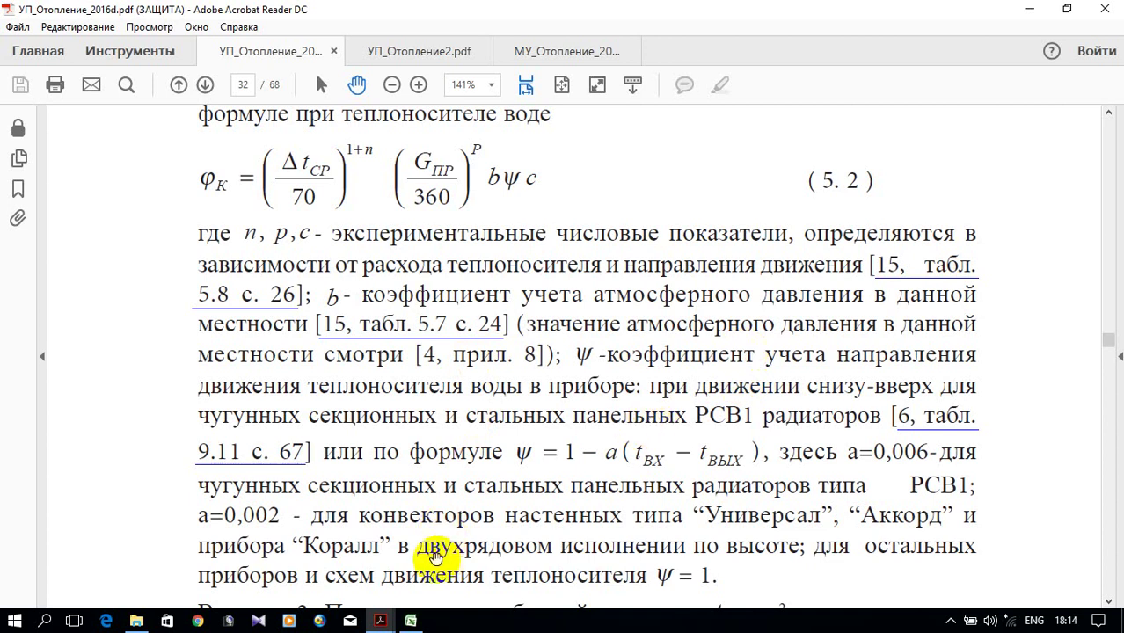
Step: Return to the Excel workbook and start an ОКРУГЛ function in R4 with Q4^1,3*1*1 as its number argument
{"action": "left_click", "coordinate": [410, 621]}
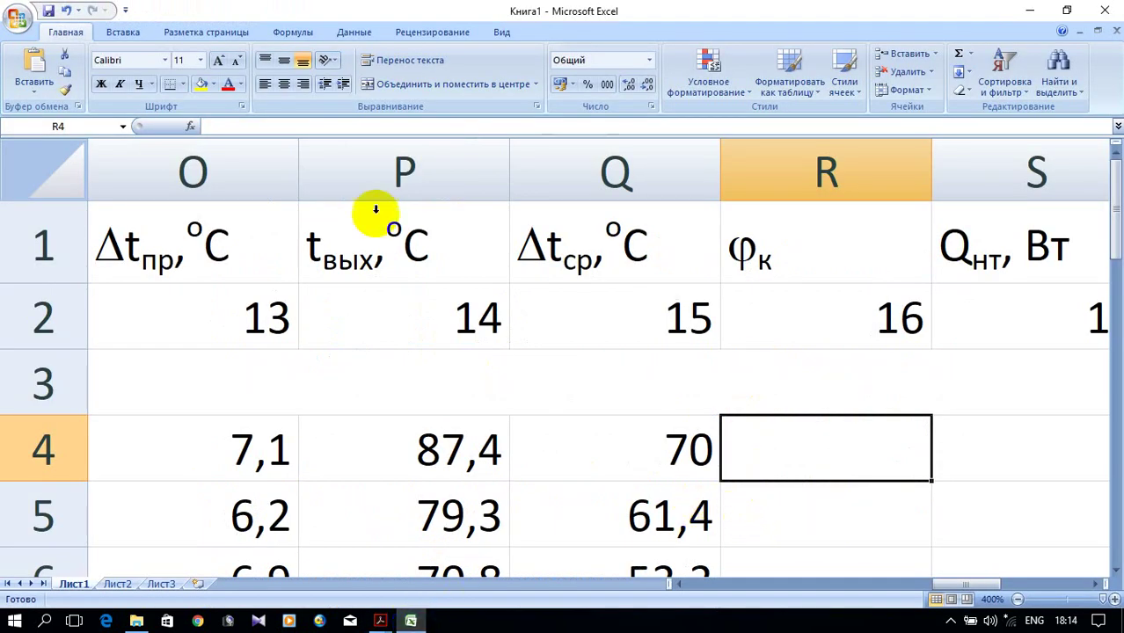
{"action": "type", "text": "="}
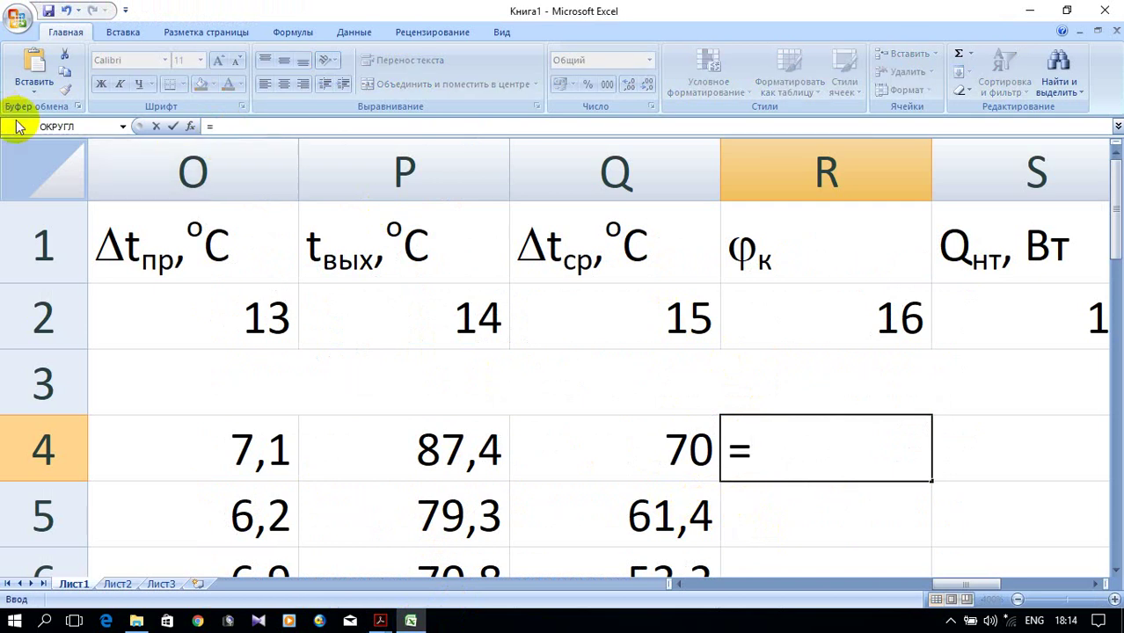
{"action": "left_click", "coordinate": [58, 128]}
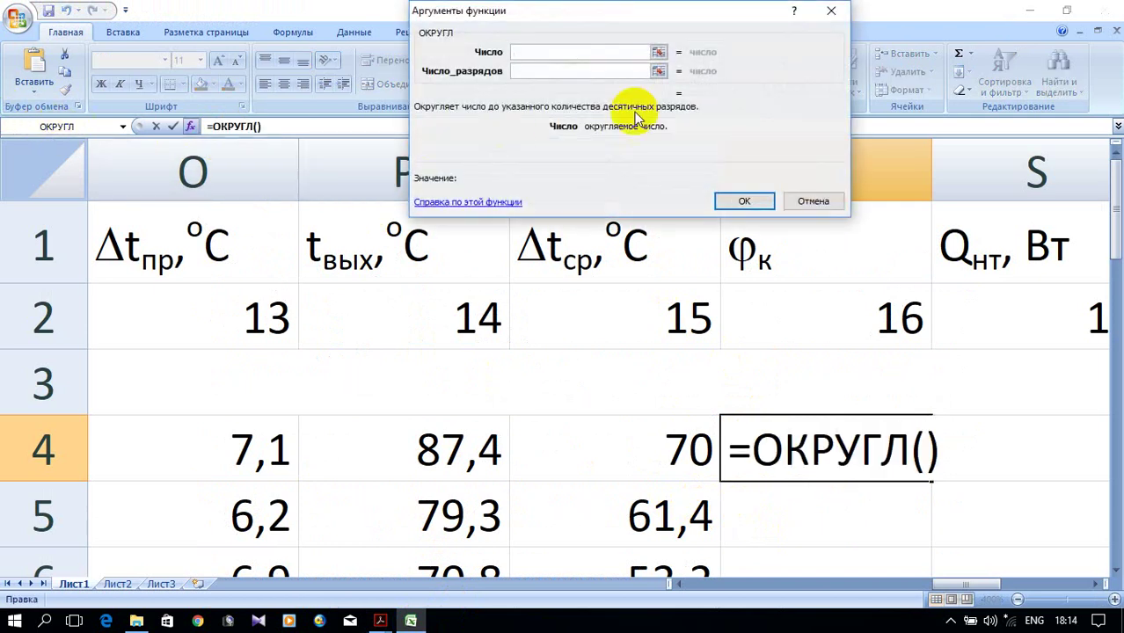
{"action": "left_click_drag", "start_coordinate": [639, 13], "coordinate": [552, 35]}
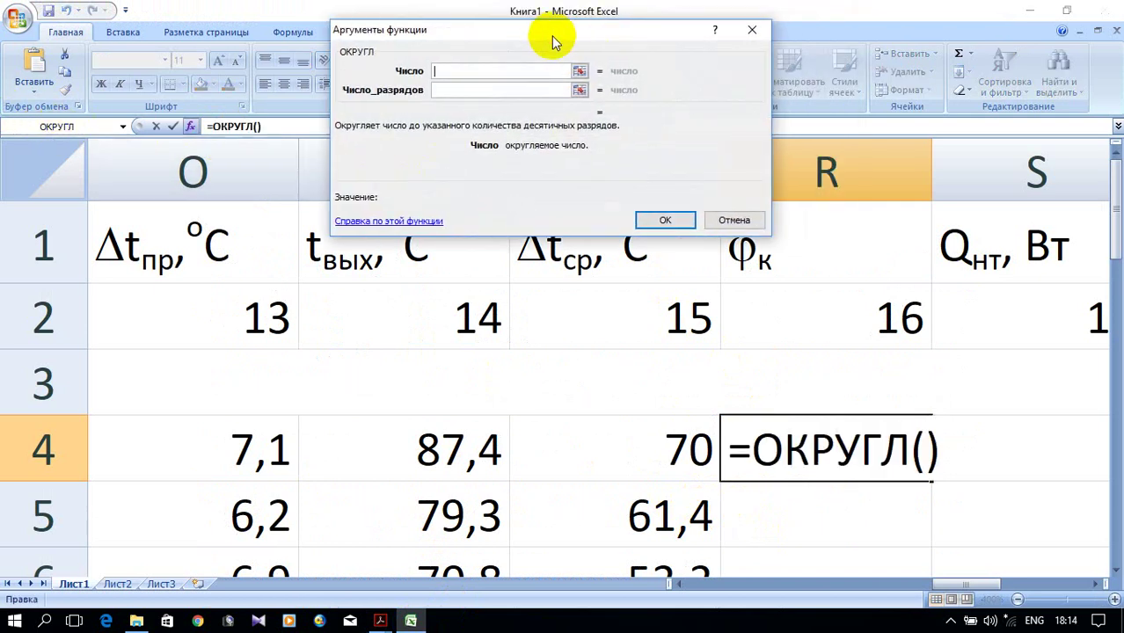
{"action": "left_click", "coordinate": [608, 464]}
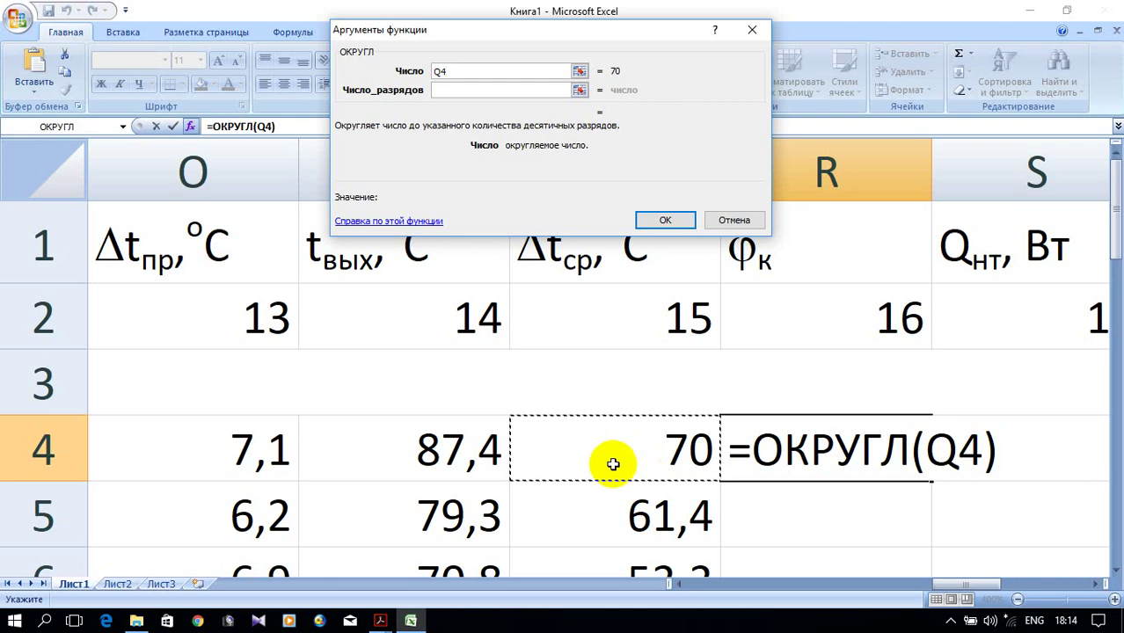
{"action": "type", "text": "^"}
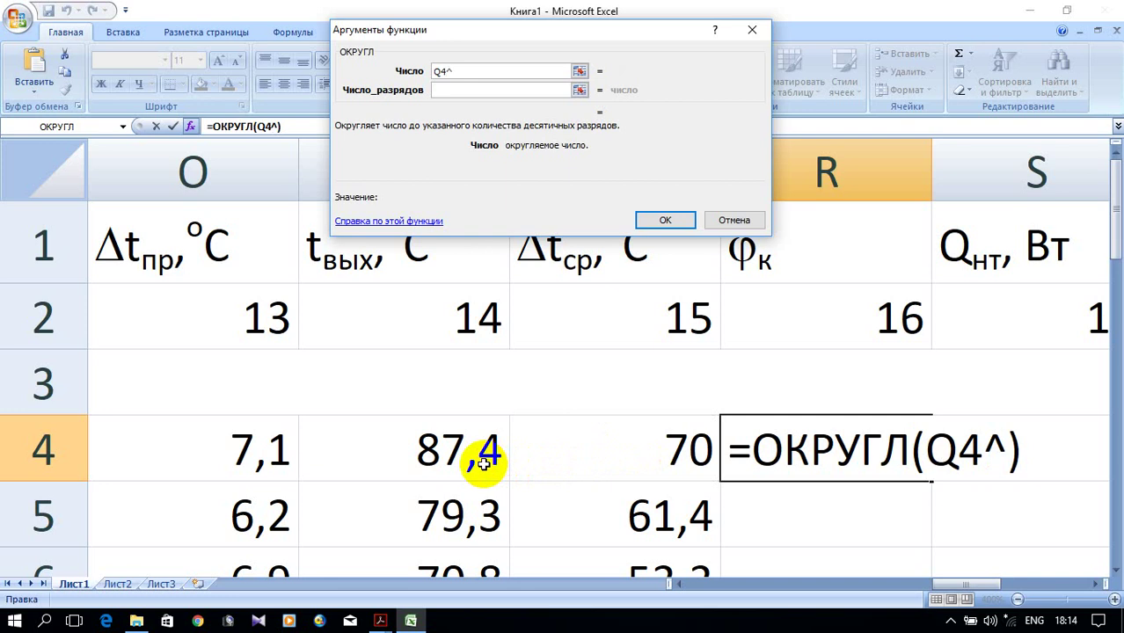
{"action": "type", "text": "1,3"}
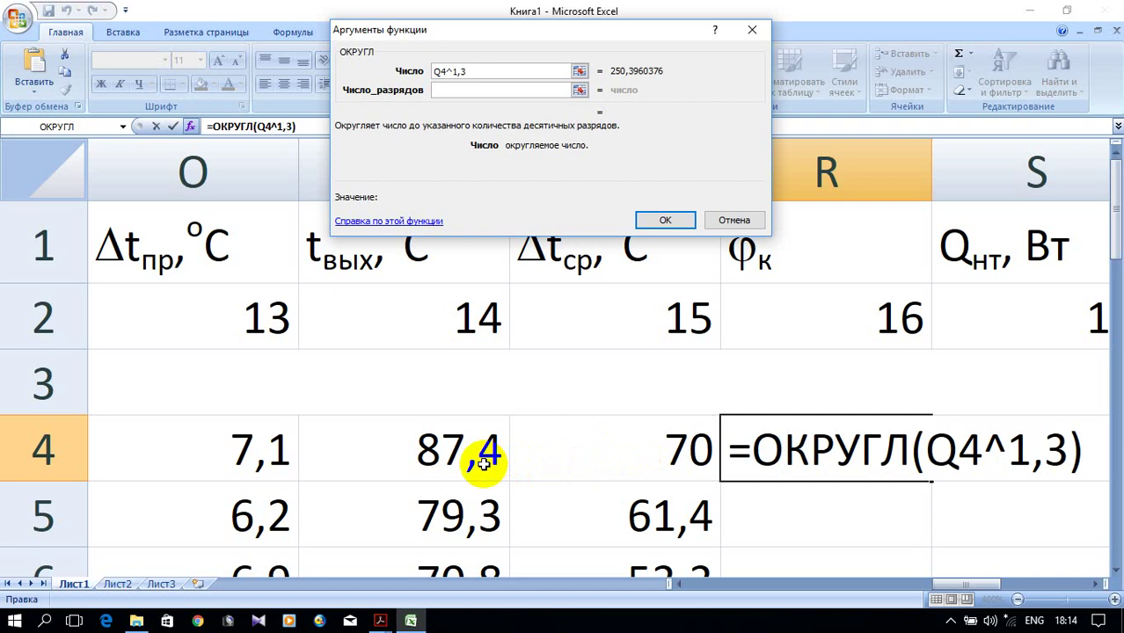
{"action": "type", "text": "*1"}
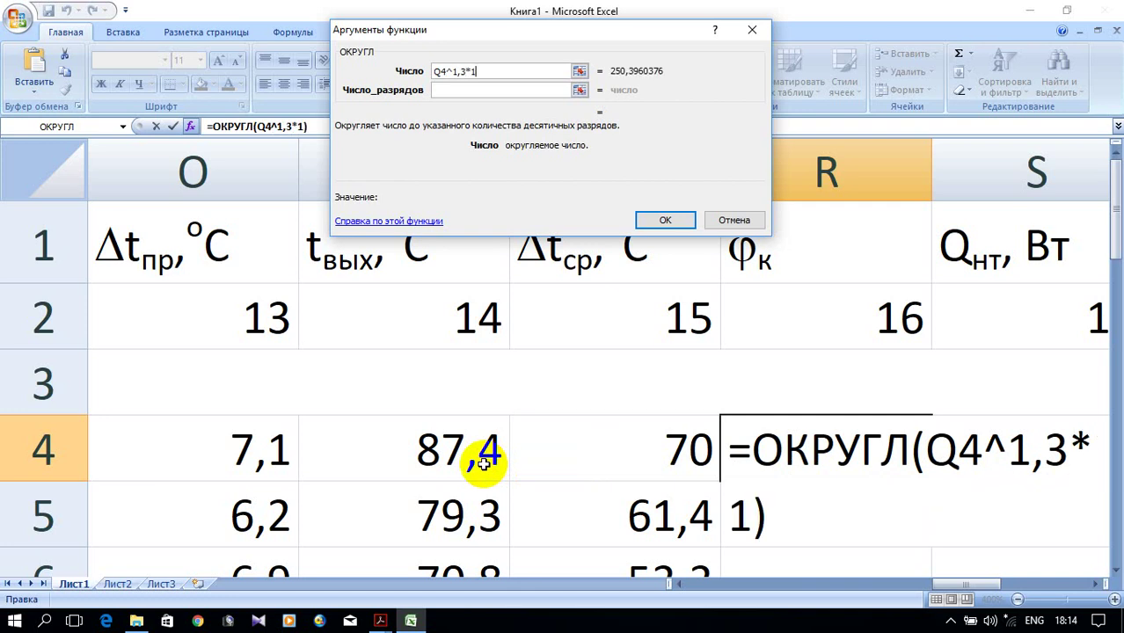
{"action": "type", "text": "*1"}
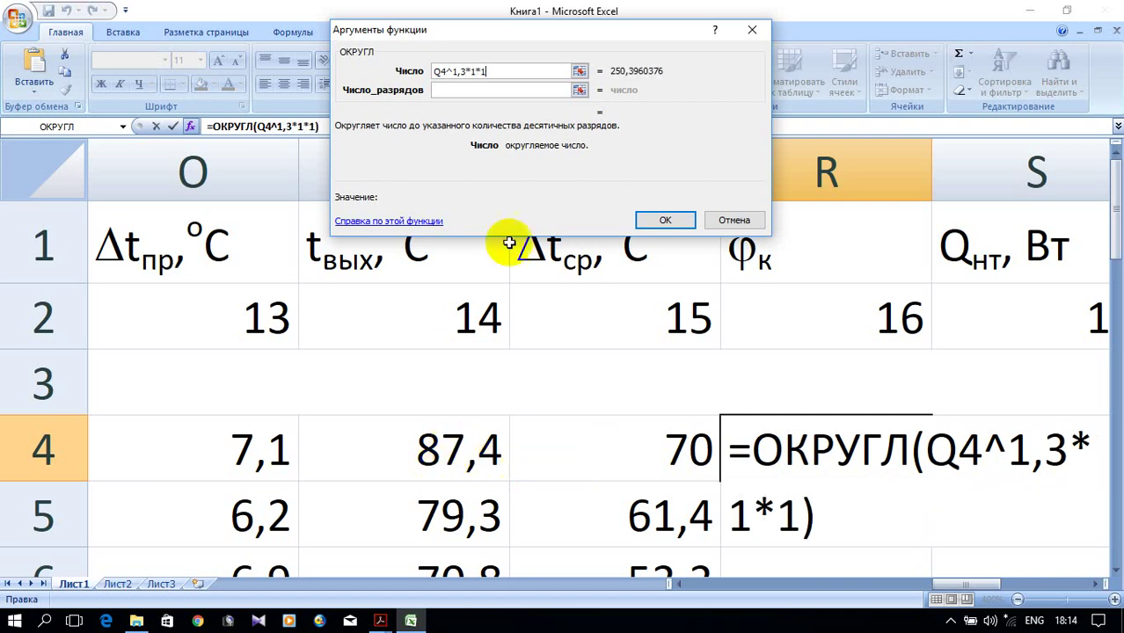
Step: Correct the number argument by replacing Q4 with the bracketed quotient, giving (Q4/70)^1,3*1*1
{"action": "left_click", "coordinate": [529, 92]}
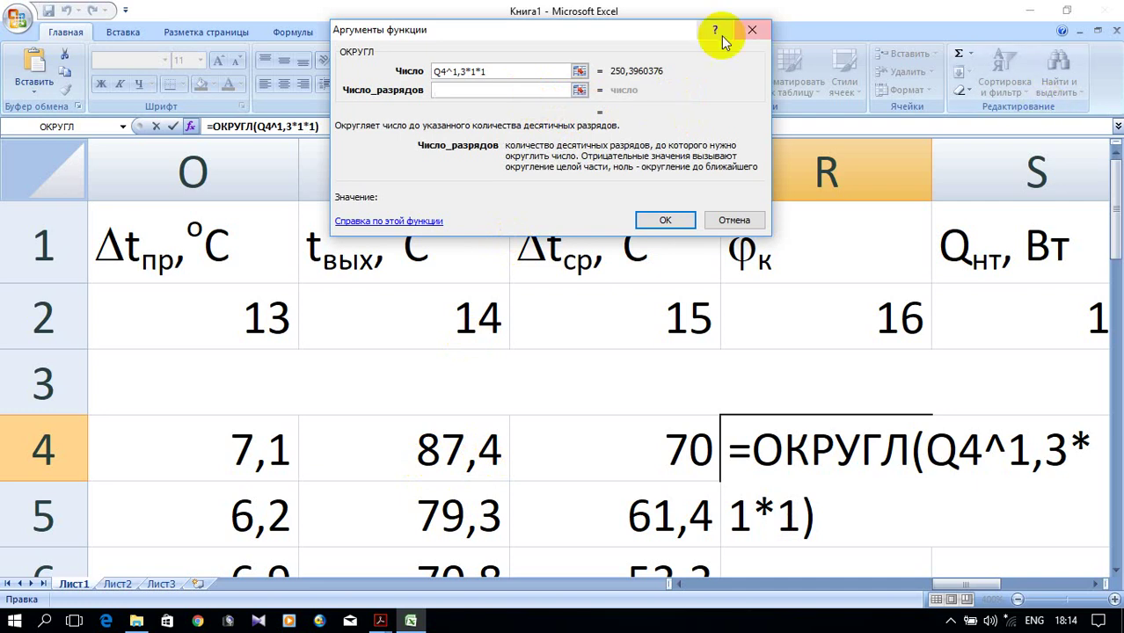
{"action": "left_click", "coordinate": [440, 71]}
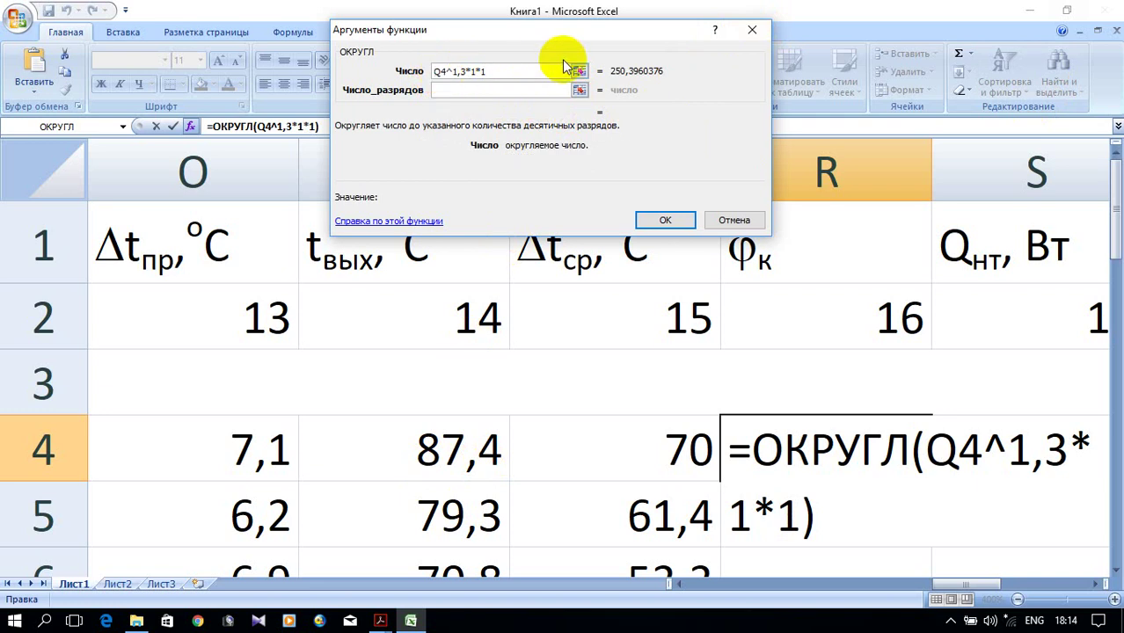
{"action": "type", "text": "("}
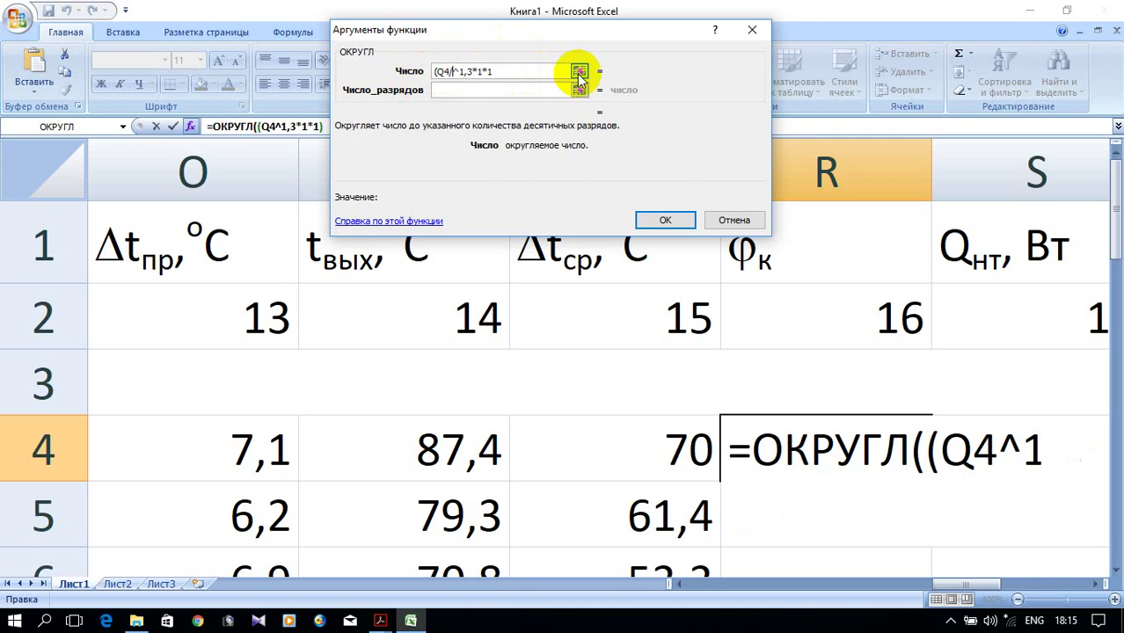
{"action": "type", "text": "/"}
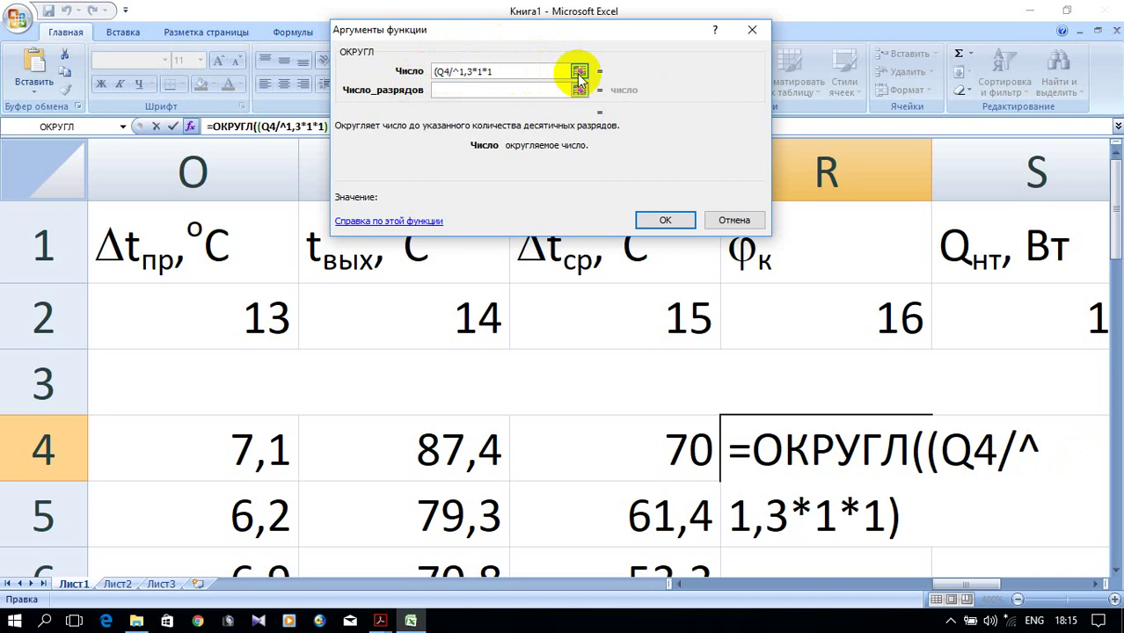
{"action": "type", "text": "70"}
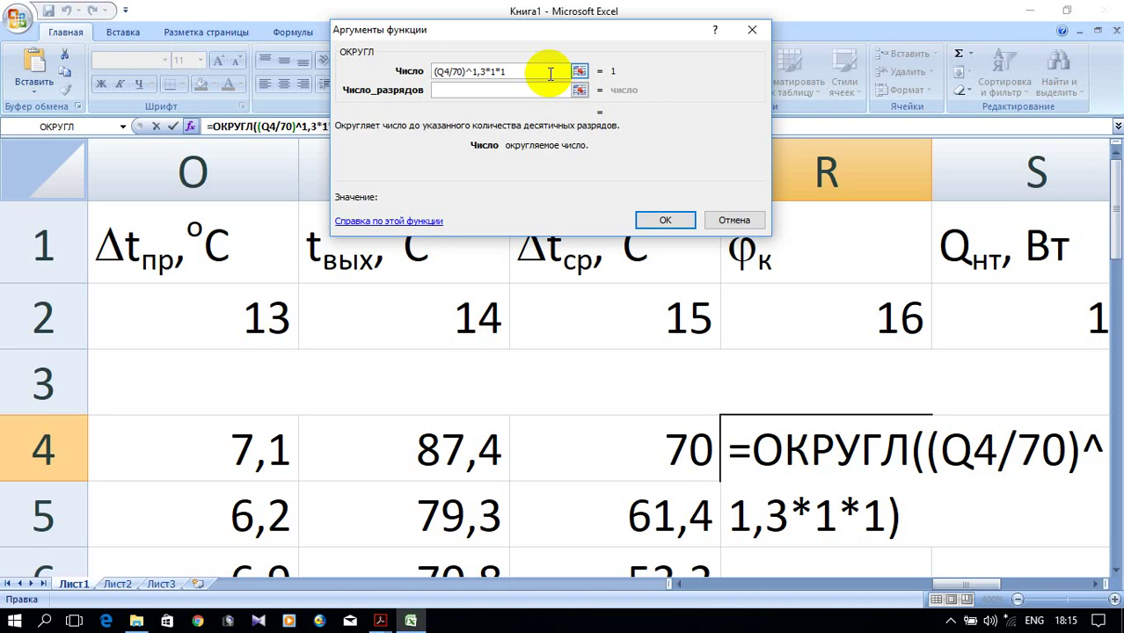
Step: Round the R4 result to 2 decimal digits, accept the function, and fill the formula down through R6
{"action": "left_click", "coordinate": [485, 89]}
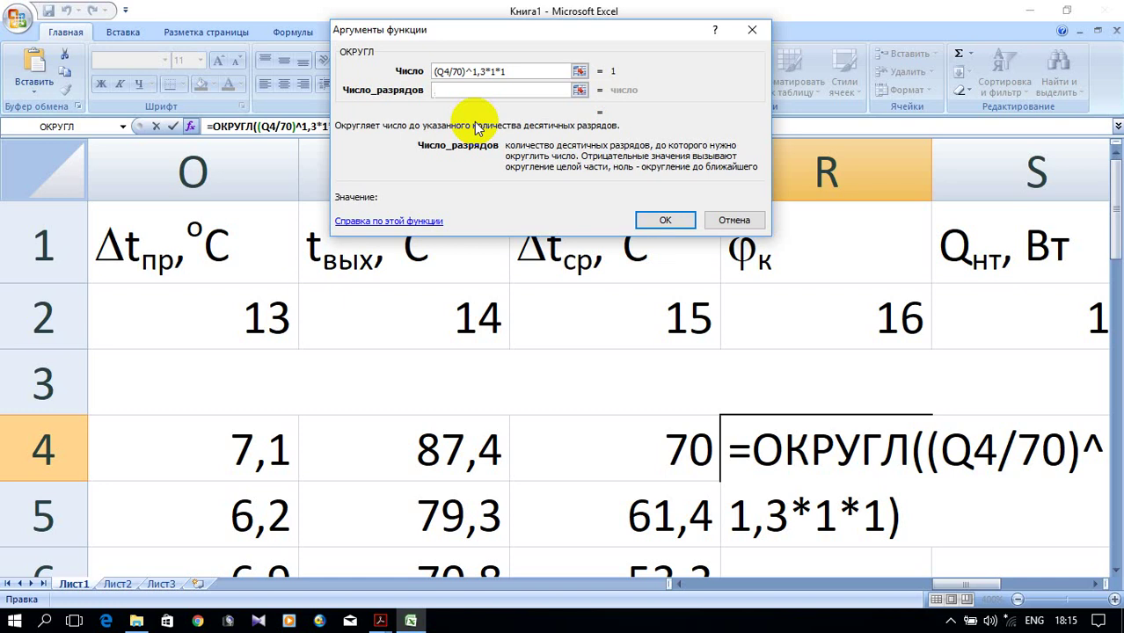
{"action": "type", "text": "2"}
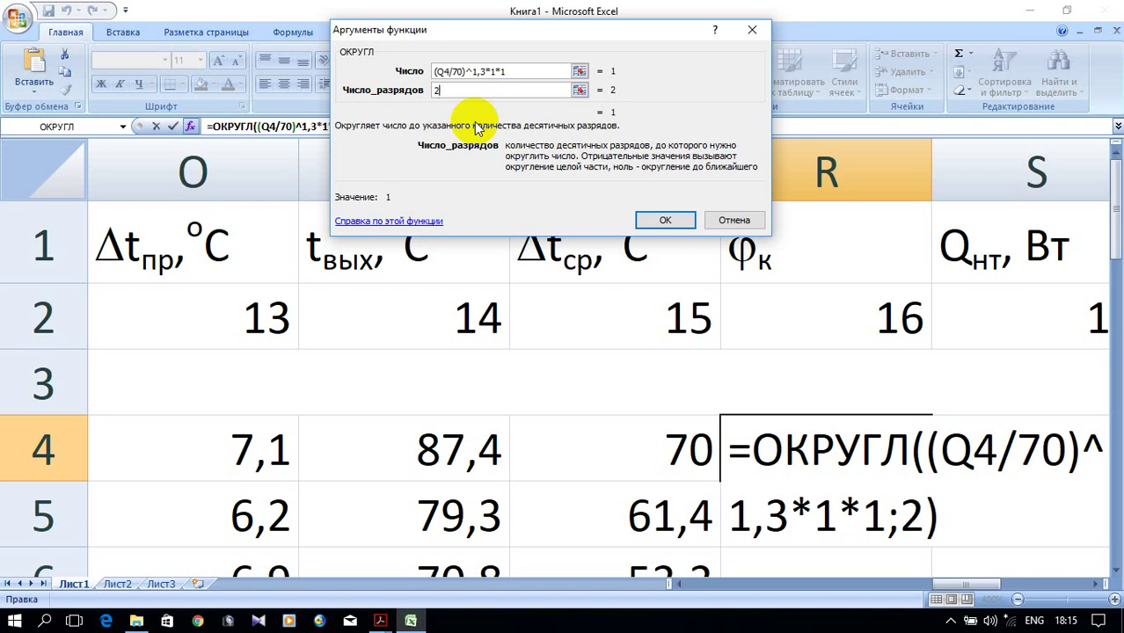
{"action": "left_click", "coordinate": [676, 225]}
{"action": "scroll", "coordinate": [651, 238], "scroll_direction": "down", "scroll_amount": 1}
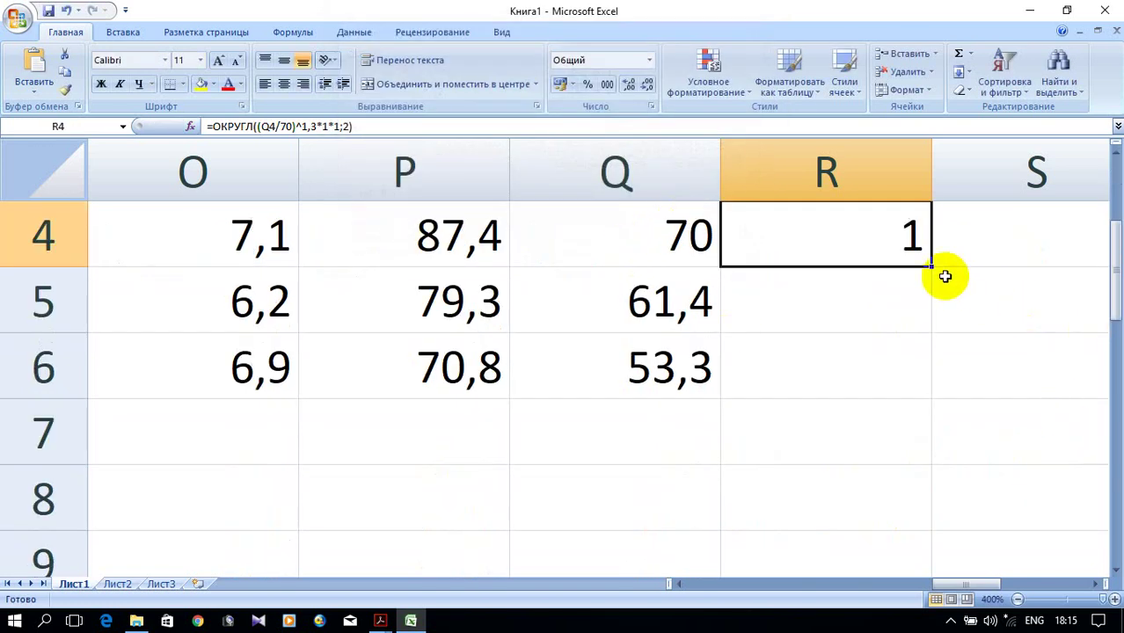
{"action": "left_click_drag", "start_coordinate": [932, 266], "coordinate": [931, 387]}
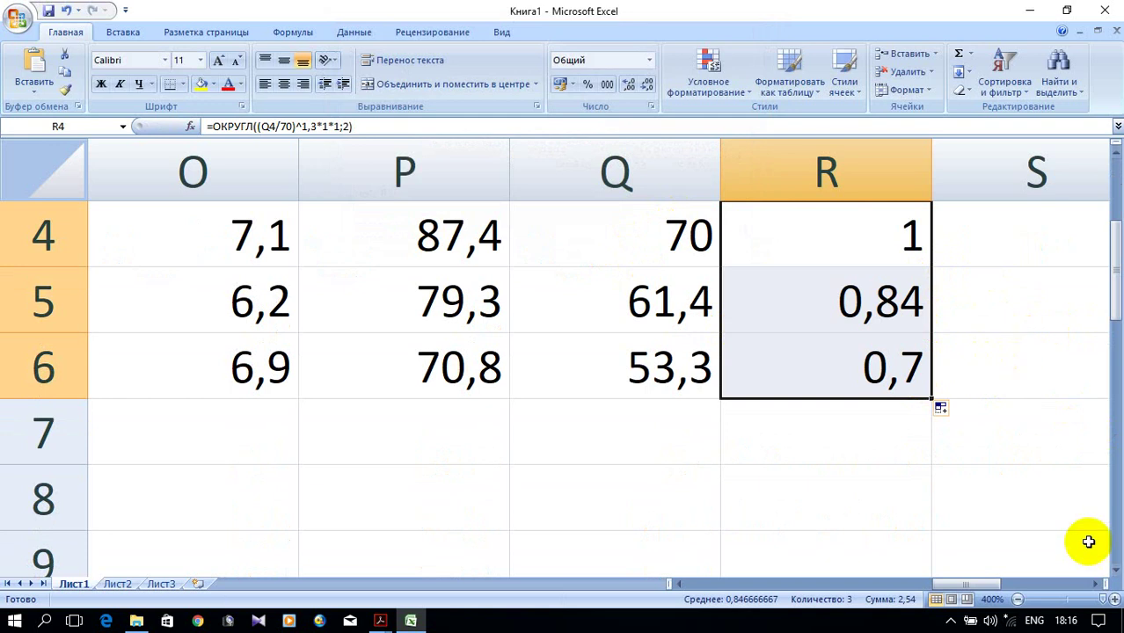
Step: Select S4 in the Qнт column and check formula 5.1 for the nominal heat flow in УП_Отопление_2016d.pdf
{"action": "left_click", "coordinate": [1095, 584]}
{"action": "scroll", "coordinate": [1037, 466], "scroll_direction": "up", "scroll_amount": 1}
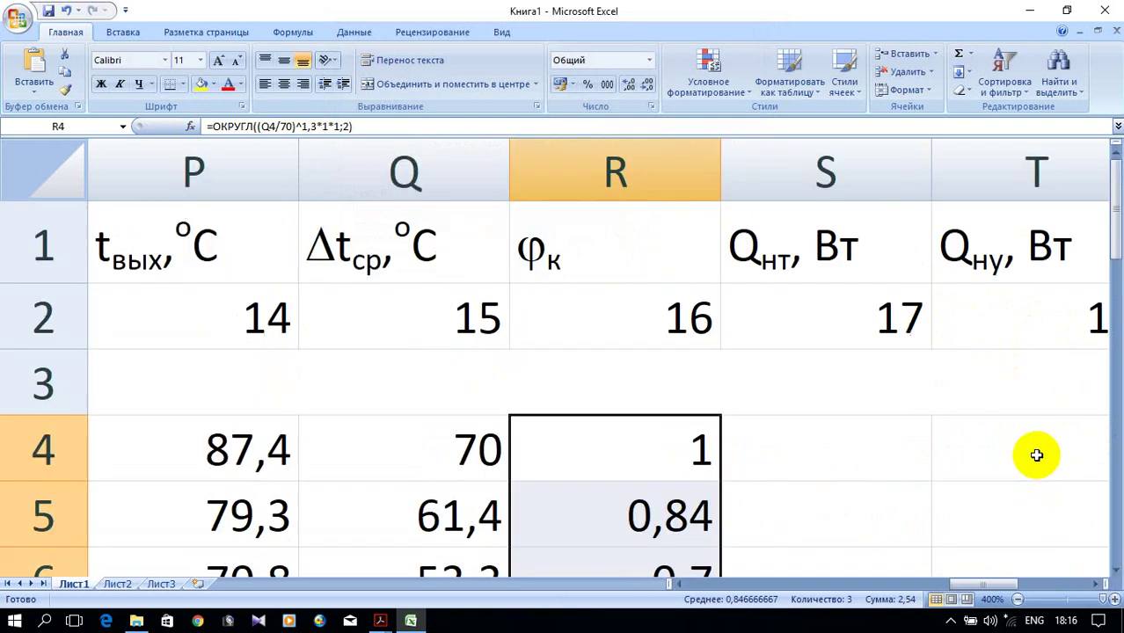
{"action": "scroll", "coordinate": [1026, 453], "scroll_direction": "down", "scroll_amount": 1}
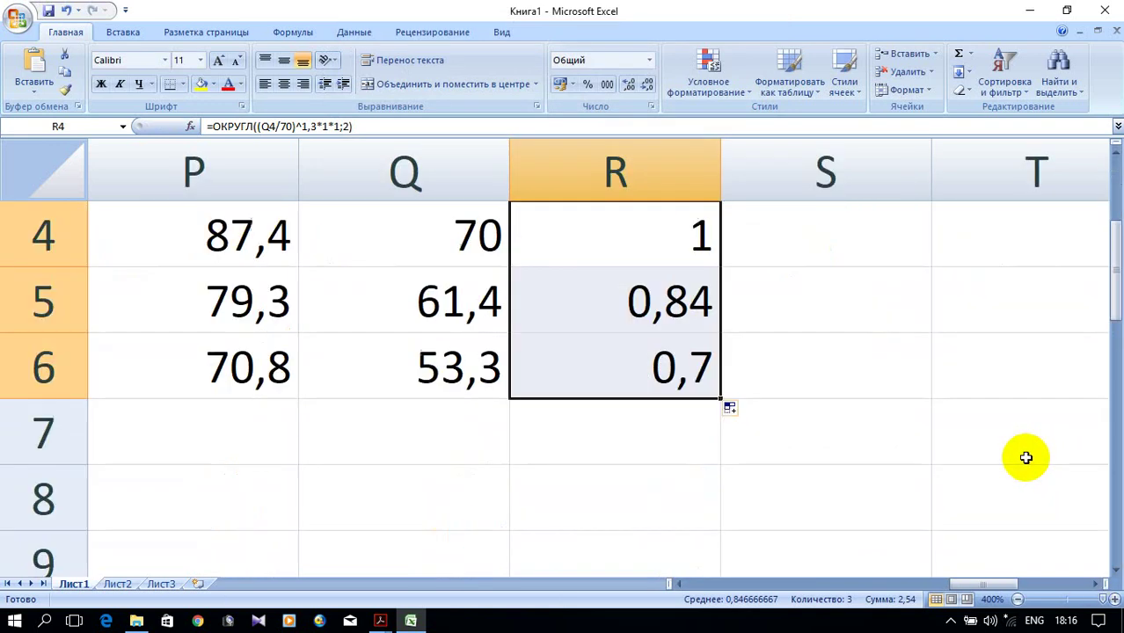
{"action": "scroll", "coordinate": [1025, 456], "scroll_direction": "up", "scroll_amount": 1}
{"action": "left_click", "coordinate": [830, 471]}
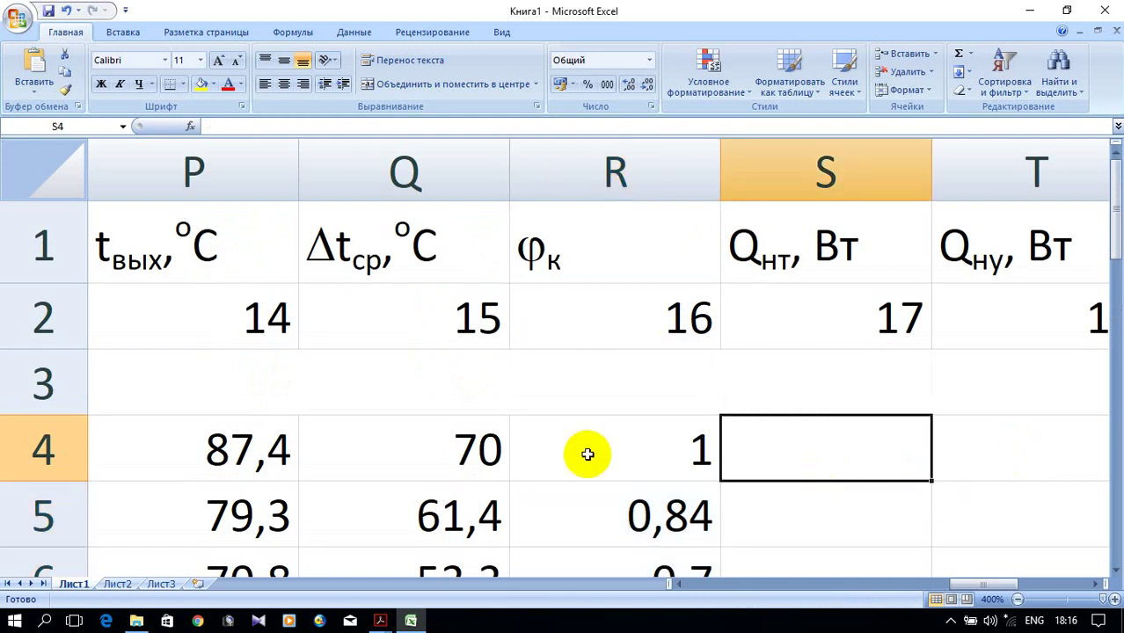
{"action": "left_click", "coordinate": [374, 621]}
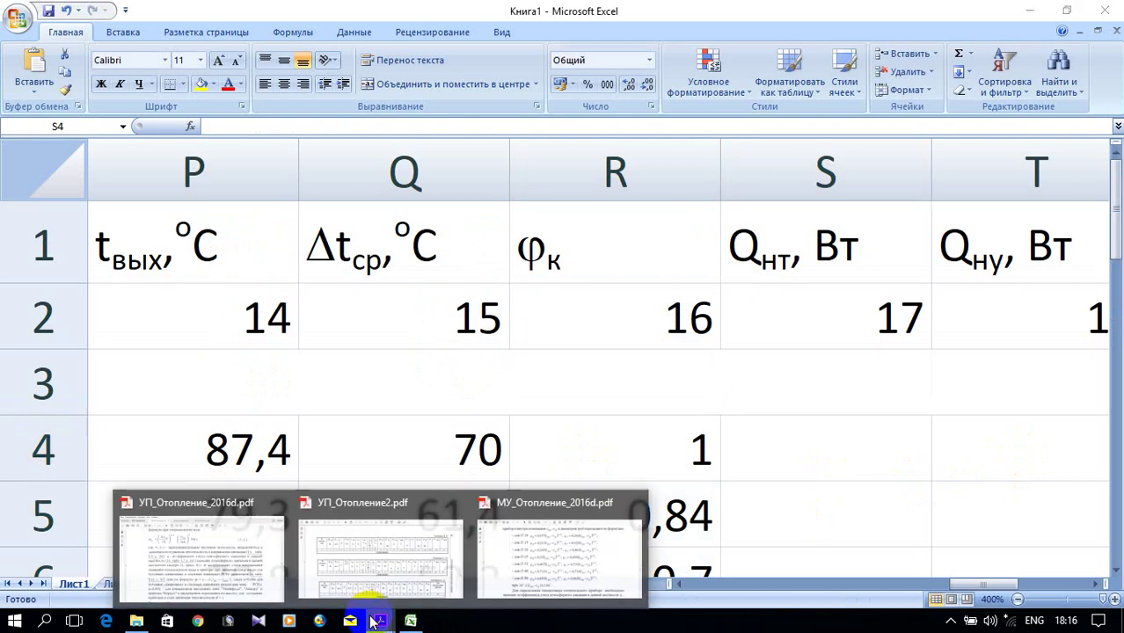
{"action": "left_click", "coordinate": [213, 563]}
{"action": "scroll", "coordinate": [488, 432], "scroll_direction": "up", "scroll_amount": 10}
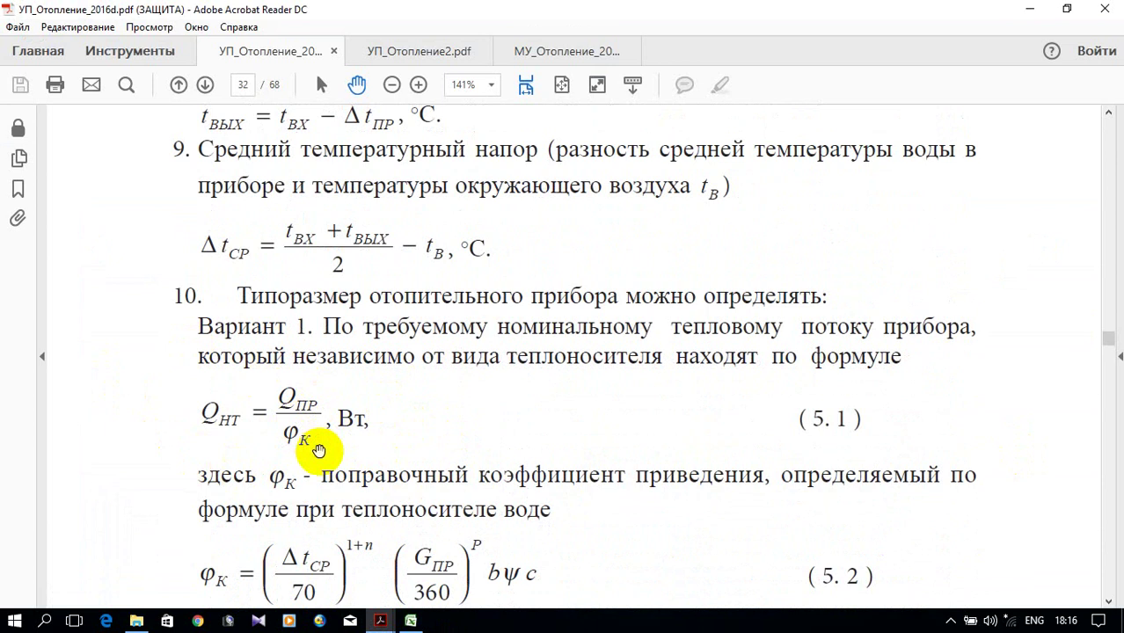
{"action": "left_click", "coordinate": [1028, 9]}
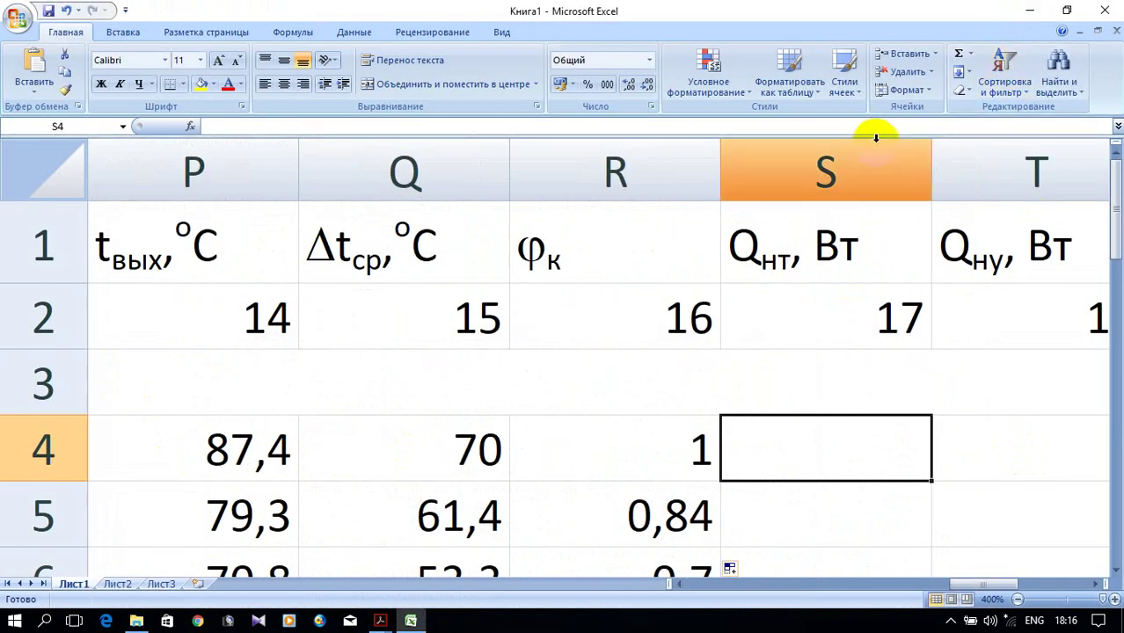
Step: Start an ОКРУГЛ function in S4 with N4/R4 as its number argument
{"action": "type", "text": "="}
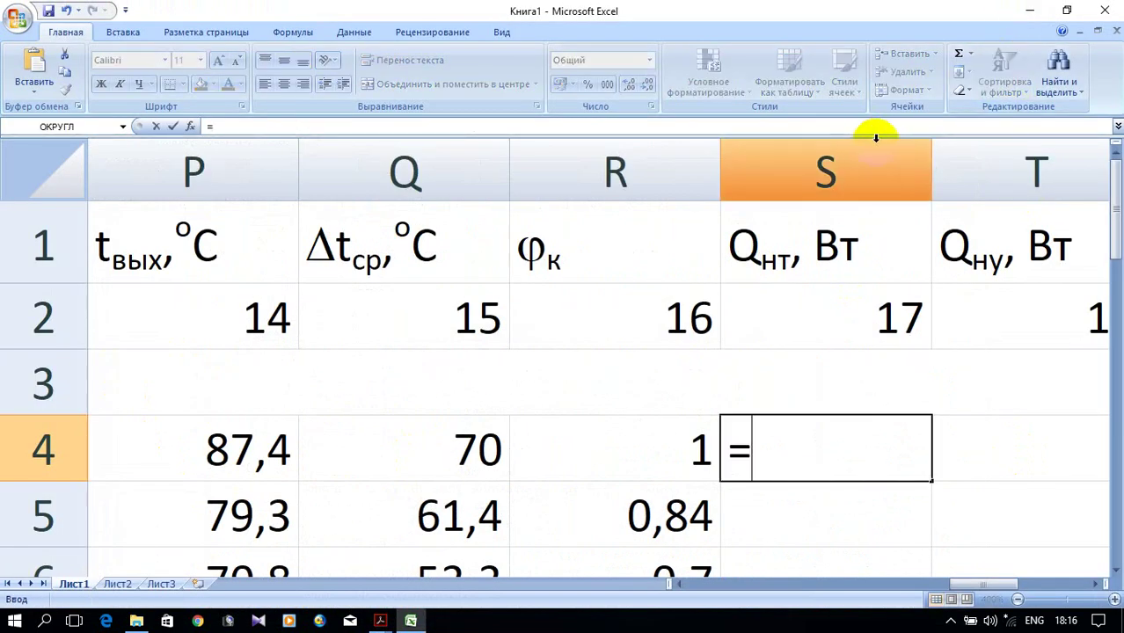
{"action": "left_click", "coordinate": [66, 129]}
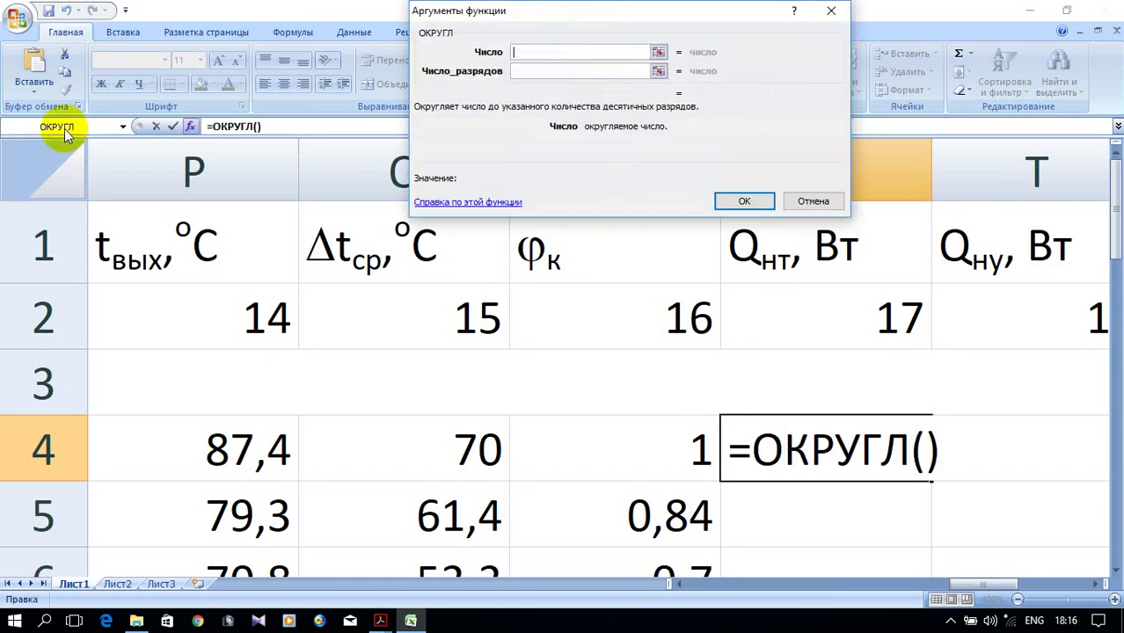
{"action": "left_click_drag", "start_coordinate": [582, 15], "coordinate": [691, 63]}
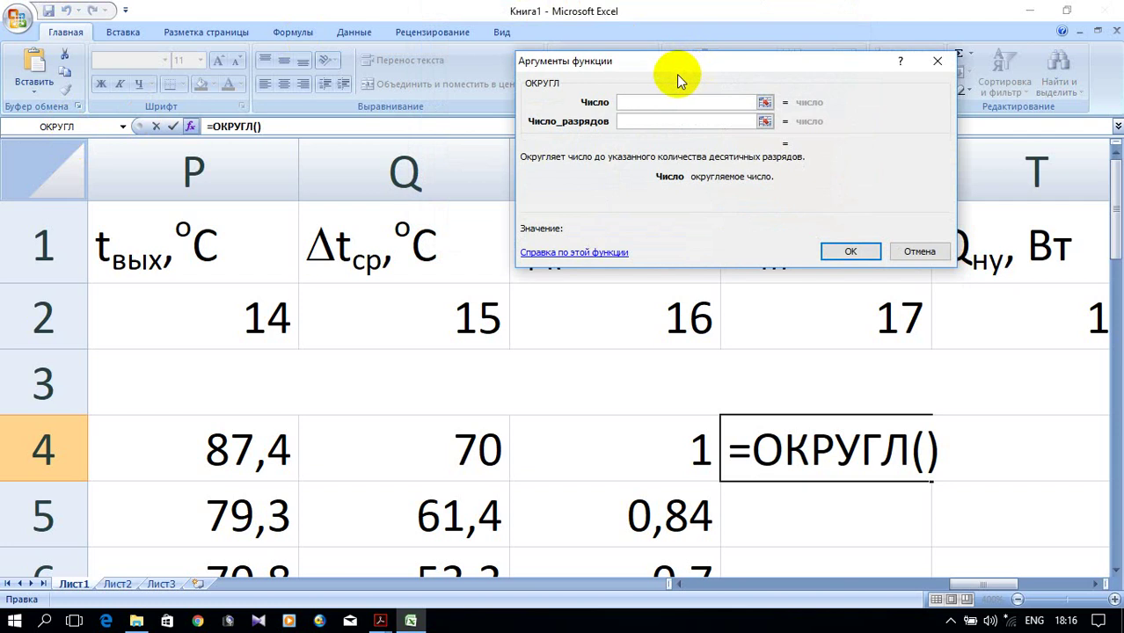
{"action": "left_click", "coordinate": [682, 585]}
{"action": "left_click", "coordinate": [682, 585]}
{"action": "left_click", "coordinate": [681, 585]}
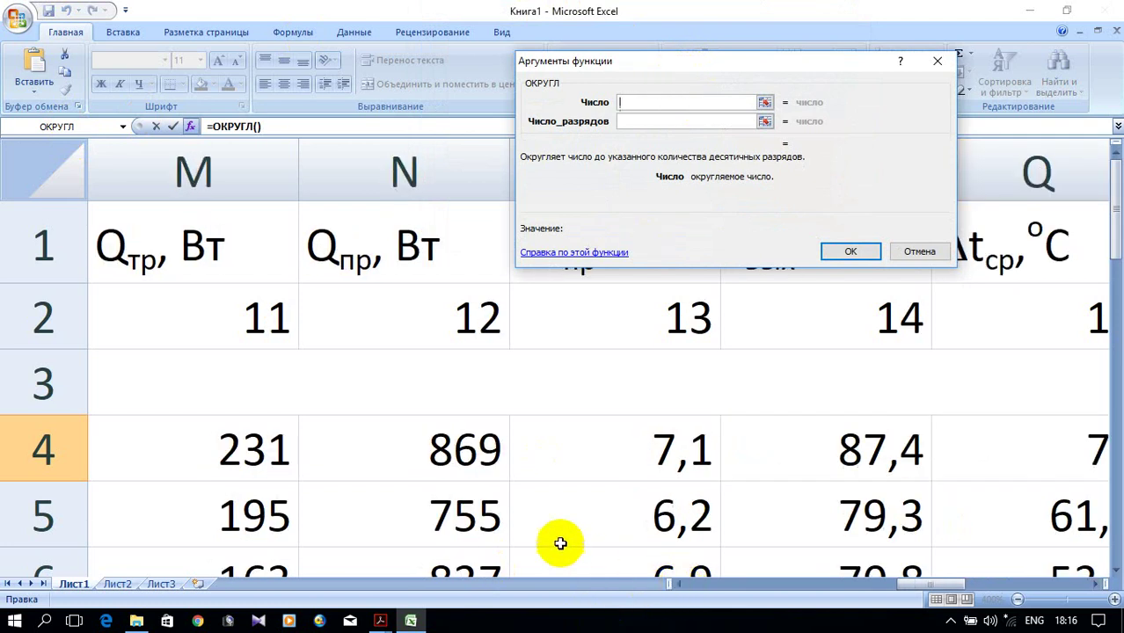
{"action": "left_click", "coordinate": [454, 448]}
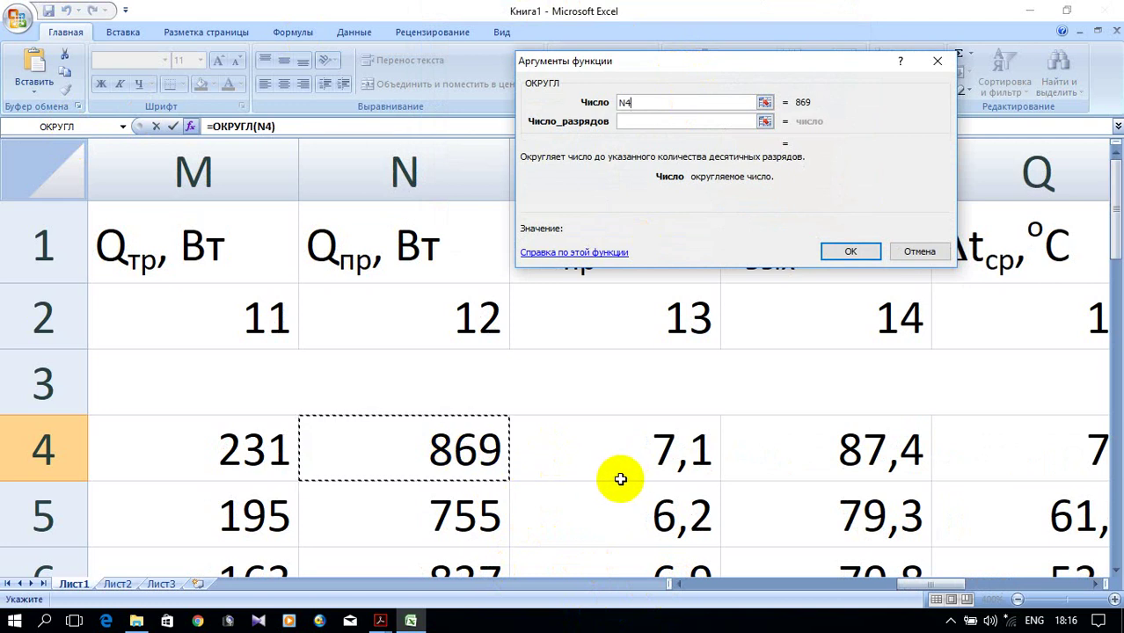
{"action": "left_click", "coordinate": [1094, 585]}
{"action": "left_click", "coordinate": [1095, 585]}
{"action": "left_click", "coordinate": [1095, 585]}
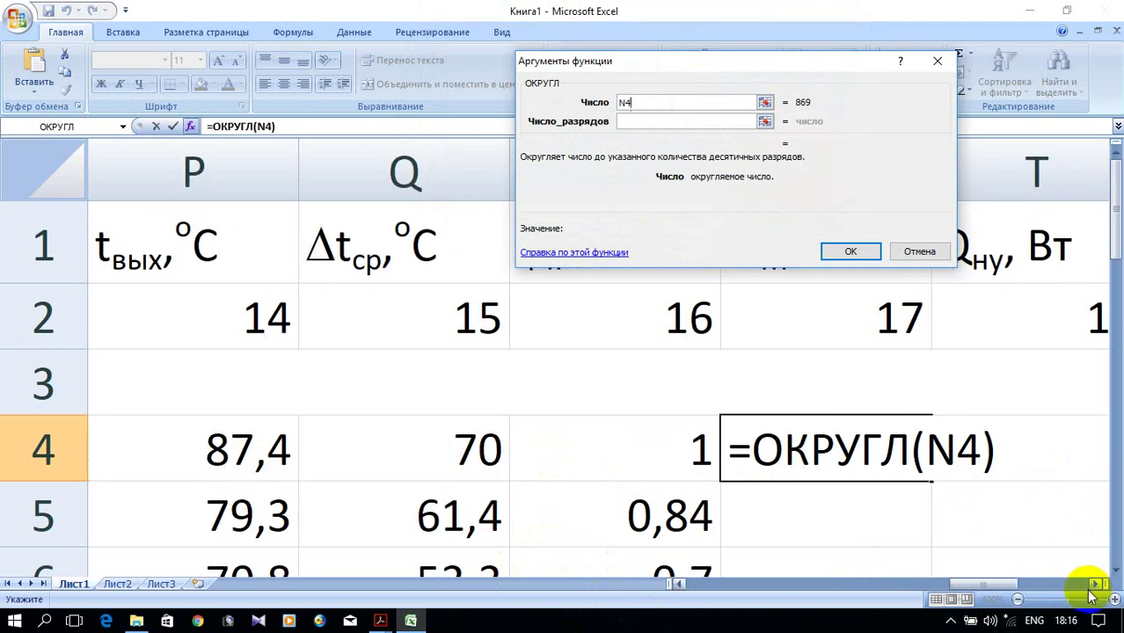
{"action": "type", "text": "/"}
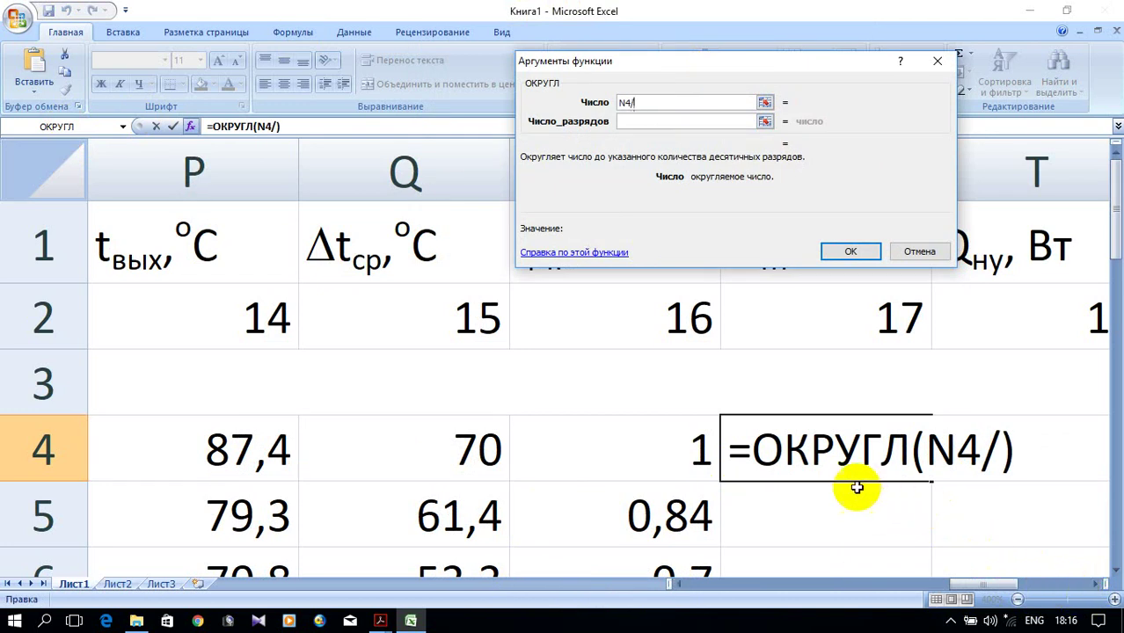
{"action": "left_click", "coordinate": [674, 450]}
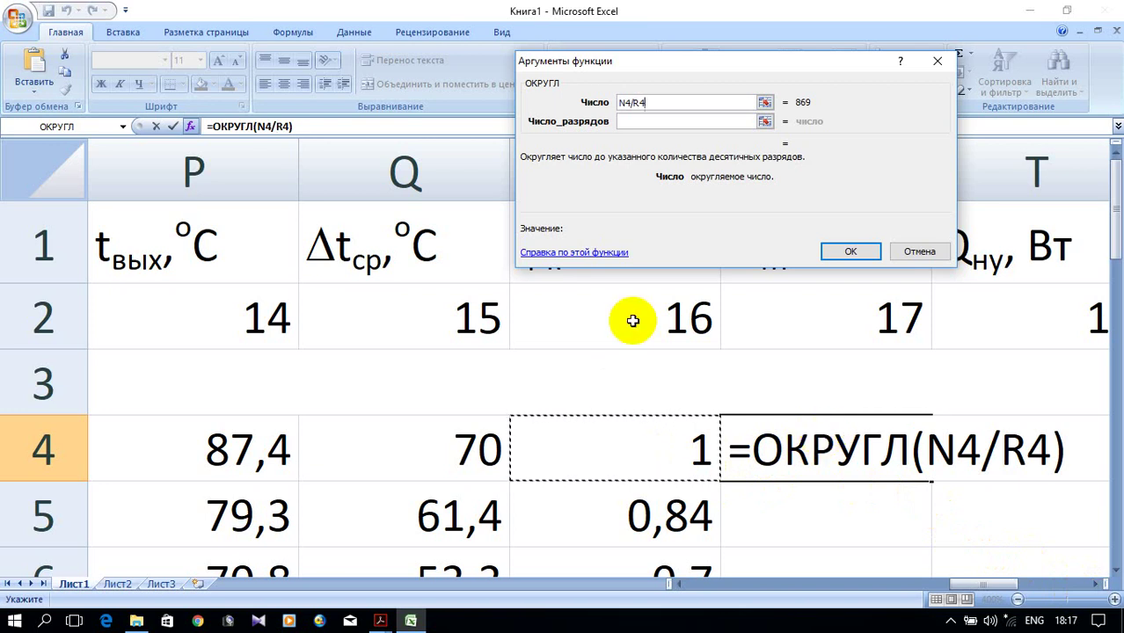
Step: Round the S4 result to 0 decimal digits, accept the function, and fill the formula down through S6
{"action": "left_click", "coordinate": [699, 118]}
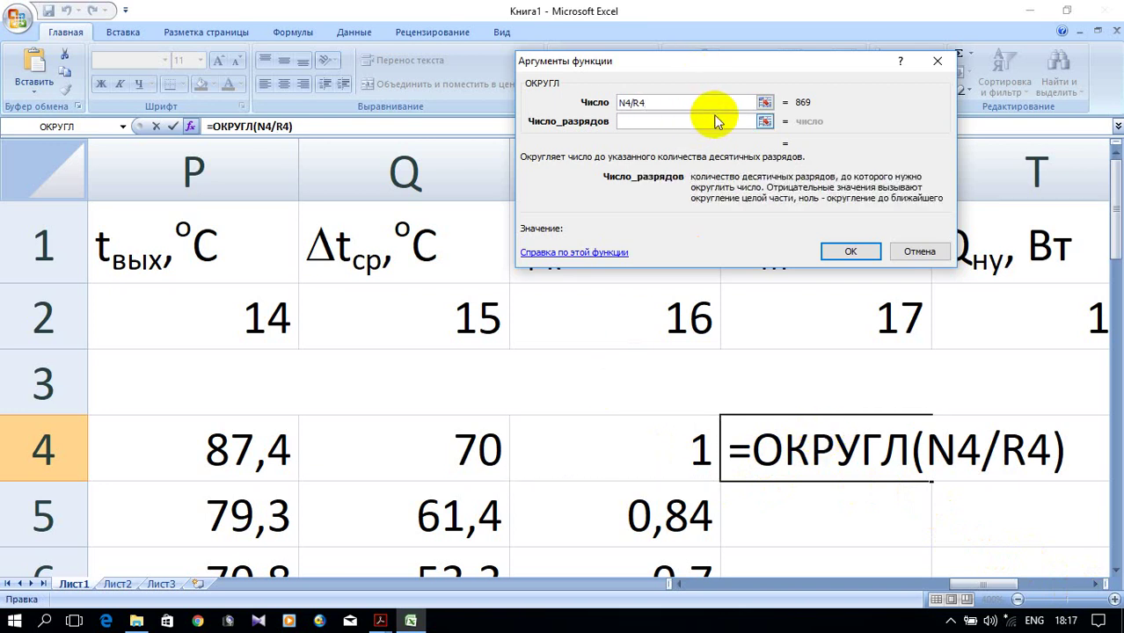
{"action": "type", "text": "0"}
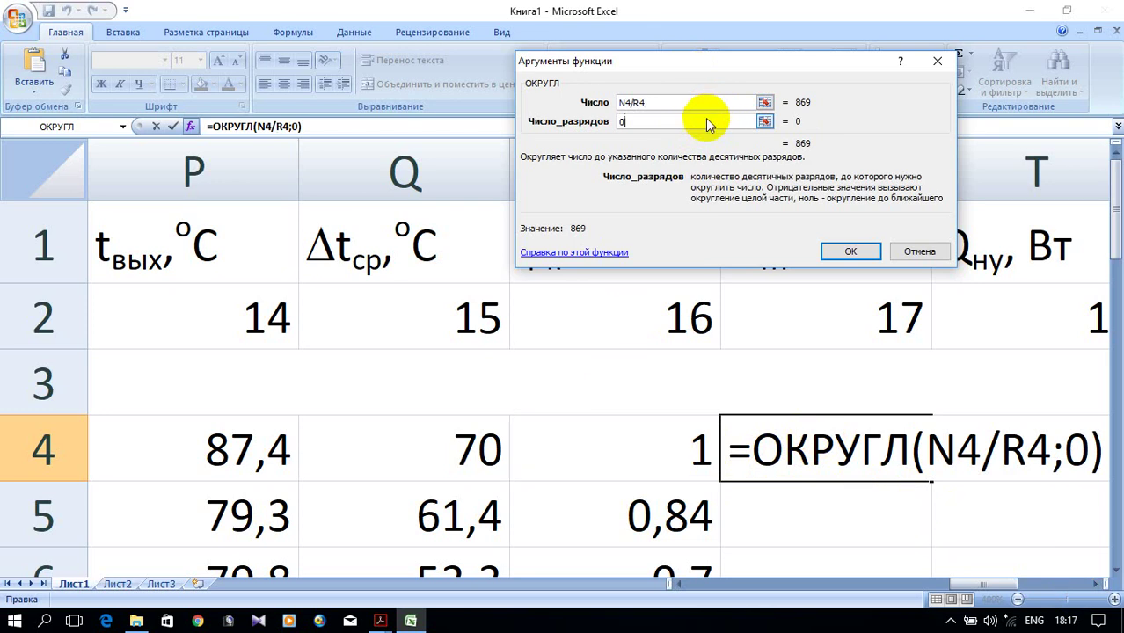
{"action": "left_click", "coordinate": [851, 251]}
{"action": "scroll", "coordinate": [934, 337], "scroll_direction": "down", "scroll_amount": 1}
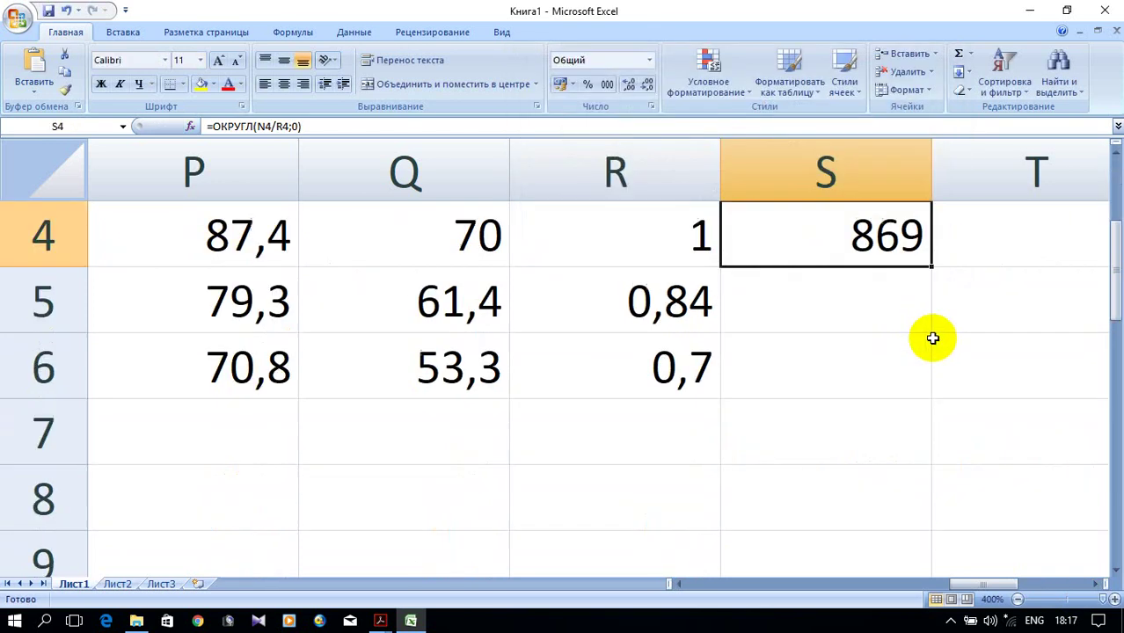
{"action": "left_click_drag", "start_coordinate": [933, 265], "coordinate": [937, 378]}
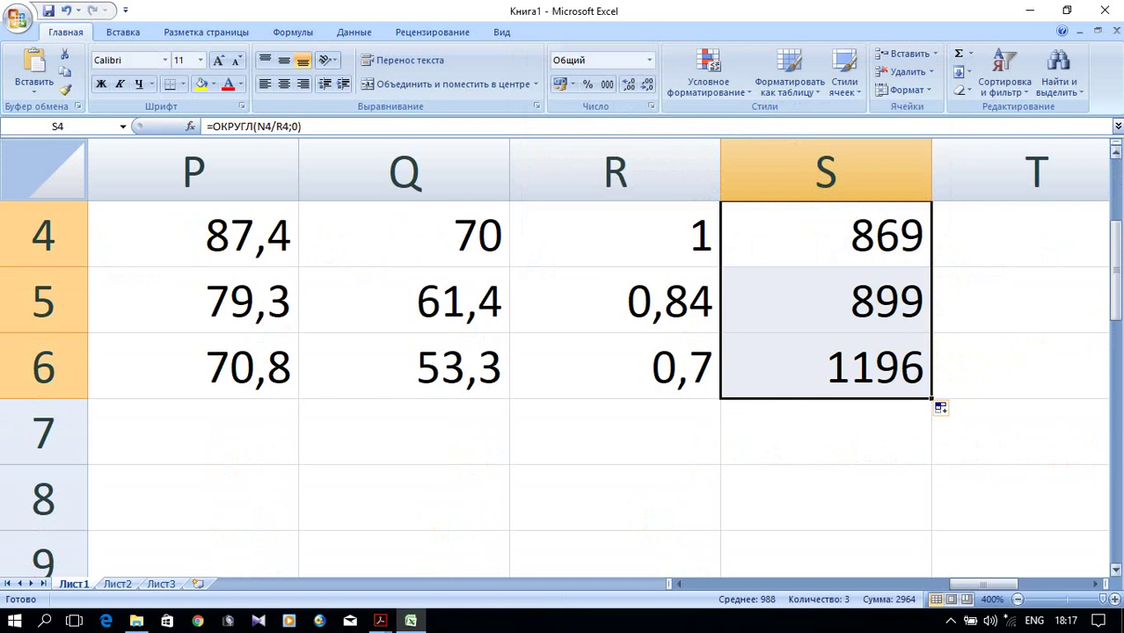
Step: Inspect the formula in S4 and leave the cell without changing it
{"action": "left_click", "coordinate": [1096, 584]}
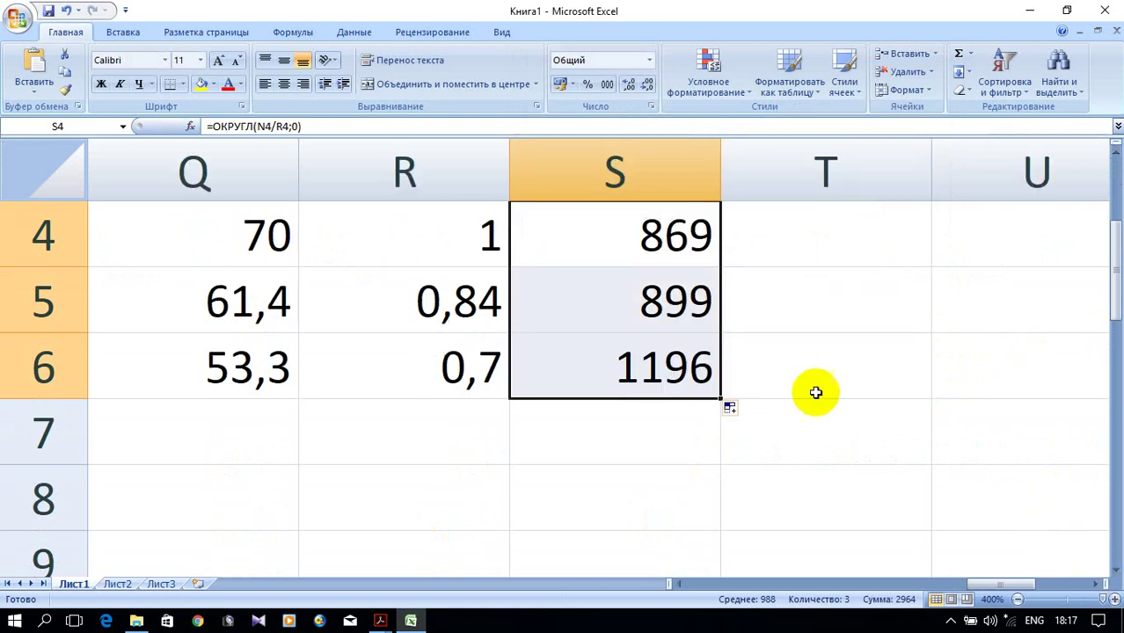
{"action": "left_click", "coordinate": [635, 221]}
{"action": "double_click", "coordinate": [626, 231]}
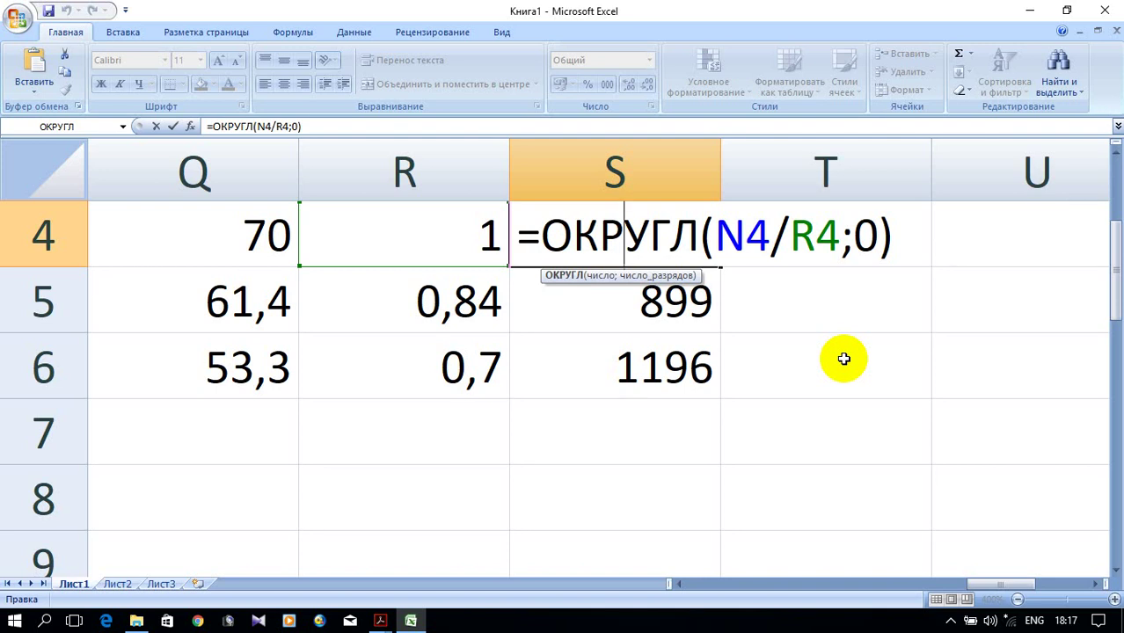
{"action": "key", "text": "Return"}
Step: Enter 180 in T4 of the Qну column and fill the value down through T6
{"action": "scroll", "coordinate": [974, 383], "scroll_direction": "up", "scroll_amount": 1}
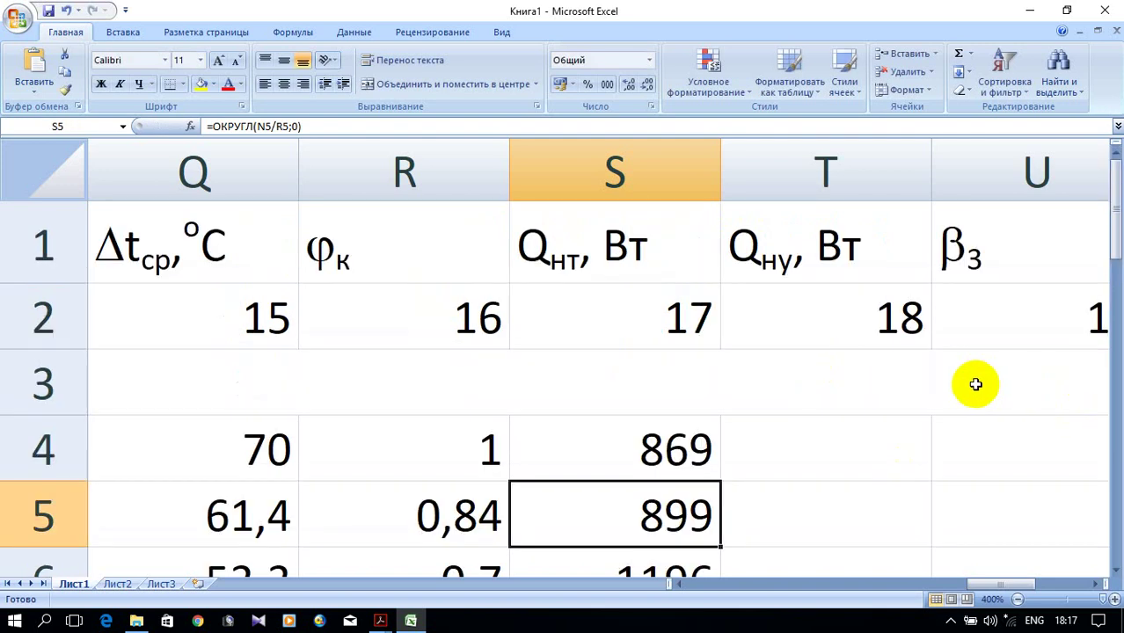
{"action": "scroll", "coordinate": [986, 377], "scroll_direction": "down", "scroll_amount": 1}
{"action": "scroll", "coordinate": [982, 364], "scroll_direction": "up", "scroll_amount": 1}
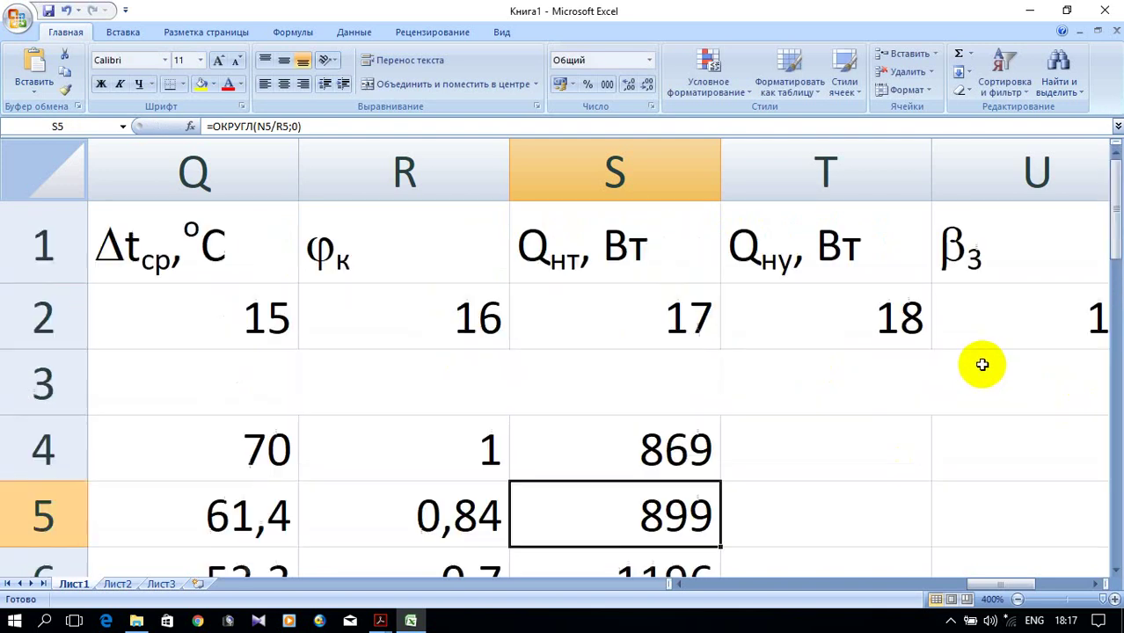
{"action": "left_click", "coordinate": [894, 447]}
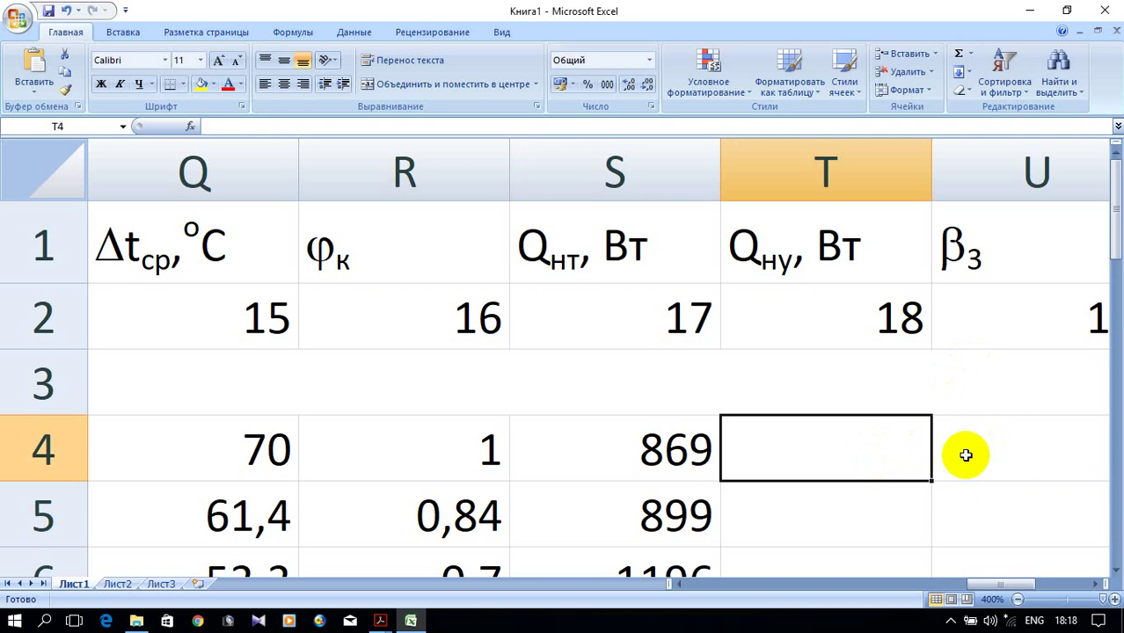
{"action": "type", "text": "18"}
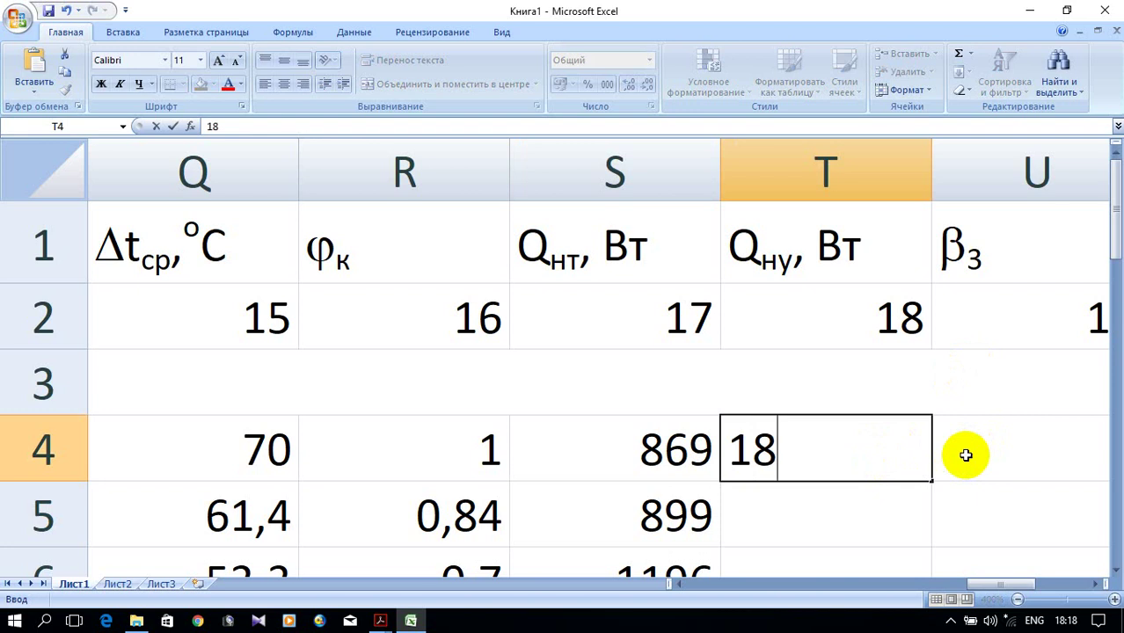
{"action": "type", "text": "0"}
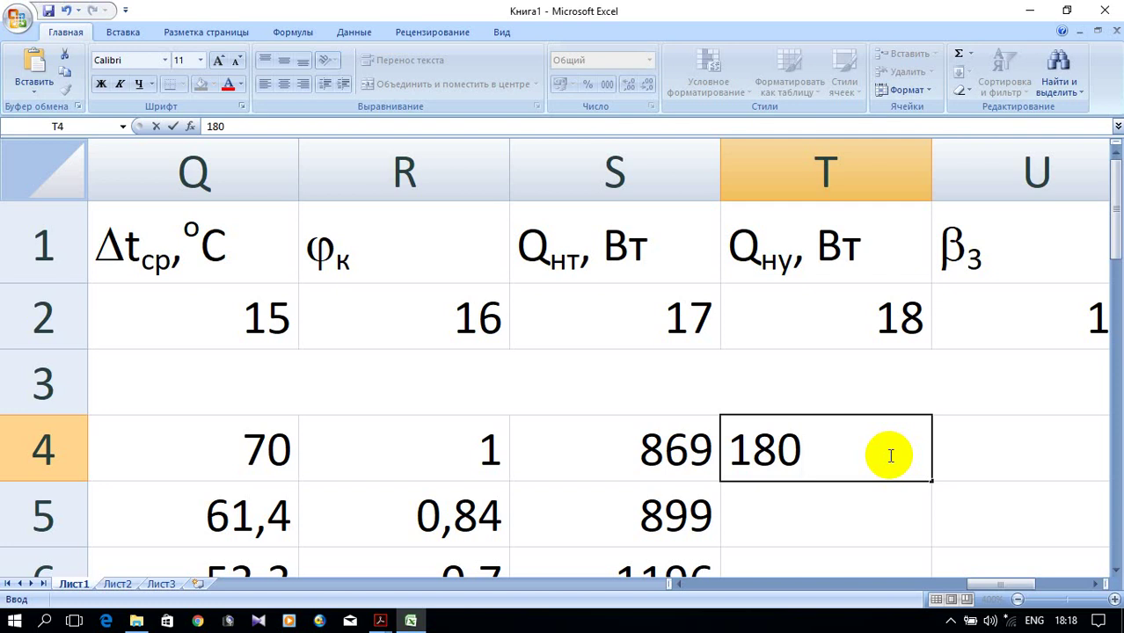
{"action": "key", "text": "Return"}
{"action": "scroll", "coordinate": [924, 435], "scroll_direction": "down", "scroll_amount": 1}
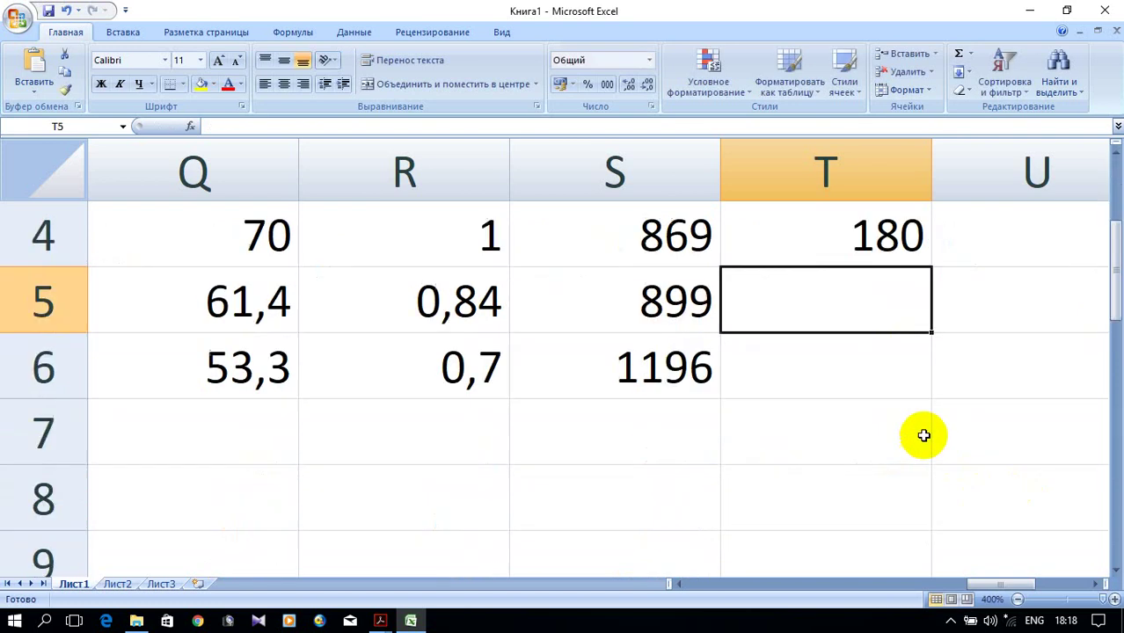
{"action": "left_click", "coordinate": [829, 249]}
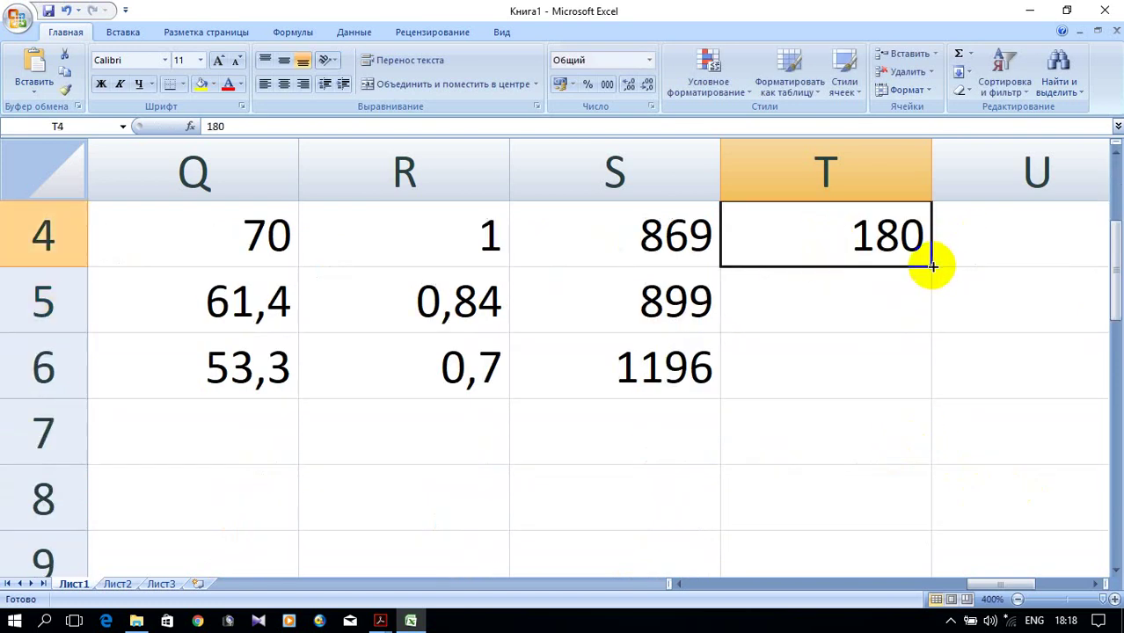
{"action": "left_click_drag", "start_coordinate": [932, 265], "coordinate": [933, 392]}
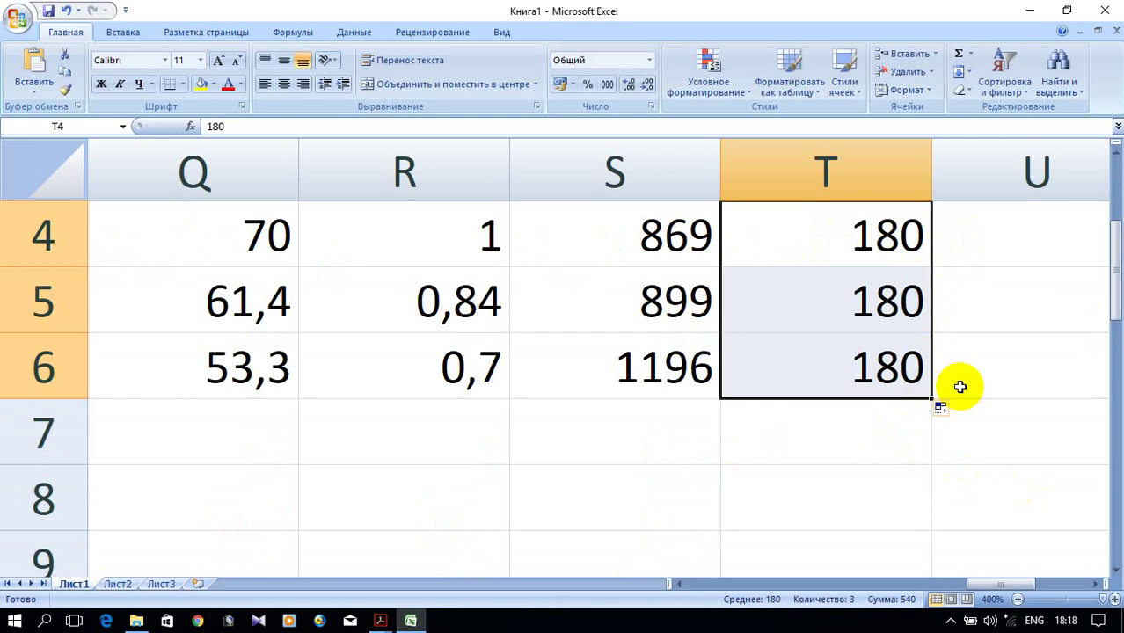
Step: Look up formula 5.6 for the coefficient β3 in УП_Отопление_2016d.pdf and return to the Excel workbook
{"action": "left_click", "coordinate": [1094, 584]}
{"action": "scroll", "coordinate": [1025, 420], "scroll_direction": "up", "scroll_amount": 1}
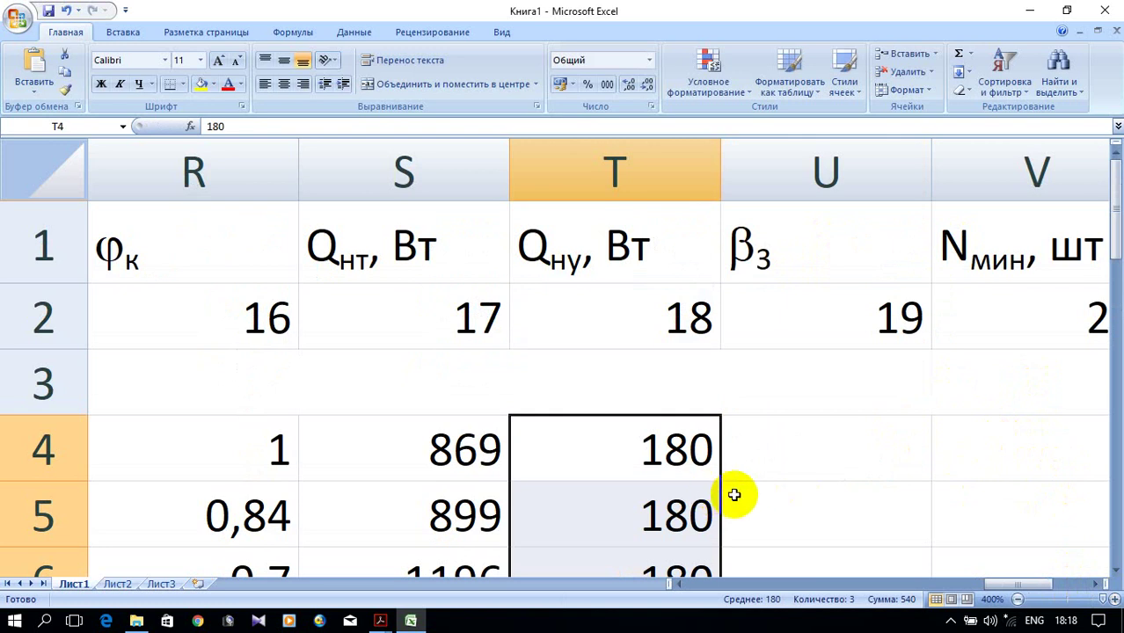
{"action": "left_click", "coordinate": [381, 621]}
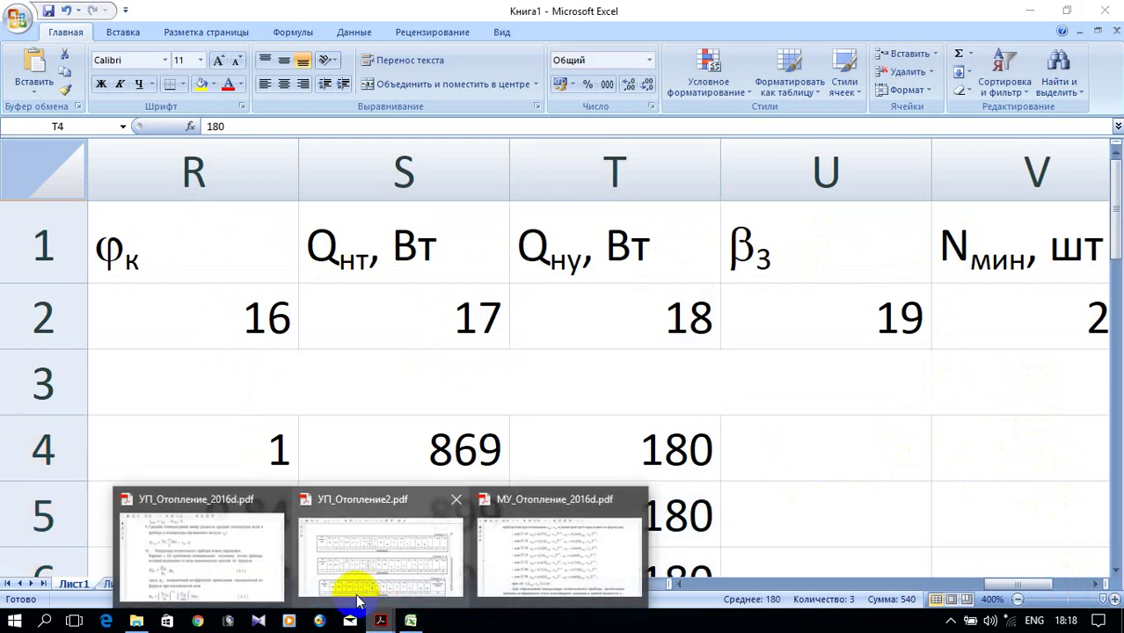
{"action": "left_click", "coordinate": [200, 556]}
{"action": "scroll", "coordinate": [616, 405], "scroll_direction": "down", "scroll_amount": 5}
{"action": "scroll", "coordinate": [648, 387], "scroll_direction": "down", "scroll_amount": 15}
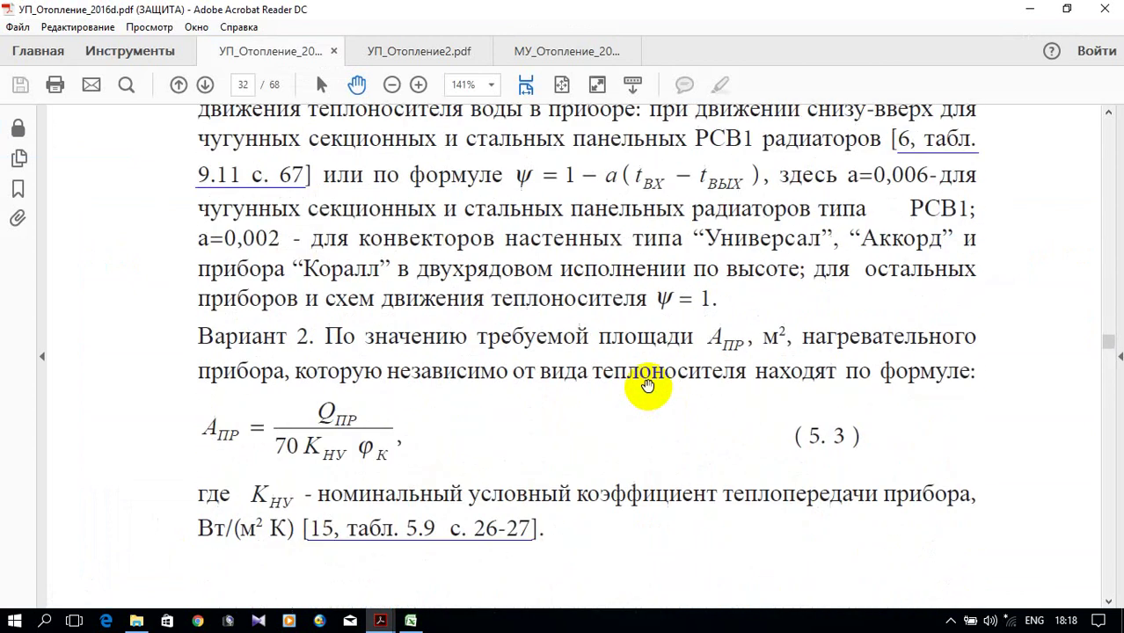
{"action": "scroll", "coordinate": [640, 385], "scroll_direction": "down", "scroll_amount": 3}
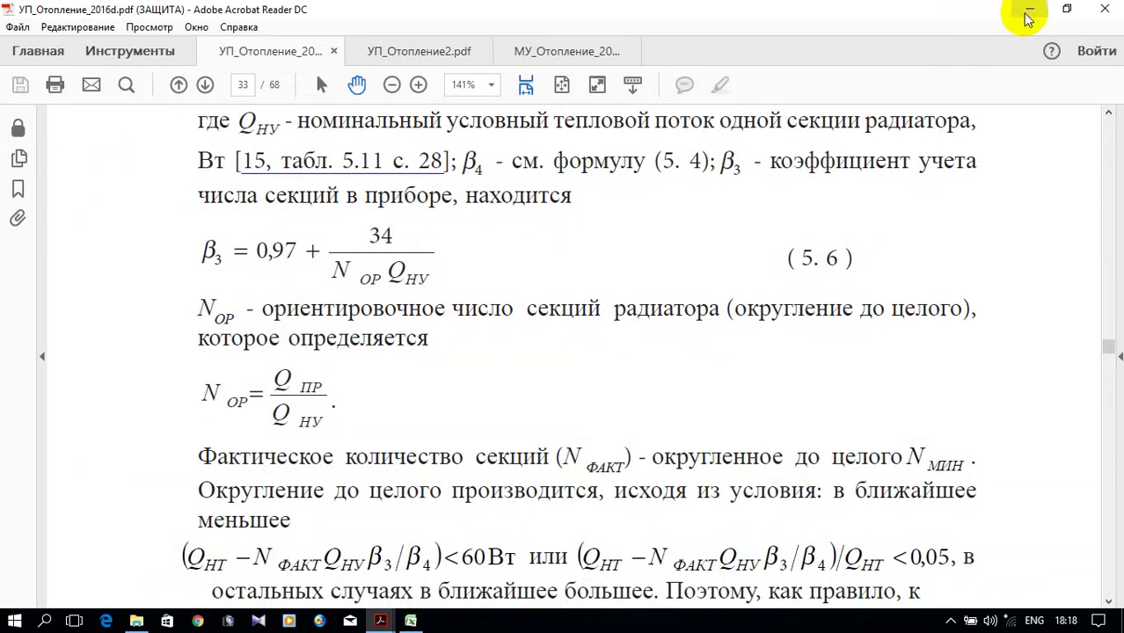
{"action": "left_click", "coordinate": [1028, 16]}
Step: Start an ОКРУГЛ function in U4 of the β3 column with 0,97 at the beginning of its number argument
{"action": "left_click", "coordinate": [791, 433]}
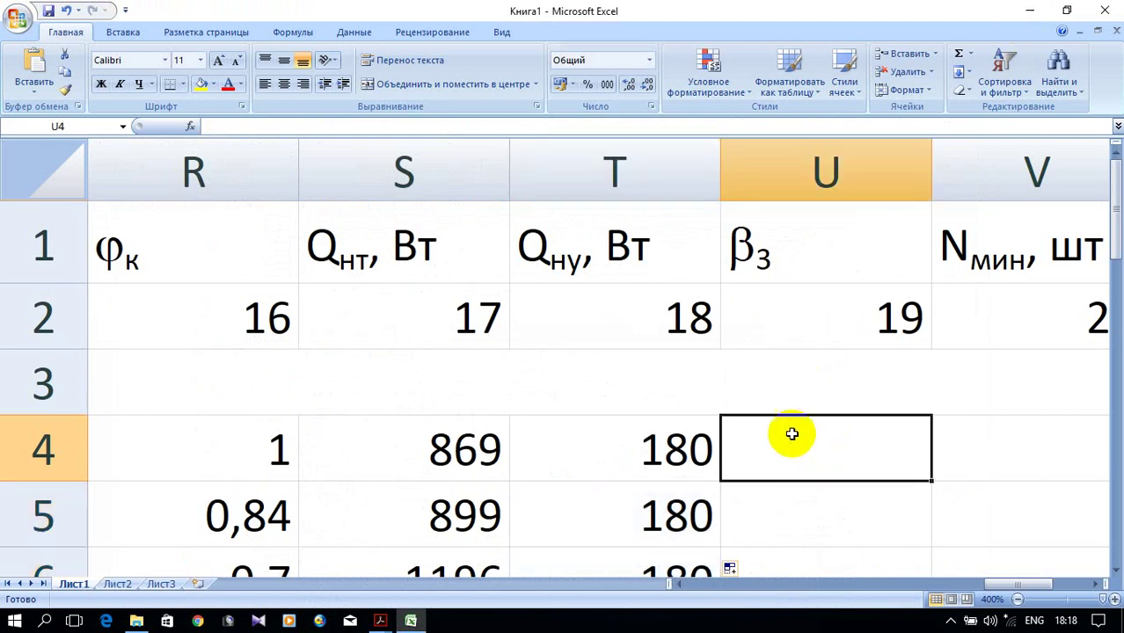
{"action": "type", "text": "="}
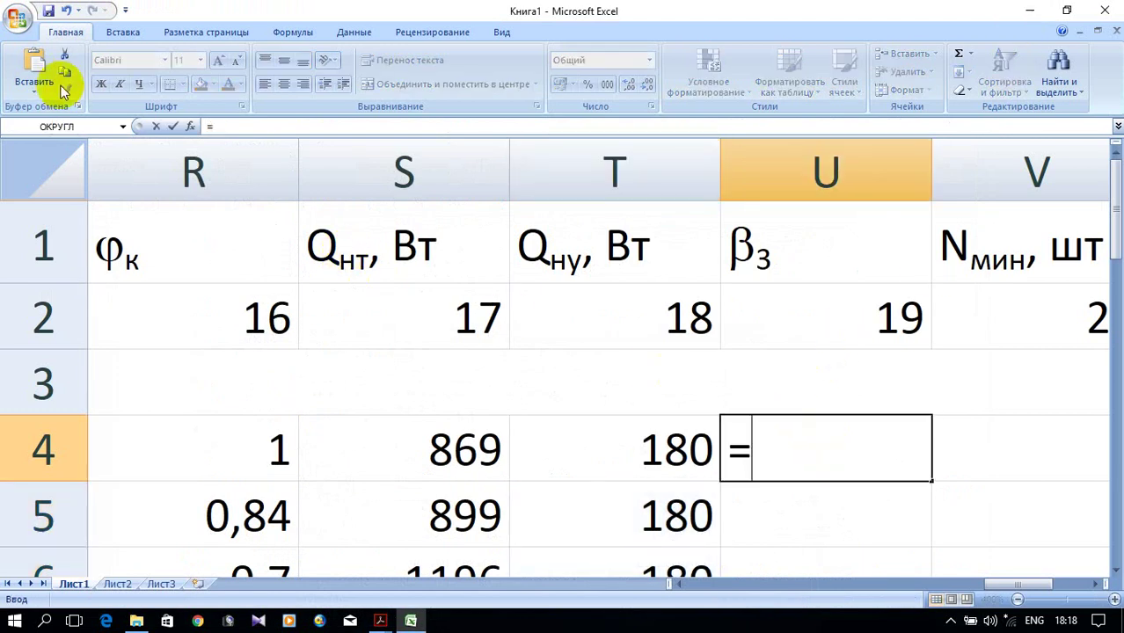
{"action": "left_click", "coordinate": [63, 126]}
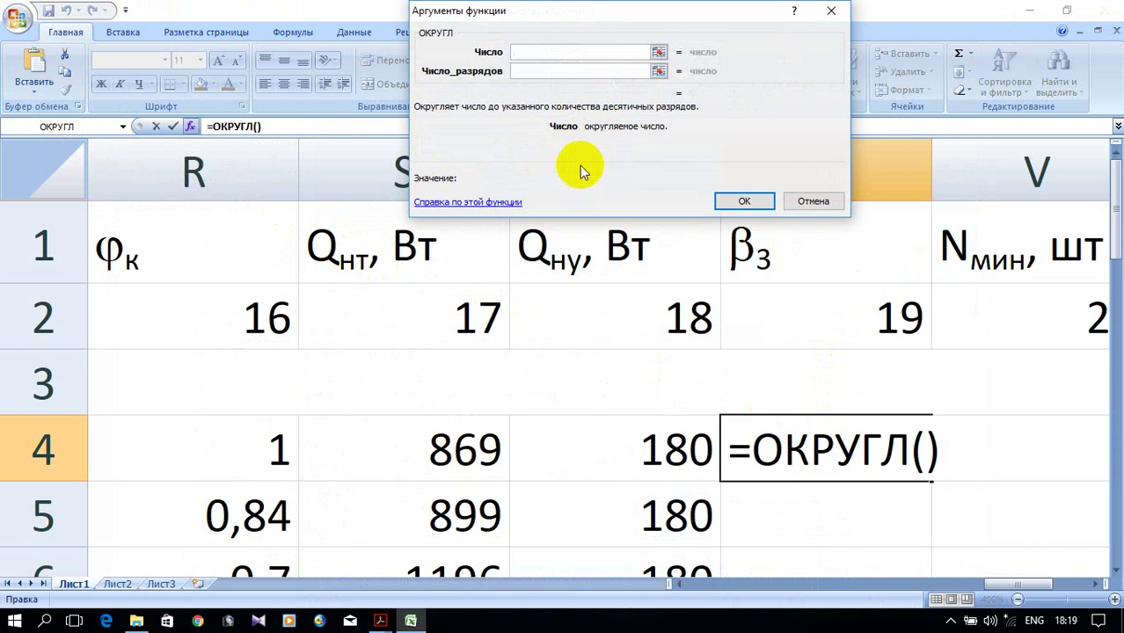
{"action": "type", "text": "0"}
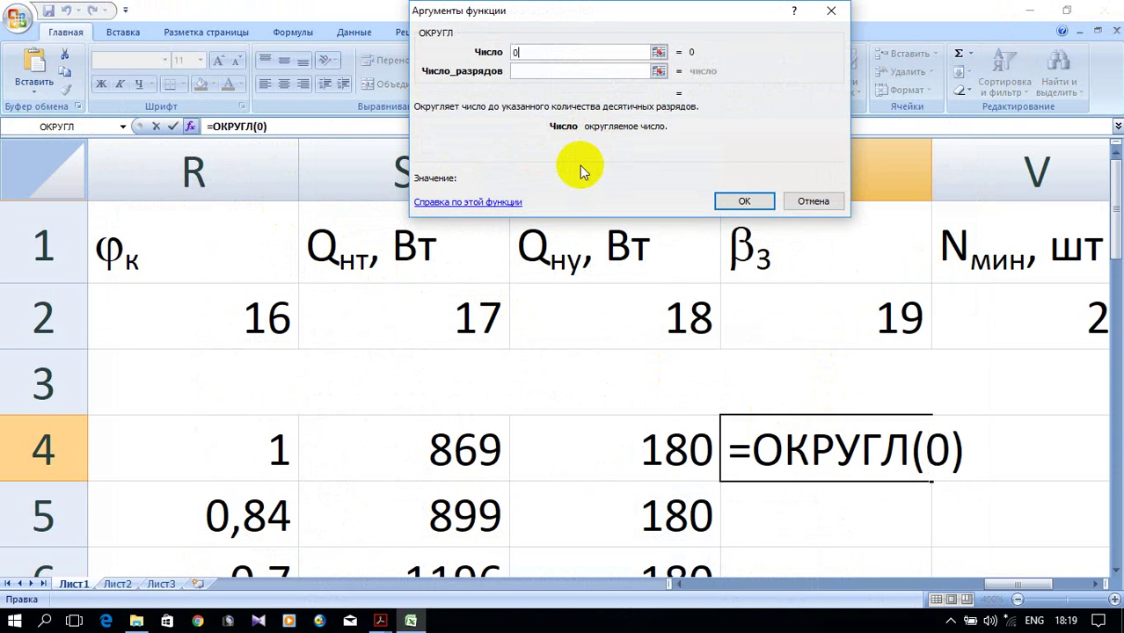
{"action": "type", "text": ",97"}
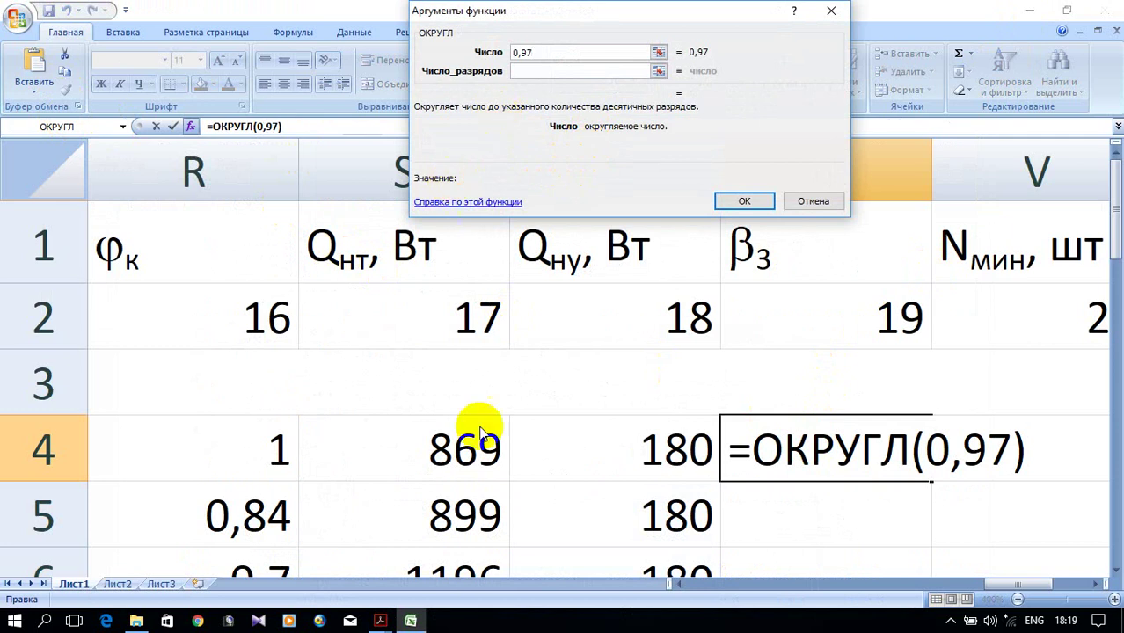
Step: Recheck formula 5.6 in УП_Отопление_2016d.pdf and extend the ОКРУГЛ number argument for U4 to 0,97+34/( in Excel
{"action": "left_click", "coordinate": [385, 609]}
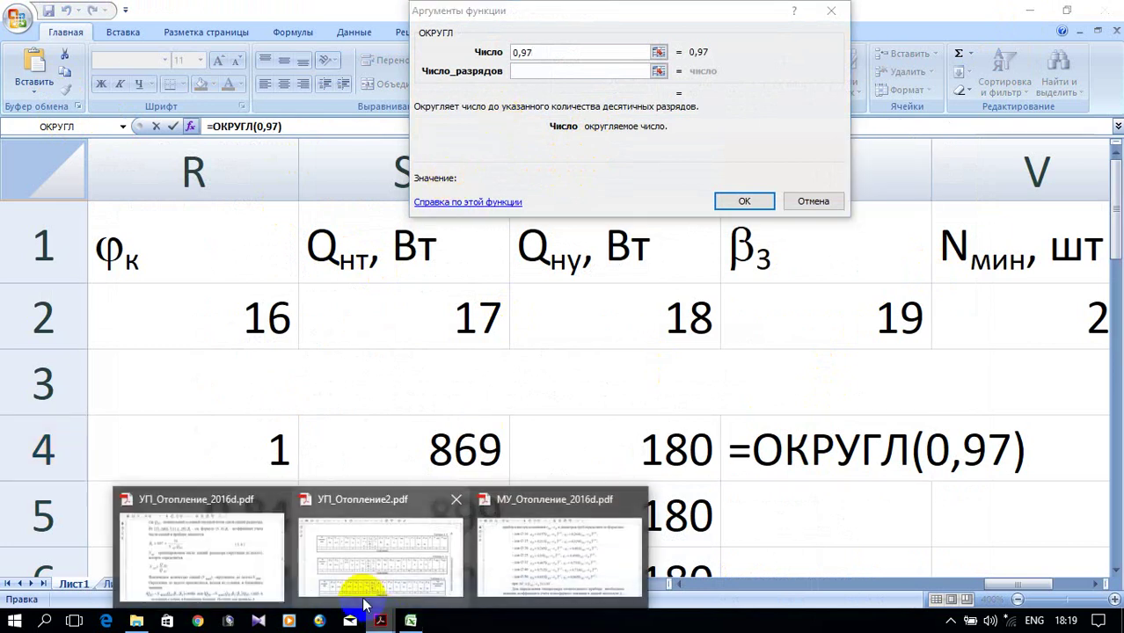
{"action": "left_click", "coordinate": [216, 559]}
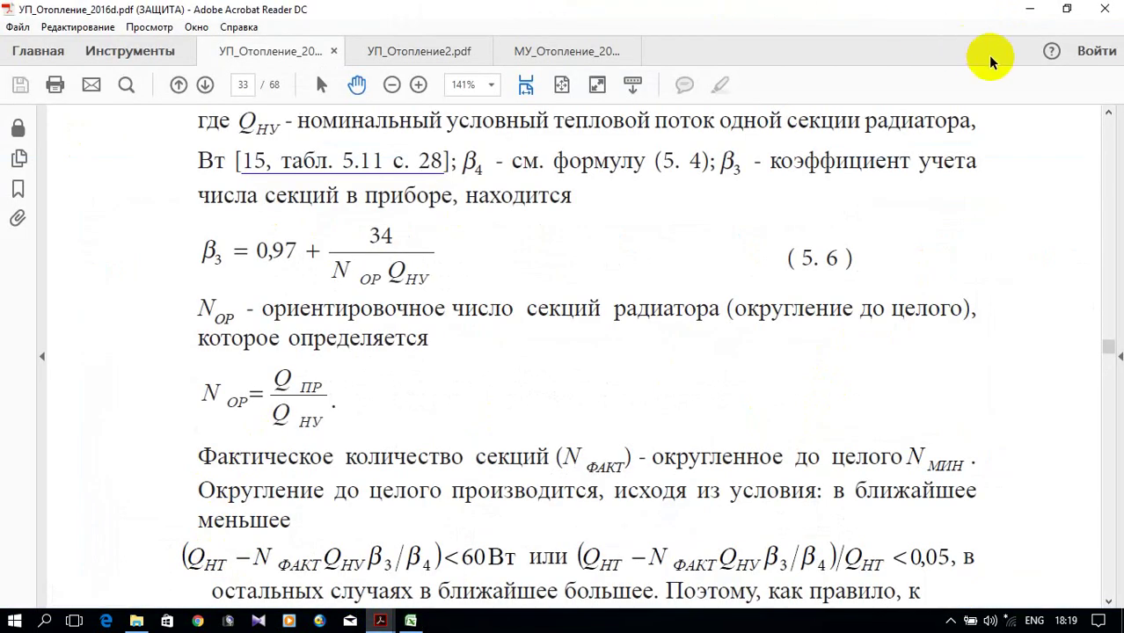
{"action": "left_click", "coordinate": [1030, 9]}
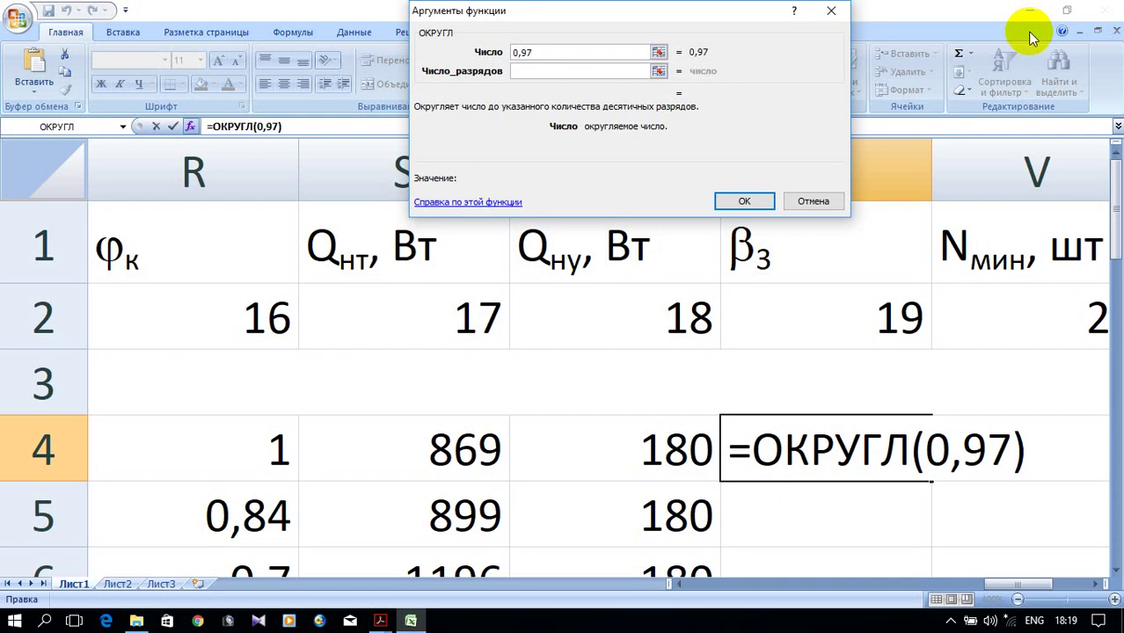
{"action": "type", "text": "+3"}
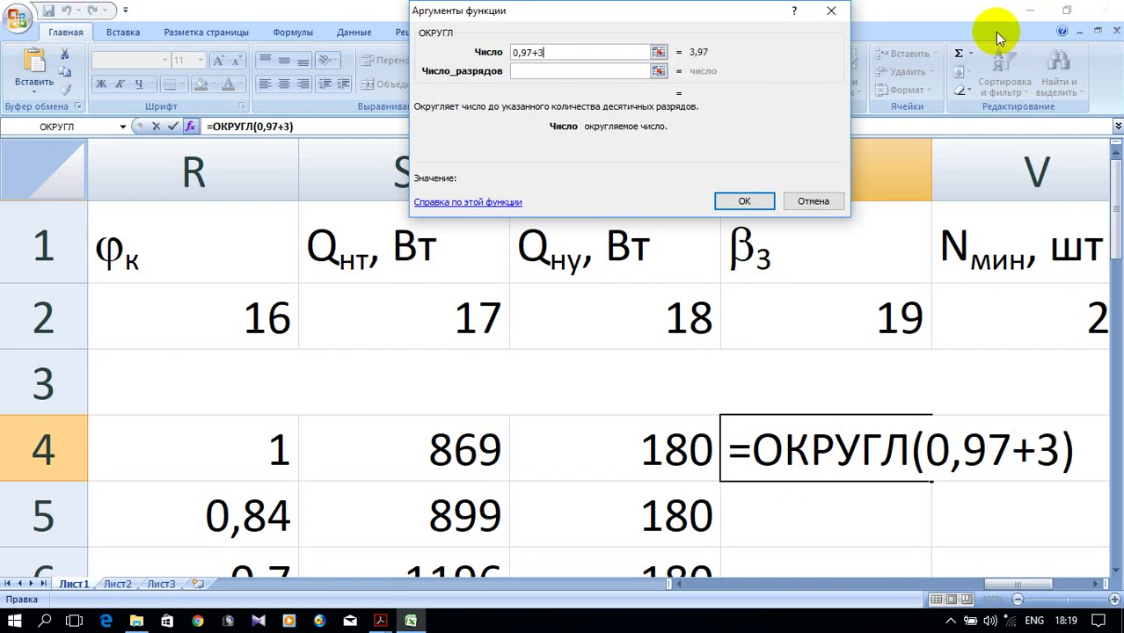
{"action": "type", "text": "4/"}
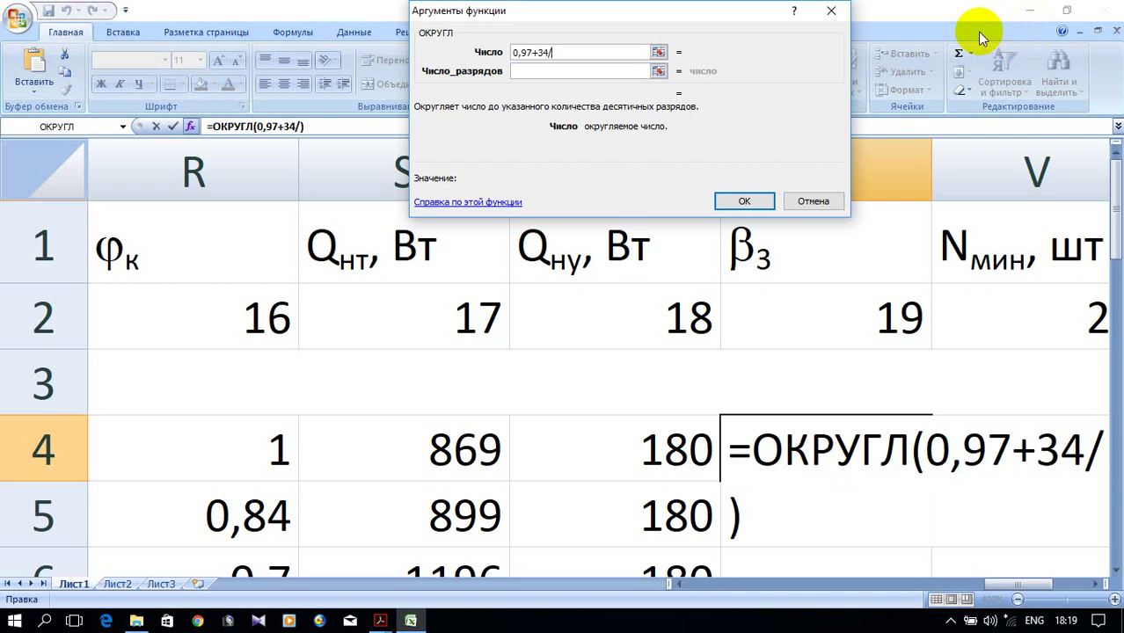
{"action": "type", "text": "("}
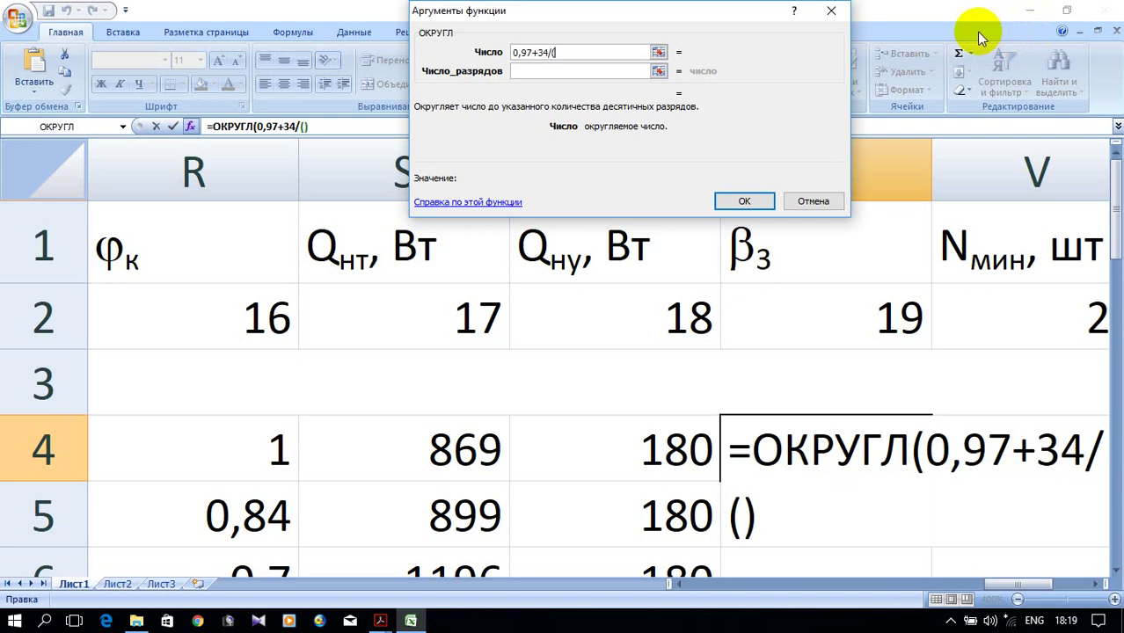
Step: Consult formula 5.6 in the PDF again, add T4 after the open bracket and set the number of digits to 2
{"action": "mouse_move", "coordinate": [411, 620]}
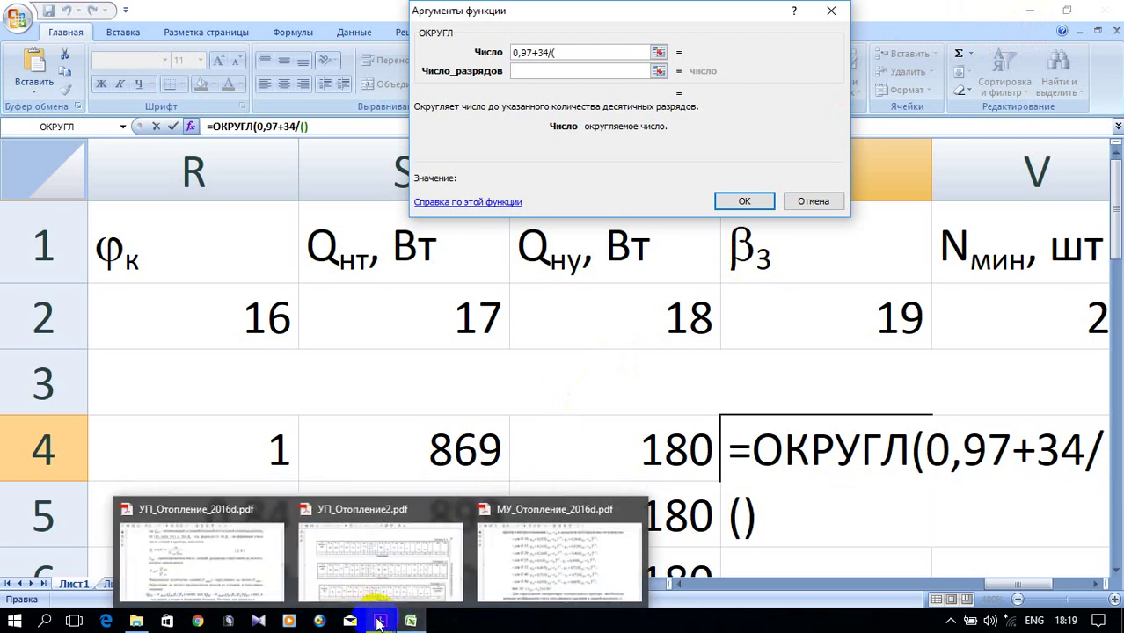
{"action": "left_click", "coordinate": [250, 574]}
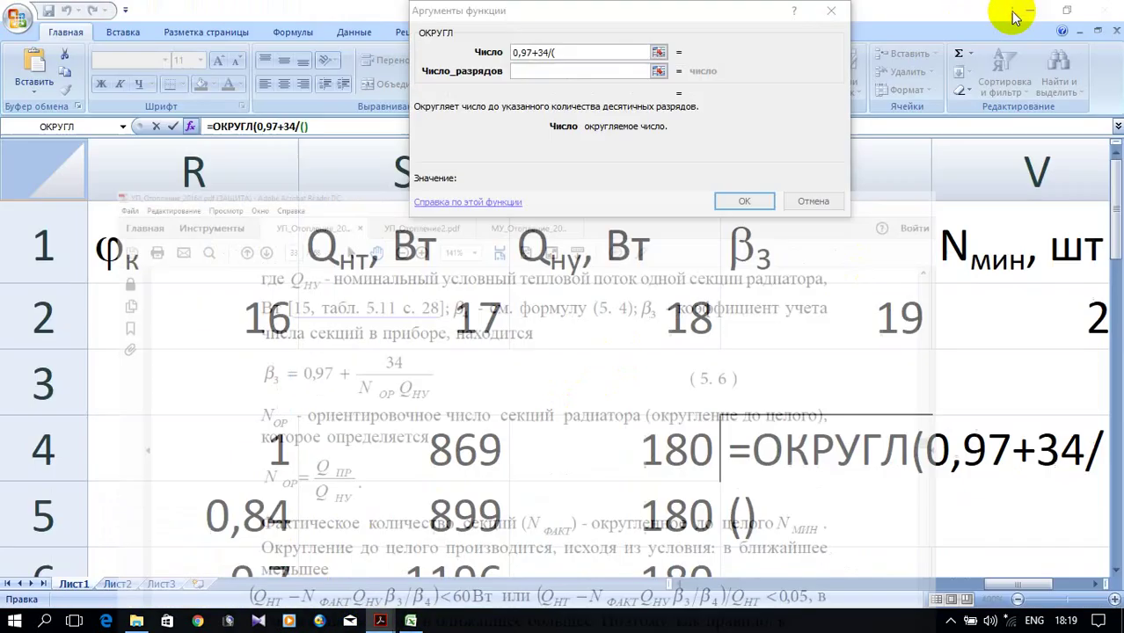
{"action": "left_click", "coordinate": [1026, 11]}
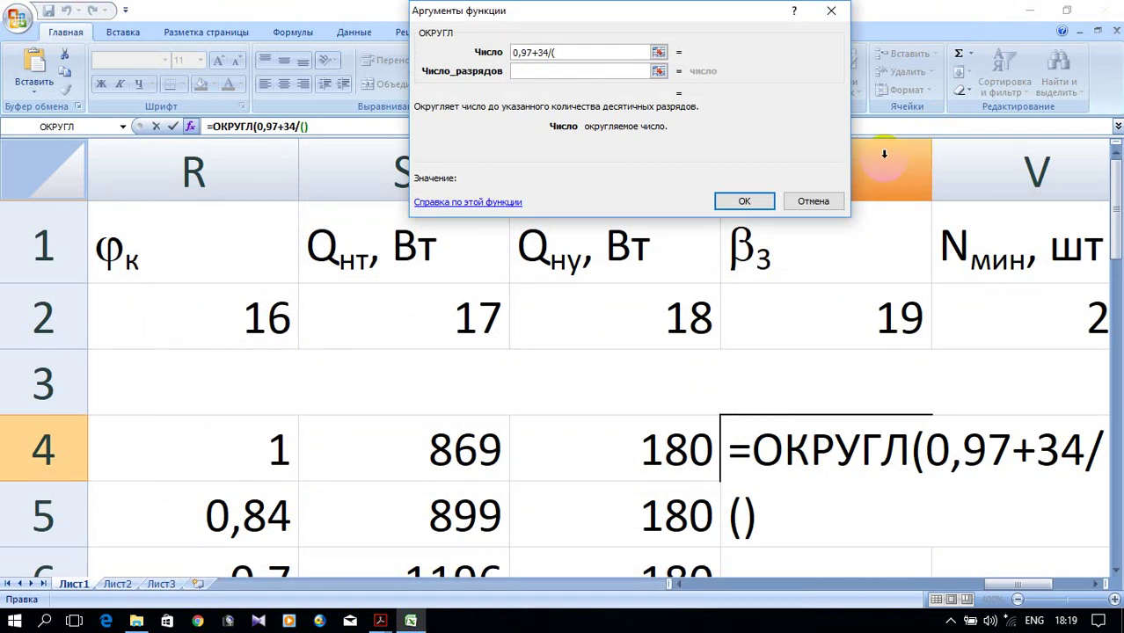
{"action": "left_click", "coordinate": [670, 448]}
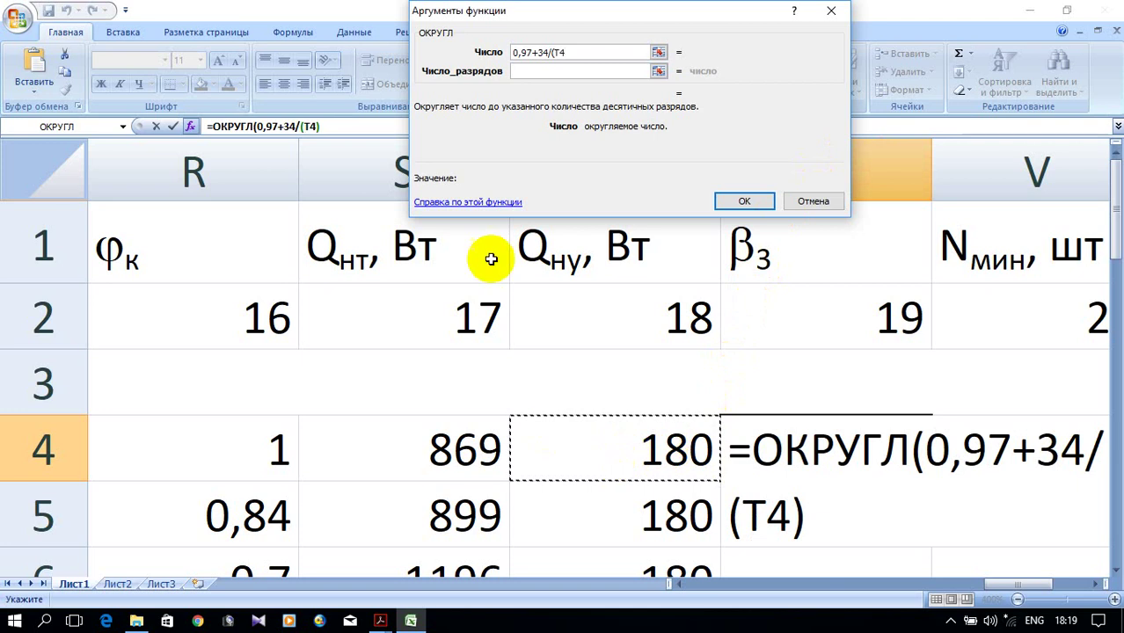
{"action": "left_click", "coordinate": [549, 72]}
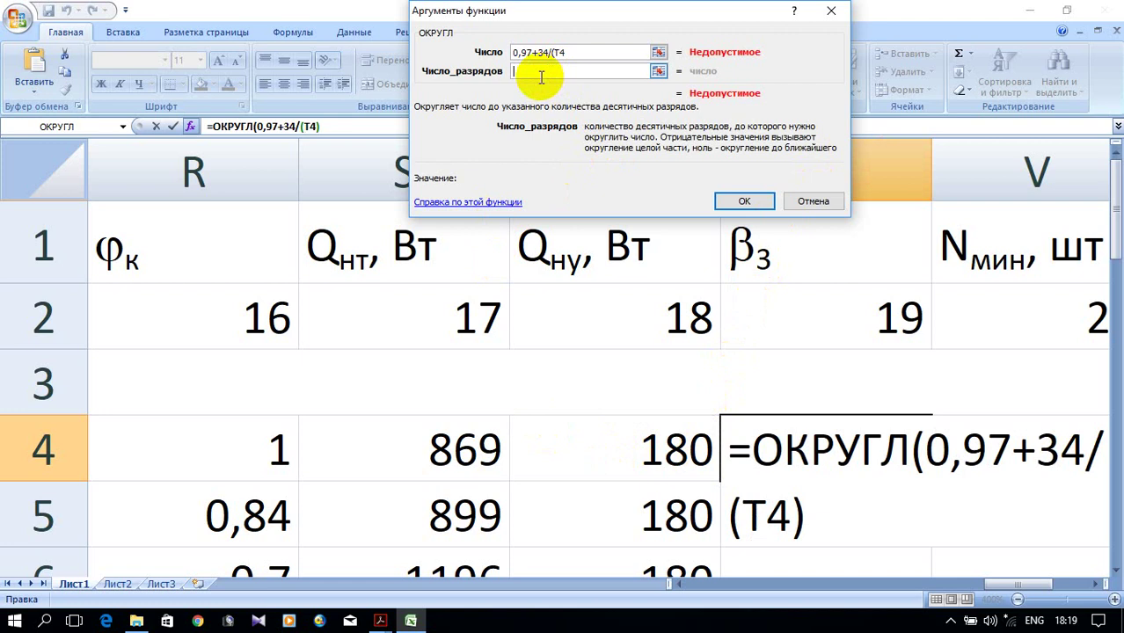
{"action": "type", "text": "2"}
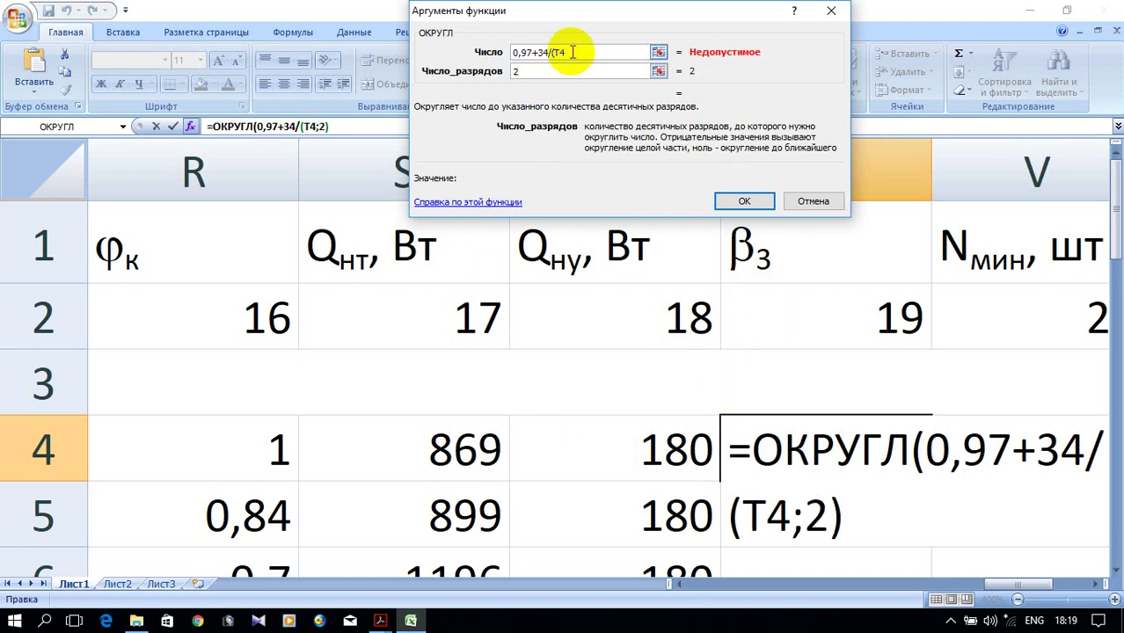
Step: Close the bracket after T4 in the number argument and add a multiplication sign inside it, giving 0,97+34/(T4*)
{"action": "left_click", "coordinate": [575, 52]}
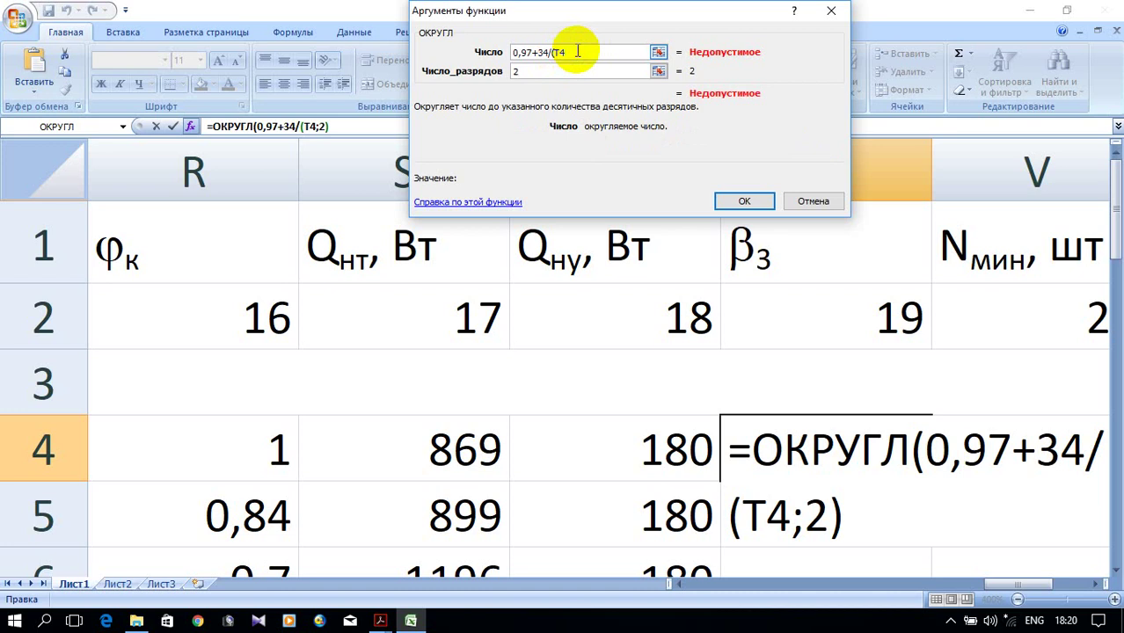
{"action": "type", "text": "*"}
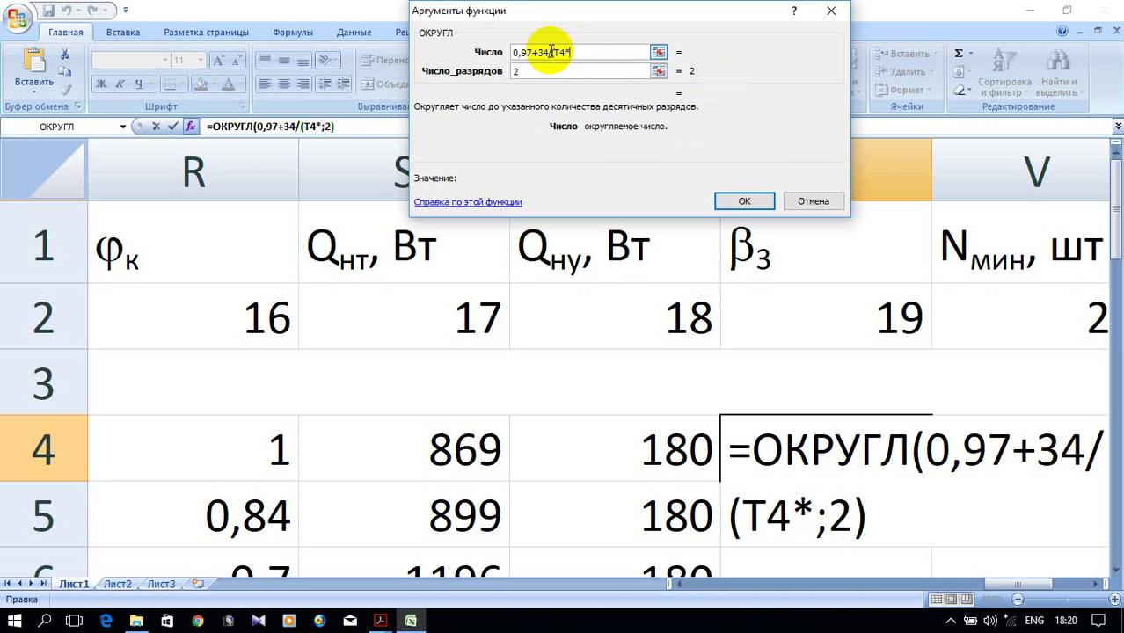
{"action": "key", "text": "BackSpace"}
{"action": "type", "text": ")"}
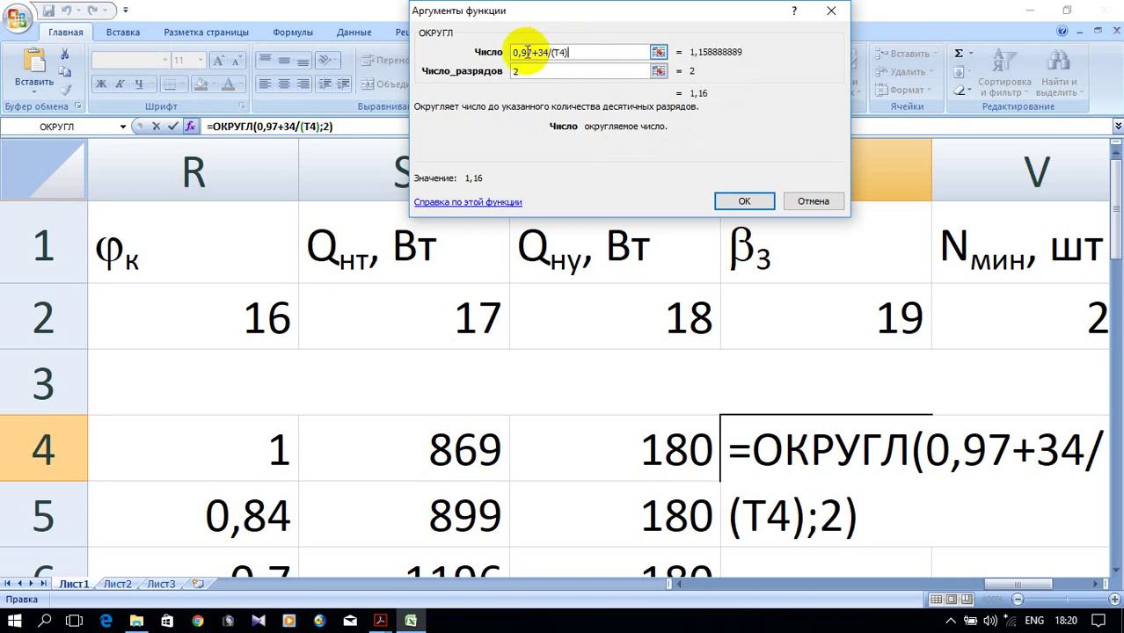
{"action": "left_click_drag", "start_coordinate": [568, 54], "coordinate": [562, 54]}
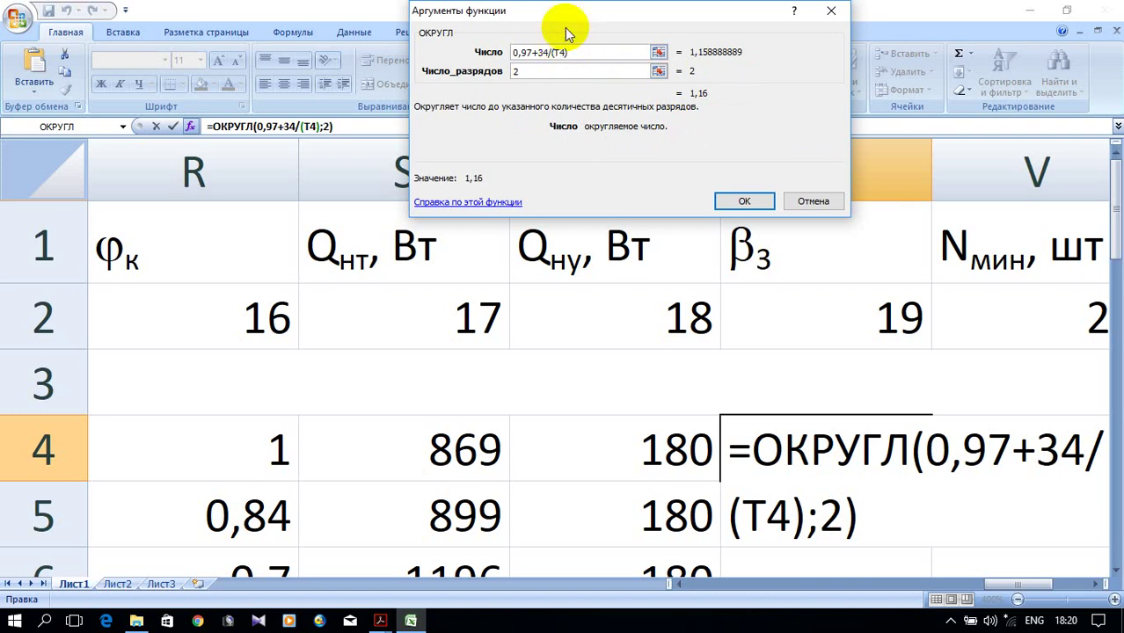
{"action": "type", "text": "*"}
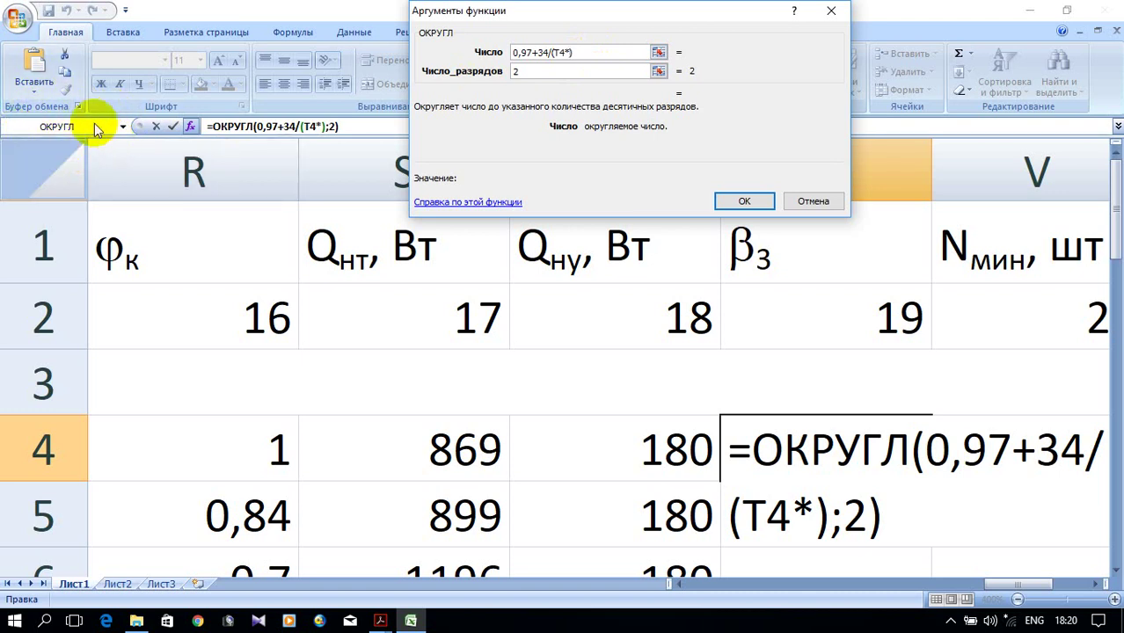
Step: Nest a second ОКРУГЛ function after T4* and check the Nор formula in УП_Отопление_2016d.pdf
{"action": "left_click", "coordinate": [50, 128]}
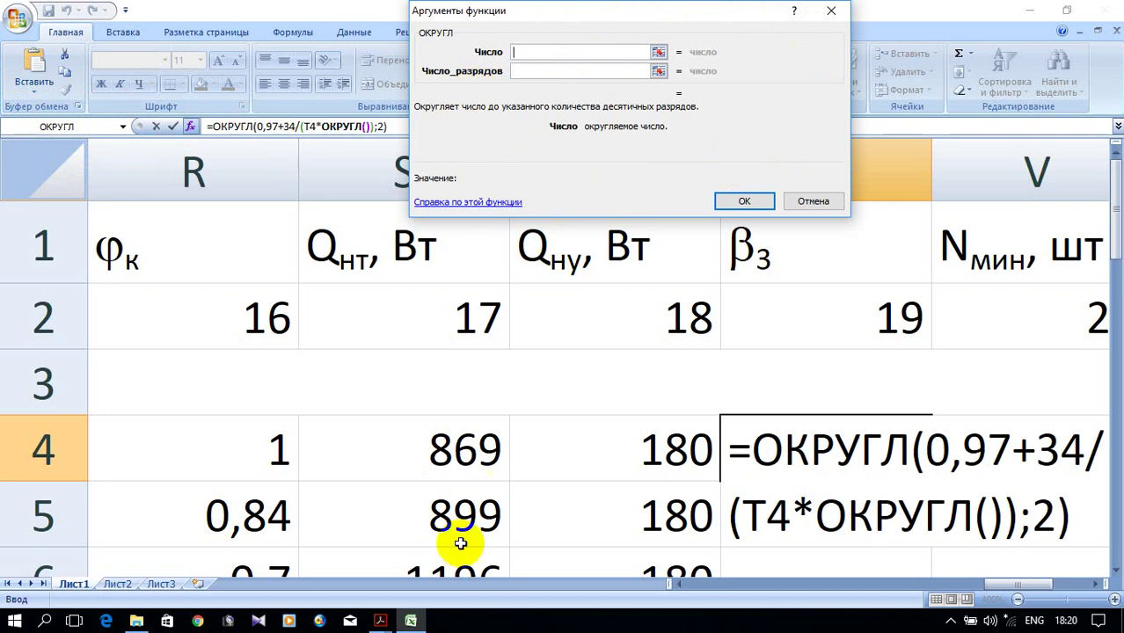
{"action": "left_click", "coordinate": [378, 620]}
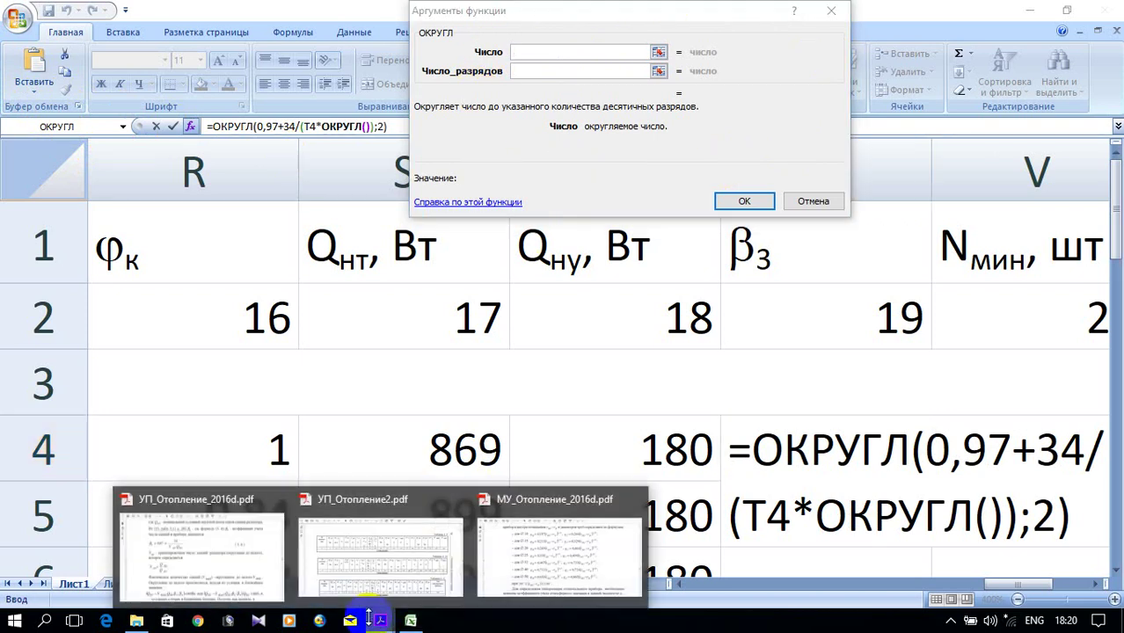
{"action": "left_click", "coordinate": [246, 567]}
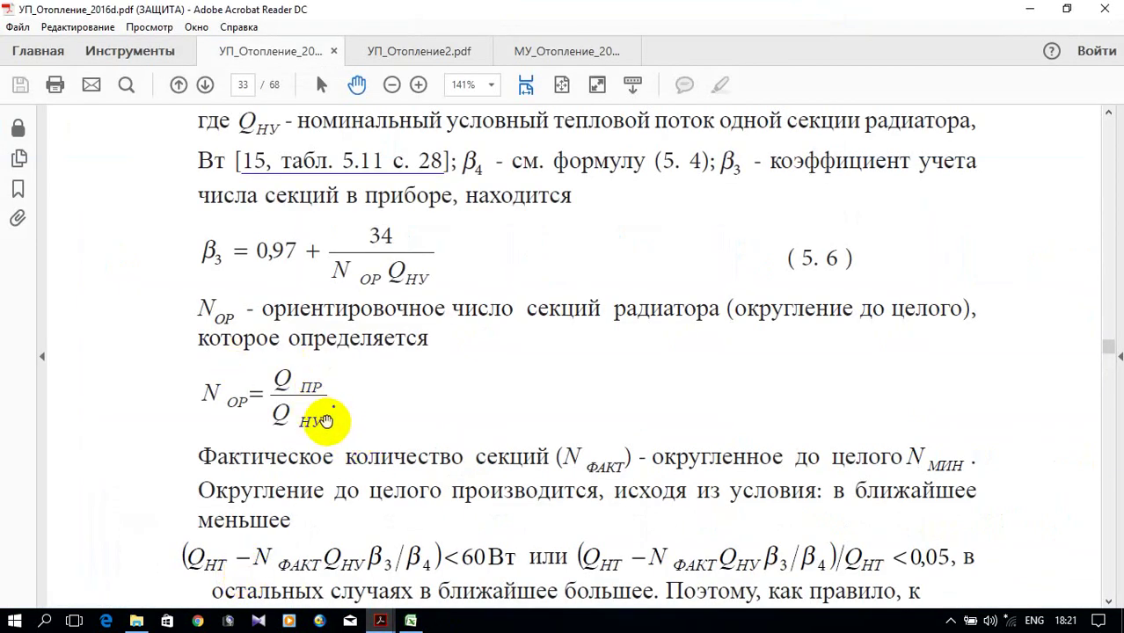
{"action": "left_click", "coordinate": [1029, 9]}
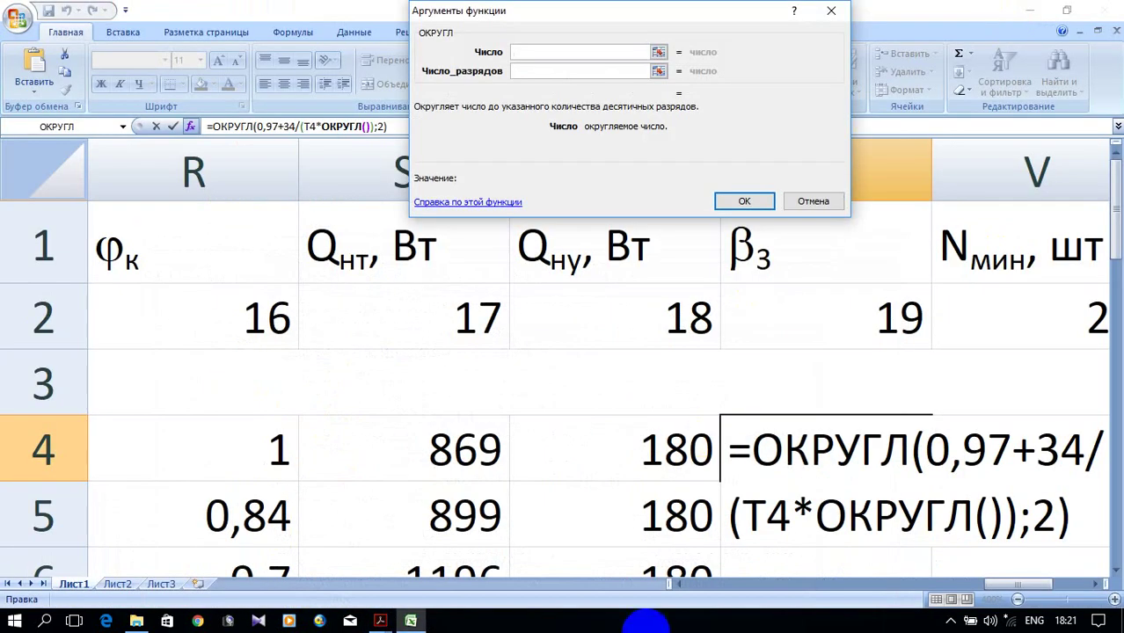
Step: Begin the nested ОКРУГЛ number argument with N4 from the Qпр column followed by a division sign
{"action": "left_click", "coordinate": [676, 584]}
{"action": "left_click", "coordinate": [676, 584]}
{"action": "left_click", "coordinate": [677, 584]}
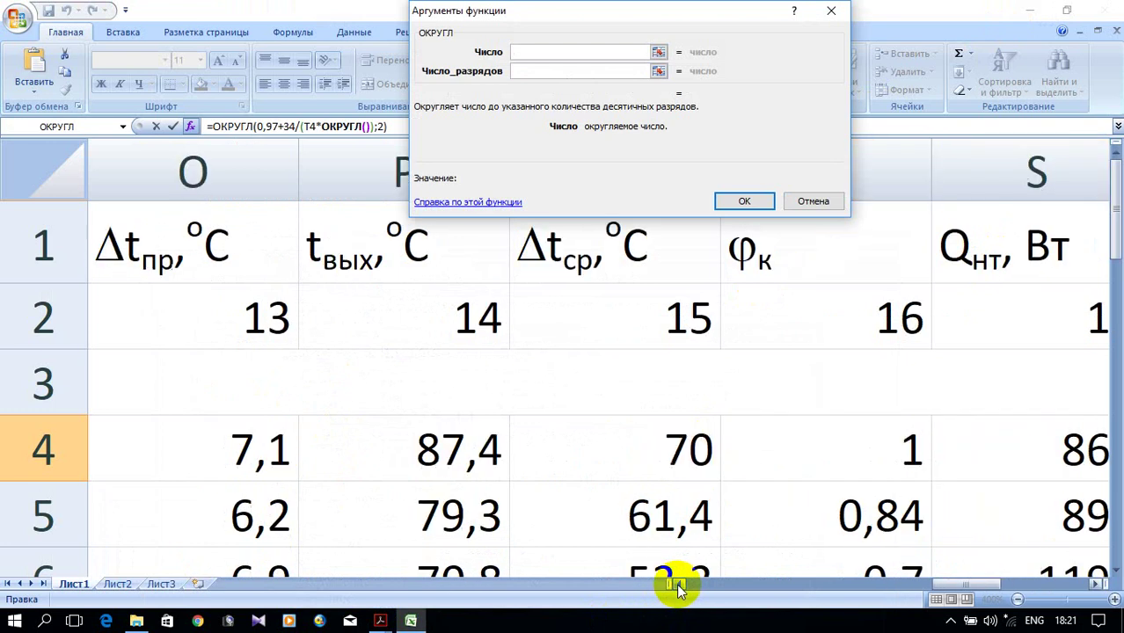
{"action": "left_click", "coordinate": [676, 584]}
{"action": "left_click", "coordinate": [230, 453]}
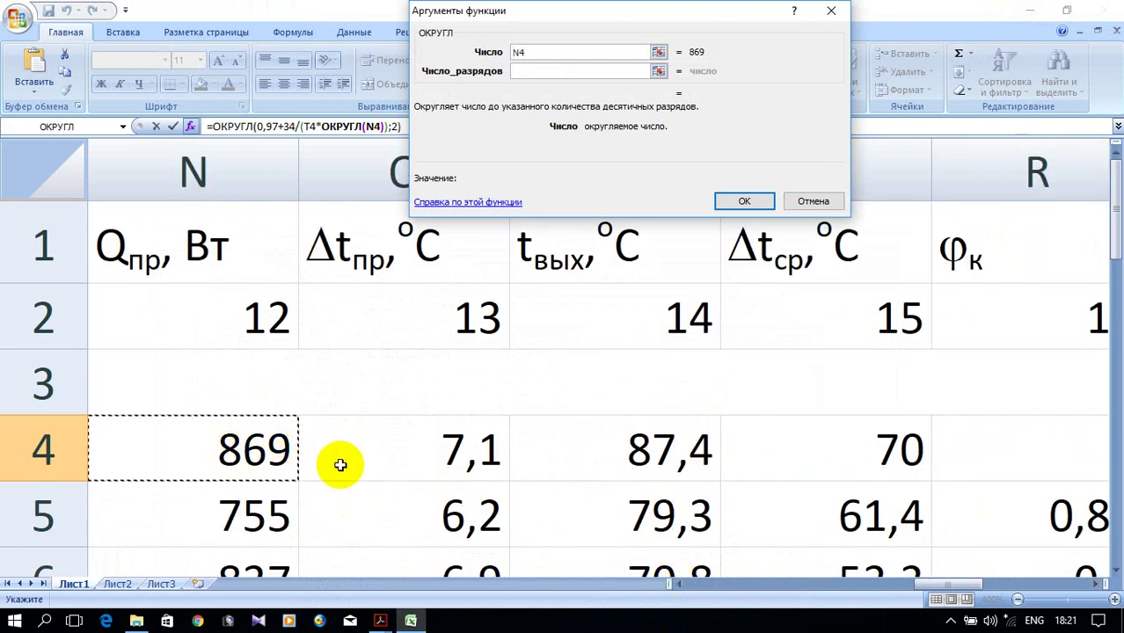
{"action": "type", "text": "/"}
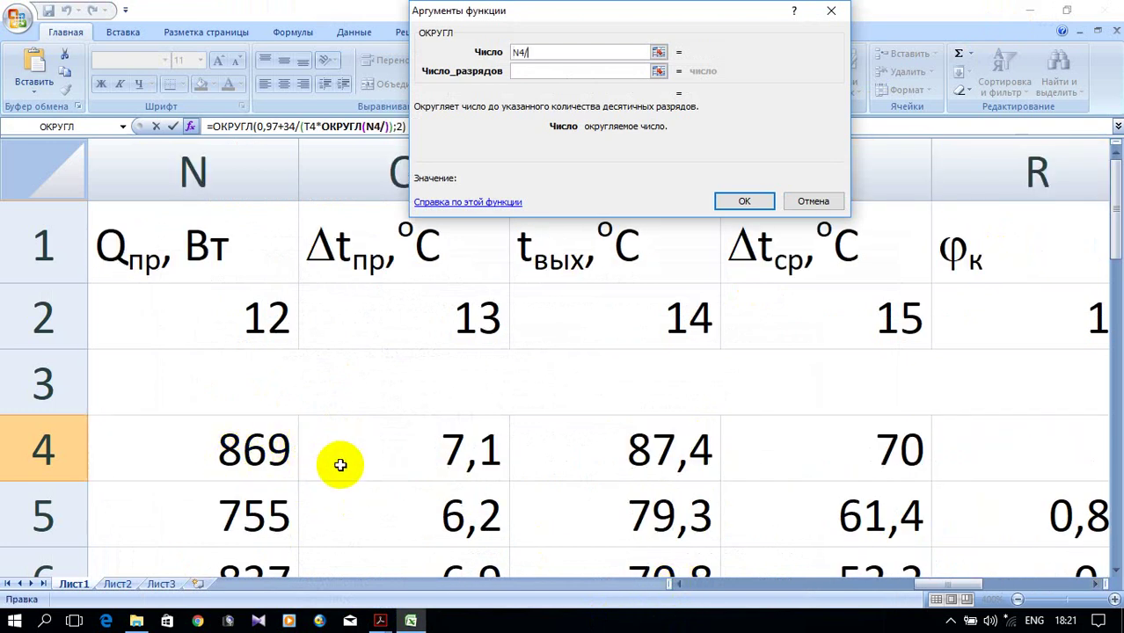
Step: Complete the nested ОКРУГЛ as N4/T4 with 0 digits and fill the β3 formula from U4 down through U6
{"action": "left_click", "coordinate": [1092, 584]}
{"action": "left_click", "coordinate": [1092, 584]}
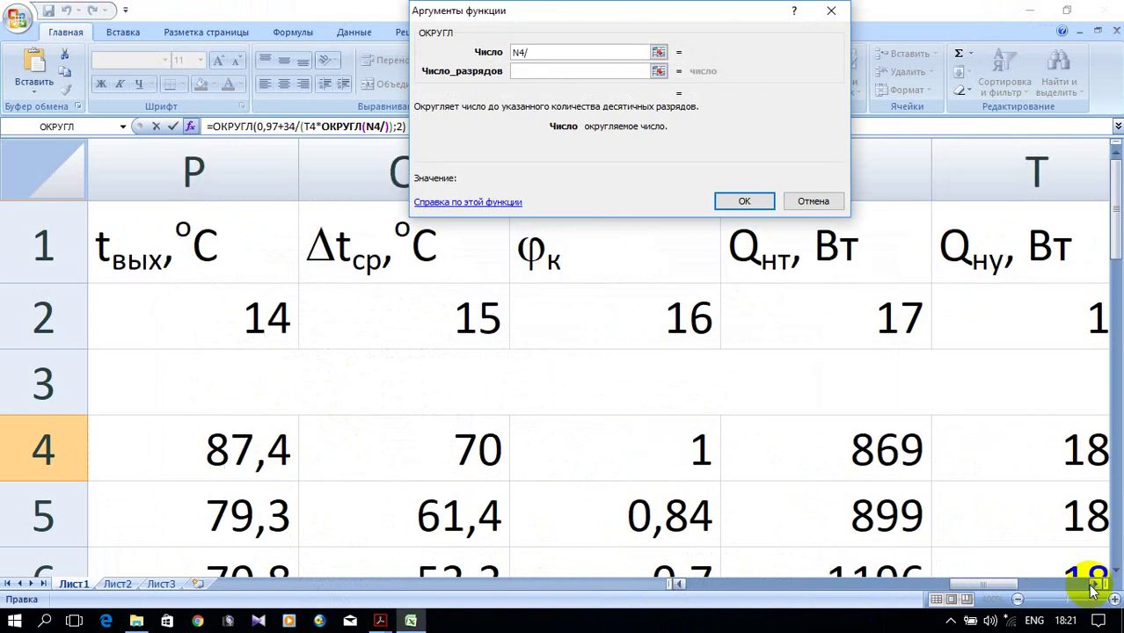
{"action": "left_click", "coordinate": [1087, 585]}
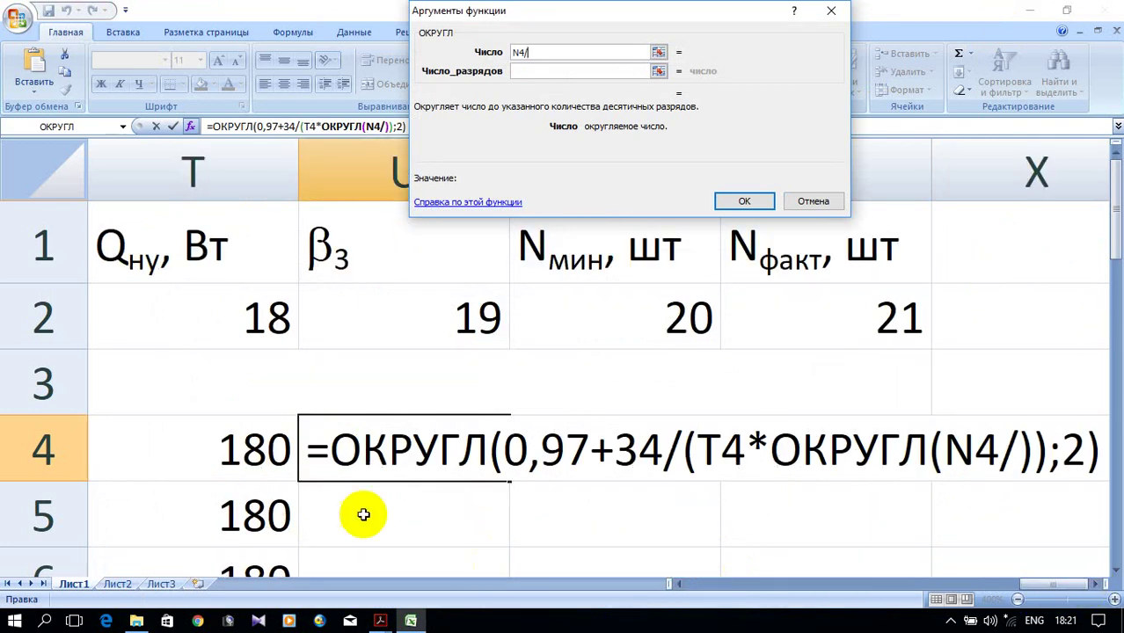
{"action": "left_click", "coordinate": [229, 449]}
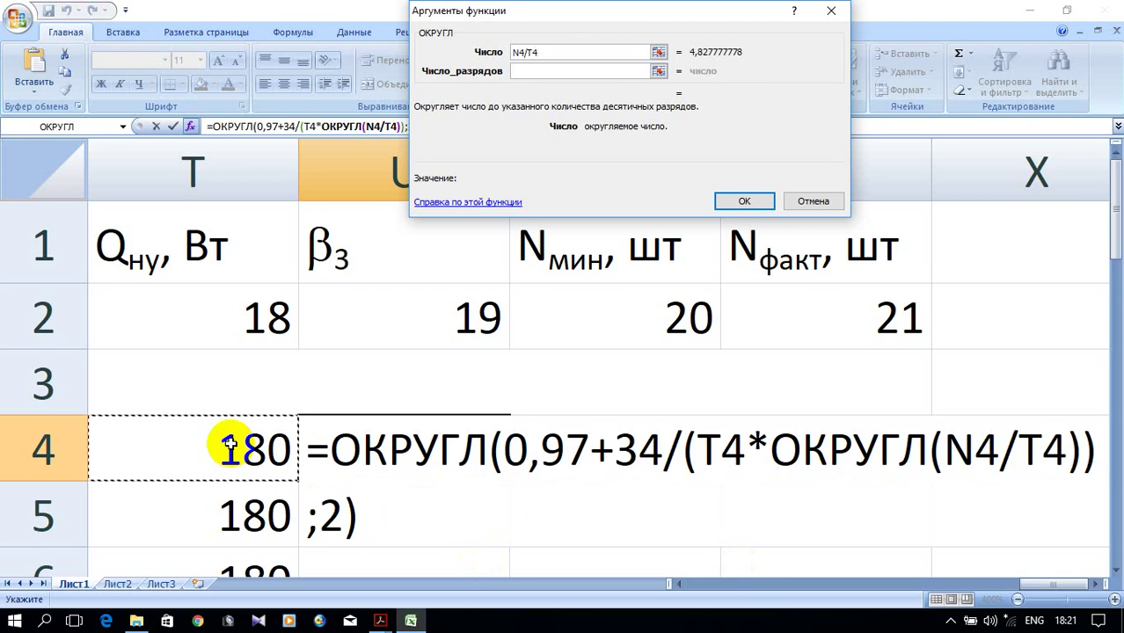
{"action": "left_click", "coordinate": [562, 70]}
{"action": "type", "text": "0"}
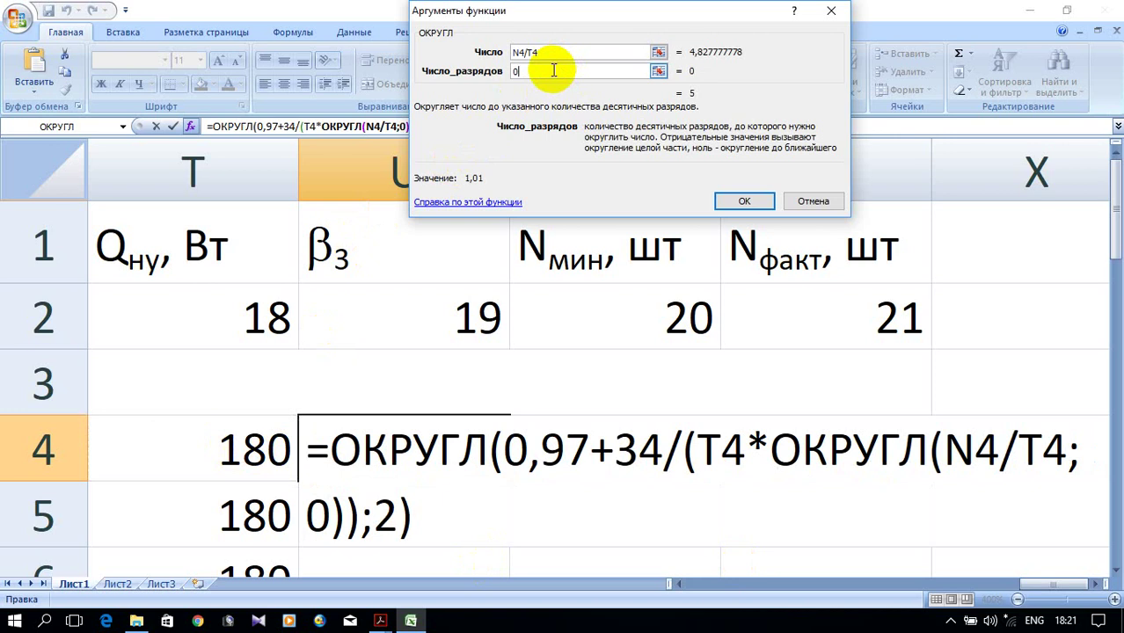
{"action": "left_click", "coordinate": [735, 203]}
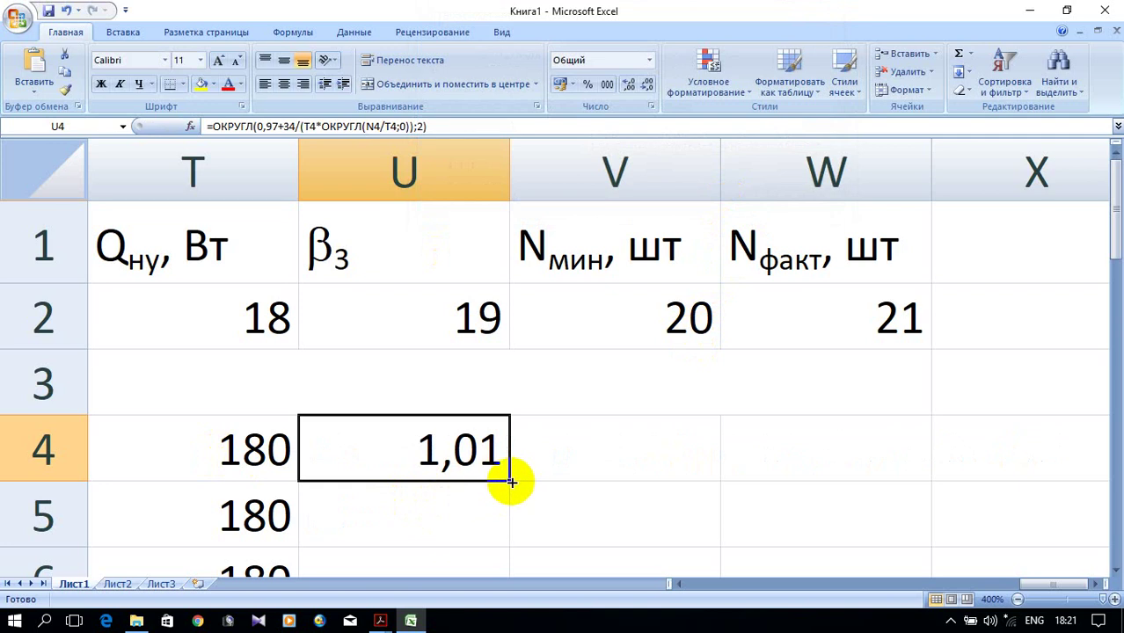
{"action": "left_click_drag", "start_coordinate": [511, 482], "coordinate": [528, 460]}
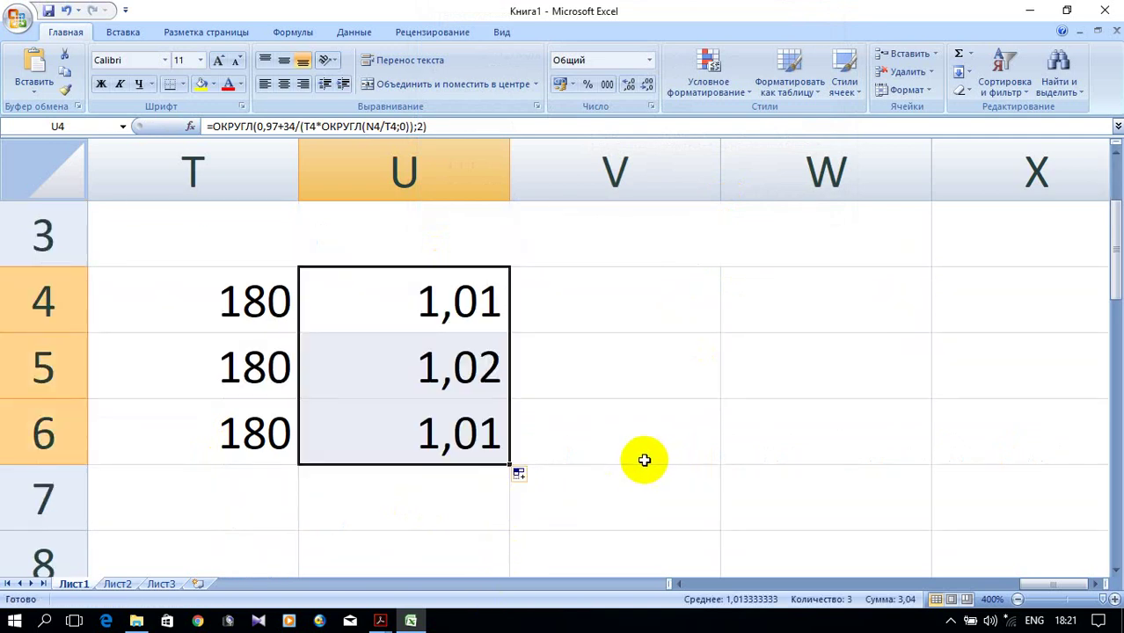
Step: Inspect the complete β3 formula in U4 and leave the cell without changing it
{"action": "double_click", "coordinate": [452, 303]}
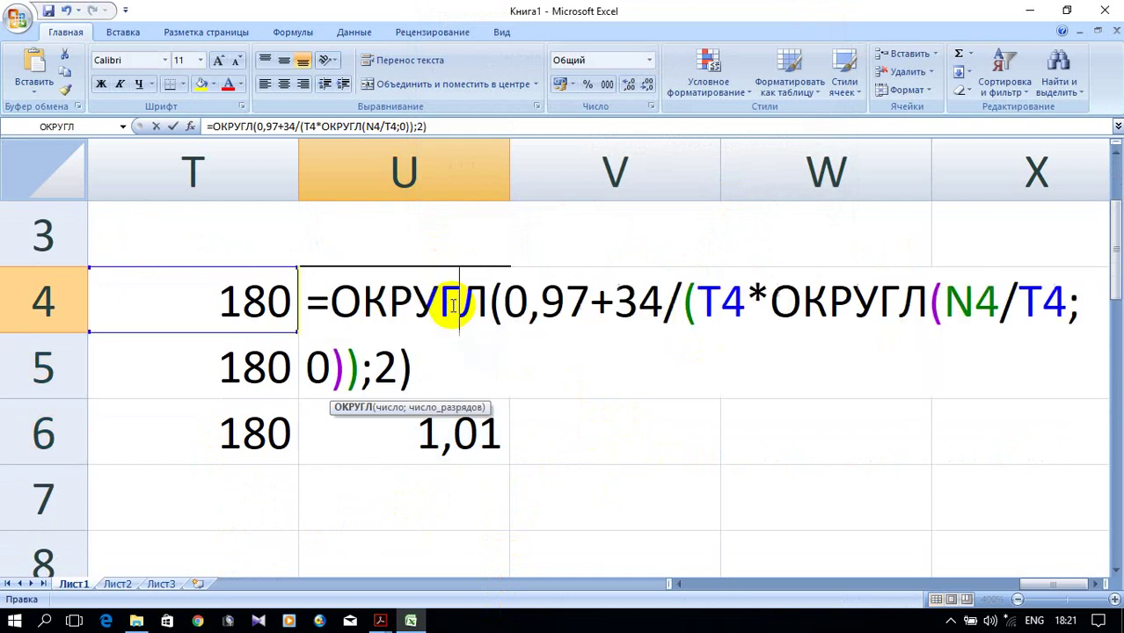
{"action": "left_click", "coordinate": [1096, 585]}
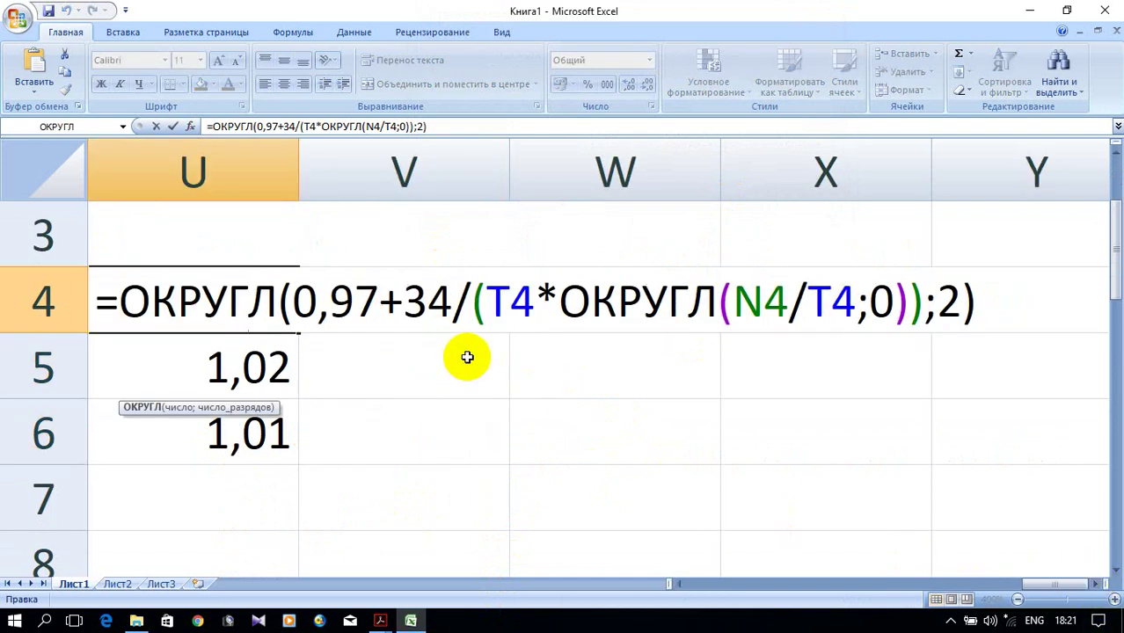
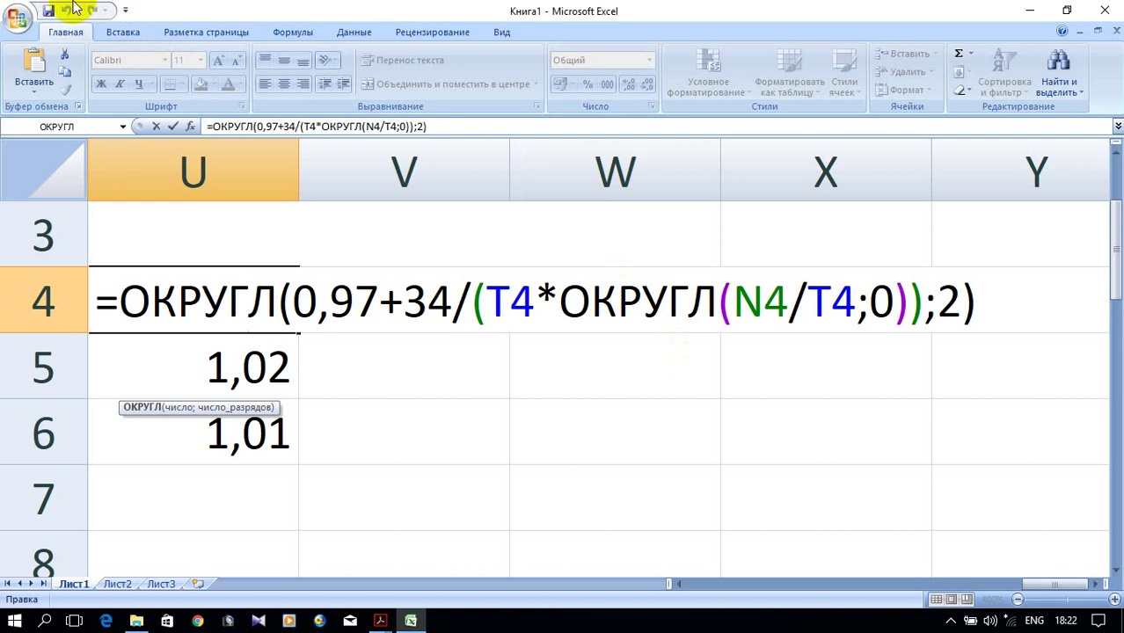
{"action": "key", "text": "Return"}
{"action": "scroll", "coordinate": [408, 370], "scroll_direction": "up", "scroll_amount": 1}
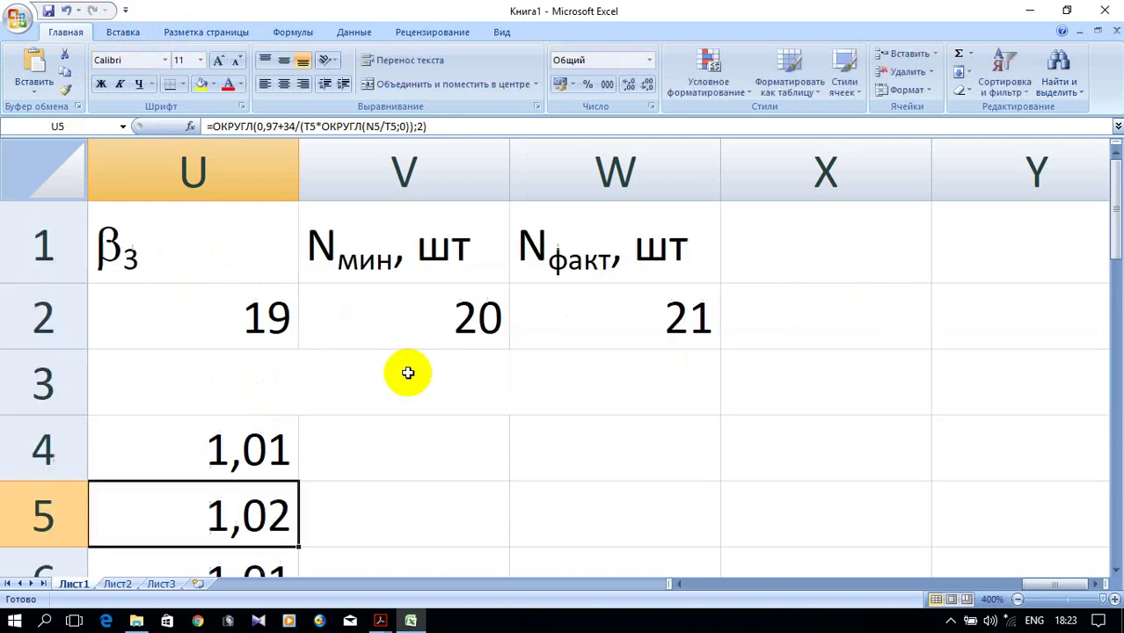
{"action": "scroll", "coordinate": [416, 370], "scroll_direction": "down", "scroll_amount": 1}
{"action": "left_click", "coordinate": [246, 239]}
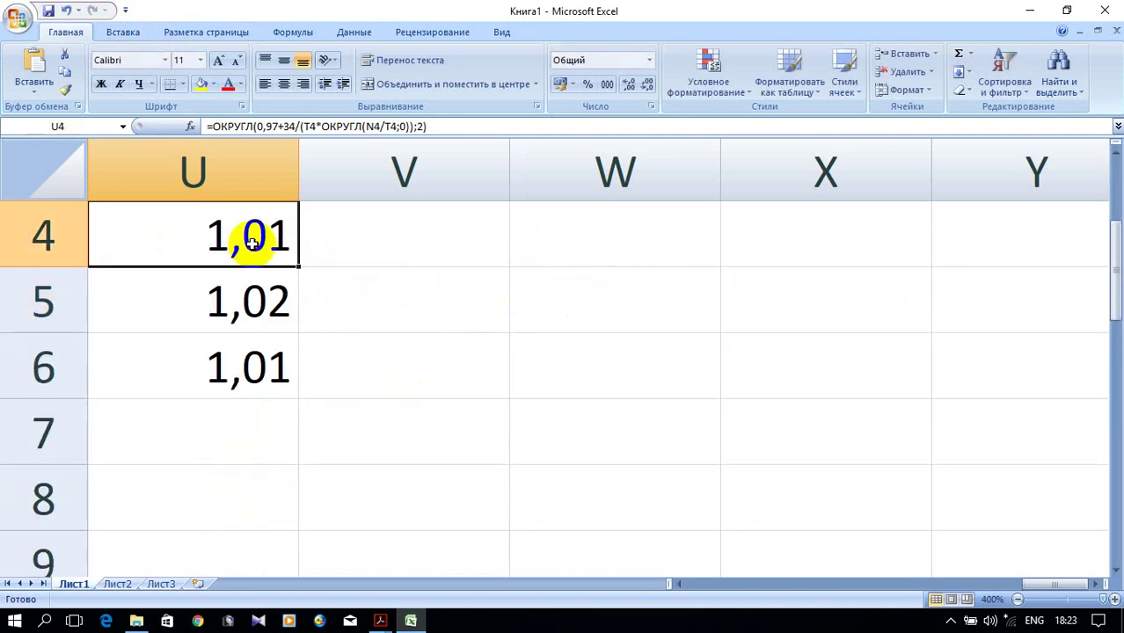
Step: Recheck the β3 formula in U4 and consult the Nмин formula (5.5) in УП_Отопление_2016d.pdf
{"action": "double_click", "coordinate": [251, 239]}
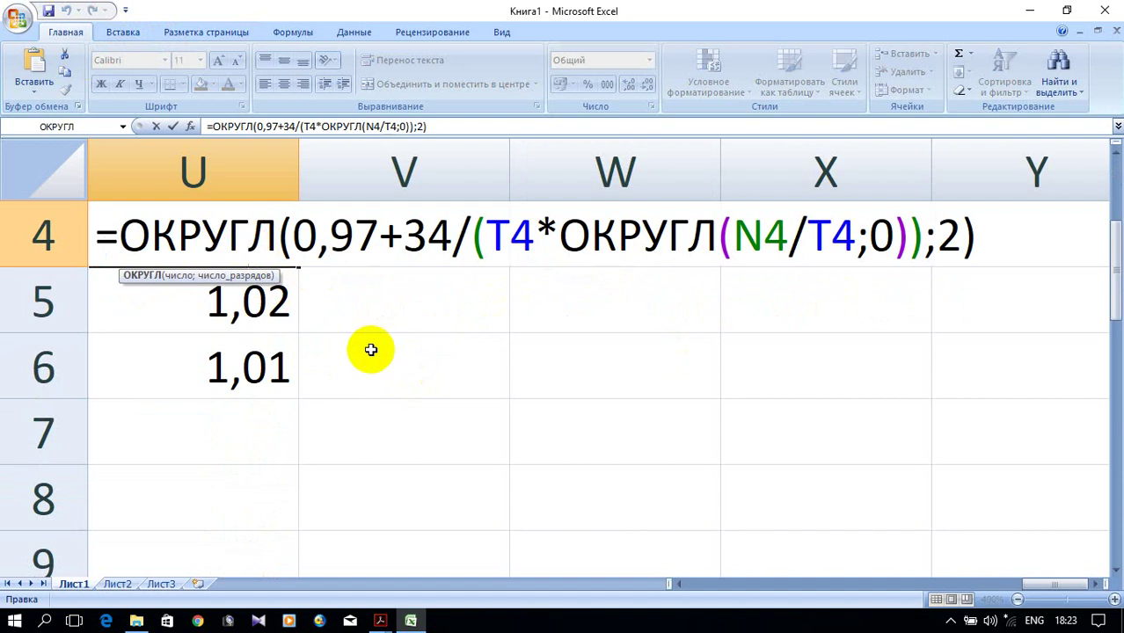
{"action": "key", "text": "Escape"}
{"action": "scroll", "coordinate": [386, 377], "scroll_direction": "up", "scroll_amount": 1}
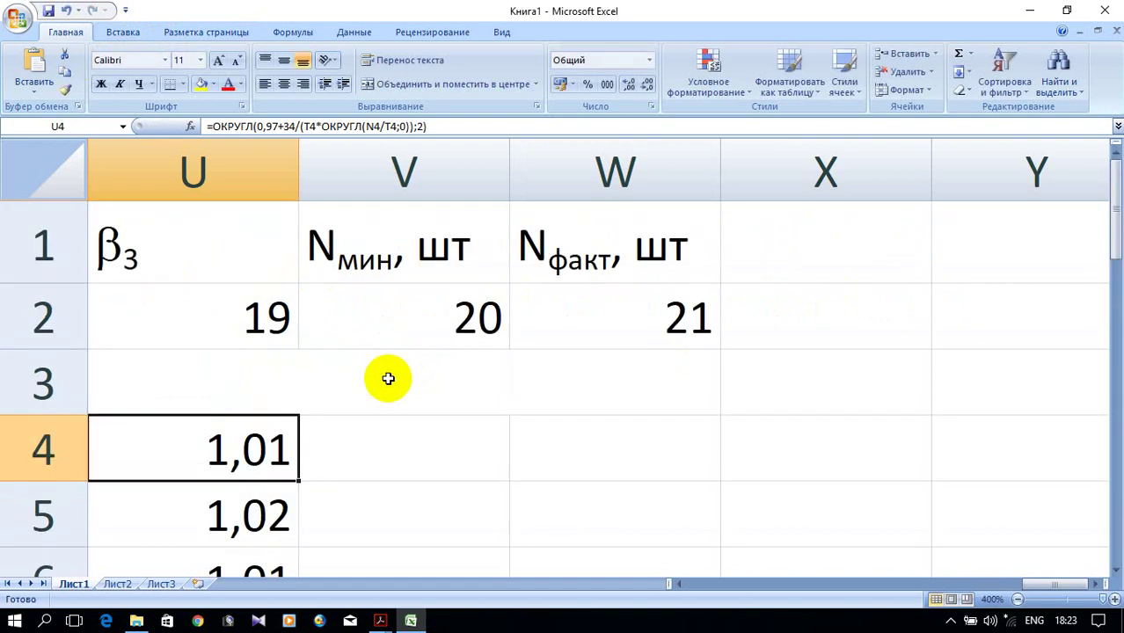
{"action": "left_click", "coordinate": [384, 619]}
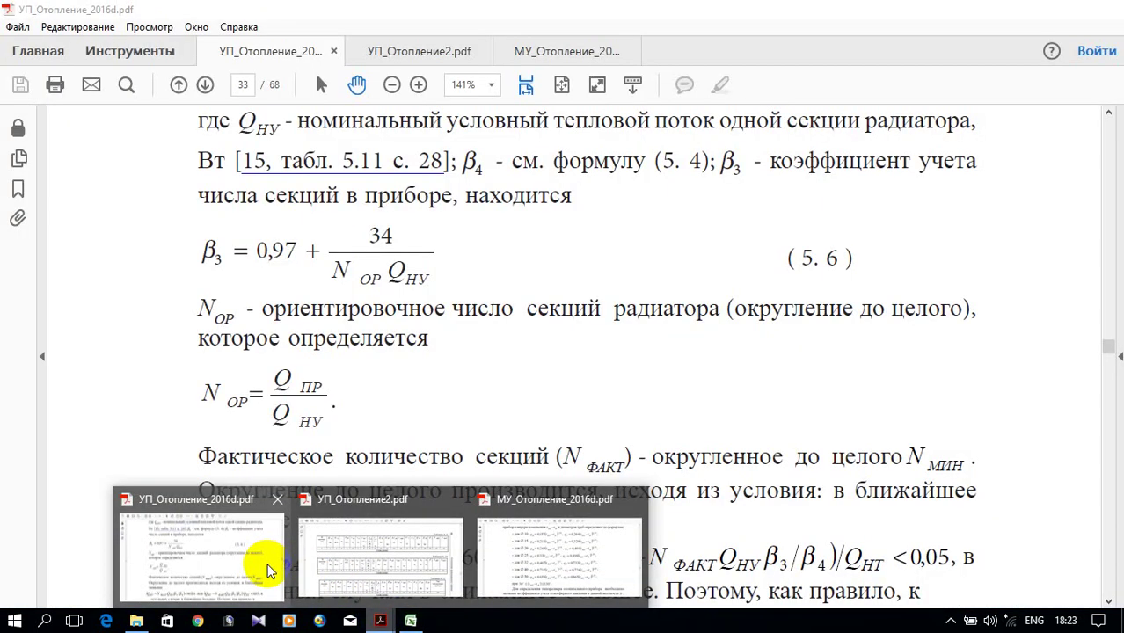
{"action": "left_click", "coordinate": [268, 570]}
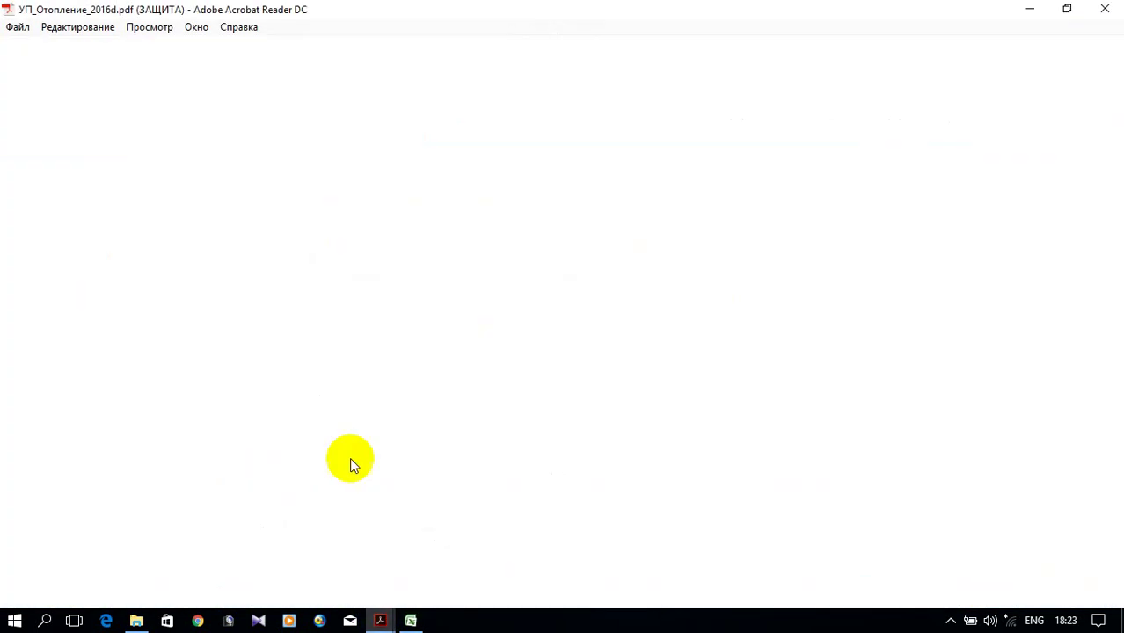
{"action": "scroll", "coordinate": [459, 446], "scroll_direction": "up", "scroll_amount": 3}
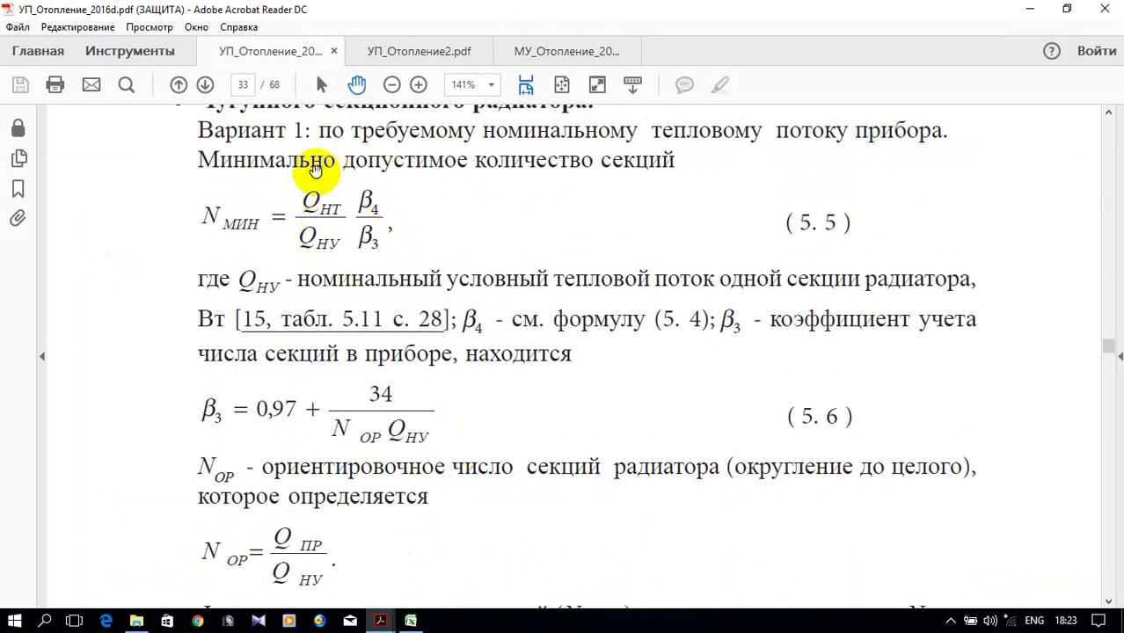
{"action": "left_click", "coordinate": [410, 621]}
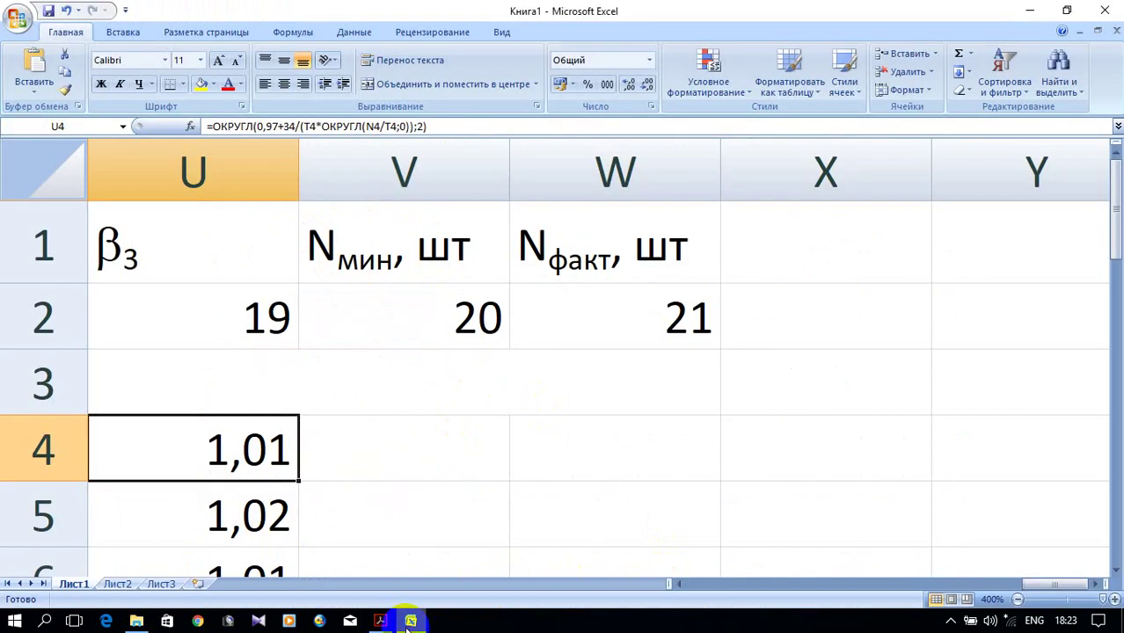
Step: Start an ОКРУГЛ function in V4 of the Nмин column, beginning its number argument with S4/T4
{"action": "left_click", "coordinate": [366, 464]}
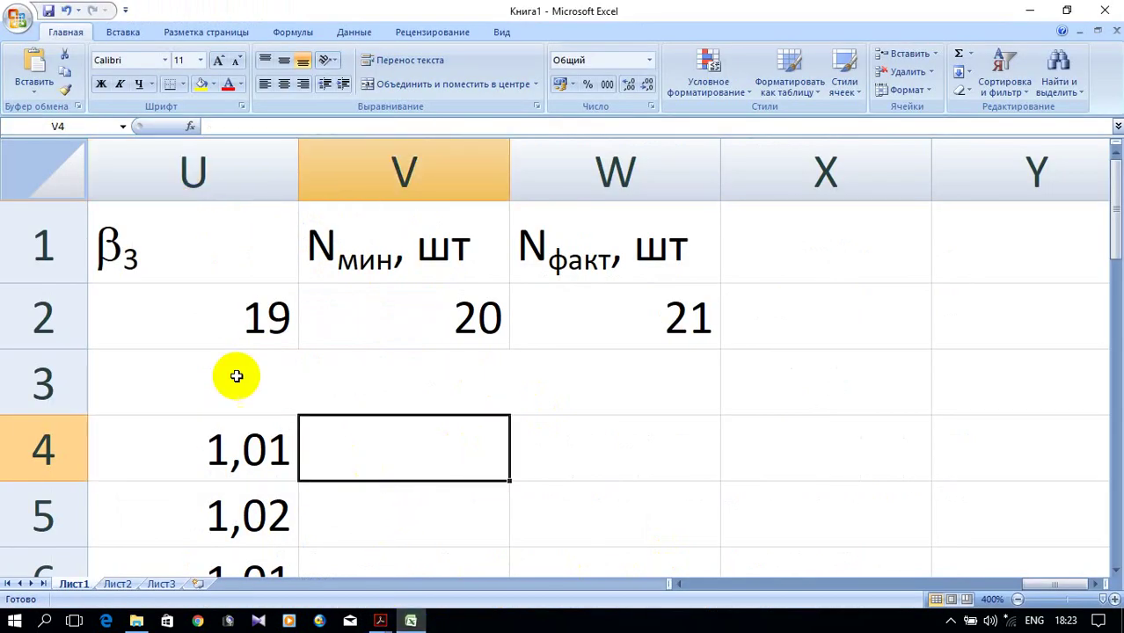
{"action": "type", "text": "="}
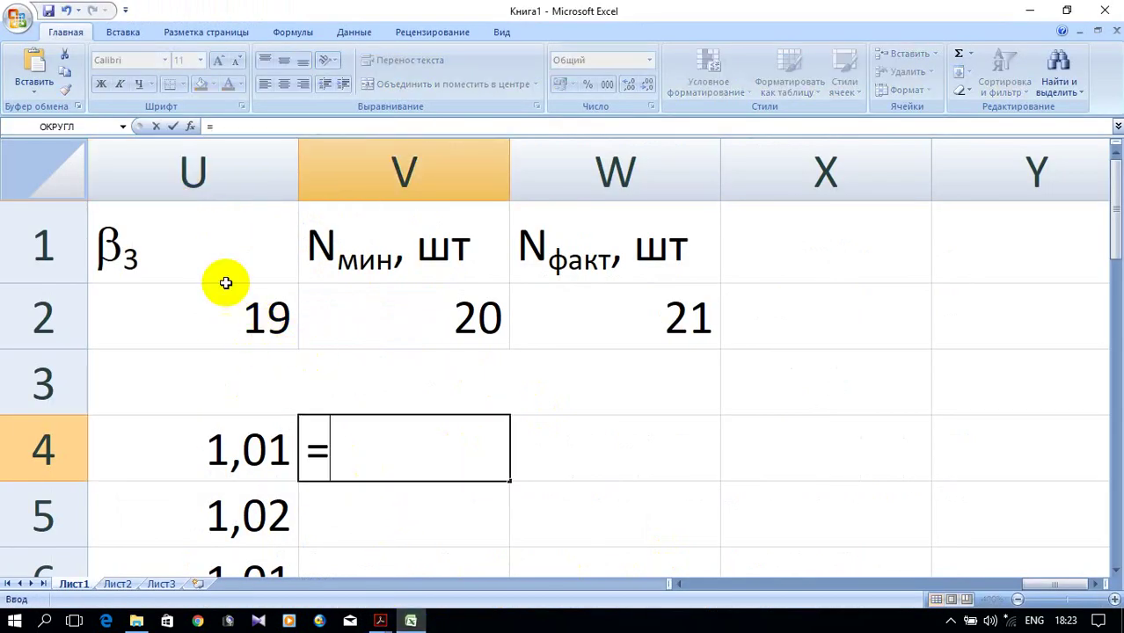
{"action": "left_click", "coordinate": [57, 128]}
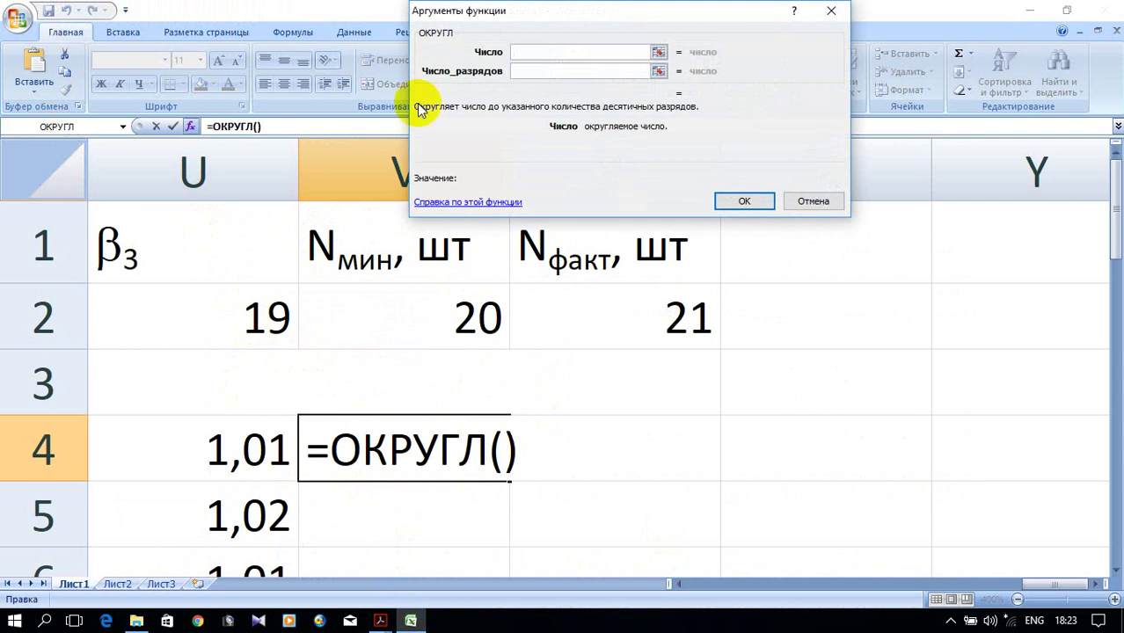
{"action": "left_click_drag", "start_coordinate": [644, 12], "coordinate": [668, 78]}
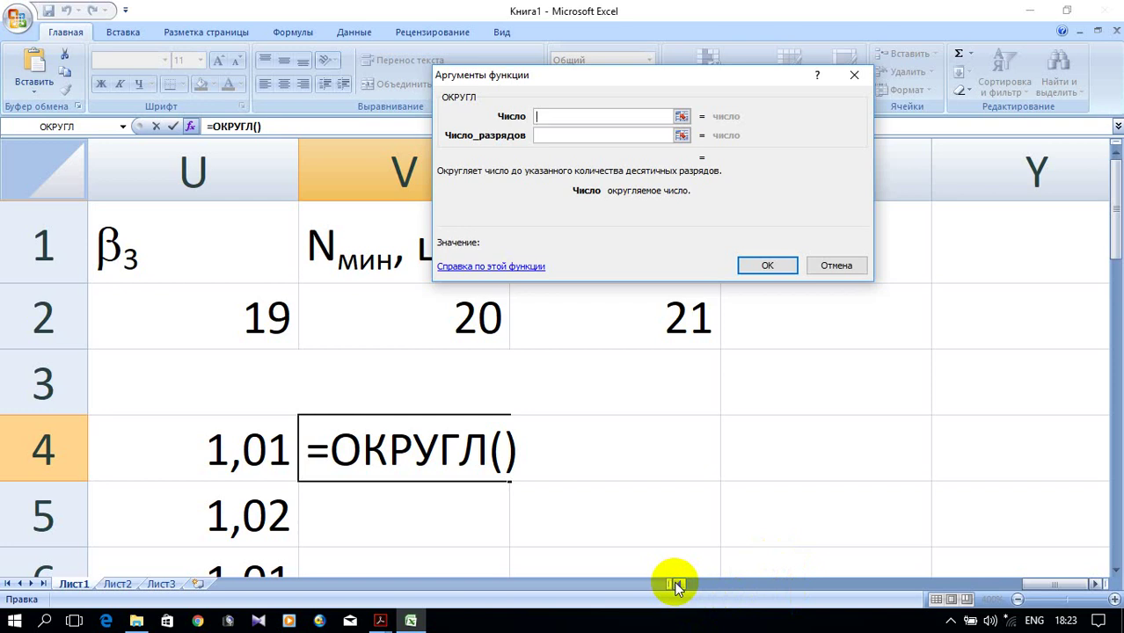
{"action": "scroll", "coordinate": [675, 586], "scroll_direction": "left", "scroll_amount": 2}
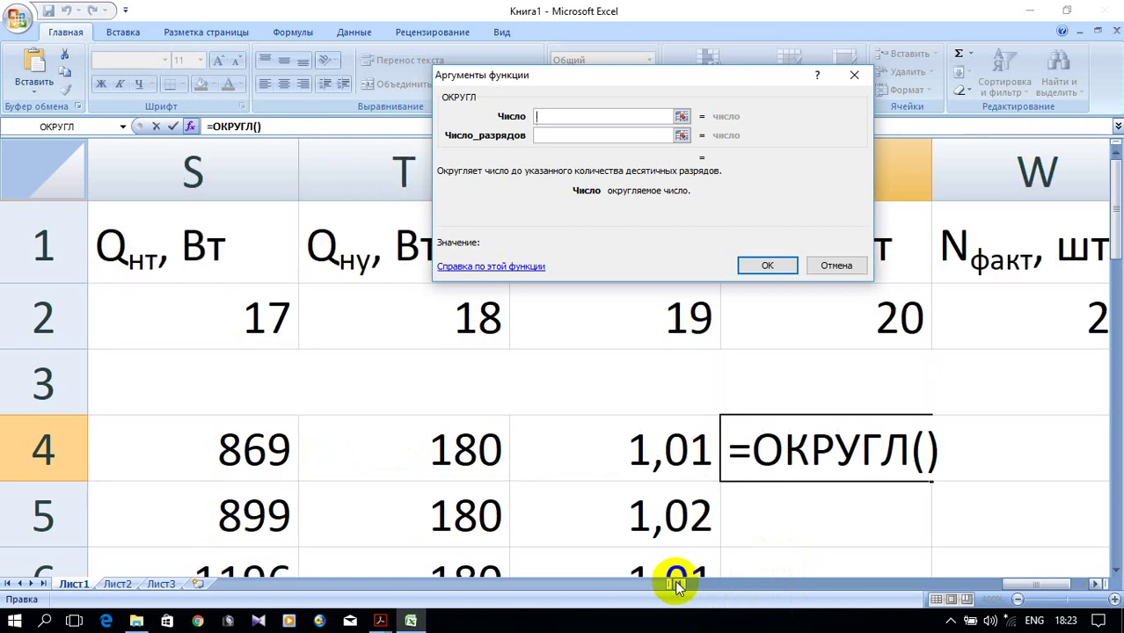
{"action": "left_click", "coordinate": [286, 473]}
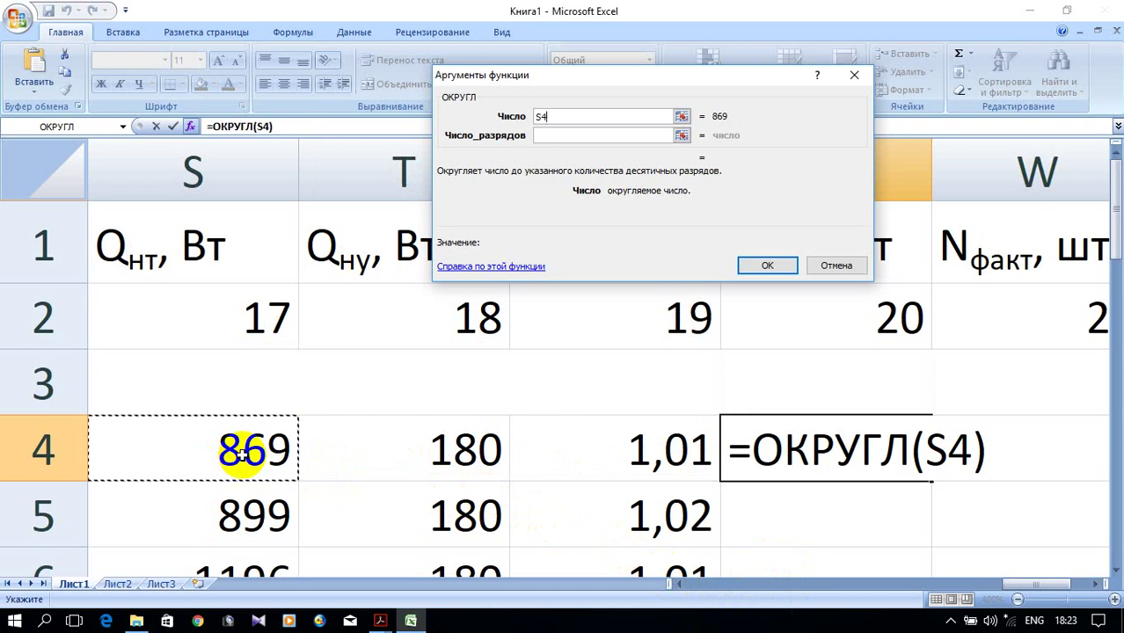
{"action": "type", "text": "/"}
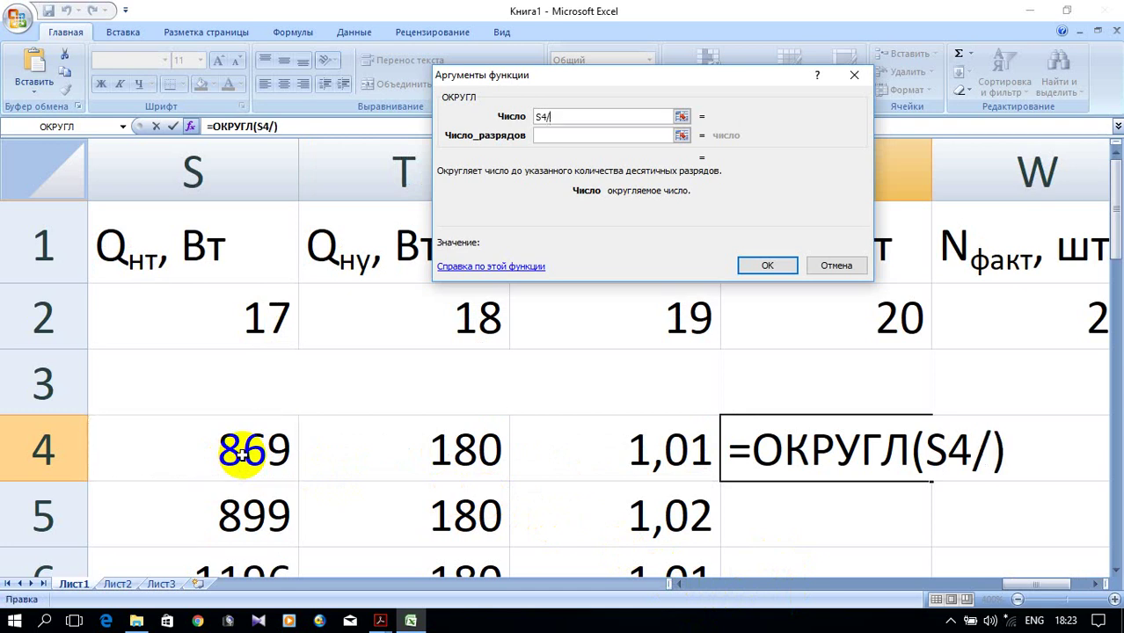
{"action": "left_click", "coordinate": [421, 444]}
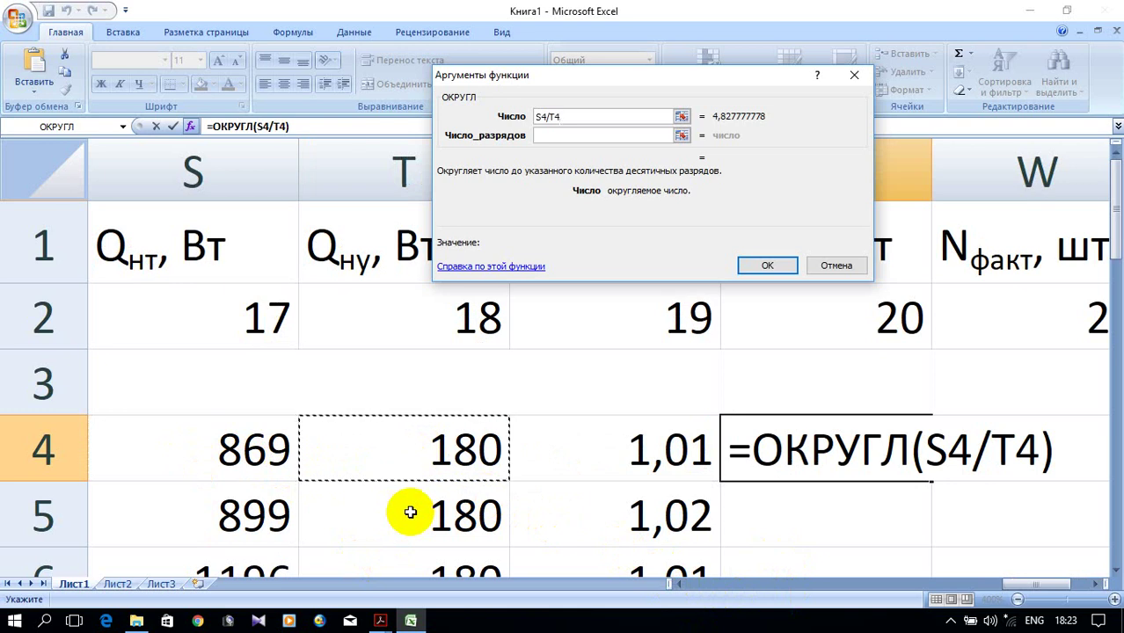
Step: Complete the ОКРУГЛ number argument as S4/T4*1,05/U4 with 2 digits and fill the Nмин formula from V4 down through V6
{"action": "type", "text": "*"}
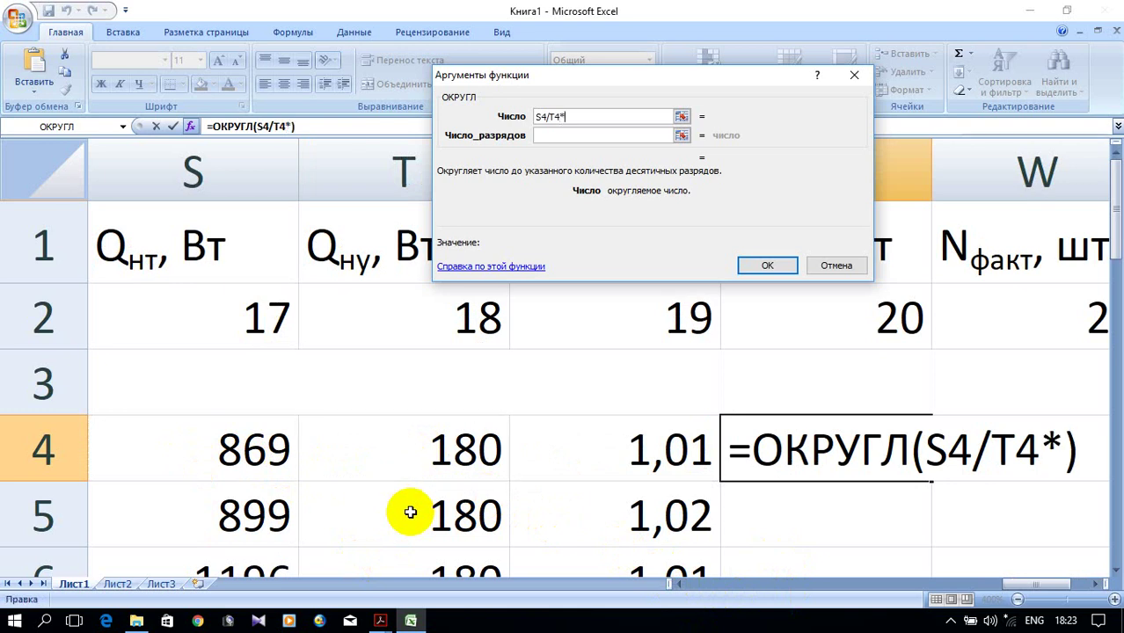
{"action": "type", "text": "1,"}
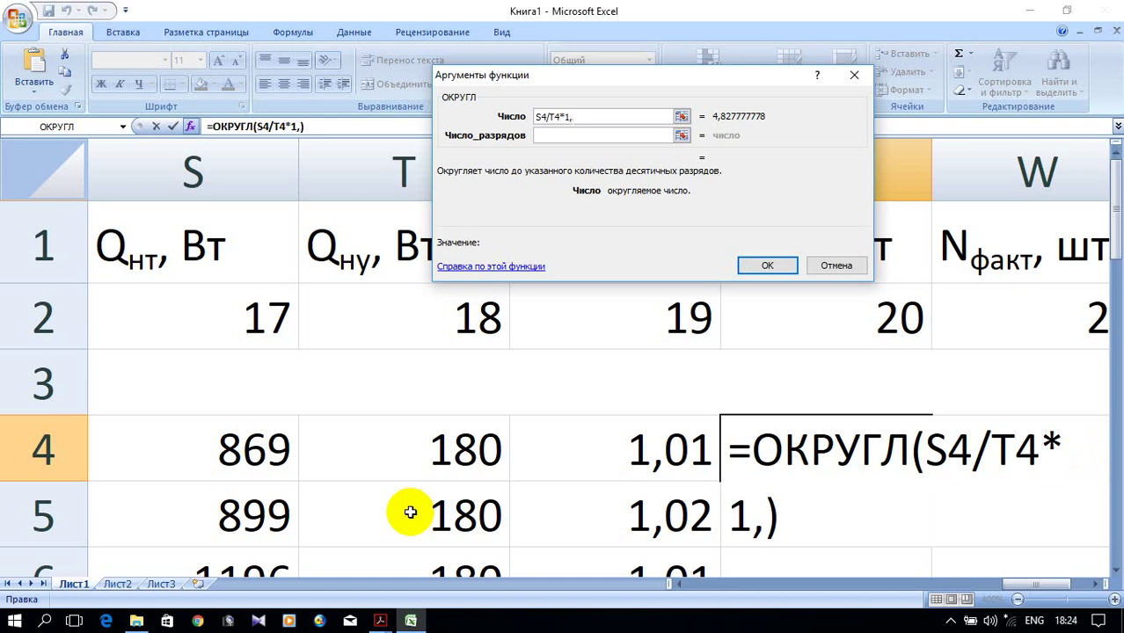
{"action": "type", "text": "05"}
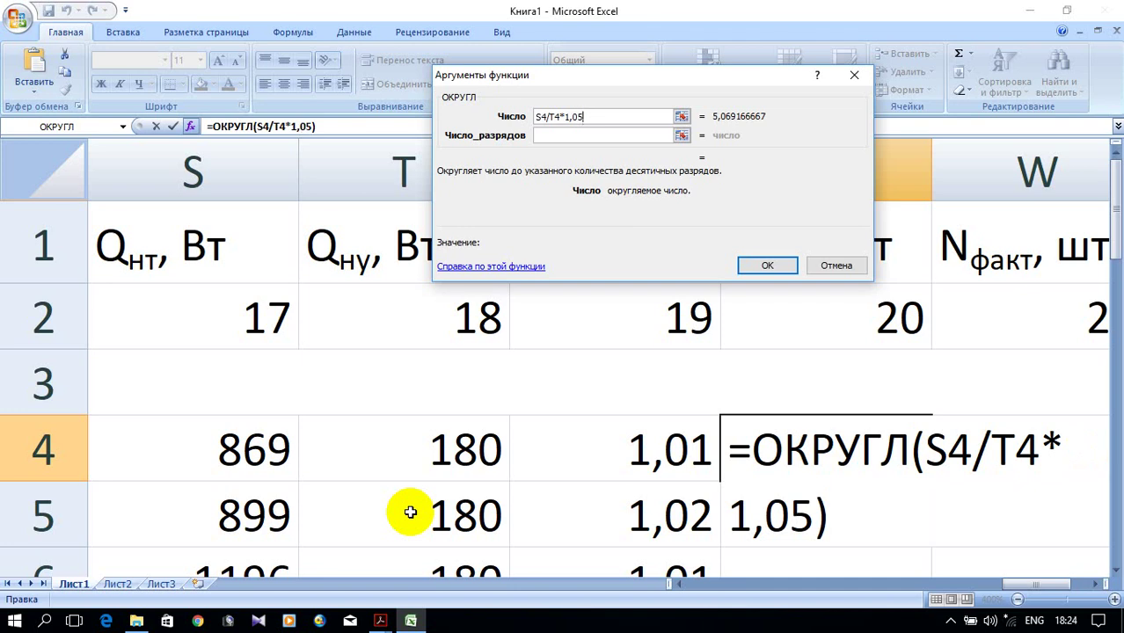
{"action": "type", "text": "/"}
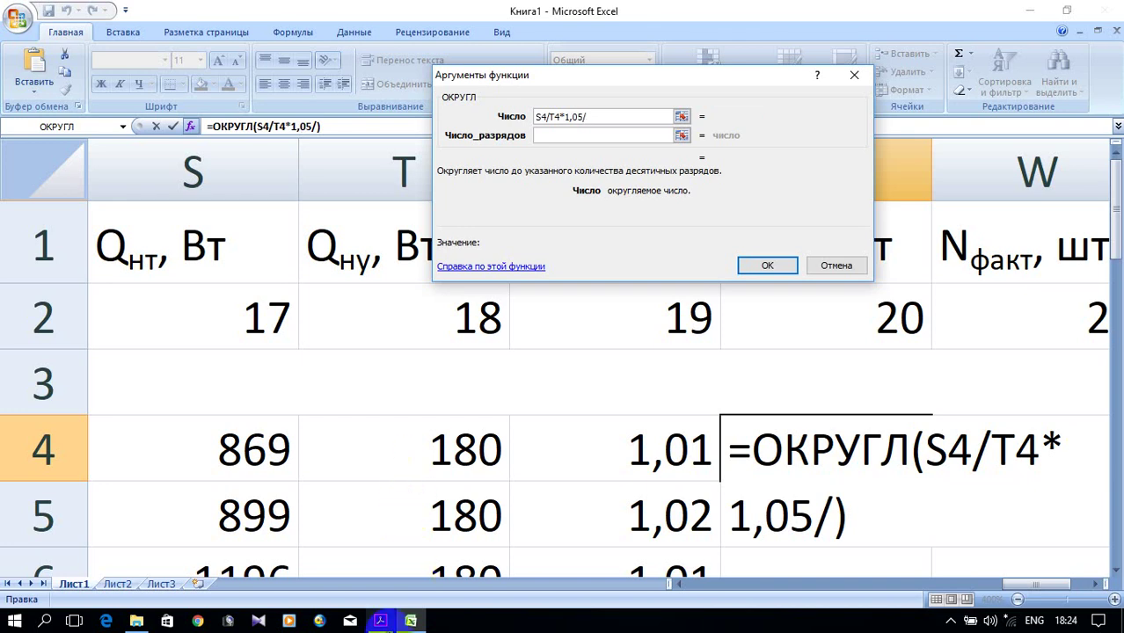
{"action": "left_click", "coordinate": [626, 459]}
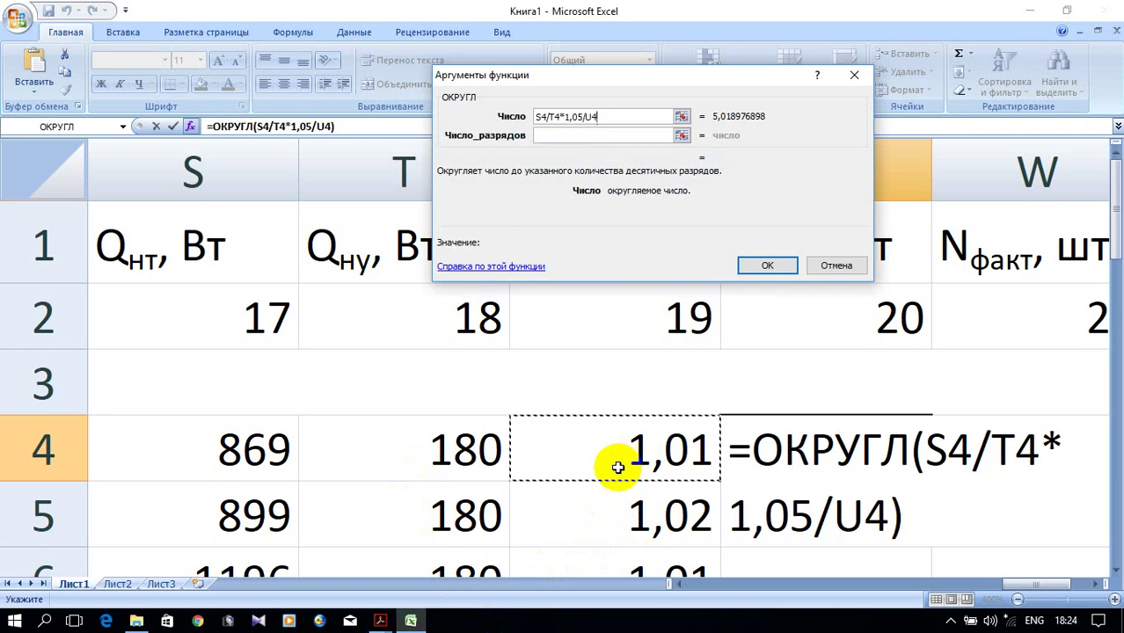
{"action": "left_click", "coordinate": [613, 136]}
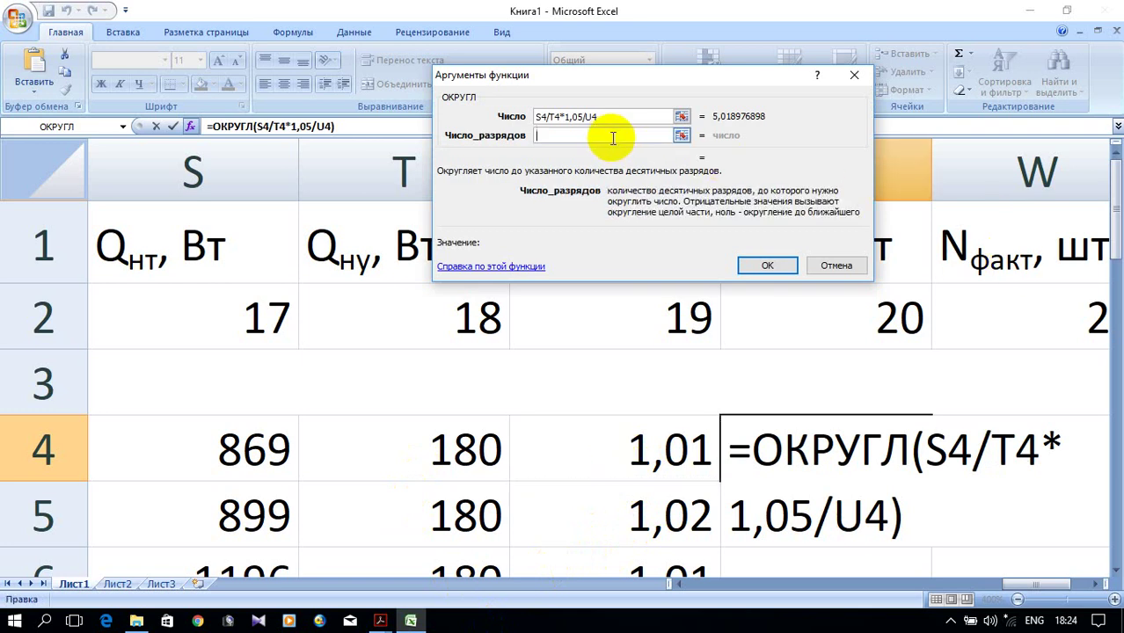
{"action": "type", "text": "2"}
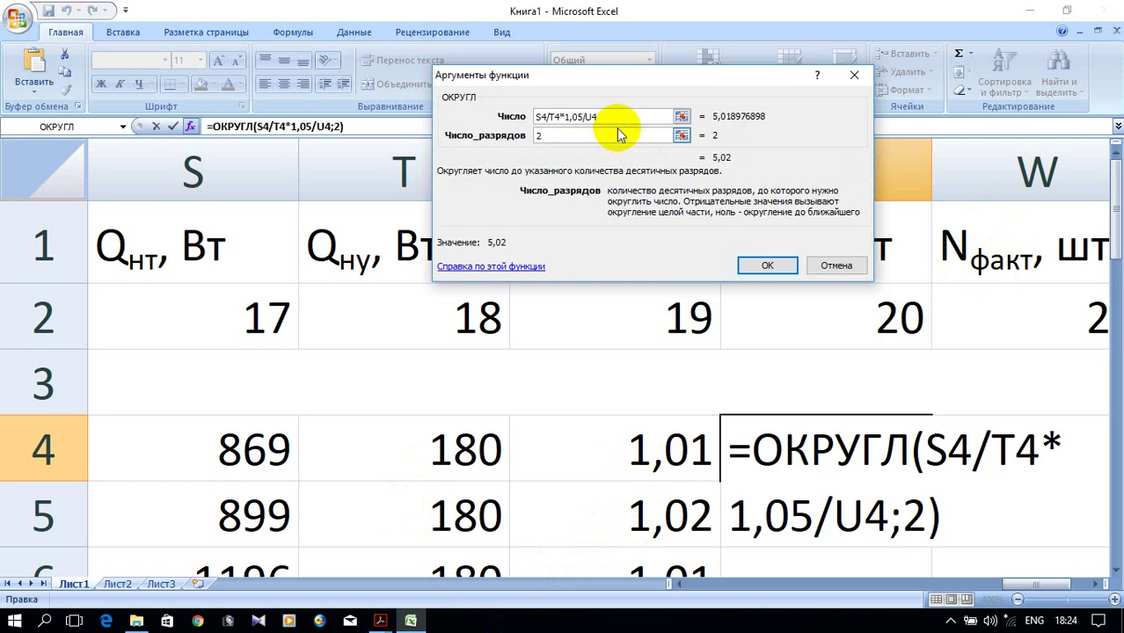
{"action": "left_click", "coordinate": [768, 263]}
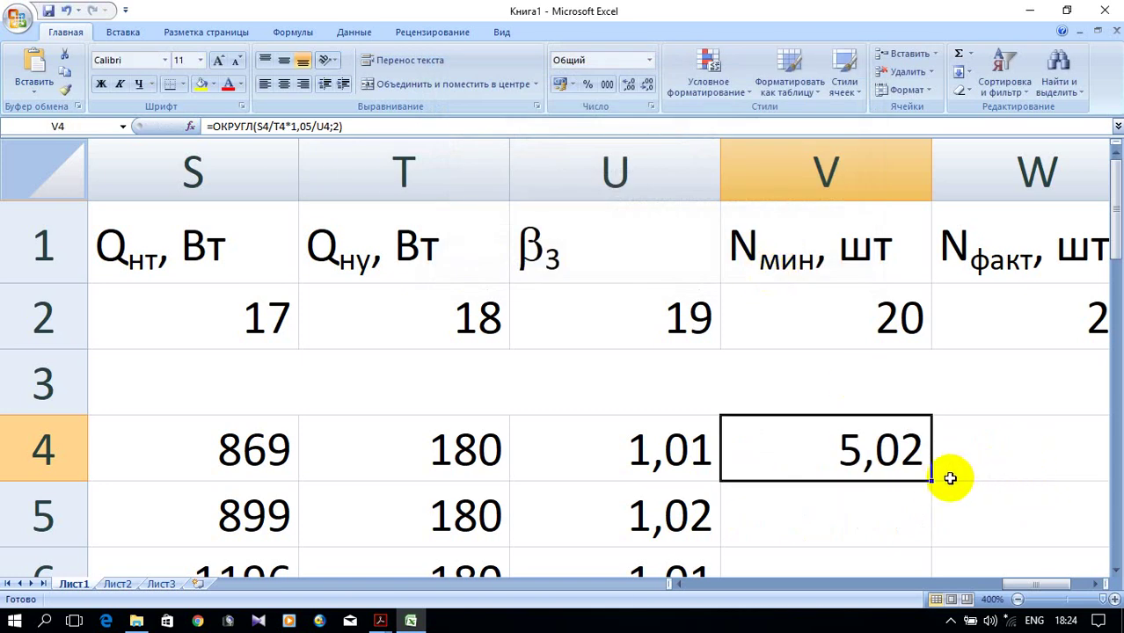
{"action": "mouse_move", "coordinate": [933, 482]}
{"action": "left_mouse_down"}
{"action": "mouse_move", "coordinate": [933, 584]}
{"action": "mouse_move", "coordinate": [933, 490]}
{"action": "mouse_move", "coordinate": [946, 482]}
{"action": "left_mouse_up"}
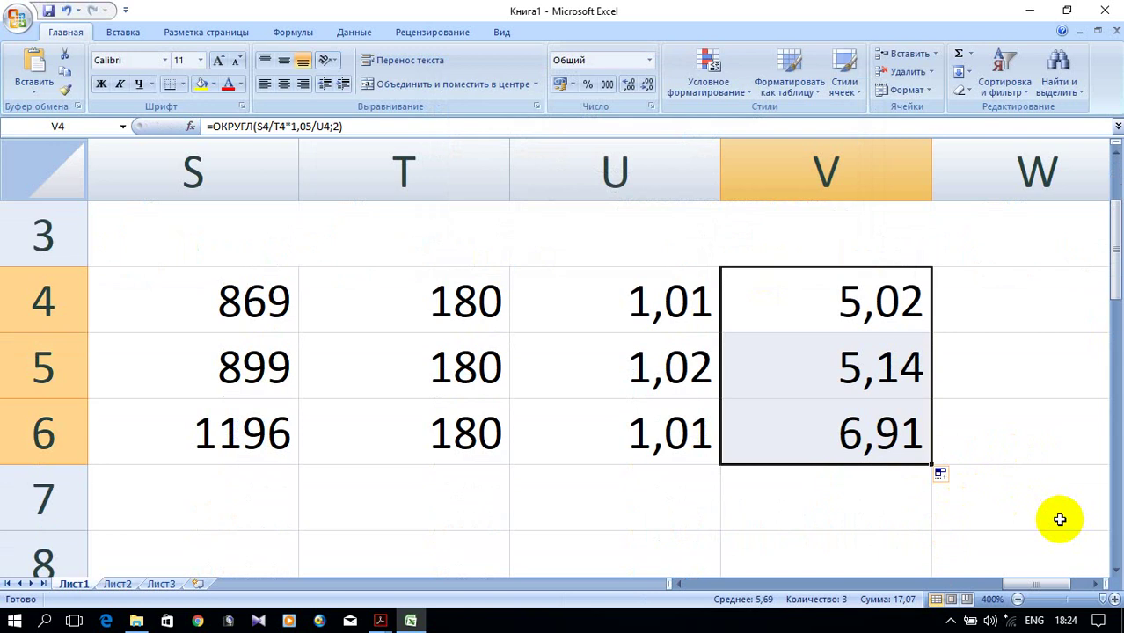
Step: Select W4 in the Nфакт column and compare the Nмин values with the Nфакт rounding rule in УП_Отопление_2016d.pdf
{"action": "left_click", "coordinate": [1093, 582]}
{"action": "scroll", "coordinate": [1021, 381], "scroll_direction": "up", "scroll_amount": 1}
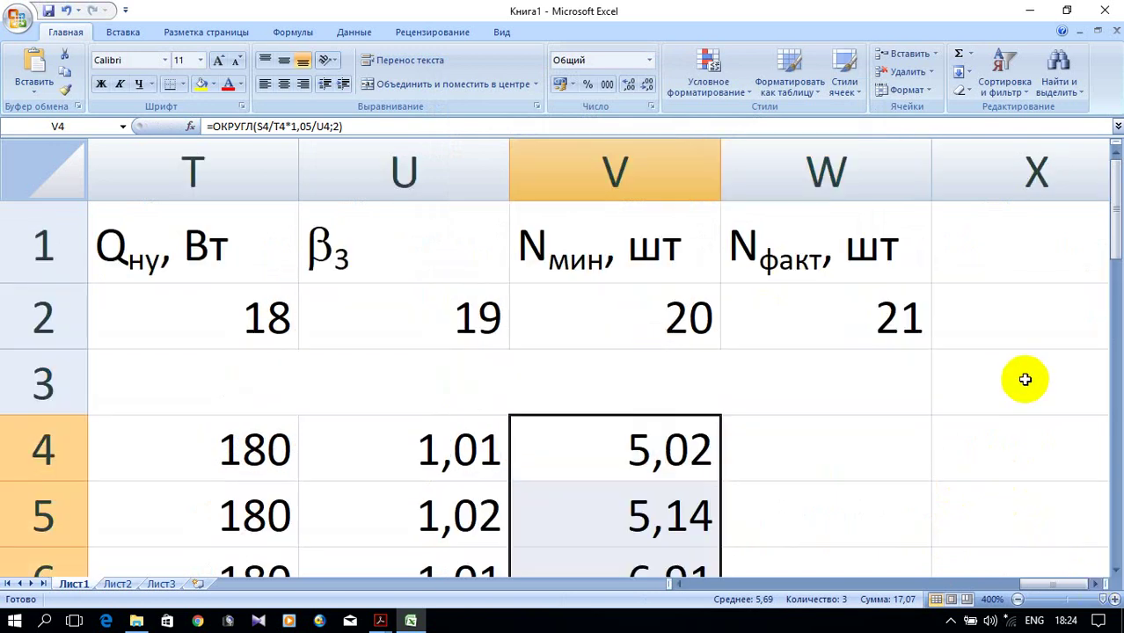
{"action": "left_click", "coordinate": [835, 434]}
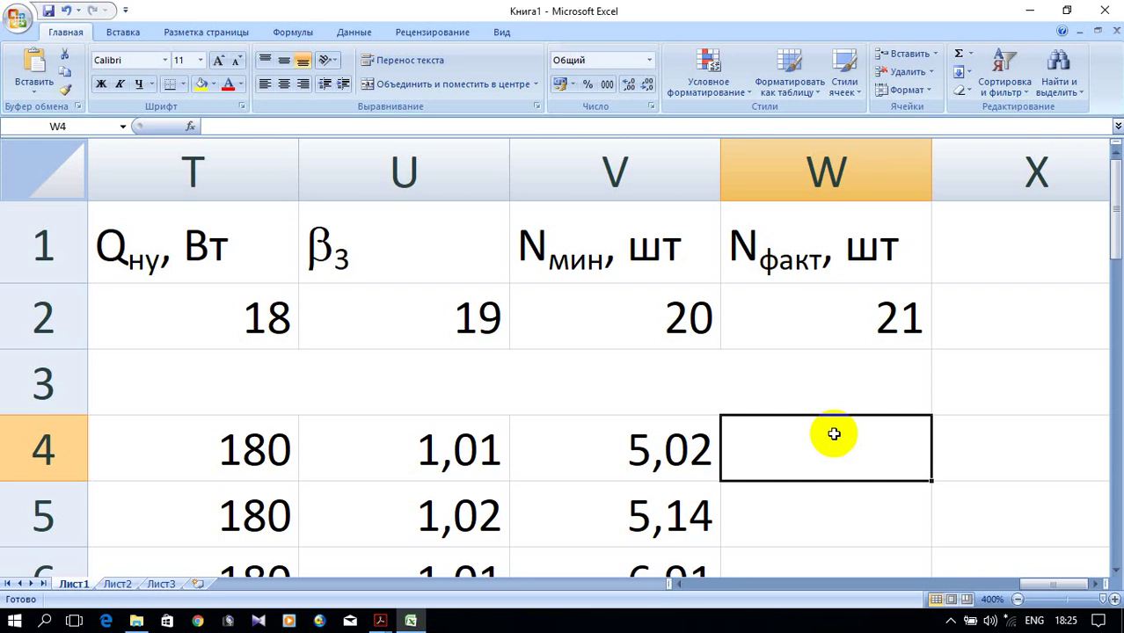
{"action": "left_click", "coordinate": [387, 622]}
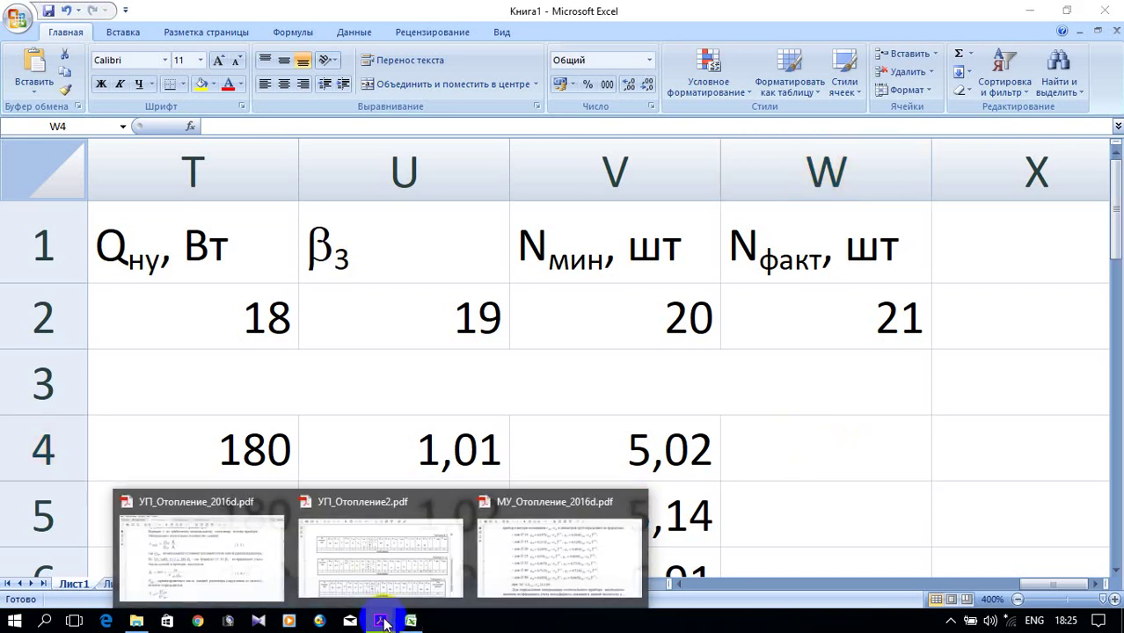
{"action": "left_click", "coordinate": [220, 570]}
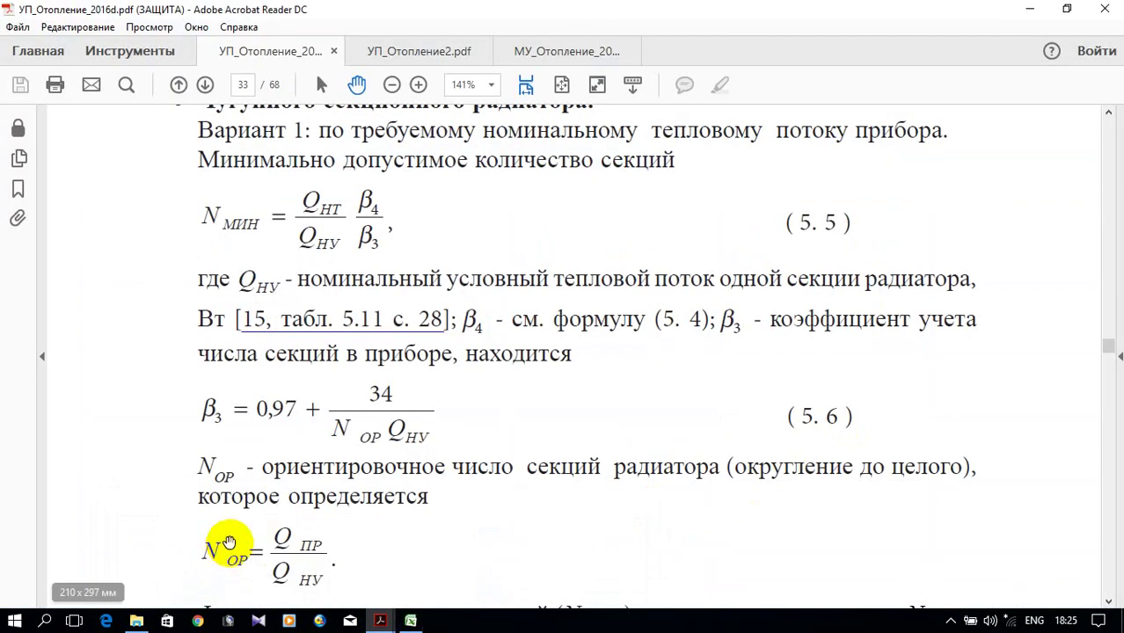
{"action": "scroll", "coordinate": [655, 402], "scroll_direction": "down", "scroll_amount": 5}
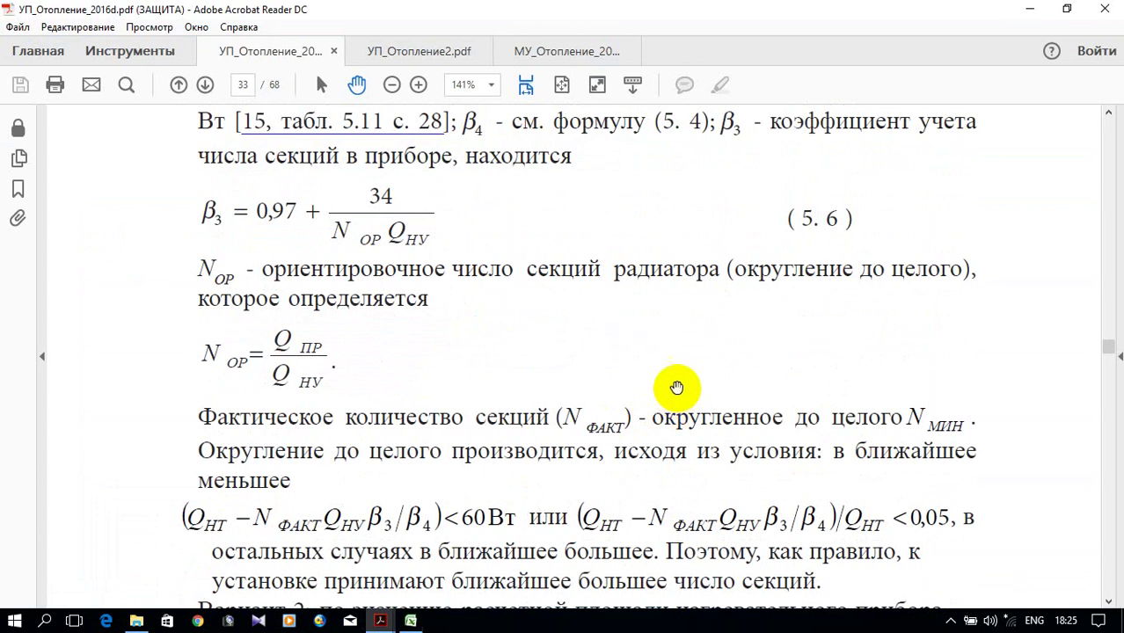
{"action": "left_click", "coordinate": [411, 621]}
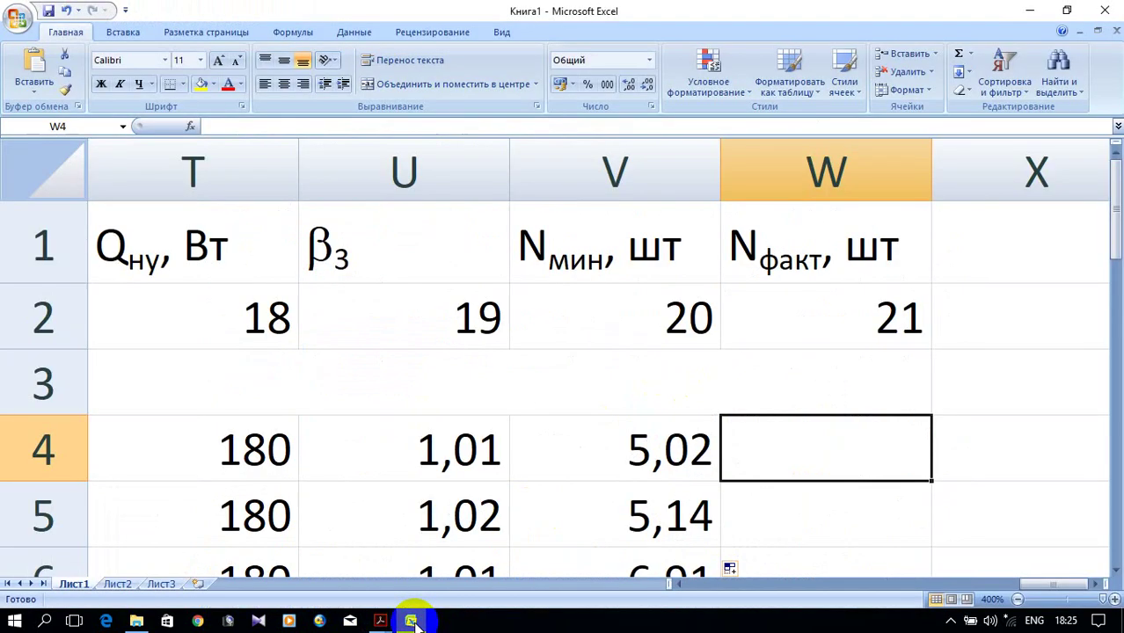
{"action": "scroll", "coordinate": [557, 485], "scroll_direction": "down", "scroll_amount": 1}
{"action": "scroll", "coordinate": [537, 494], "scroll_direction": "up", "scroll_amount": 1}
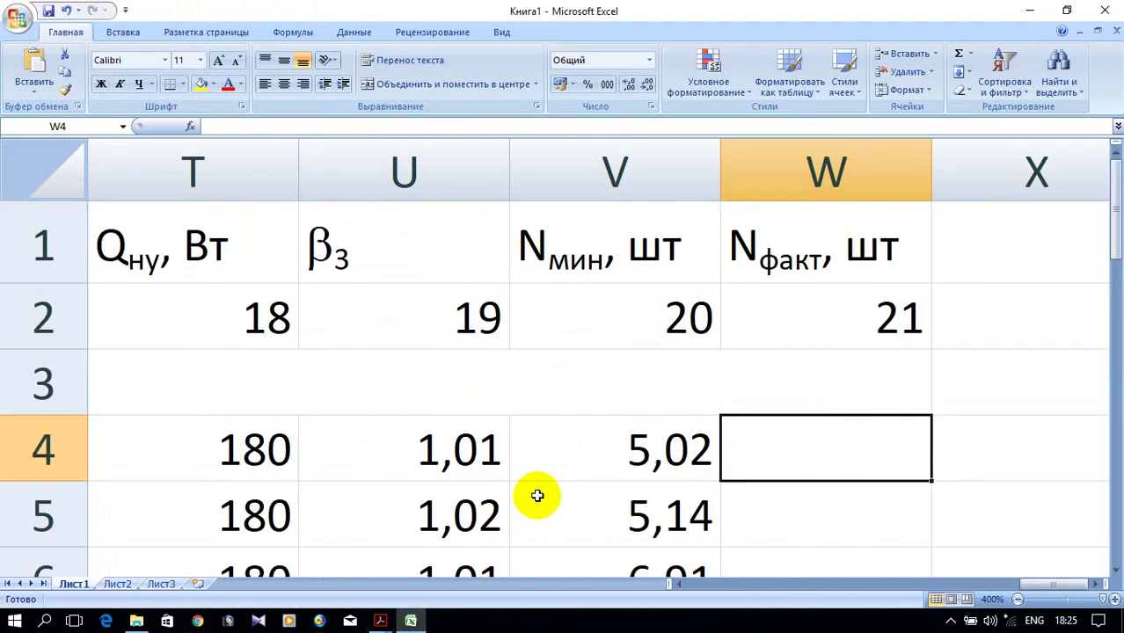
{"action": "scroll", "coordinate": [537, 499], "scroll_direction": "down", "scroll_amount": 1}
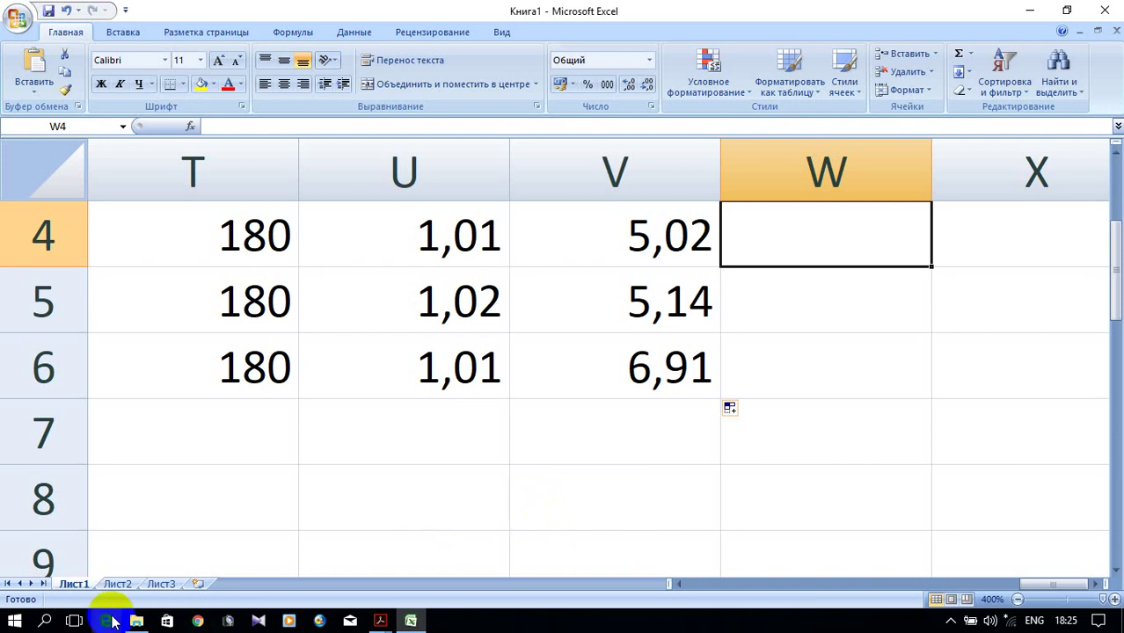
Step: Reread the 60 Вт and 0,05 rounding conditions for Nфакт in УП_Отопление_2016d.pdf and examine the Вариант 2 formulas (5.7) and (5.8)
{"action": "mouse_move", "coordinate": [378, 624]}
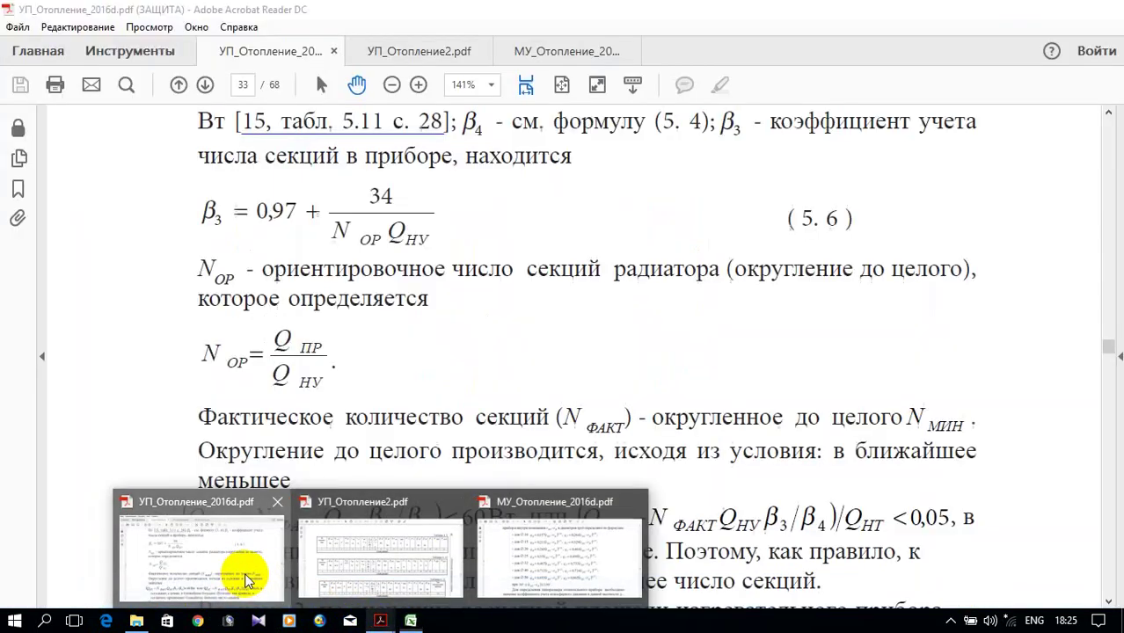
{"action": "left_click", "coordinate": [252, 581]}
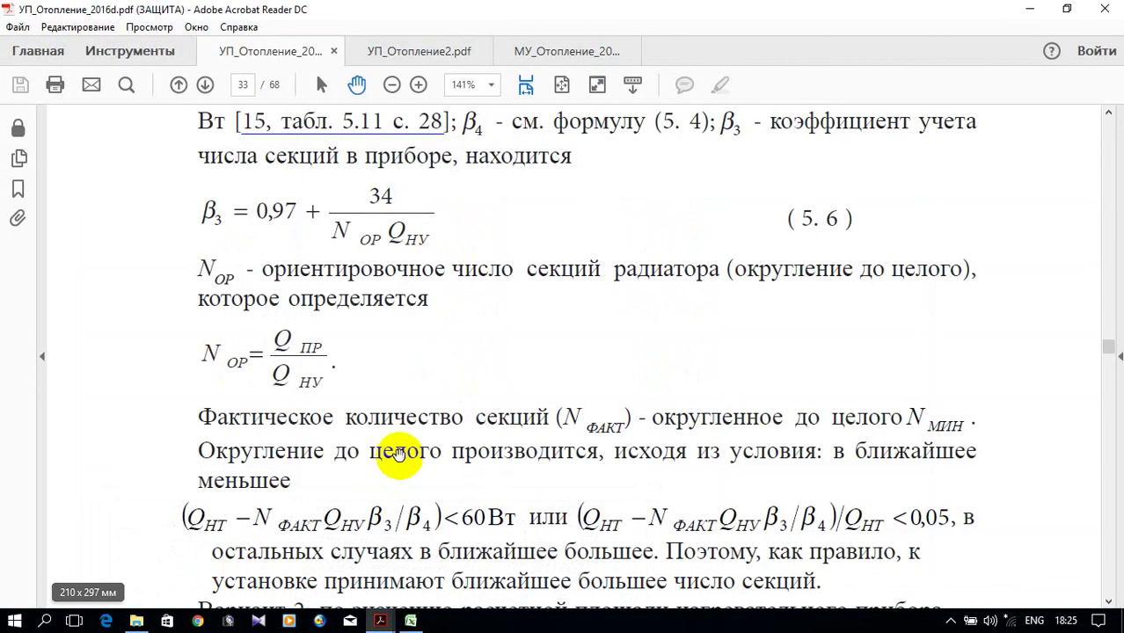
{"action": "scroll", "coordinate": [419, 415], "scroll_direction": "down", "scroll_amount": 3}
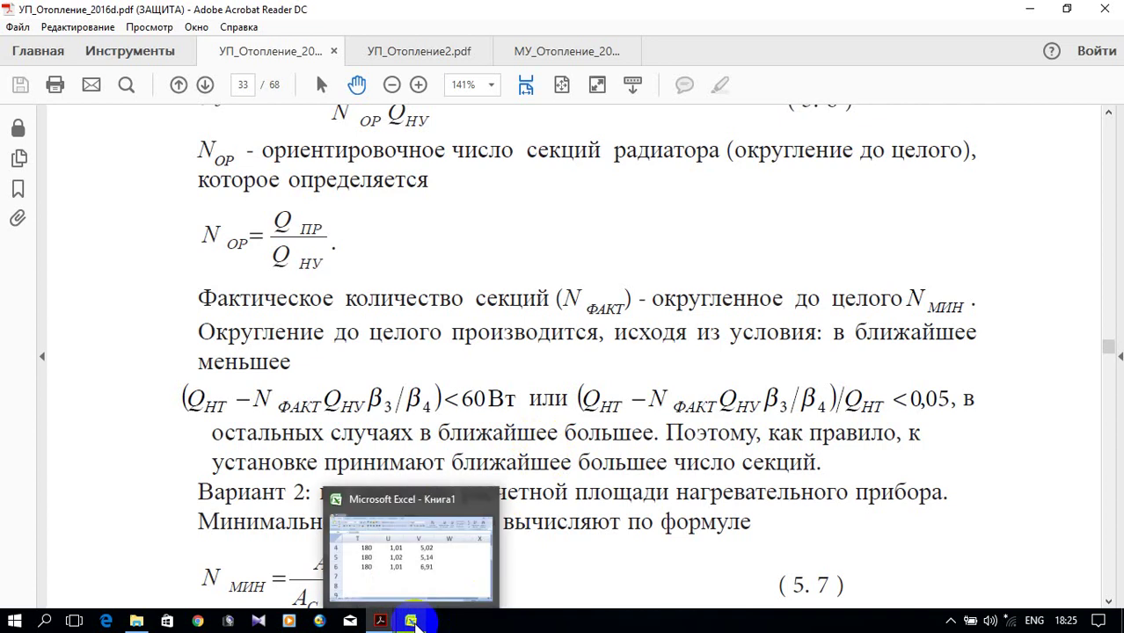
{"action": "scroll", "coordinate": [558, 393], "scroll_direction": "down", "scroll_amount": 1}
{"action": "scroll", "coordinate": [557, 393], "scroll_direction": "down", "scroll_amount": 4}
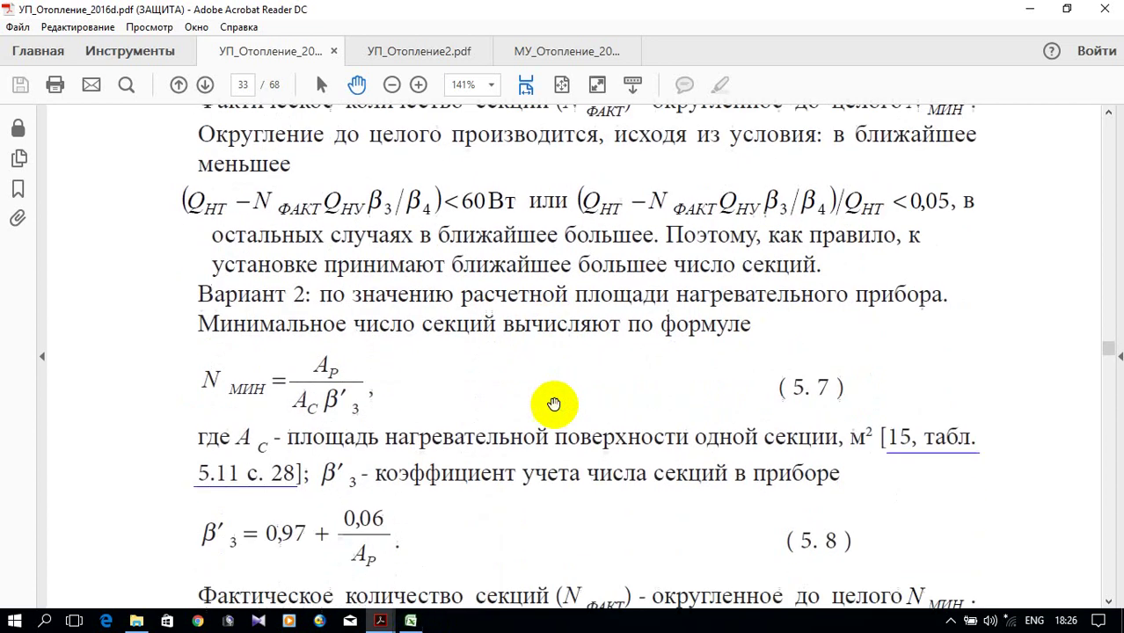
Step: Switch to Excel and start a logical ЕСЛИ function in W4 of the Nфакт column, moving its arguments window off row 4
{"action": "left_click", "coordinate": [411, 621]}
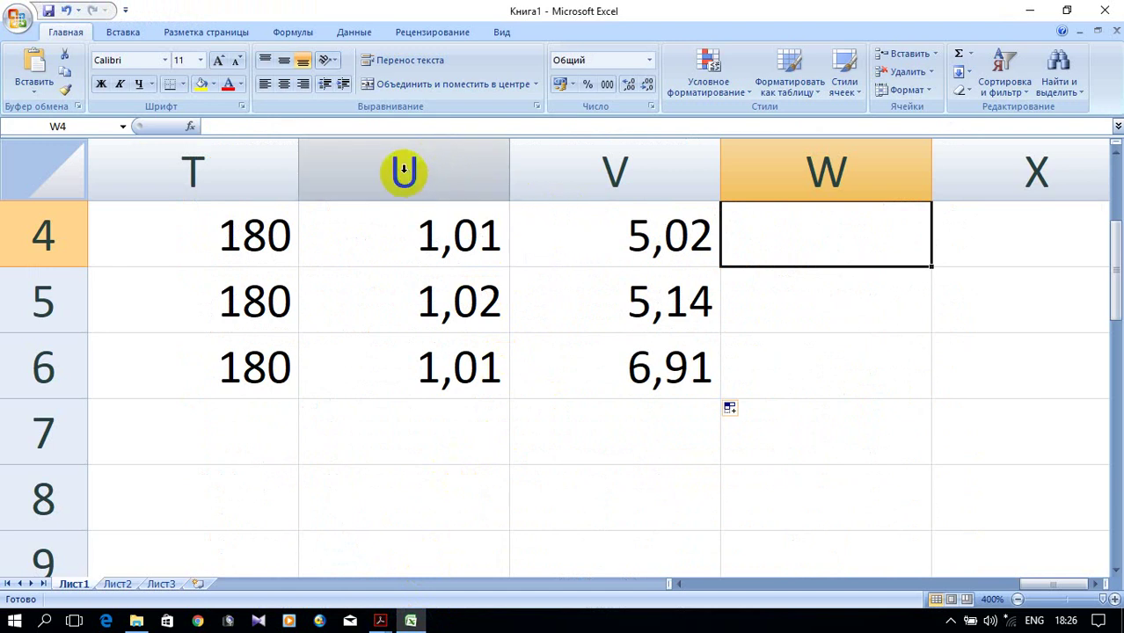
{"action": "left_click", "coordinate": [192, 127]}
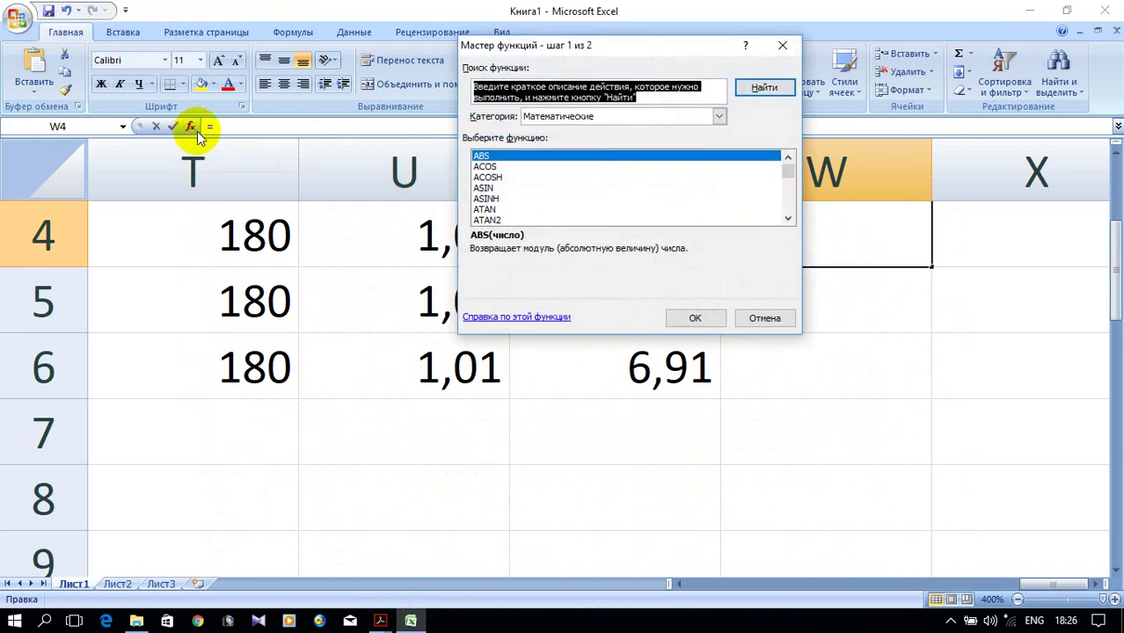
{"action": "left_click", "coordinate": [719, 118]}
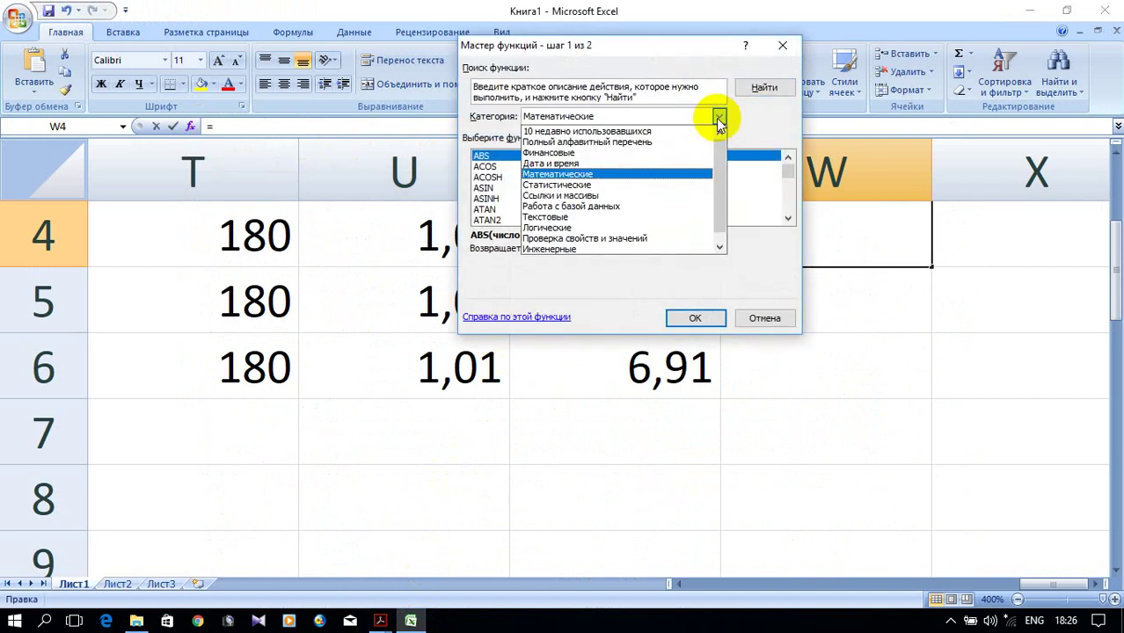
{"action": "left_click", "coordinate": [619, 227]}
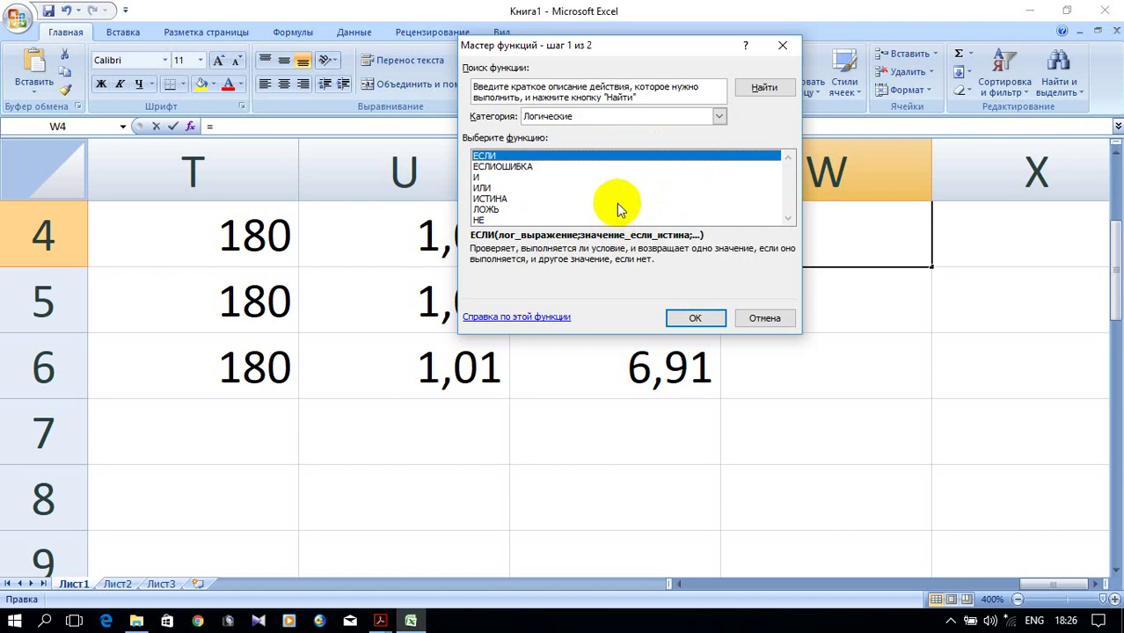
{"action": "left_click", "coordinate": [720, 116]}
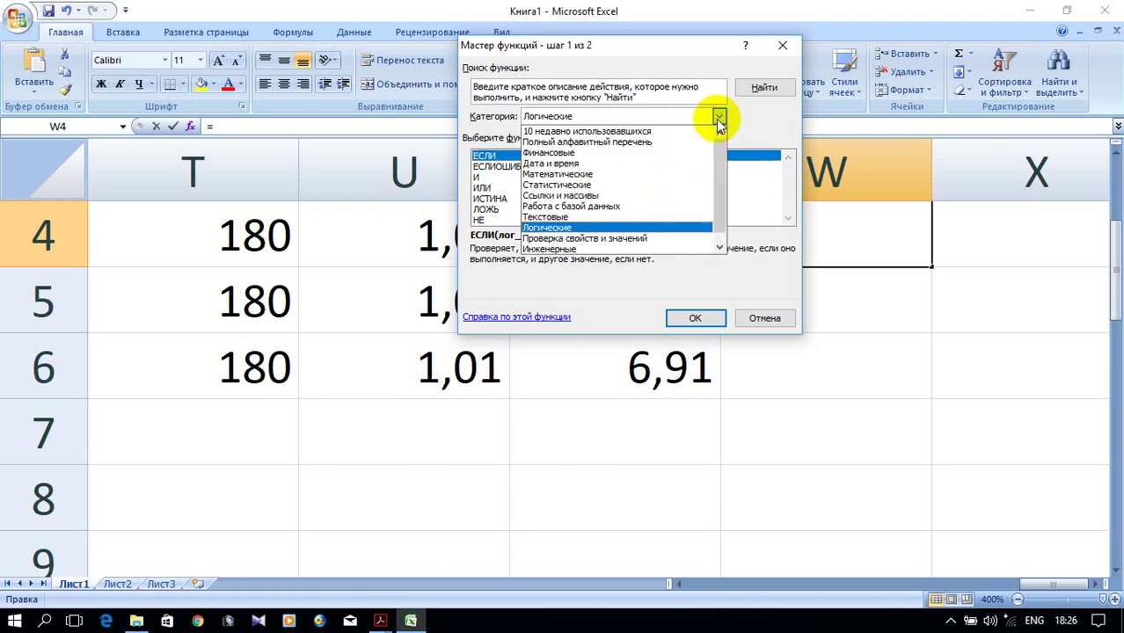
{"action": "left_click", "coordinate": [627, 231]}
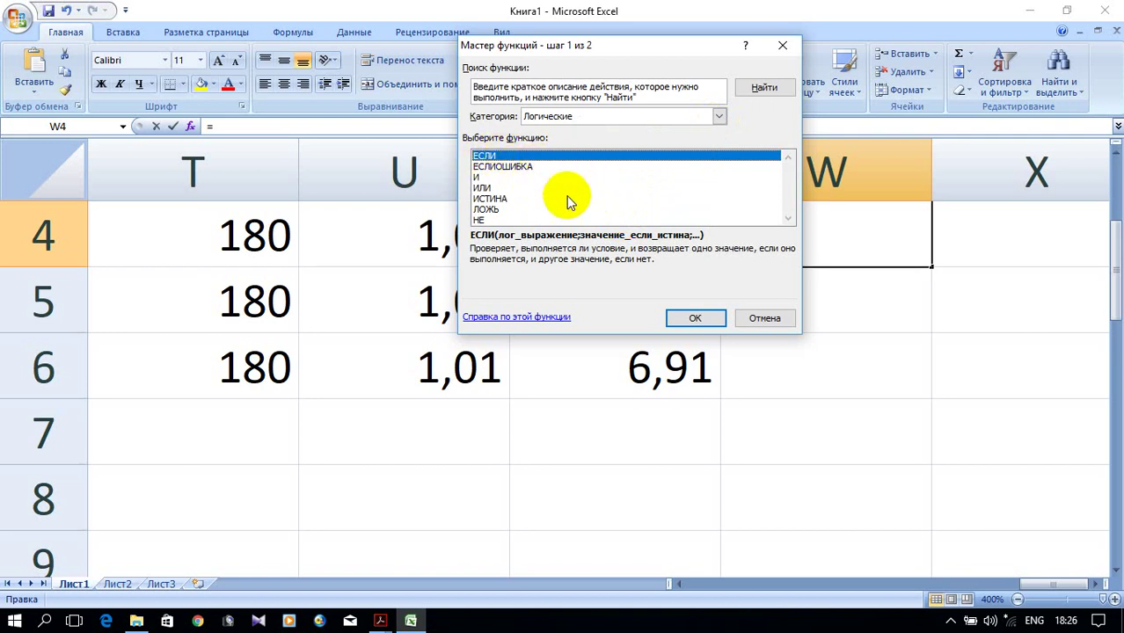
{"action": "left_click", "coordinate": [686, 318]}
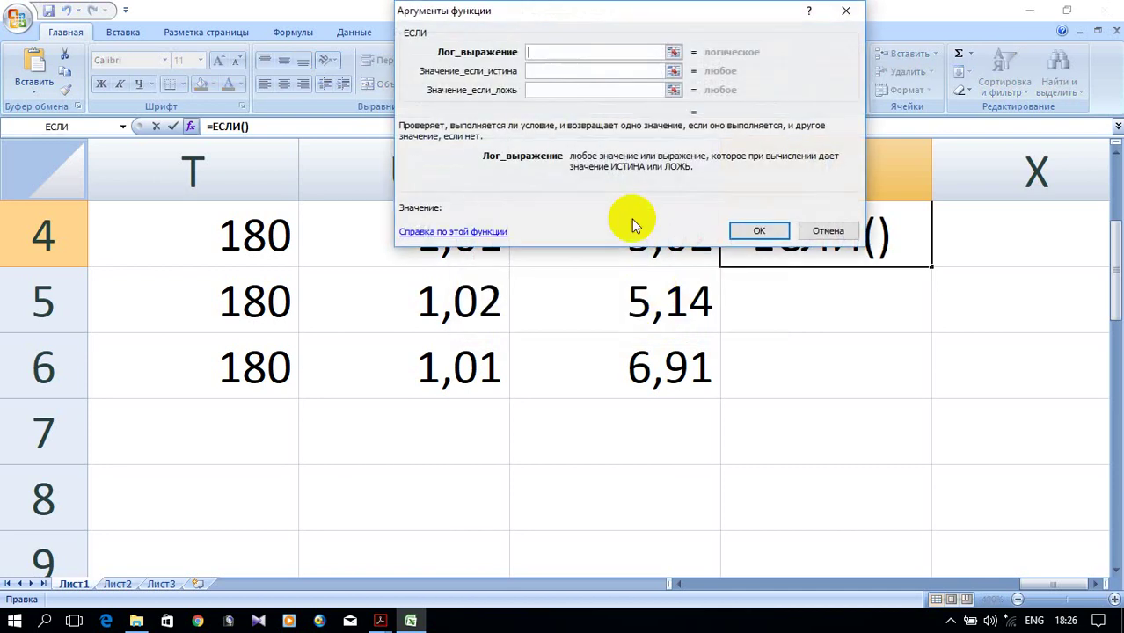
{"action": "left_click_drag", "start_coordinate": [610, 16], "coordinate": [729, 310]}
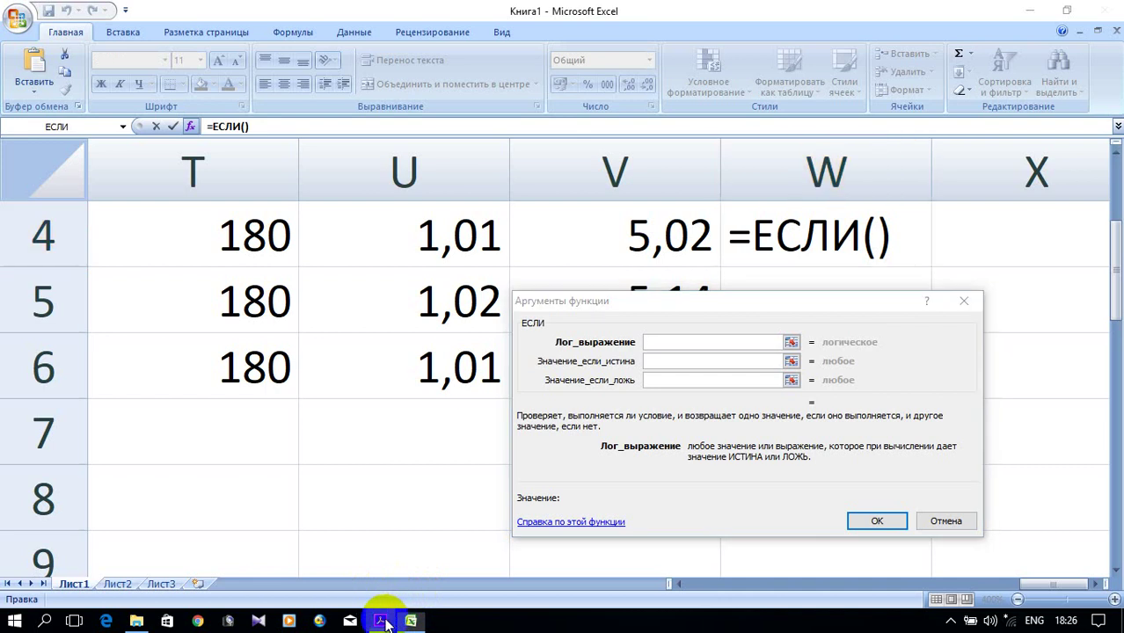
Step: Check the 60 Вт rounding condition in УП_Отопление_2016d.pdf and begin the ЕСЛИ logical expression in Excel with (S4-
{"action": "mouse_move", "coordinate": [391, 621]}
{"action": "left_click", "coordinate": [255, 572]}
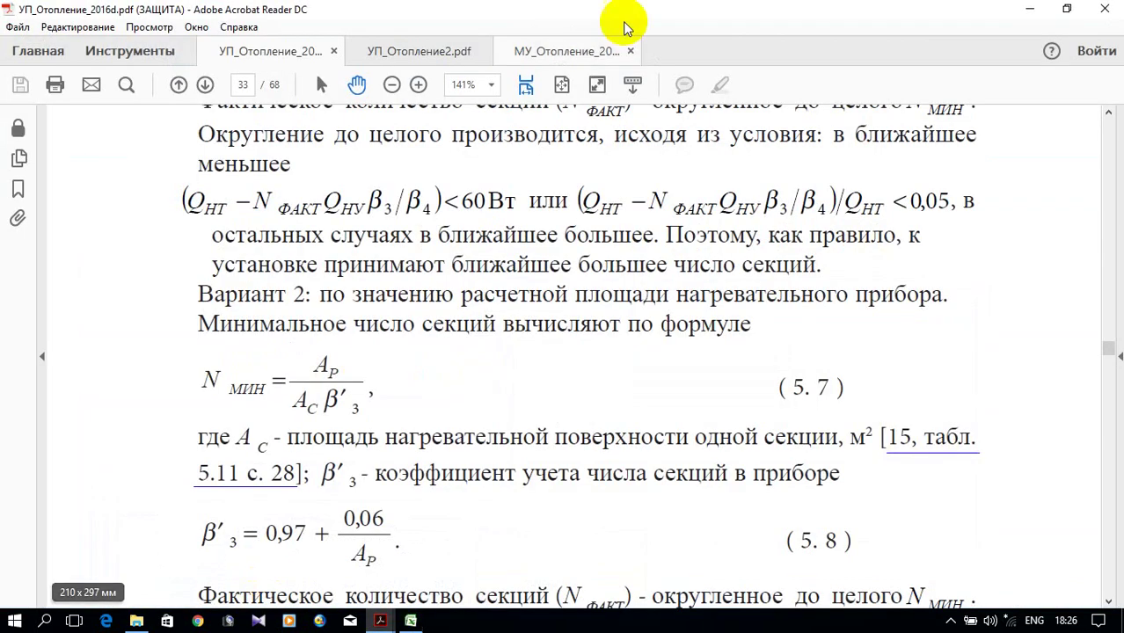
{"action": "left_click", "coordinate": [1020, 13]}
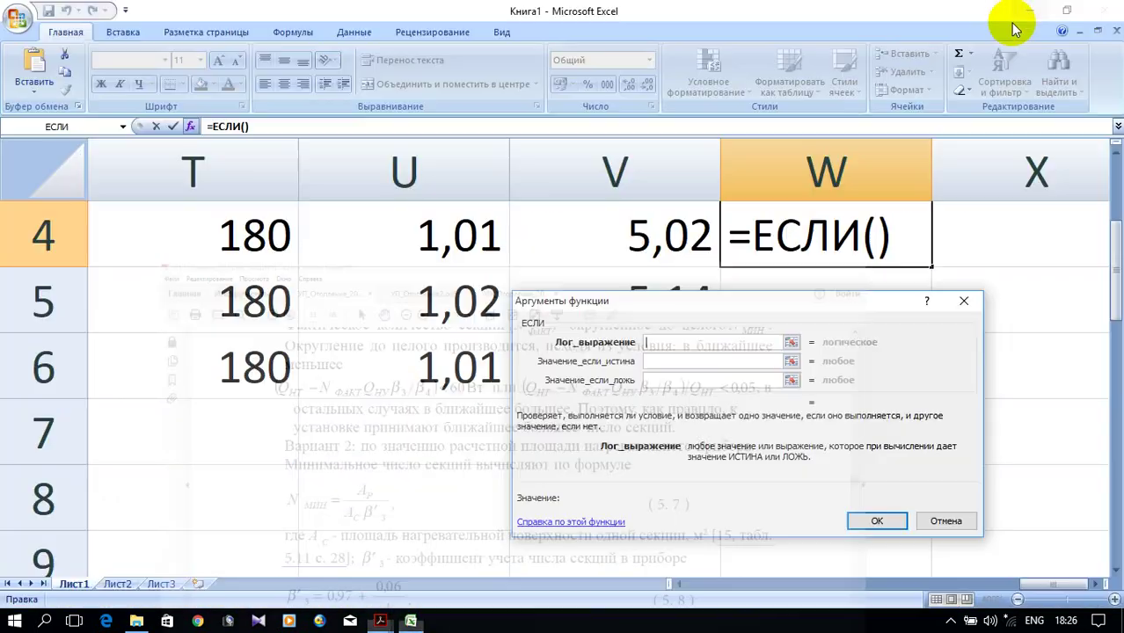
{"action": "type", "text": "("}
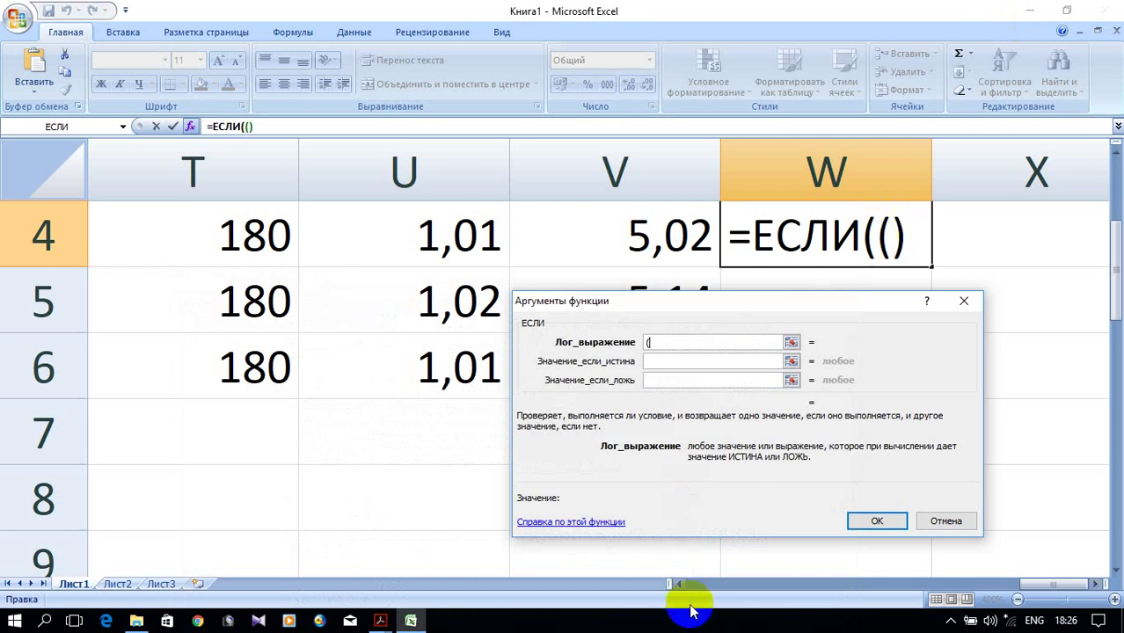
{"action": "left_click", "coordinate": [671, 573]}
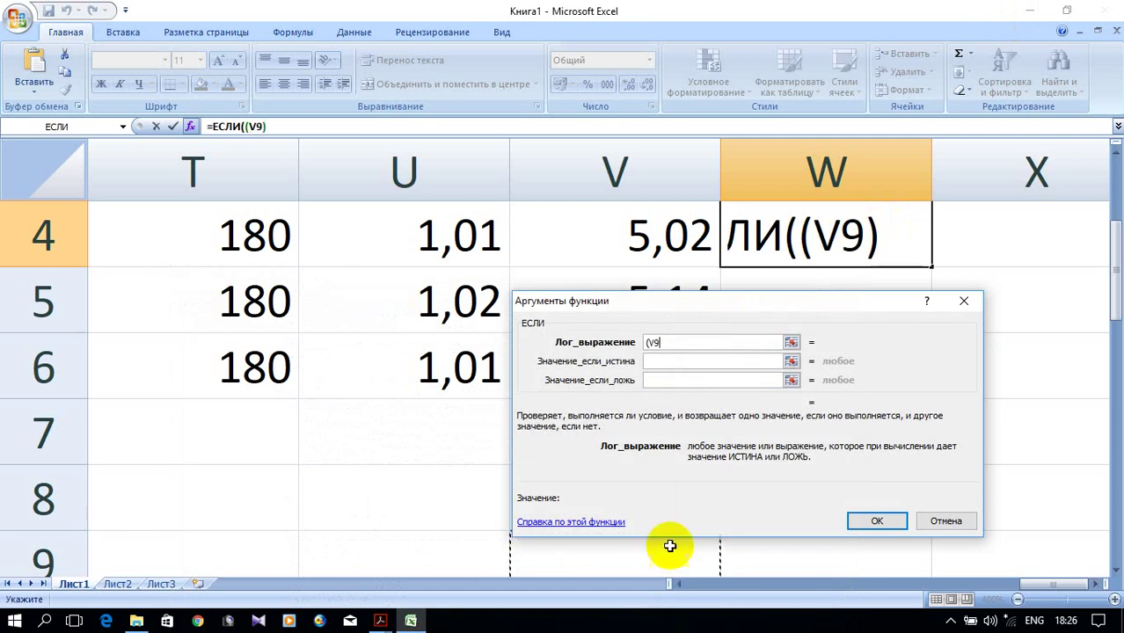
{"action": "key", "text": "BackSpace"}
{"action": "key", "text": "BackSpace"}
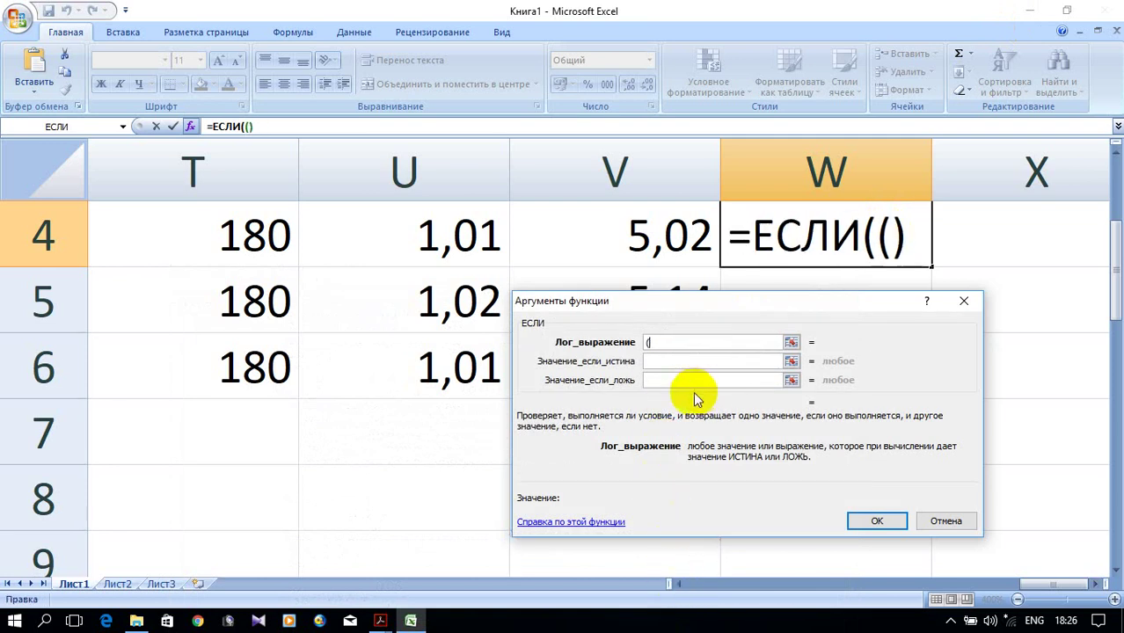
{"action": "left_click", "coordinate": [675, 585]}
{"action": "left_click", "coordinate": [675, 586]}
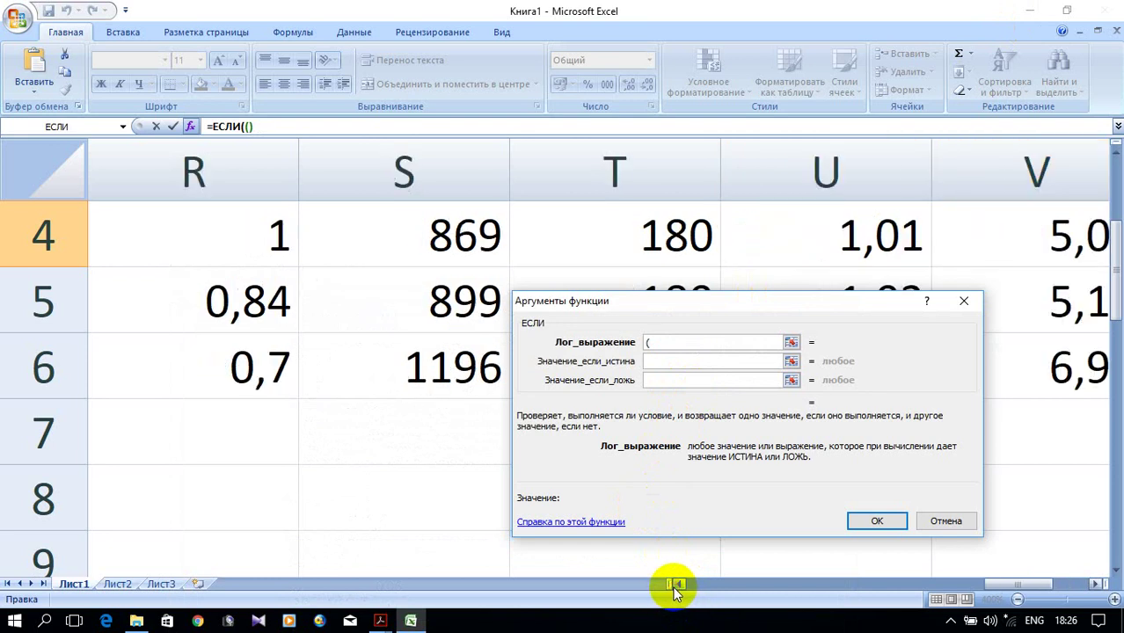
{"action": "scroll", "coordinate": [446, 264], "scroll_direction": "up", "scroll_amount": 1}
{"action": "left_click", "coordinate": [427, 450]}
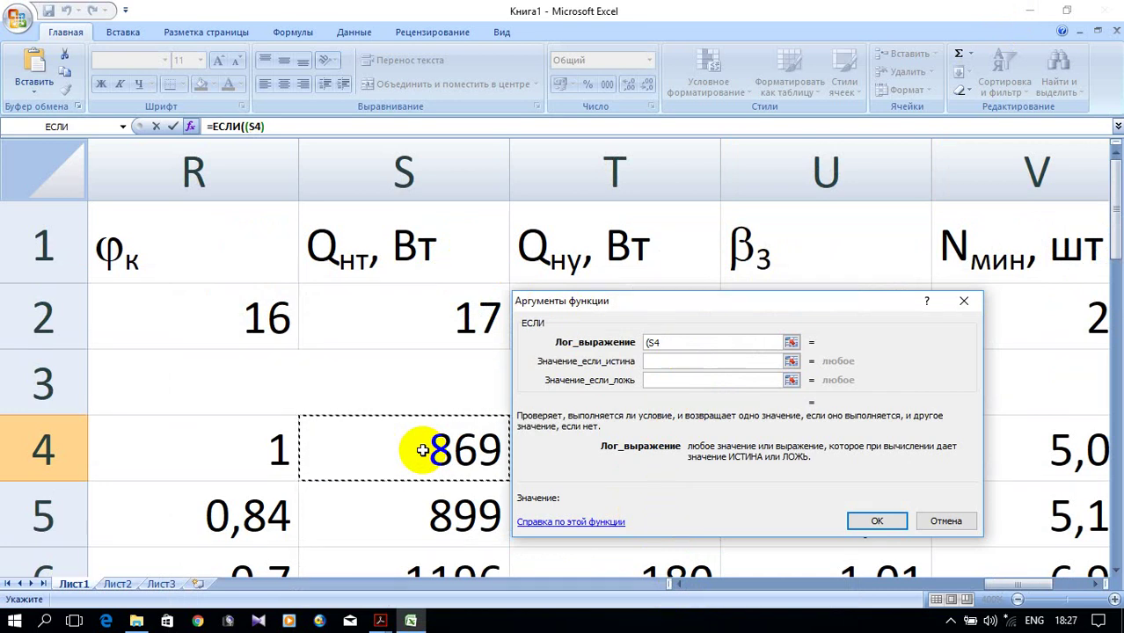
{"action": "left_click", "coordinate": [1098, 584]}
{"action": "type", "text": "-"}
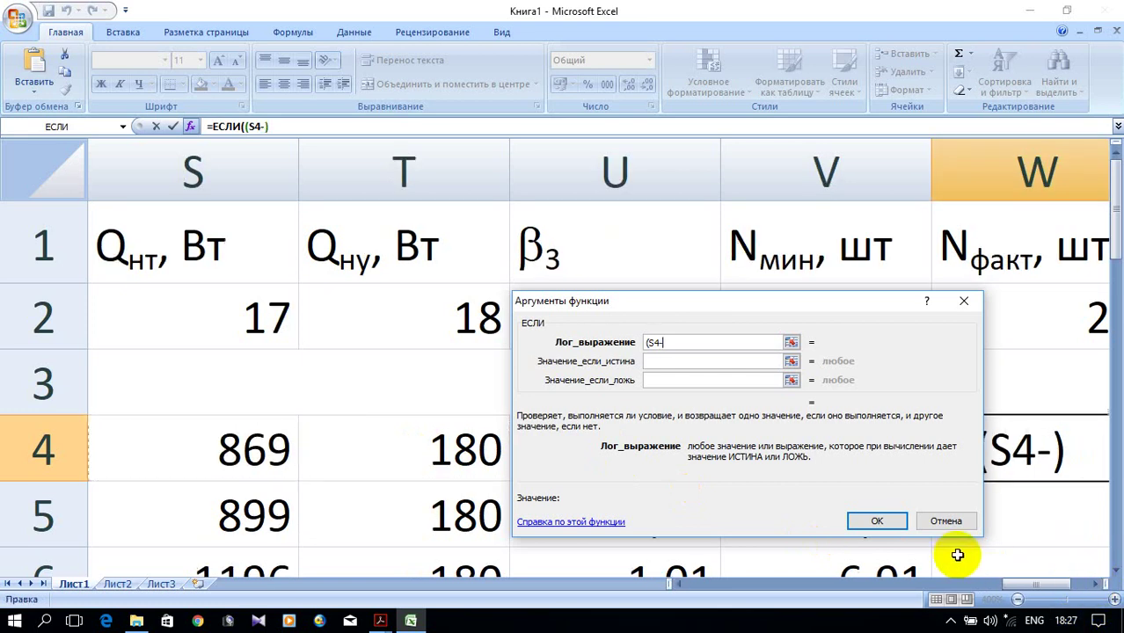
Step: Recheck the condition in УП_Отопление_2016d.pdf and extend the ЕСЛИ logical expression with the product of Qну and β3, T4*U4
{"action": "mouse_move", "coordinate": [387, 623]}
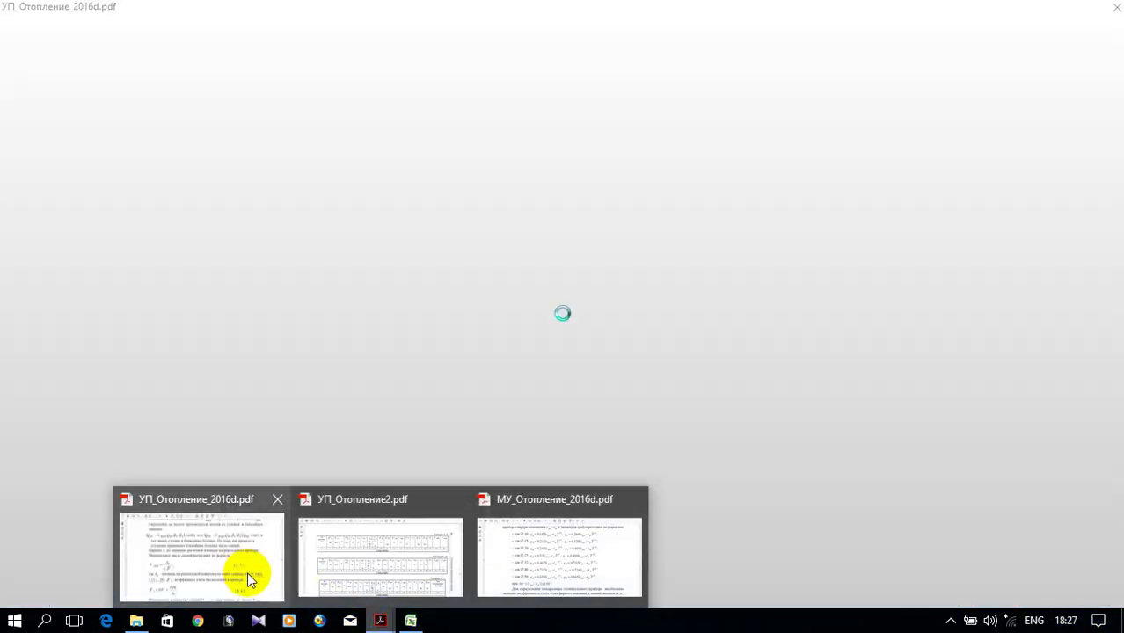
{"action": "left_click", "coordinate": [251, 573]}
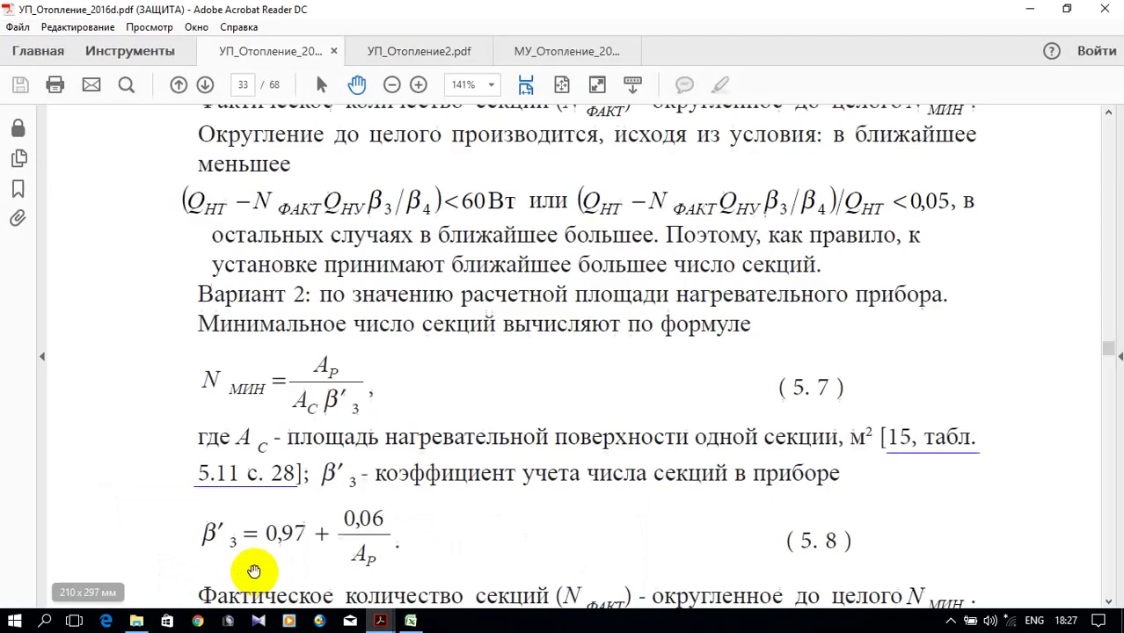
{"action": "left_click", "coordinate": [1025, 10]}
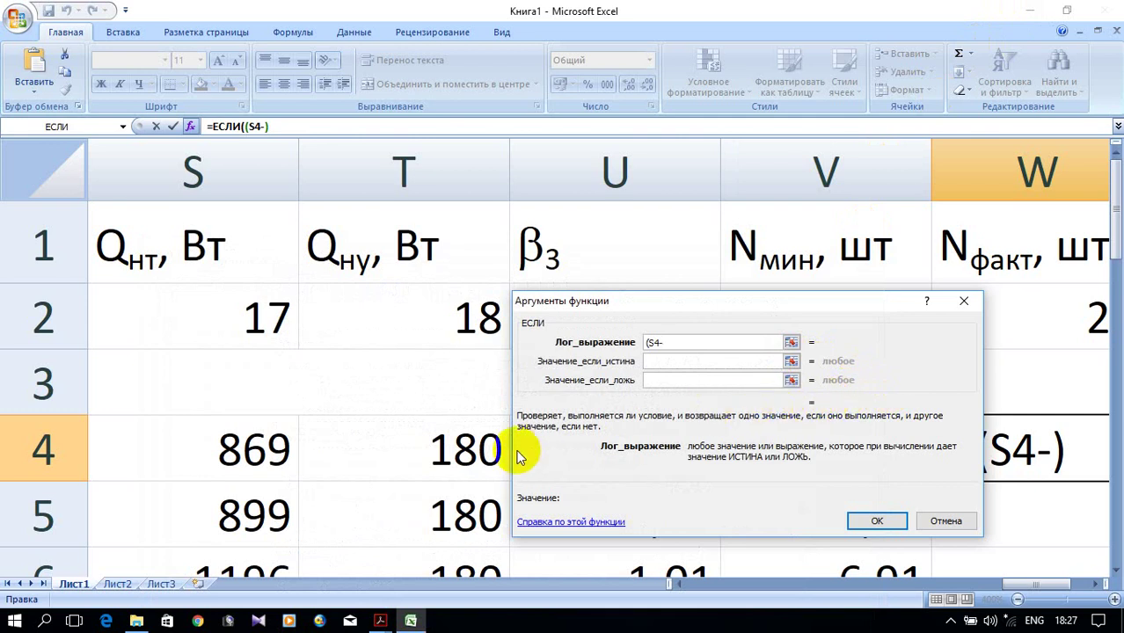
{"action": "left_click", "coordinate": [429, 444]}
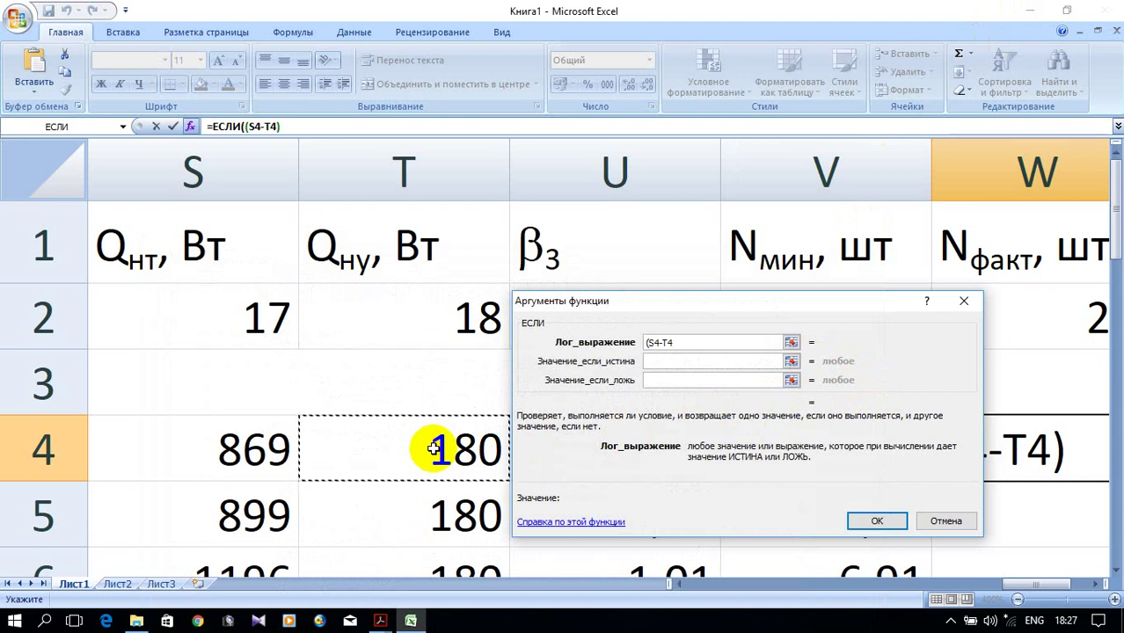
{"action": "type", "text": "*"}
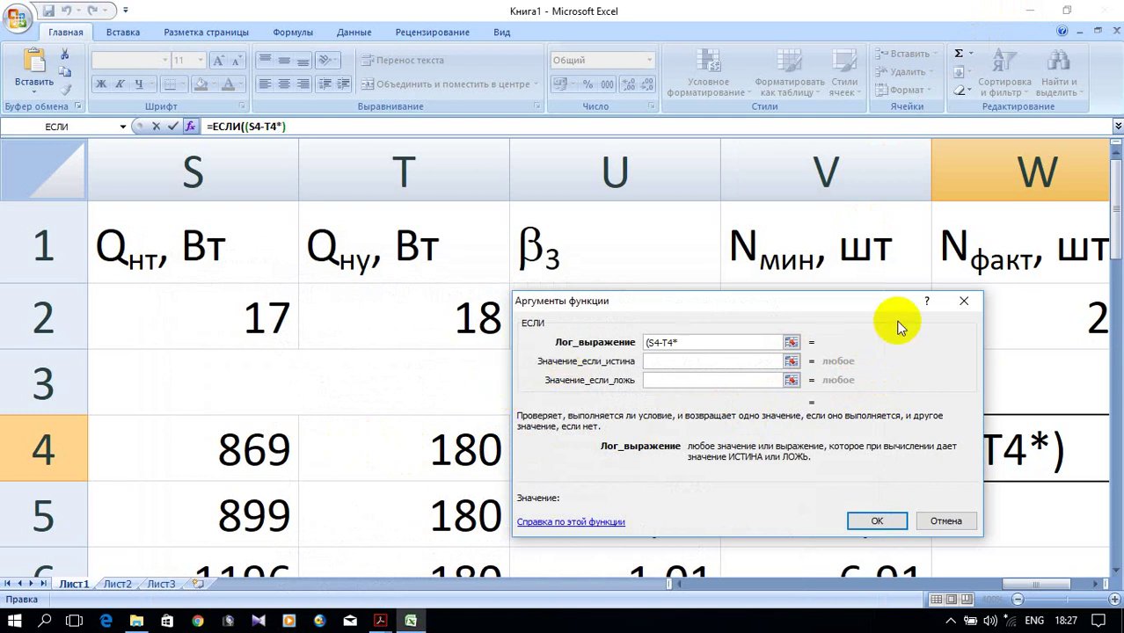
{"action": "left_click_drag", "start_coordinate": [833, 306], "coordinate": [866, 195]}
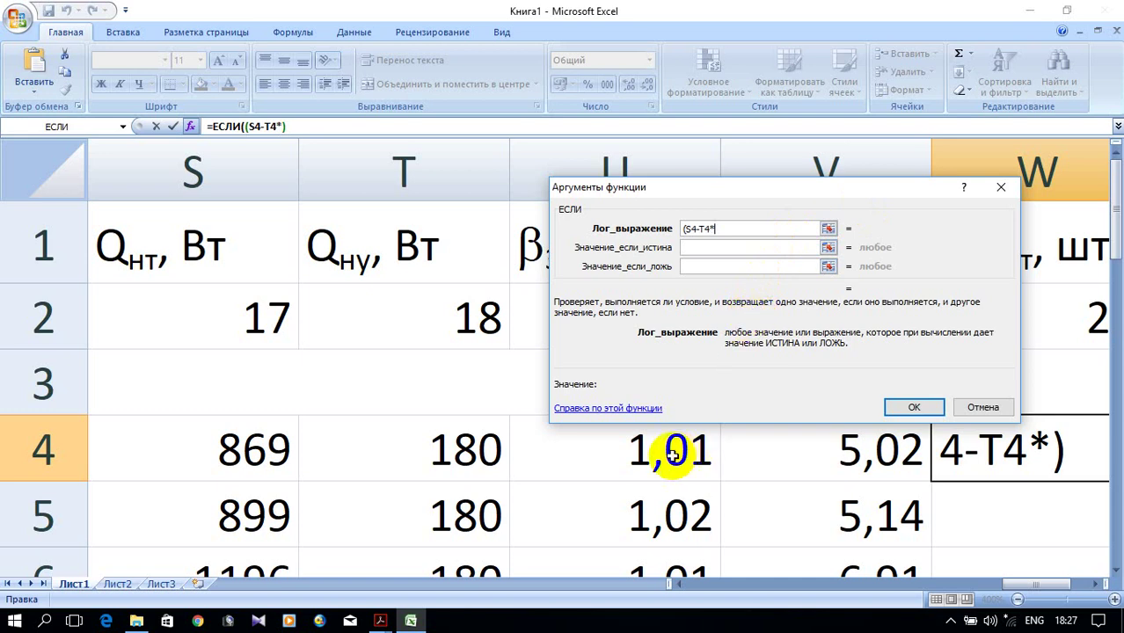
{"action": "left_click_drag", "start_coordinate": [728, 190], "coordinate": [781, 157]}
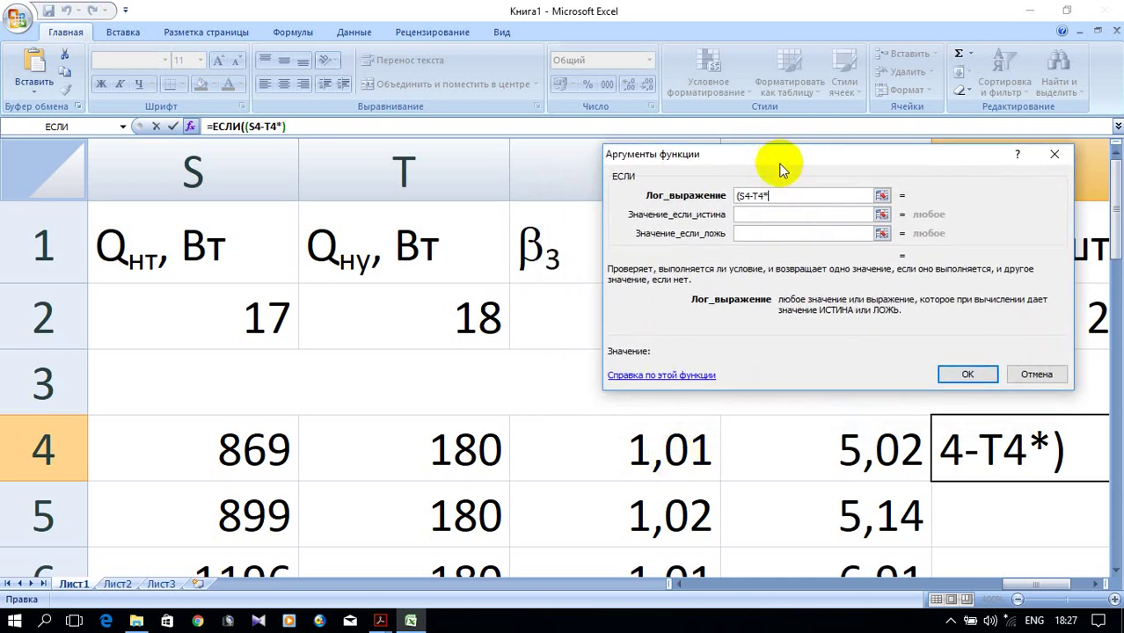
{"action": "left_click", "coordinate": [674, 457]}
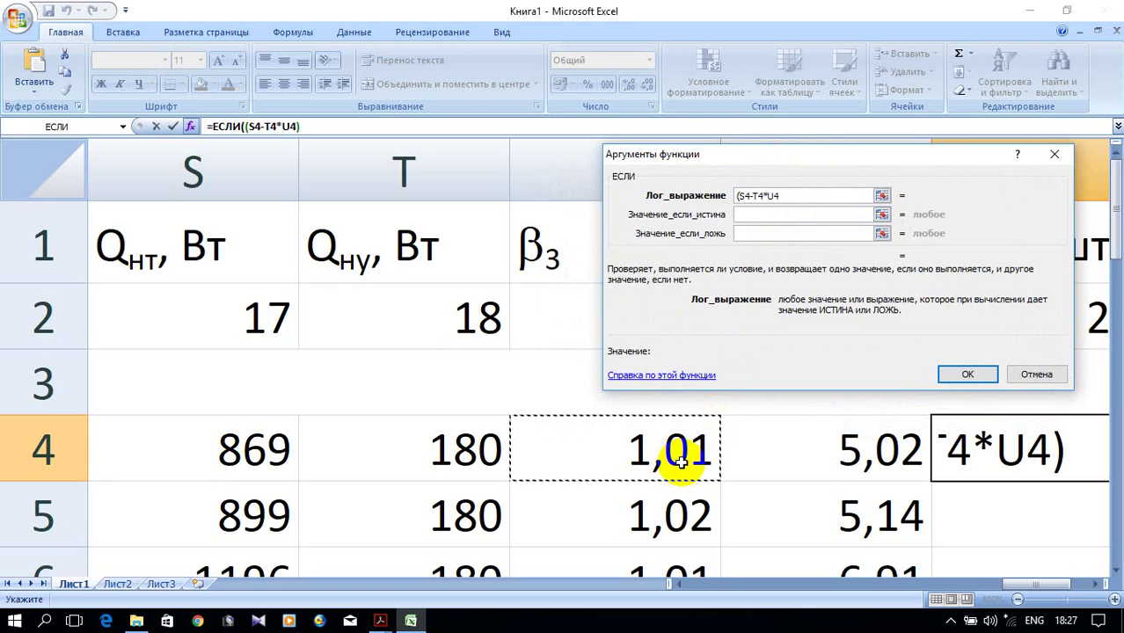
Step: Complete the ЕСЛИ logical expression by dividing by 1,05, closing the bracket and adding the comparison <60
{"action": "type", "text": "/"}
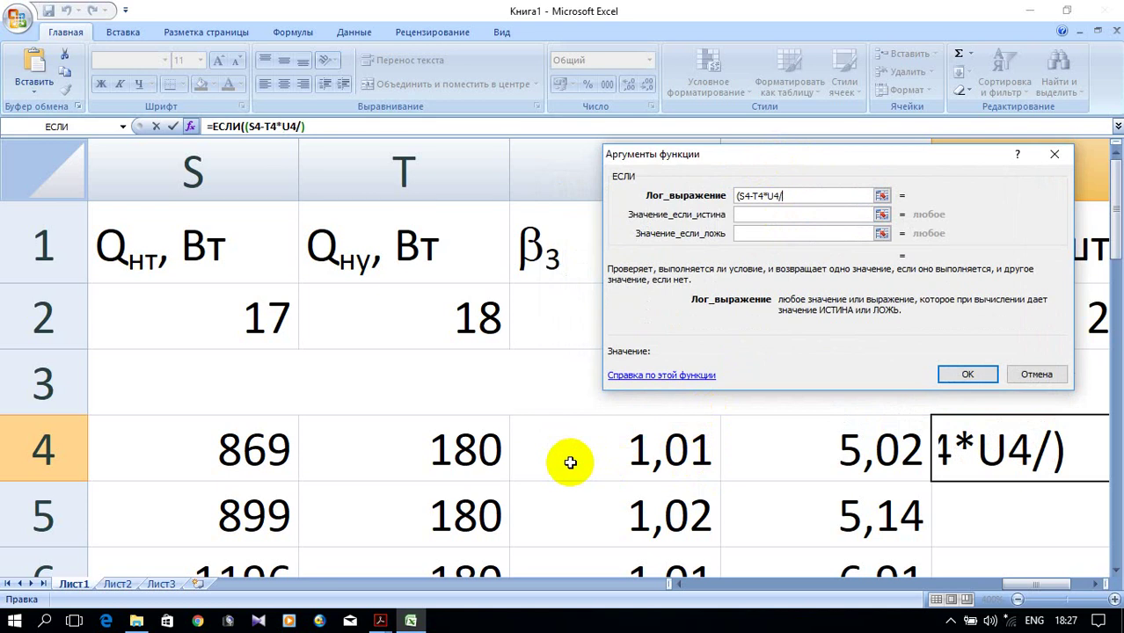
{"action": "type", "text": "1,"}
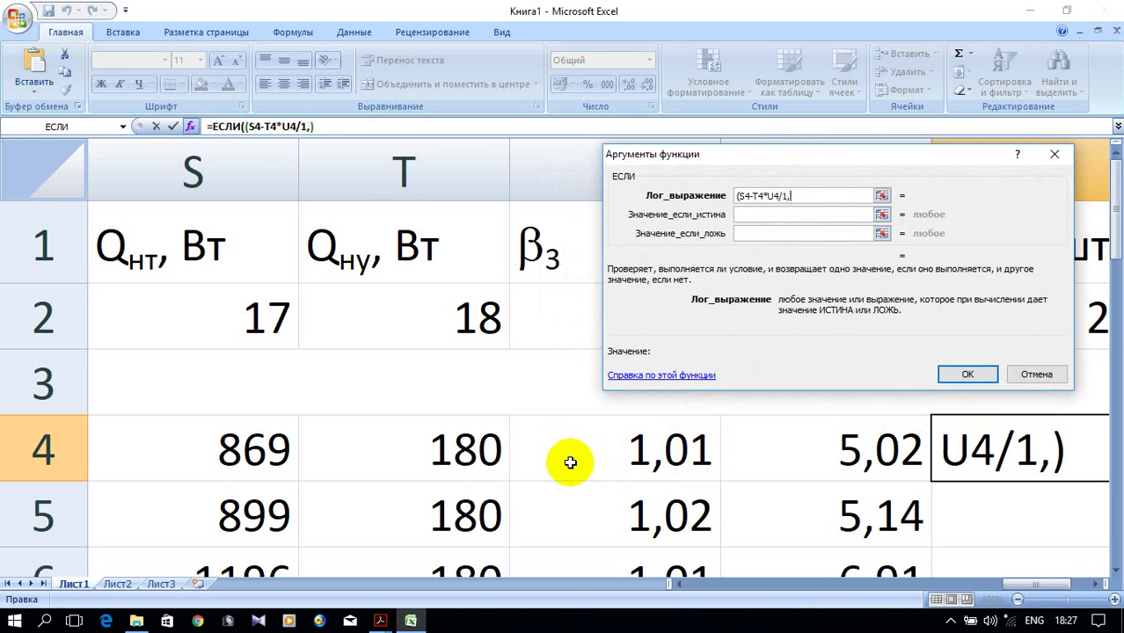
{"action": "type", "text": "0"}
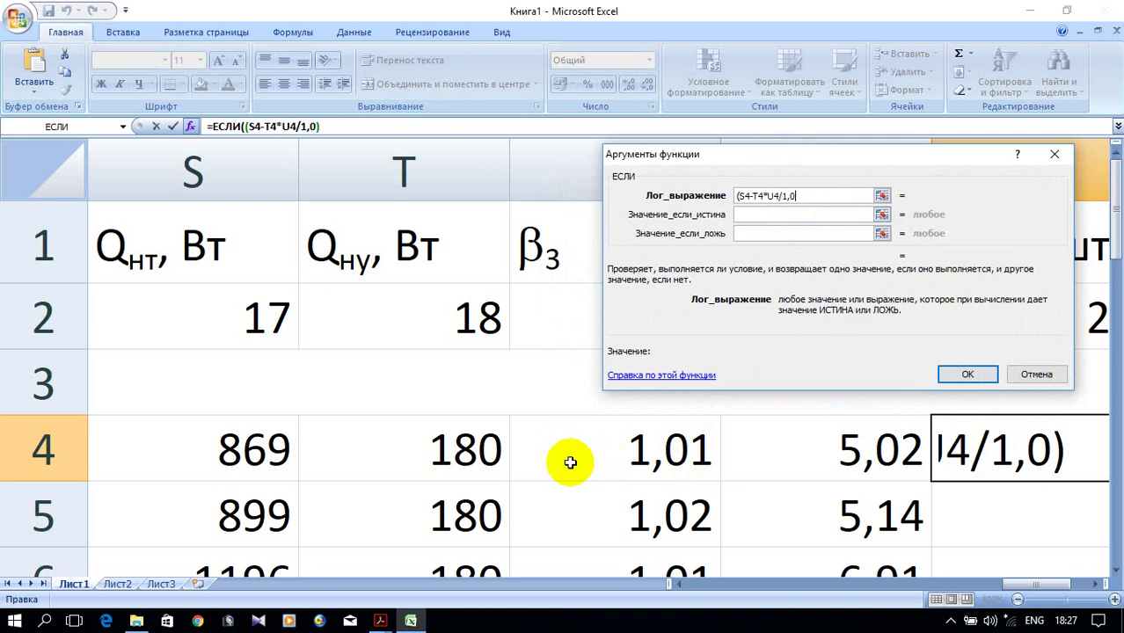
{"action": "type", "text": "5"}
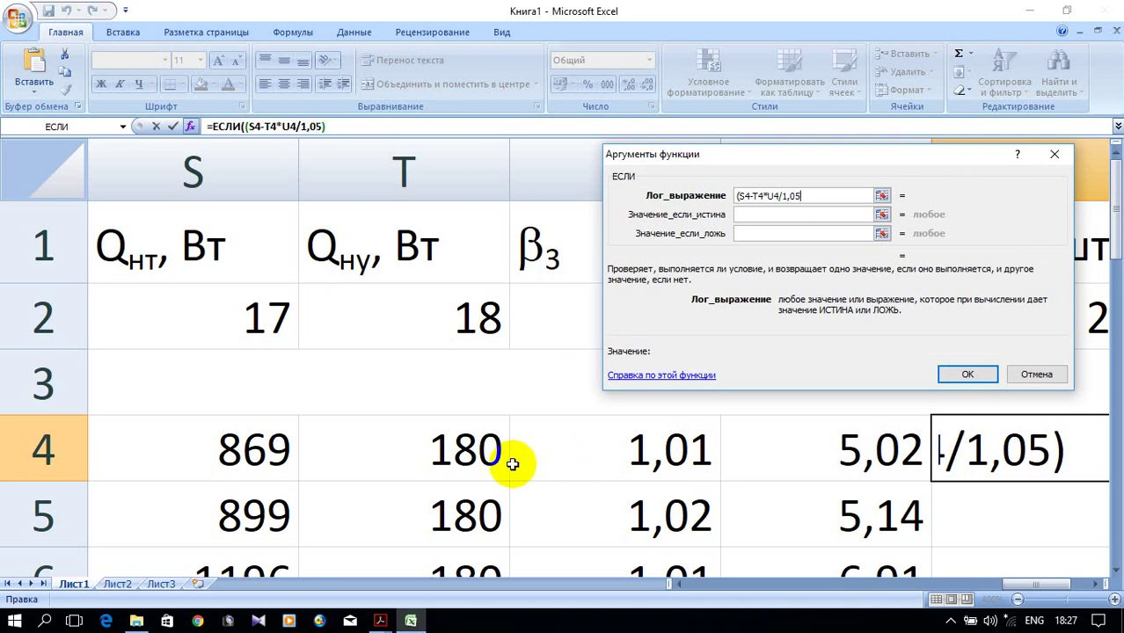
{"action": "type", "text": ")"}
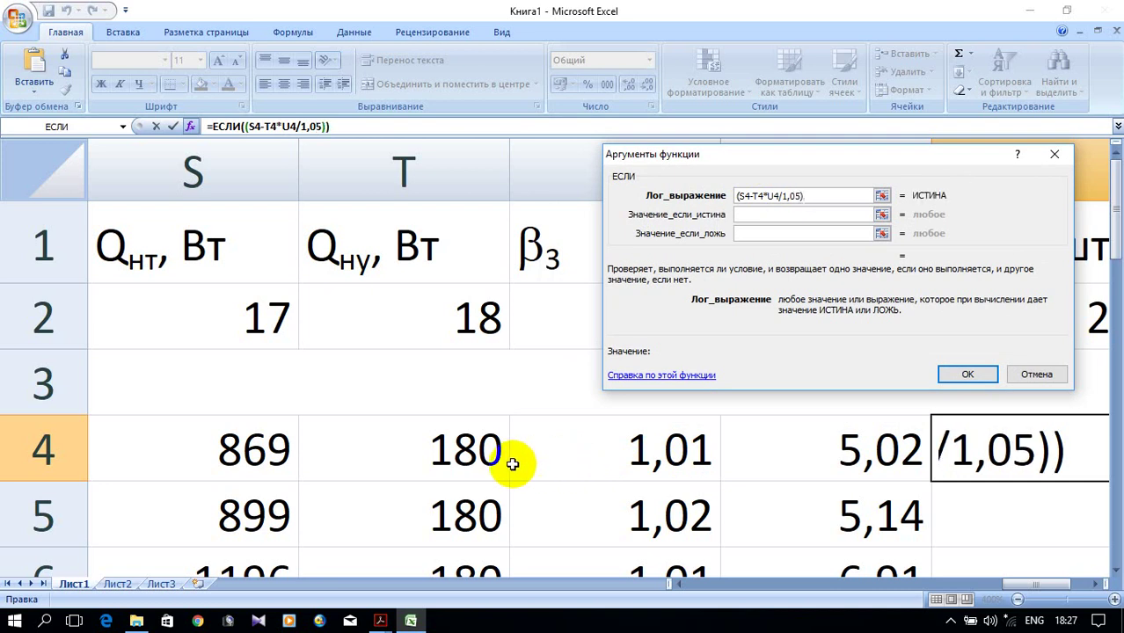
{"action": "type", "text": "<"}
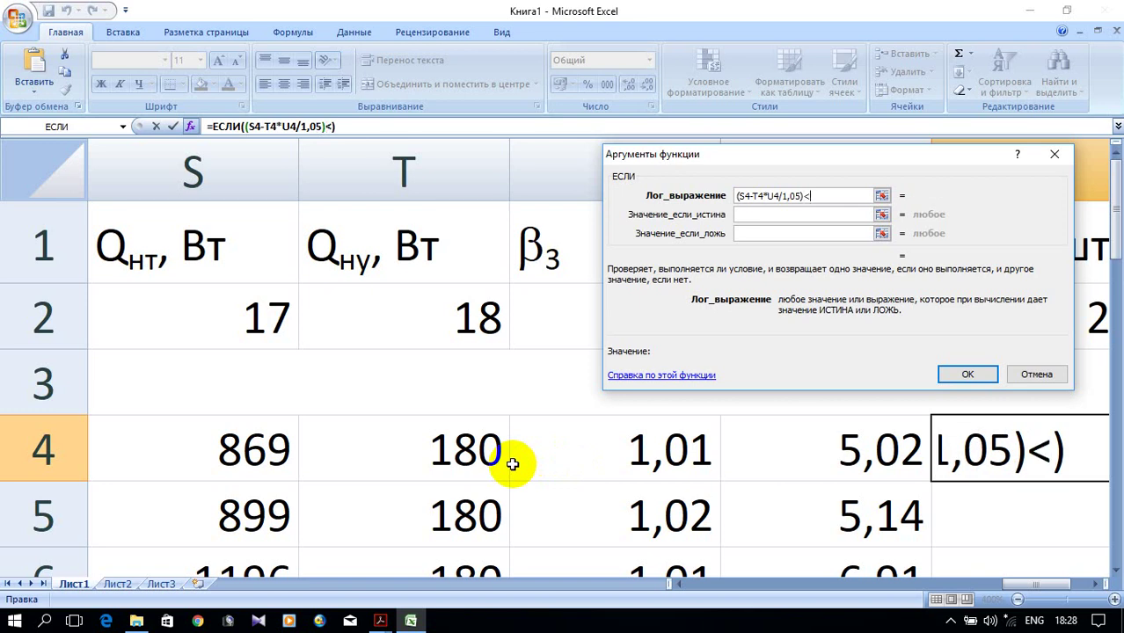
{"action": "type", "text": "60"}
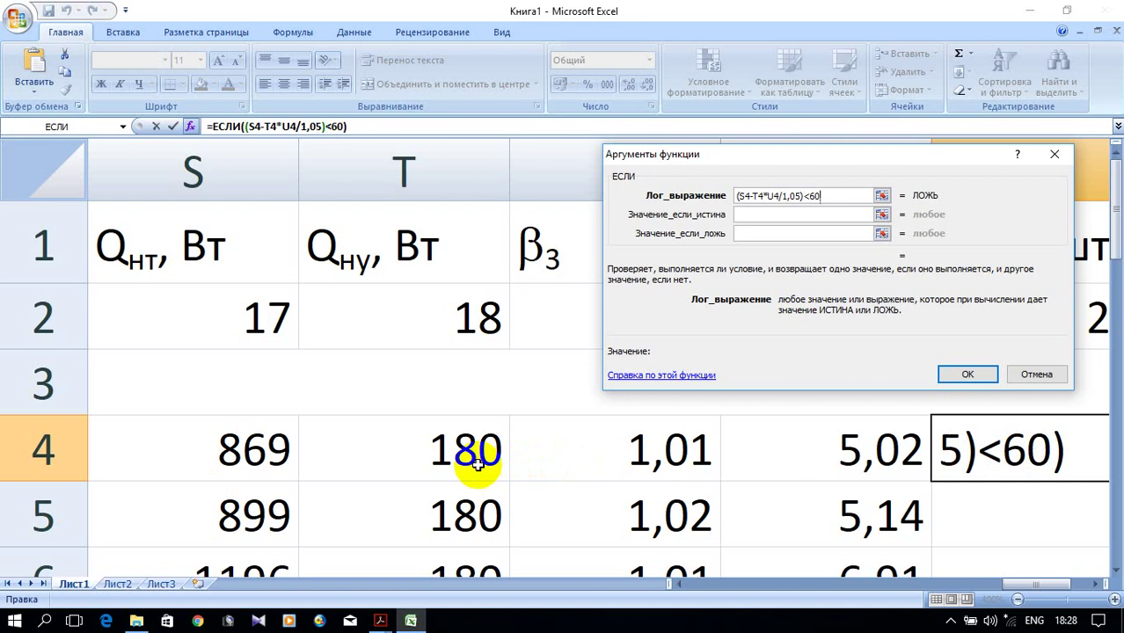
{"action": "left_click", "coordinate": [749, 214]}
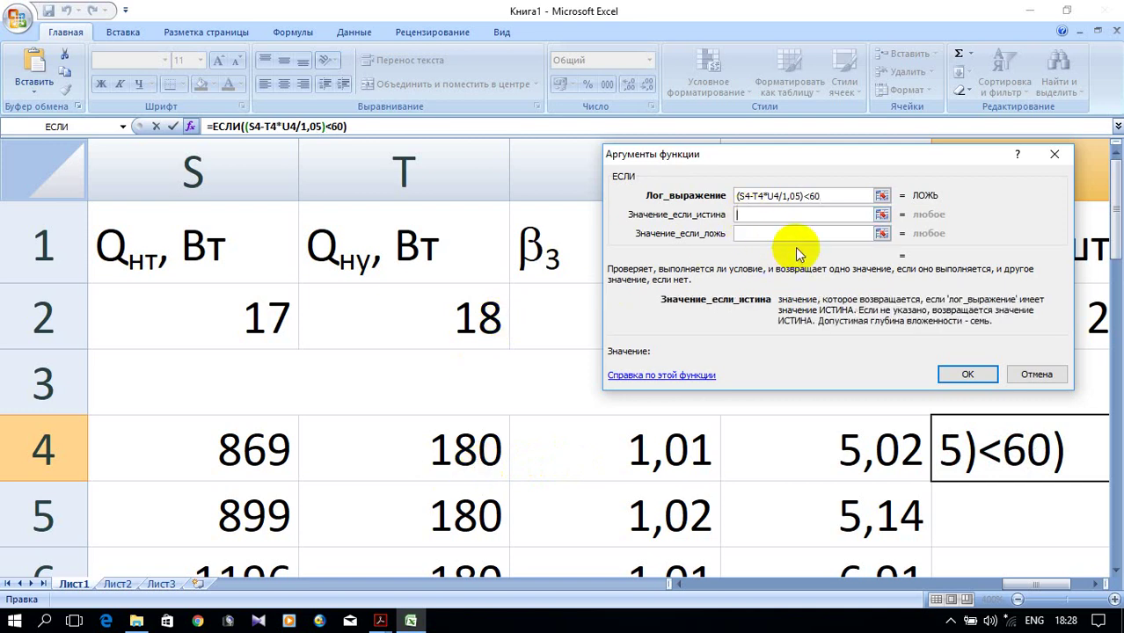
{"action": "left_click", "coordinate": [810, 195]}
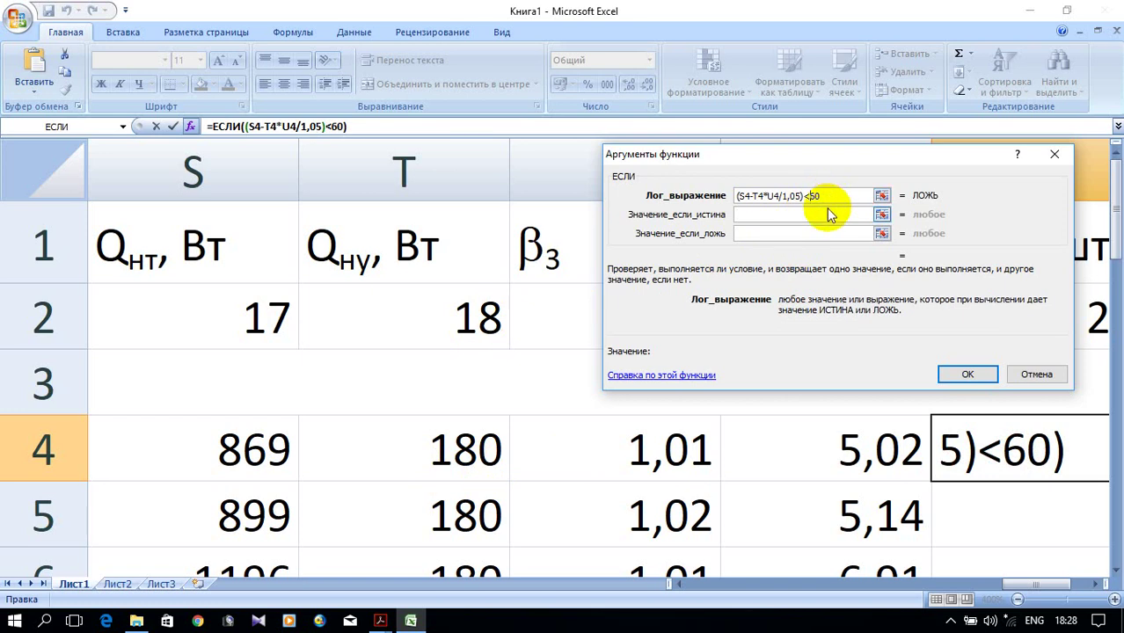
{"action": "left_click", "coordinate": [810, 214]}
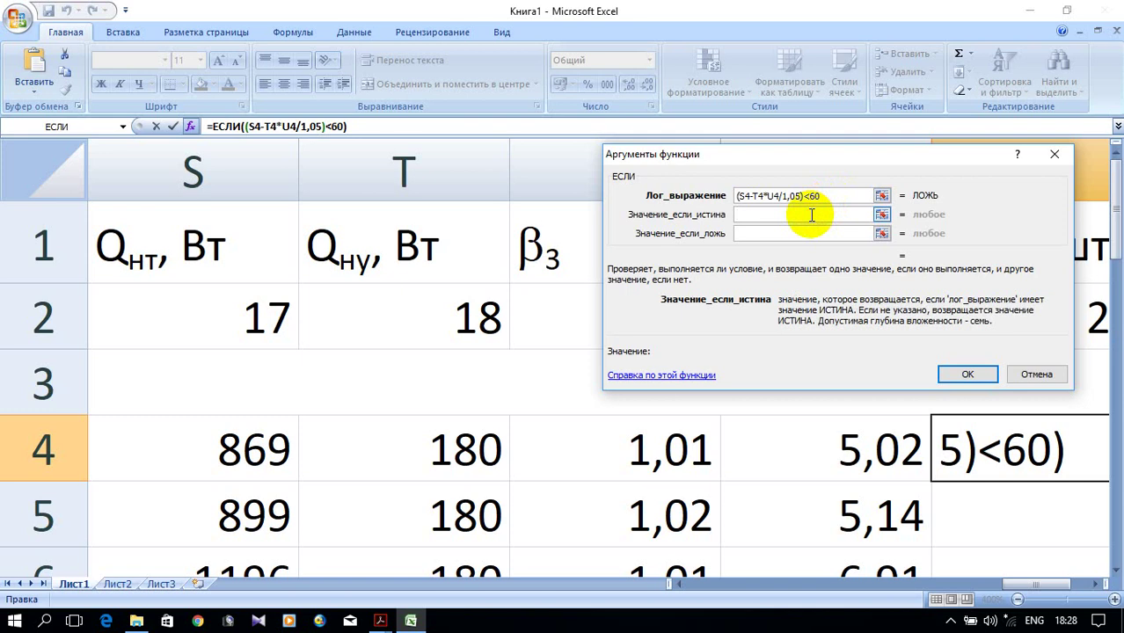
{"action": "left_click", "coordinate": [830, 196]}
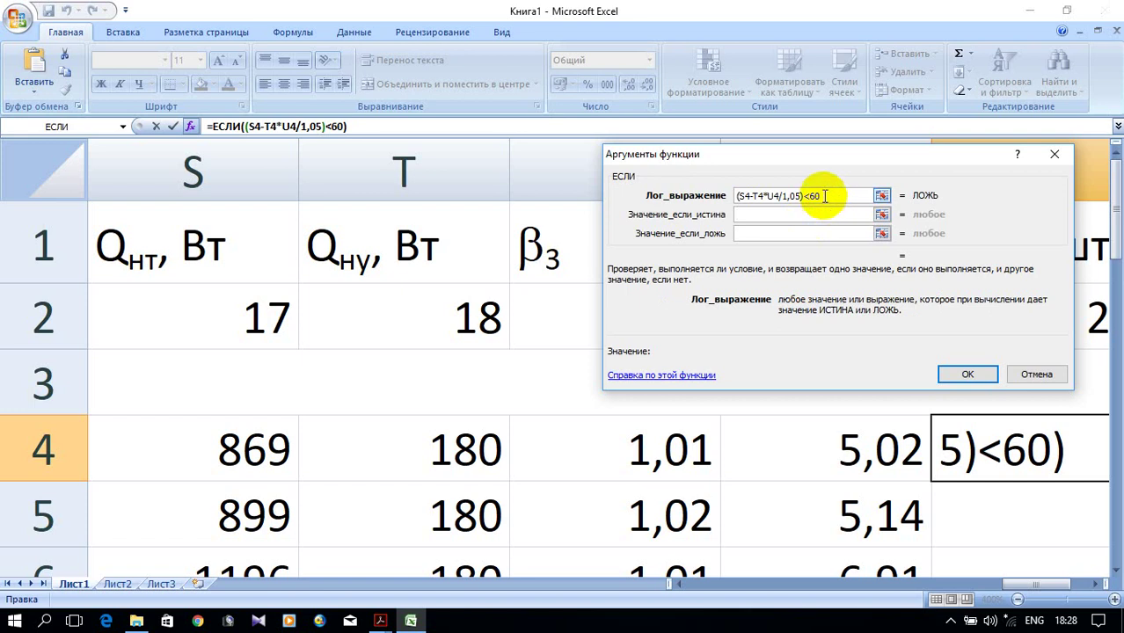
Step: Set the ЕСЛИ function's Значение_если_истина to 0 and its Значение_если_ложь to 1
{"action": "left_click", "coordinate": [790, 213]}
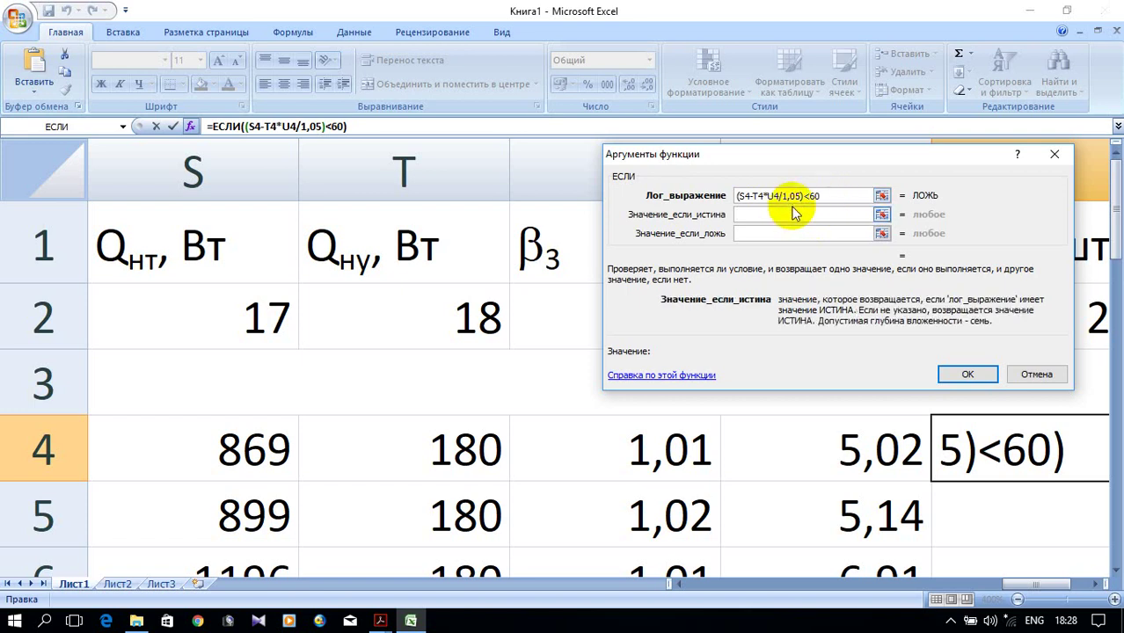
{"action": "type", "text": "0"}
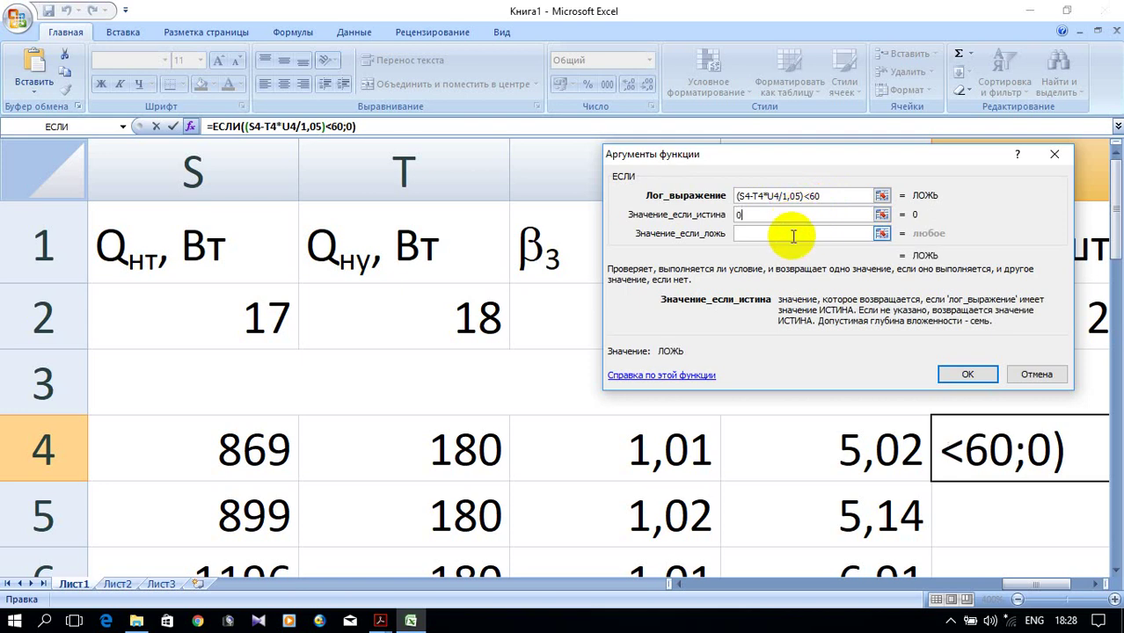
{"action": "left_click", "coordinate": [789, 233]}
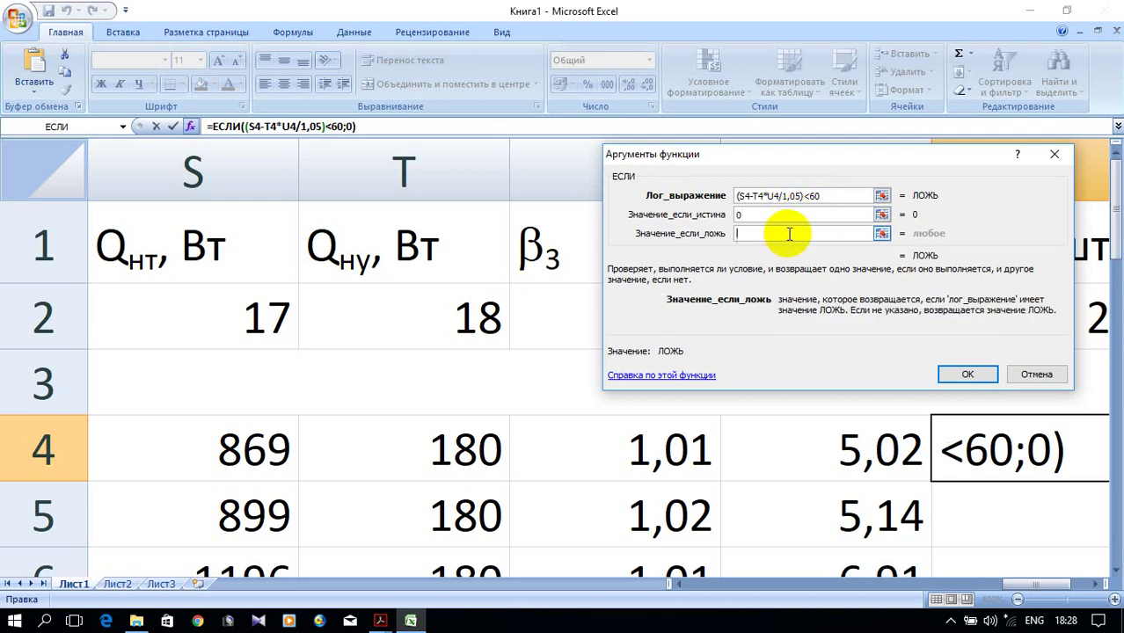
{"action": "type", "text": "1"}
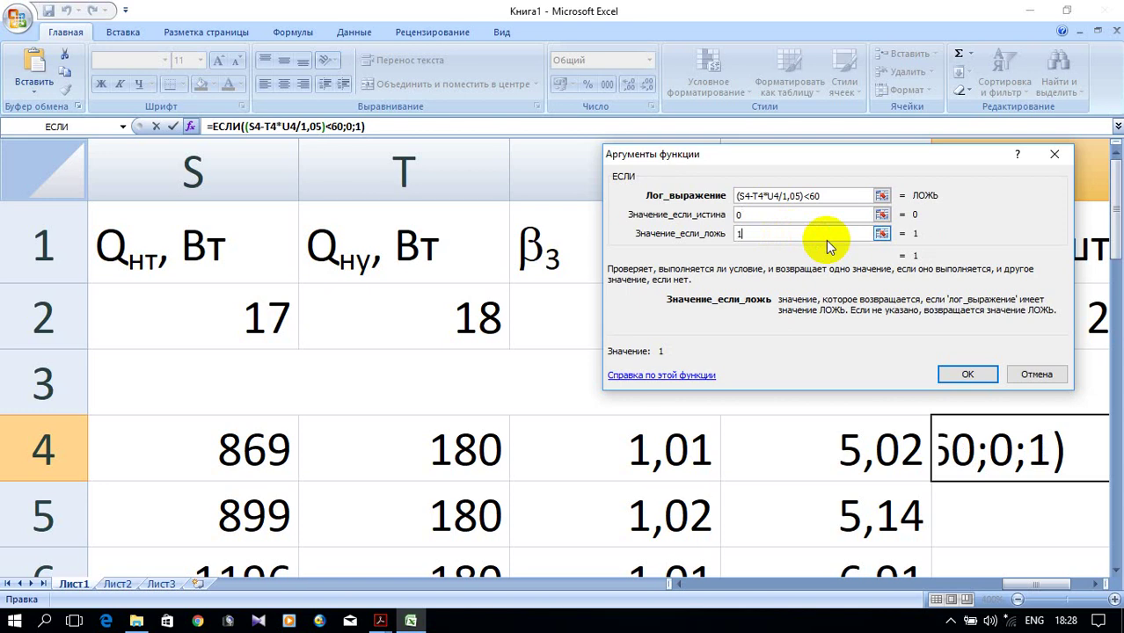
Step: Insert the mathematical function ОКРУГЛВНИЗ as an extra factor between T4 and U4 in the ЕСЛИ logical expression
{"action": "left_click", "coordinate": [767, 197]}
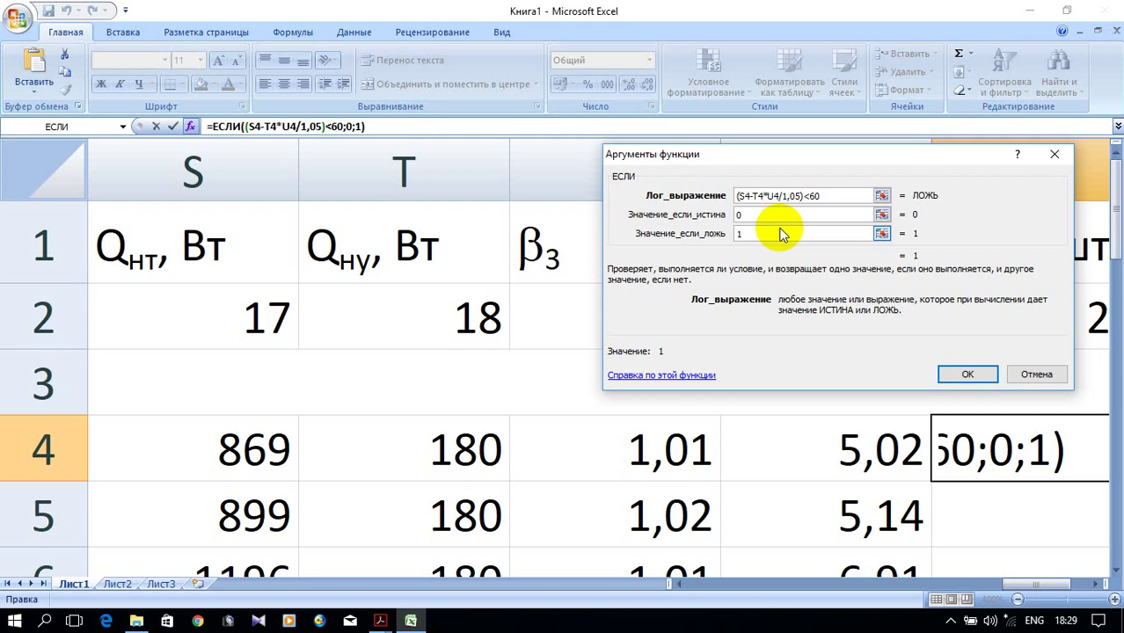
{"action": "type", "text": "*"}
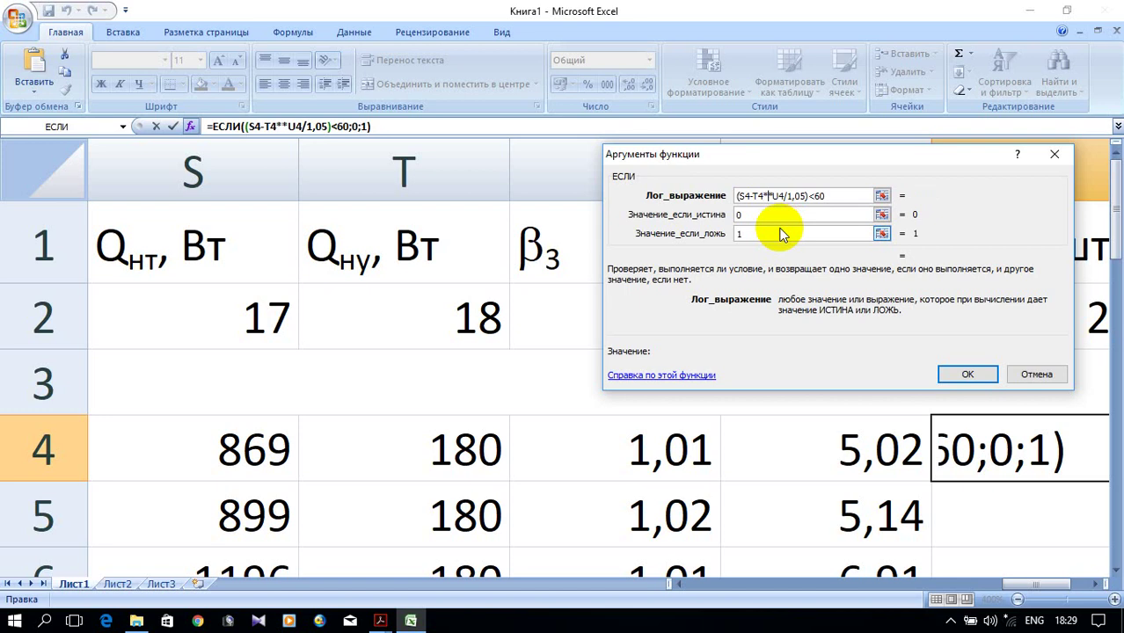
{"action": "left_click_drag", "start_coordinate": [815, 156], "coordinate": [815, 110]}
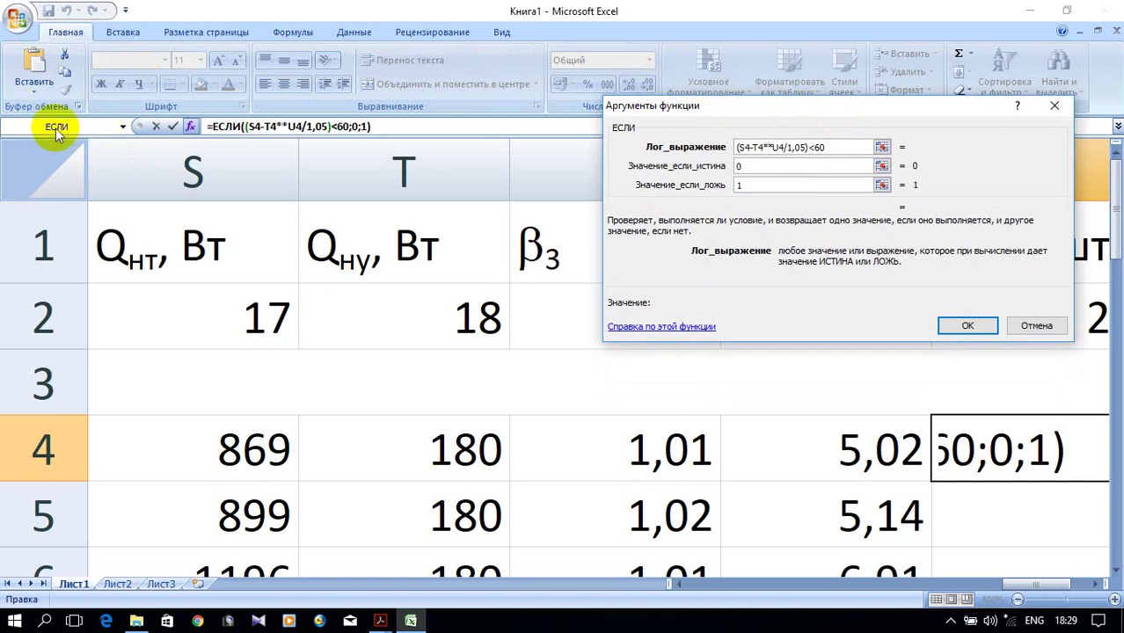
{"action": "left_click", "coordinate": [124, 128]}
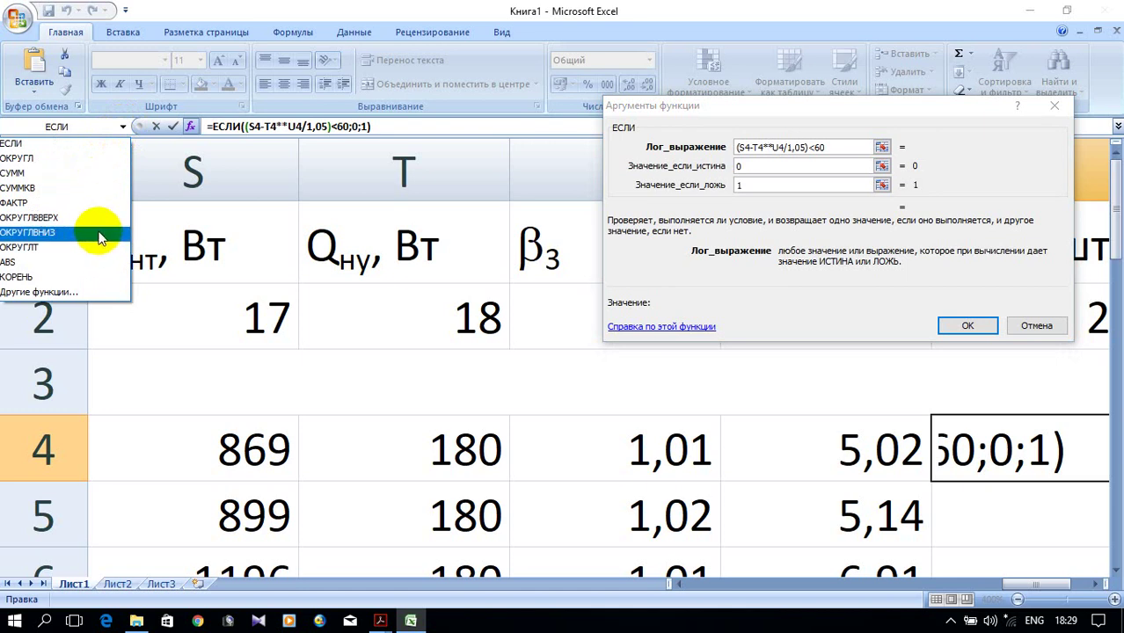
{"action": "left_click", "coordinate": [89, 291]}
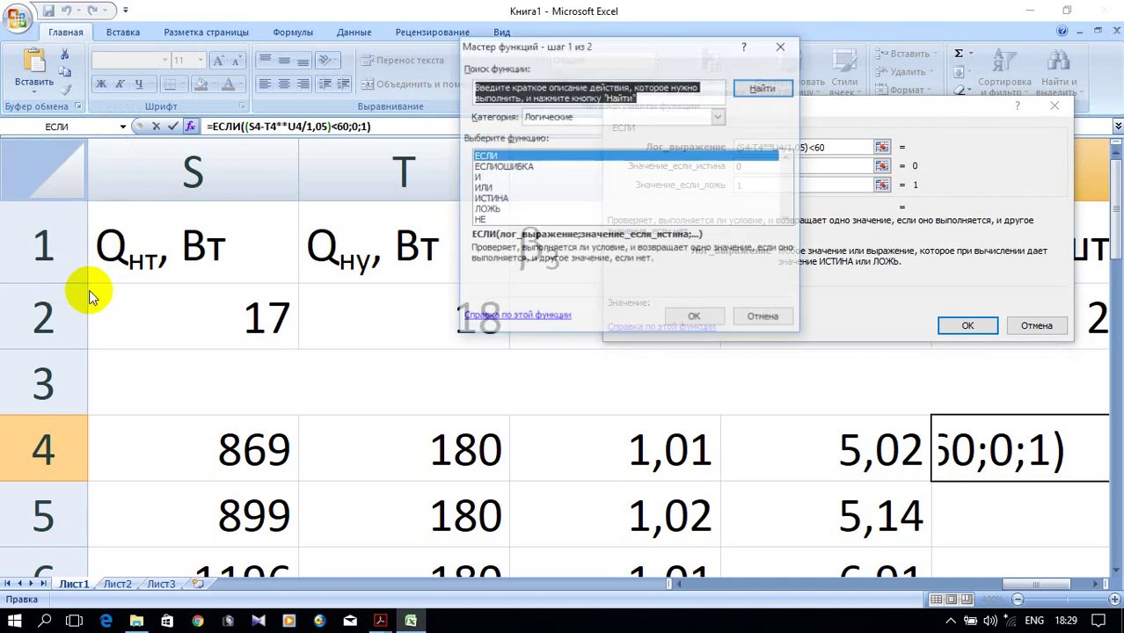
{"action": "left_click_drag", "start_coordinate": [607, 48], "coordinate": [382, 52]}
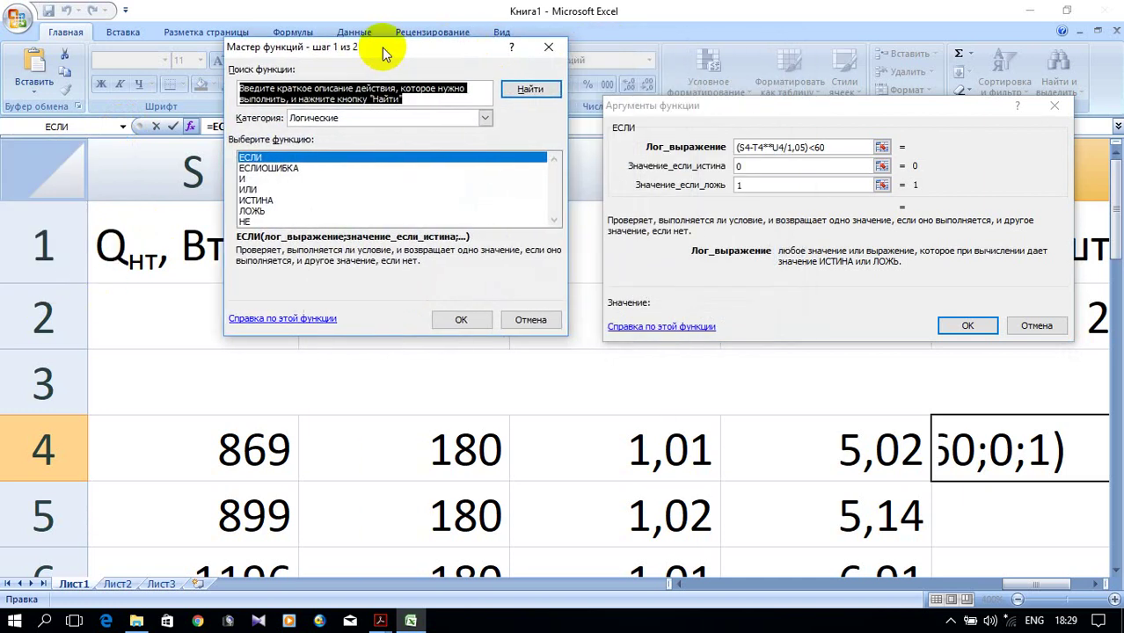
{"action": "left_click", "coordinate": [484, 118]}
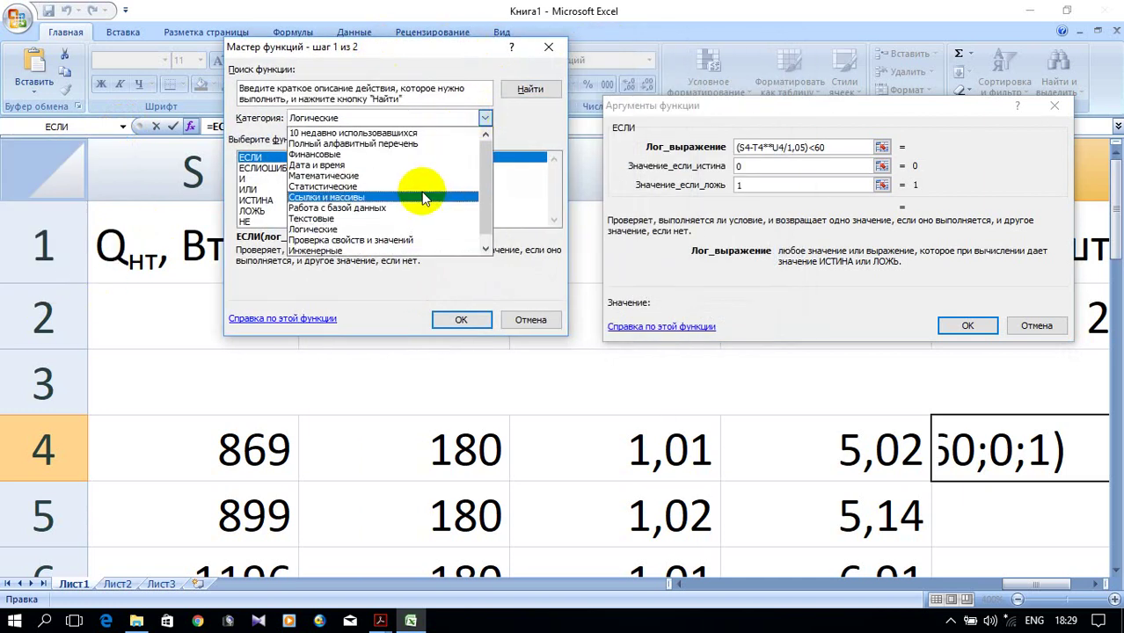
{"action": "left_click", "coordinate": [415, 175]}
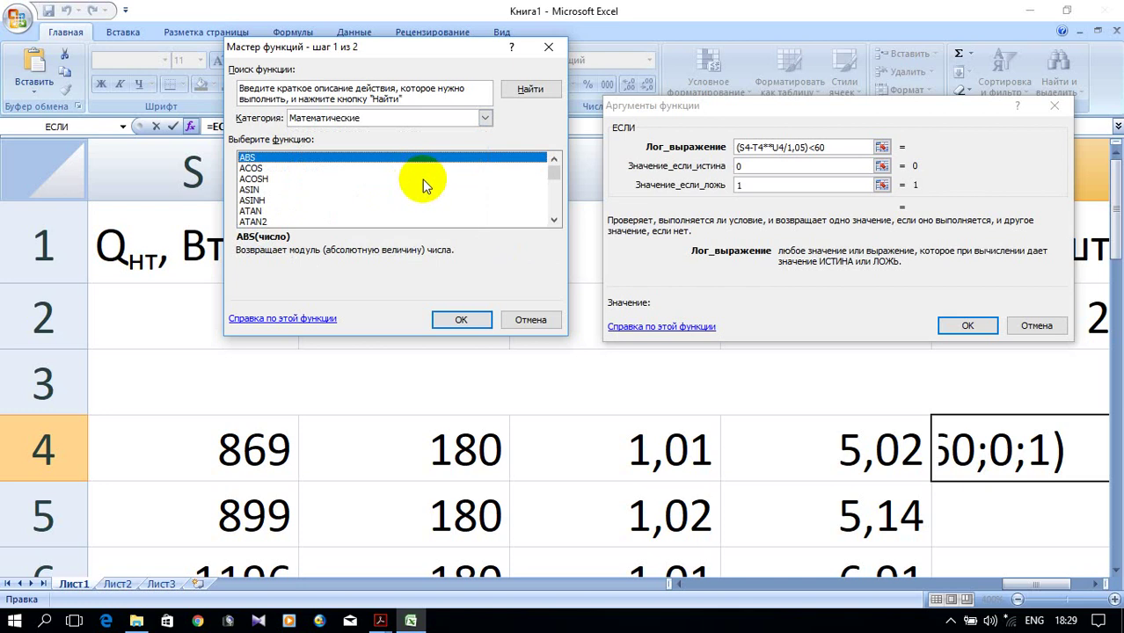
{"action": "scroll", "coordinate": [465, 194], "scroll_direction": "down", "scroll_amount": 10}
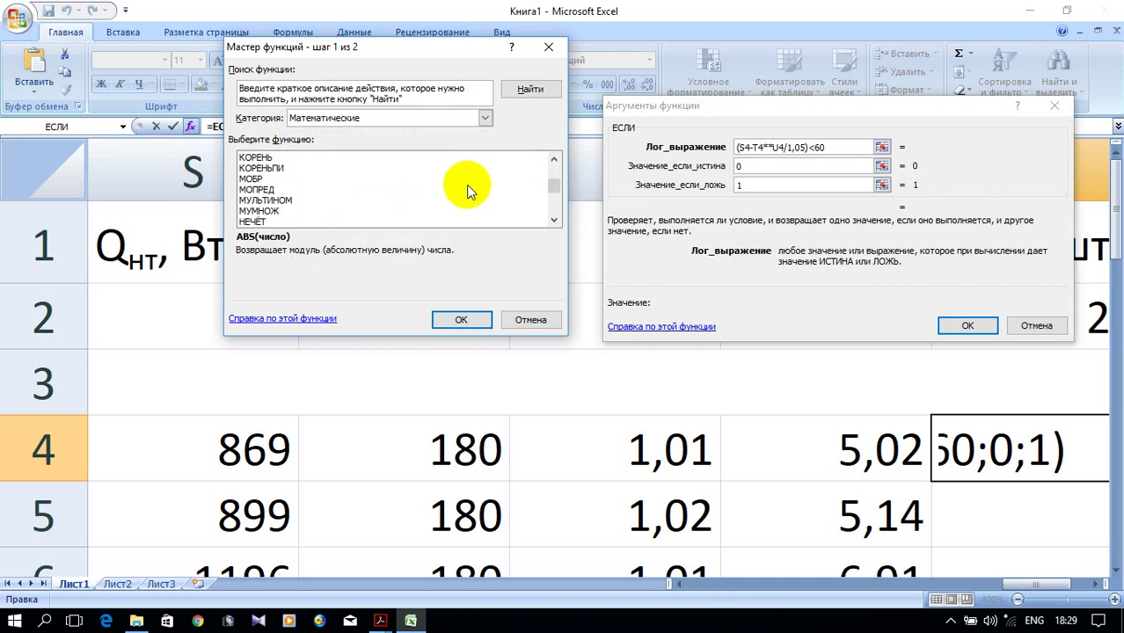
{"action": "scroll", "coordinate": [468, 192], "scroll_direction": "down", "scroll_amount": 3}
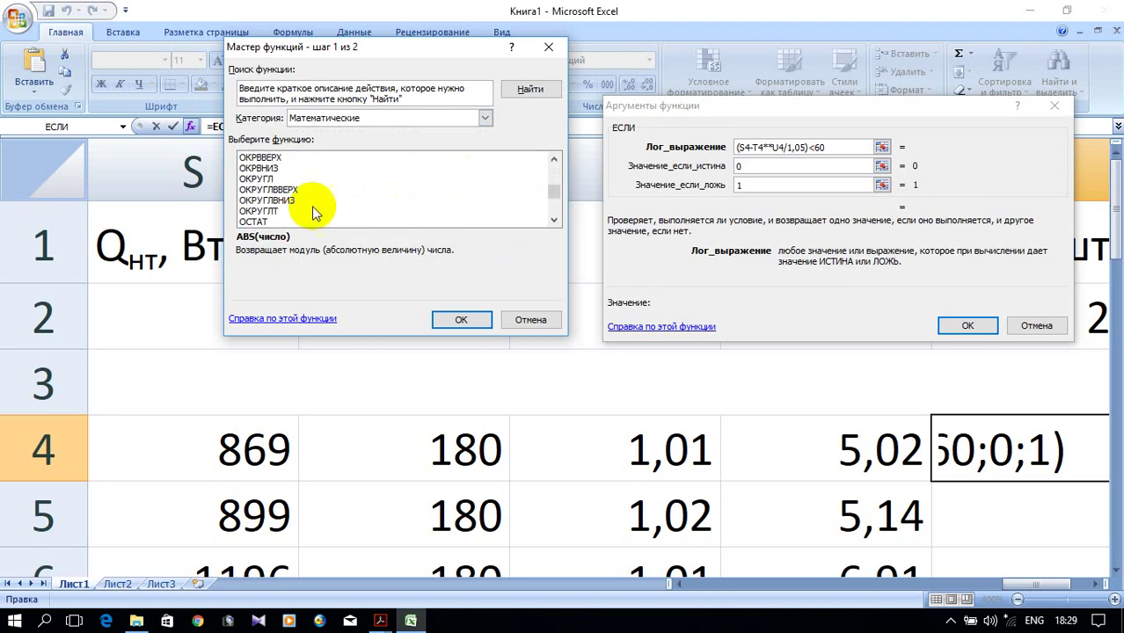
{"action": "left_click", "coordinate": [299, 201]}
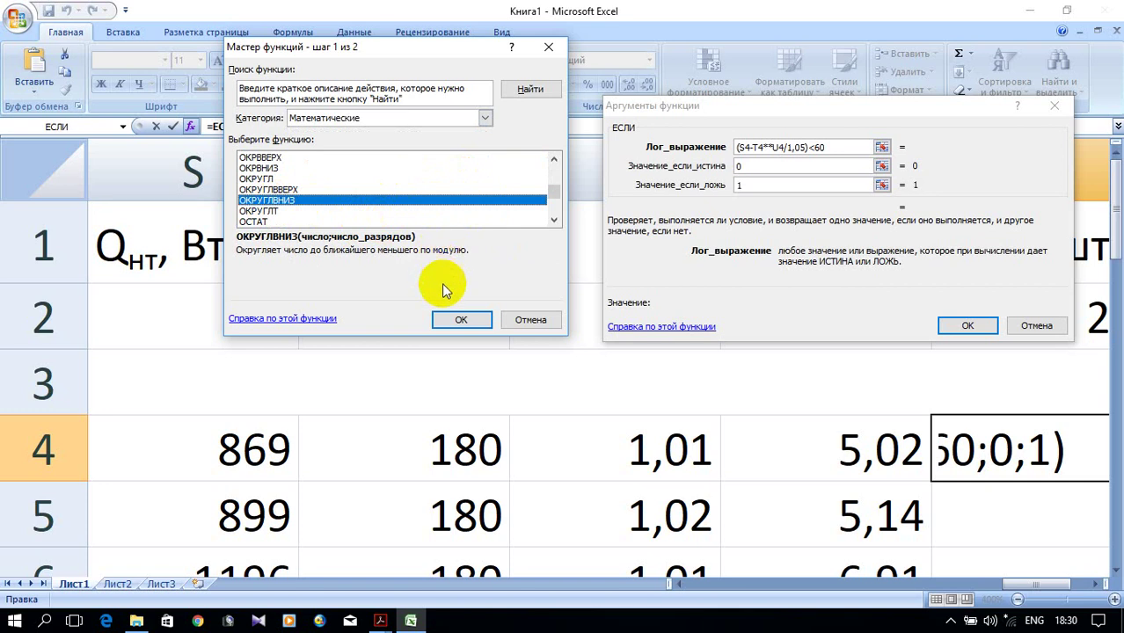
{"action": "left_click", "coordinate": [448, 320]}
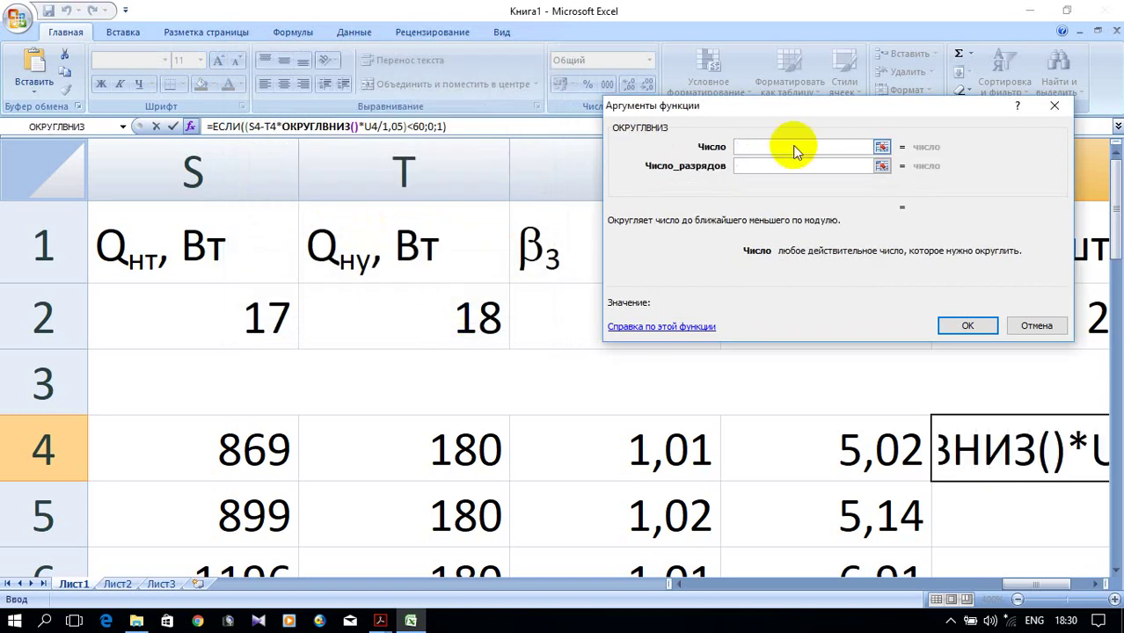
Step: Give ОКРУГЛВНИЗ the Nмин cell V4 as its number and 0 as its number of digits
{"action": "left_click_drag", "start_coordinate": [850, 110], "coordinate": [405, 74]}
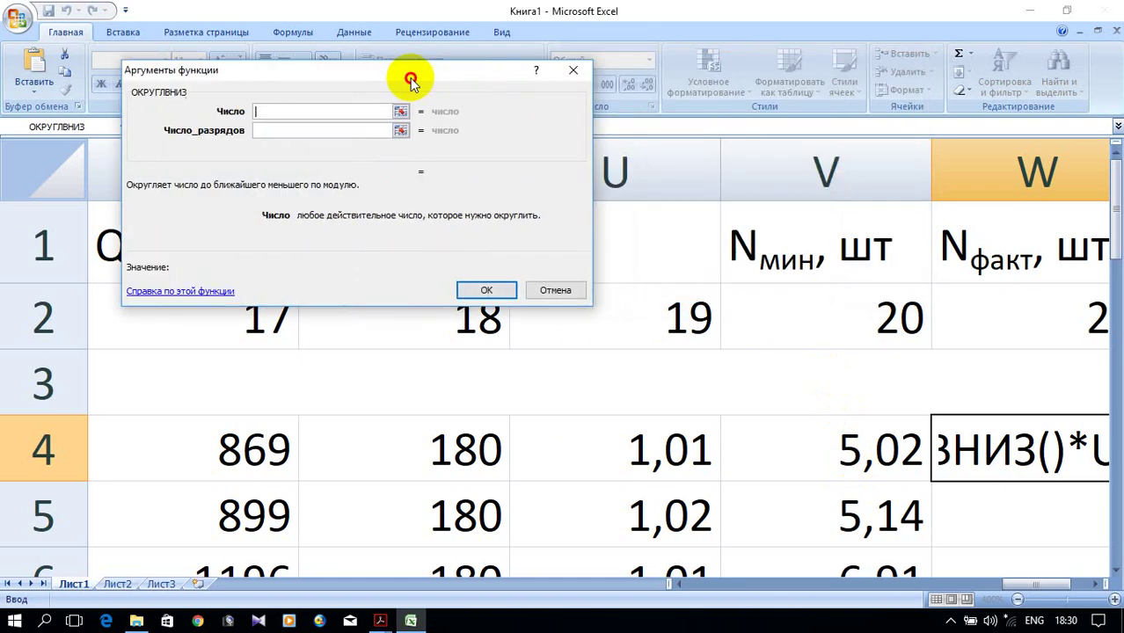
{"action": "left_click", "coordinate": [843, 446]}
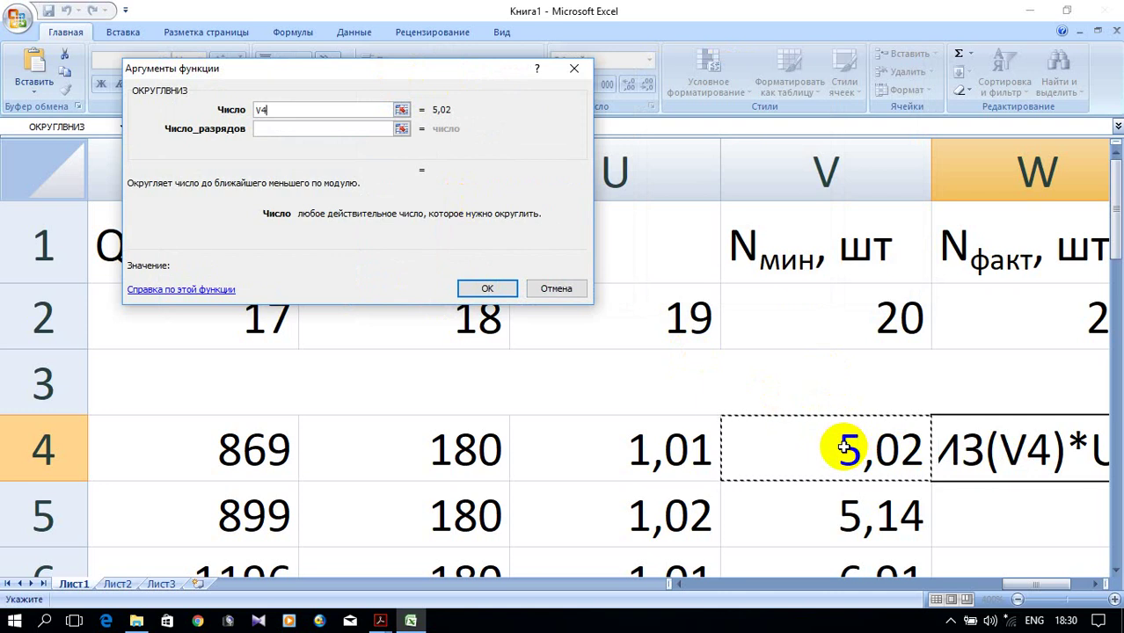
{"action": "left_click", "coordinate": [323, 132]}
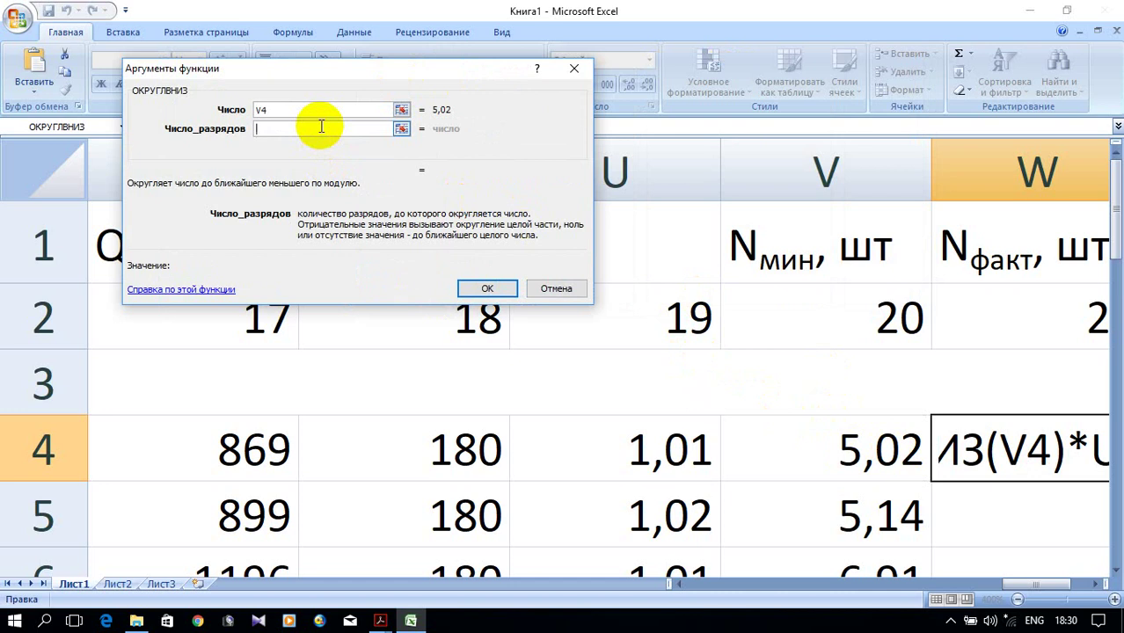
{"action": "type", "text": "0"}
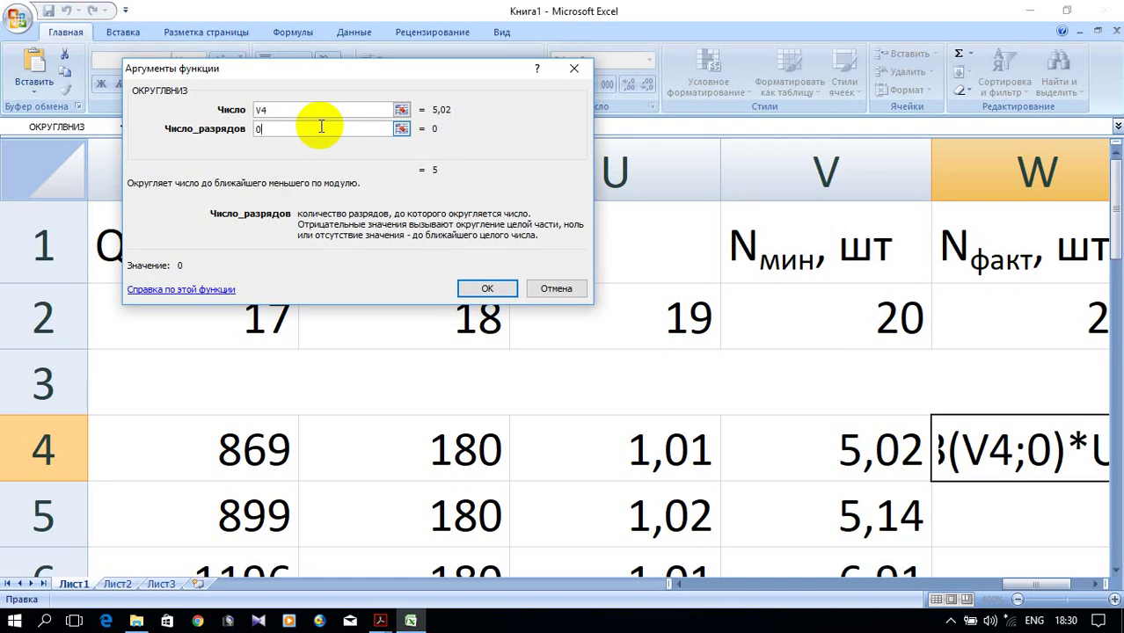
Step: Try 1 and 2 as the ОКРУГЛВНИЗ number of digits, restore it to 0 and accept the formula
{"action": "key", "text": "BackSpace"}
{"action": "type", "text": "1"}
{"action": "key", "text": "BackSpace"}
{"action": "type", "text": "2"}
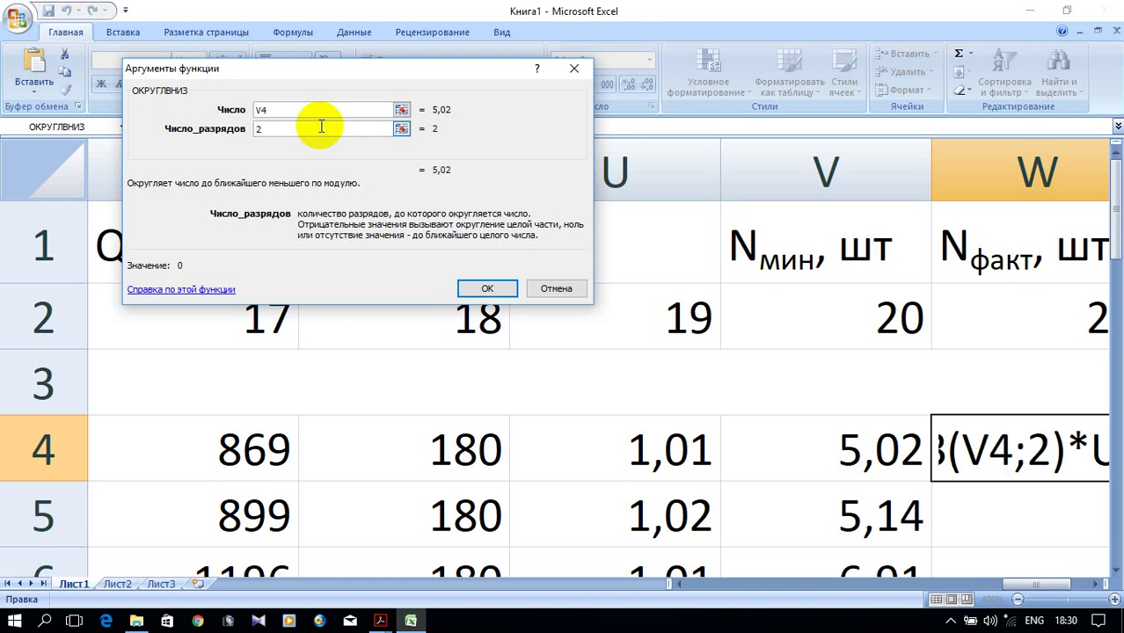
{"action": "key", "text": "BackSpace"}
{"action": "type", "text": "1"}
{"action": "key", "text": "BackSpace"}
{"action": "type", "text": "0"}
{"action": "left_click", "coordinate": [484, 289]}
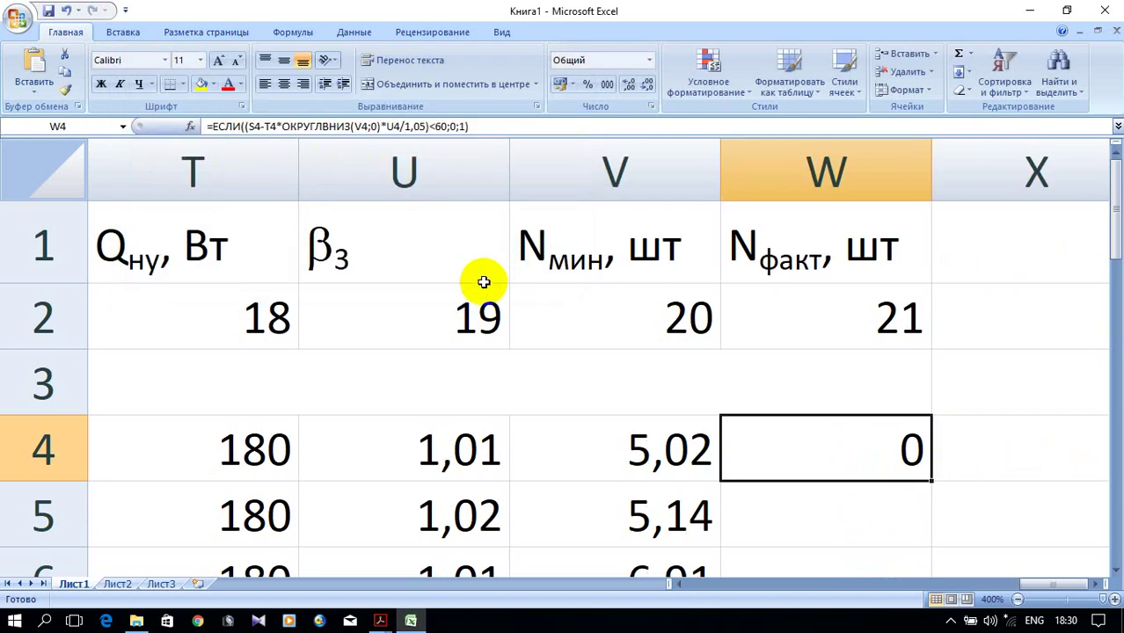
Step: Open the ЕСЛИ formula in W4 for in-cell editing and review its whole expression
{"action": "left_click", "coordinate": [1095, 585]}
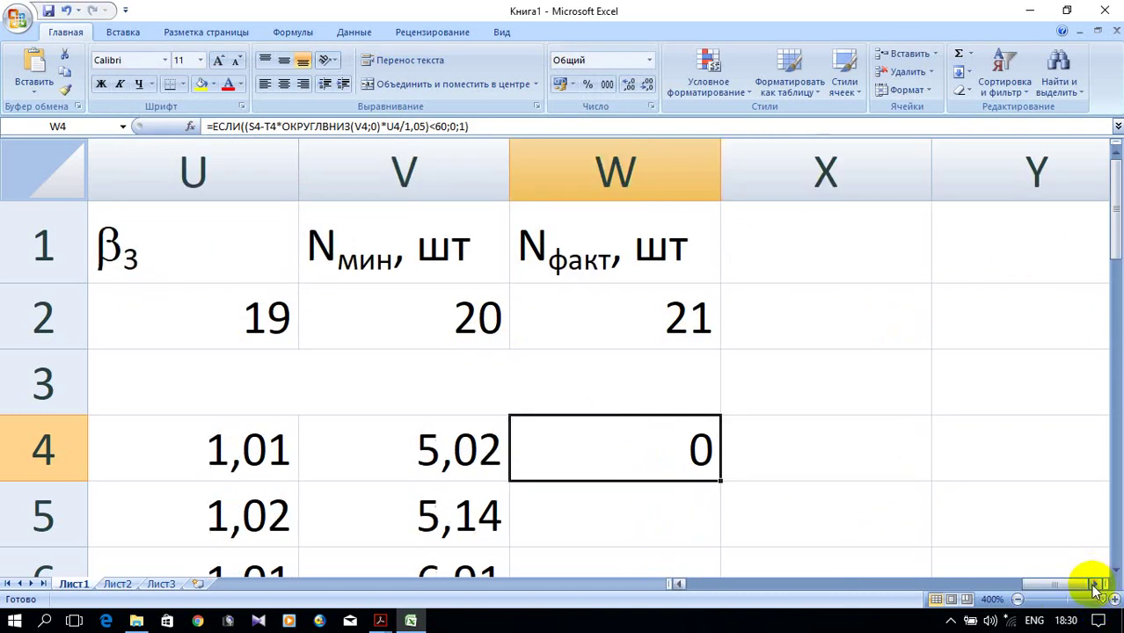
{"action": "double_click", "coordinate": [613, 451]}
{"action": "scroll", "coordinate": [580, 411], "scroll_direction": "down", "scroll_amount": 1}
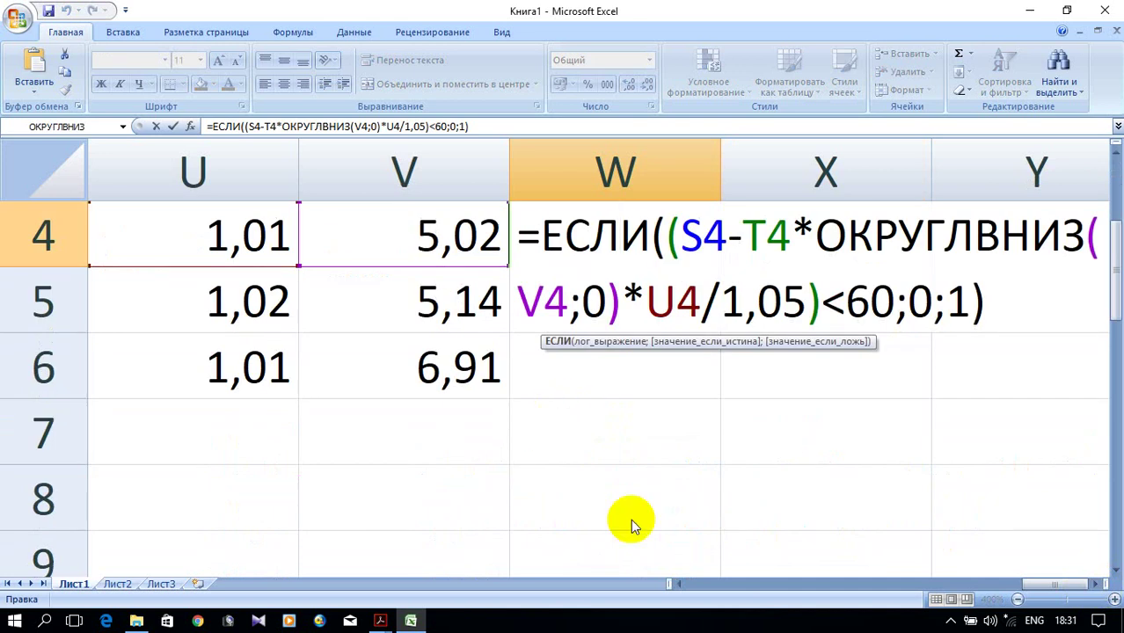
{"action": "left_click", "coordinate": [1097, 584]}
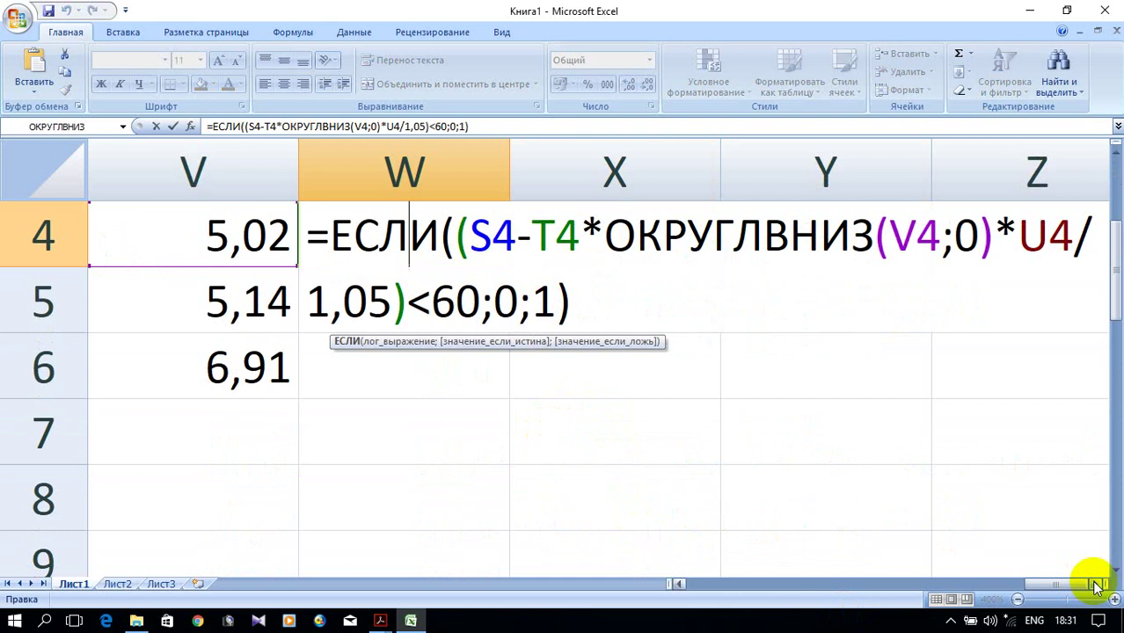
{"action": "left_click", "coordinate": [1097, 584]}
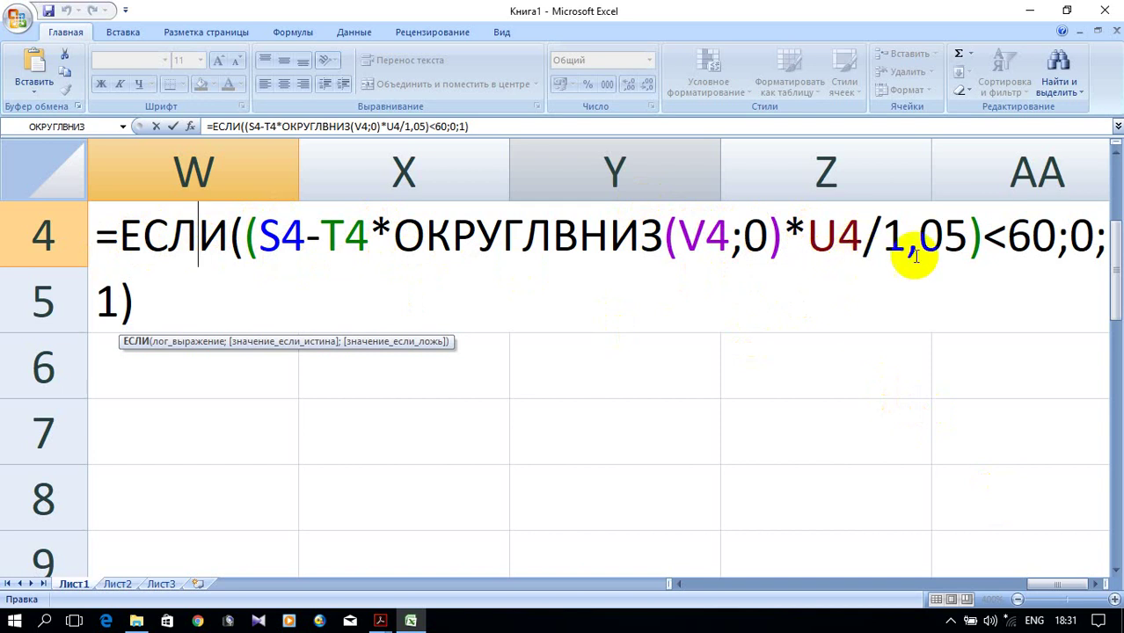
{"action": "left_click", "coordinate": [1099, 585]}
{"action": "mouse_move", "coordinate": [1046, 585]}
{"action": "left_mouse_down"}
{"action": "mouse_move", "coordinate": [1016, 585]}
{"action": "mouse_move", "coordinate": [1029, 596]}
{"action": "left_mouse_up"}
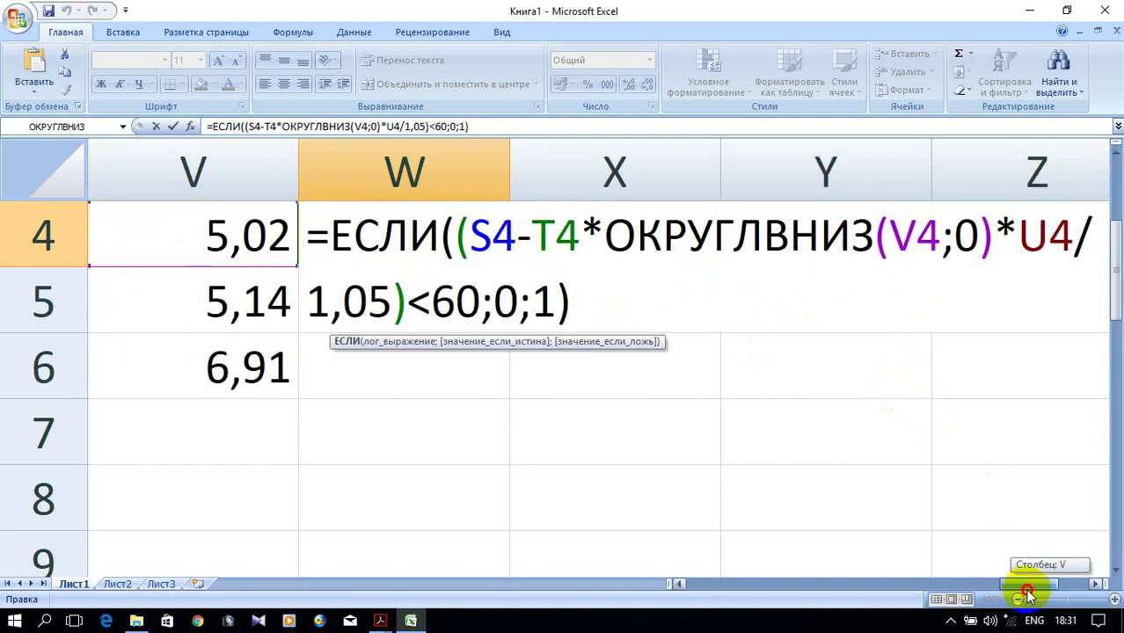
Step: Replace the ЕСЛИ true value 0 in W4 with ОКРУГЛВНИЗ(V4;0) and accept the formula
{"action": "left_click", "coordinate": [498, 299]}
{"action": "double_click", "coordinate": [498, 299]}
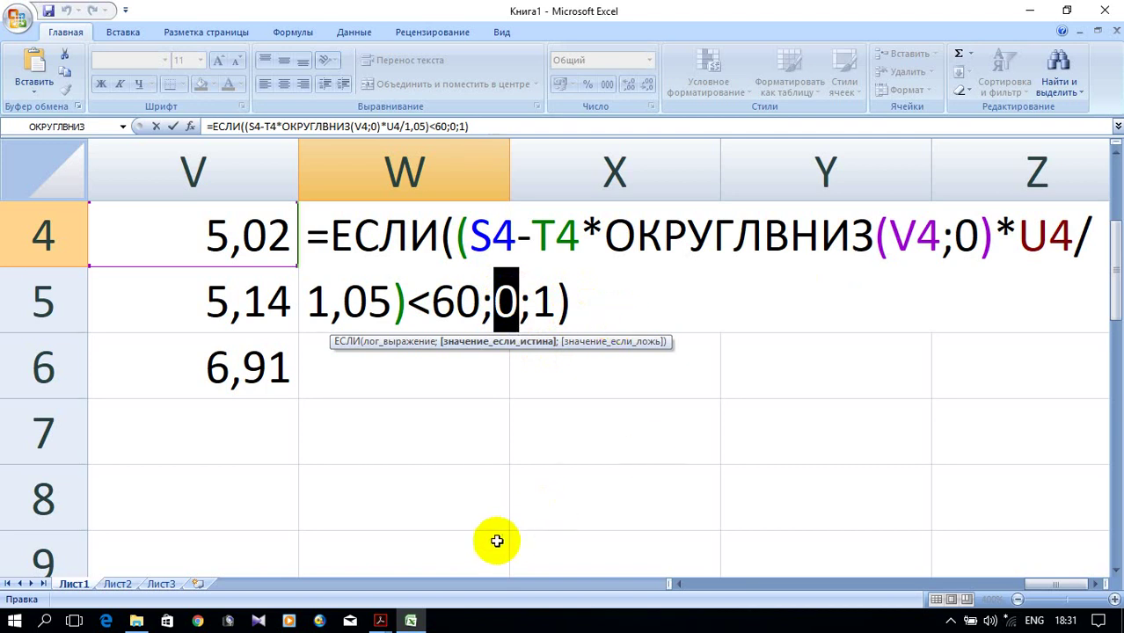
{"action": "left_click", "coordinate": [50, 129]}
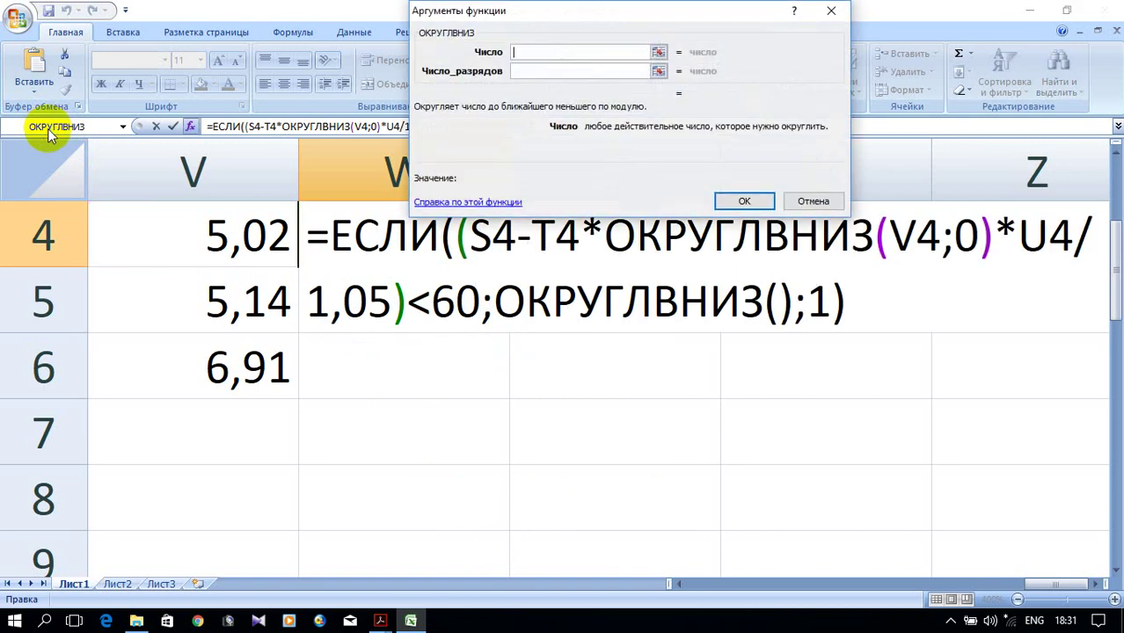
{"action": "left_click_drag", "start_coordinate": [690, 28], "coordinate": [756, 49]}
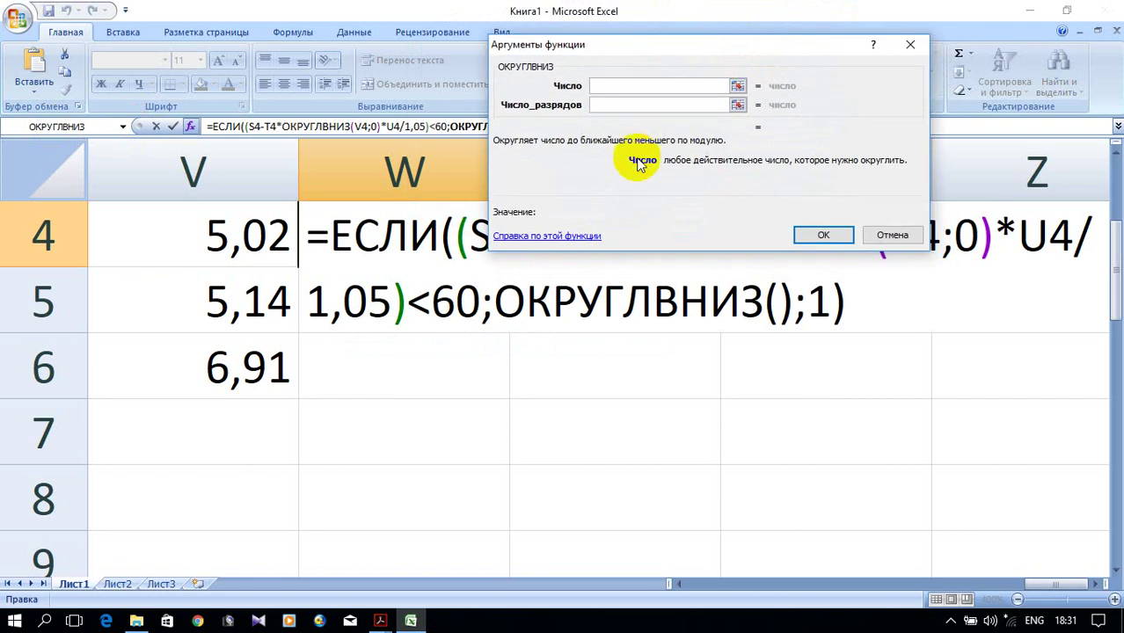
{"action": "left_click", "coordinate": [252, 238]}
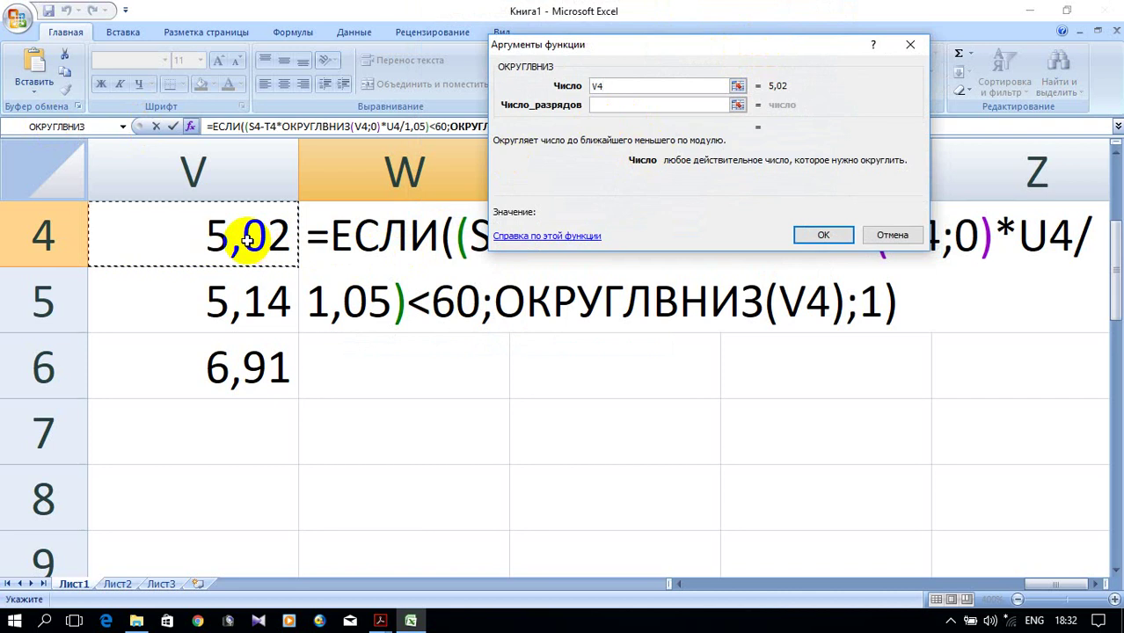
{"action": "left_click", "coordinate": [652, 106]}
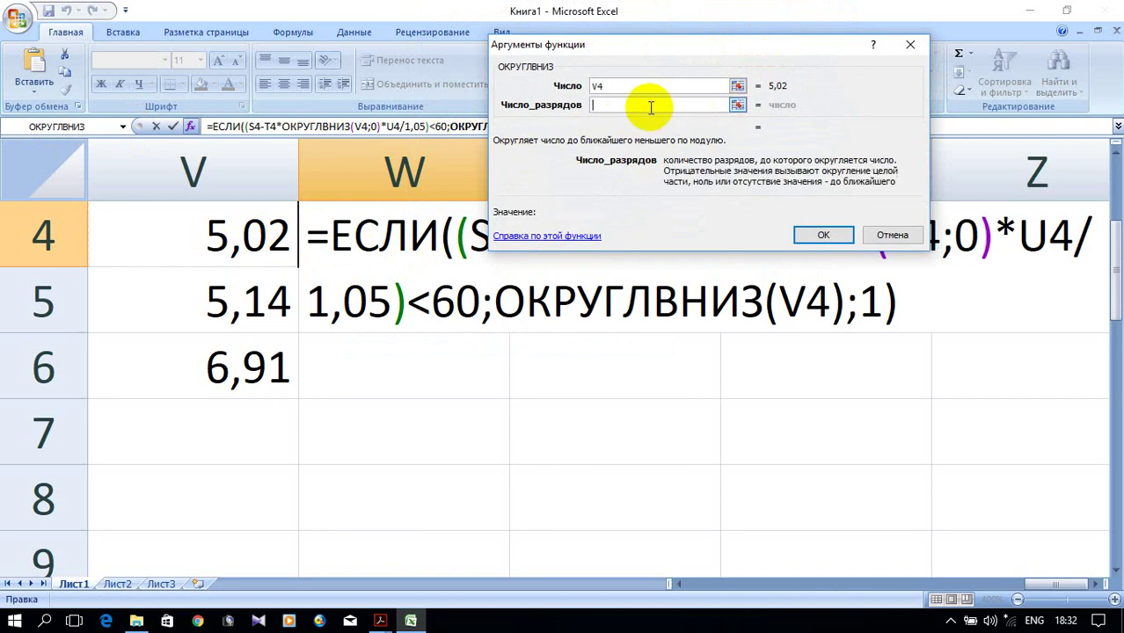
{"action": "type", "text": "0"}
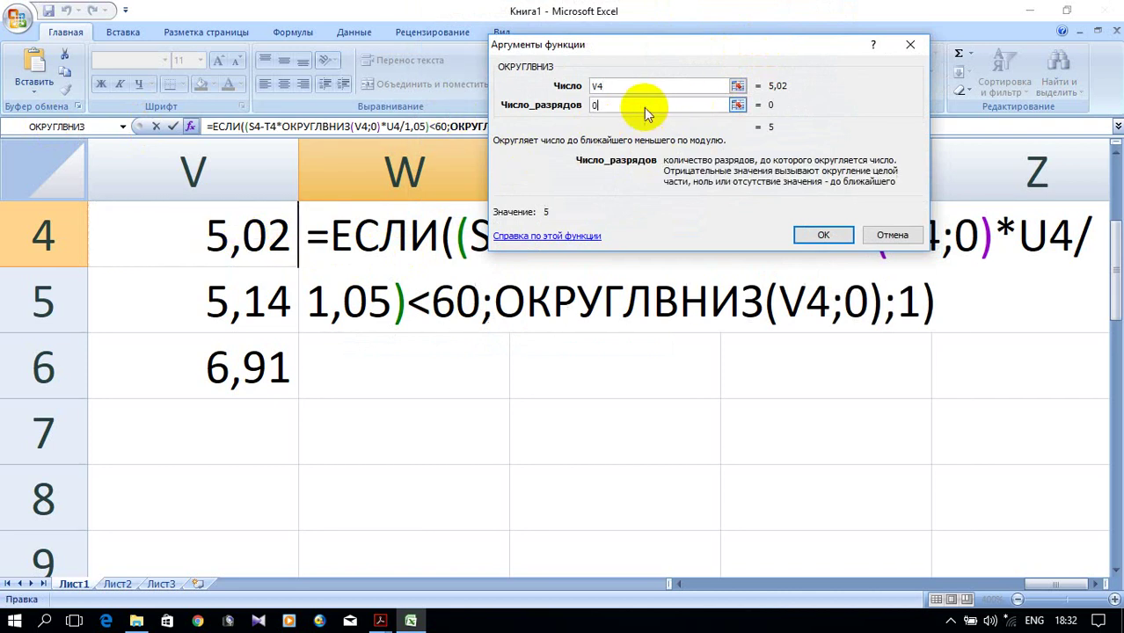
{"action": "left_click", "coordinate": [817, 236]}
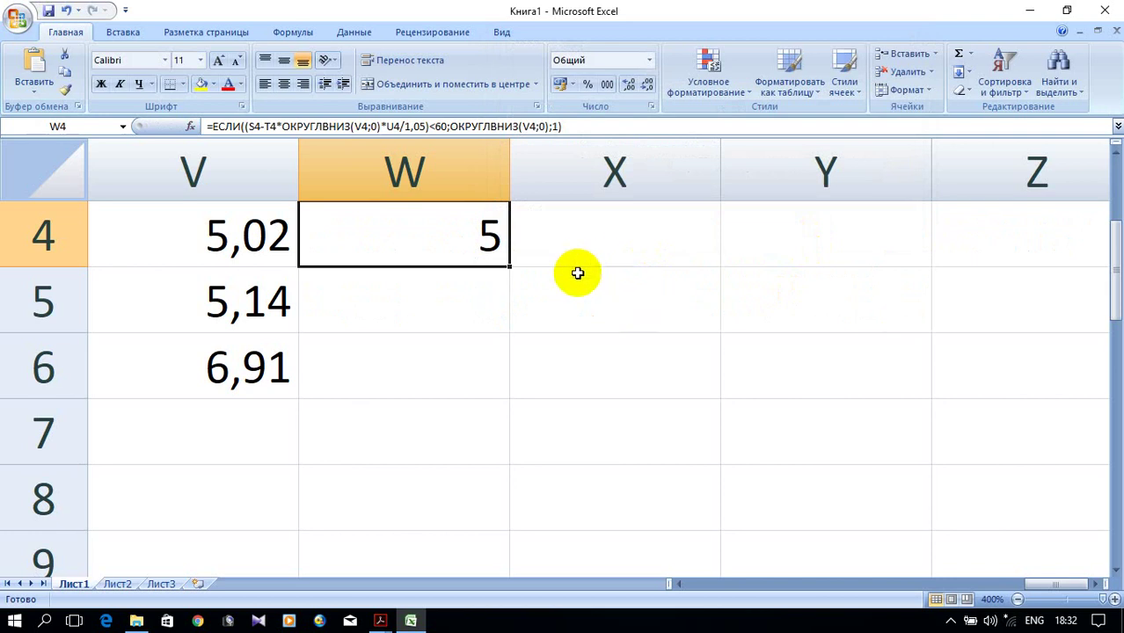
Step: Replace the ЕСЛИ false value 1 in W4 with the ОКРУГЛВВЕРХ function from the mathematical functions
{"action": "double_click", "coordinate": [479, 248]}
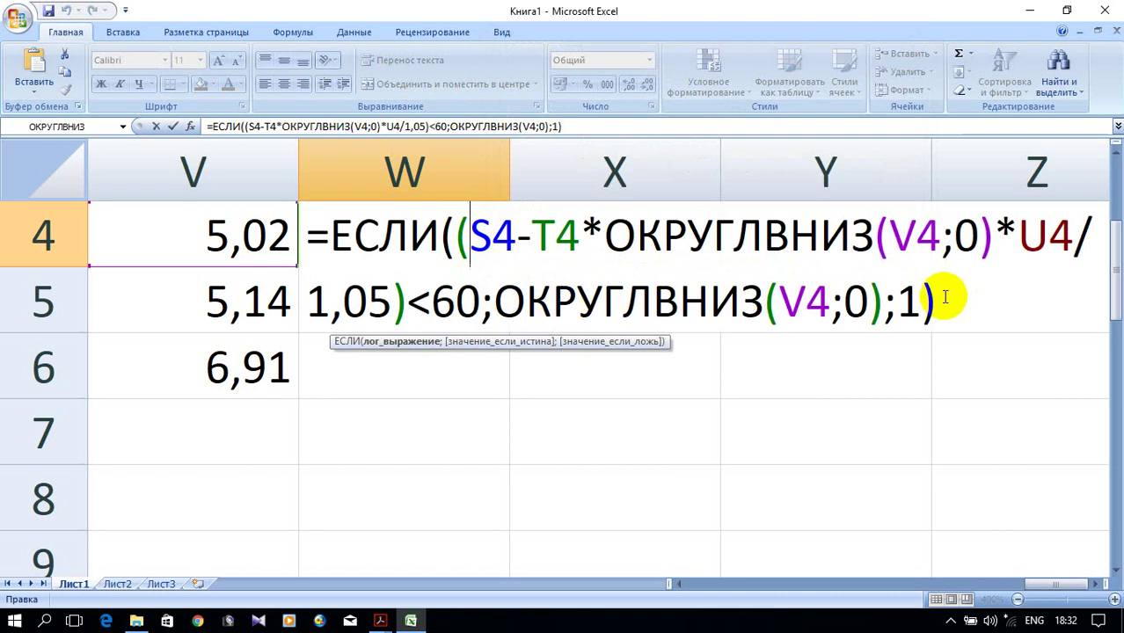
{"action": "left_click_drag", "start_coordinate": [898, 303], "coordinate": [916, 304]}
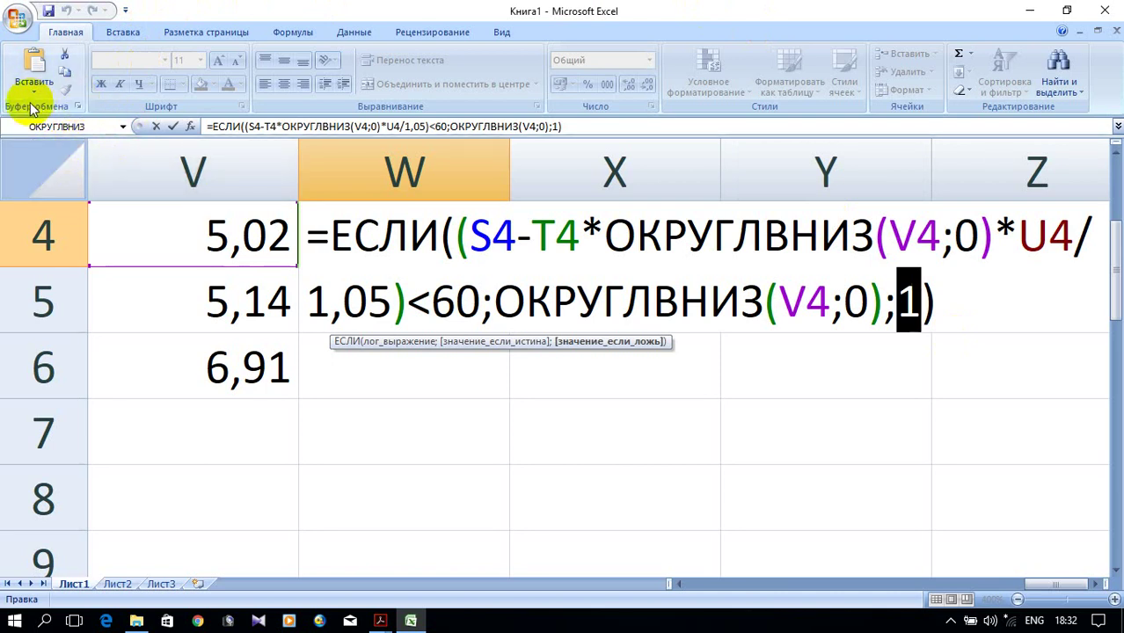
{"action": "left_click", "coordinate": [123, 126]}
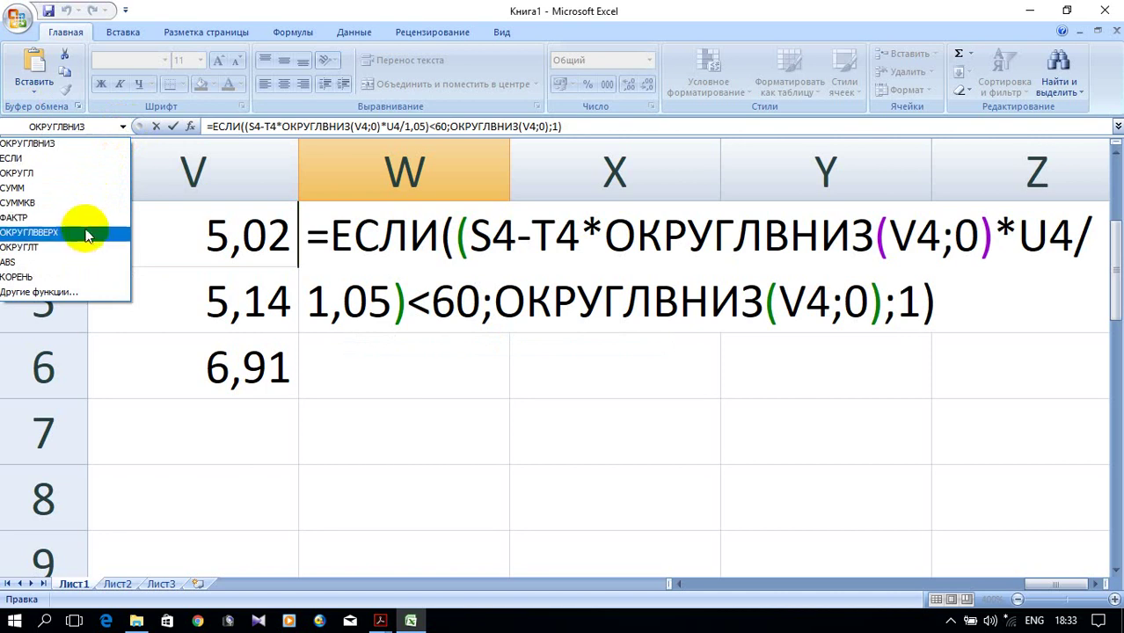
{"action": "left_click", "coordinate": [79, 293]}
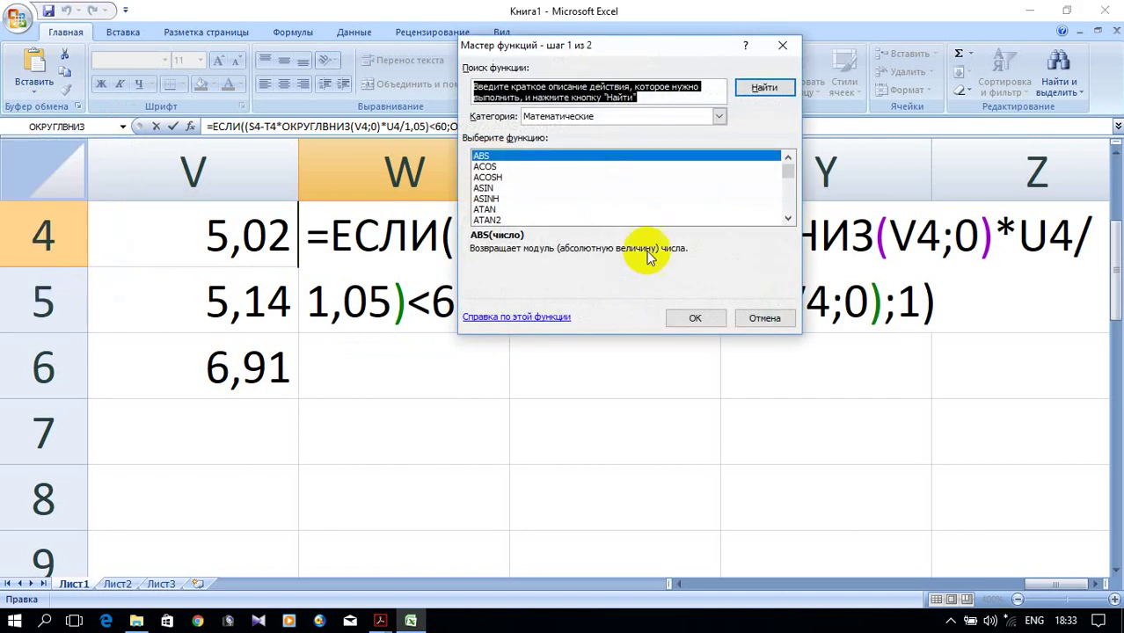
{"action": "scroll", "coordinate": [635, 211], "scroll_direction": "down", "scroll_amount": 9}
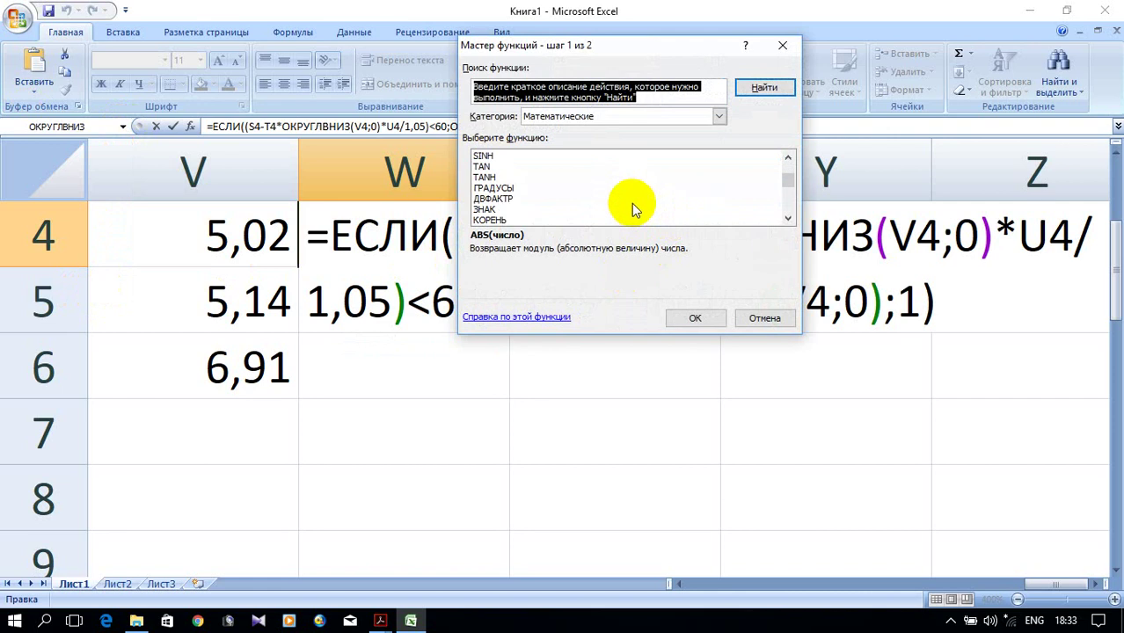
{"action": "left_click", "coordinate": [506, 188]}
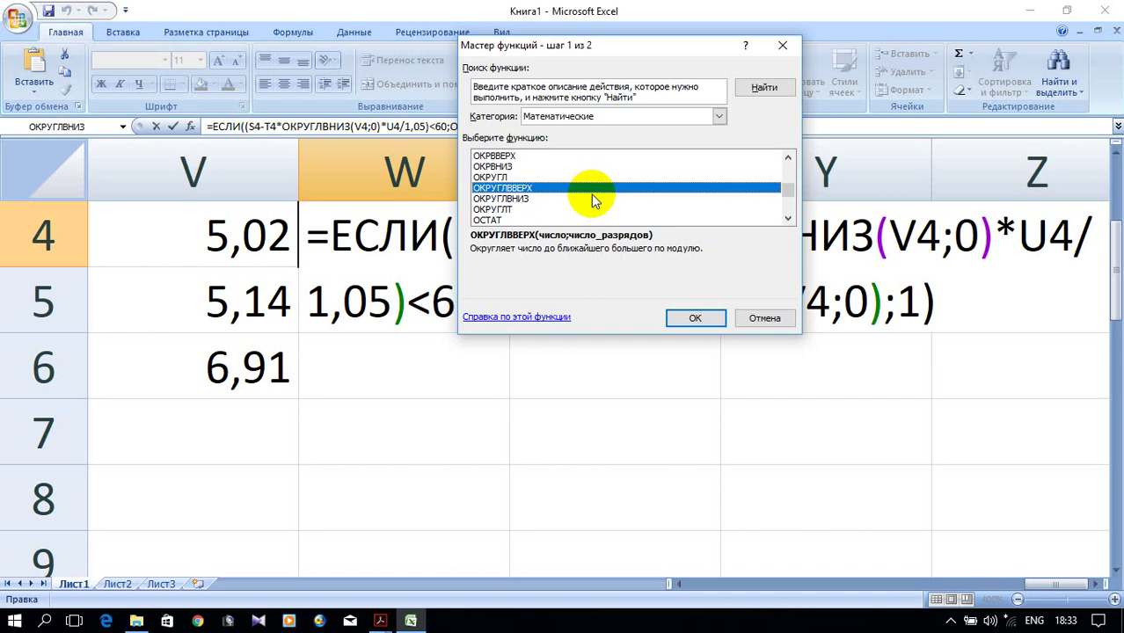
{"action": "left_click", "coordinate": [693, 317]}
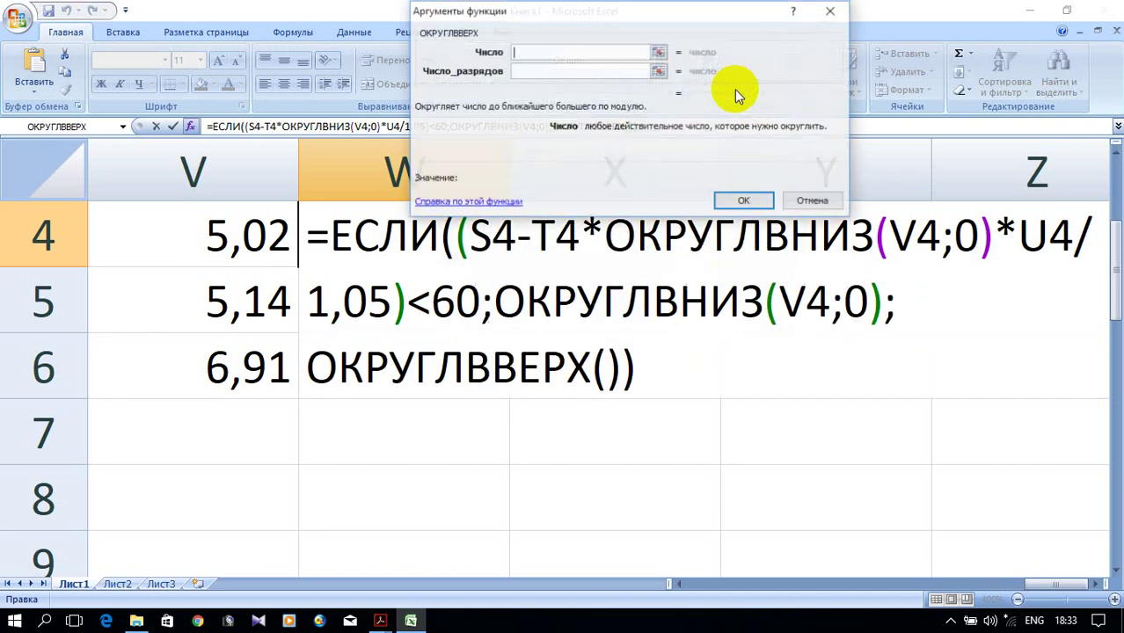
Step: Give ОКРУГЛВВЕРХ the number V4 and 0 digits, accept the formula and fill it down through W6
{"action": "left_click_drag", "start_coordinate": [695, 18], "coordinate": [917, 267]}
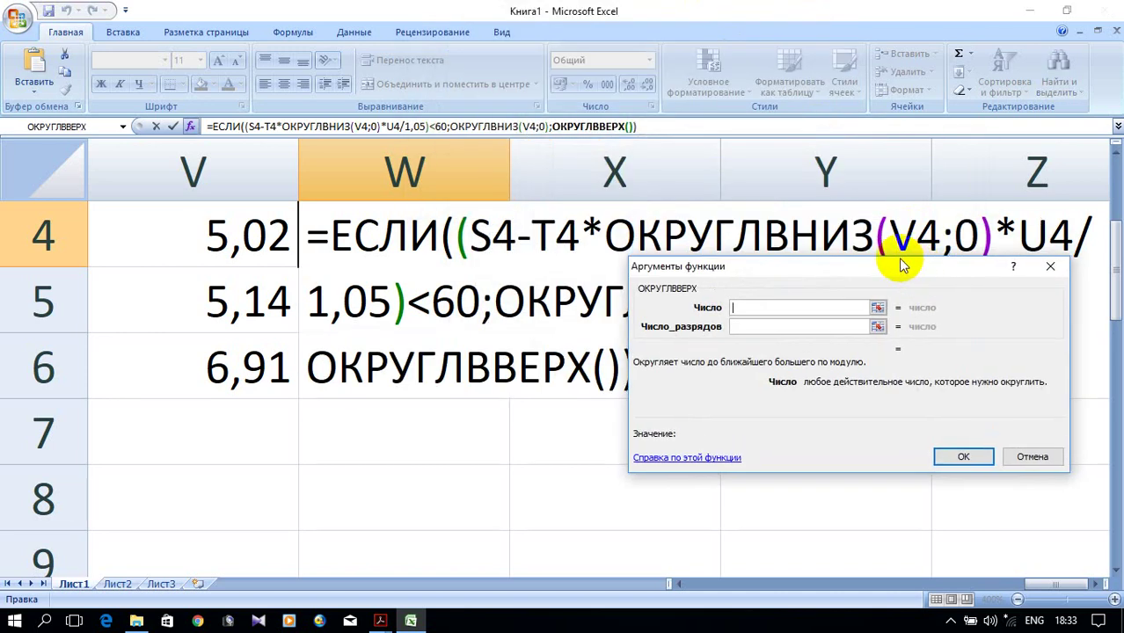
{"action": "left_click", "coordinate": [233, 234]}
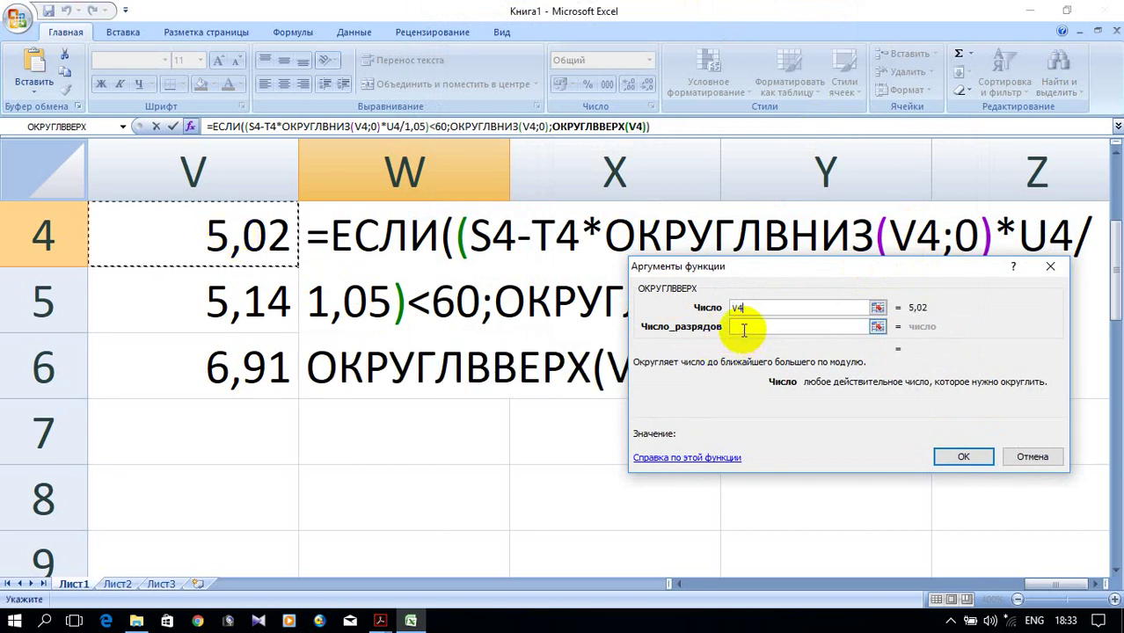
{"action": "left_click", "coordinate": [744, 329]}
{"action": "type", "text": "0"}
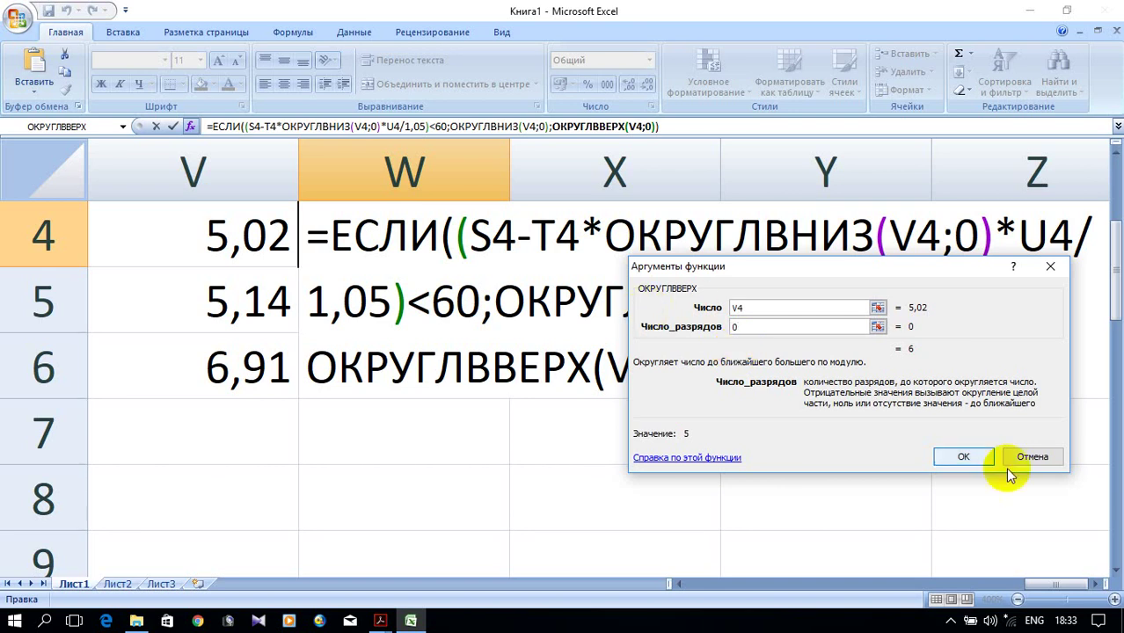
{"action": "left_click", "coordinate": [973, 457]}
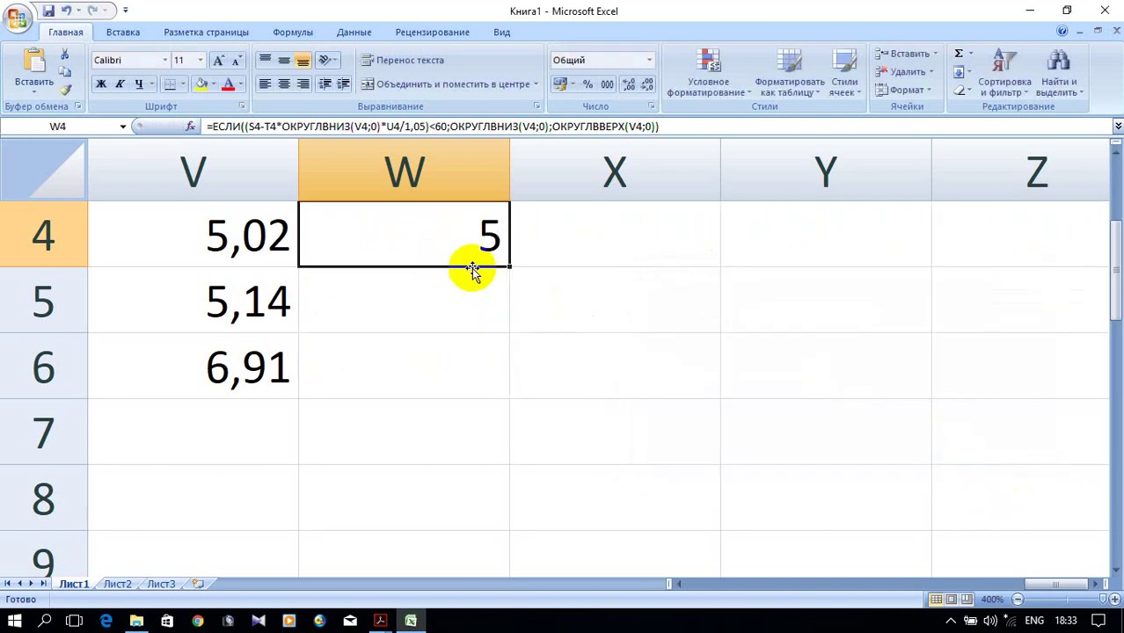
{"action": "left_click_drag", "start_coordinate": [508, 268], "coordinate": [503, 414]}
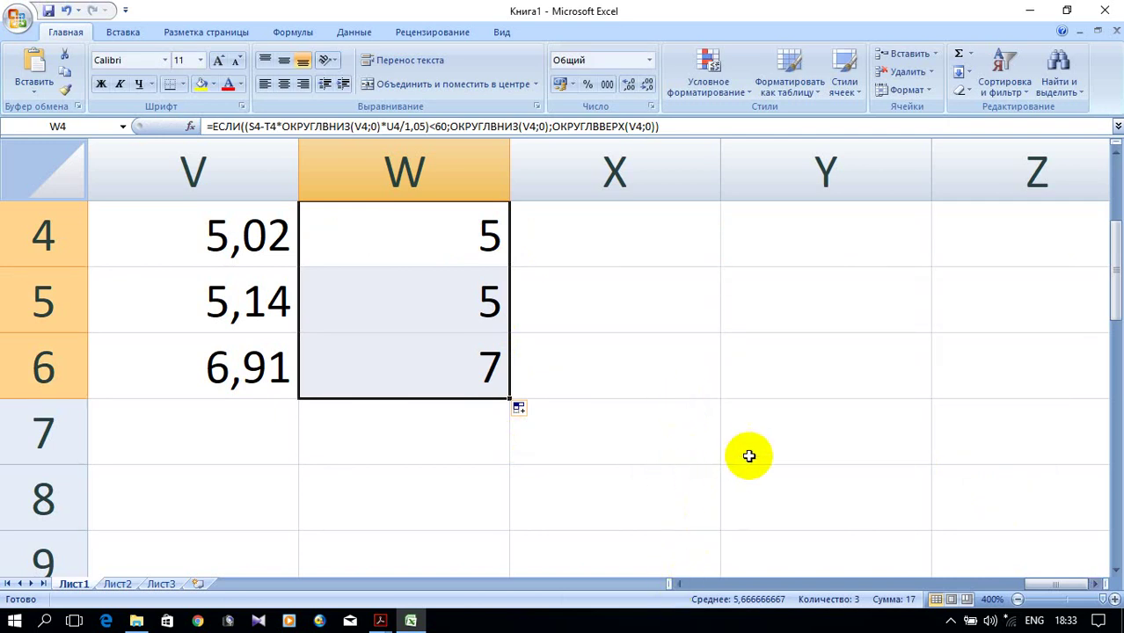
Step: Copy the whole Стояк 1 block, A3:W6, and paste it directly below, starting at A7
{"action": "scroll", "coordinate": [797, 387], "scroll_direction": "down", "scroll_amount": 8}
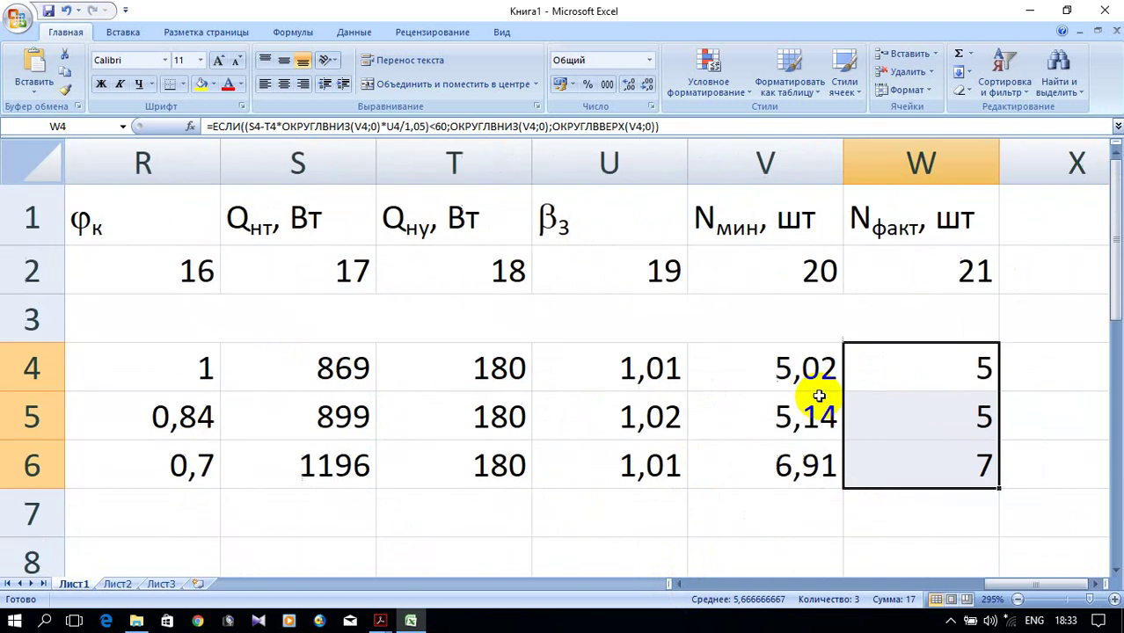
{"action": "scroll", "coordinate": [819, 401], "scroll_direction": "down", "scroll_amount": 5}
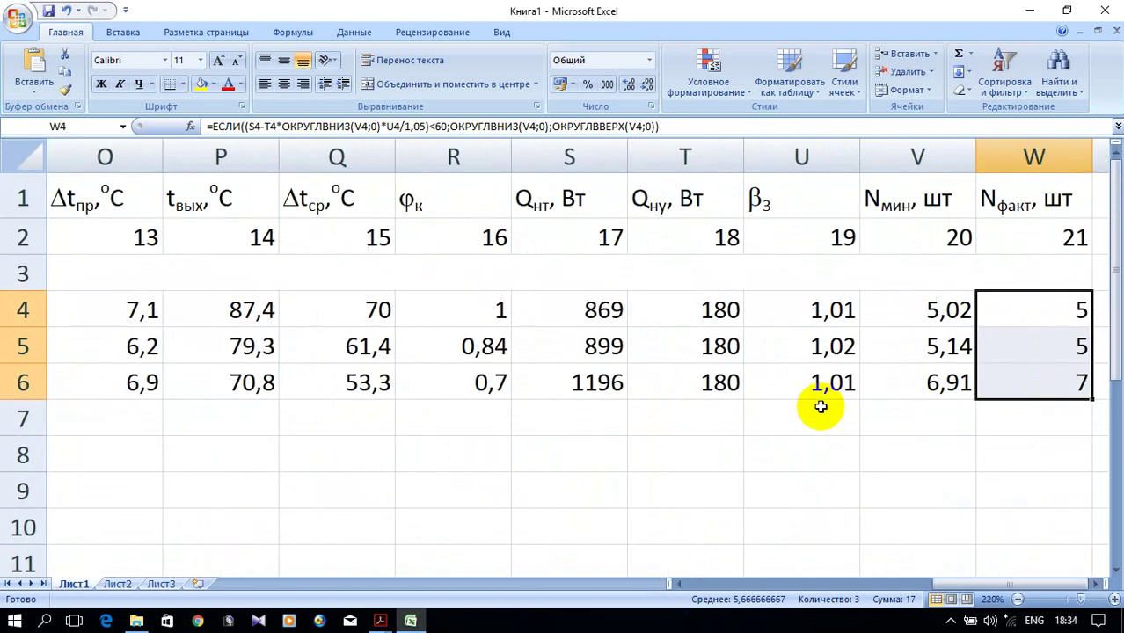
{"action": "scroll", "coordinate": [821, 412], "scroll_direction": "down", "scroll_amount": 5}
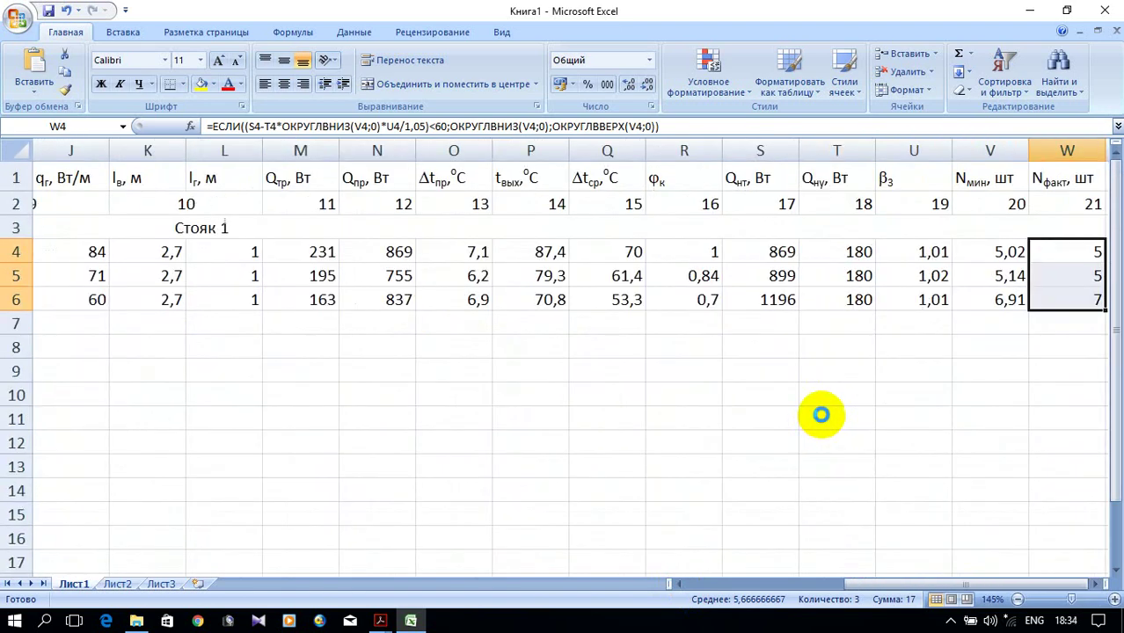
{"action": "scroll", "coordinate": [820, 416], "scroll_direction": "down", "scroll_amount": 3}
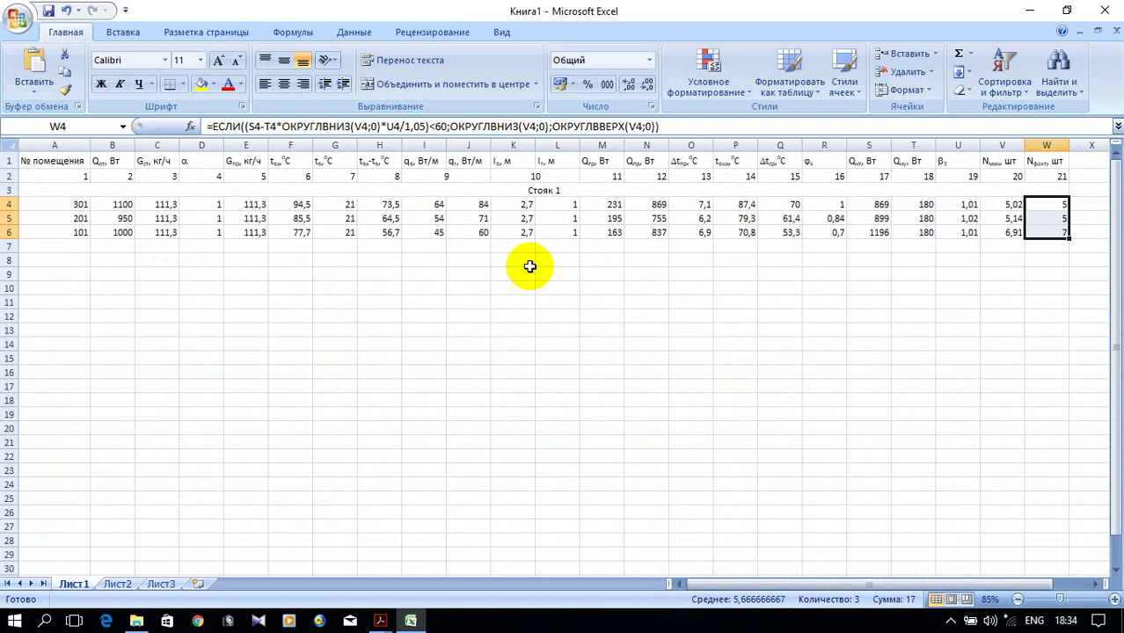
{"action": "left_click", "coordinate": [483, 179]}
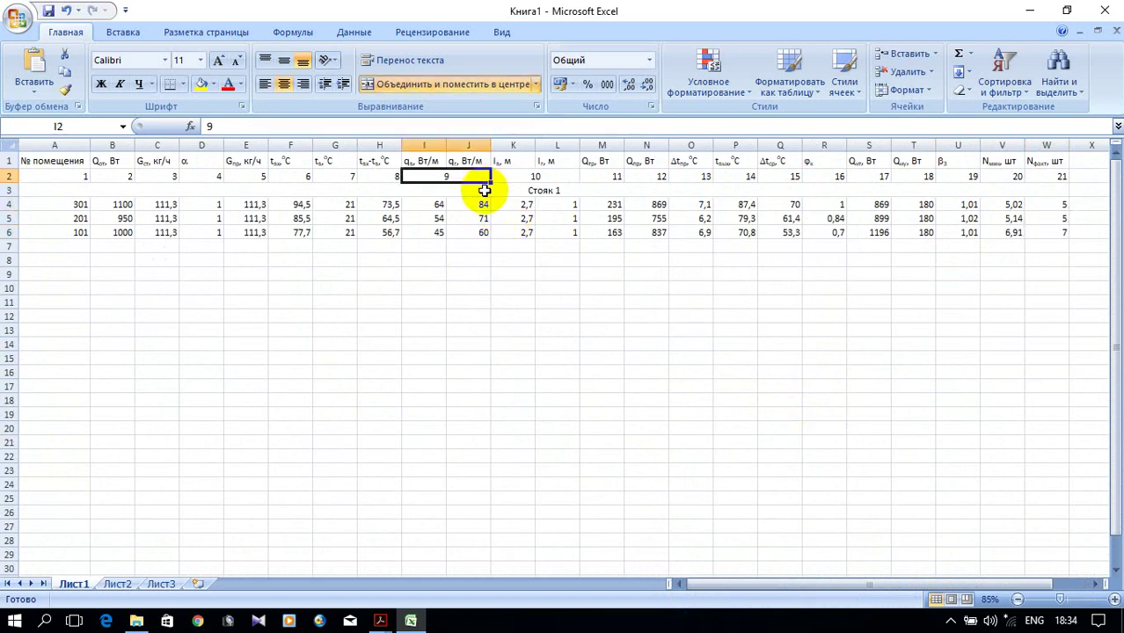
{"action": "left_click", "coordinate": [484, 190]}
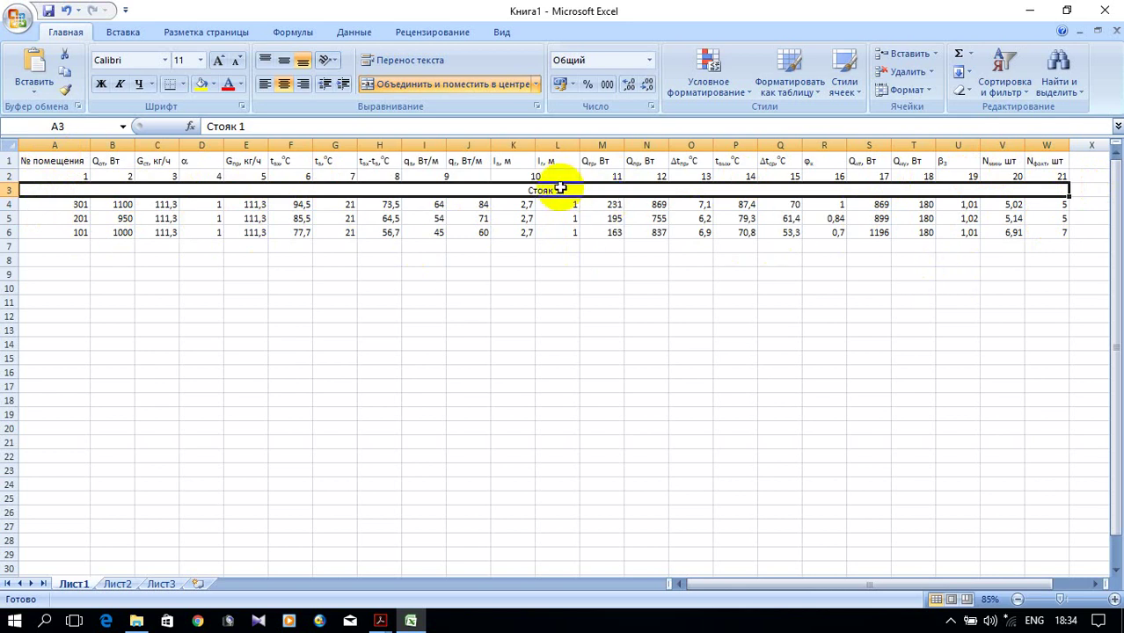
{"action": "left_click_drag", "start_coordinate": [563, 190], "coordinate": [567, 226]}
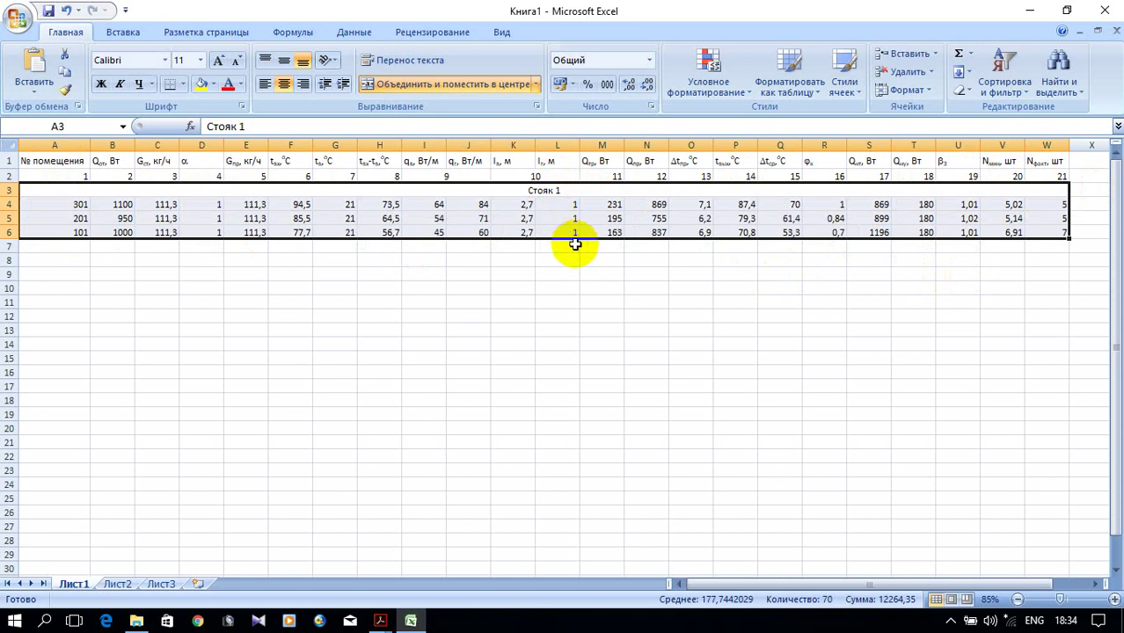
{"action": "right_click", "coordinate": [572, 213]}
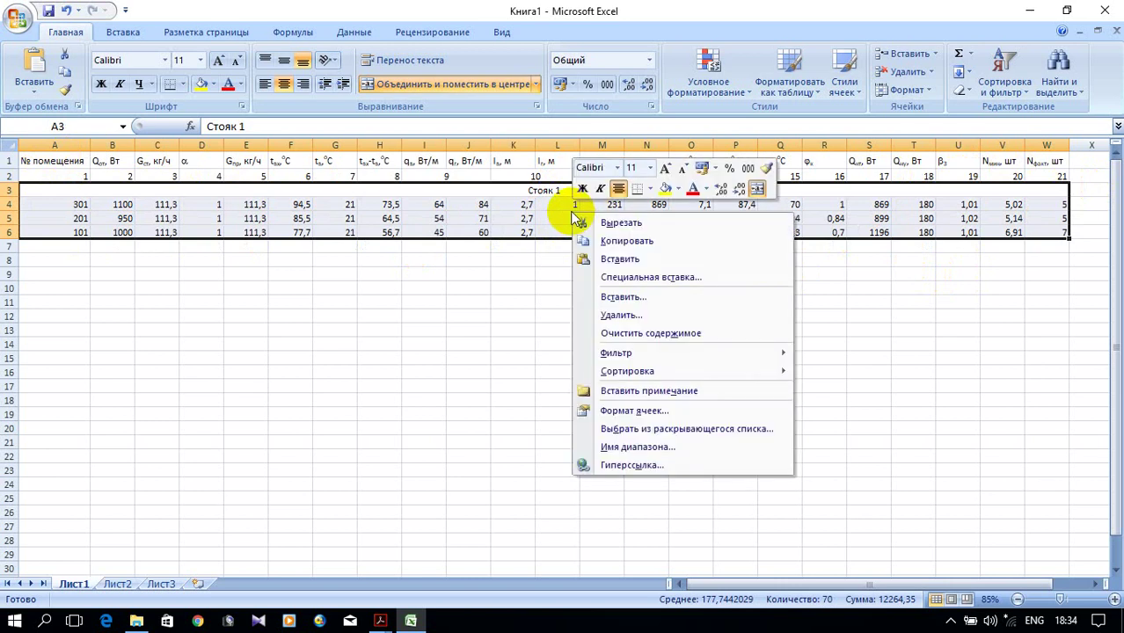
{"action": "left_click", "coordinate": [622, 241]}
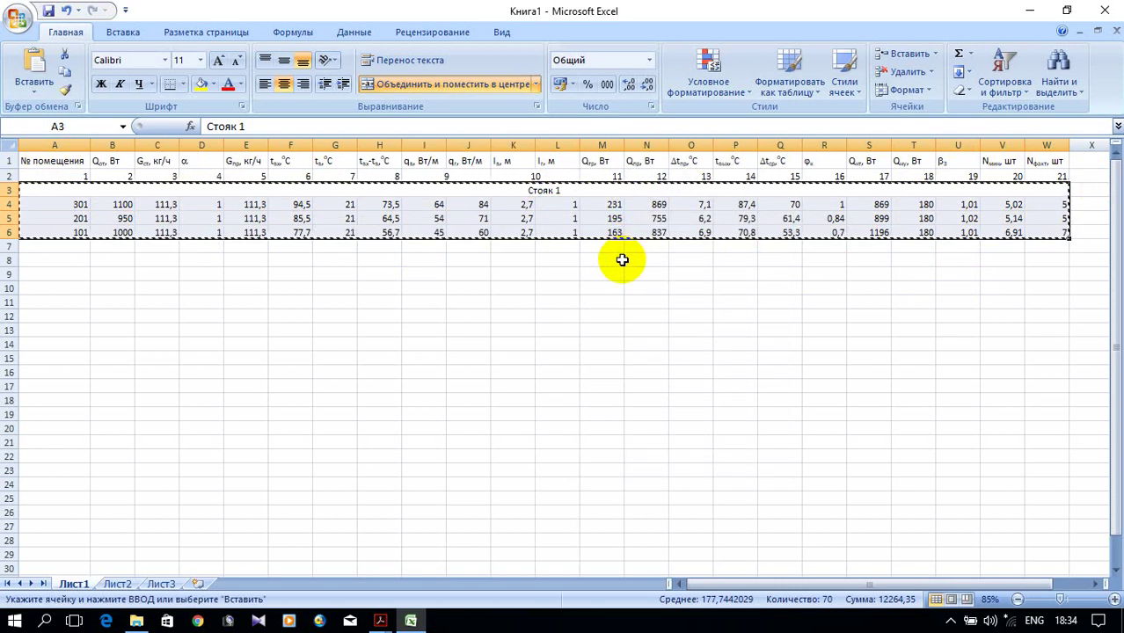
{"action": "left_click", "coordinate": [58, 246]}
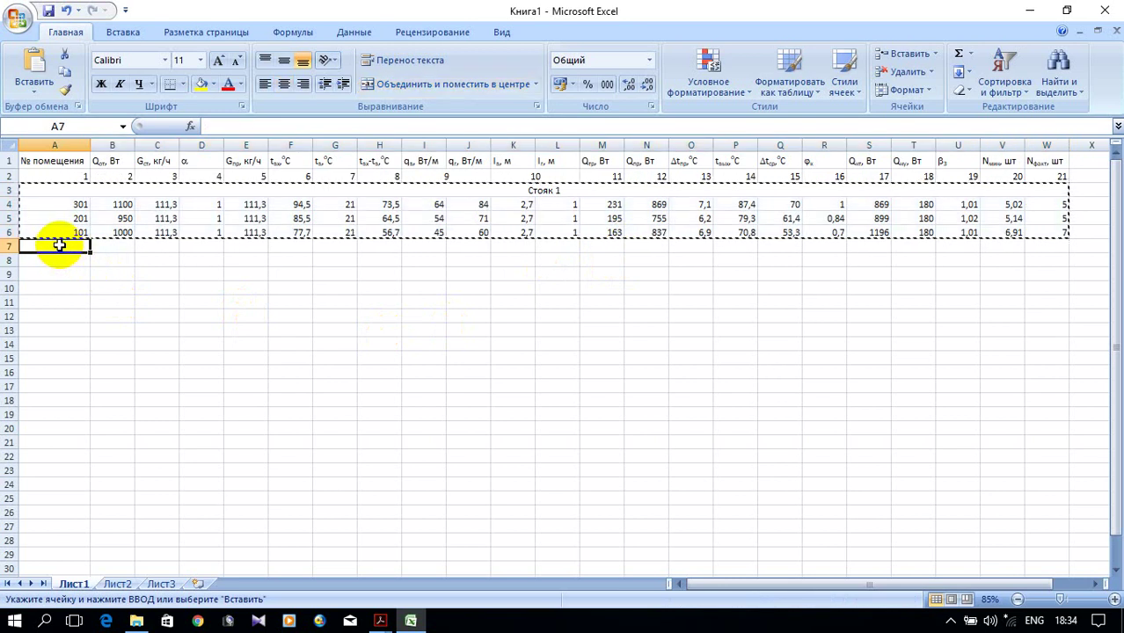
{"action": "right_click", "coordinate": [58, 245]}
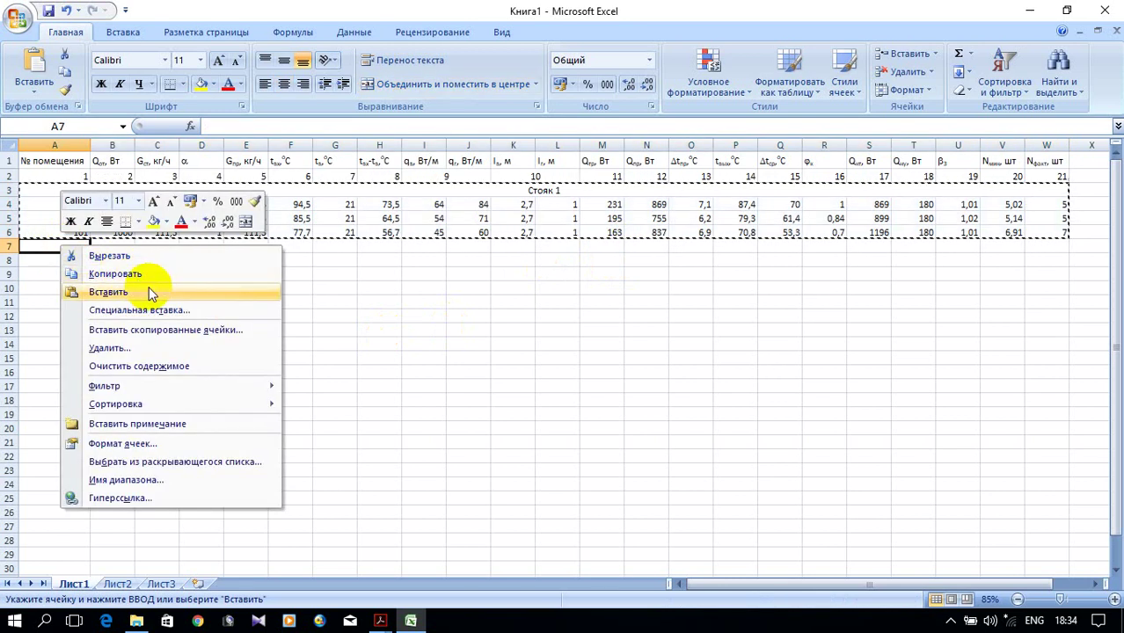
{"action": "left_click", "coordinate": [147, 291]}
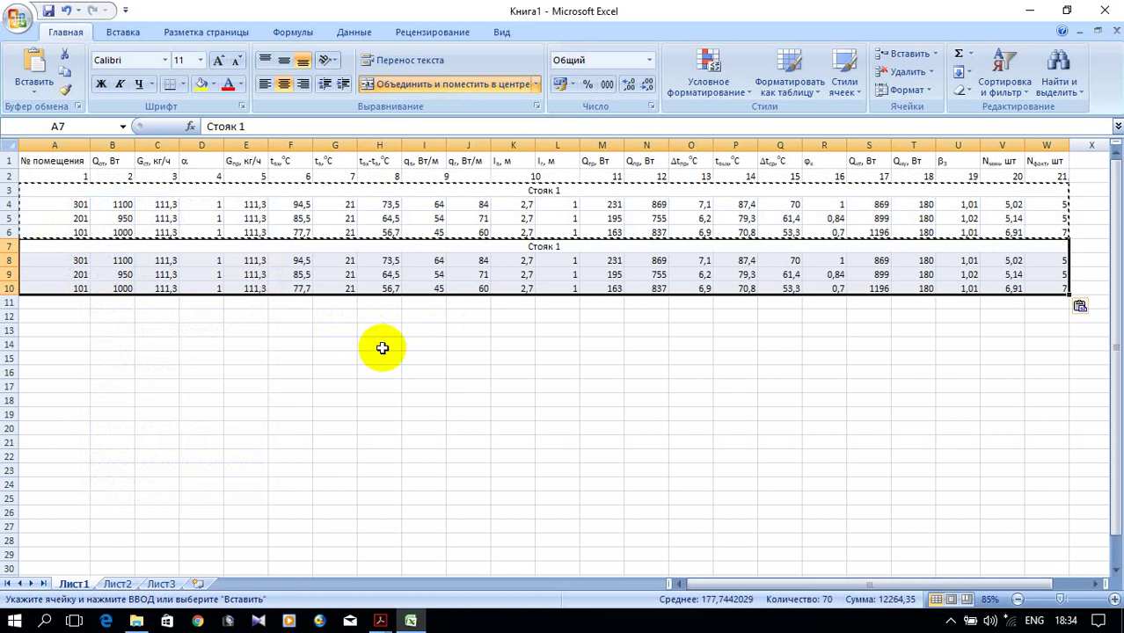
Step: Change the pasted block's heading in row 7 to Стояк 2
{"action": "scroll", "coordinate": [688, 278], "scroll_direction": "up", "scroll_amount": 5, "text": "ctrl"}
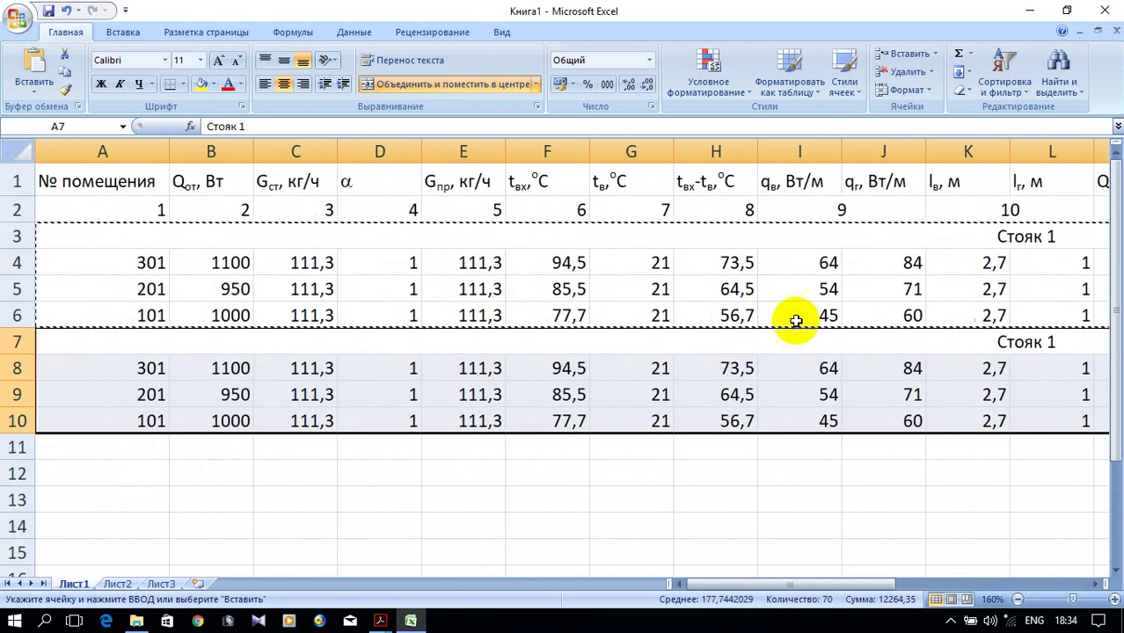
{"action": "double_click", "coordinate": [1066, 339]}
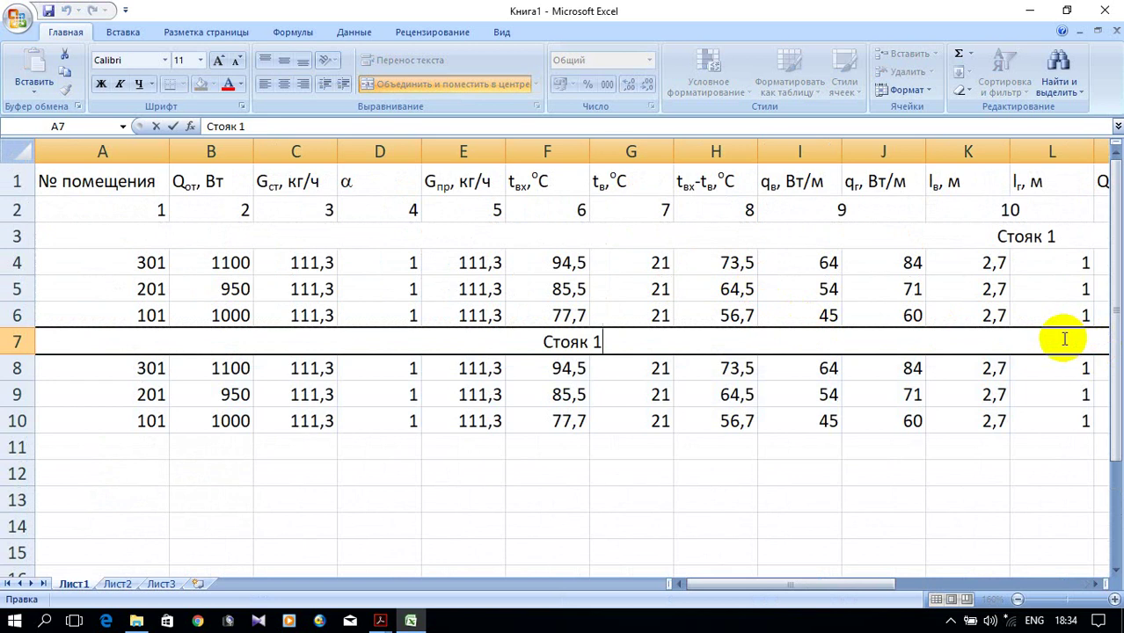
{"action": "key", "text": "BackSpace"}
{"action": "type", "text": "2"}
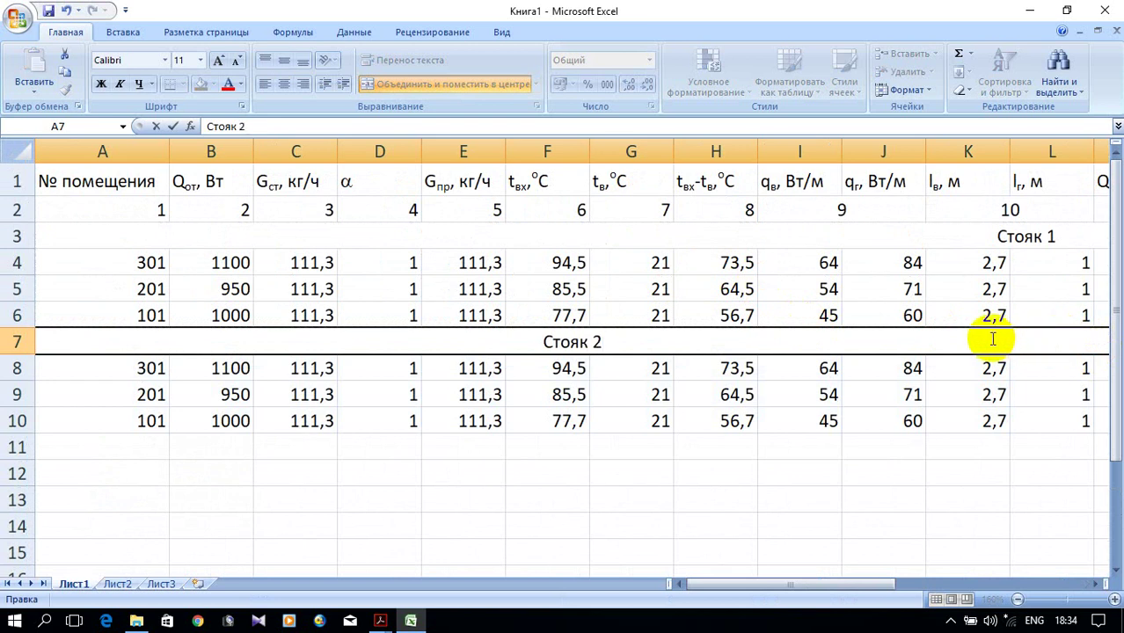
Step: Set the Стояк 2 room numbers in A8:A10 to 302, 202 and 102, filling the series down to the last
{"action": "left_click", "coordinate": [152, 368]}
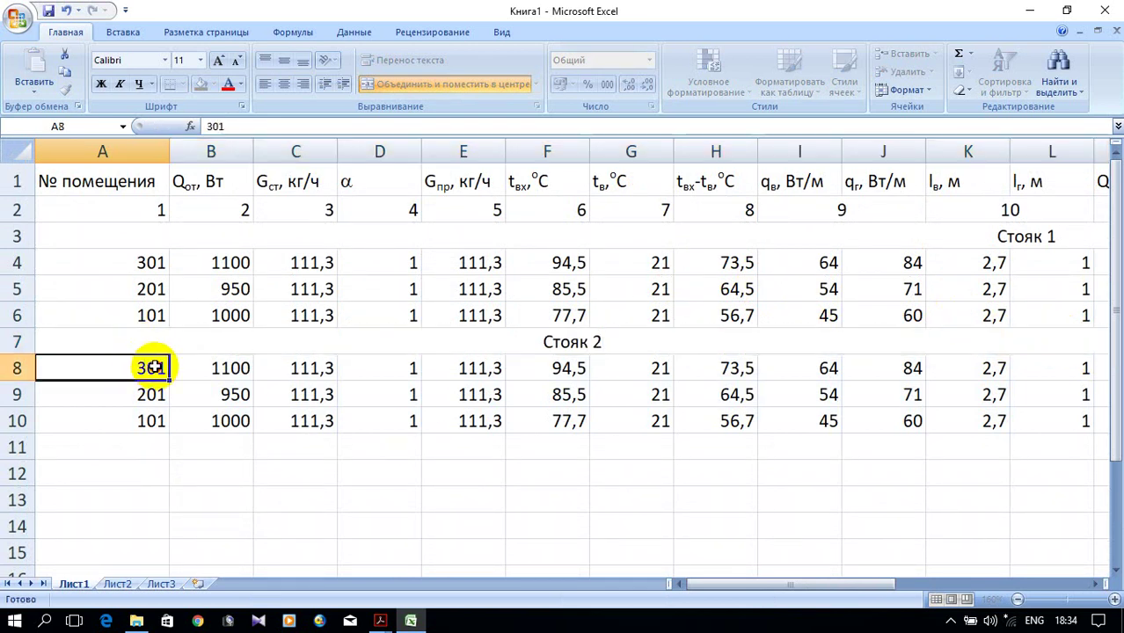
{"action": "key", "text": "F2"}
{"action": "key", "text": "BackSpace"}
{"action": "type", "text": "2"}
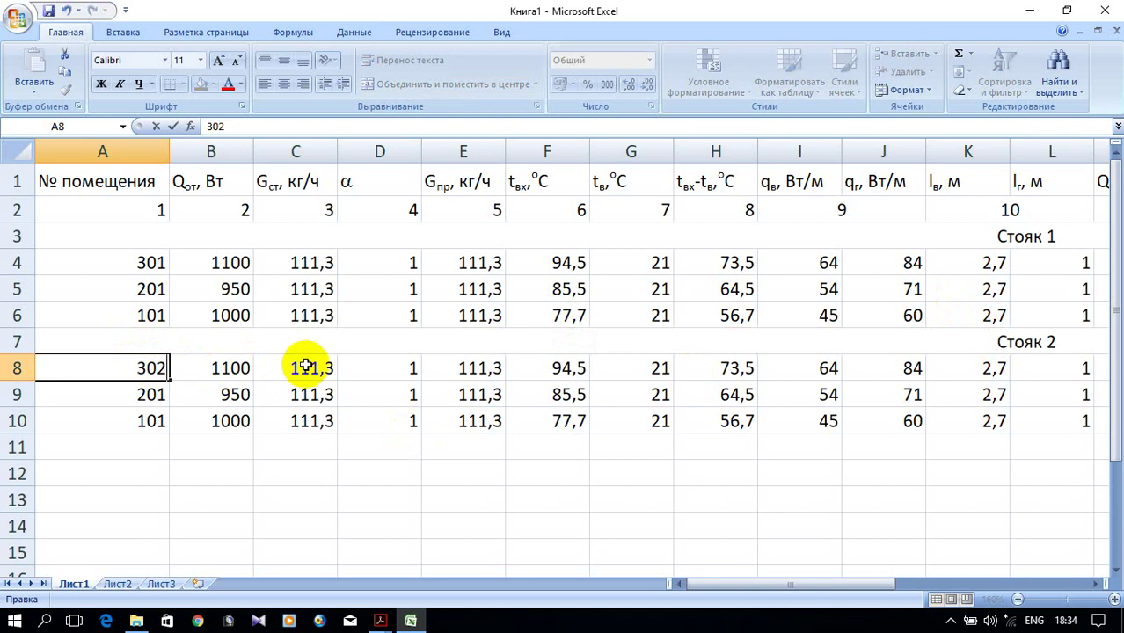
{"action": "left_click", "coordinate": [164, 394]}
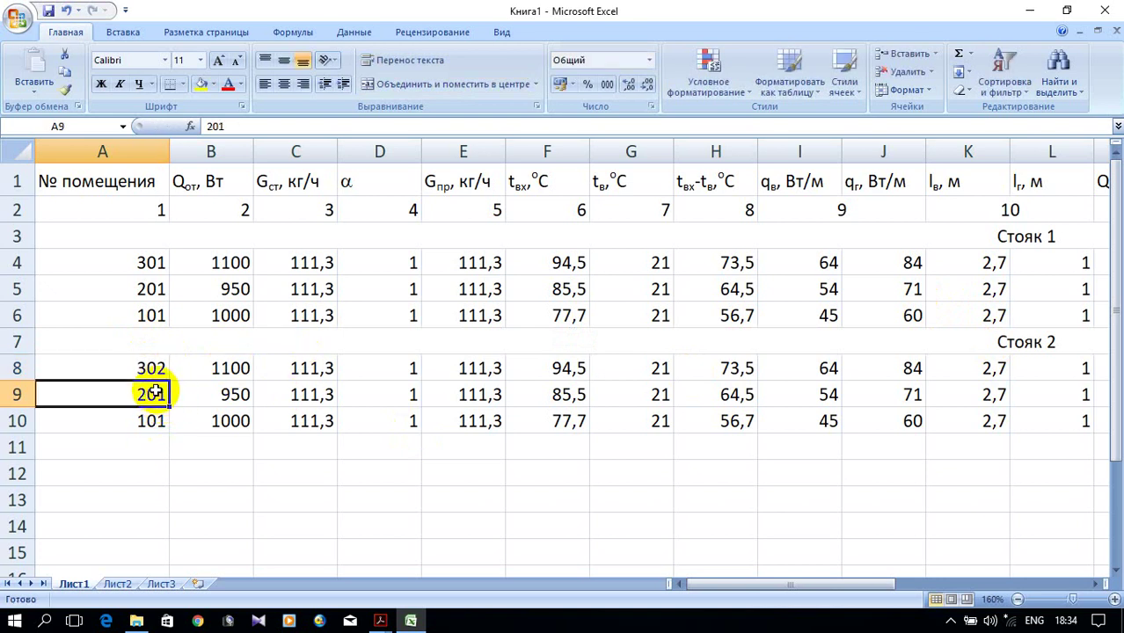
{"action": "key", "text": "F2"}
{"action": "key", "text": "BackSpace"}
{"action": "type", "text": "2"}
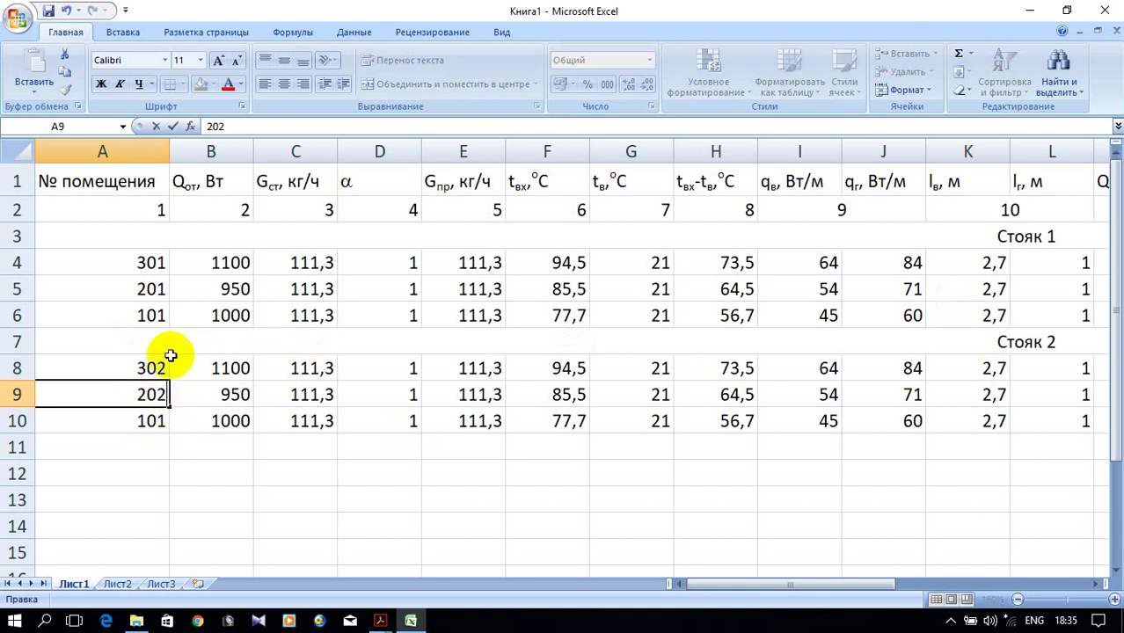
{"action": "left_click_drag", "start_coordinate": [157, 369], "coordinate": [176, 423]}
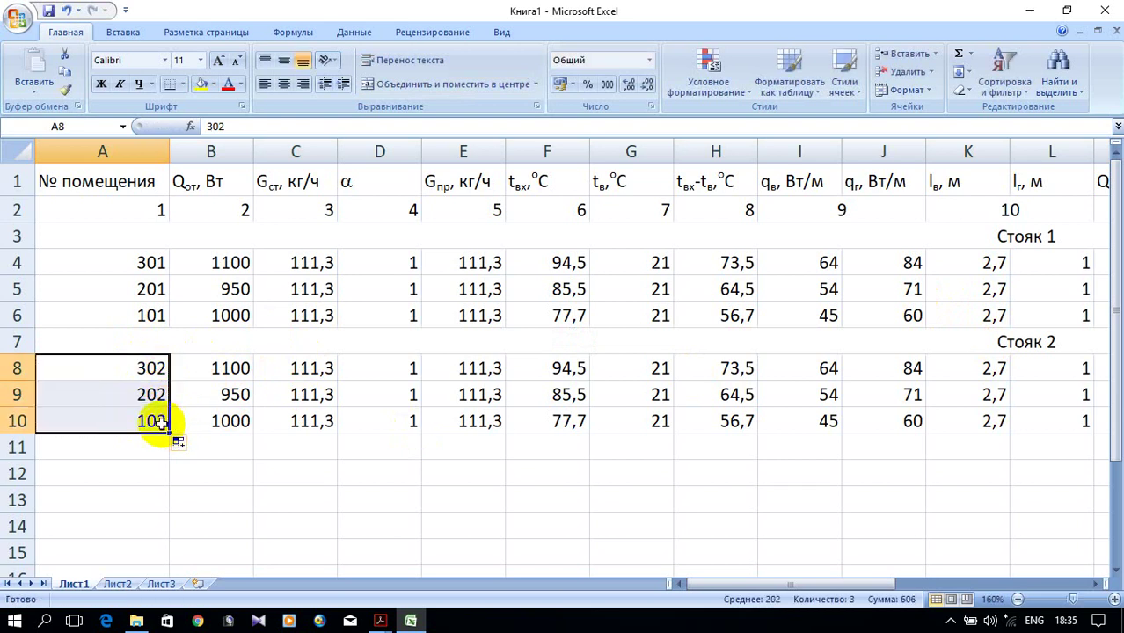
Step: Set the Стояк 2 heat loads Qот in B8:B10 to 1000, 900 and 950 Вт
{"action": "scroll", "coordinate": [154, 396], "scroll_direction": "up", "scroll_amount": 1}
{"action": "scroll", "coordinate": [154, 396], "scroll_direction": "up", "scroll_amount": 1}
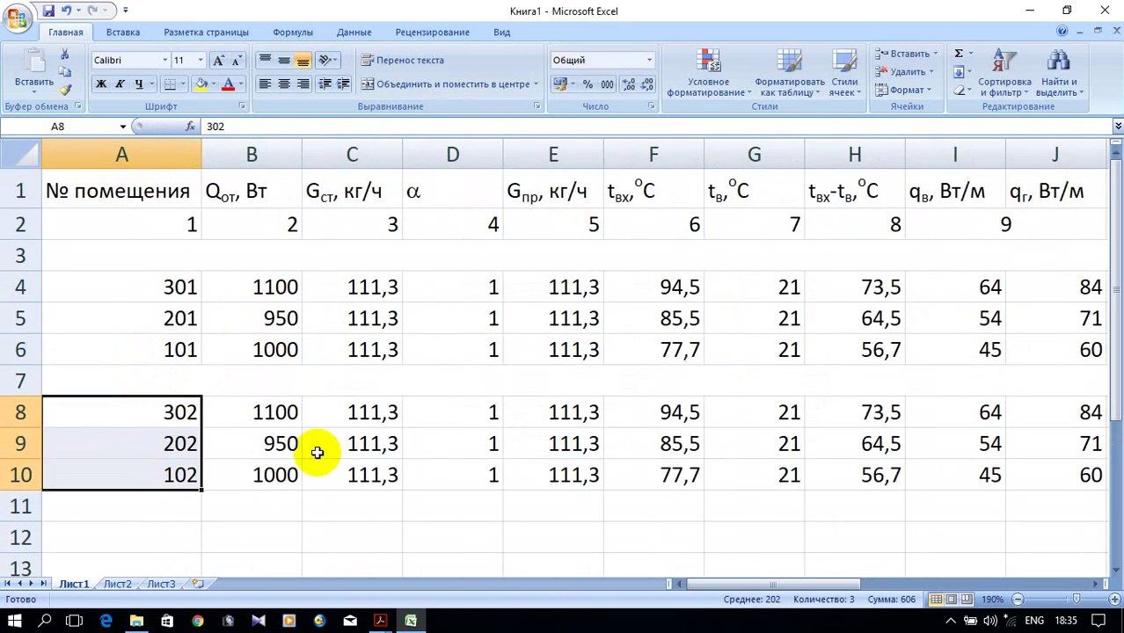
{"action": "left_click", "coordinate": [281, 411]}
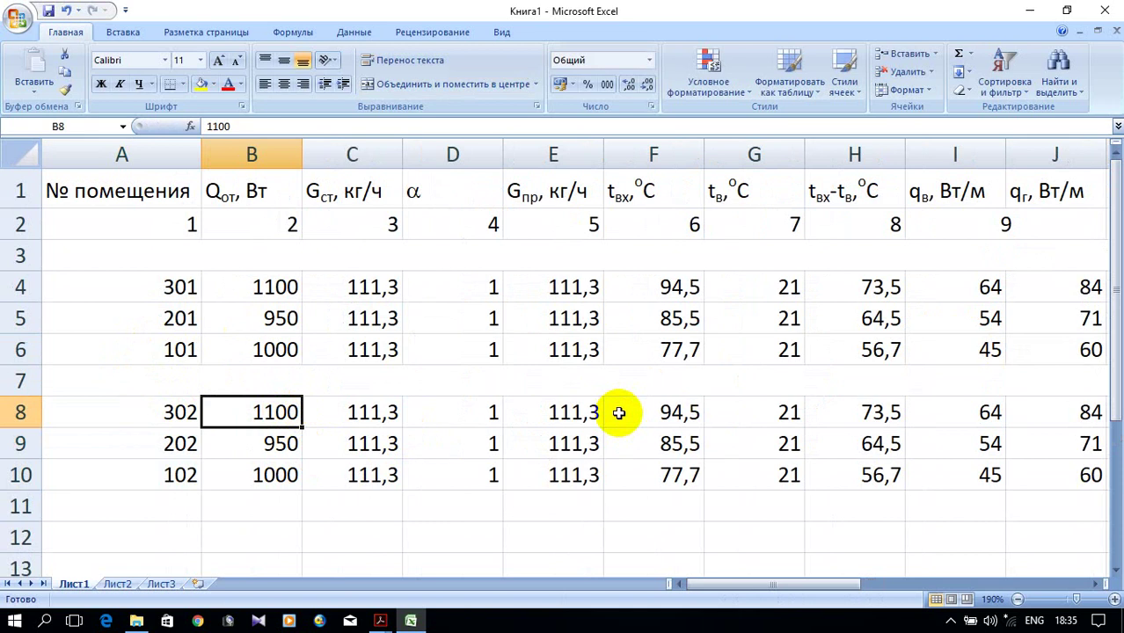
{"action": "type", "text": "10"}
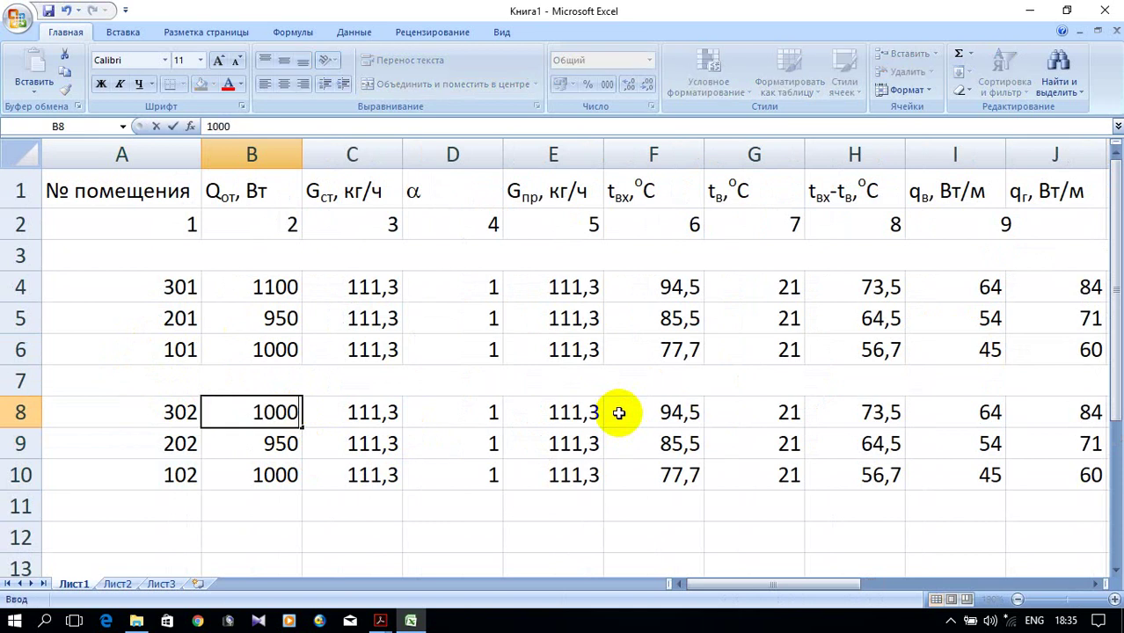
{"action": "left_click", "coordinate": [288, 444]}
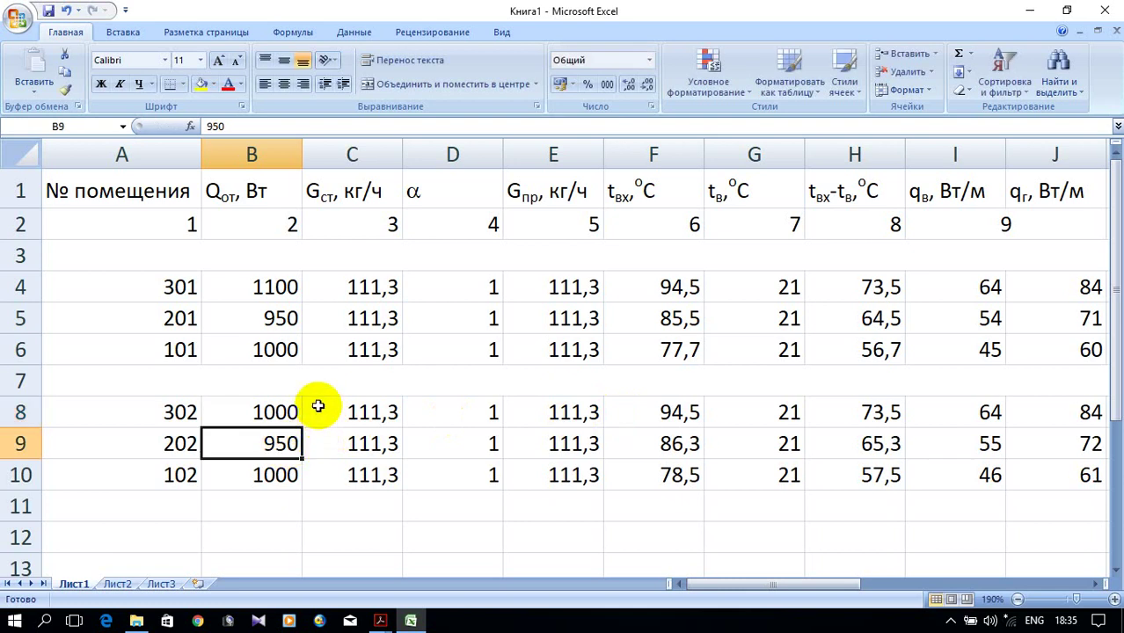
{"action": "scroll", "coordinate": [333, 477], "scroll_direction": "up", "scroll_amount": 3, "text": "ctrl"}
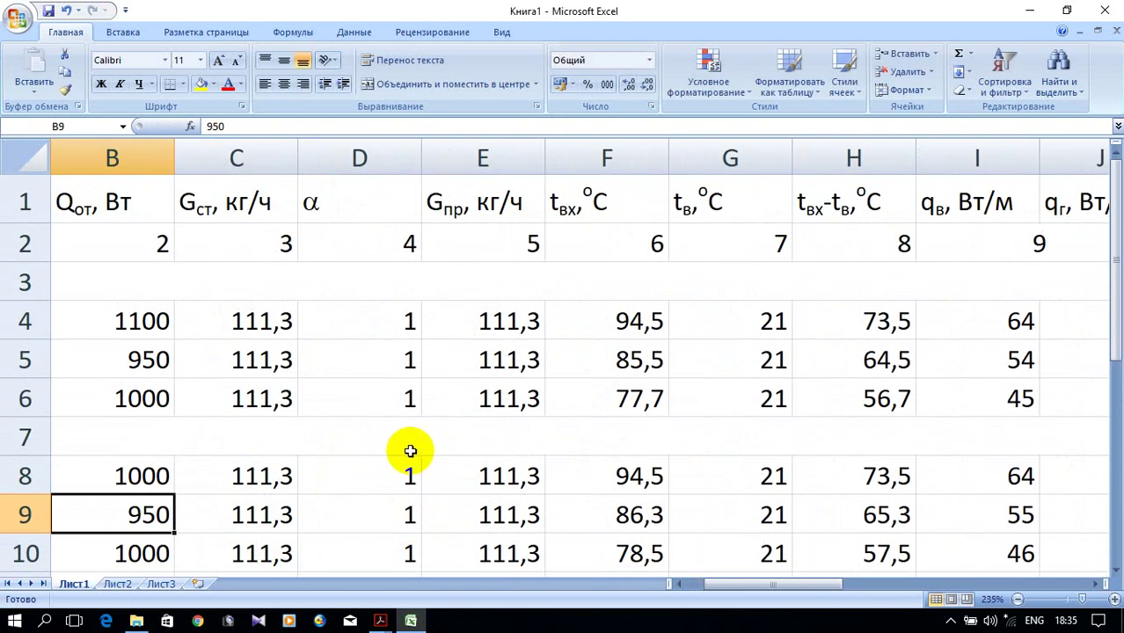
{"action": "left_click", "coordinate": [678, 585]}
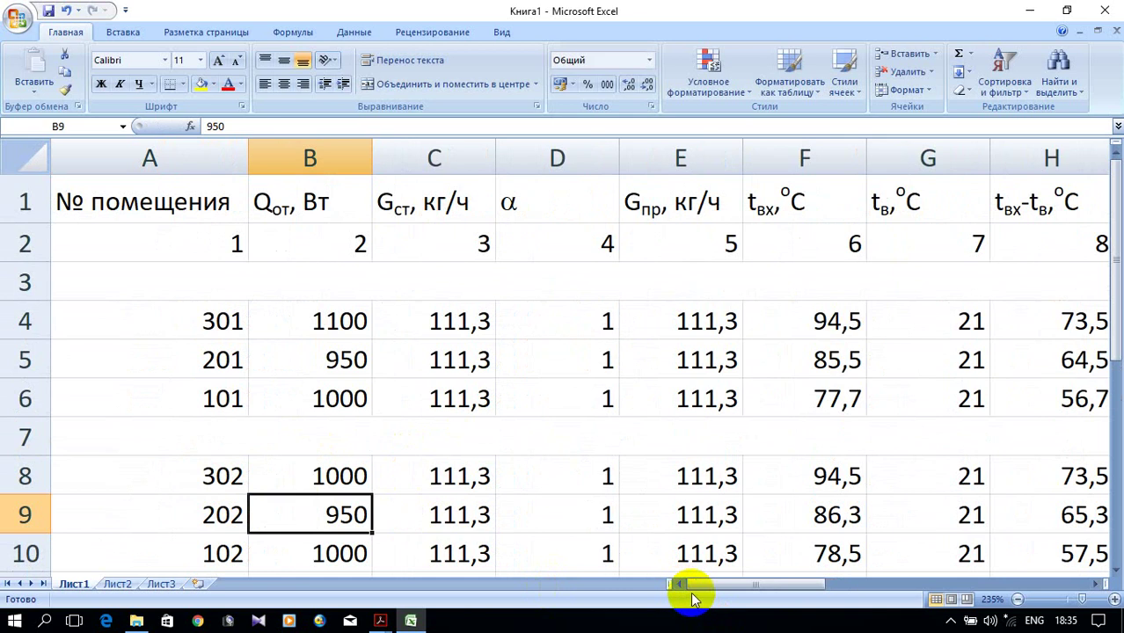
{"action": "type", "text": "900"}
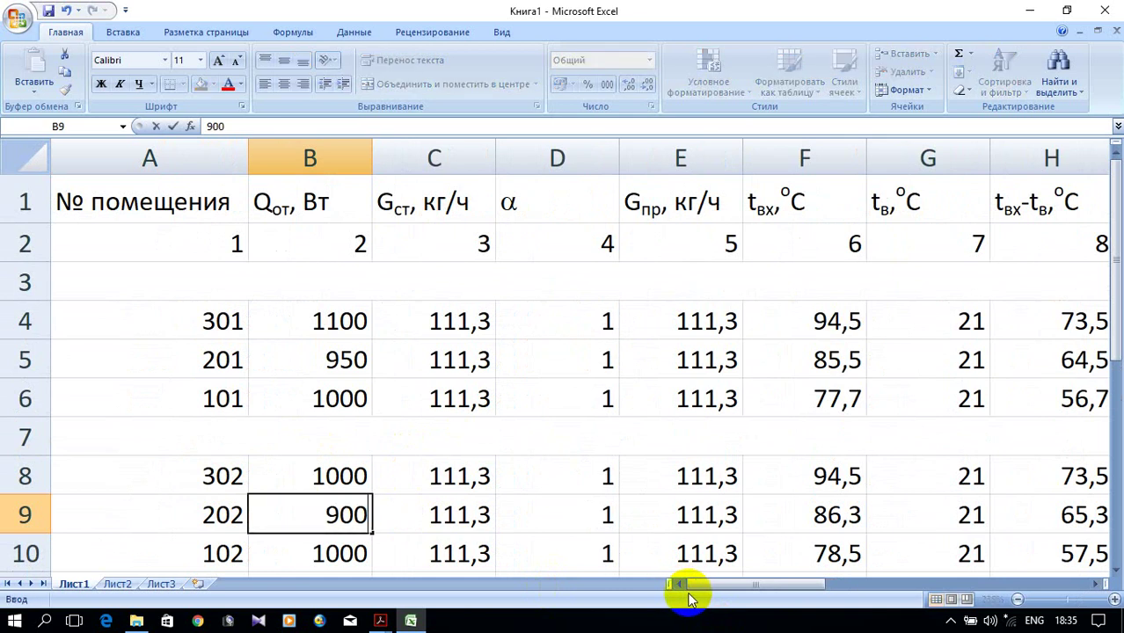
{"action": "left_click", "coordinate": [325, 556]}
{"action": "type", "text": "9"}
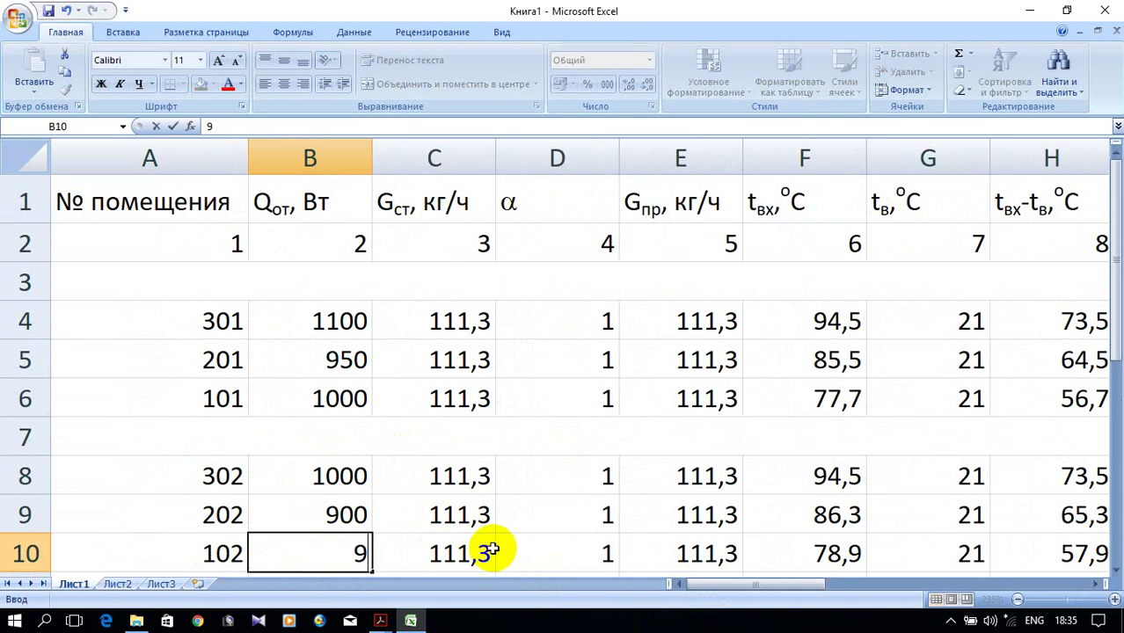
{"action": "type", "text": "50"}
{"action": "left_click", "coordinate": [601, 443]}
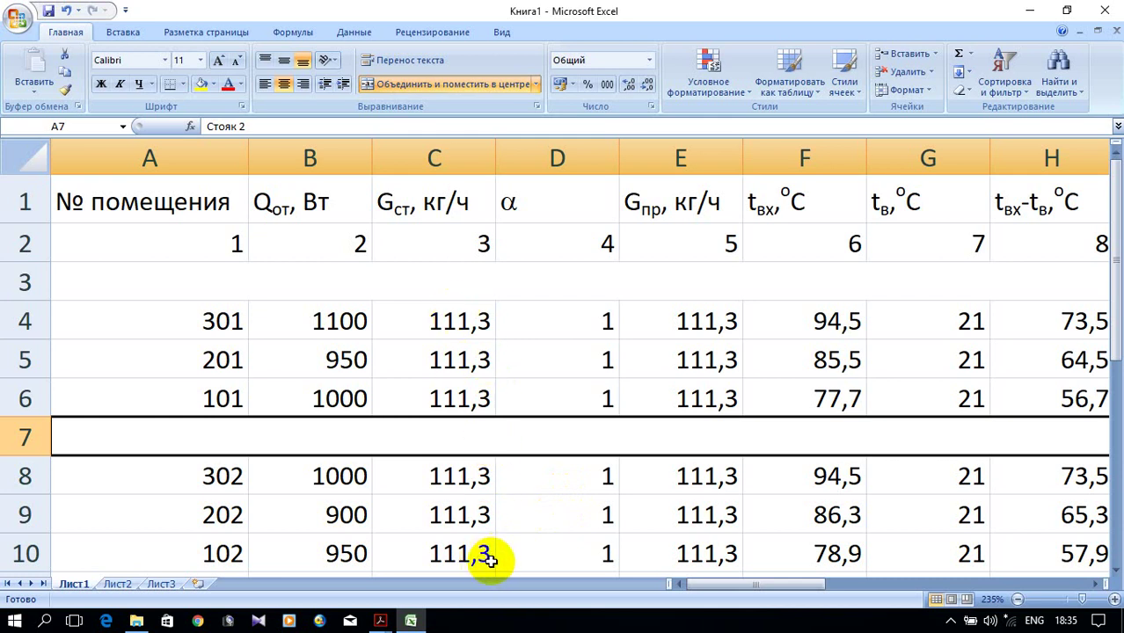
Step: Change the summed range in the C8 Gст formula to B$8:B$10 and fill the formula down through C10
{"action": "left_click", "coordinate": [461, 471]}
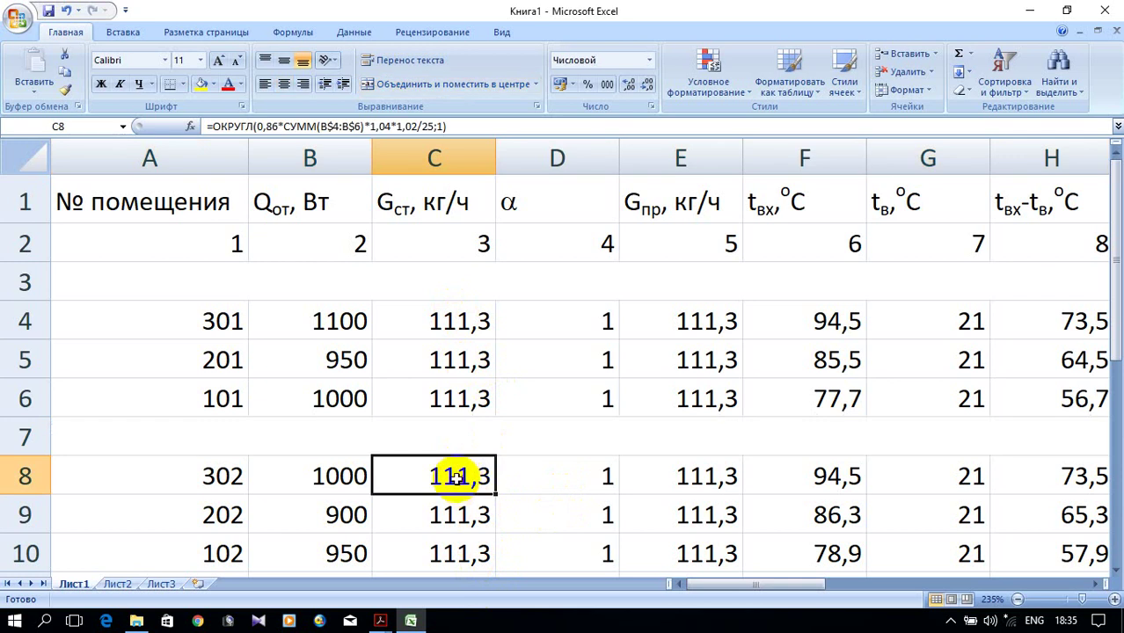
{"action": "double_click", "coordinate": [459, 476]}
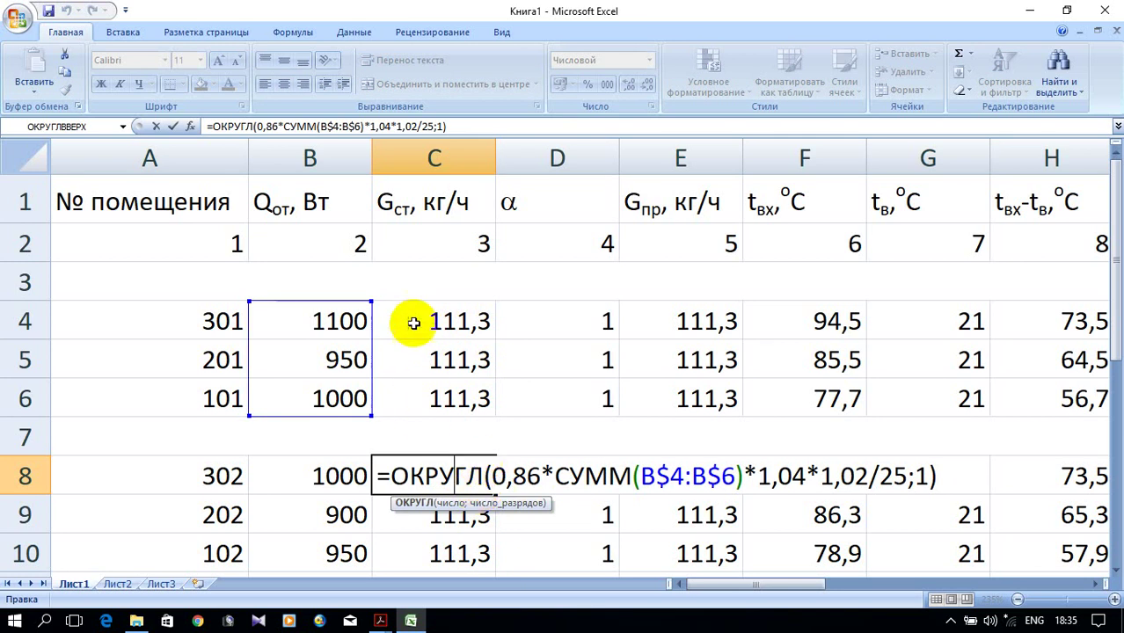
{"action": "left_click_drag", "start_coordinate": [324, 306], "coordinate": [306, 491]}
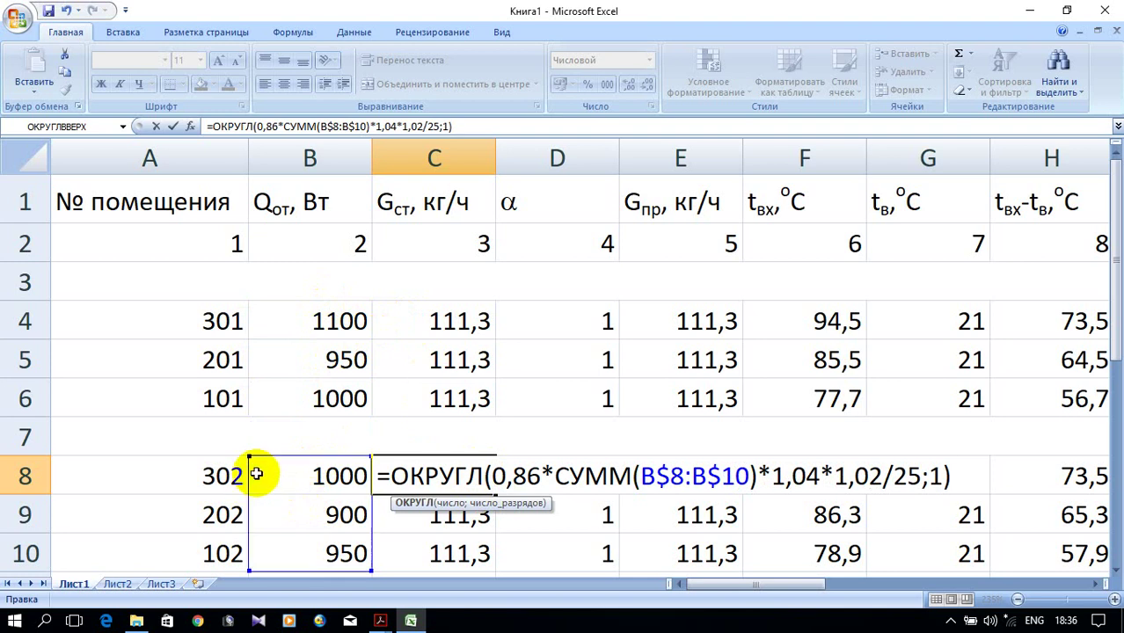
{"action": "mouse_move", "coordinate": [296, 459]}
{"action": "left_mouse_down"}
{"action": "mouse_move", "coordinate": [308, 322]}
{"action": "mouse_move", "coordinate": [296, 471]}
{"action": "left_mouse_up"}
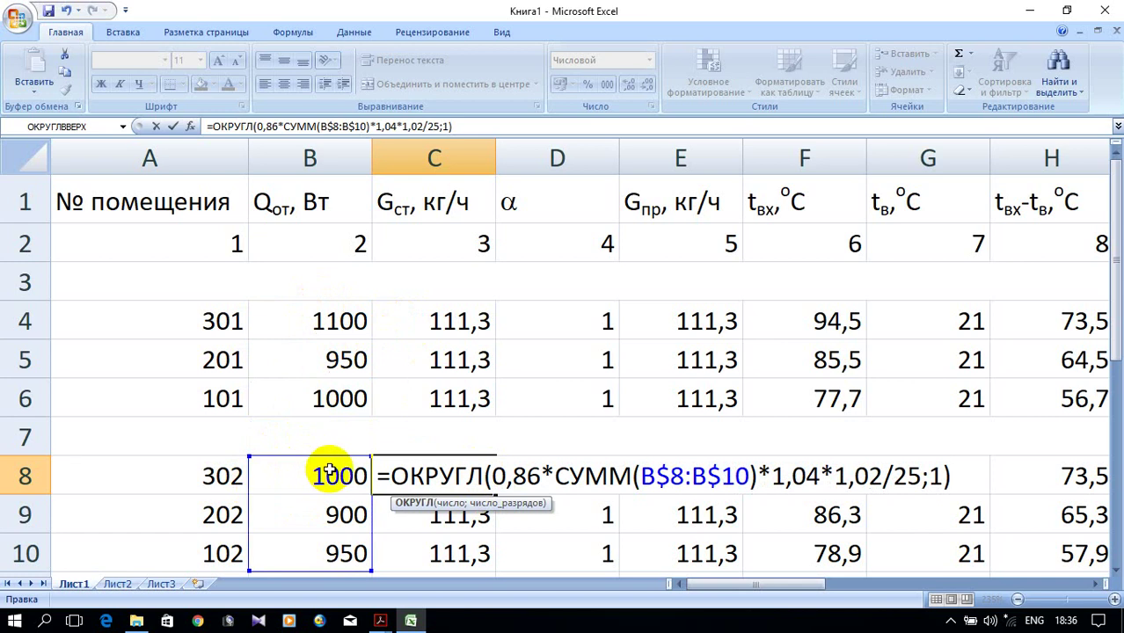
{"action": "key", "text": "Return"}
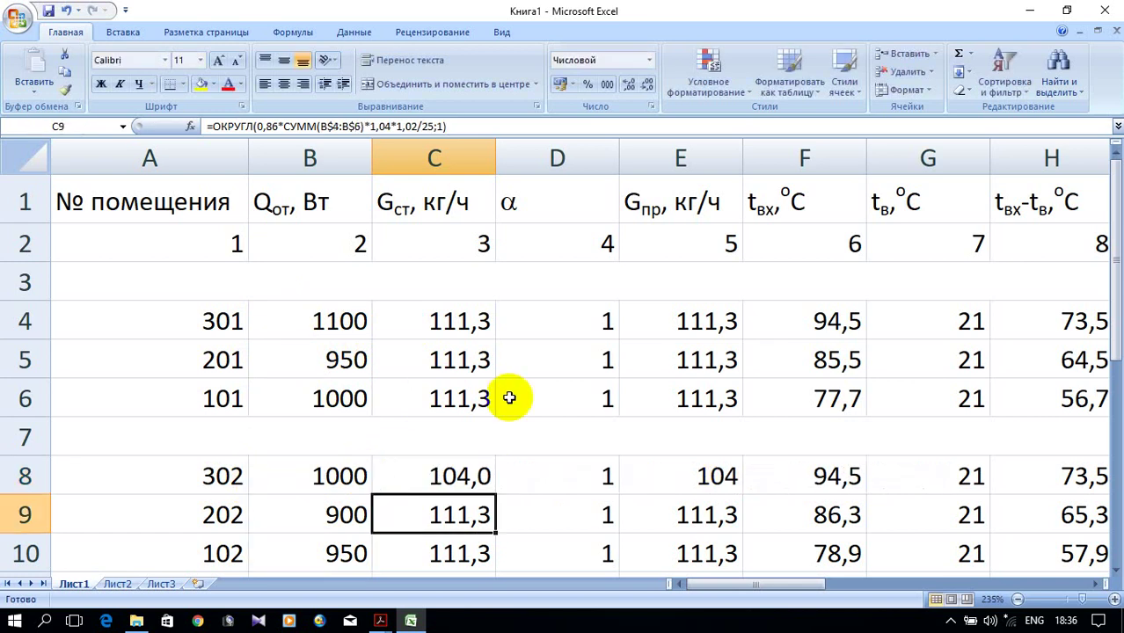
{"action": "left_click", "coordinate": [483, 476]}
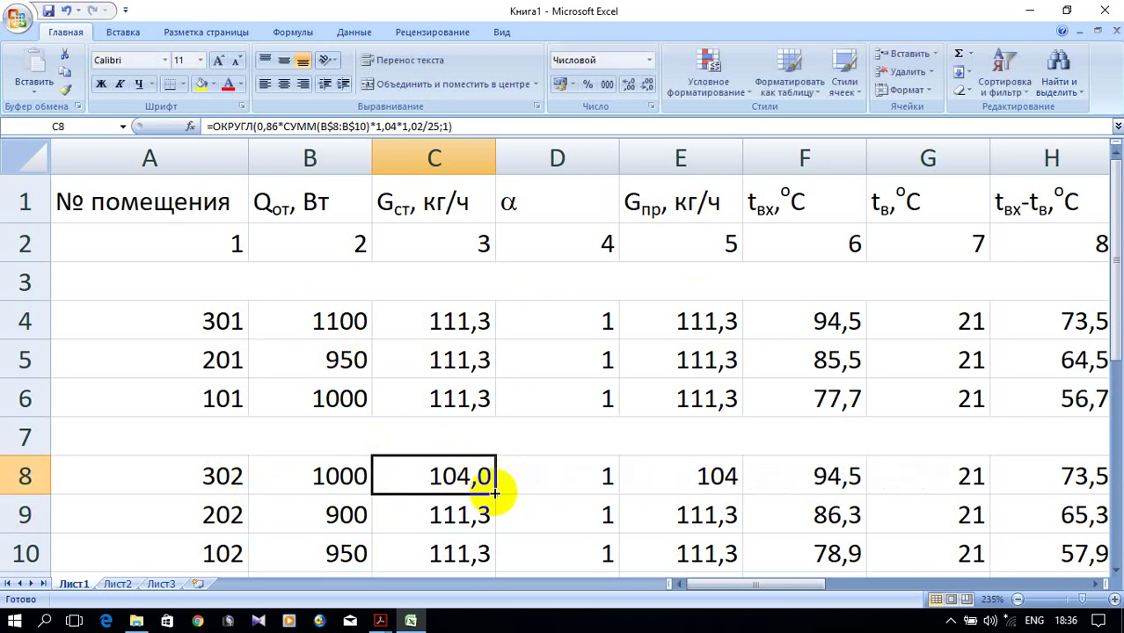
{"action": "left_click_drag", "start_coordinate": [502, 494], "coordinate": [492, 573]}
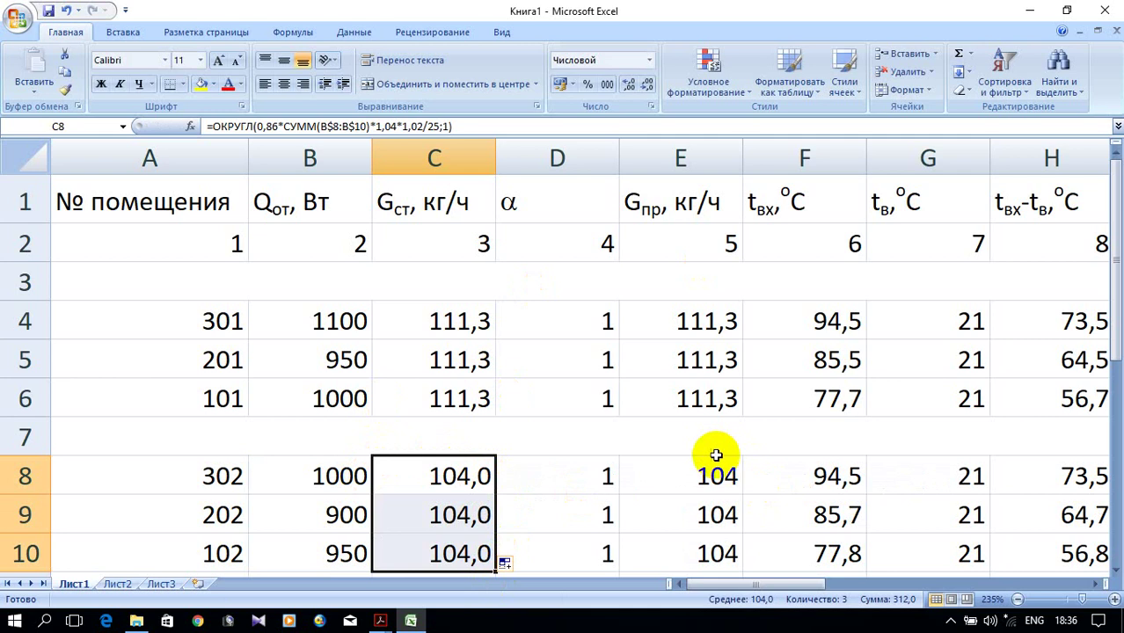
Step: Edit the tвх formula in F8 to =ОКРУГЛ(95-0,04*9;1) by replacing the multiplier with 9
{"action": "left_click", "coordinate": [802, 466]}
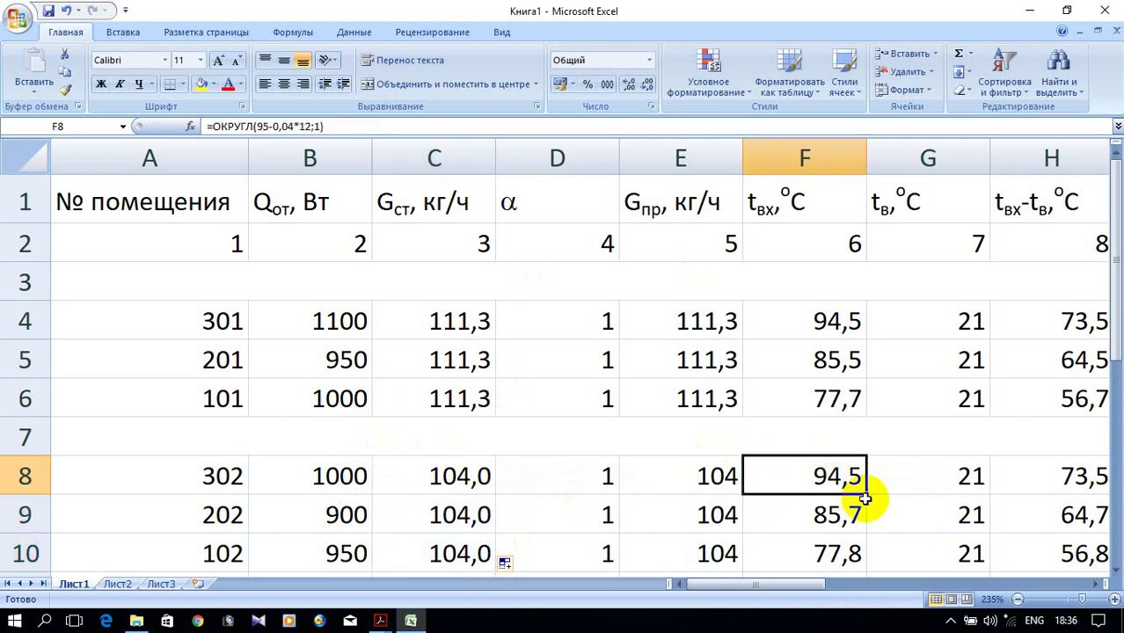
{"action": "left_click", "coordinate": [1095, 584]}
{"action": "left_click", "coordinate": [1094, 584]}
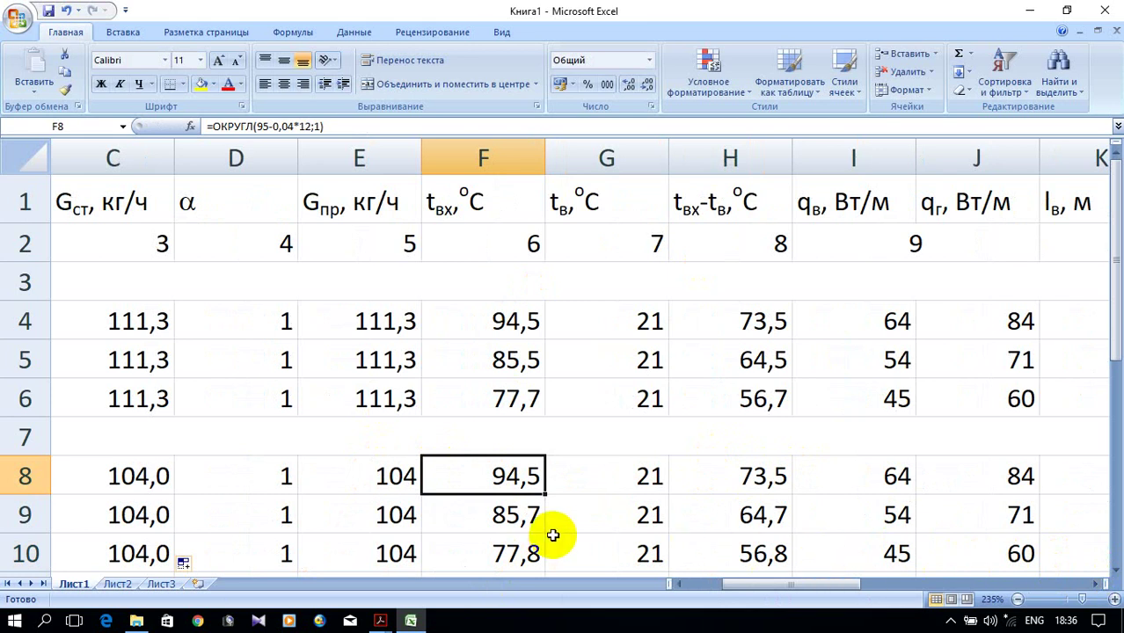
{"action": "scroll", "coordinate": [554, 532], "scroll_direction": "up", "scroll_amount": 3}
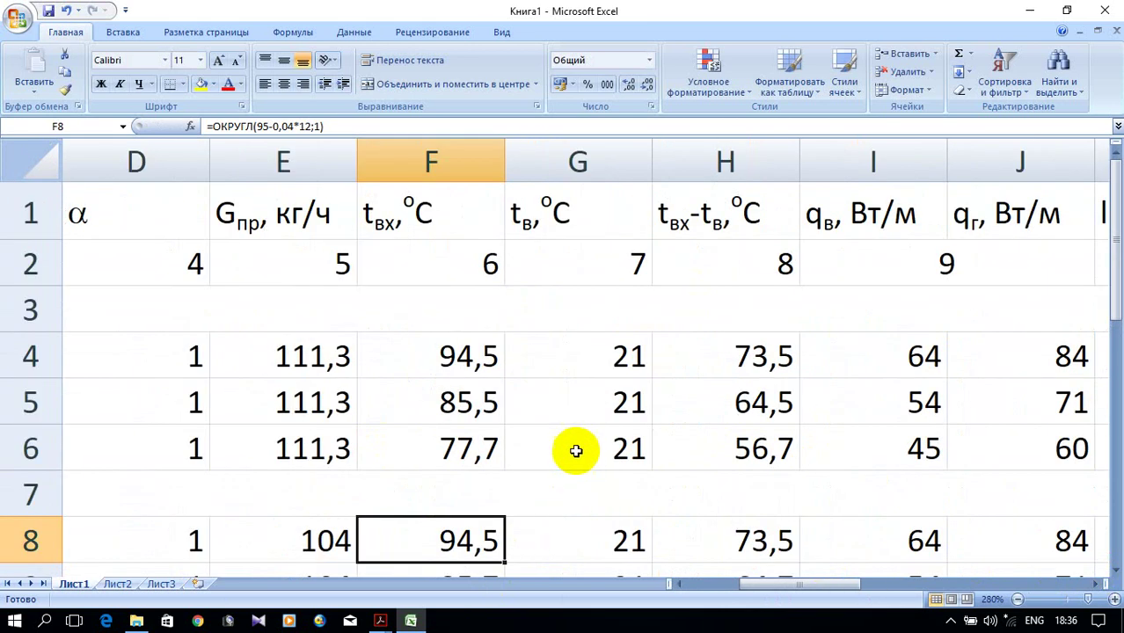
{"action": "double_click", "coordinate": [476, 539]}
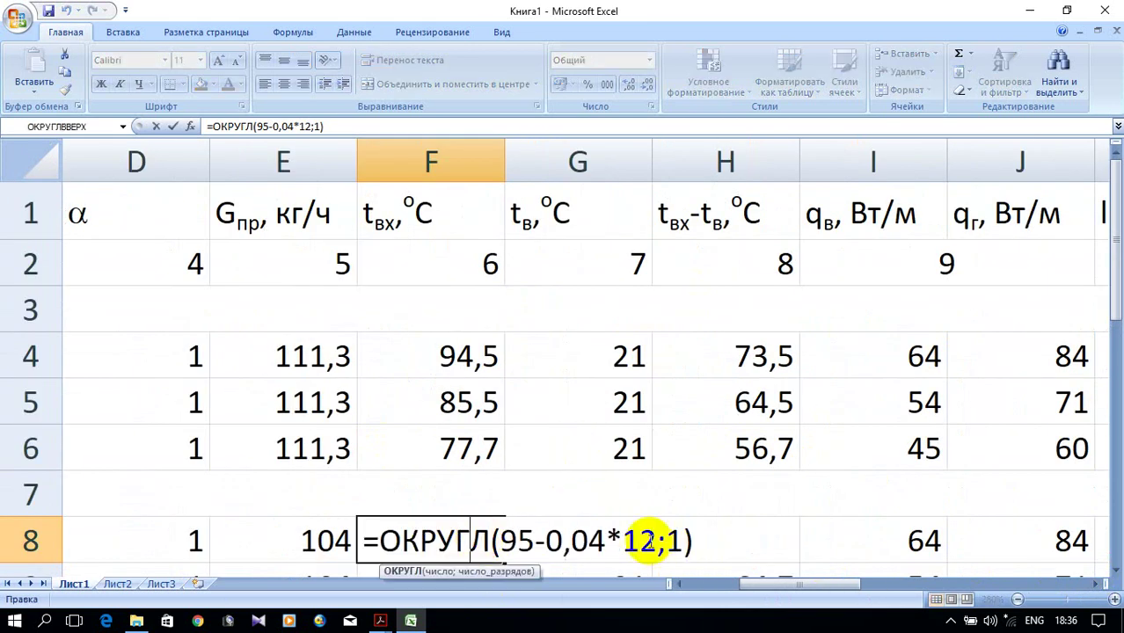
{"action": "left_click", "coordinate": [629, 539]}
{"action": "key", "text": "BackSpace"}
{"action": "key", "text": "BackSpace"}
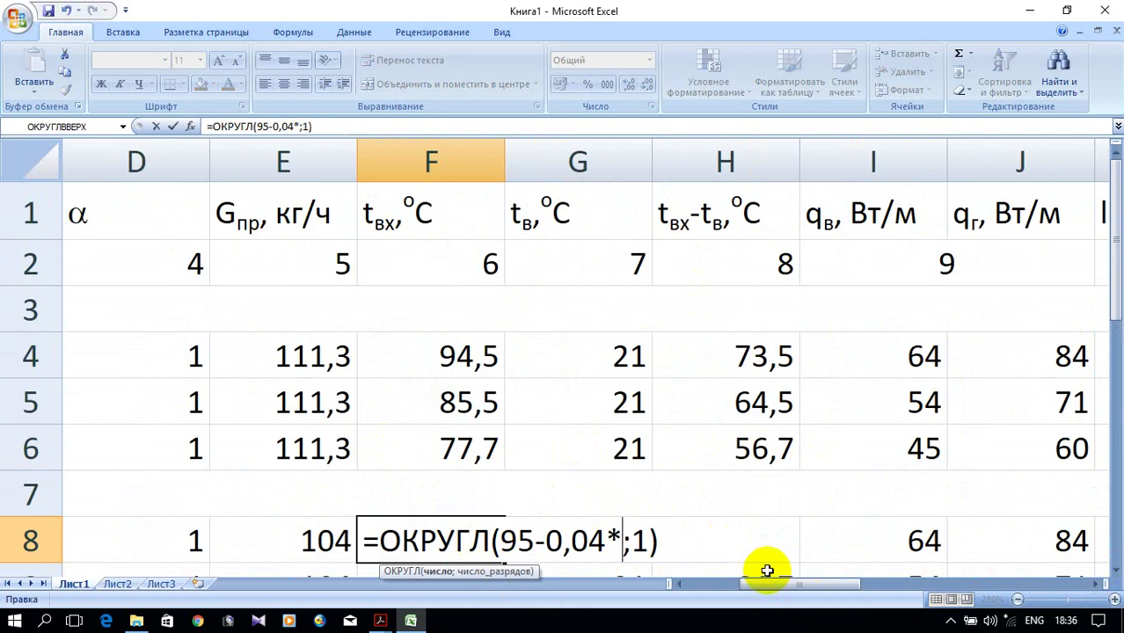
{"action": "type", "text": "9"}
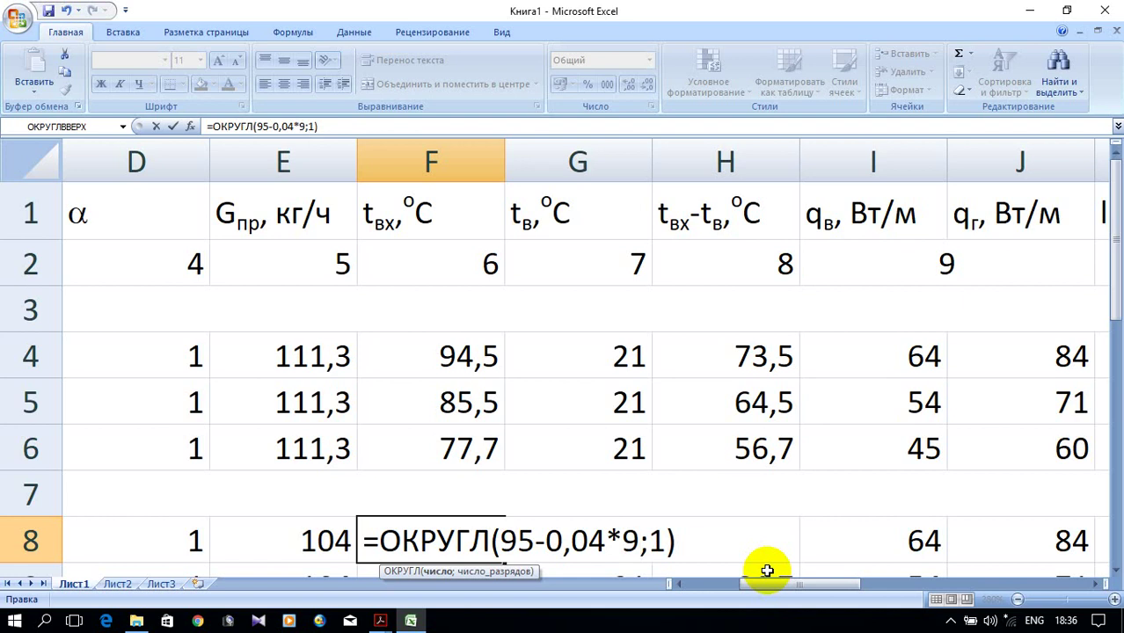
{"action": "key", "text": "Return"}
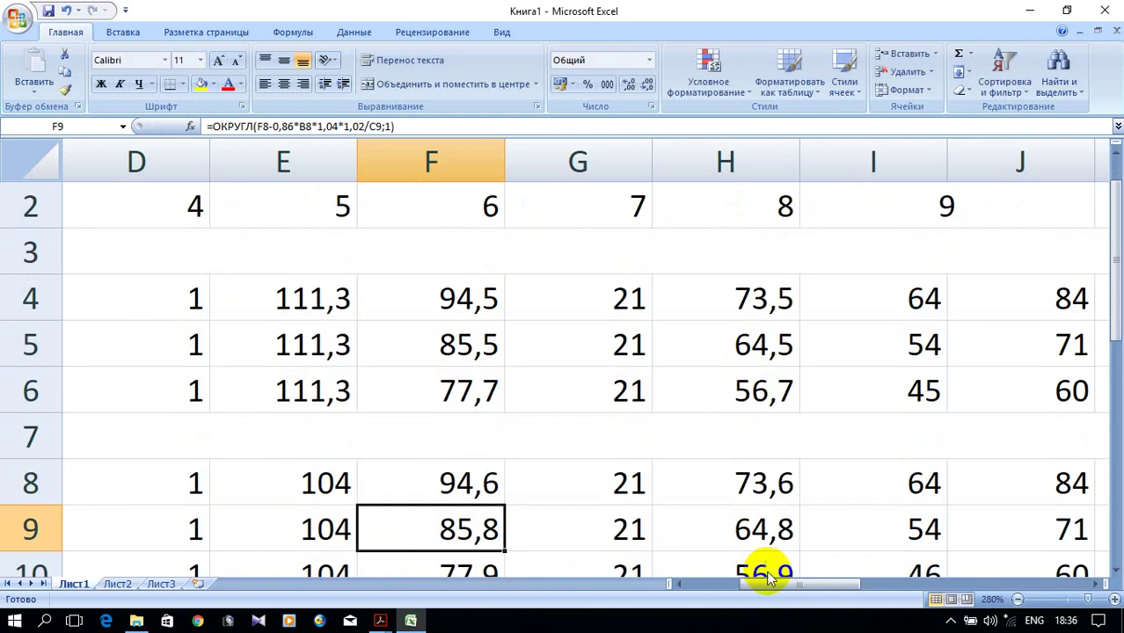
Step: Examine the recalculated Стояк 2 rows across columns F to P against the Стояк 1 rows
{"action": "left_click", "coordinate": [1094, 584]}
{"action": "left_click", "coordinate": [1095, 585]}
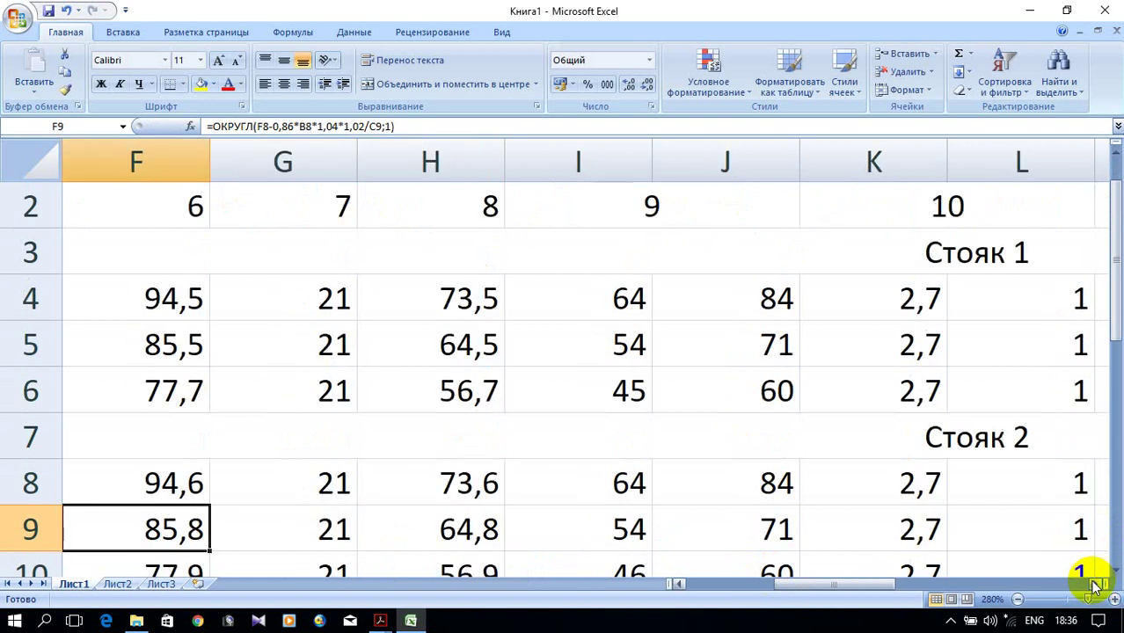
{"action": "left_click", "coordinate": [1095, 584]}
{"action": "left_click", "coordinate": [1095, 585]}
{"action": "left_click", "coordinate": [1095, 585]}
{"action": "left_click", "coordinate": [1095, 585]}
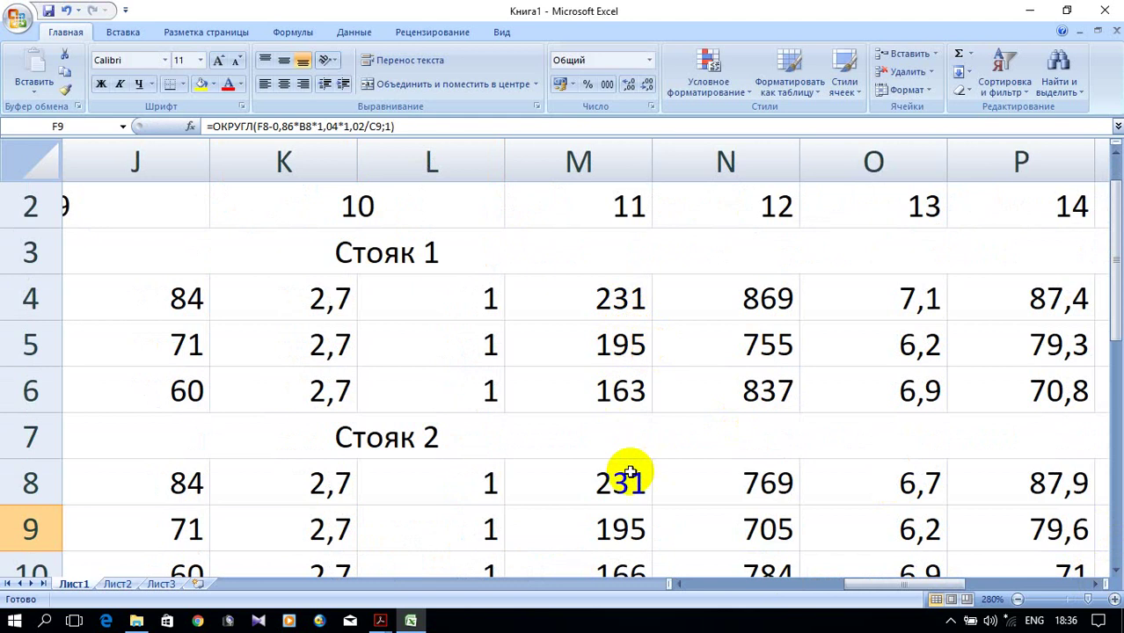
{"action": "left_click", "coordinate": [679, 584]}
{"action": "left_click", "coordinate": [679, 584]}
{"action": "left_click", "coordinate": [679, 584]}
{"action": "left_click", "coordinate": [679, 584]}
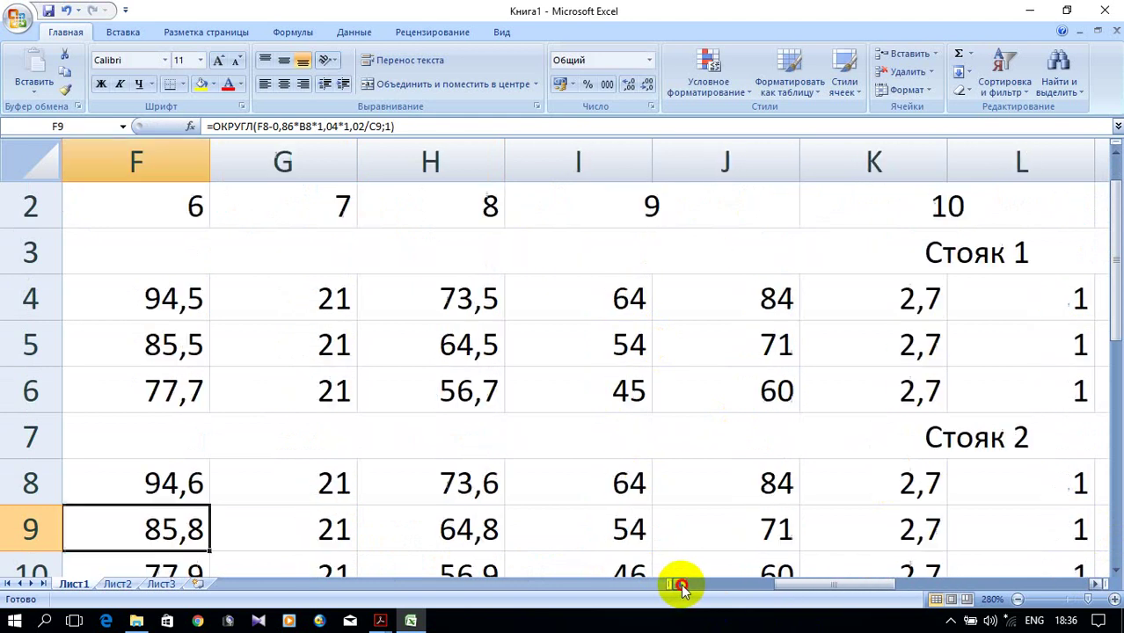
Step: Open the tвх formula in F8, highlight its multiplier 9 for review and close it without edits
{"action": "left_click", "coordinate": [679, 584]}
{"action": "left_click", "coordinate": [293, 479]}
{"action": "double_click", "coordinate": [293, 479]}
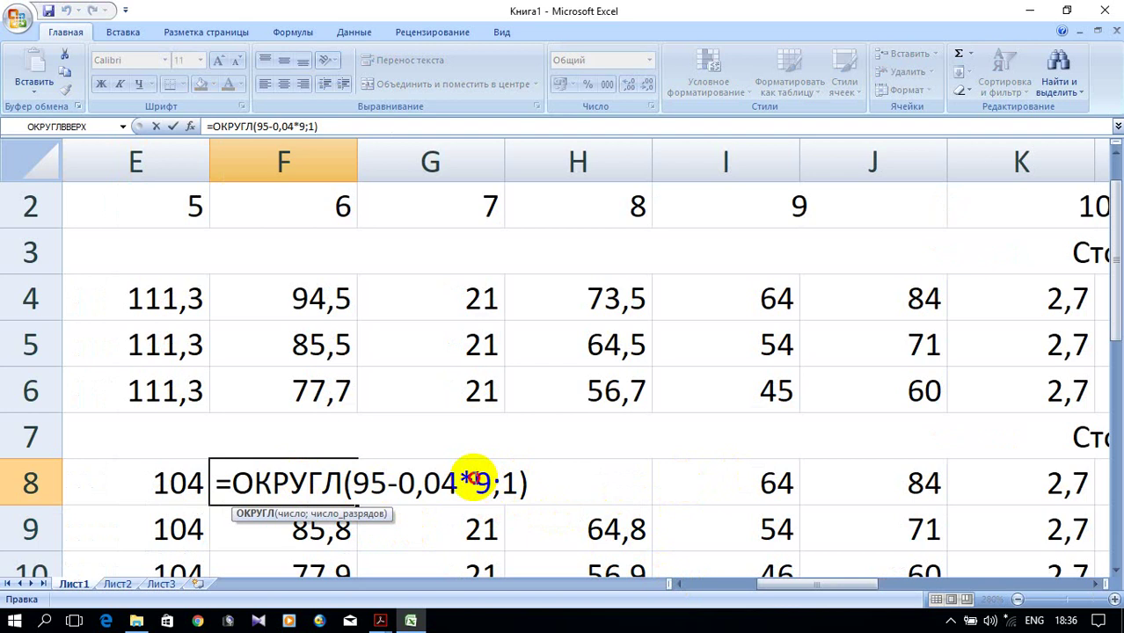
{"action": "left_click_drag", "start_coordinate": [475, 483], "coordinate": [493, 483]}
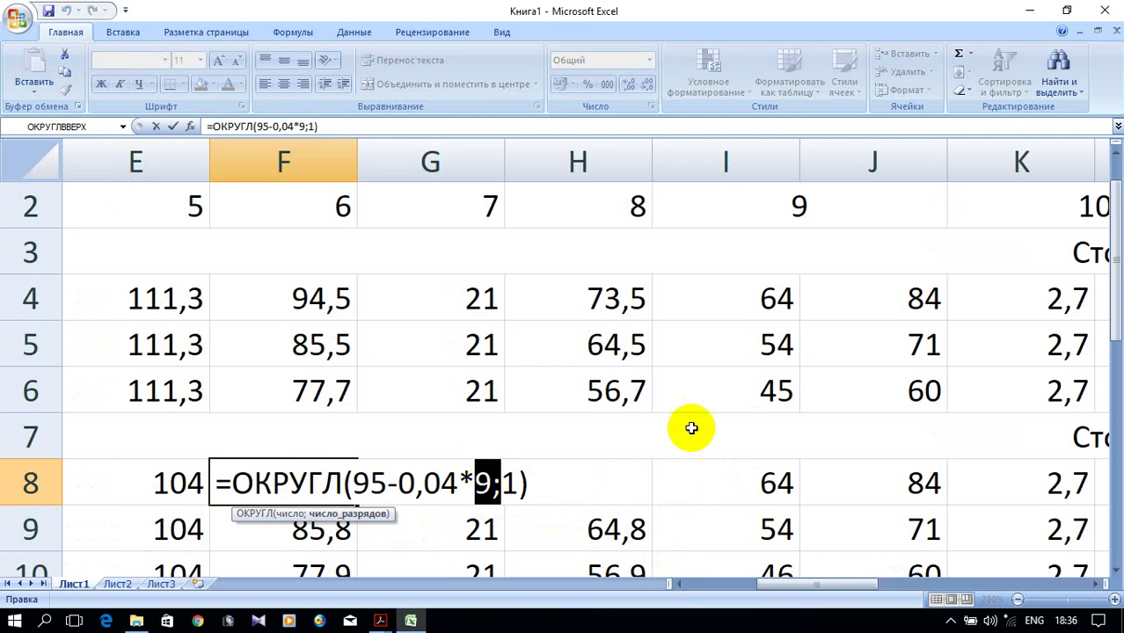
{"action": "key", "text": "shift+Left"}
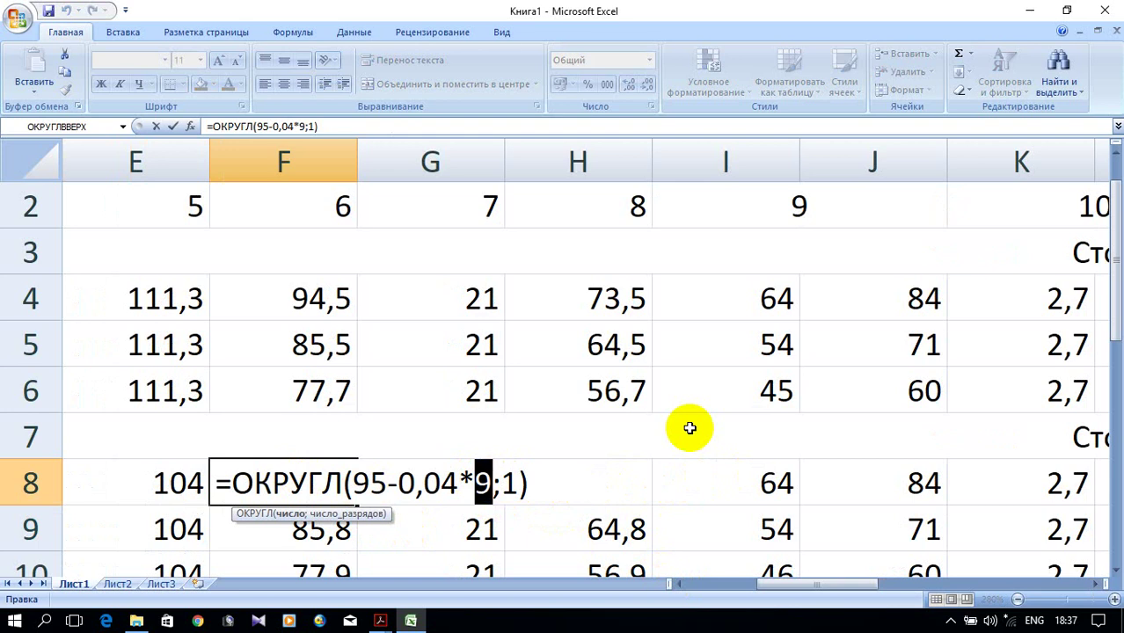
{"action": "key", "text": "Return"}
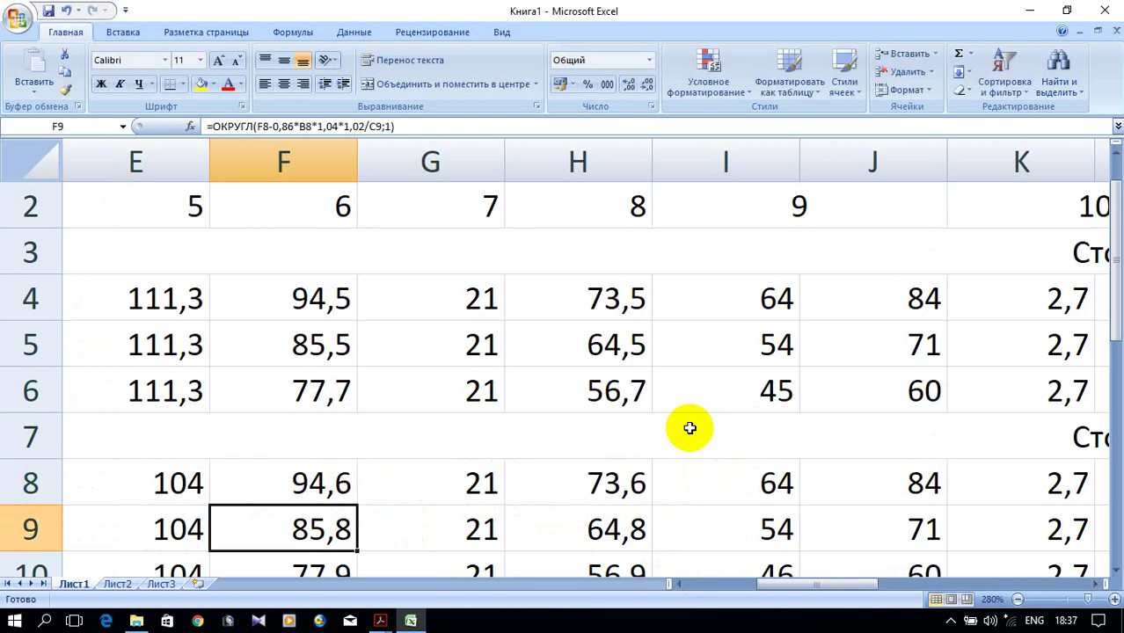
Step: Review the whole calculation table for Стояк 1 and Стояк 2, through the Nфакт column
{"action": "scroll", "coordinate": [712, 387], "scroll_direction": "down", "scroll_amount": 2}
{"action": "scroll", "coordinate": [714, 418], "scroll_direction": "up", "scroll_amount": 1}
{"action": "scroll", "coordinate": [717, 415], "scroll_direction": "up", "scroll_amount": 1}
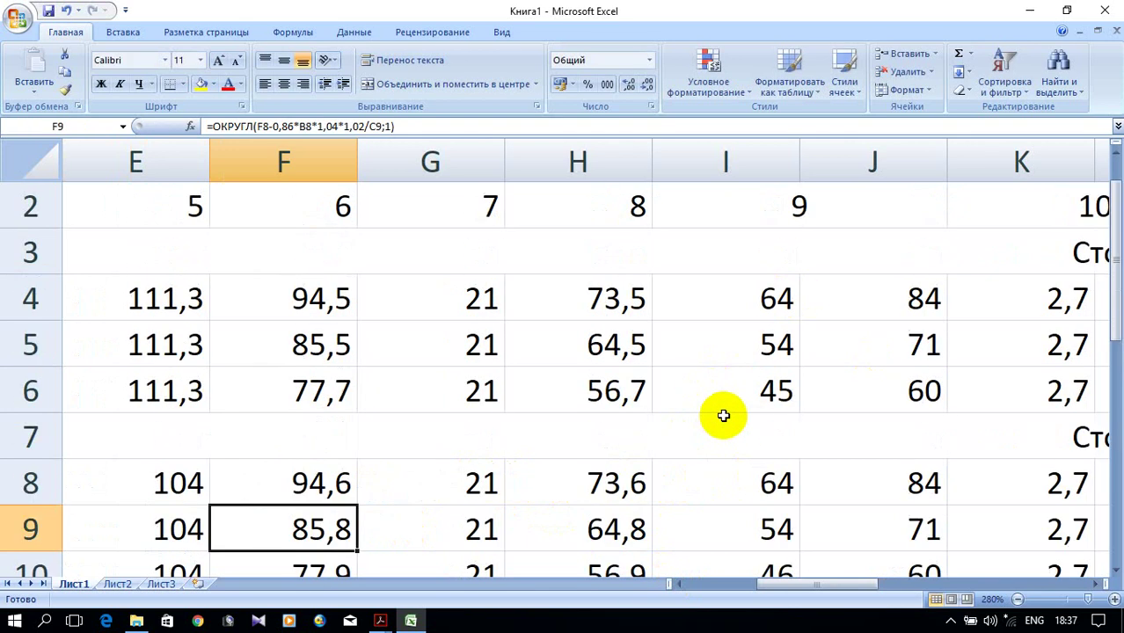
{"action": "scroll", "coordinate": [723, 464], "scroll_direction": "down", "scroll_amount": 5}
{"action": "scroll", "coordinate": [722, 469], "scroll_direction": "down", "scroll_amount": 6}
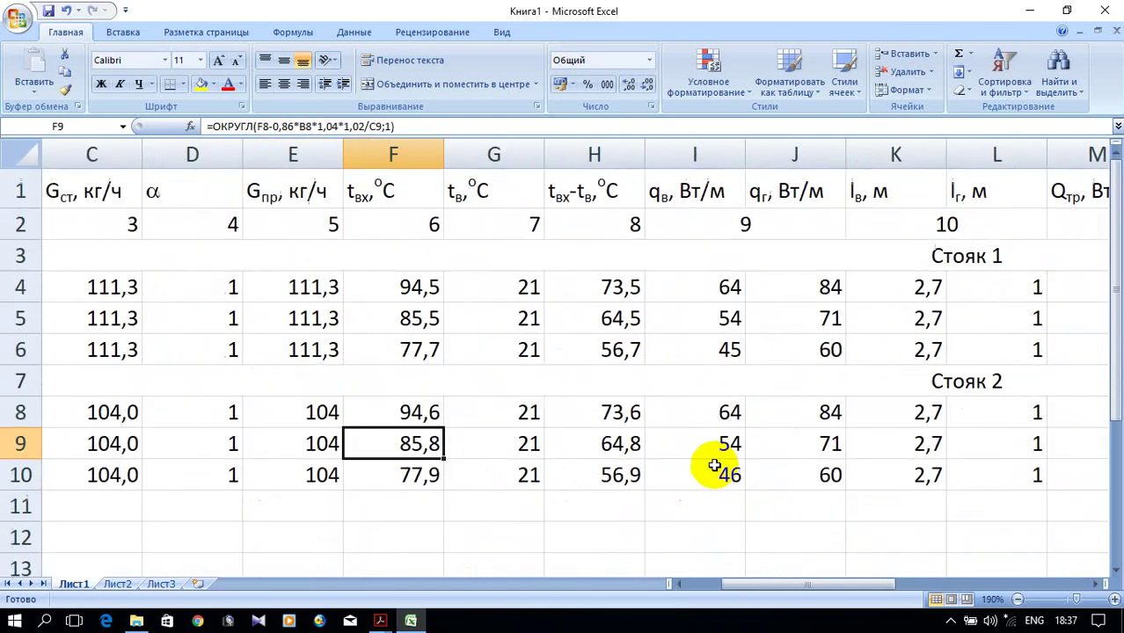
{"action": "scroll", "coordinate": [707, 463], "scroll_direction": "down", "scroll_amount": 3}
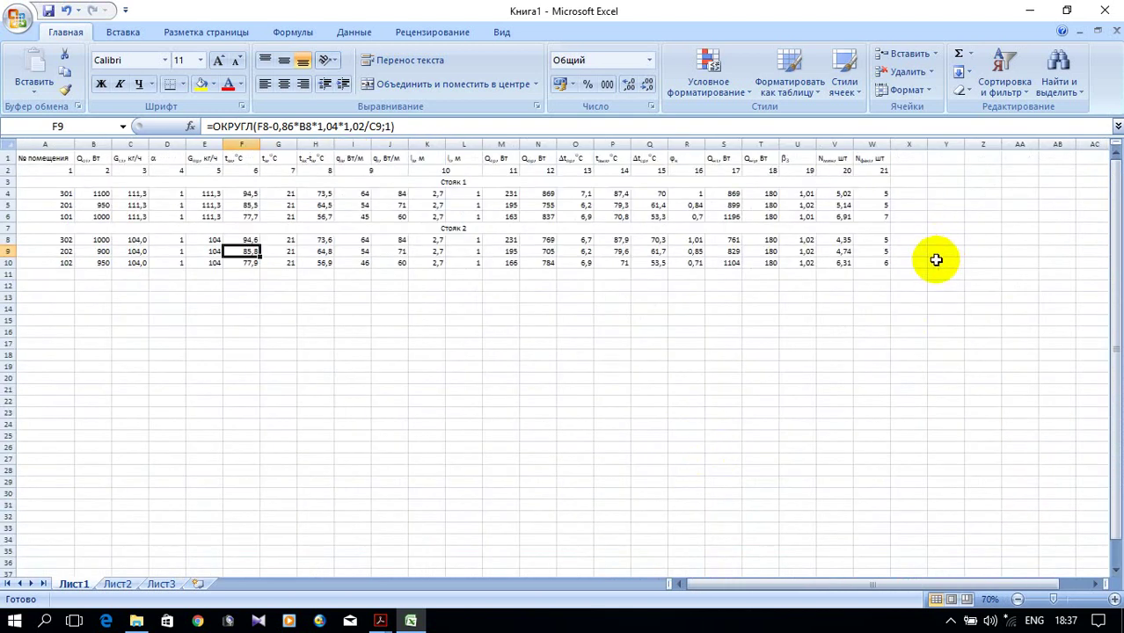
{"action": "scroll", "coordinate": [959, 257], "scroll_direction": "up", "scroll_amount": 5}
{"action": "scroll", "coordinate": [896, 326], "scroll_direction": "down", "scroll_amount": 5}
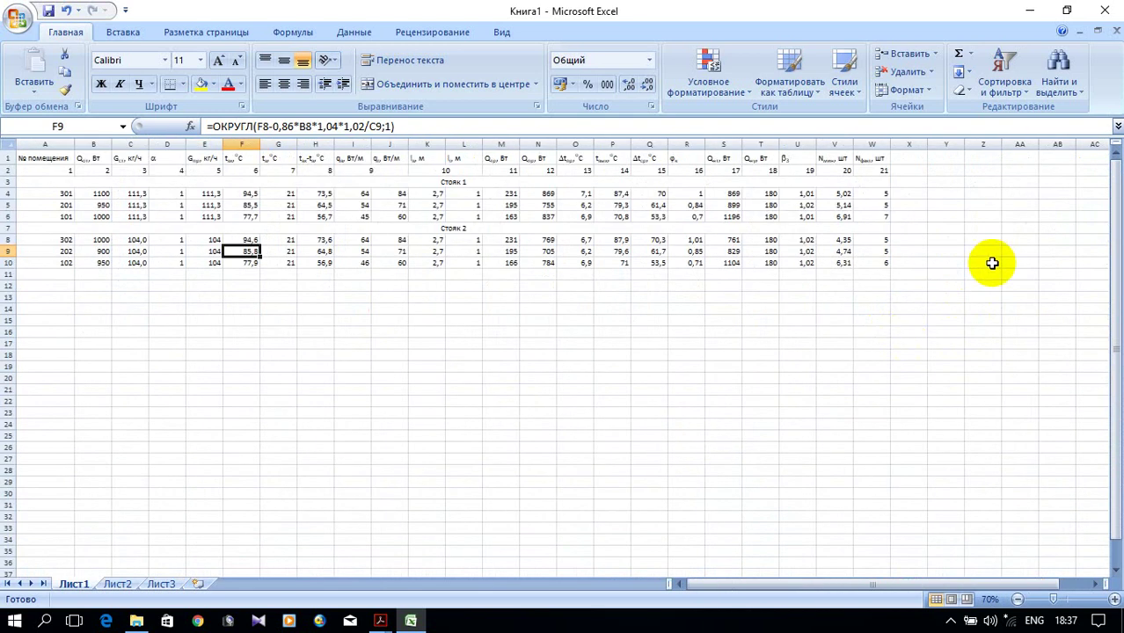
{"action": "scroll", "coordinate": [962, 250], "scroll_direction": "up", "scroll_amount": 2}
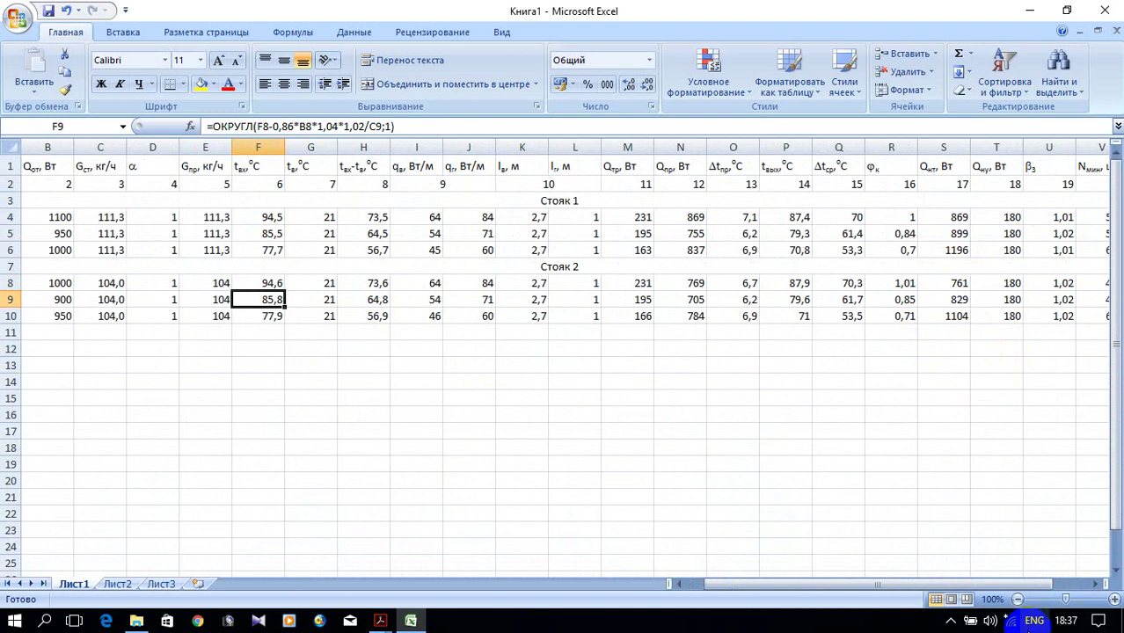
Step: Examine the Nмин and Nфакт columns for both risers together with the rest of the table
{"action": "left_click", "coordinate": [1088, 584]}
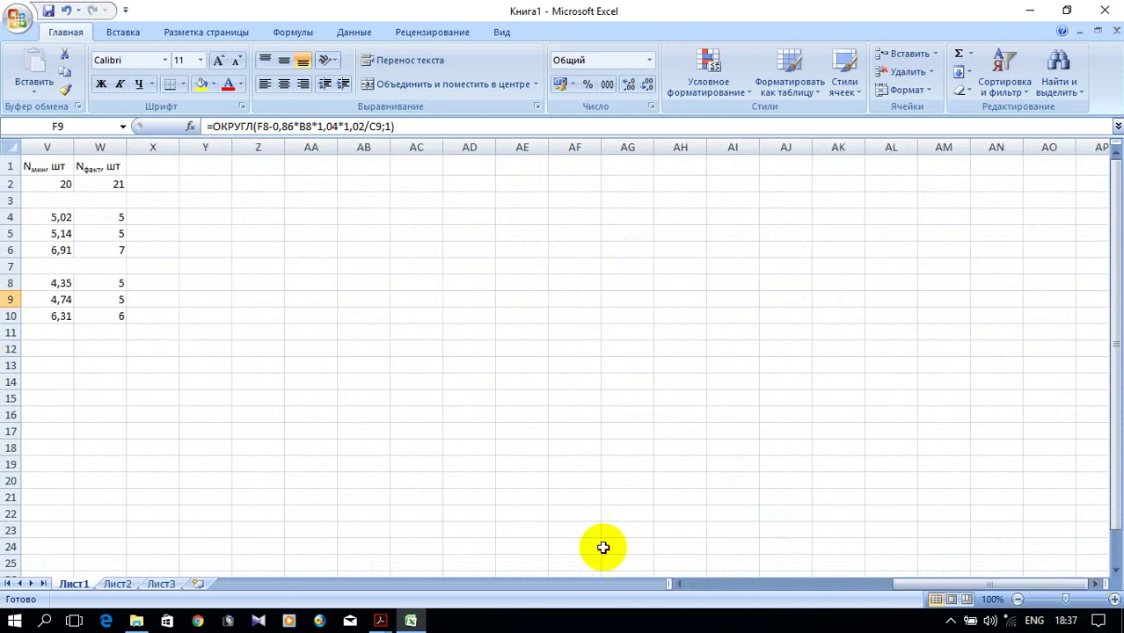
{"action": "scroll", "coordinate": [82, 302], "scroll_direction": "up", "scroll_amount": 2}
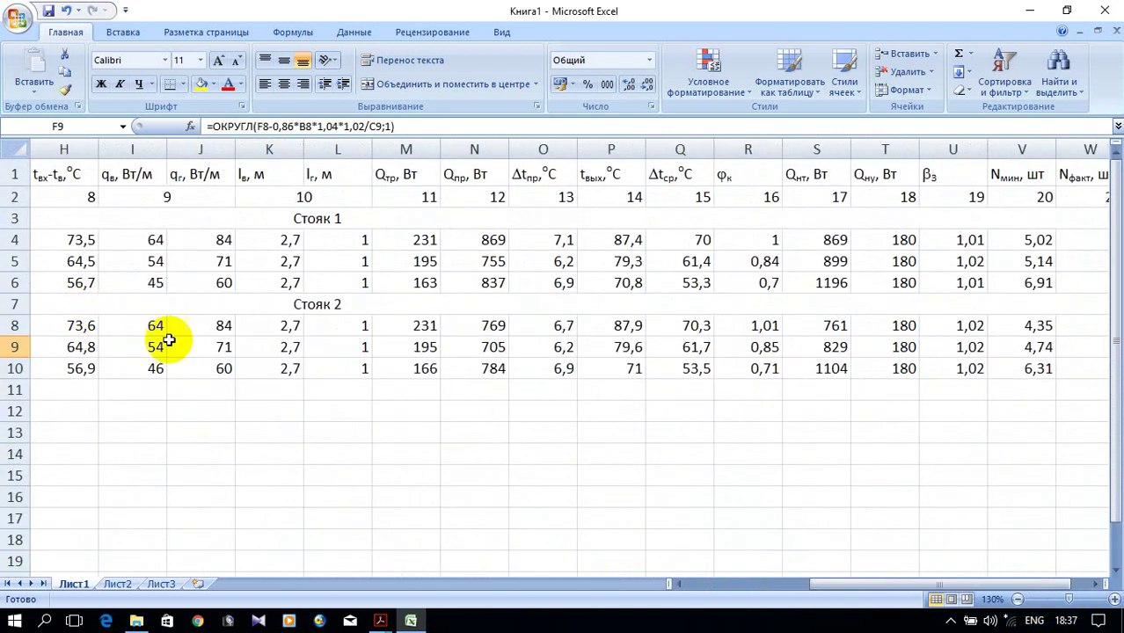
{"action": "left_click", "coordinate": [1099, 585]}
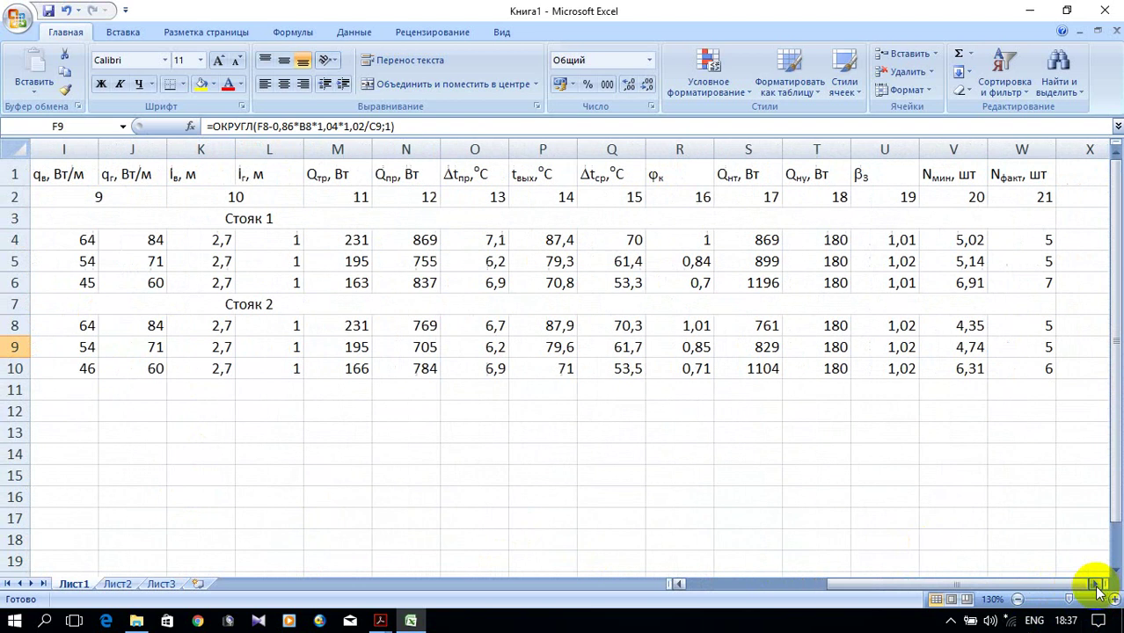
{"action": "left_click", "coordinate": [1100, 584]}
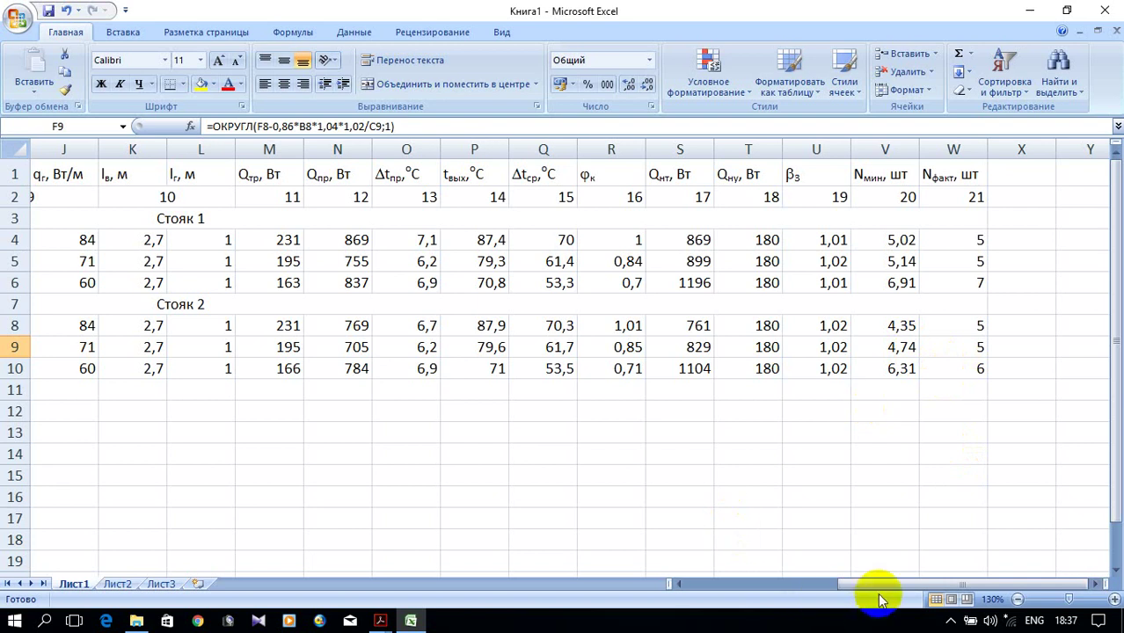
{"action": "scroll", "coordinate": [847, 407], "scroll_direction": "down", "scroll_amount": 4, "text": "ctrl"}
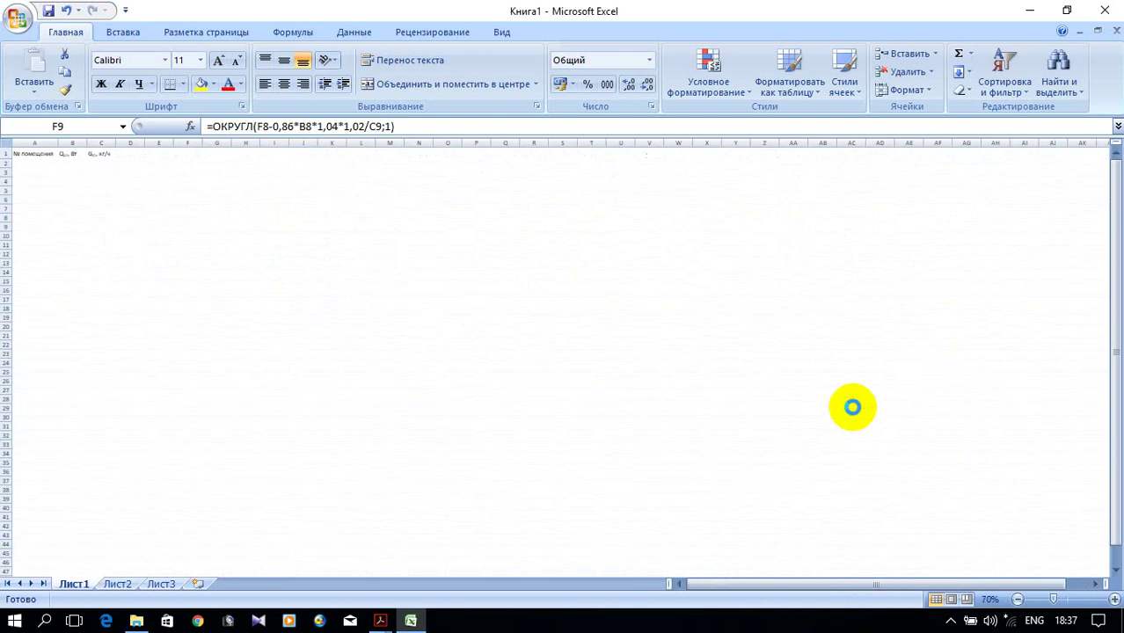
{"action": "scroll", "coordinate": [35, 152], "scroll_direction": "up", "scroll_amount": 1, "text": "ctrl"}
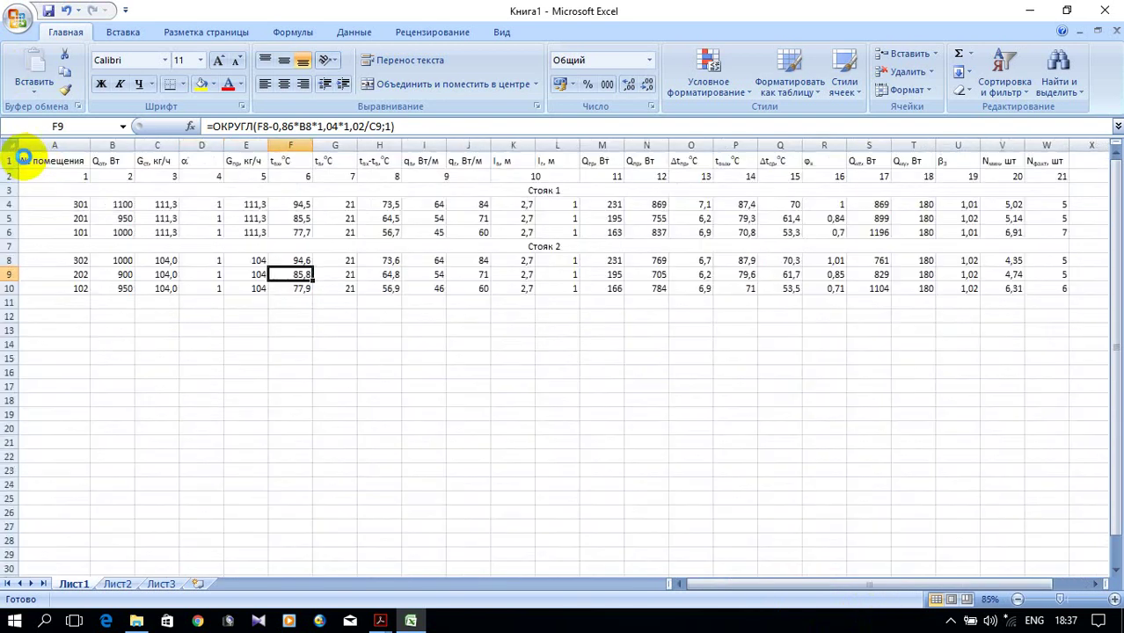
{"action": "scroll", "coordinate": [88, 171], "scroll_direction": "right", "scroll_amount": 1}
{"action": "scroll", "coordinate": [88, 176], "scroll_direction": "left", "scroll_amount": 1}
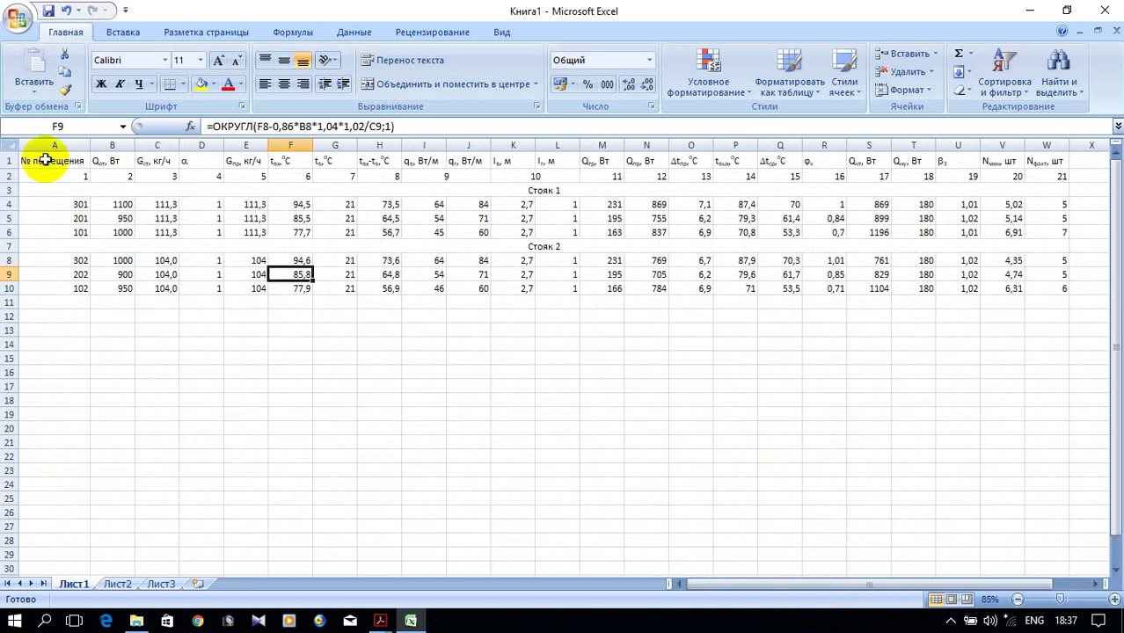
Step: Apply all borders to the calculation table in A1:W10
{"action": "left_click_drag", "start_coordinate": [44, 160], "coordinate": [442, 288]}
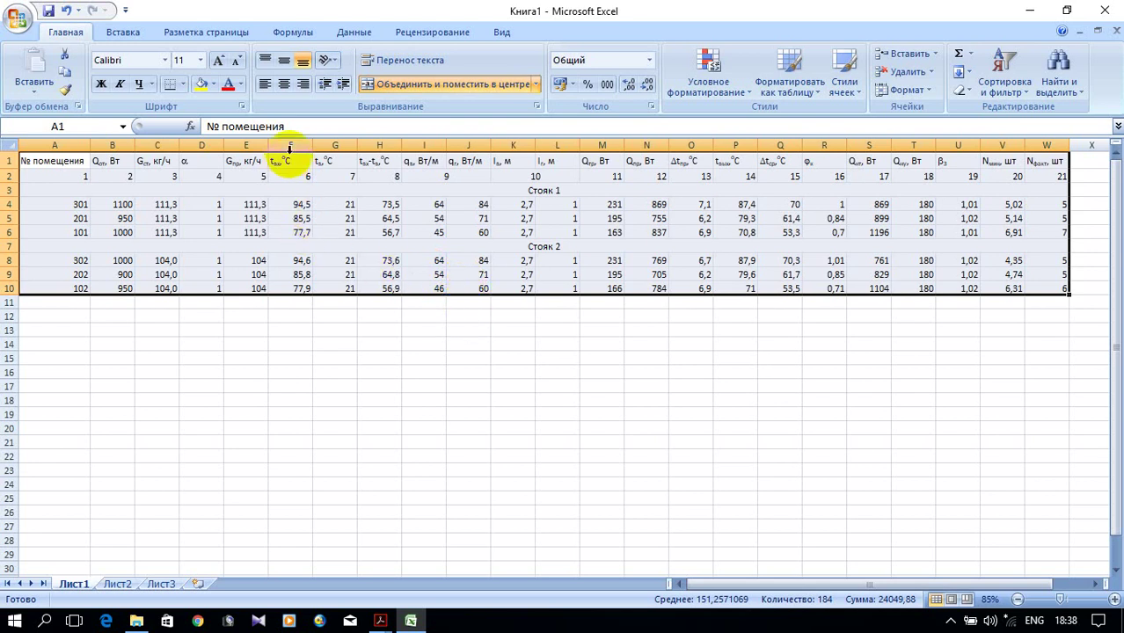
{"action": "left_click", "coordinate": [182, 85]}
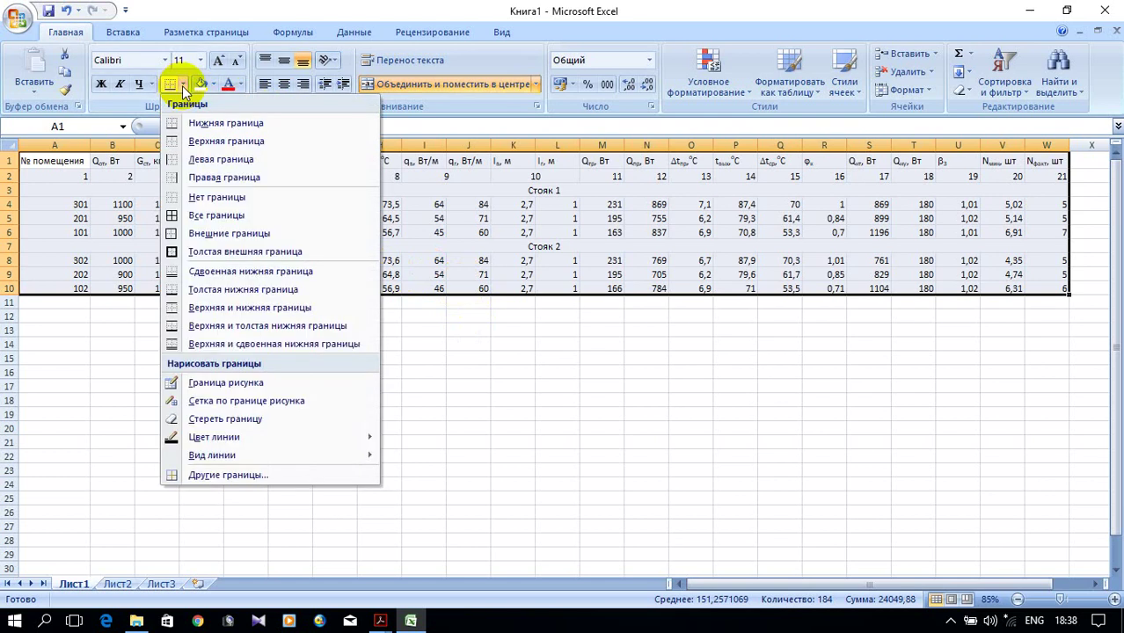
{"action": "left_click", "coordinate": [234, 217]}
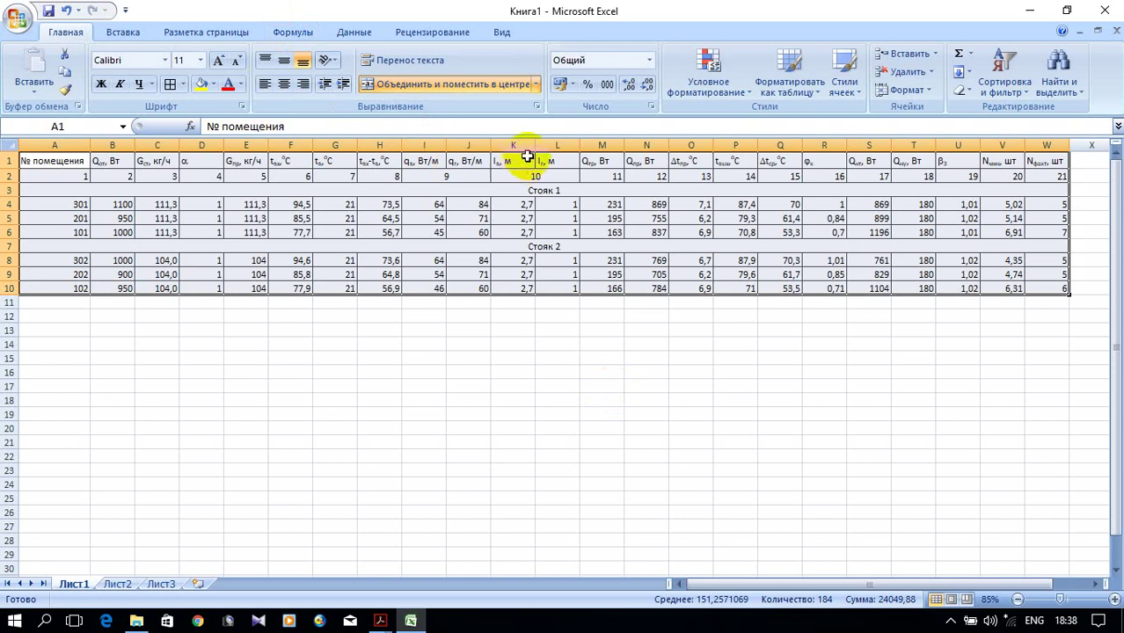
Step: Fit the widths of columns K through W to their contents
{"action": "left_click_drag", "start_coordinate": [535, 144], "coordinate": [669, 145]}
{"action": "double_click", "coordinate": [713, 146]}
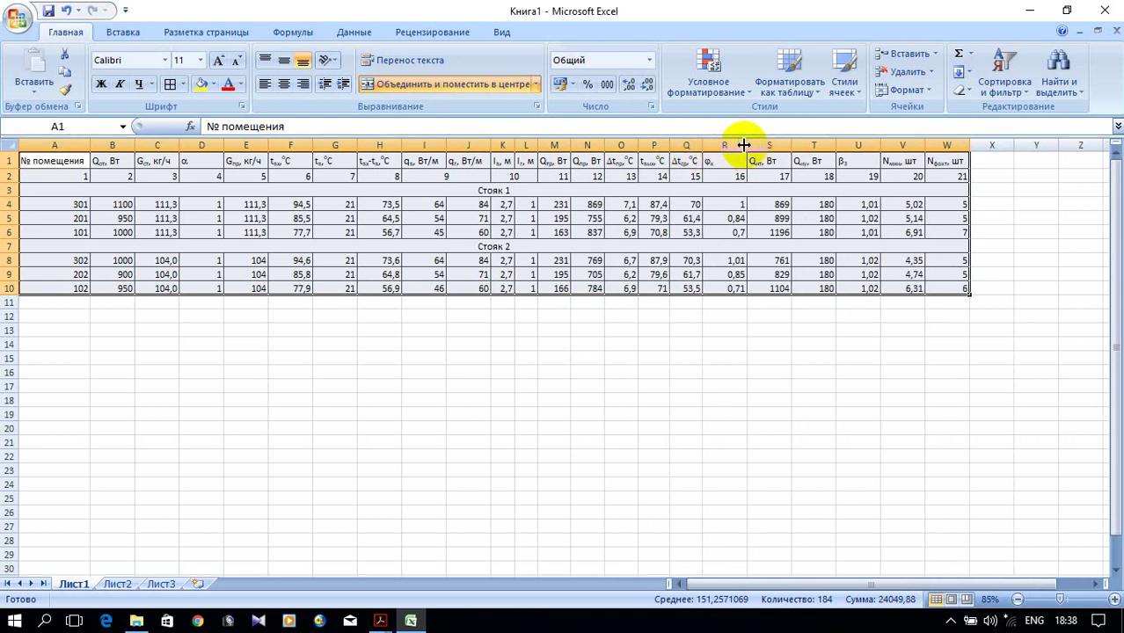
{"action": "double_click", "coordinate": [744, 145]}
{"action": "double_click", "coordinate": [773, 146]}
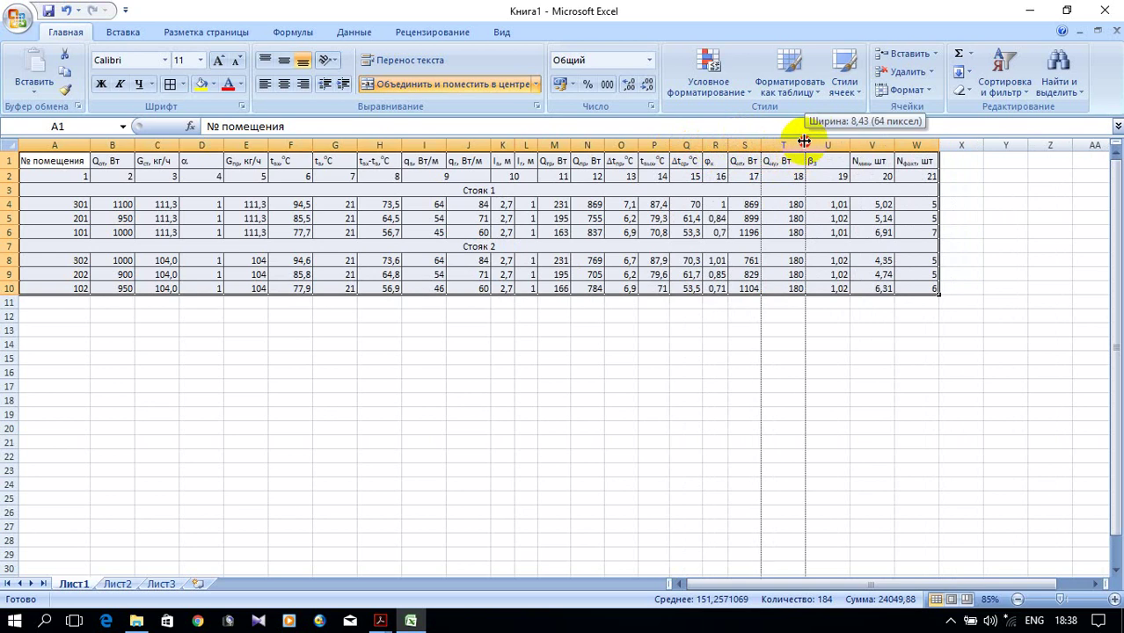
{"action": "double_click", "coordinate": [801, 140]}
{"action": "double_click", "coordinate": [839, 144]}
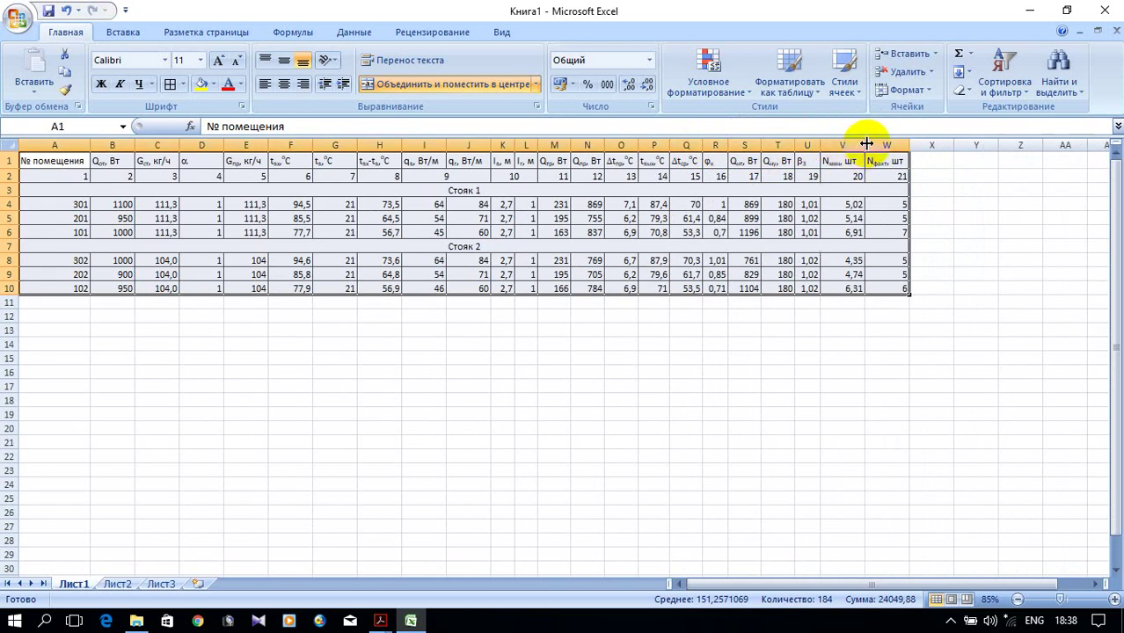
{"action": "double_click", "coordinate": [867, 144]}
{"action": "double_click", "coordinate": [909, 144]}
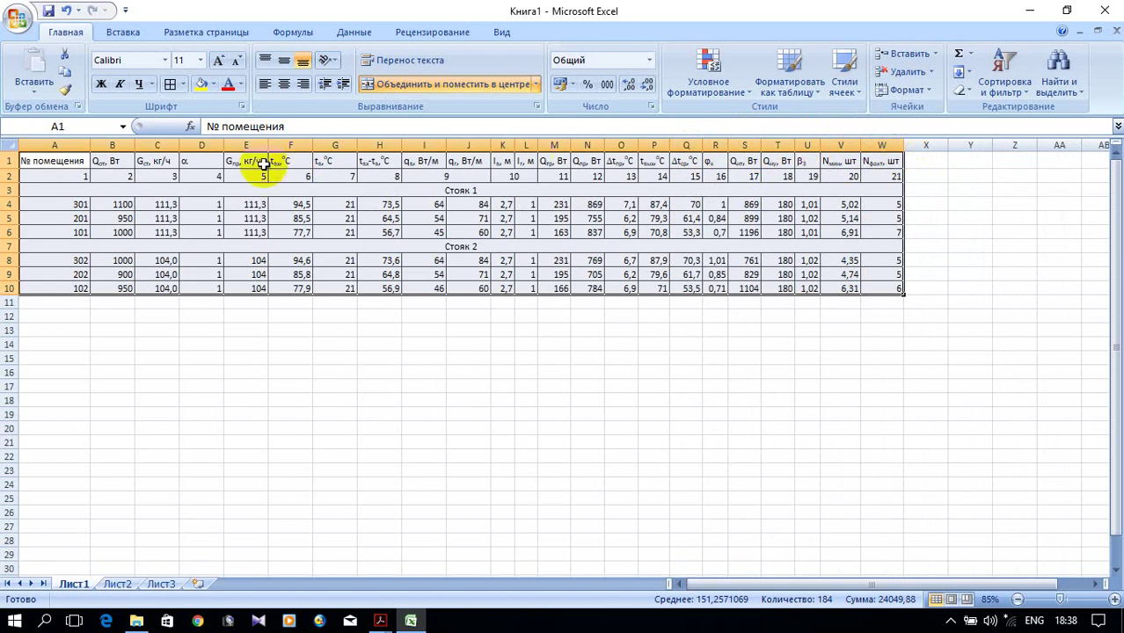
Step: Fit the widths of columns B through J to their contents
{"action": "double_click", "coordinate": [135, 144]}
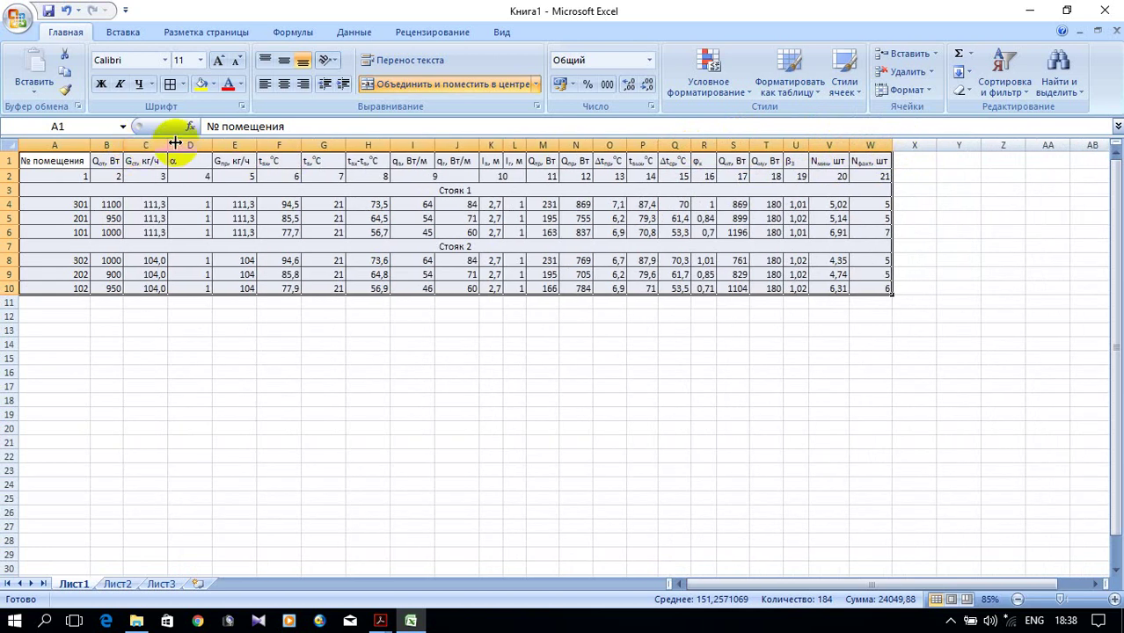
{"action": "double_click", "coordinate": [167, 145]}
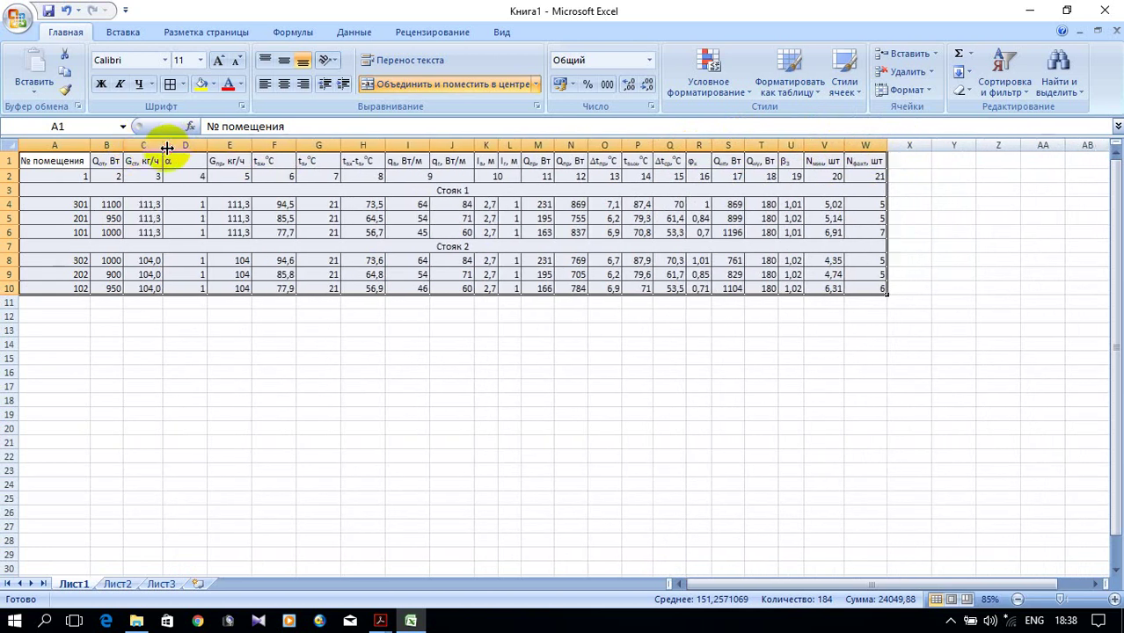
{"action": "double_click", "coordinate": [210, 145]}
{"action": "double_click", "coordinate": [221, 144]}
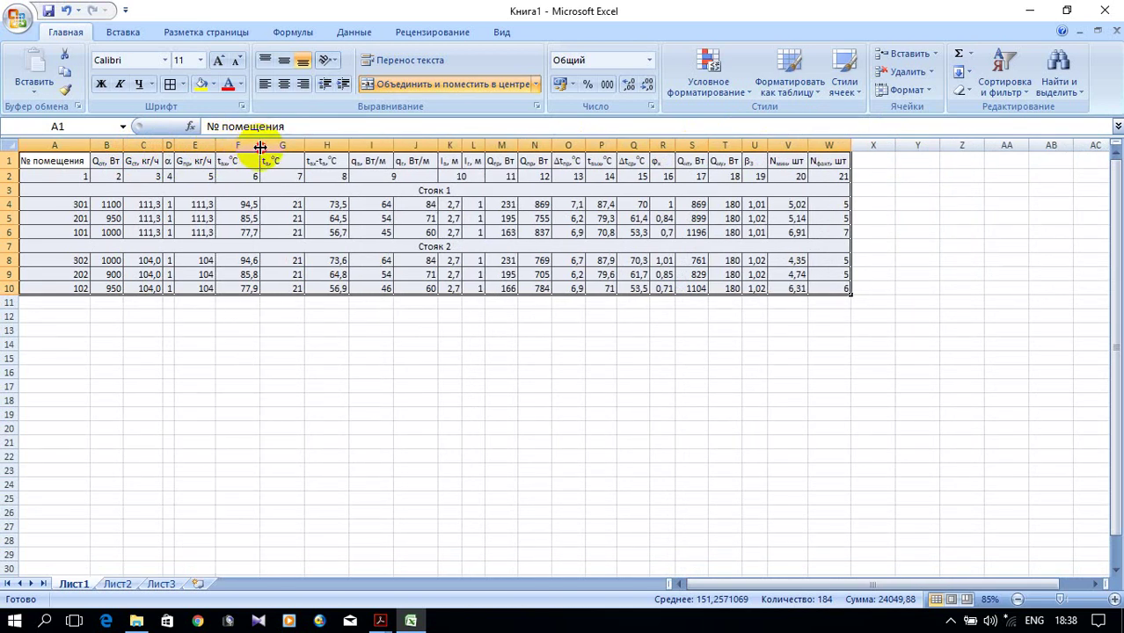
{"action": "double_click", "coordinate": [259, 143]}
{"action": "double_click", "coordinate": [285, 144]}
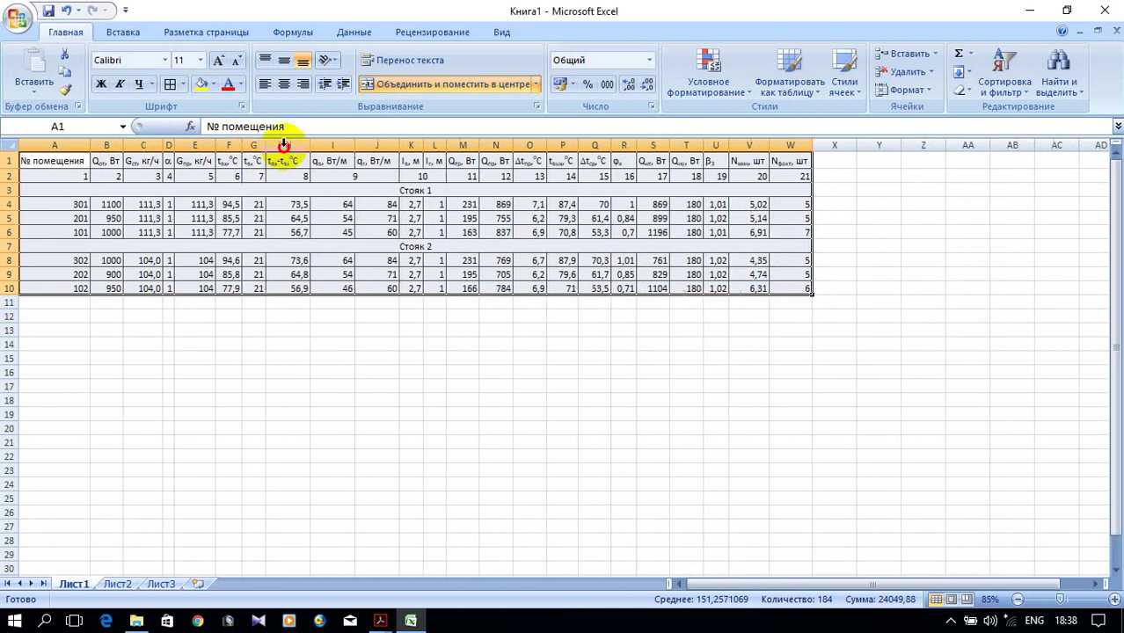
{"action": "double_click", "coordinate": [312, 143]}
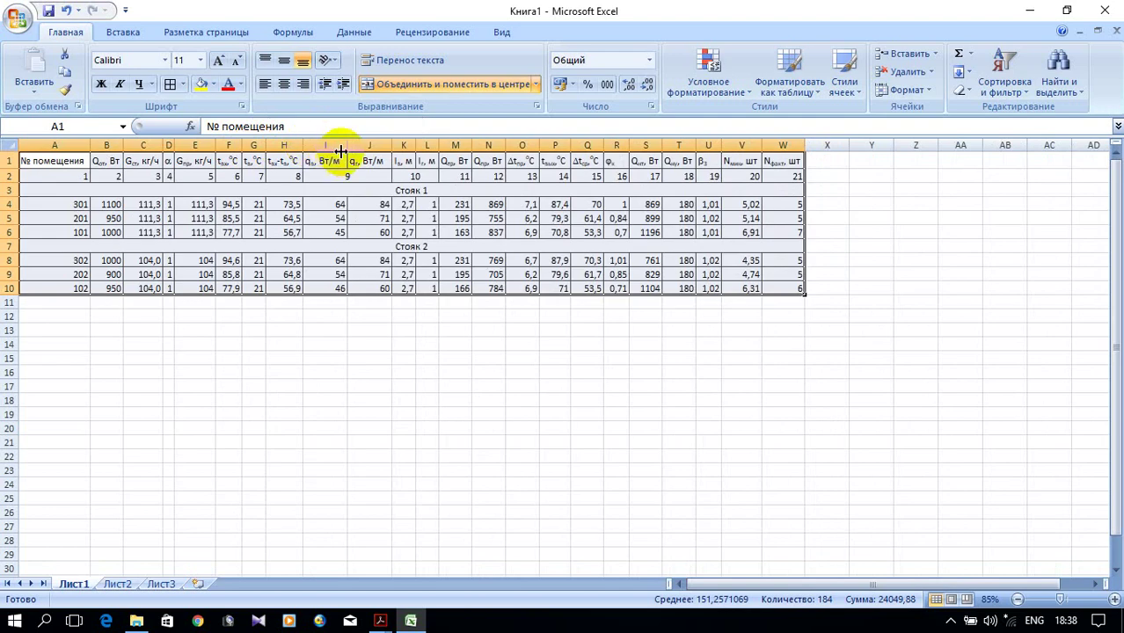
{"action": "double_click", "coordinate": [347, 143]}
{"action": "double_click", "coordinate": [385, 144]}
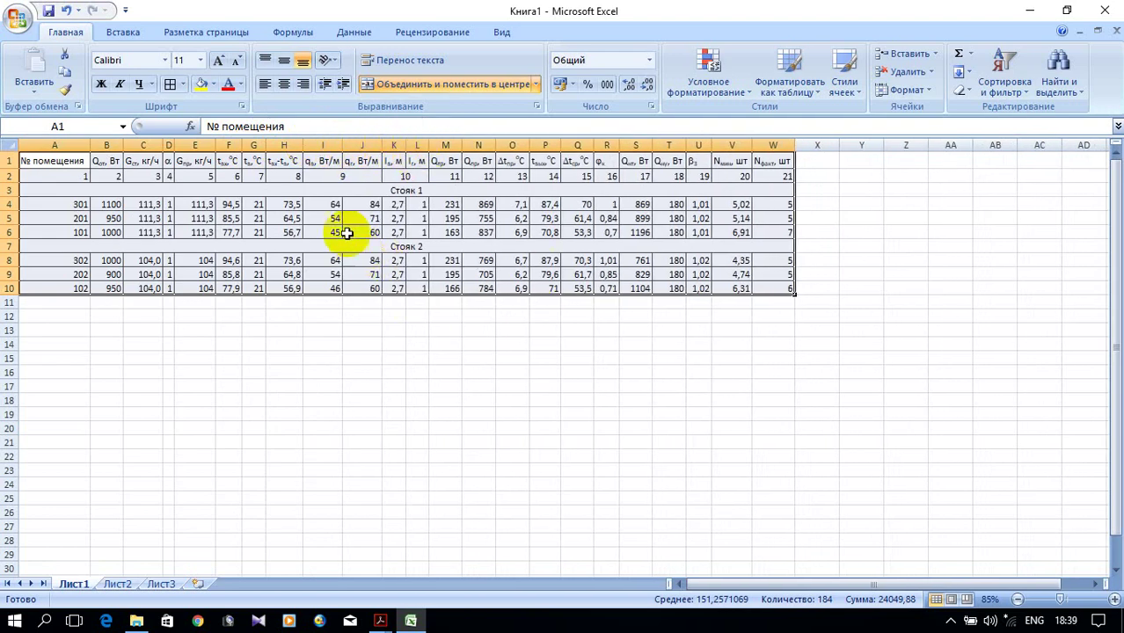
{"action": "scroll", "coordinate": [338, 220], "scroll_direction": "up", "scroll_amount": 2}
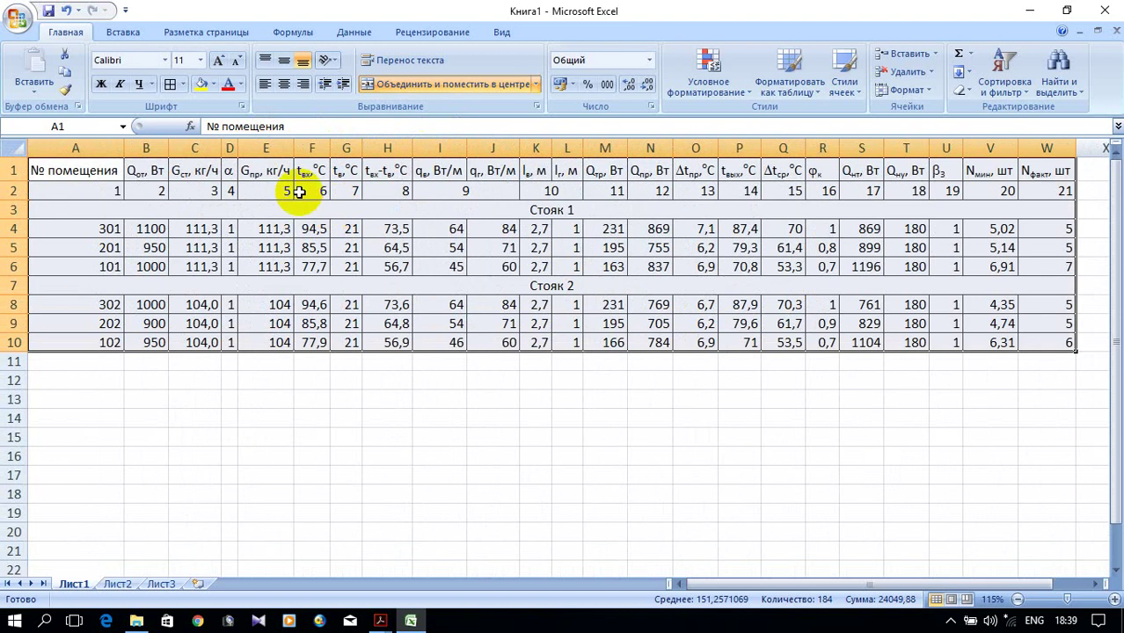
Step: Set the page orientation to landscape from the print preview, then return to the sheet and select cell A1
{"action": "left_click", "coordinate": [21, 30]}
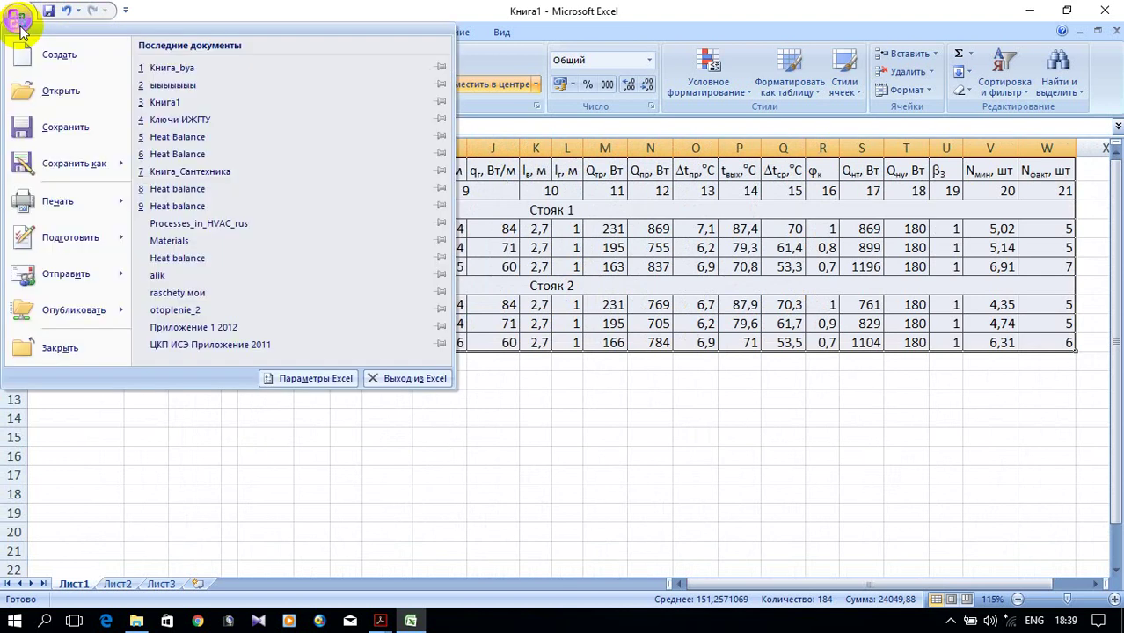
{"action": "mouse_move", "coordinate": [85, 212]}
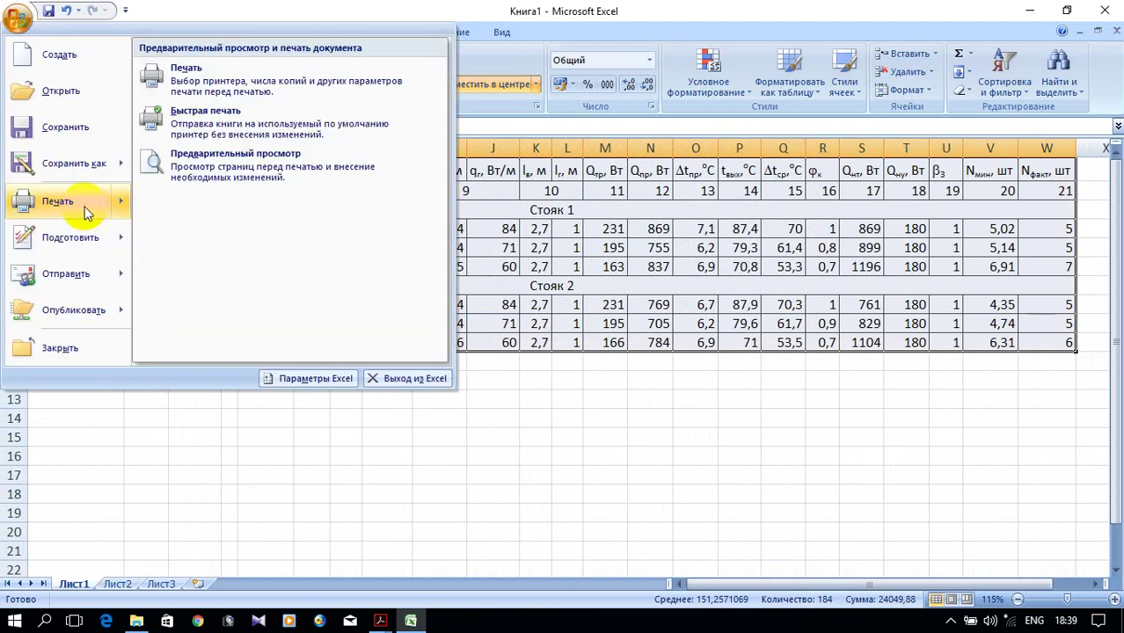
{"action": "left_click", "coordinate": [239, 179]}
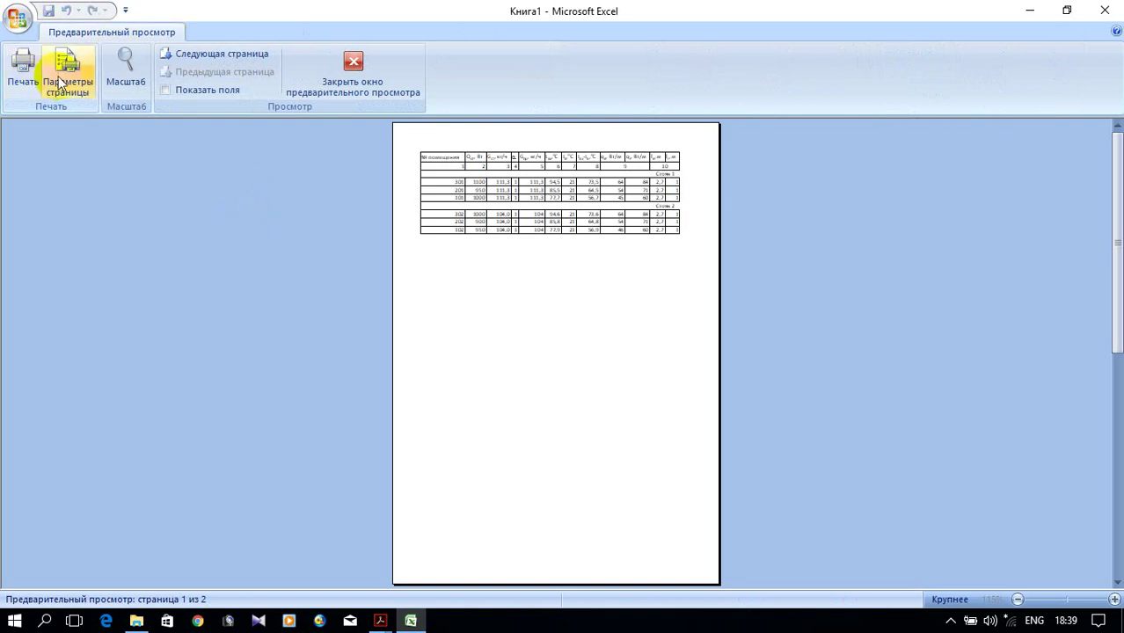
{"action": "left_click", "coordinate": [77, 63]}
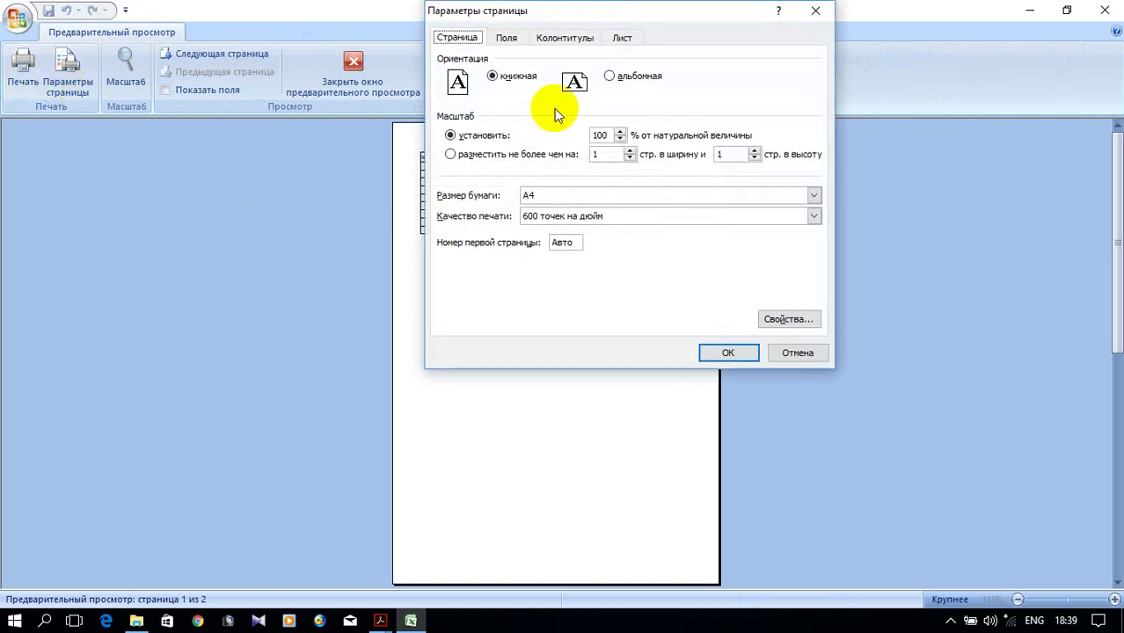
{"action": "left_click", "coordinate": [610, 77]}
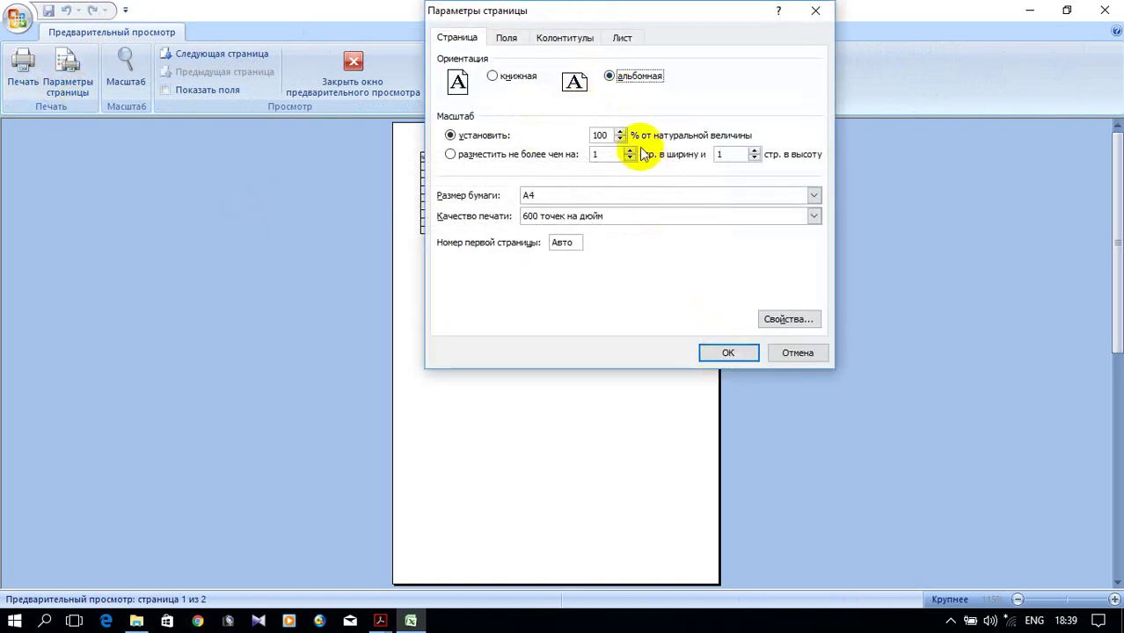
{"action": "left_click", "coordinate": [720, 352]}
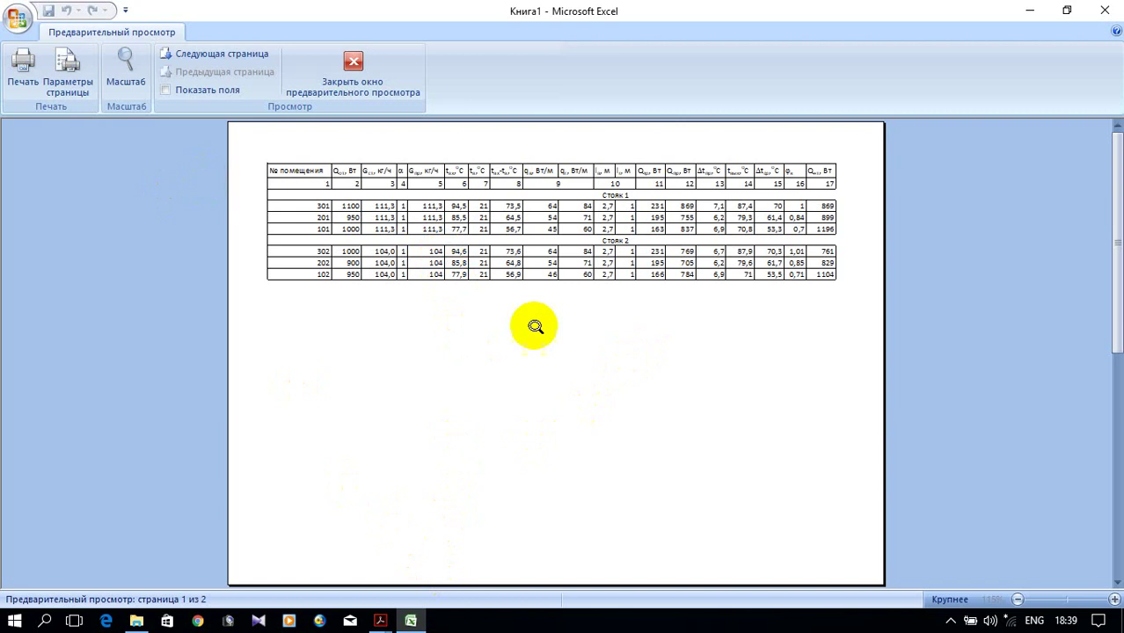
{"action": "left_click", "coordinate": [342, 70]}
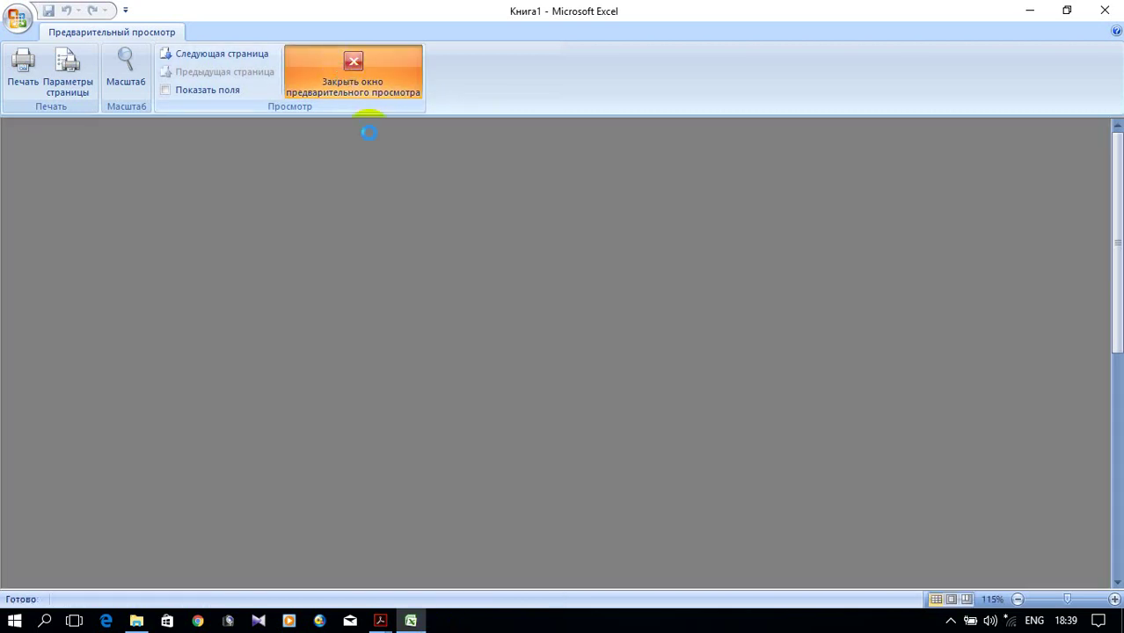
{"action": "scroll", "coordinate": [642, 413], "scroll_direction": "down", "scroll_amount": 2}
{"action": "scroll", "coordinate": [647, 436], "scroll_direction": "up", "scroll_amount": 2}
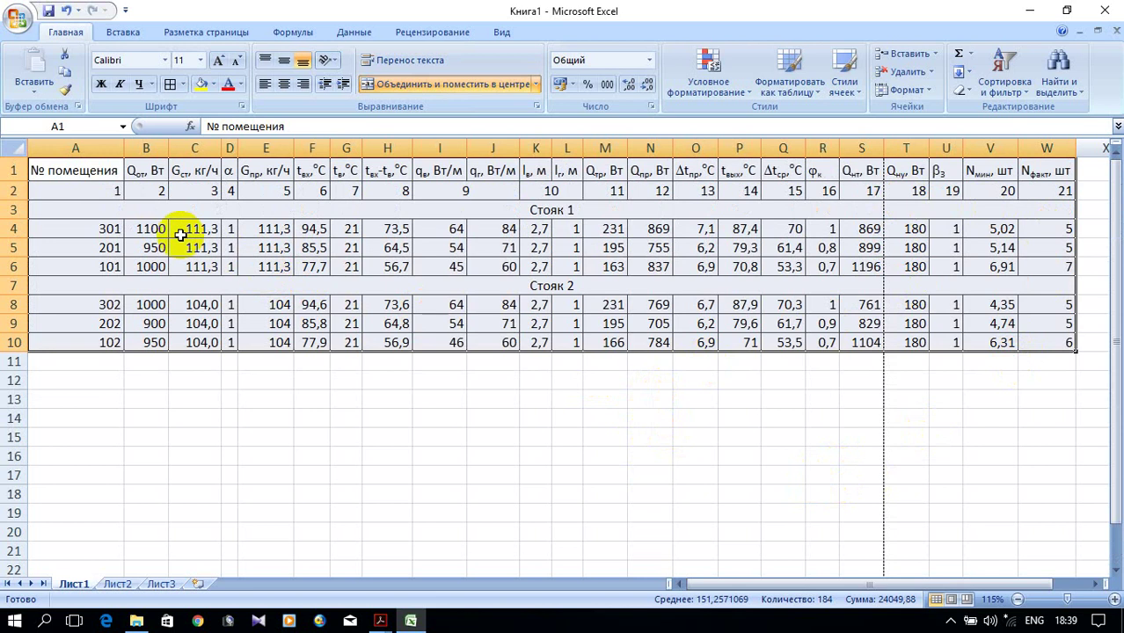
{"action": "left_click", "coordinate": [55, 167]}
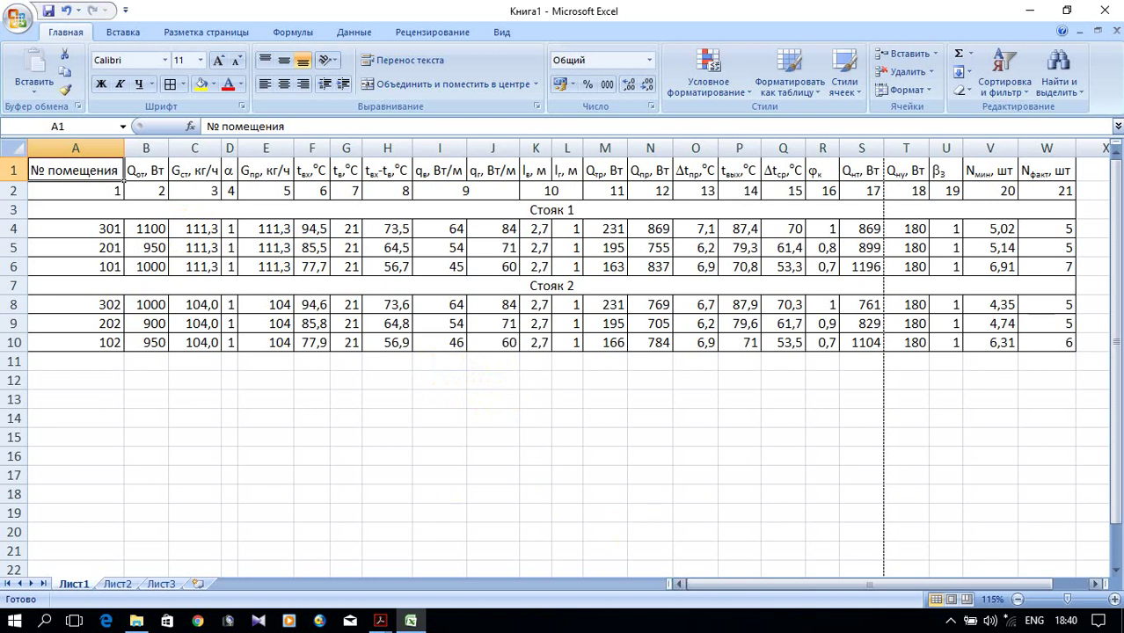
{"action": "left_click", "coordinate": [950, 621]}
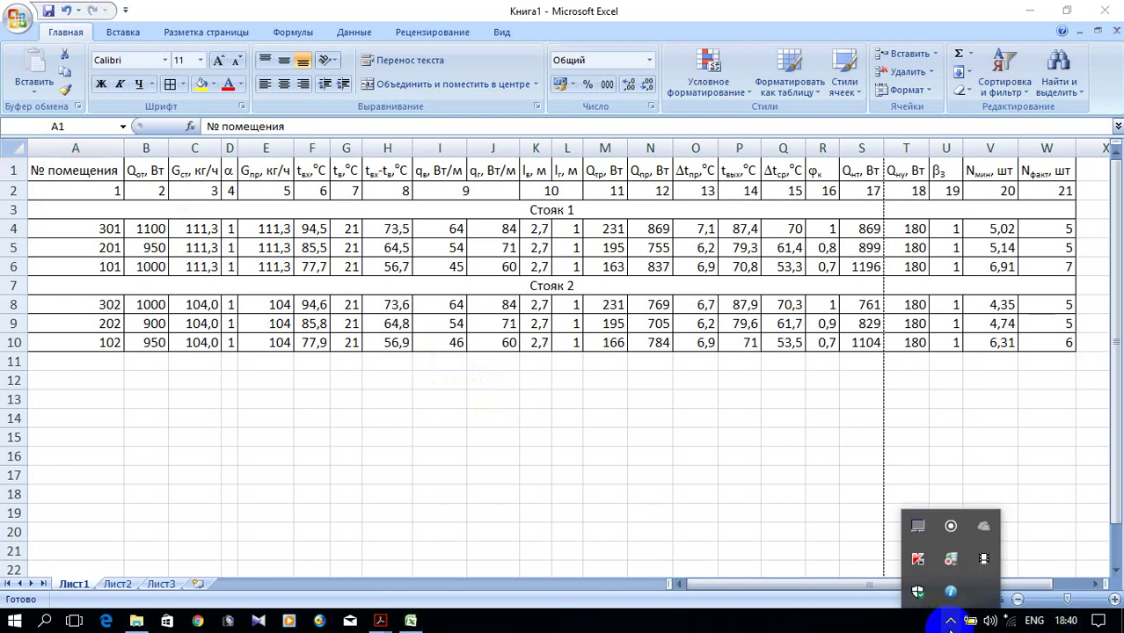